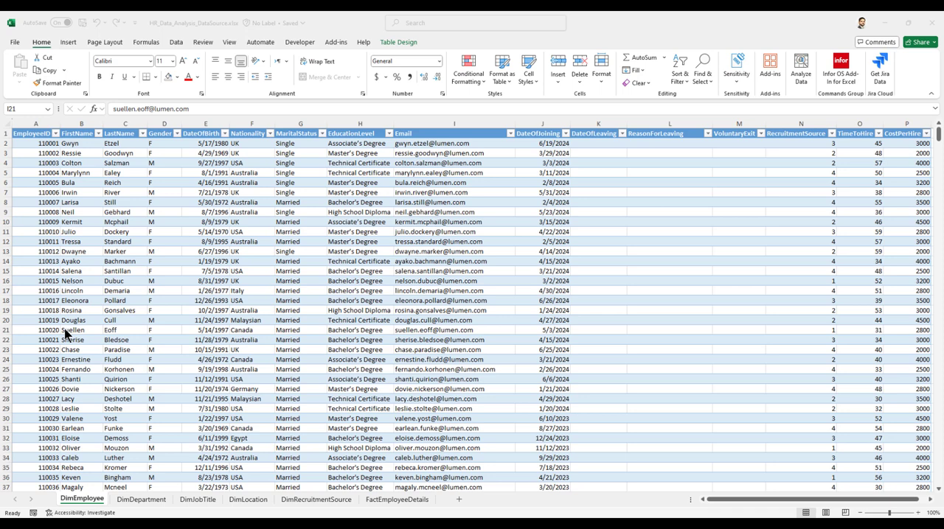
Examine the DimEmployee sheet's column headers one by one, from EmployeeID across to CostPerHire.
click(85, 331)
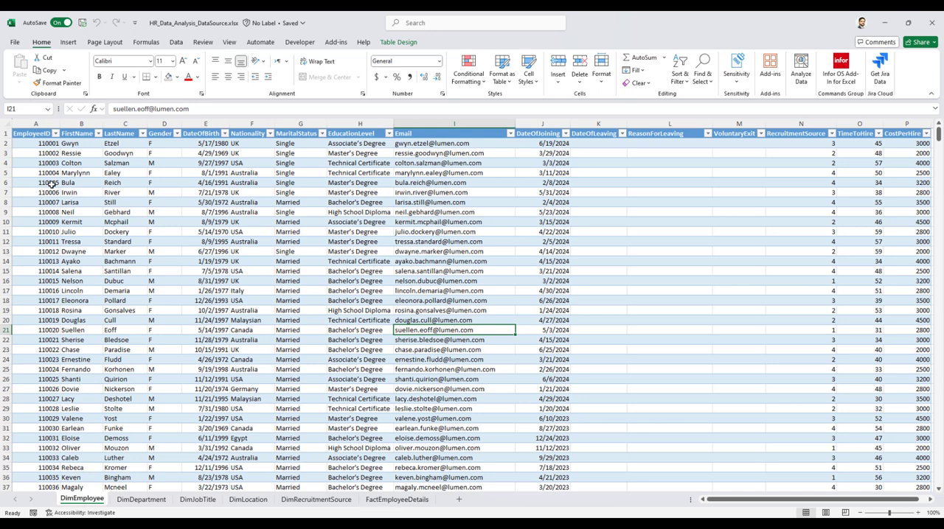
click(31, 133)
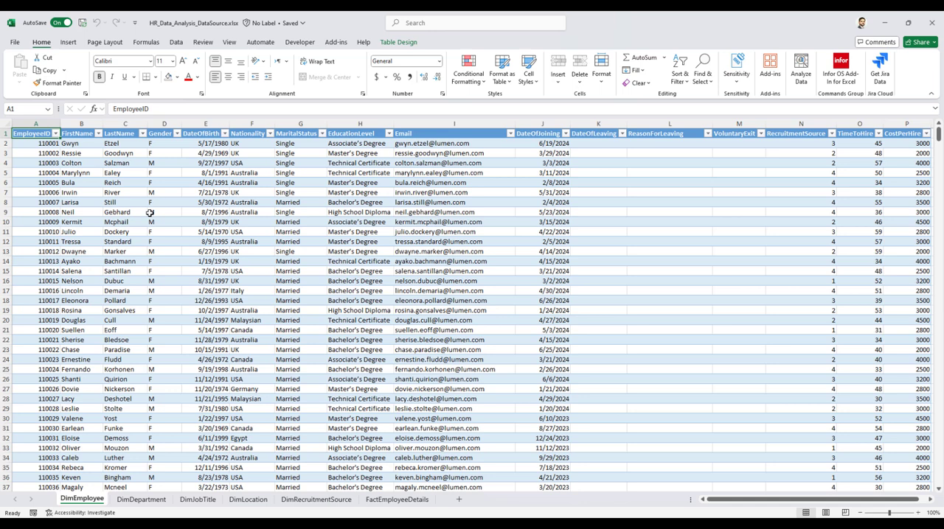
key(Right)
key(Right)
key(Right)
key(Right)
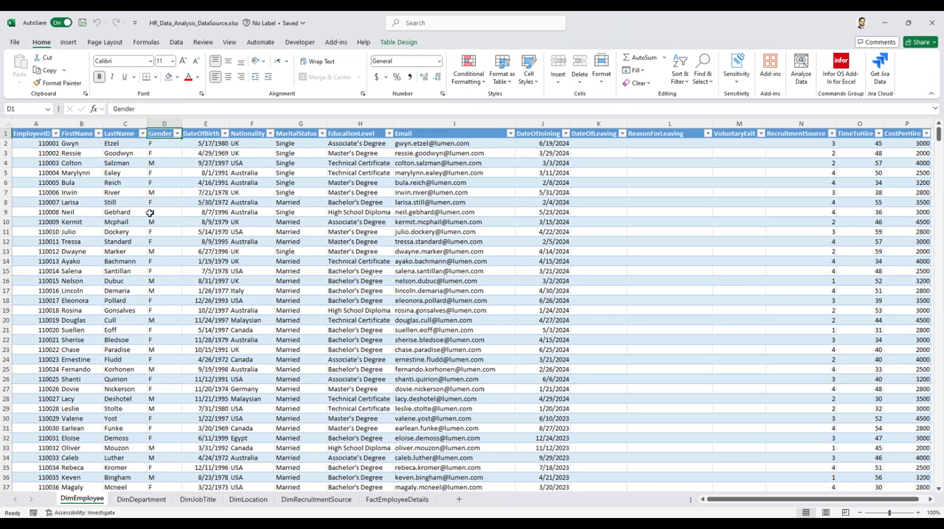
key(Right)
key(Right)
key(Right)
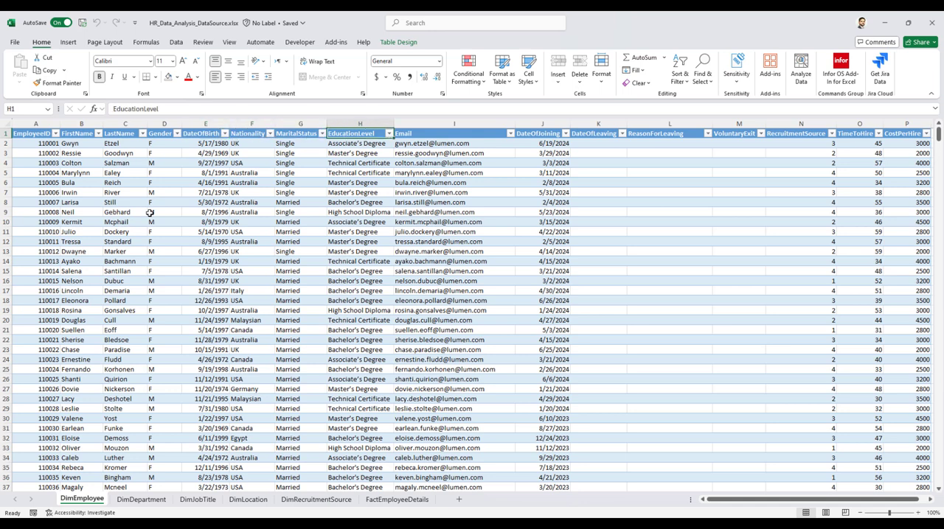
key(Right)
key(Right)
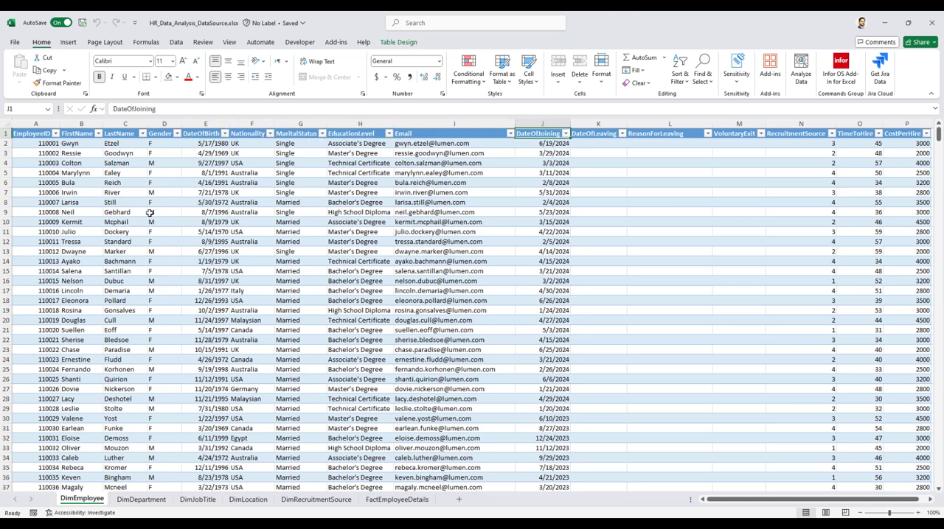
key(Right)
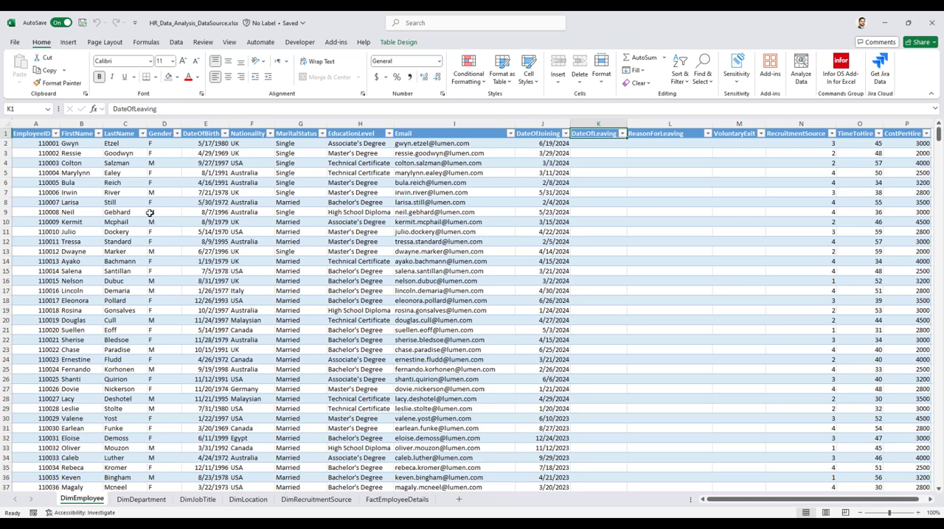
key(Right)
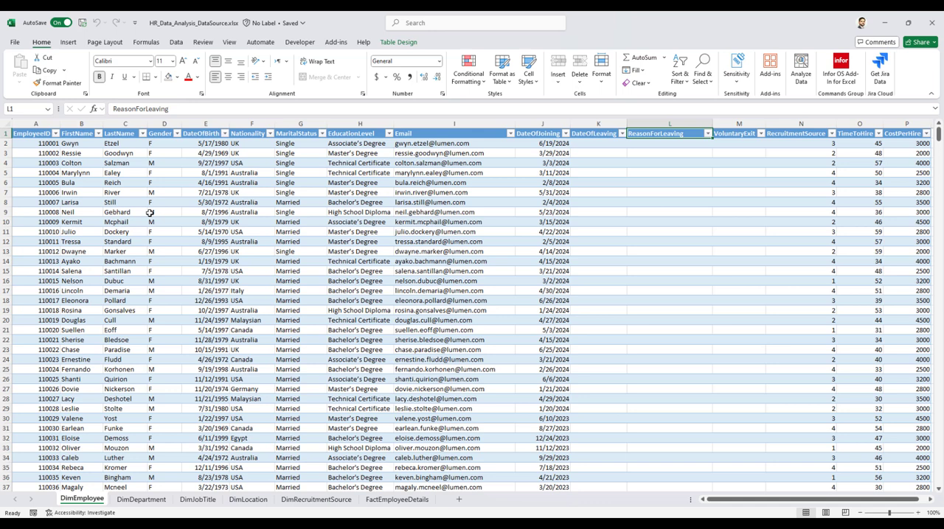
key(Right)
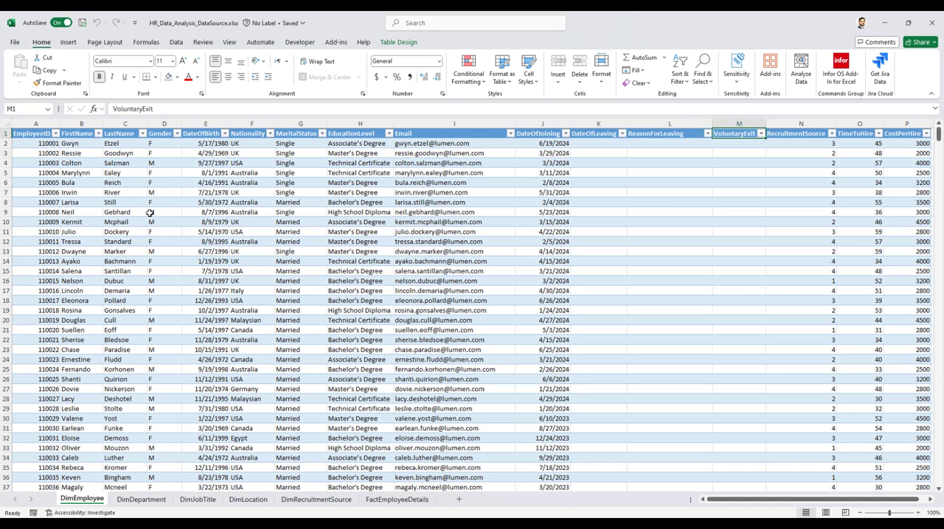
key(Right)
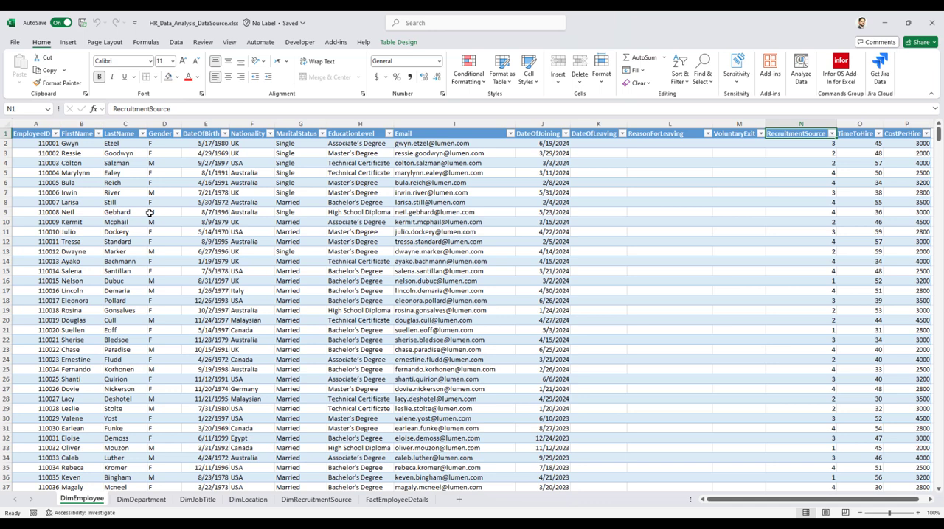
key(Right)
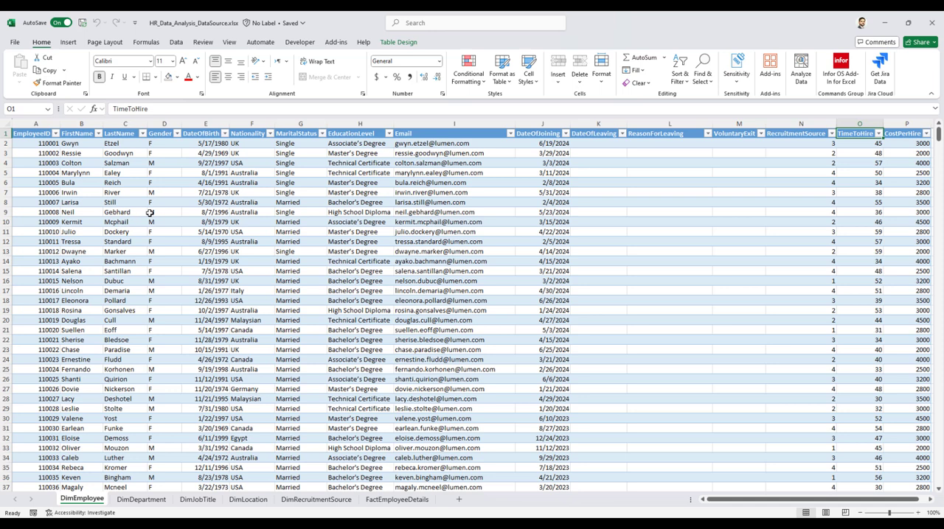
key(Right)
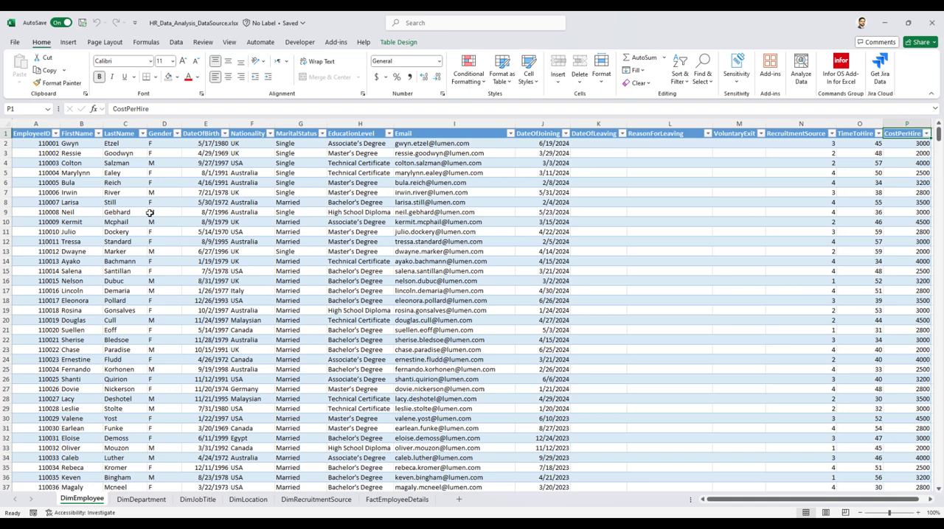
Examine the first employee record in DimEmployee from CostPerHire back to EmployeeID, including the EmployeeID filter list.
click(888, 146)
key(Left)
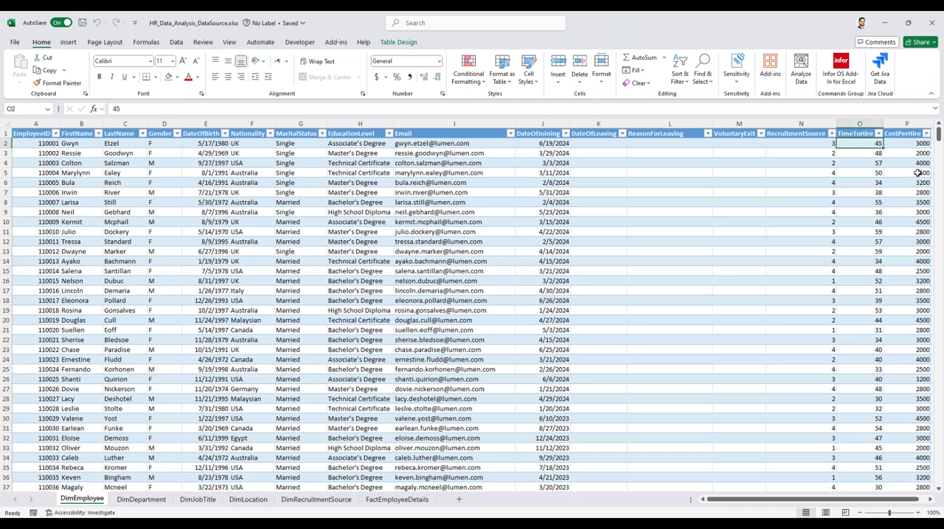
key(Left)
key(Left)
key(Left)
key(Left)
key(Left)
key(Left)
key(Left)
key(Left)
key(Left)
key(Left)
key(Left)
key(Left)
key(Left)
key(Left)
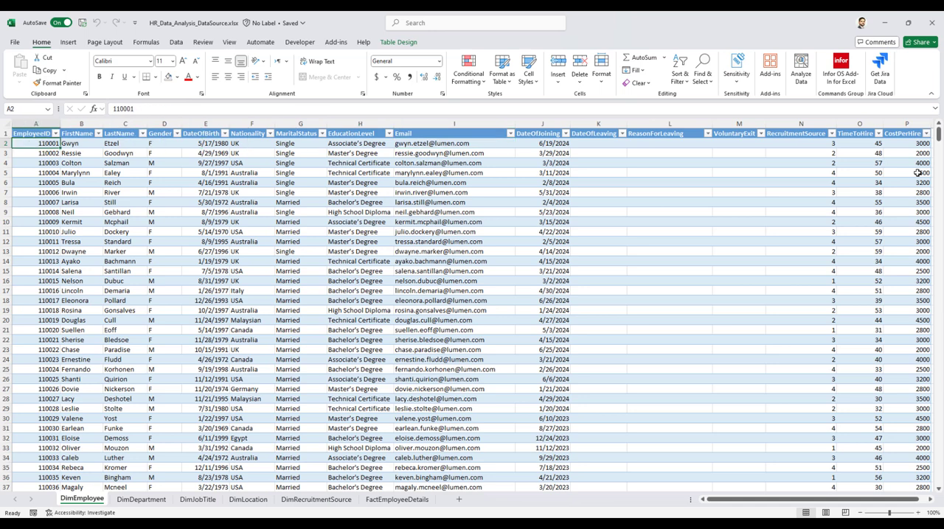
click(55, 133)
click(152, 507)
Open the DimDepartment sheet and examine its DepartmentID and DepartmentName values.
click(140, 500)
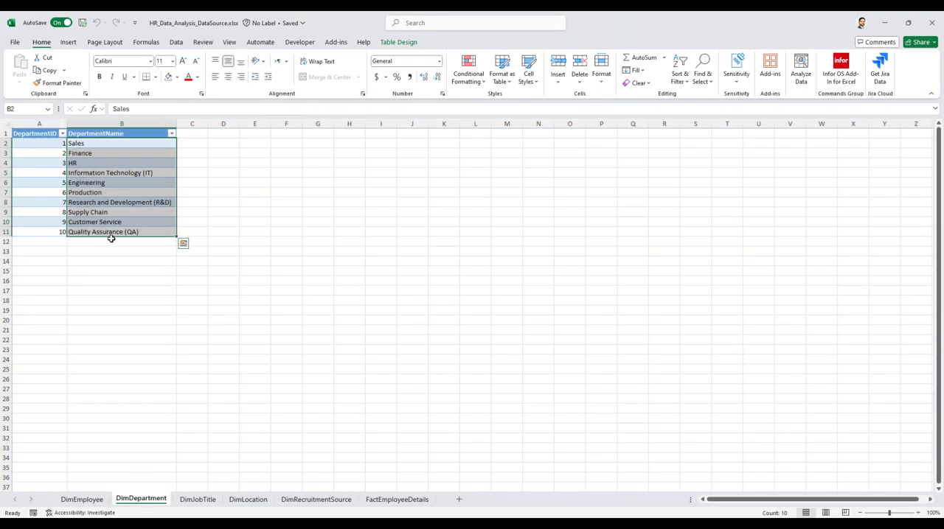
click(90, 223)
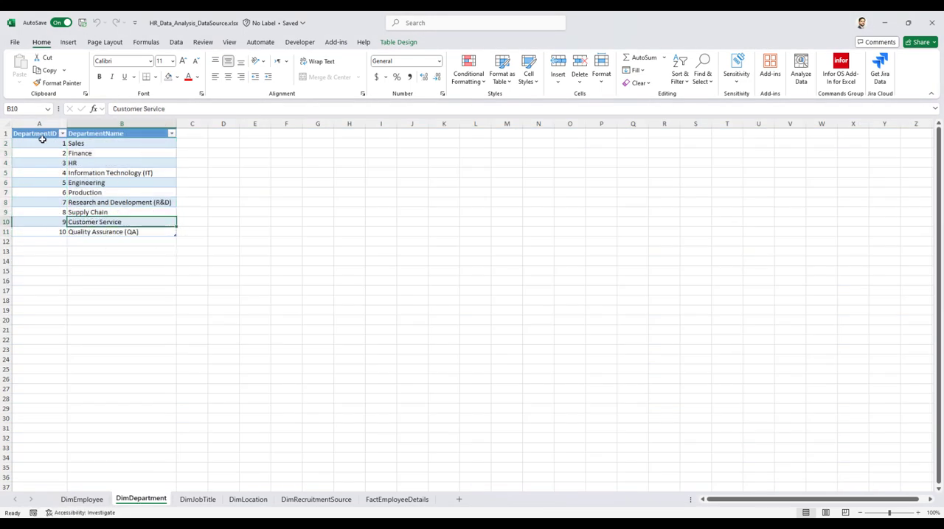
drag(43, 143, 45, 232)
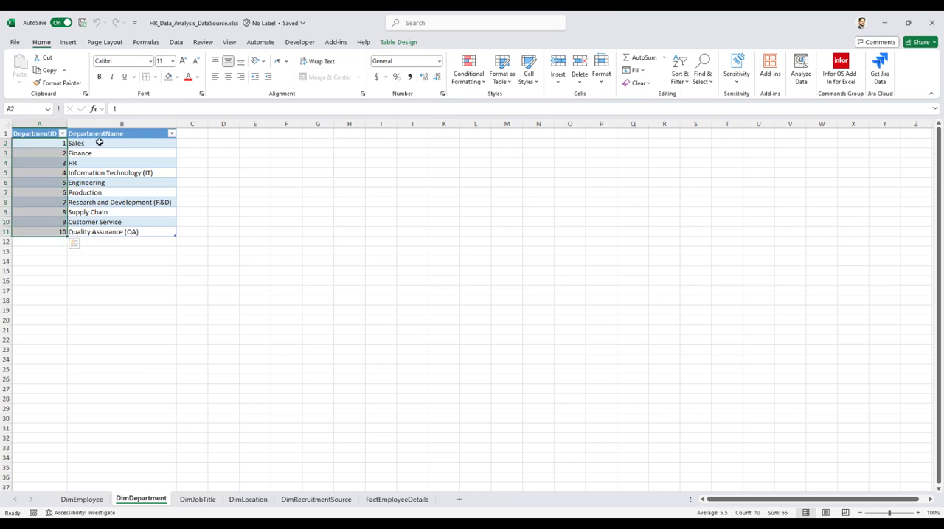
drag(98, 143, 94, 232)
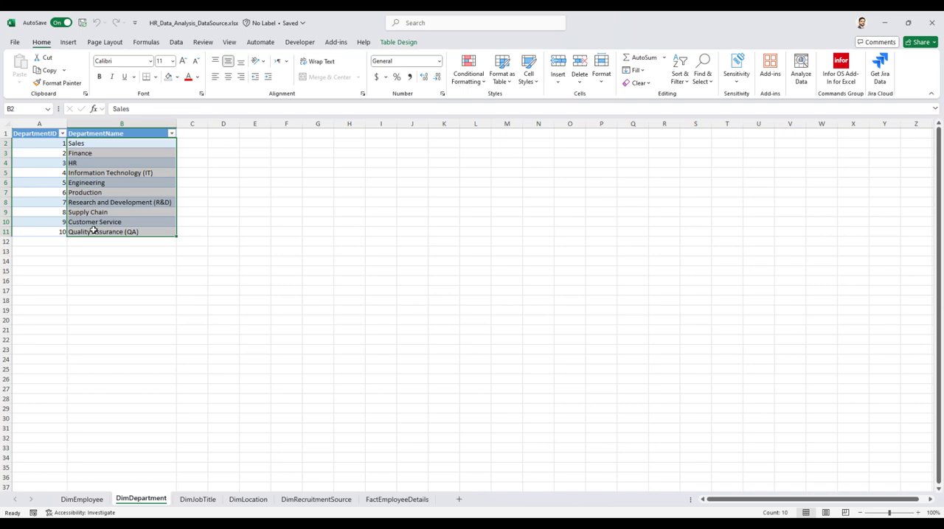
Open the DimJobTitle sheet and examine the list of distinct JobTitleID values without filtering.
click(197, 499)
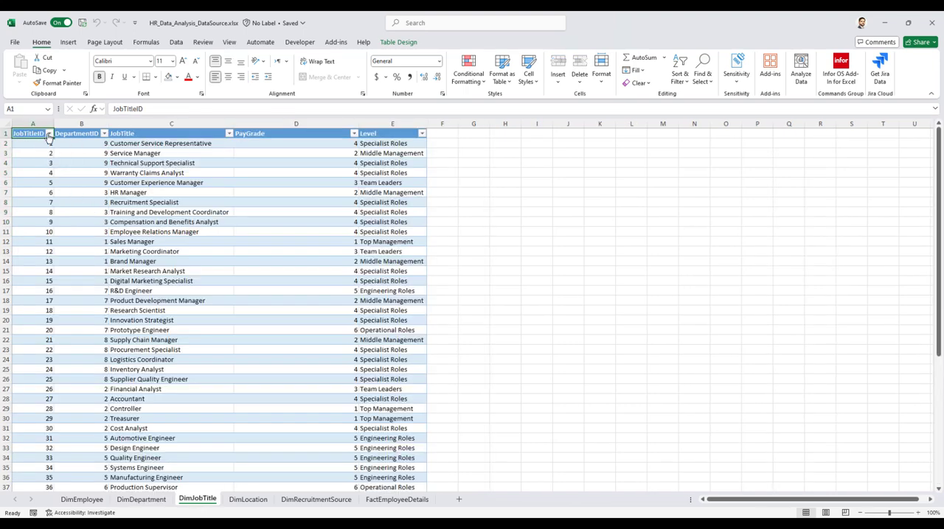
click(48, 134)
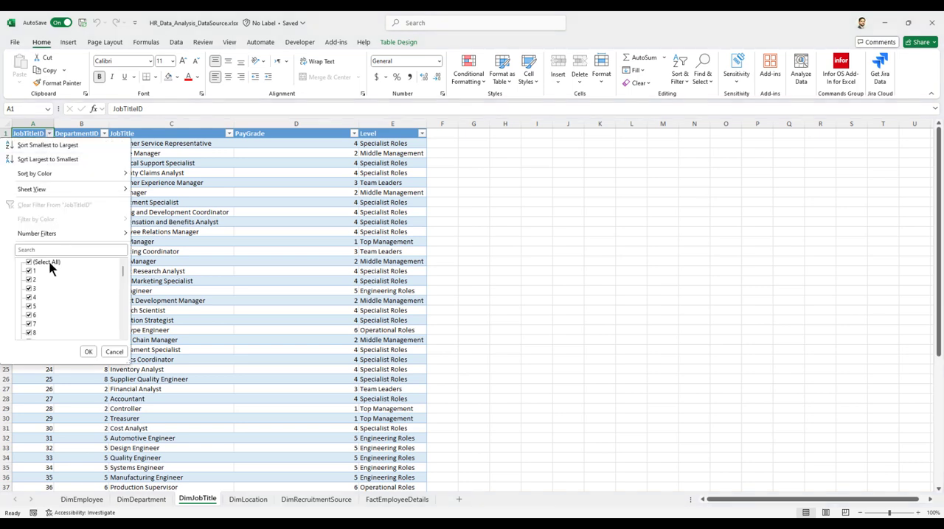
click(121, 352)
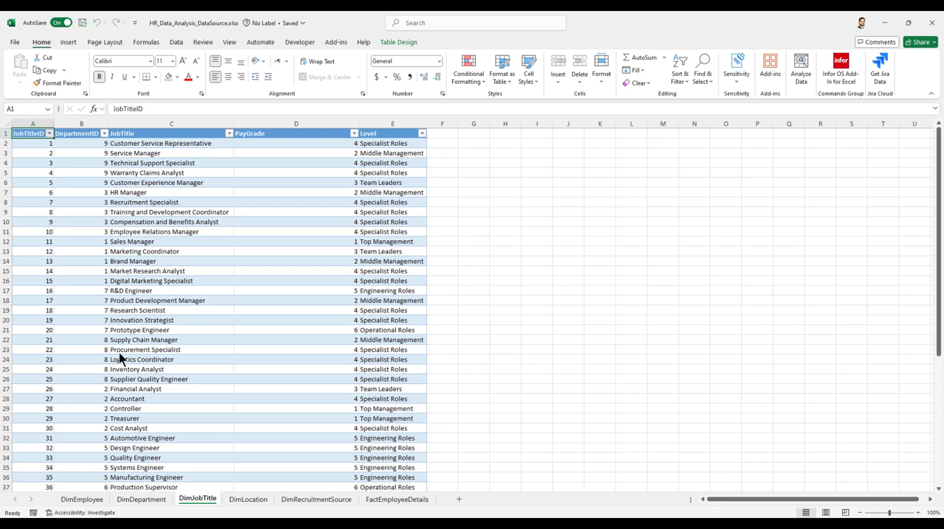
Examine the DepartmentID, JobTitle and PayGrade columns of the job titles and the distinct values of Level.
click(94, 144)
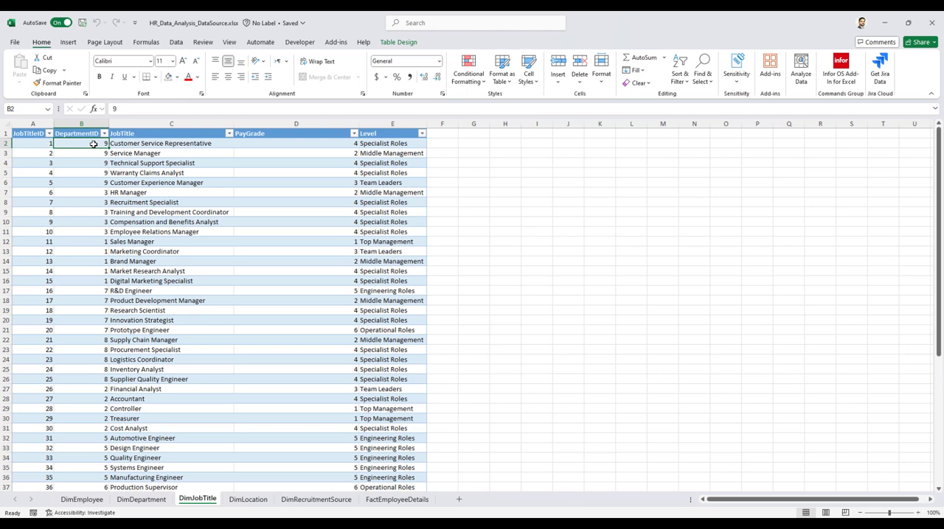
click(158, 143)
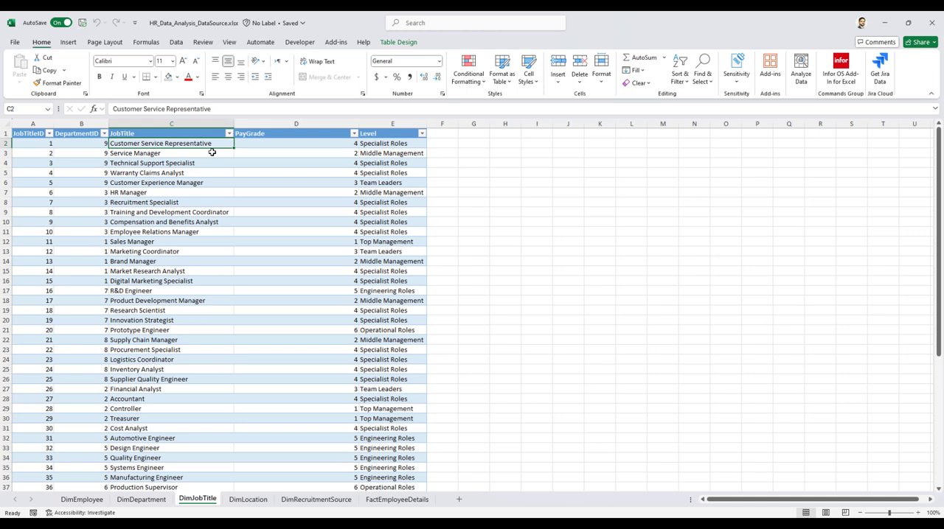
click(274, 143)
click(376, 143)
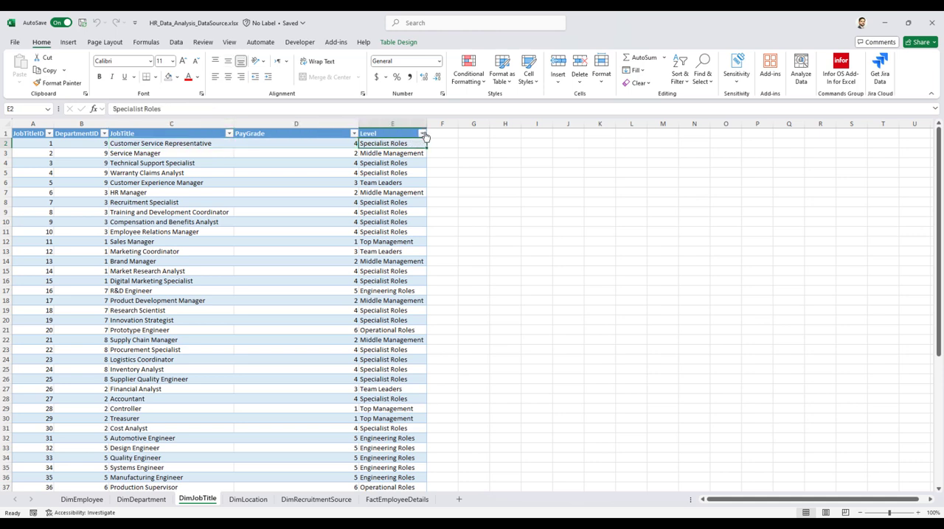
click(422, 133)
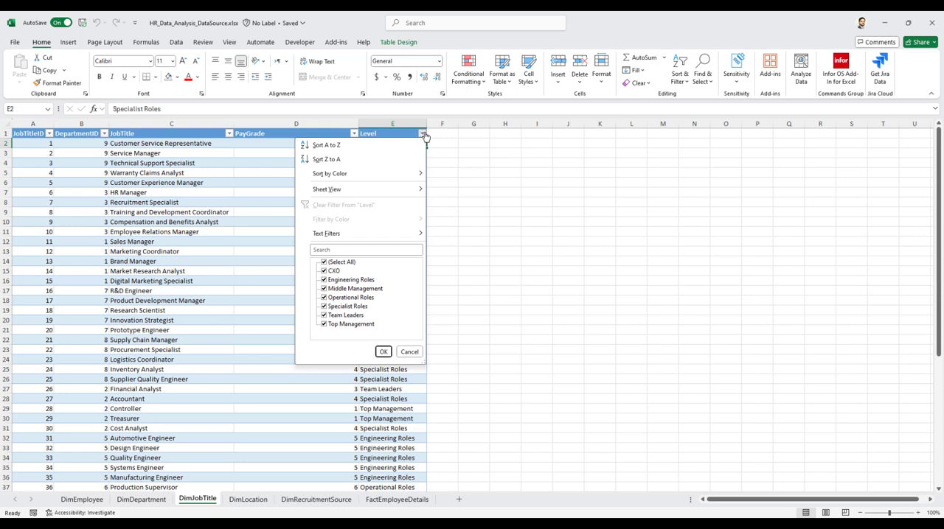
click(414, 354)
Examine the locations table on the DimLocation sheet and the sources table on the DimRecruitmentSource sheet.
click(238, 502)
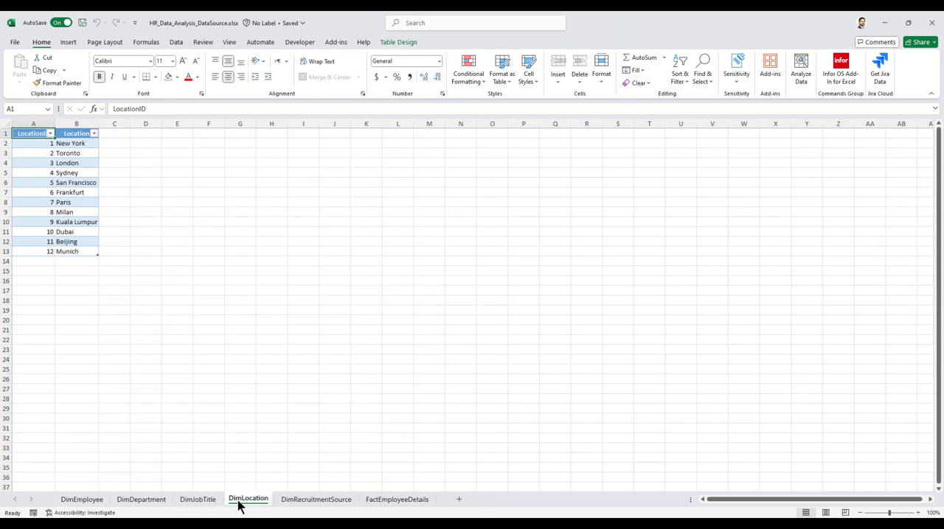
drag(44, 143, 71, 253)
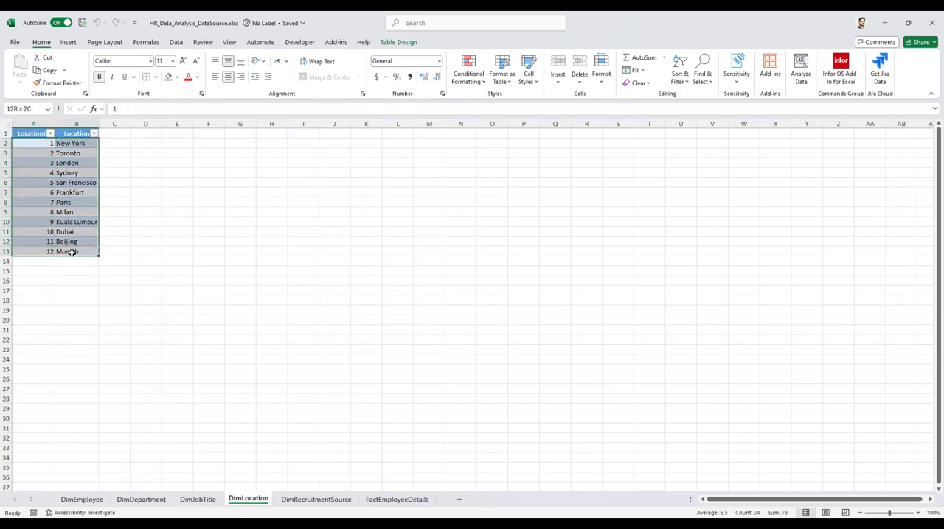
click(303, 502)
click(35, 145)
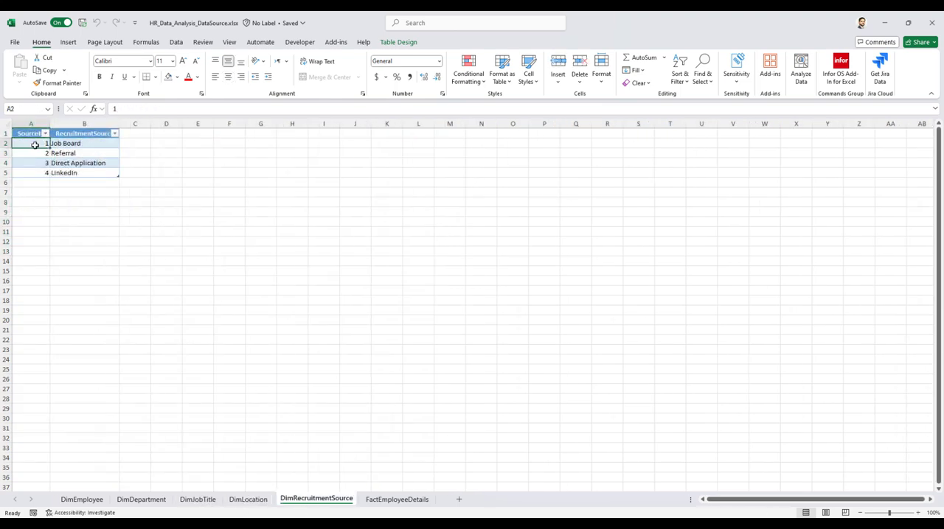
drag(35, 146, 74, 171)
Open the FactEmployeeDetails sheet and examine which years its Year column covers, without applying a filter.
click(392, 501)
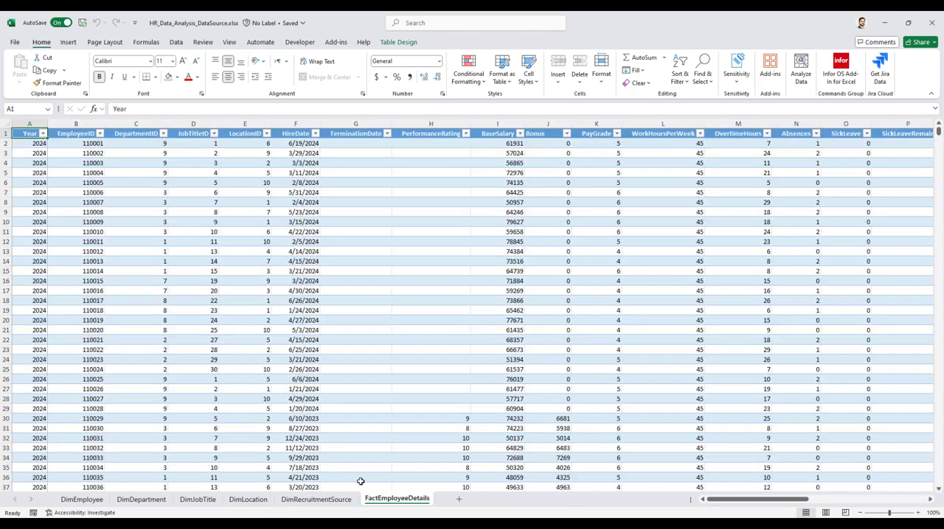
click(77, 174)
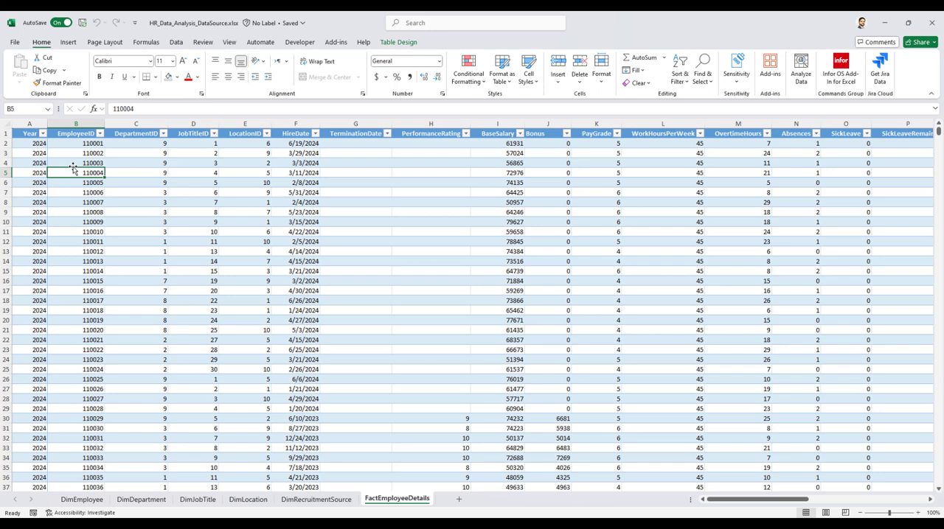
click(40, 144)
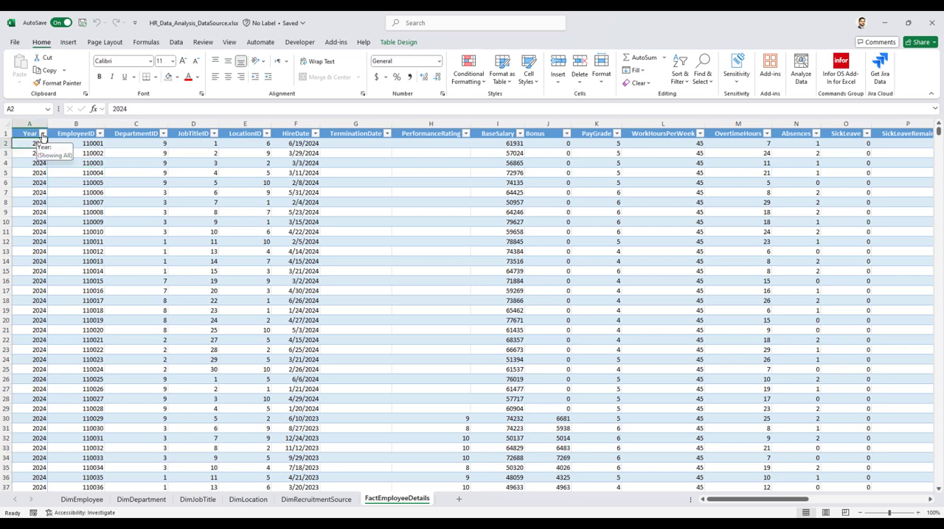
click(43, 133)
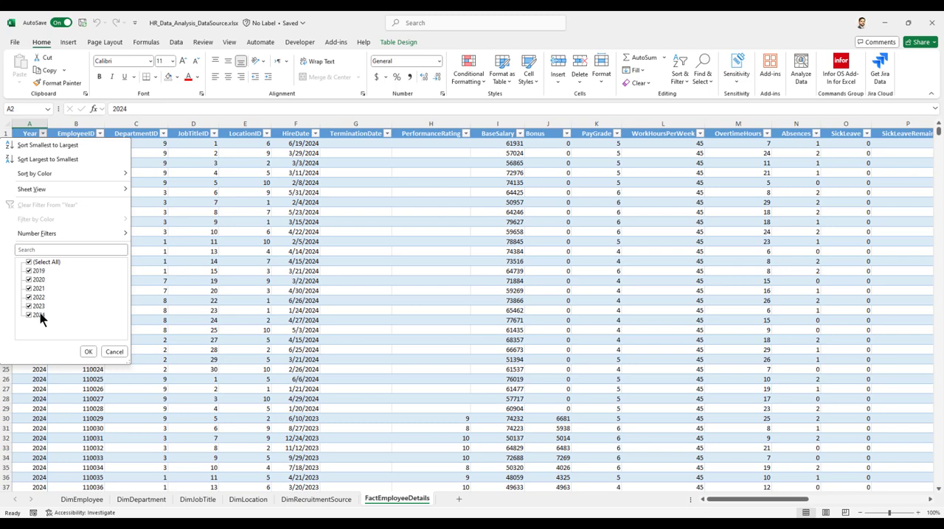
click(112, 353)
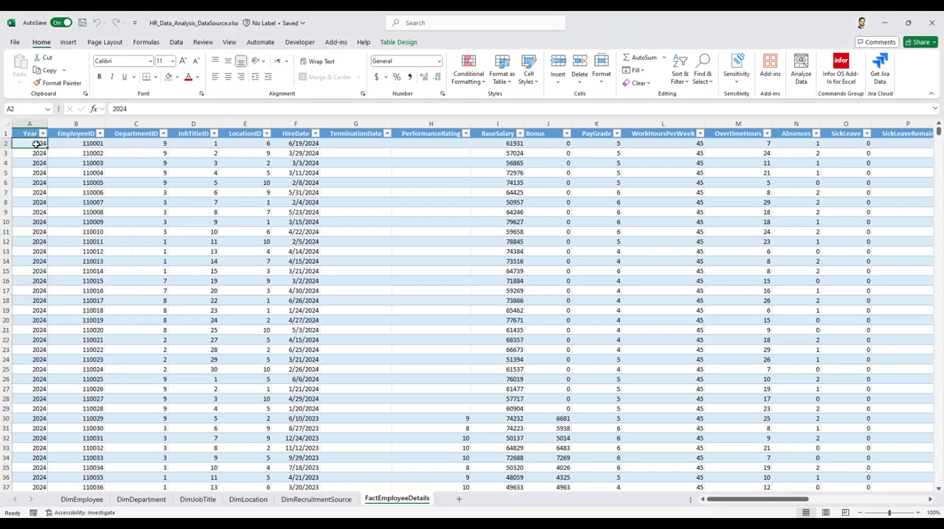
Filter the EmployeeID column of FactEmployeeDetails so that only one employee's yearly records are included.
click(92, 142)
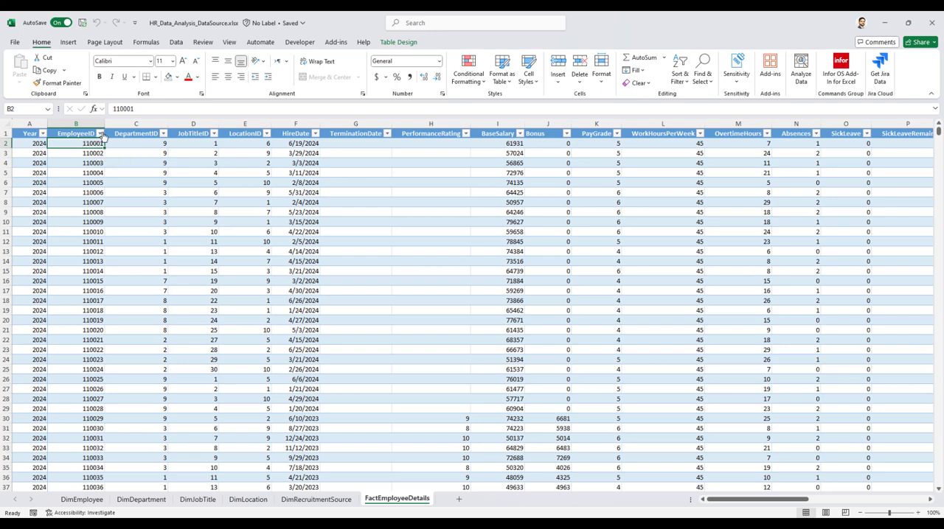
click(100, 134)
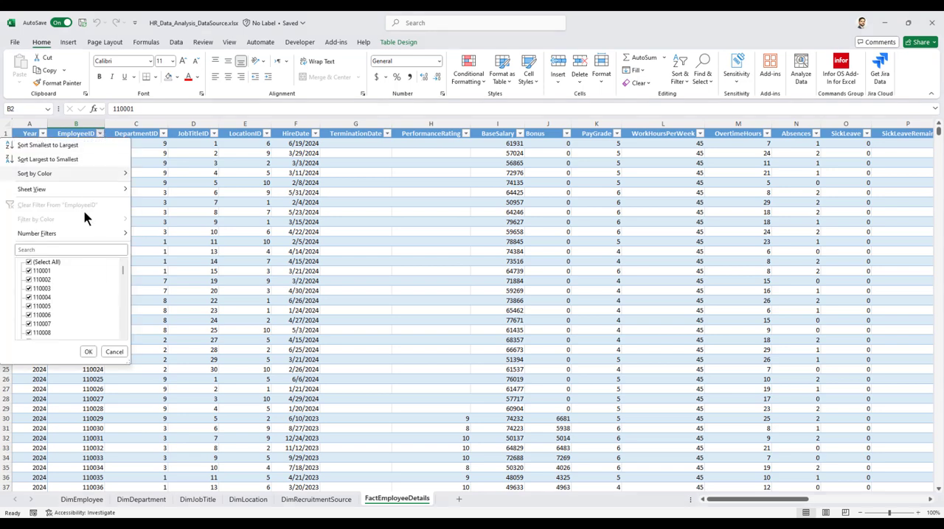
click(44, 262)
drag(119, 264, 123, 294)
click(35, 306)
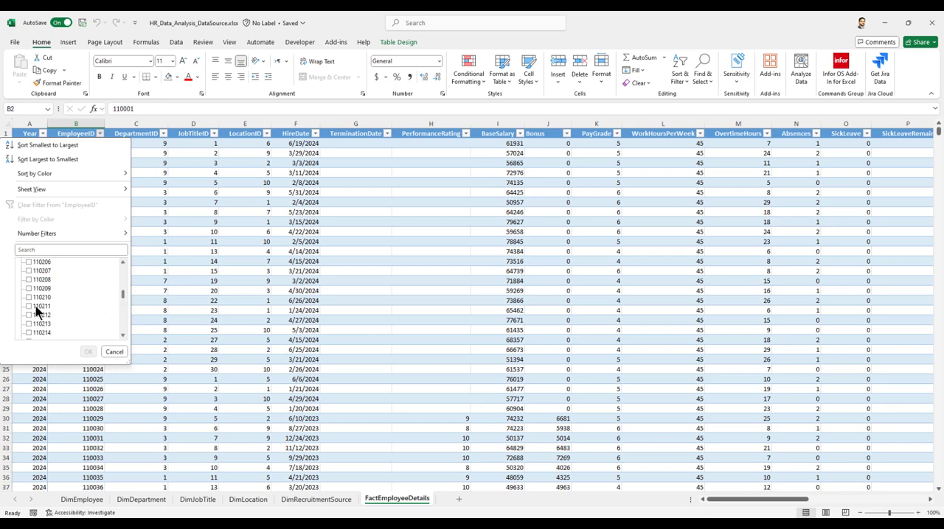
click(88, 352)
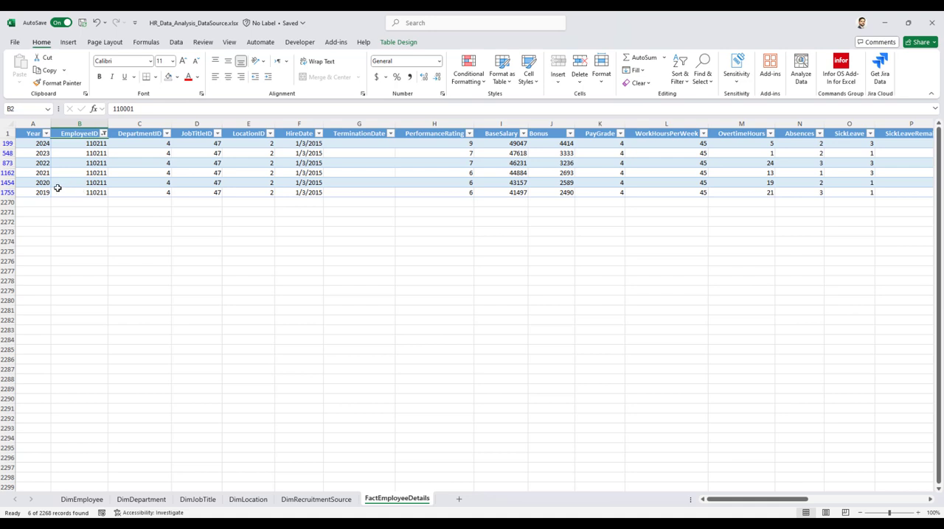
Examine the filtered employee's yearly records from 2019 to 2024 and clear the EmployeeID filter.
click(45, 191)
click(42, 182)
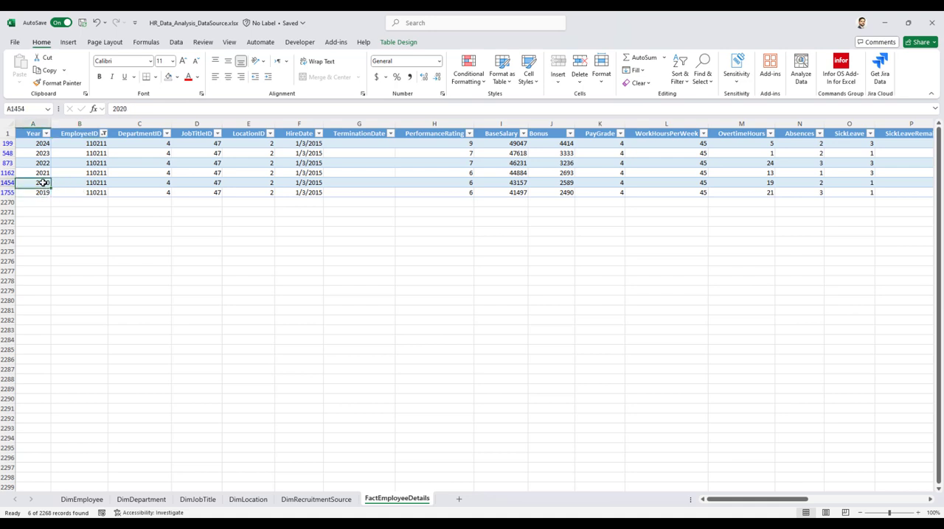
click(42, 144)
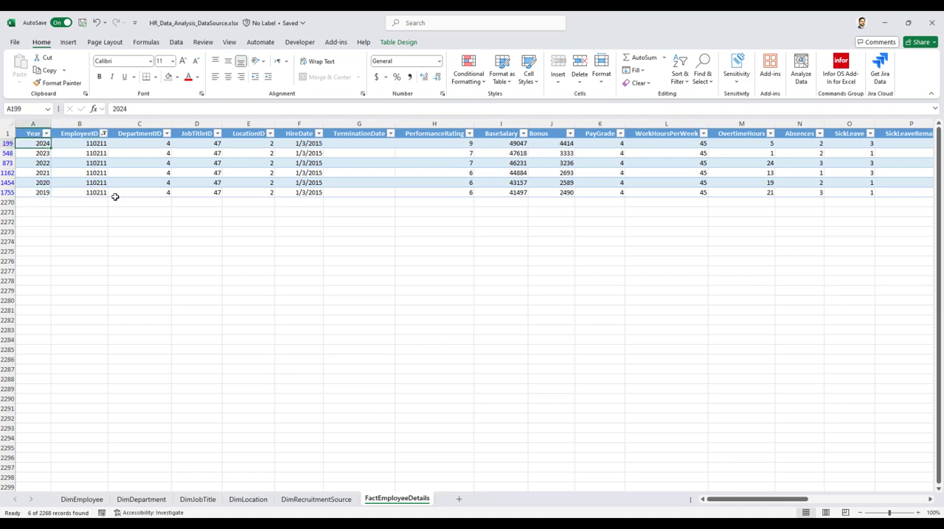
click(104, 134)
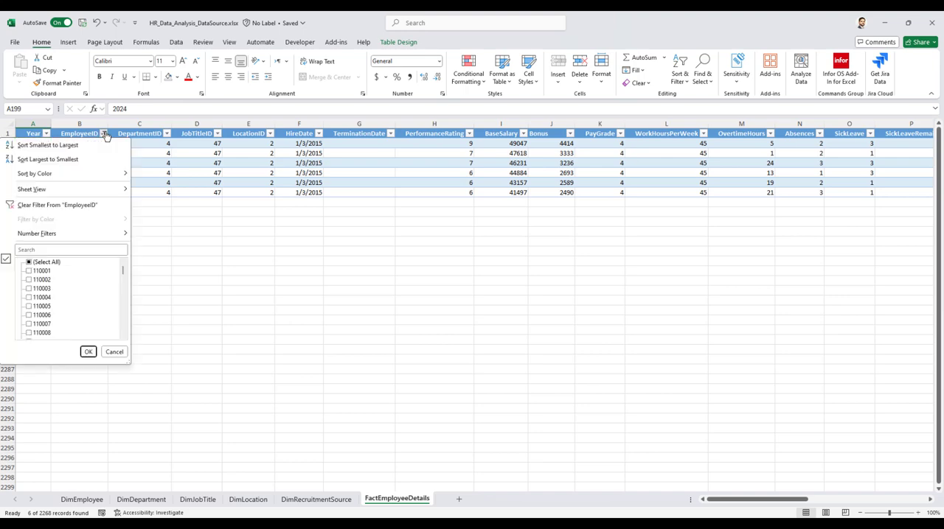
click(51, 205)
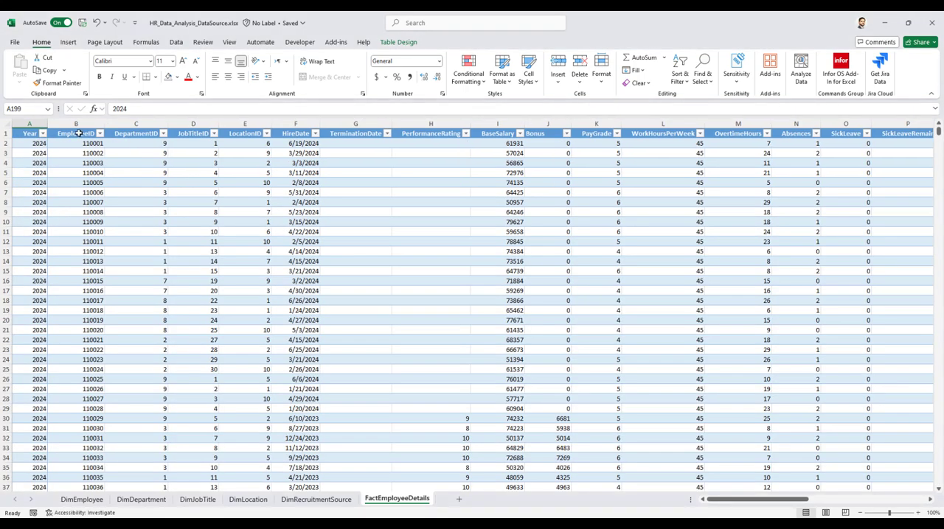
Examine the DepartmentID, JobTitleID, LocationID, HireDate and TerminationDate columns of FactEmployeeDetails.
click(143, 142)
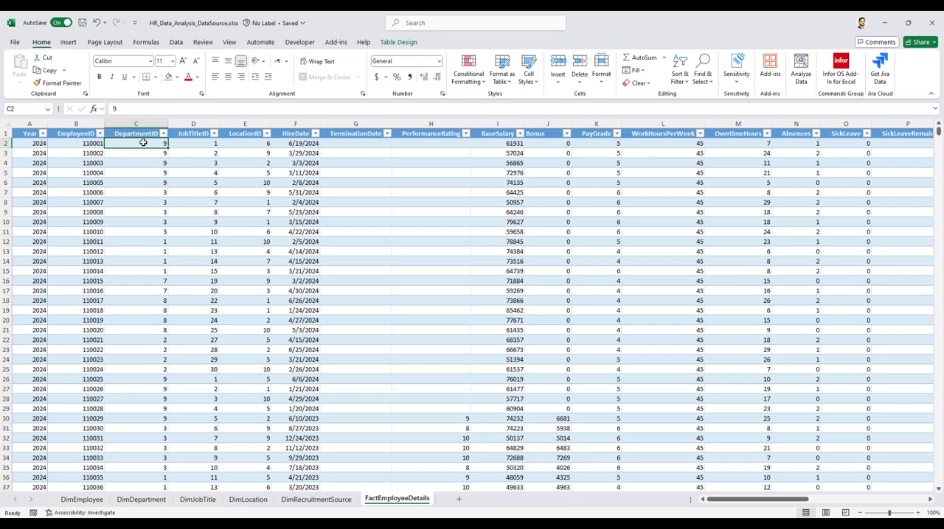
click(200, 143)
click(244, 143)
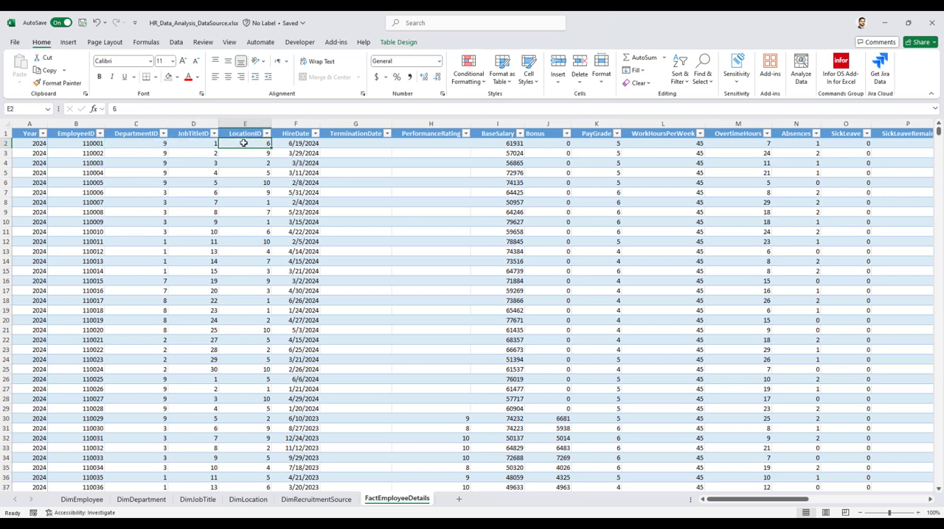
click(303, 143)
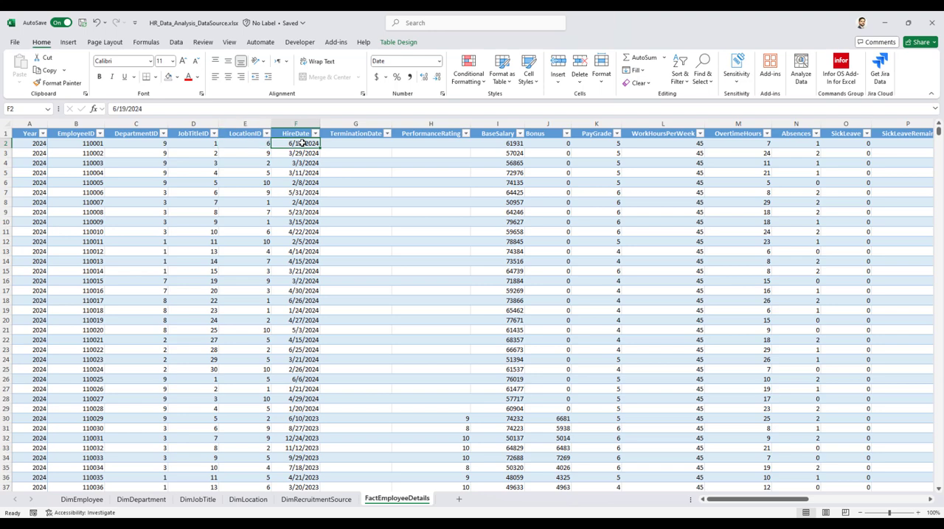
click(355, 134)
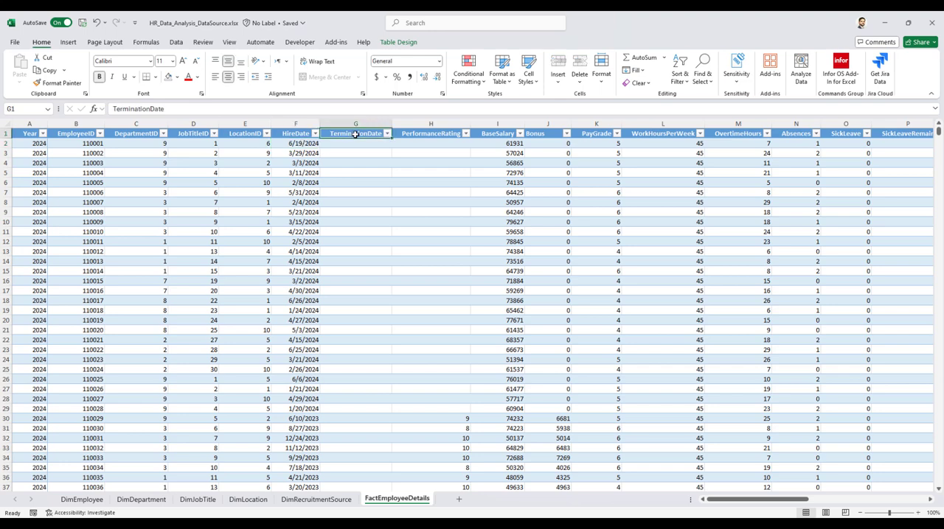
Examine the PerformanceRating column against HireDate for the employees hired in 2024.
click(445, 134)
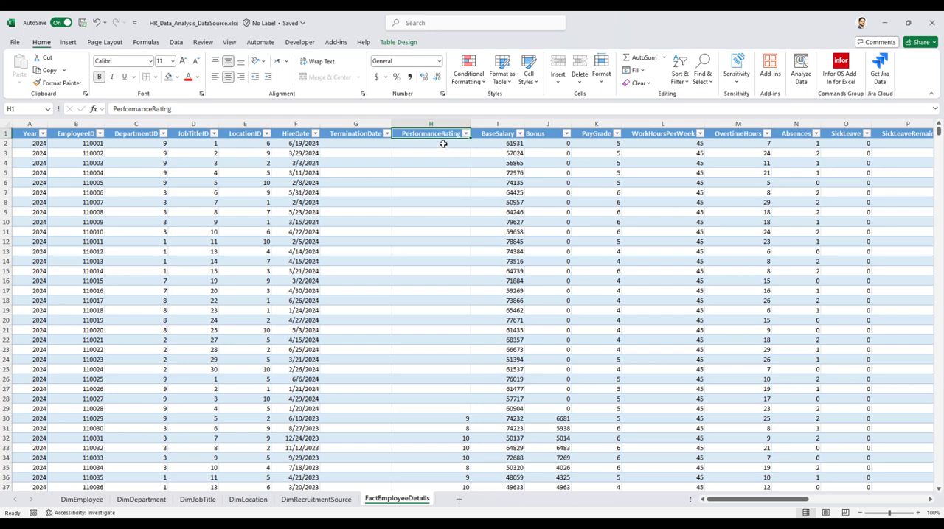
drag(443, 143, 447, 410)
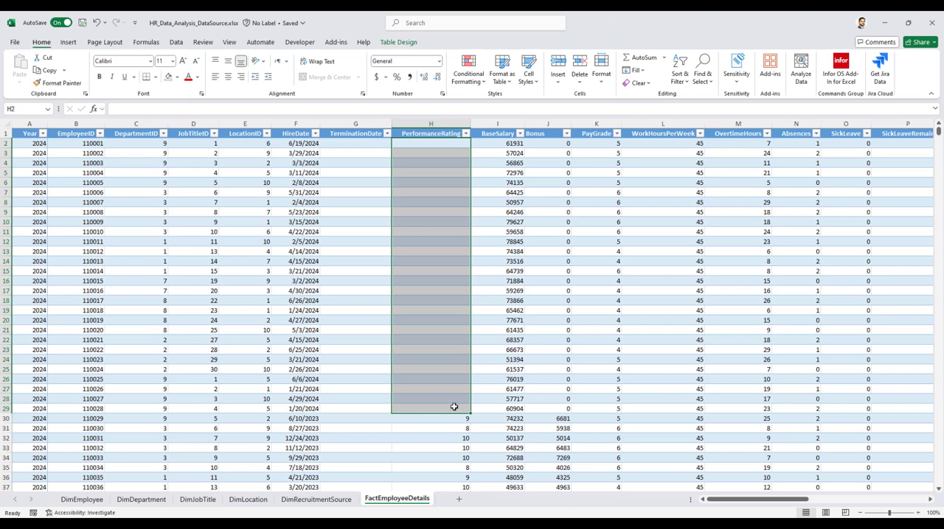
click(303, 143)
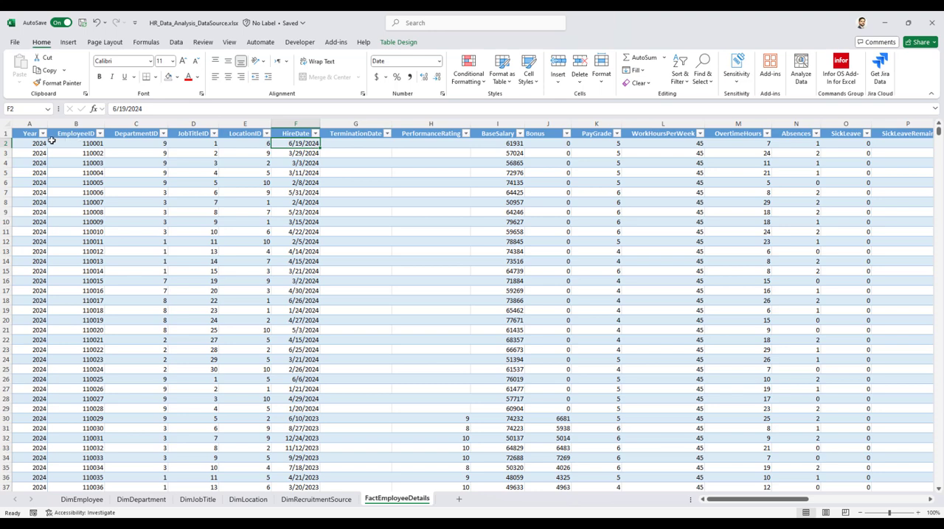
click(426, 144)
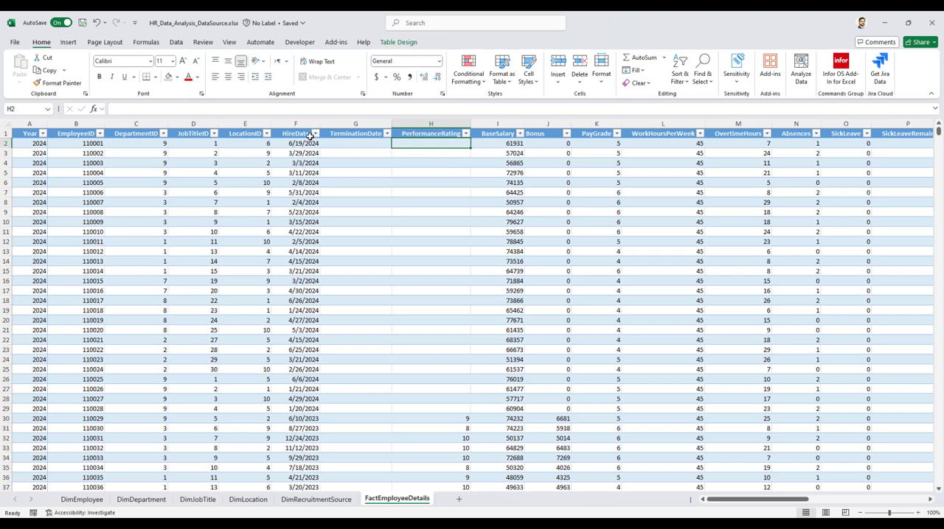
Filter the Year column of FactEmployeeDetails to include only 2023.
click(42, 134)
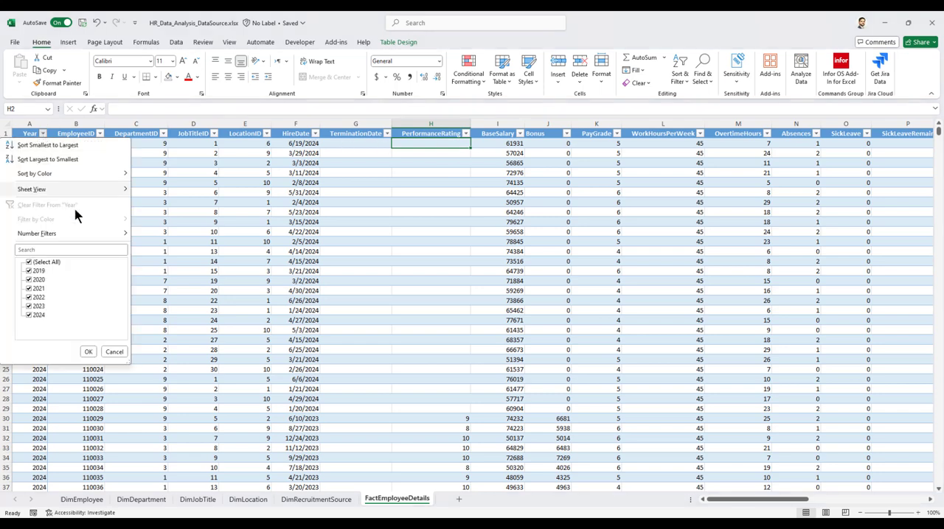
click(39, 263)
click(39, 306)
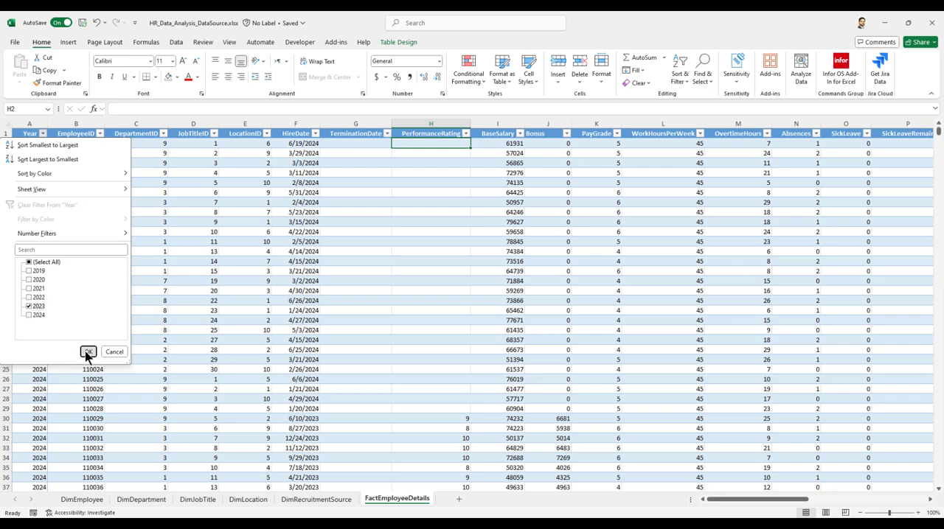
click(87, 353)
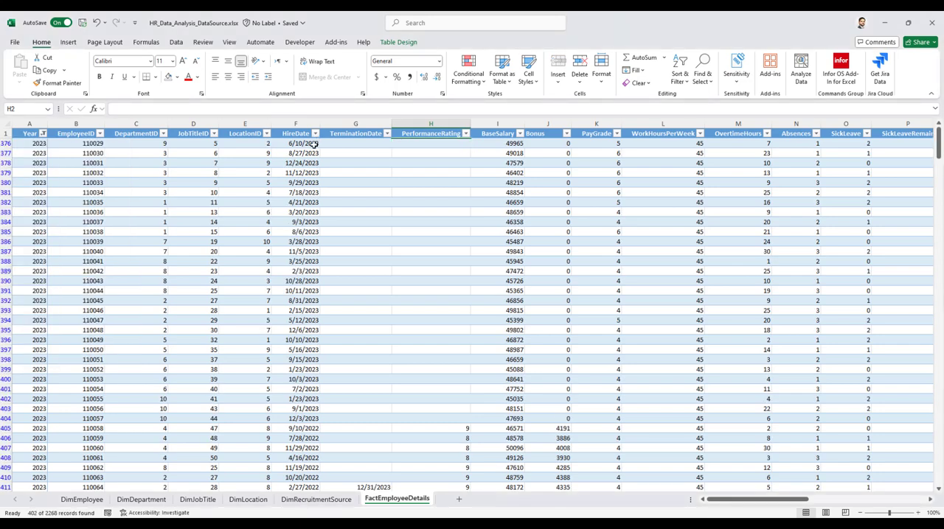
Compare HireDate with PerformanceRating for 2023 and 2022 hires, and clear the Year filter.
drag(313, 145, 447, 422)
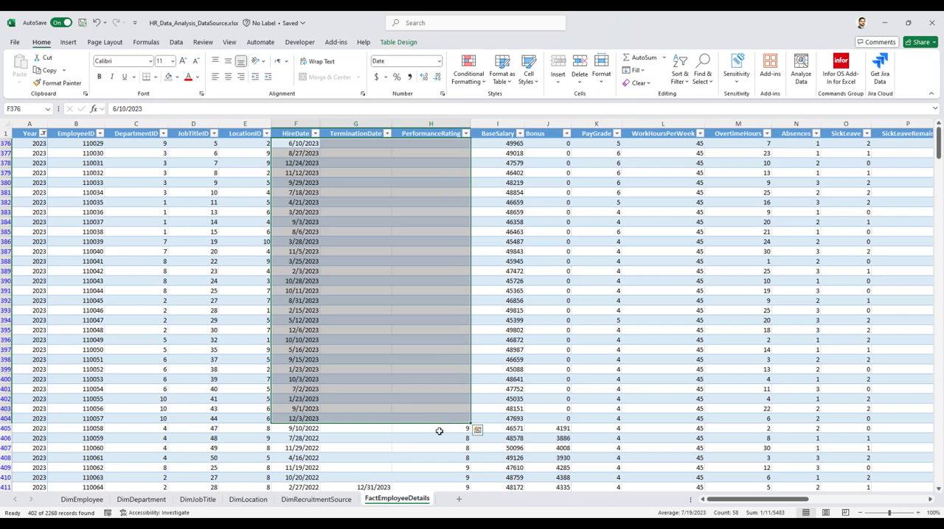
click(307, 430)
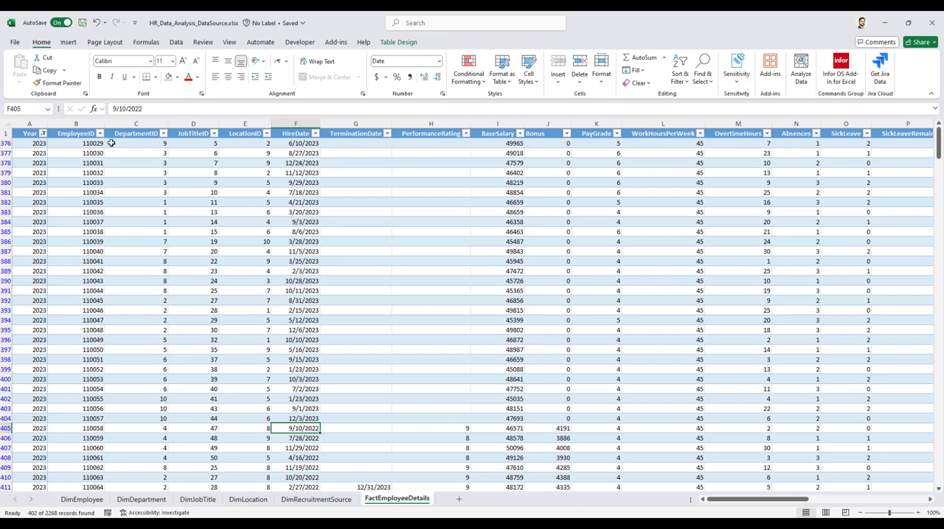
click(43, 134)
click(43, 207)
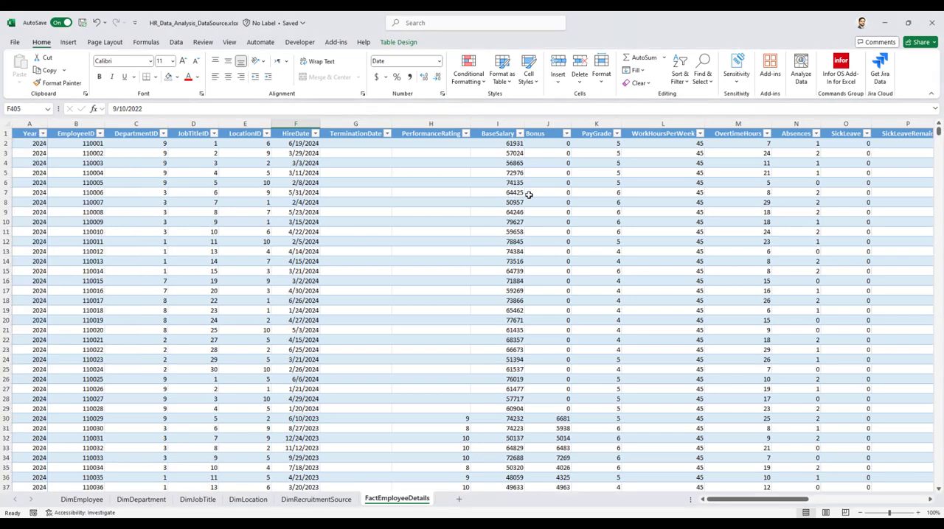
Examine the BaseSalary column and compare the Bonus values with PerformanceRating for rated and unrated employees.
click(501, 143)
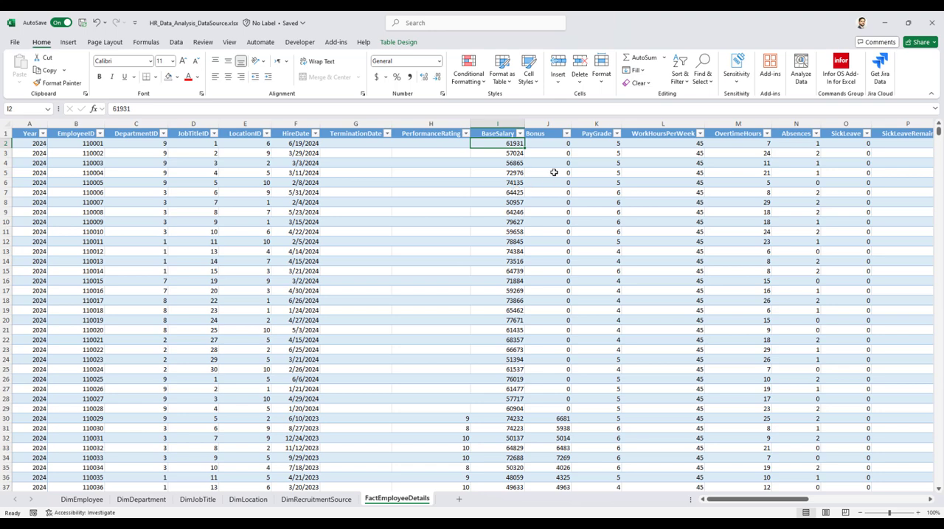
click(553, 146)
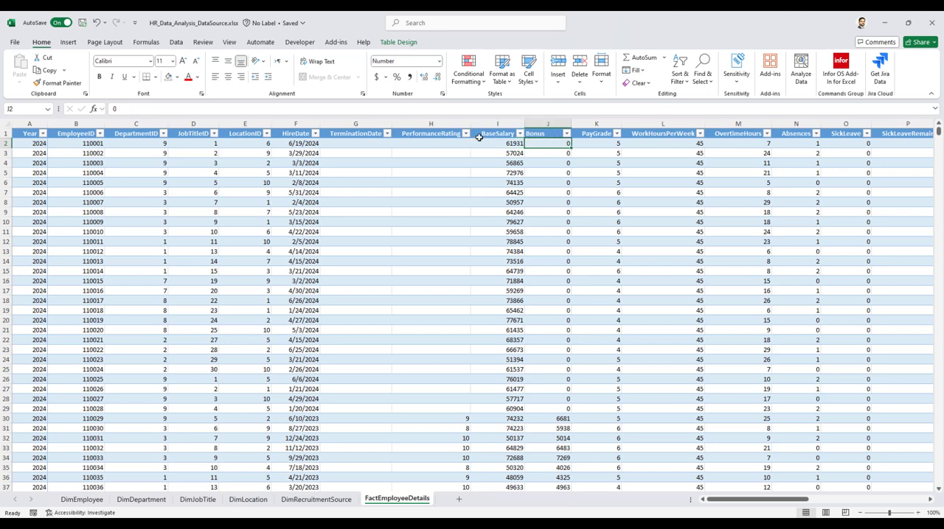
click(432, 145)
click(563, 142)
click(435, 146)
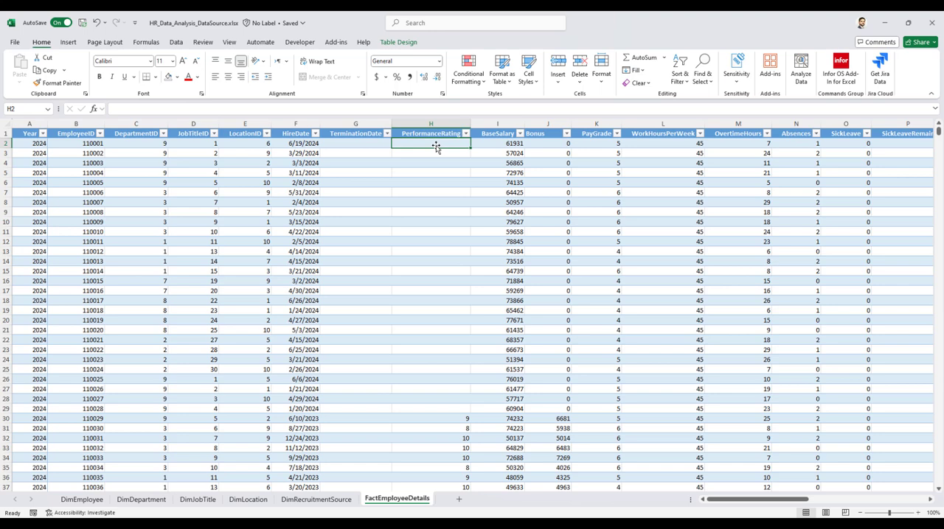
click(559, 419)
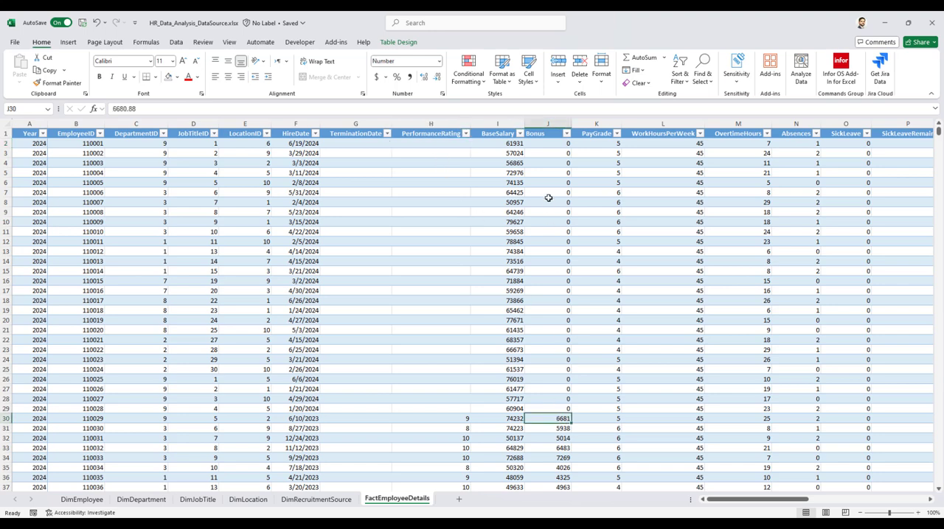
drag(561, 143, 564, 410)
Examine the PayGrade, WorkHoursPerWeek and OvertimeHours columns.
click(595, 144)
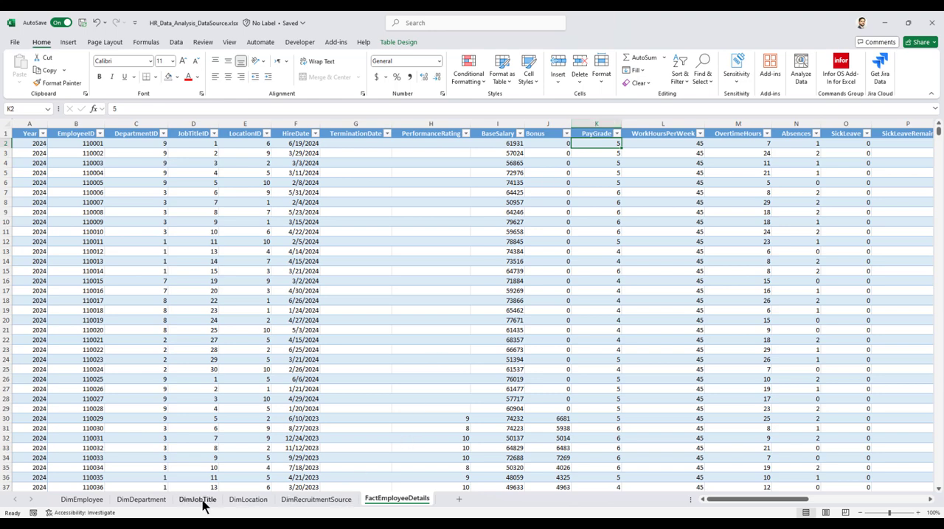
click(666, 134)
click(736, 134)
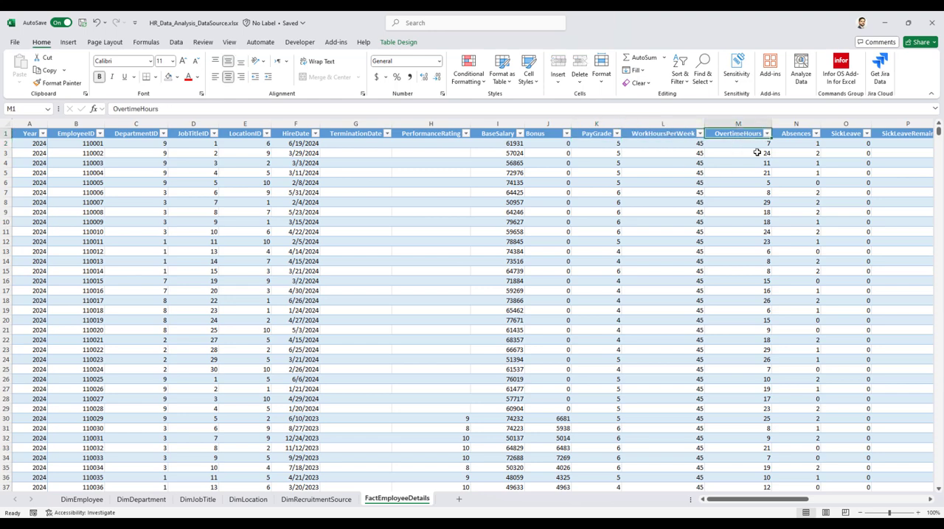
Examine the attendance and leave columns from Absences through SickLeave and VacationLeave to LateAttendance.
key(Right)
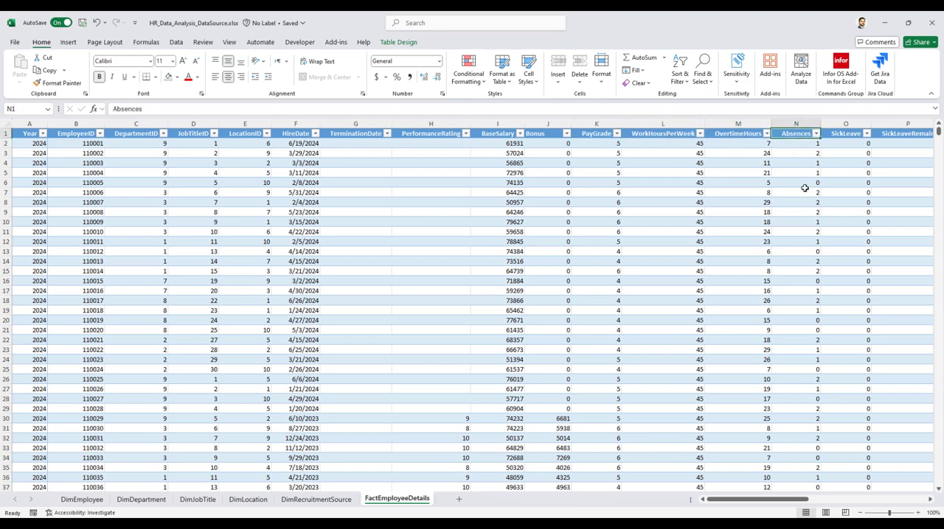
key(Right)
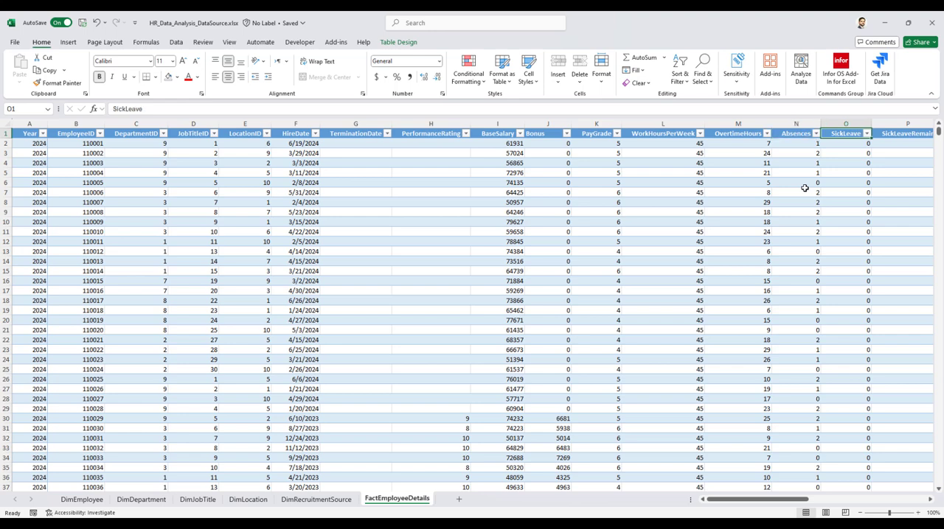
key(Right)
key(Right)
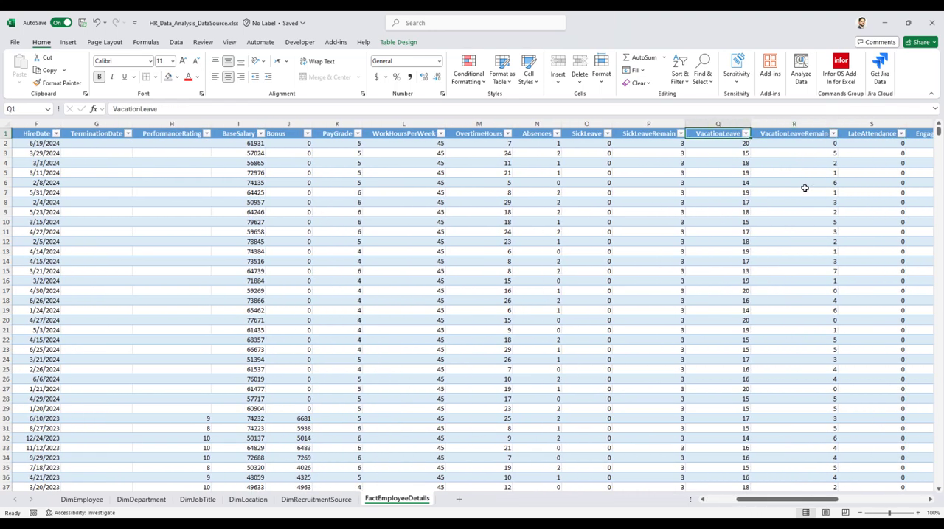
key(Right)
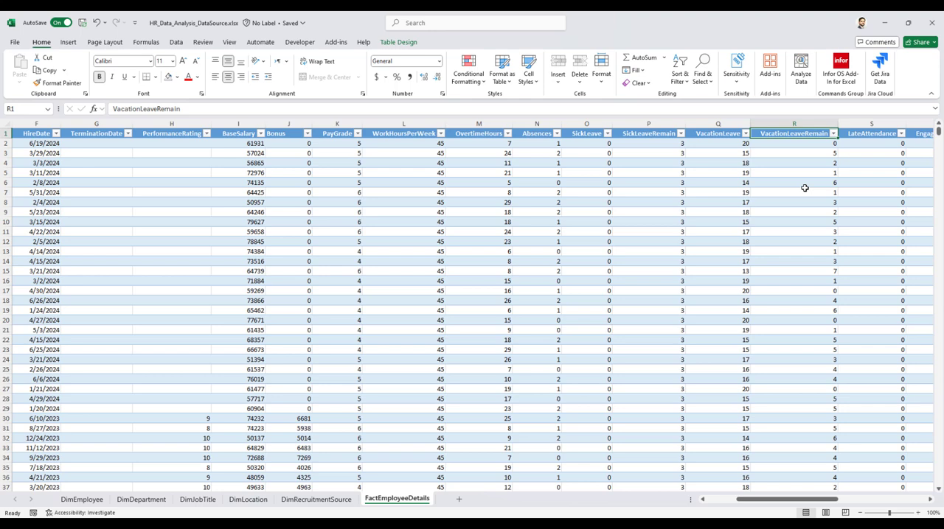
key(Right)
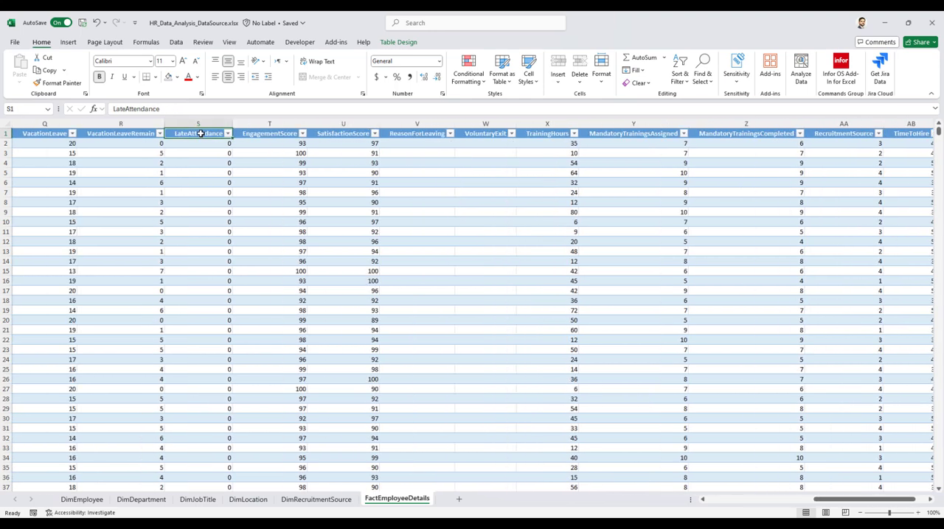
Examine the EngagementScore, SatisfactionScore, ReasonForLeaving and VoluntaryExit columns.
click(265, 134)
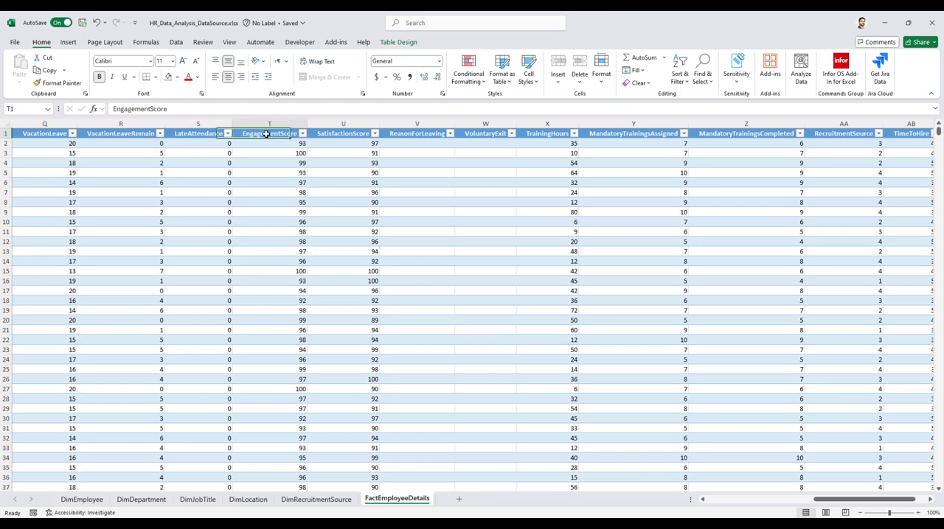
click(347, 133)
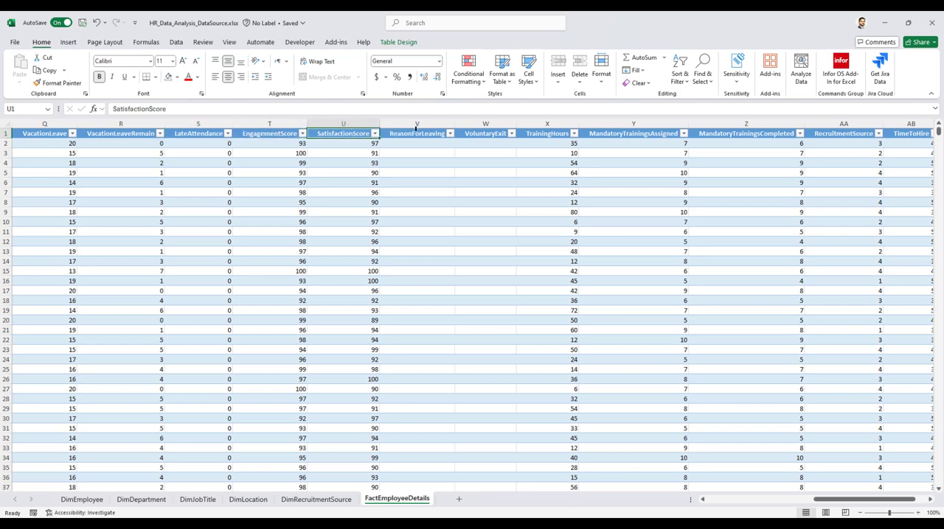
click(417, 133)
click(492, 134)
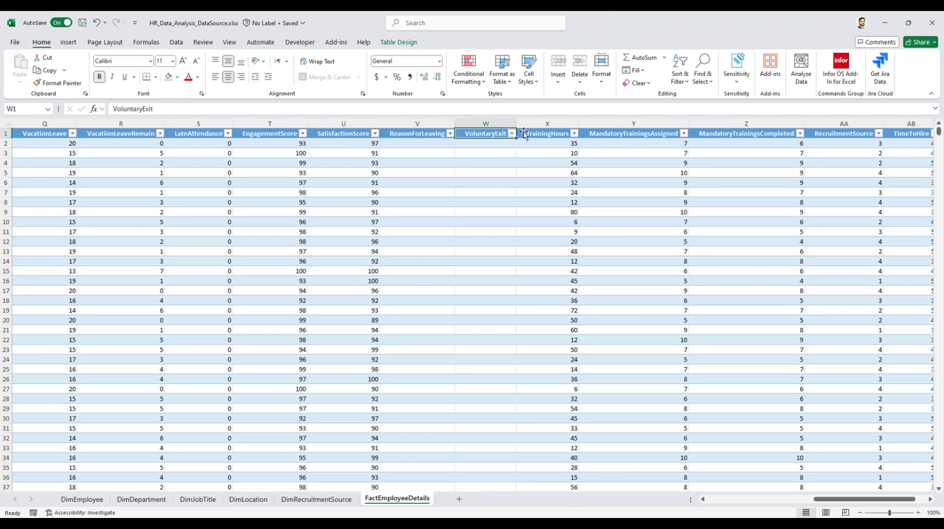
Examine the TrainingHours, MandatoryTrainingsAssigned and MandatoryTrainingsCompleted columns.
click(548, 130)
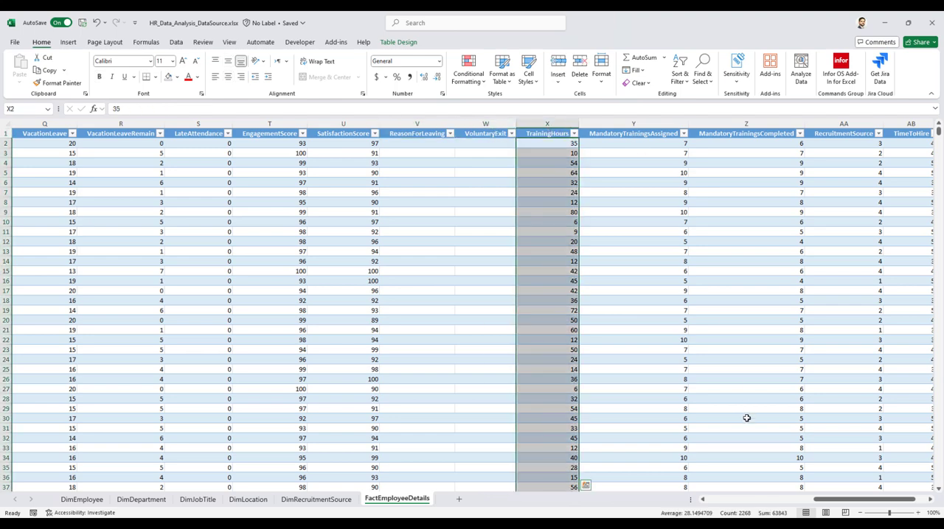
drag(821, 503, 836, 505)
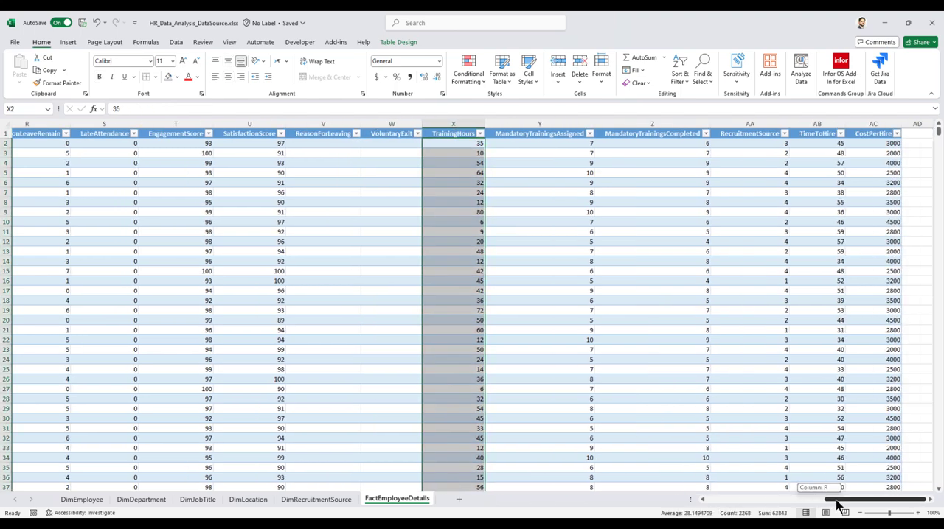
click(549, 134)
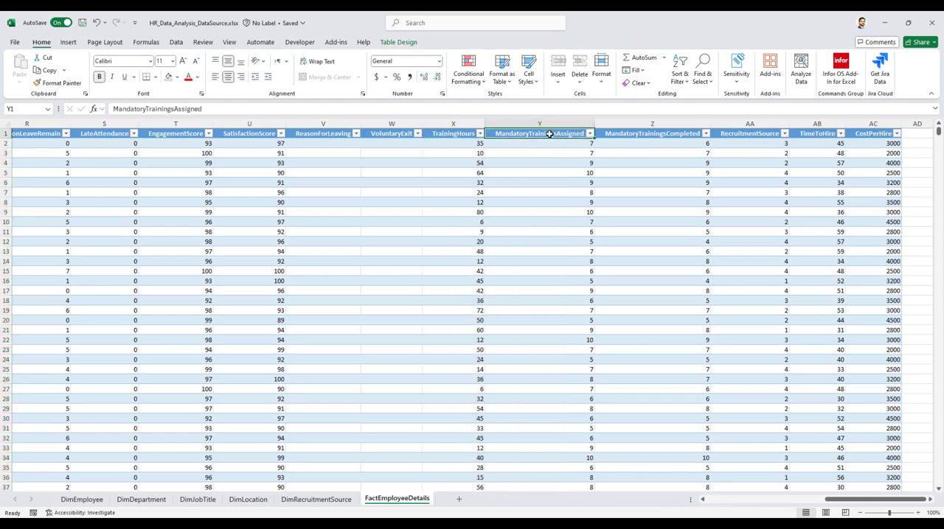
click(653, 135)
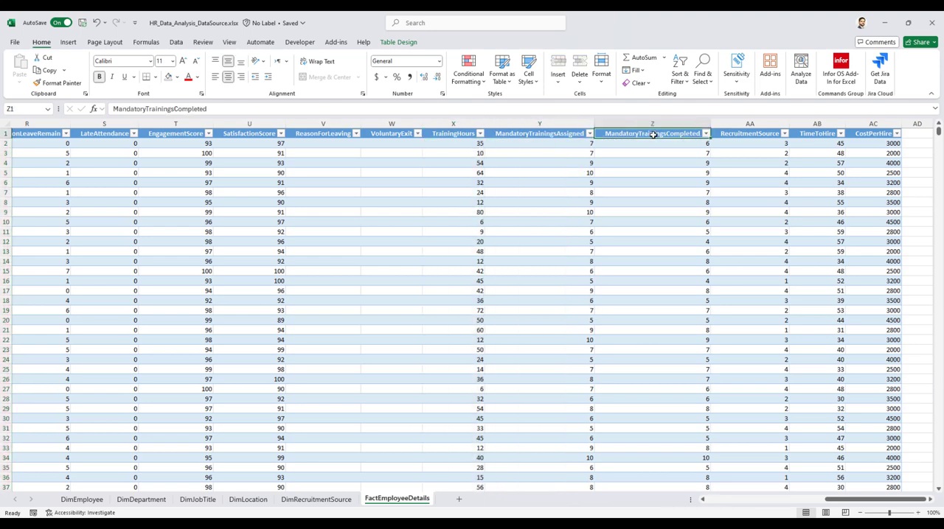
Examine the RecruitmentSource column alongside the DimRecruitmentSource table, followed by the TimeToHire and CostPerHire columns.
click(746, 133)
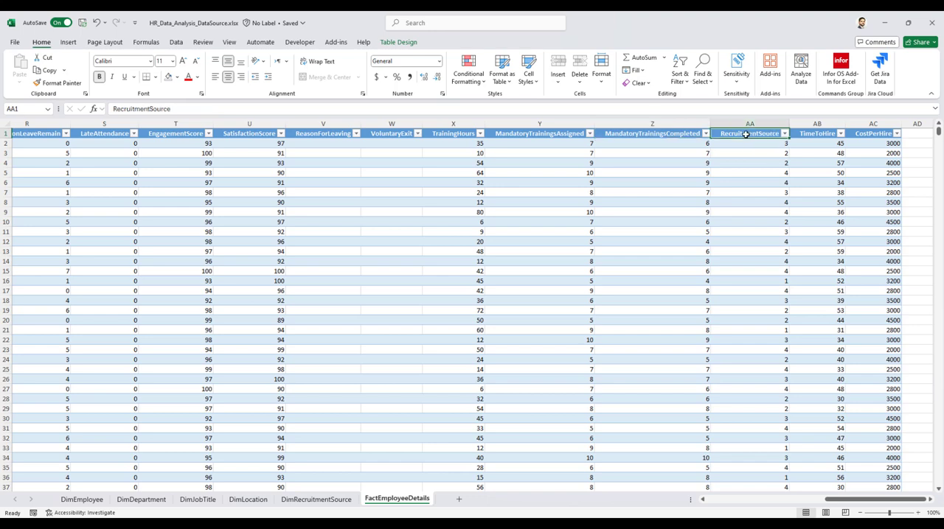
click(324, 501)
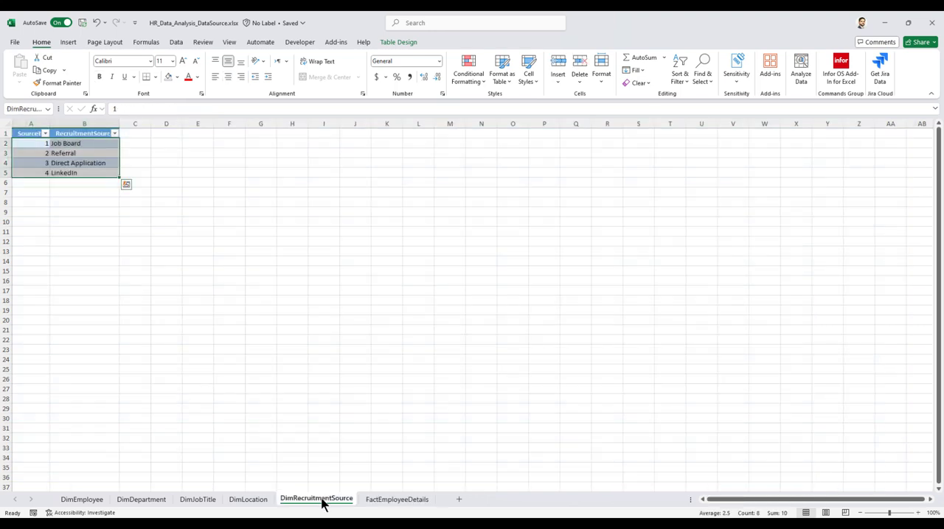
click(393, 501)
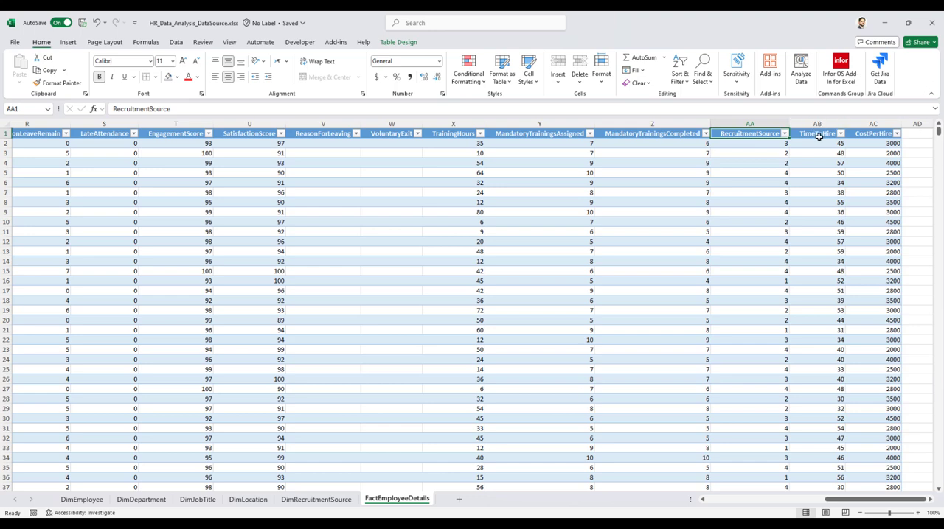
click(819, 136)
click(877, 136)
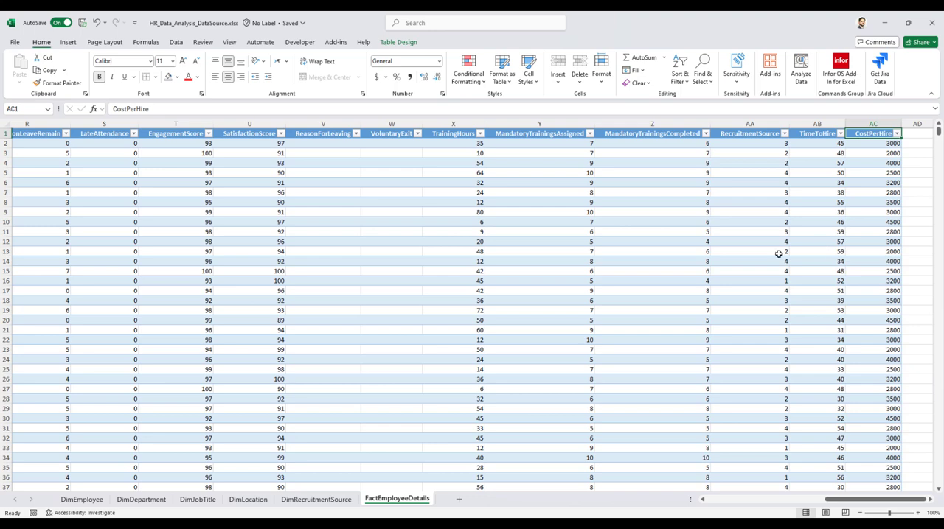
Review the EngagementScore and SatisfactionScore columns of FactEmployeeDetails again.
scroll(589, 192, left, 2)
click(396, 133)
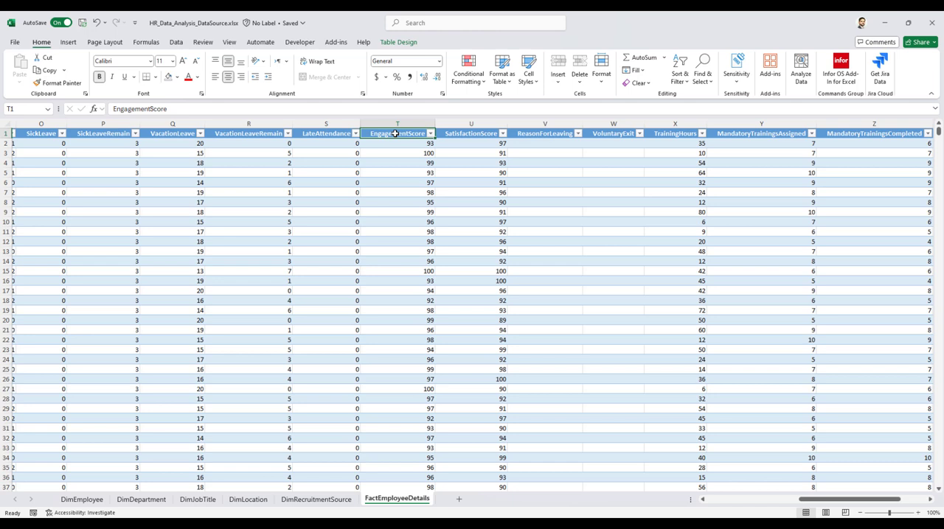
click(473, 136)
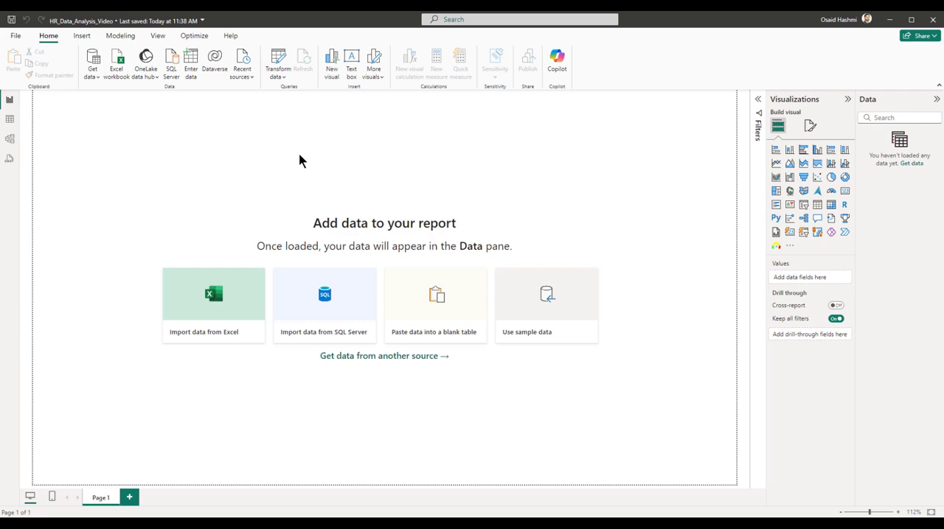
In Power BI Desktop, disable relationship import on first load, relationship autodetection and background data previews for the current file.
click(15, 37)
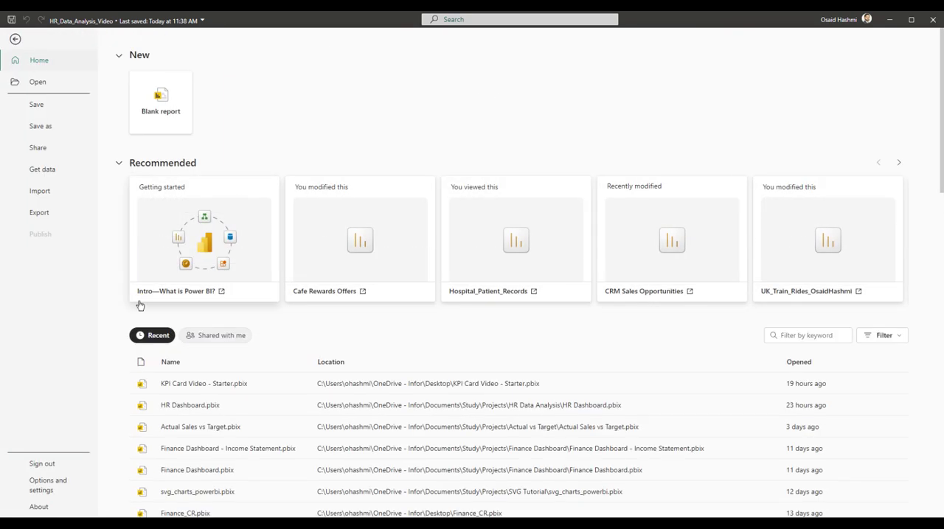
click(41, 481)
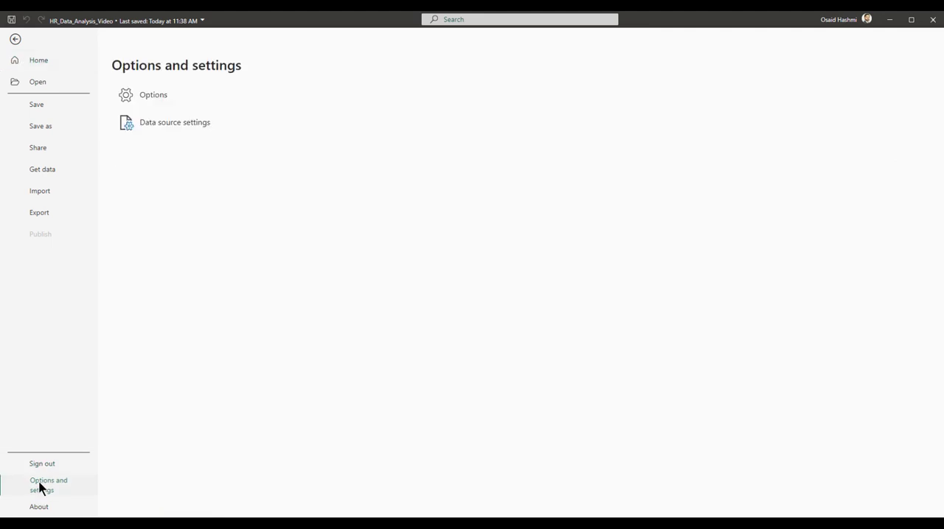
click(147, 103)
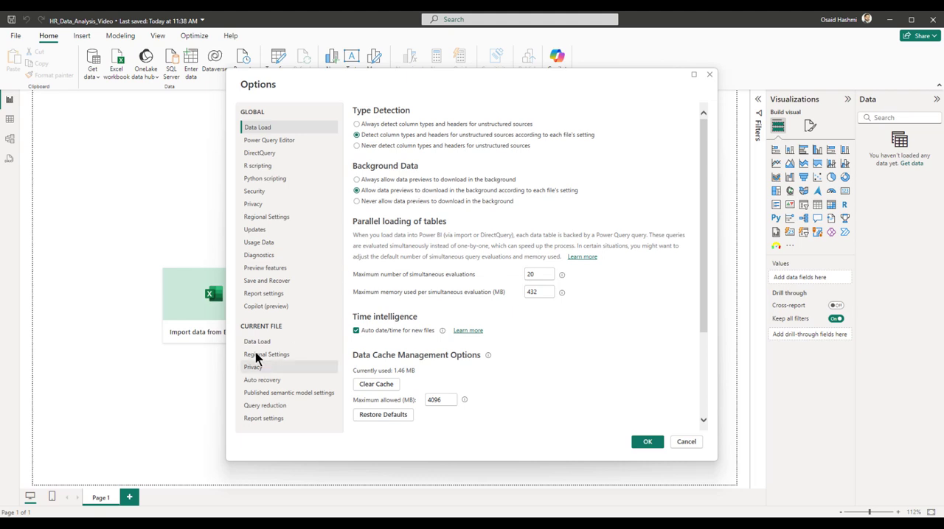
click(264, 344)
click(367, 161)
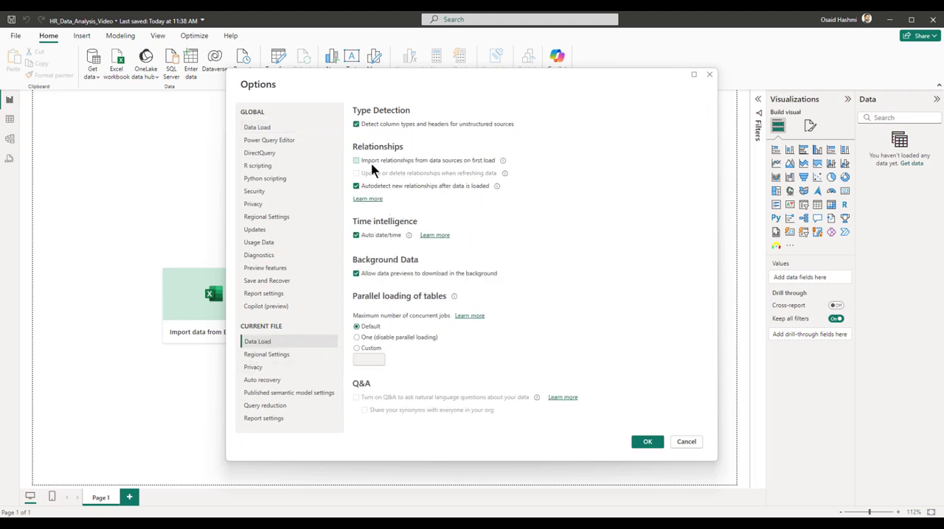
click(371, 190)
click(377, 275)
click(646, 442)
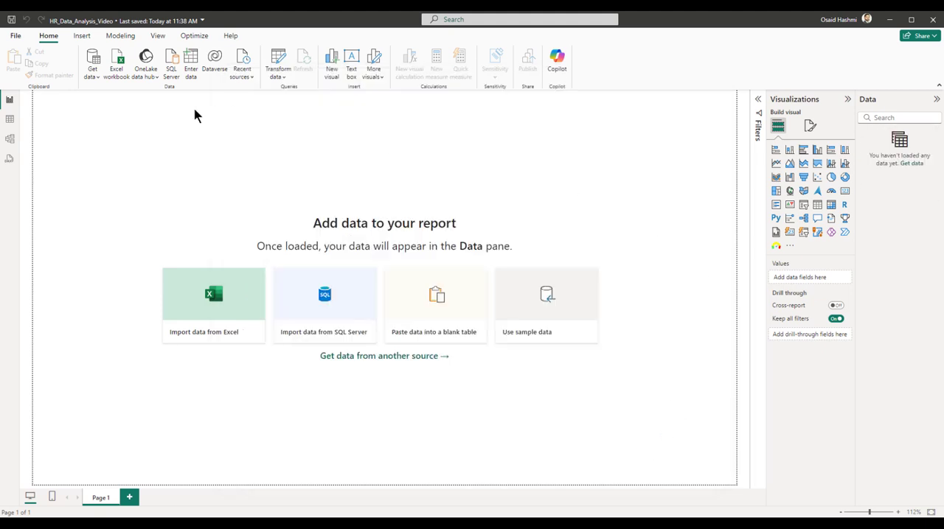
Load DimDepartment2, DimEmployee1, DimJobTitle3, DimLocation4, DimRecruitmentSource5 and FactEmployeeDetails6 from the Excel workbook HR_Data_Analysis_DataSource_Video.xlsx.
click(114, 72)
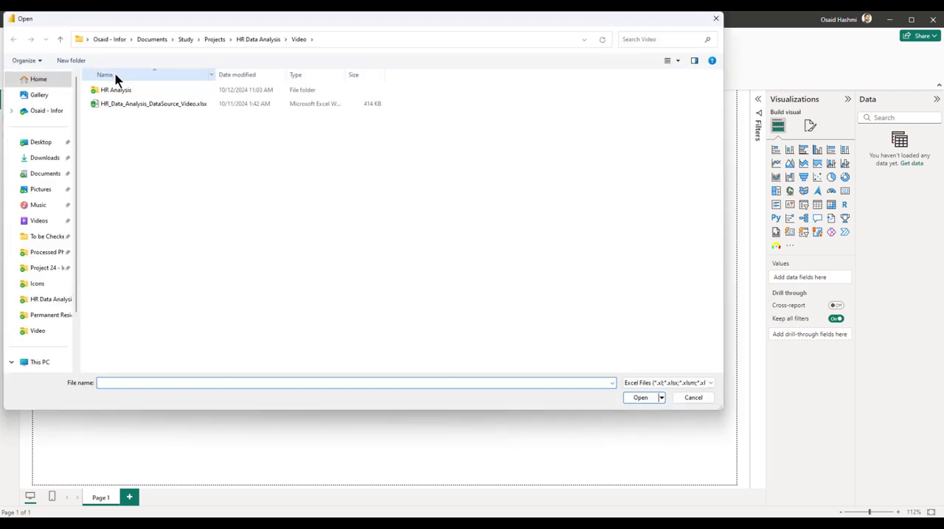
double_click(160, 104)
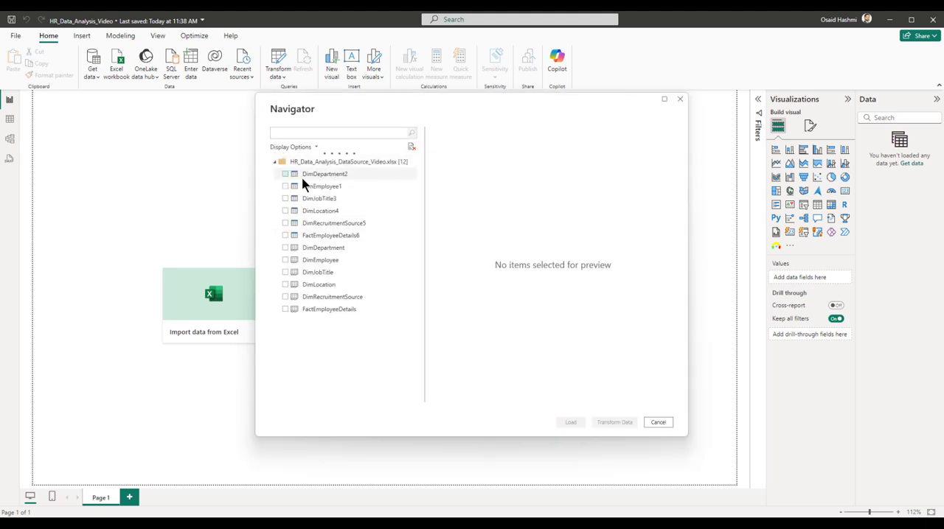
click(285, 174)
click(285, 186)
click(285, 198)
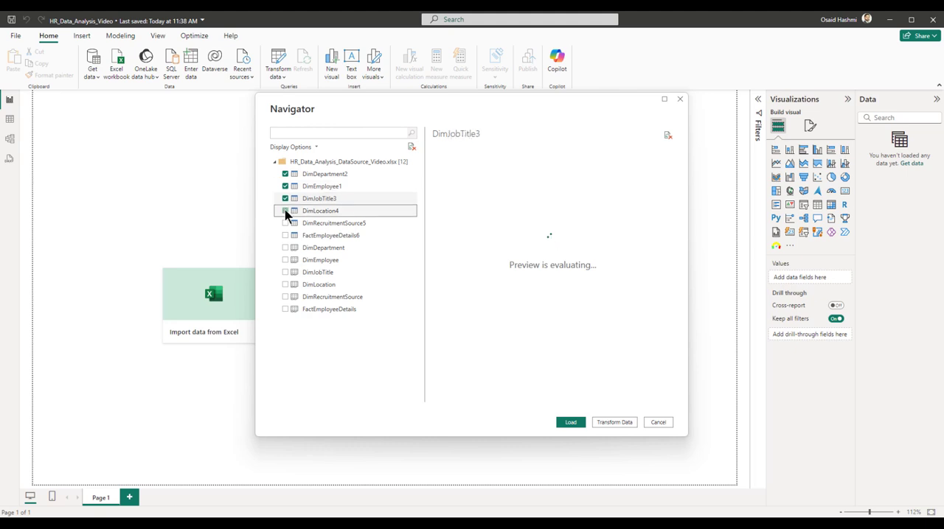
click(285, 211)
click(286, 224)
click(286, 236)
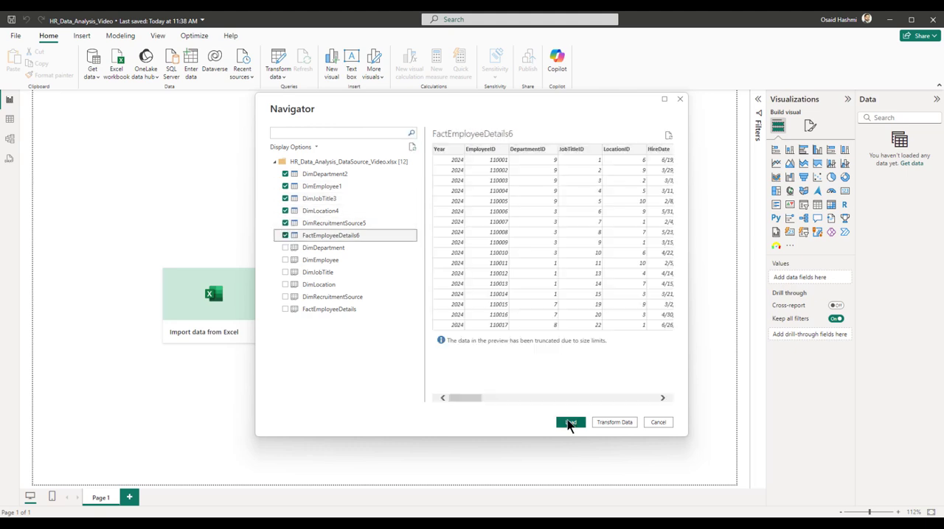
click(570, 423)
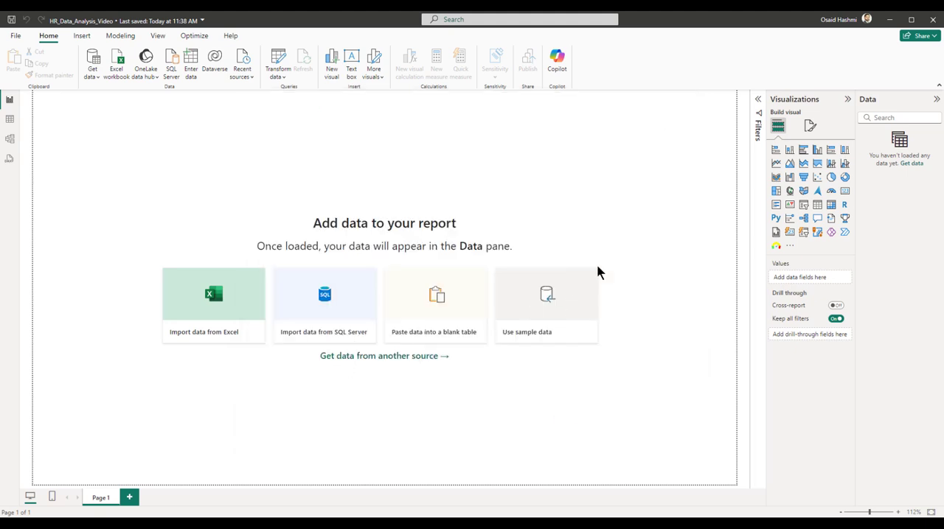
Open the loaded queries in Power Query Editor and sort DimEmployee by EmployeeID in ascending order.
click(280, 62)
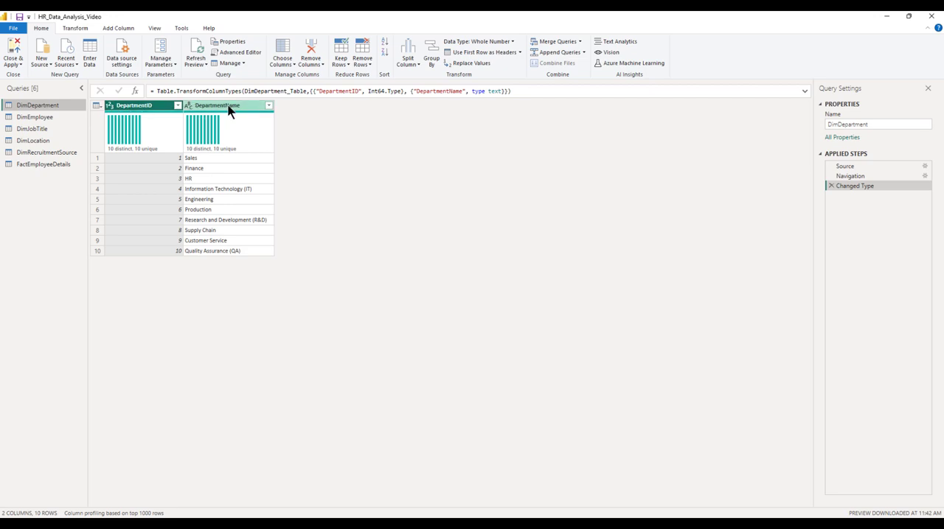
click(44, 116)
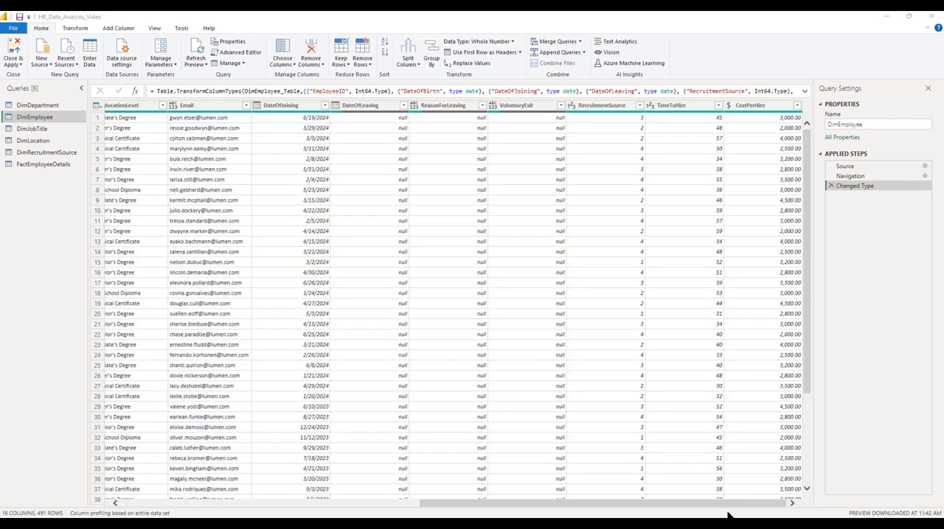
drag(726, 507, 347, 510)
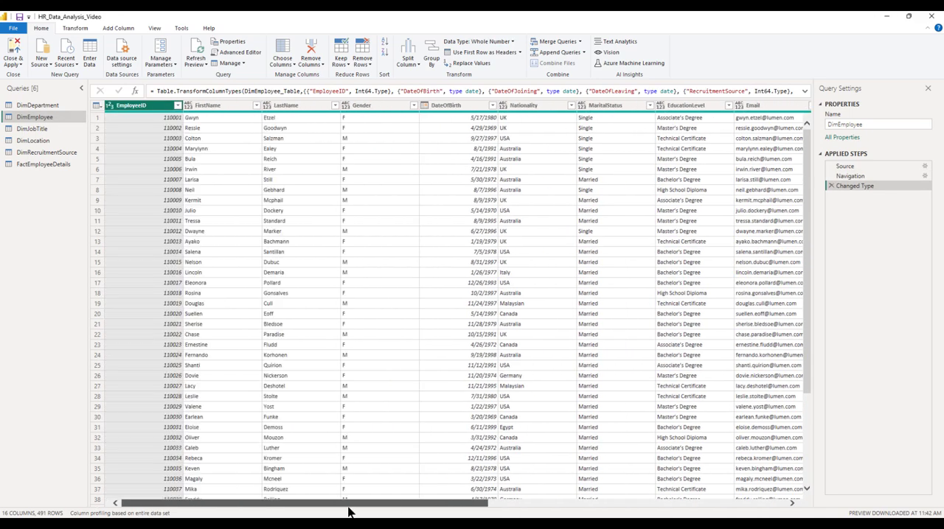
click(178, 107)
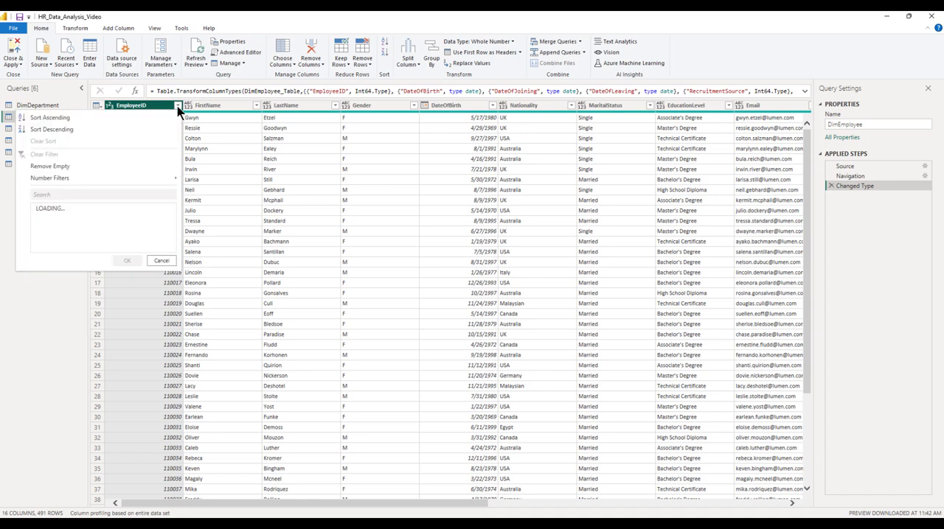
click(67, 119)
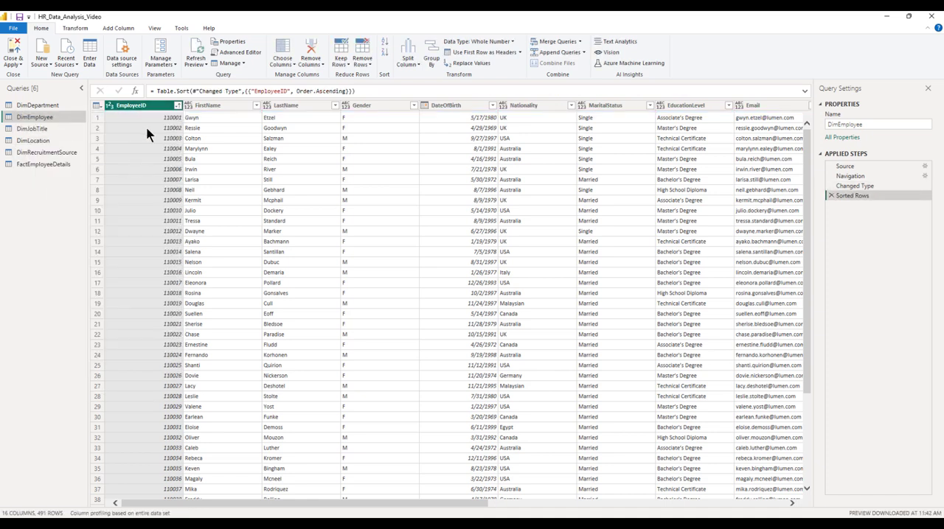
Set the data type of JobTitleID, DepartmentID and PayGrade in DimJobTitle to Whole Number.
click(34, 129)
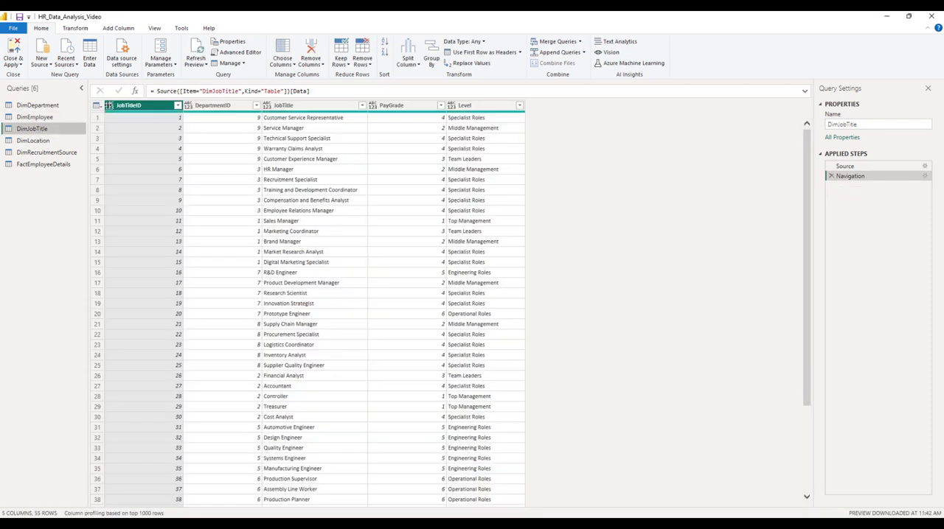
click(109, 106)
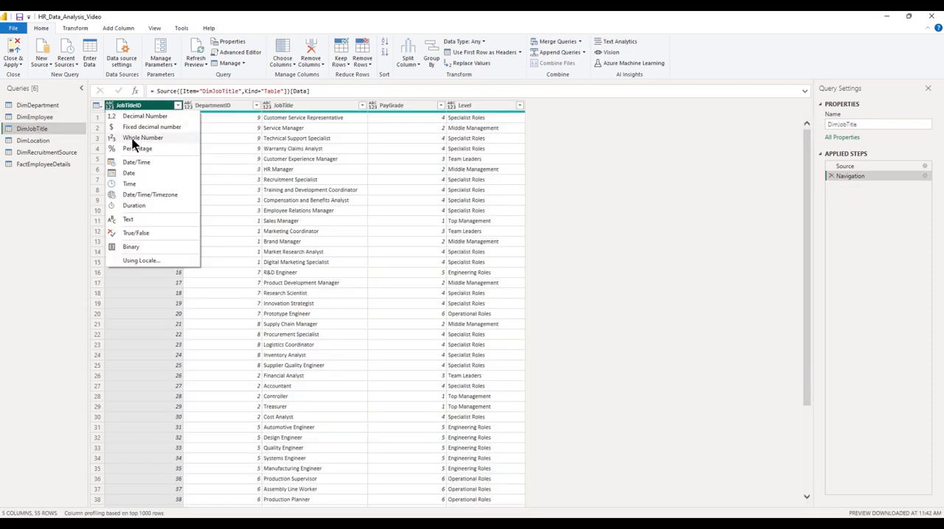
click(134, 139)
click(188, 107)
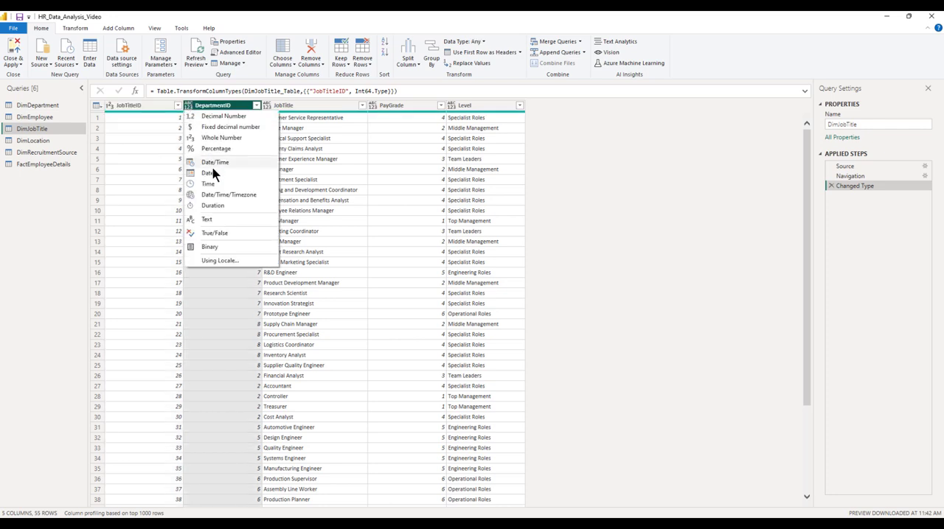
click(220, 138)
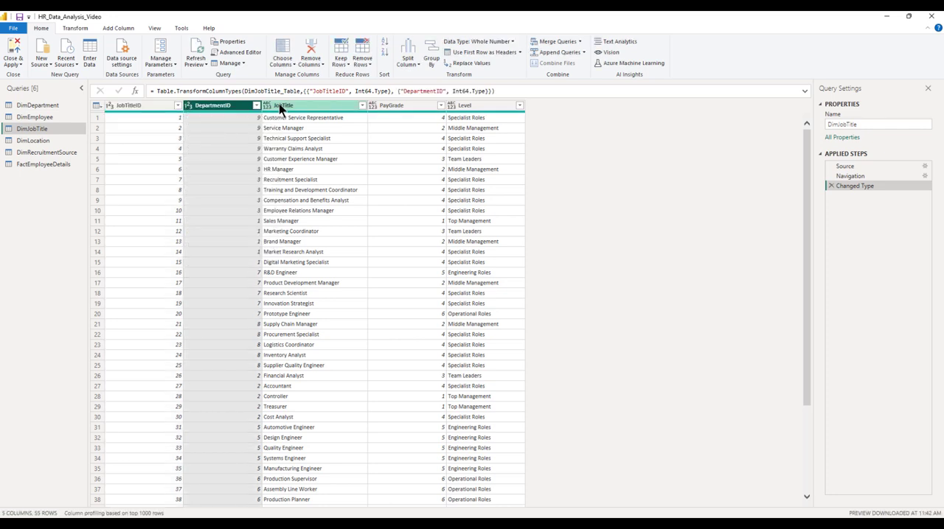
click(373, 106)
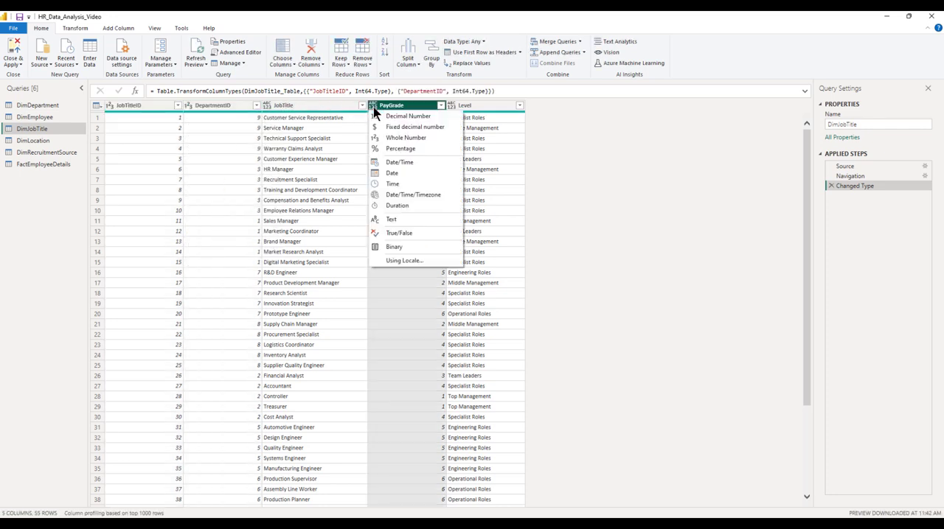
click(402, 138)
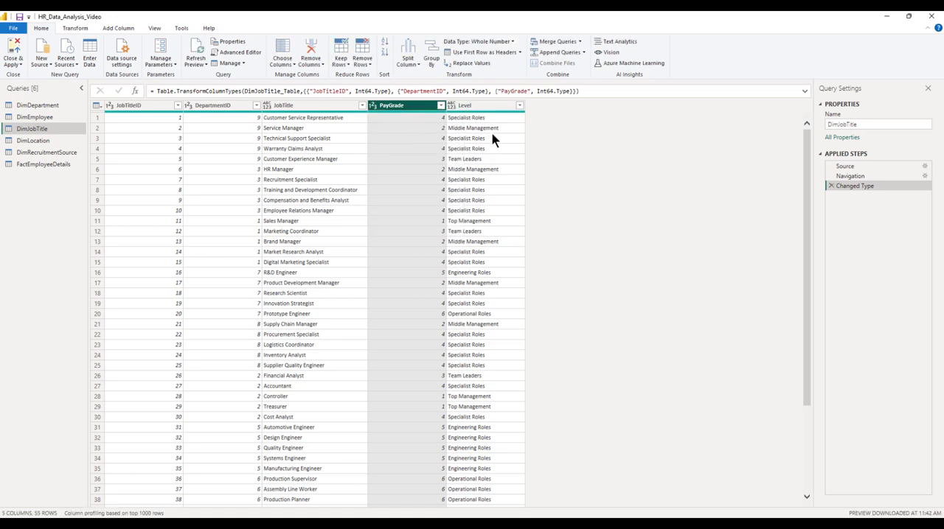
Check the DimLocation column types and set SourceID in DimRecruitmentSource to Whole Number.
click(30, 143)
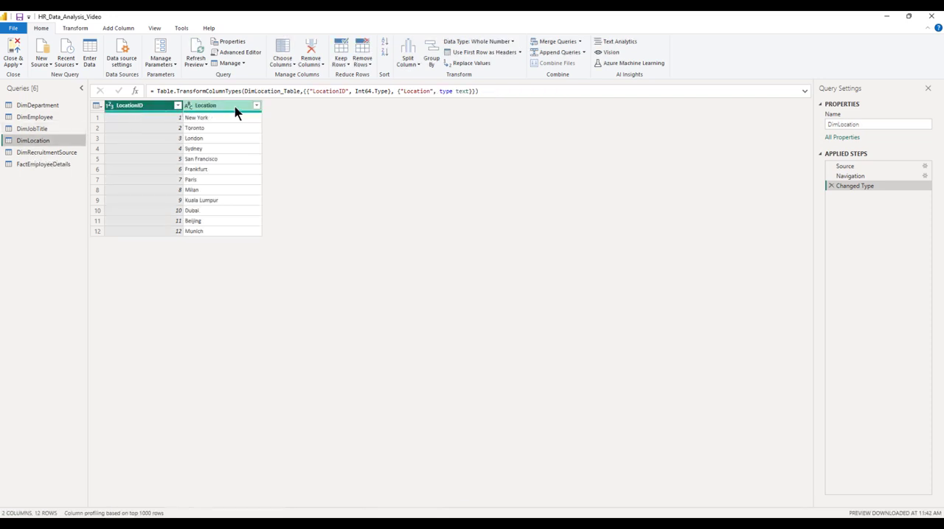
click(45, 152)
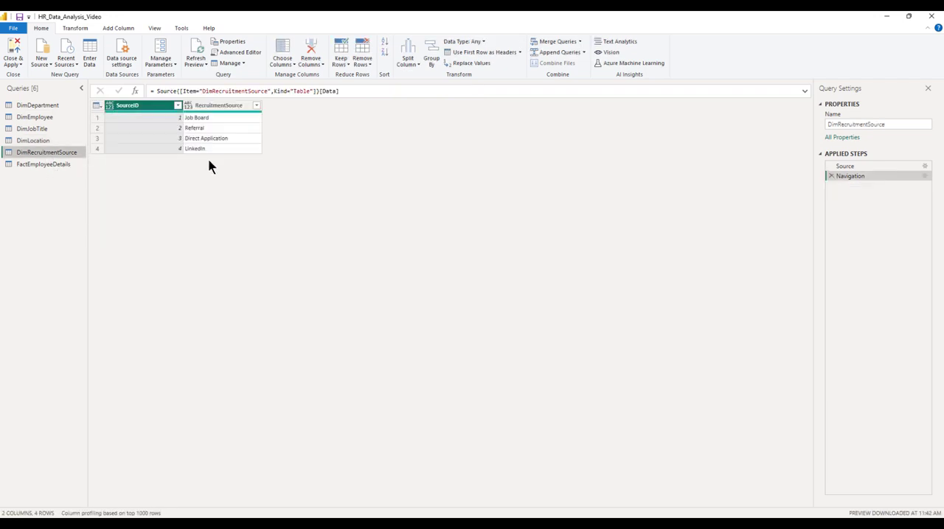
click(110, 107)
click(143, 138)
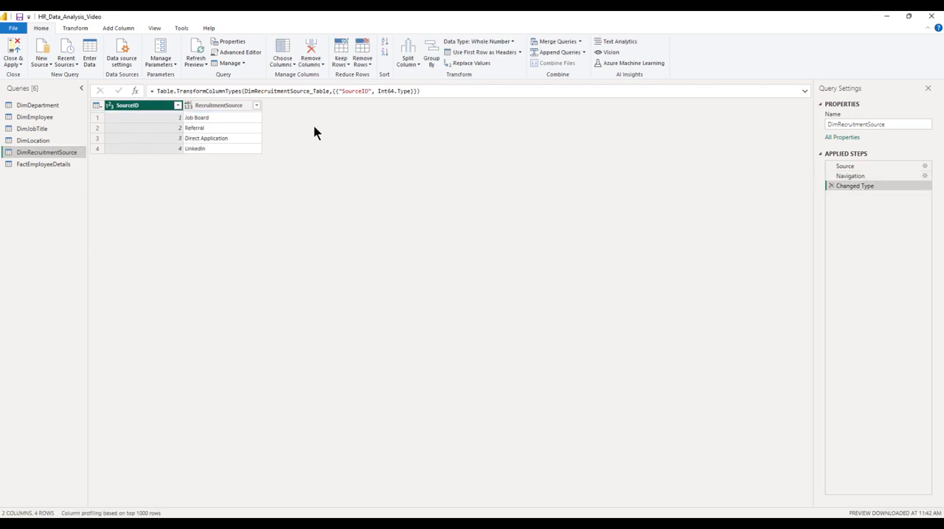
Sort the FactEmployeeDetails query by EmployeeID in ascending order.
click(42, 165)
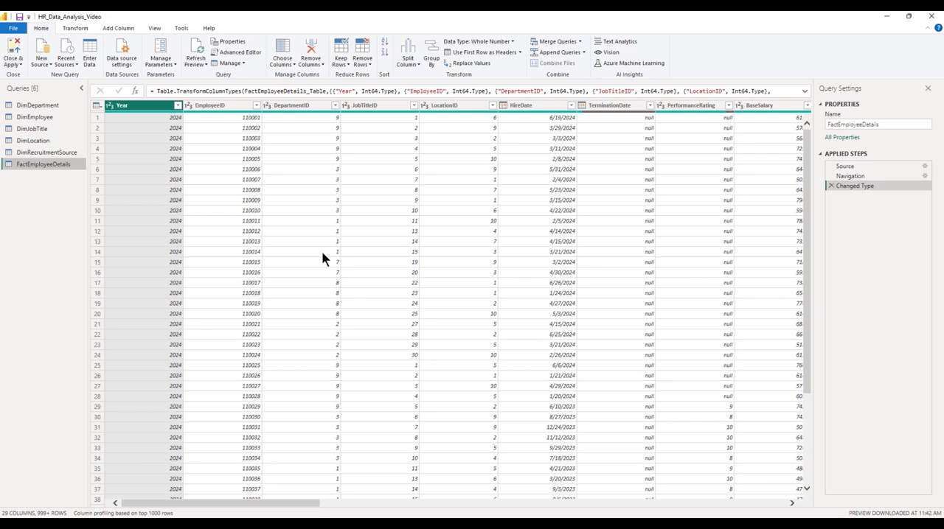
click(255, 106)
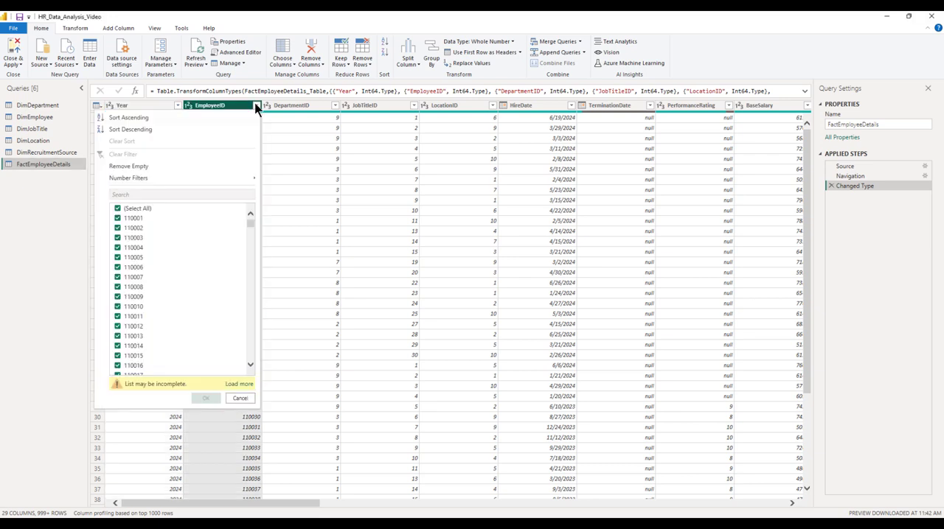
click(124, 117)
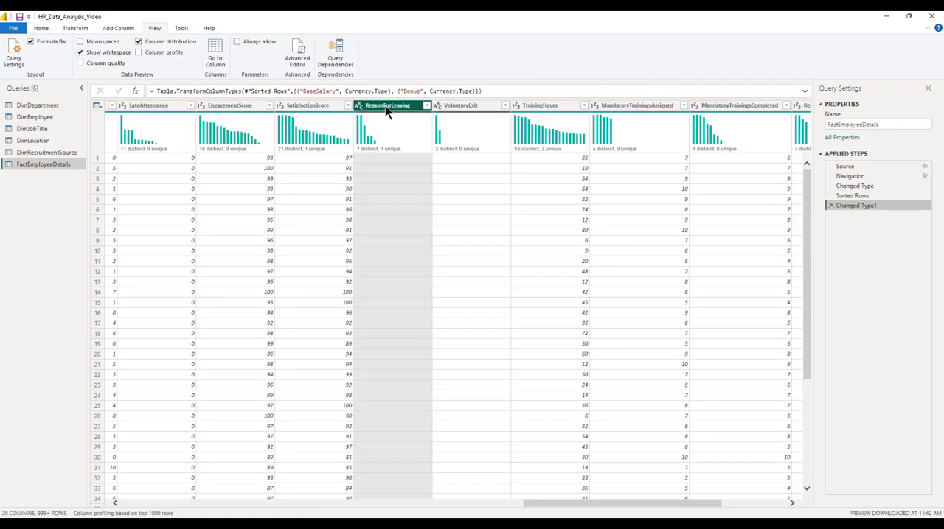
Replace the blank values in the ReasonForLeaving column of FactEmployeeDetails with N/A.
right_click(400, 110)
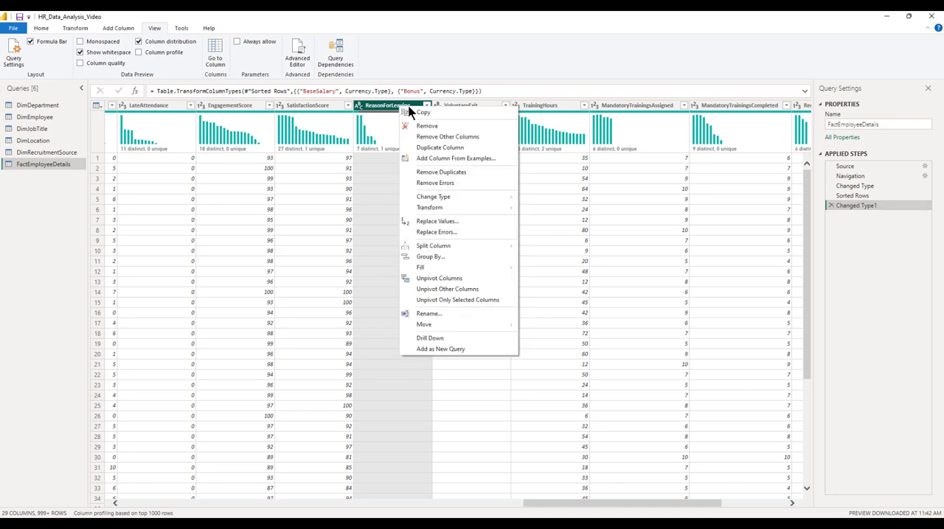
click(436, 221)
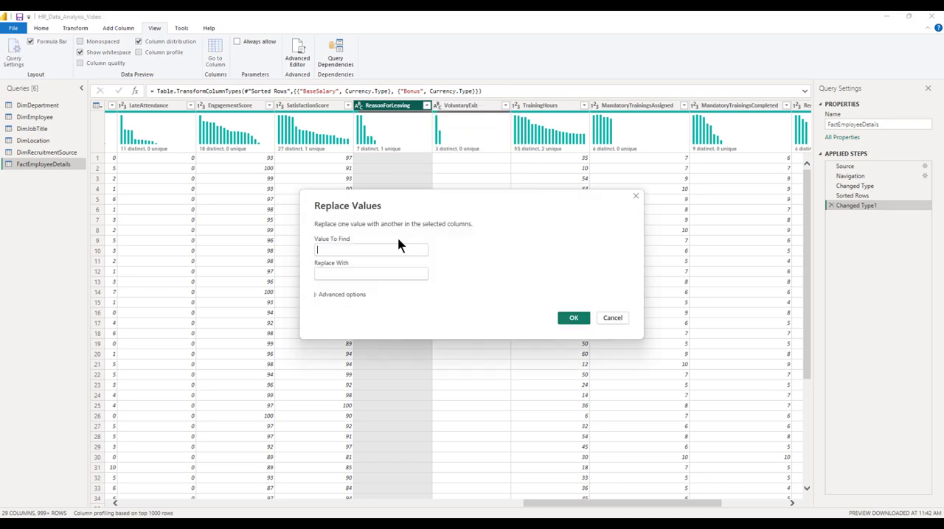
click(341, 275)
text(N/A)
click(573, 318)
Replace the blank values in the VoluntaryExit column with N/A.
right_click(460, 111)
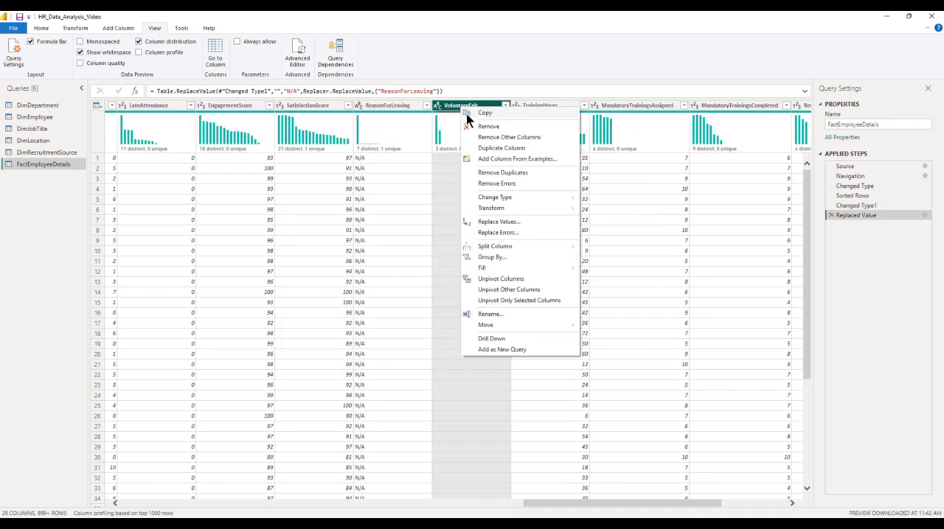
click(498, 222)
click(355, 275)
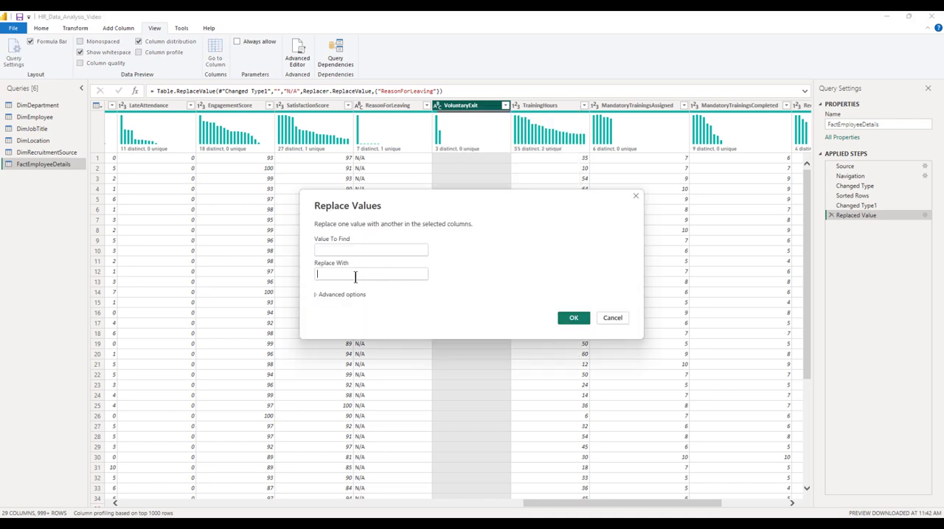
text(N/A)
click(572, 318)
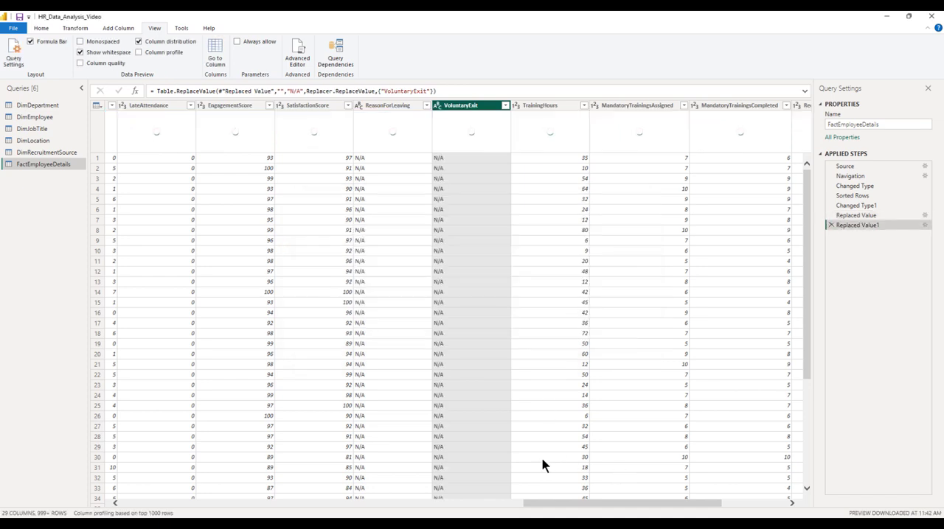
Set the data type of the CostPerHire column to Fixed decimal number.
drag(557, 503, 623, 504)
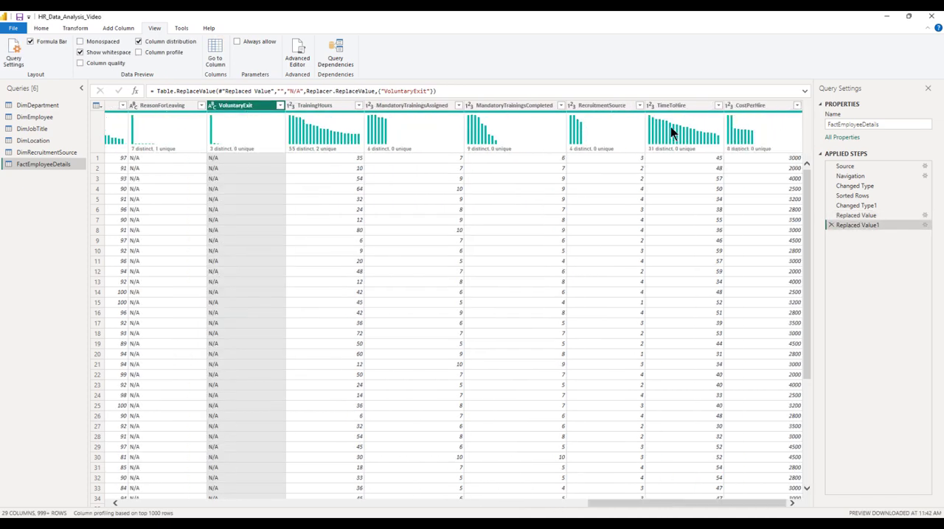
click(730, 105)
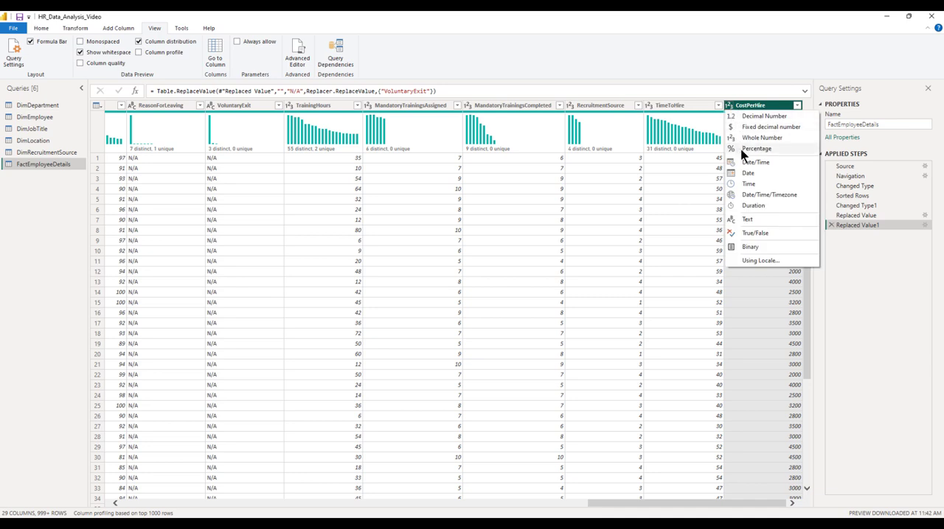
click(759, 126)
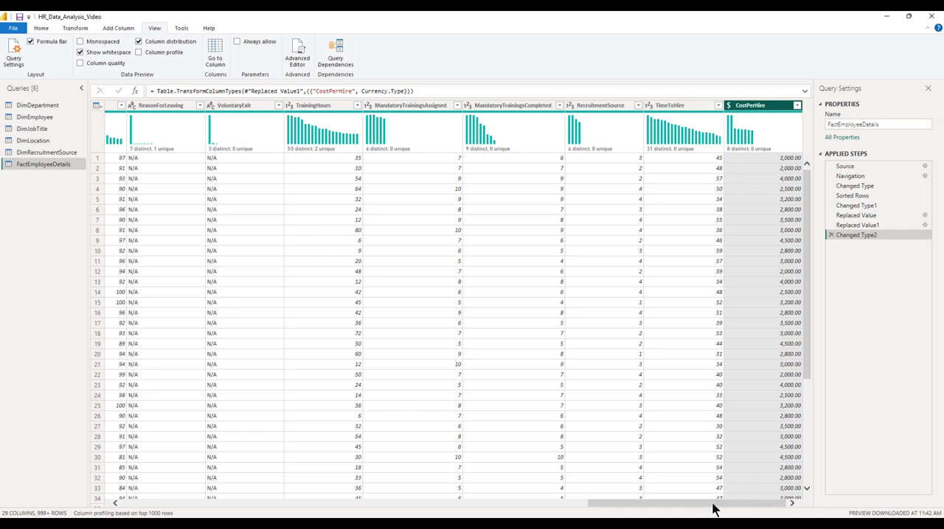
Apply the query changes and close Power Query Editor to return to the report.
drag(713, 505, 246, 504)
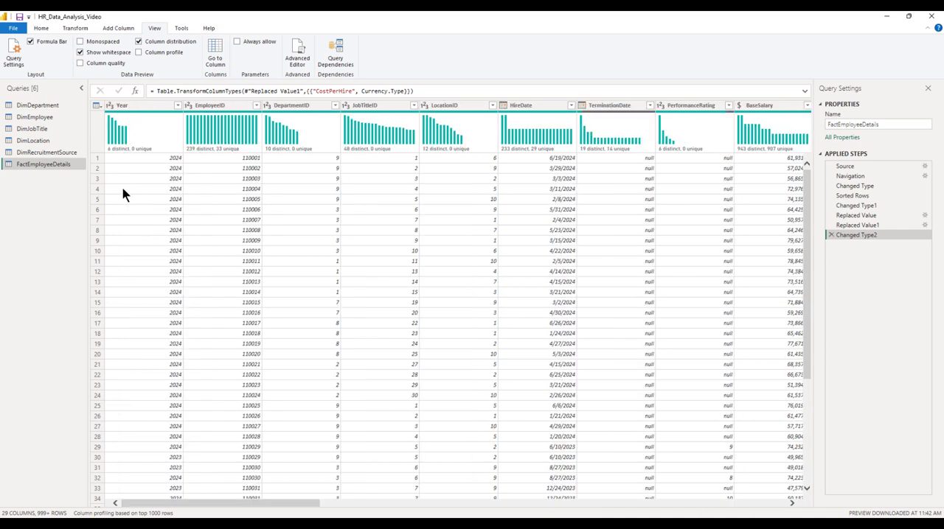
click(42, 29)
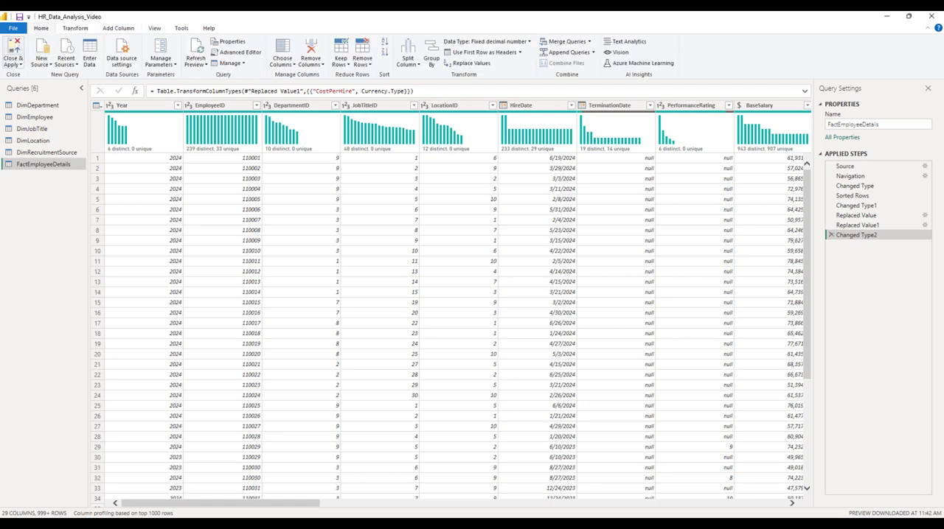
click(14, 52)
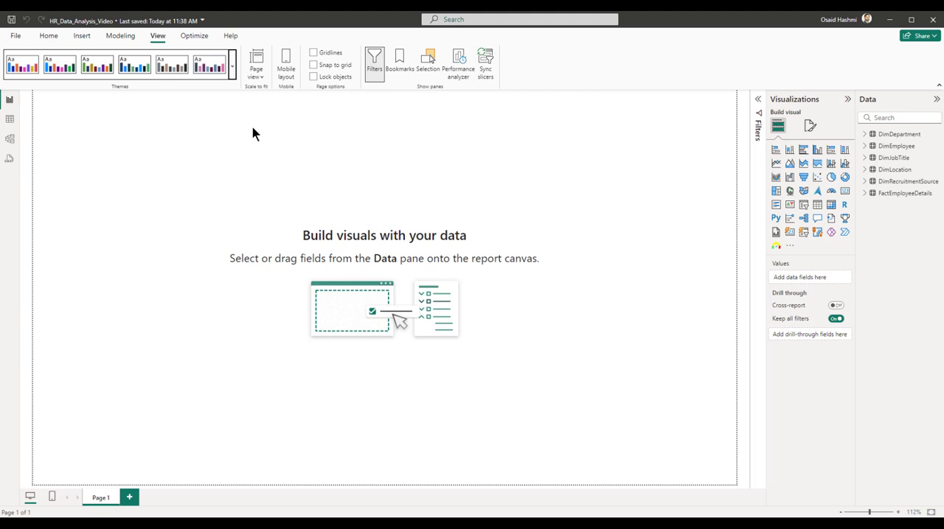
Start customizing the current report theme and name the custom theme Blue and Purple.
click(232, 69)
click(80, 409)
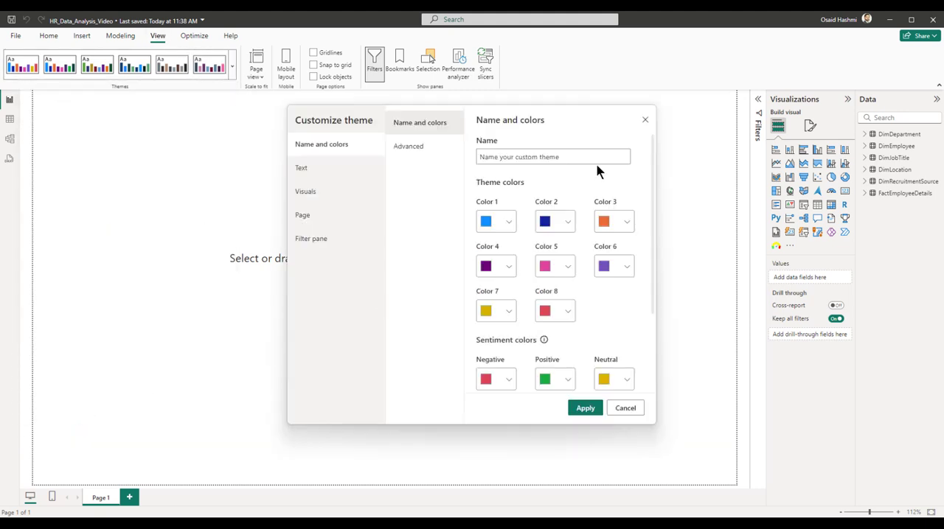
click(505, 153)
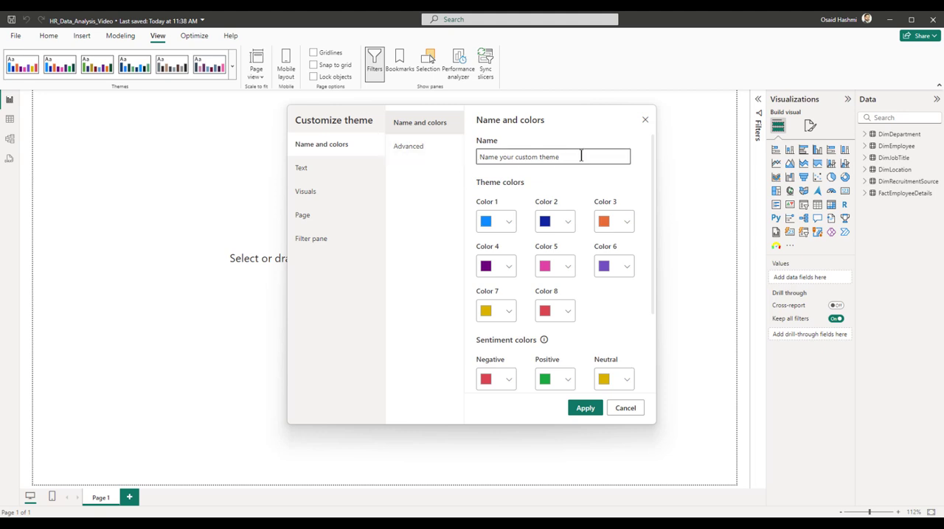
text(Blue and Purpol)
Set Color 1 of the custom theme to hex #2F55D0.
click(502, 223)
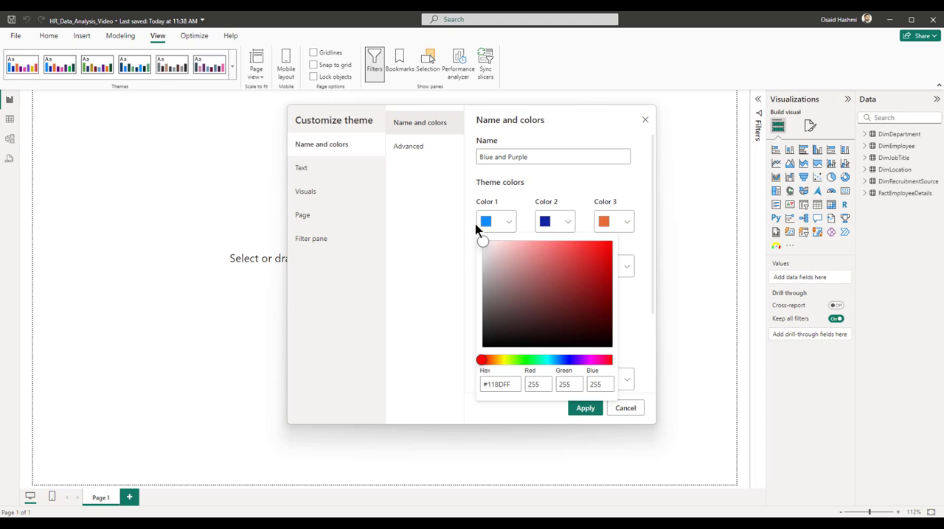
click(449, 213)
click(509, 222)
drag(510, 379, 450, 387)
text(#2F55D0)
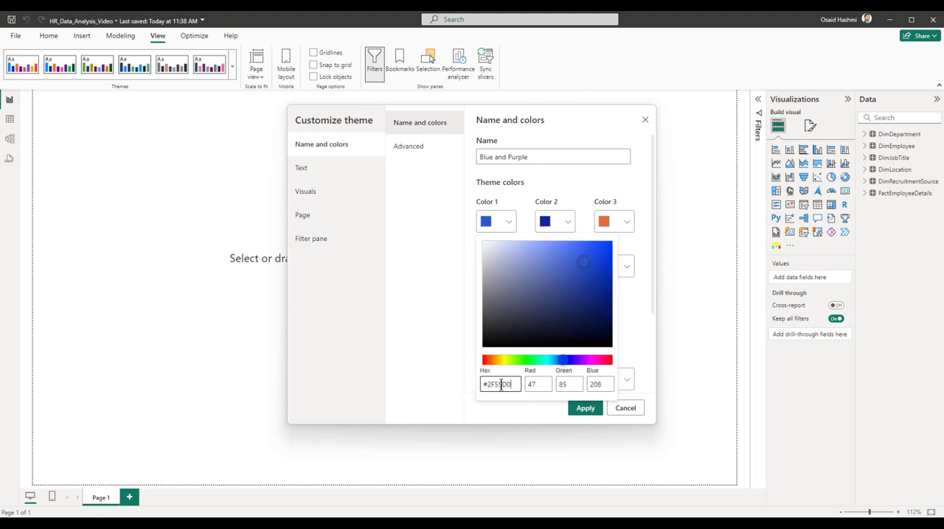
click(635, 305)
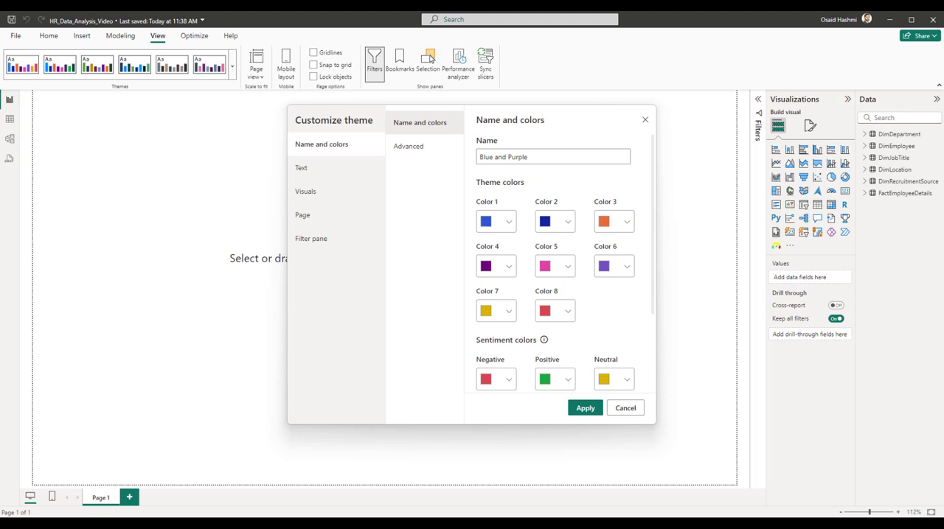
Set theme Color 2 to a medium light blue and Color 3 to hex #87DAE9 from copied hex codes.
click(559, 229)
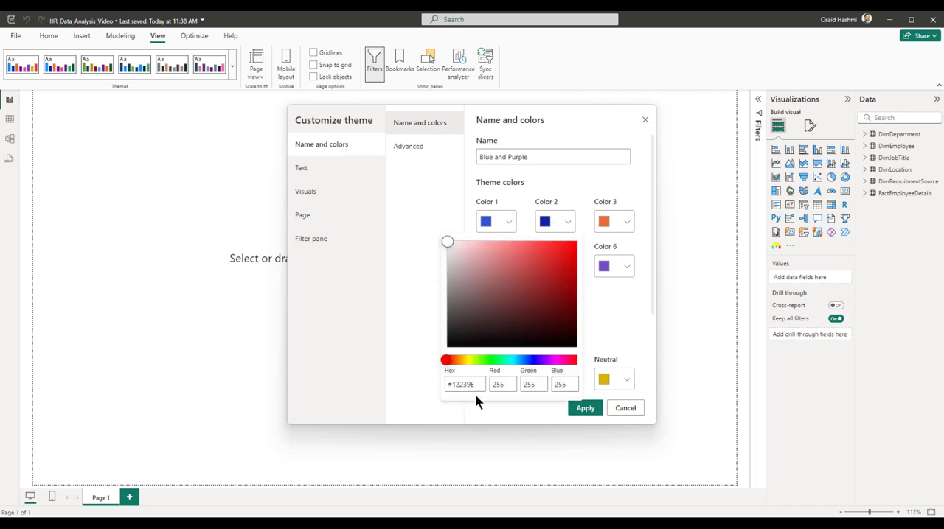
drag(475, 389, 438, 391)
key(ctrl+v)
click(634, 332)
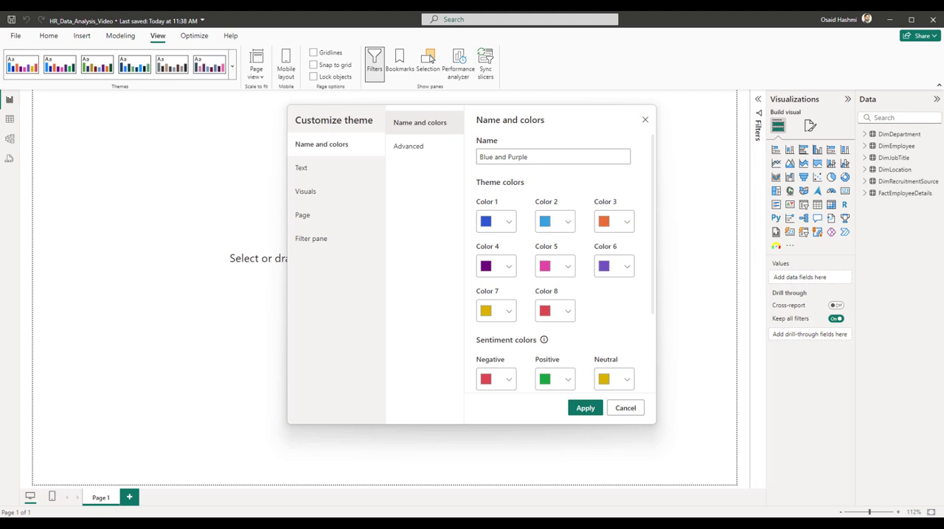
click(623, 231)
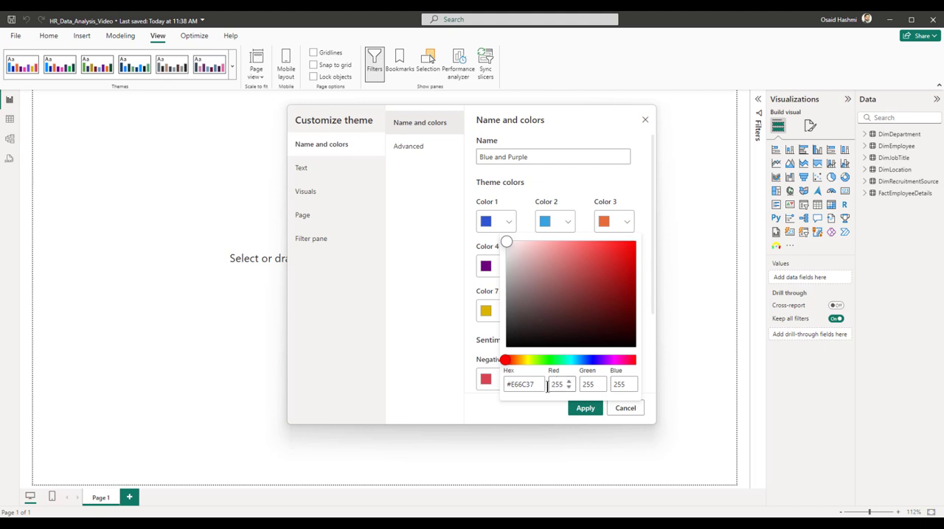
drag(550, 384, 476, 389)
key(ctrl+v)
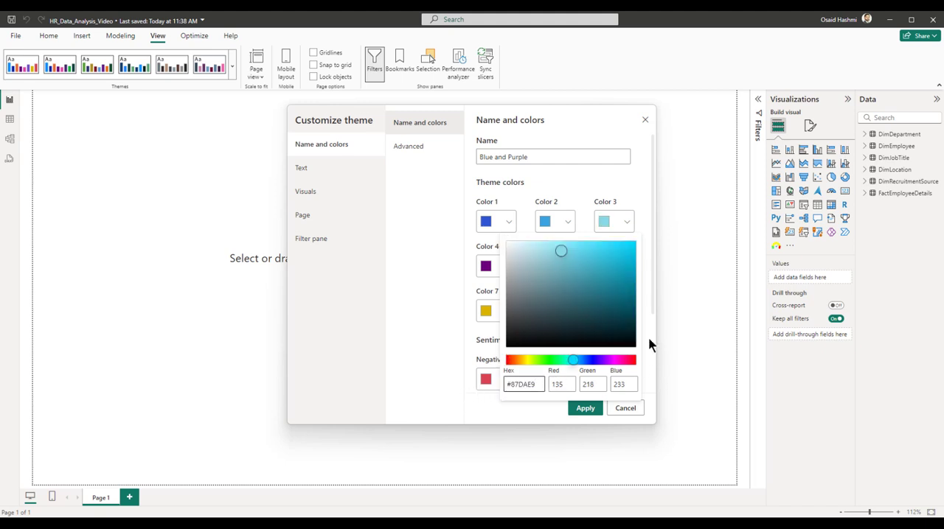
click(647, 278)
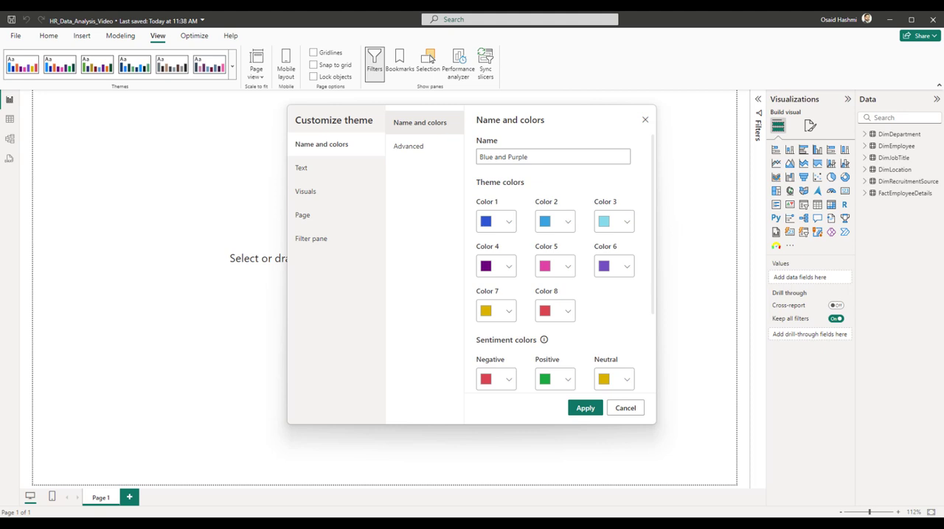
Set theme Color 4 to a pale cyan and Color 5 to a light purple from copied hex codes.
click(507, 266)
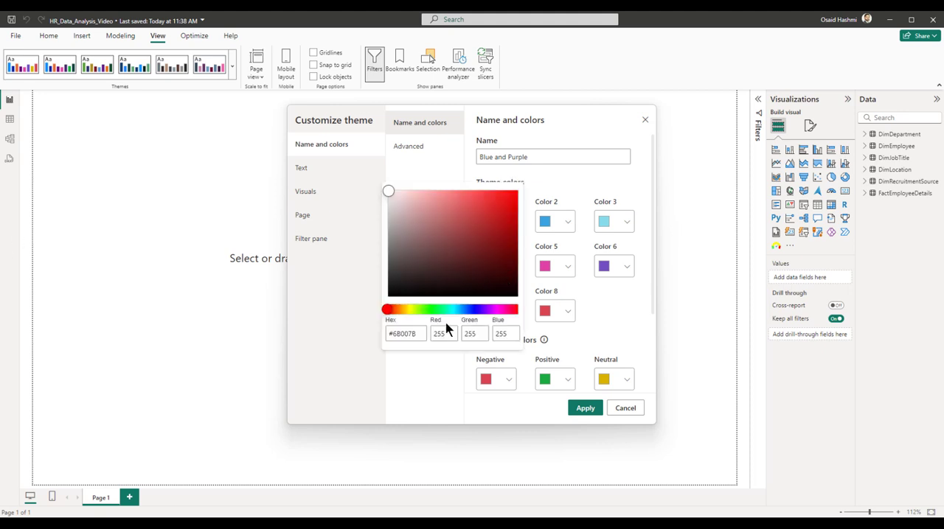
drag(417, 334, 360, 343)
key(ctrl+v)
click(431, 382)
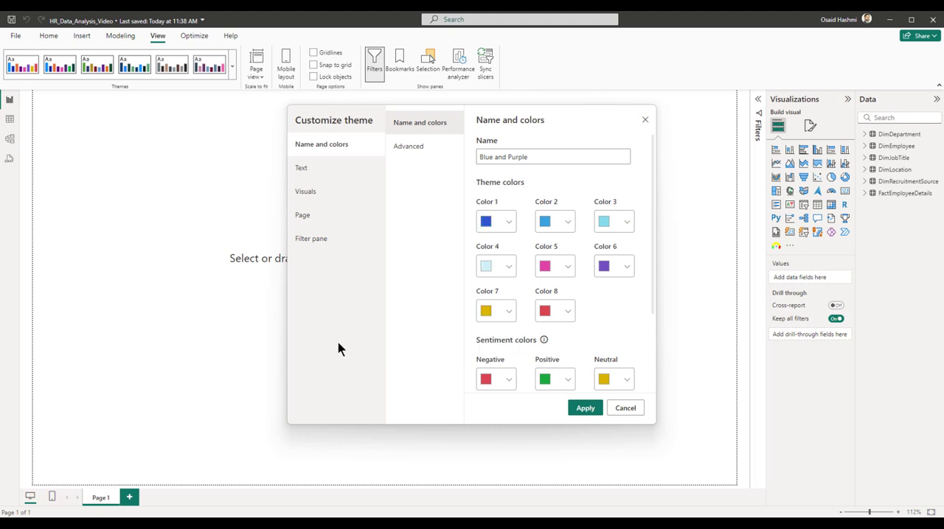
click(568, 270)
drag(484, 334, 429, 335)
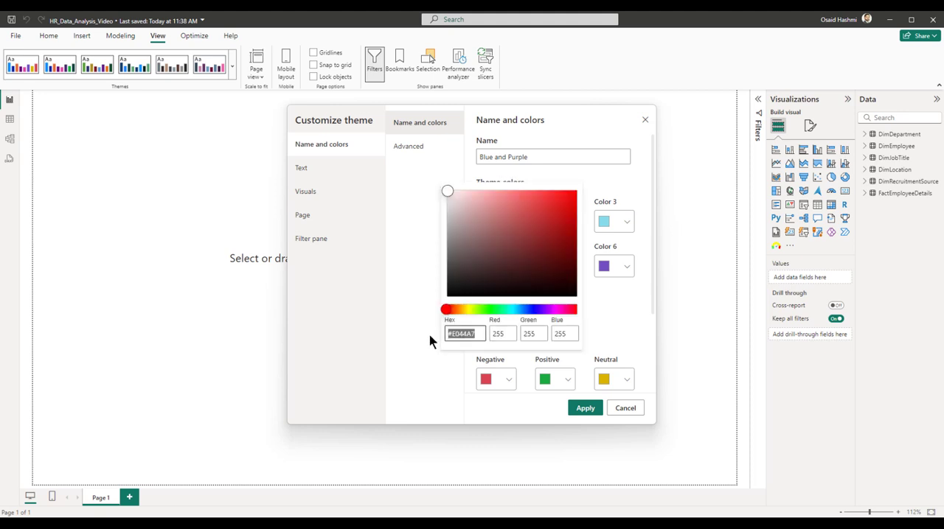
key(ctrl+v)
click(632, 321)
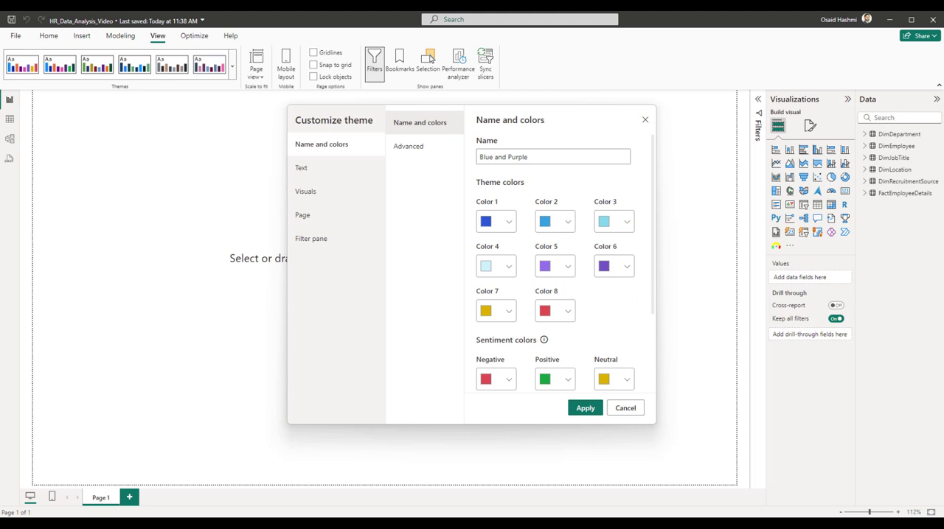
Set theme Color 6 to a very light grey using a copied hex code.
click(626, 266)
drag(538, 331, 476, 341)
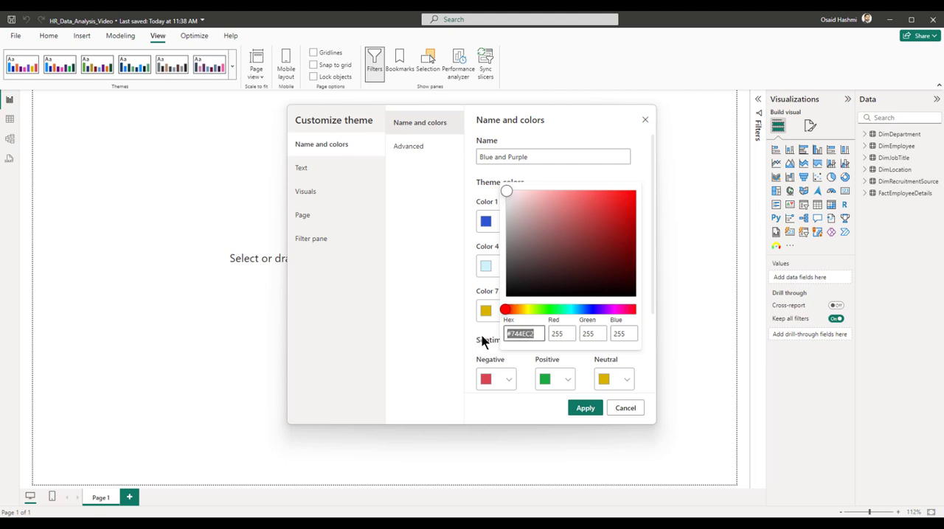
text(#F5F6F8)
click(645, 322)
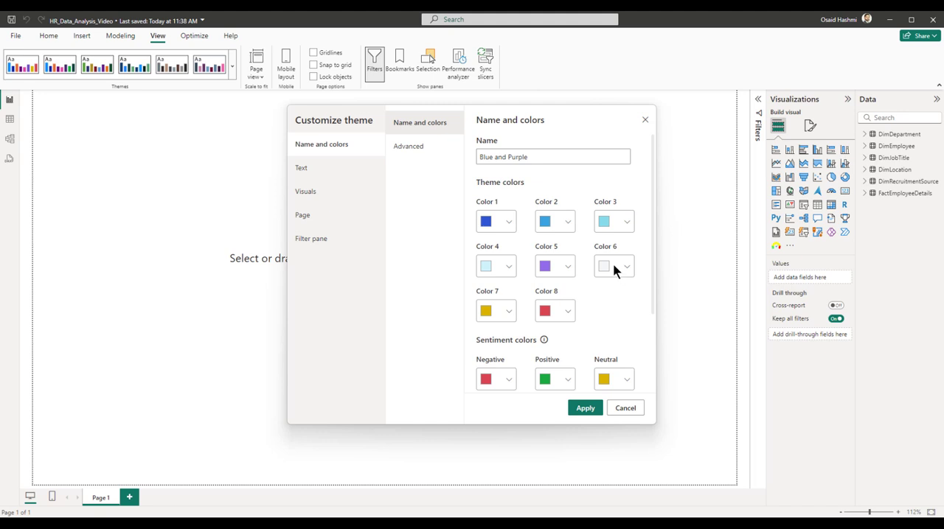
Set the font family of the theme's General text to Arial and adjust its font size.
click(418, 148)
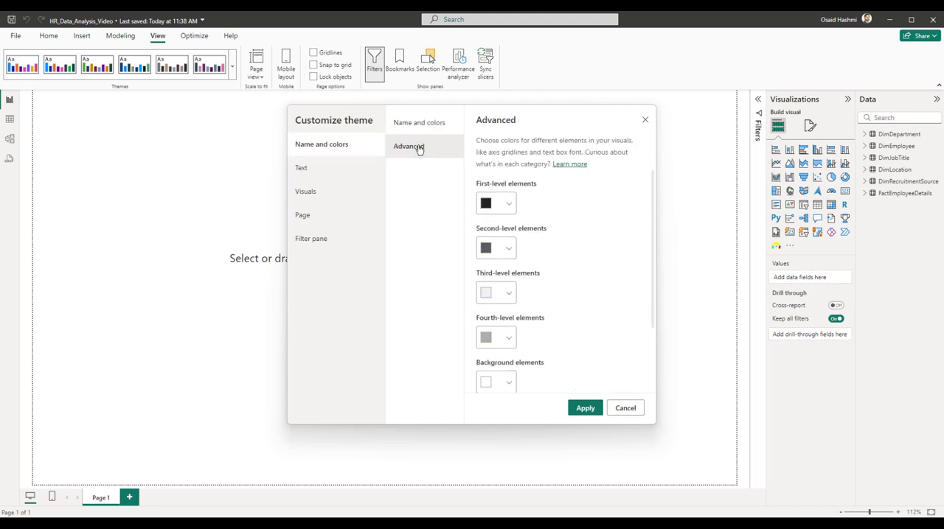
click(413, 123)
click(317, 171)
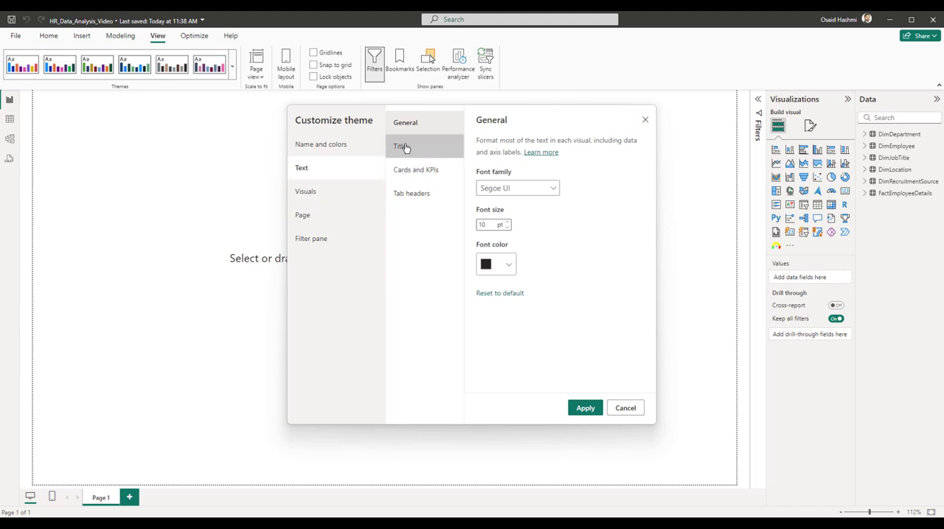
click(528, 191)
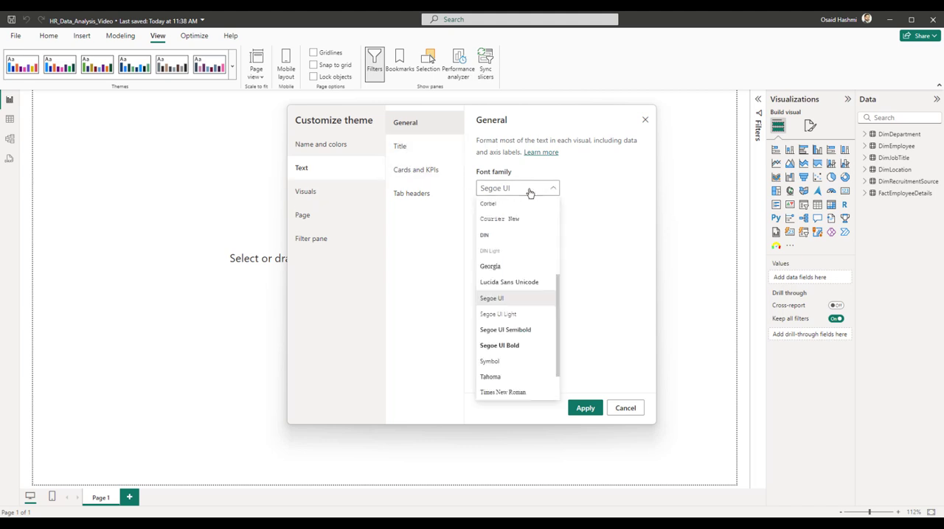
scroll(543, 297, up, 5)
click(489, 204)
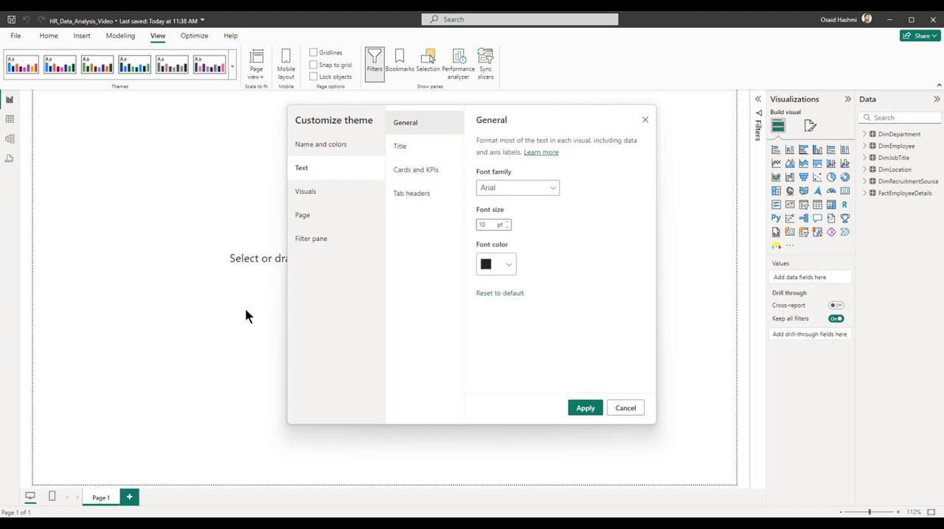
click(489, 225)
click(507, 227)
click(506, 227)
Change the font family of the theme's Title text and its Cards and KPIs text.
click(412, 152)
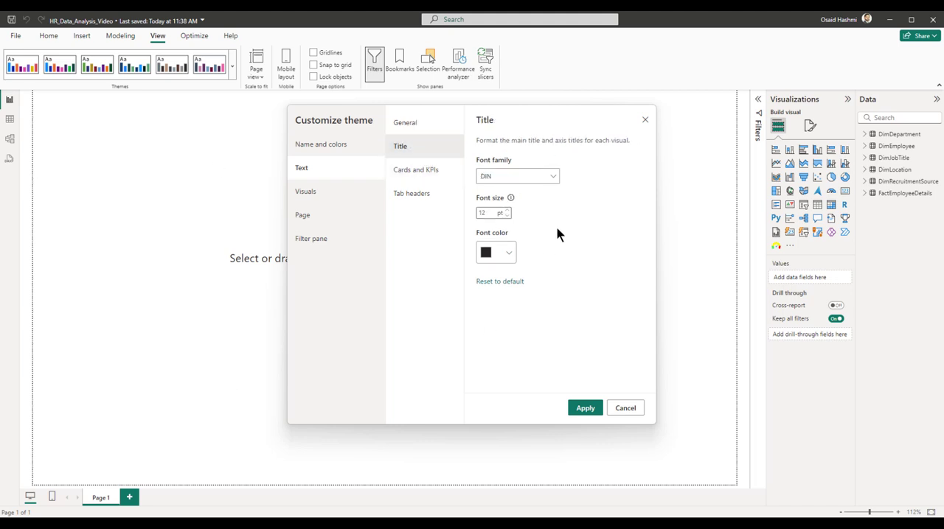
click(528, 180)
click(509, 193)
click(428, 175)
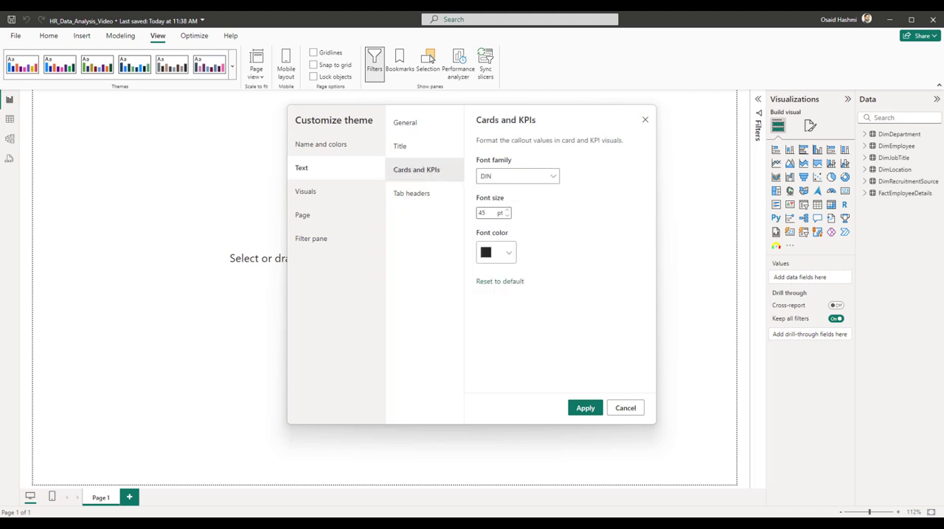
click(509, 177)
click(503, 196)
Set the theme's Tab headers text to the Arial font at 8 pt.
click(432, 196)
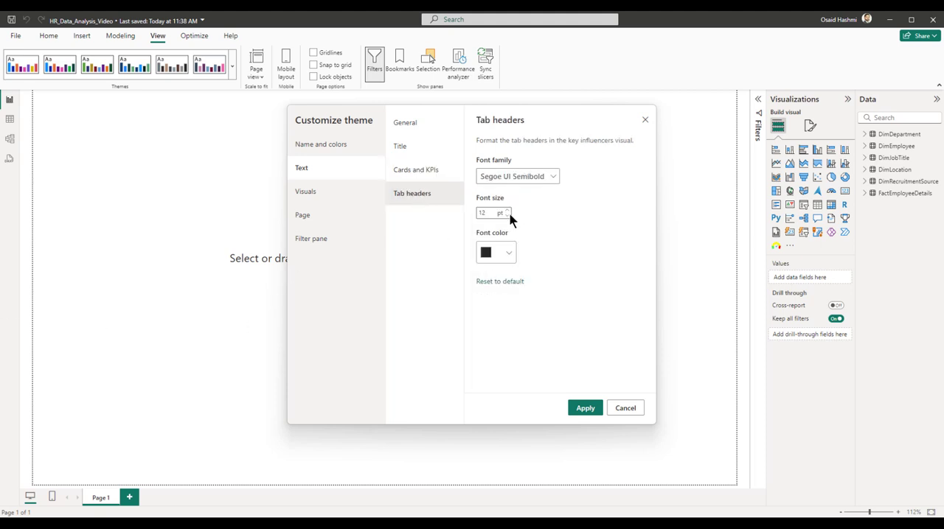
click(516, 177)
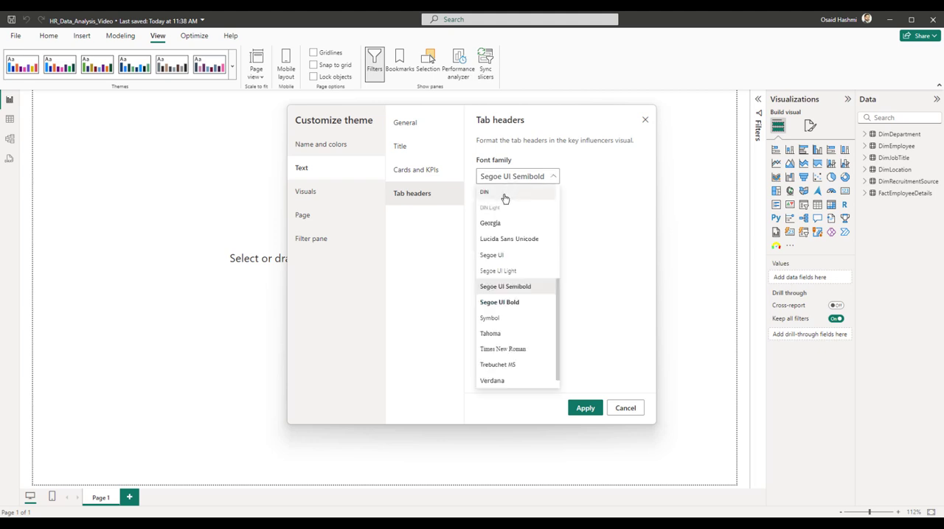
click(501, 192)
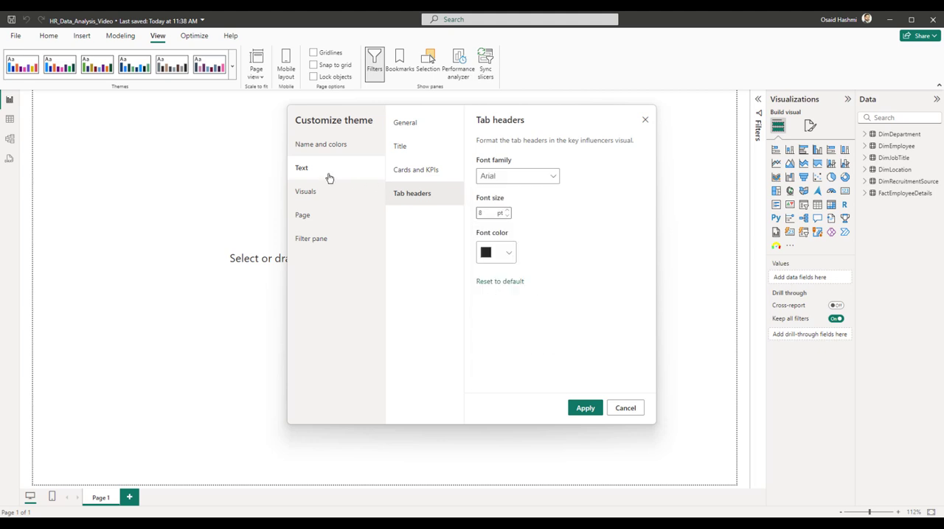
Set the theme's tooltip label text color for visuals to blue using the copied hex code.
click(322, 194)
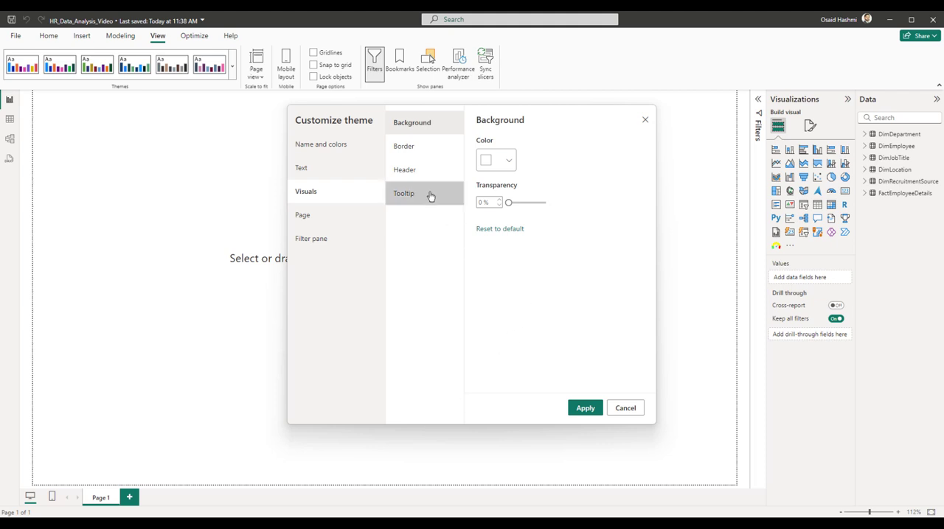
click(420, 146)
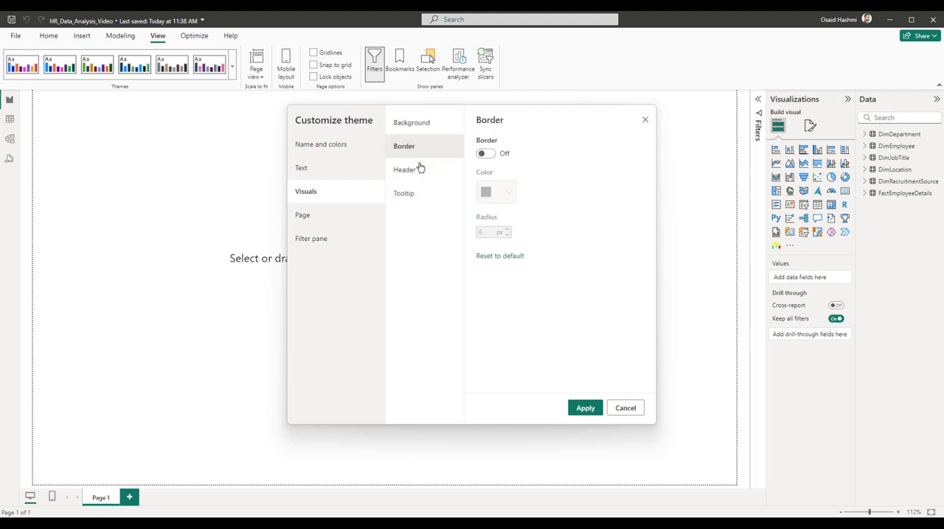
click(419, 169)
click(418, 196)
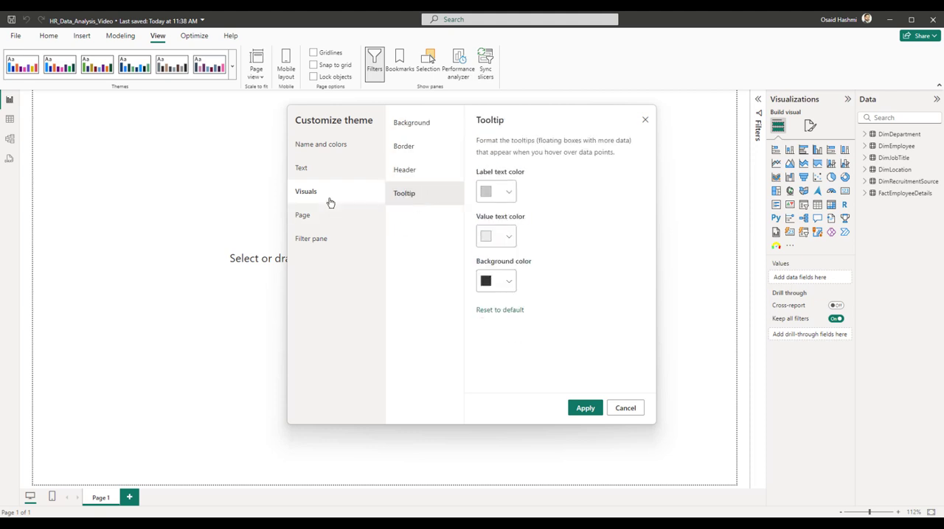
click(508, 192)
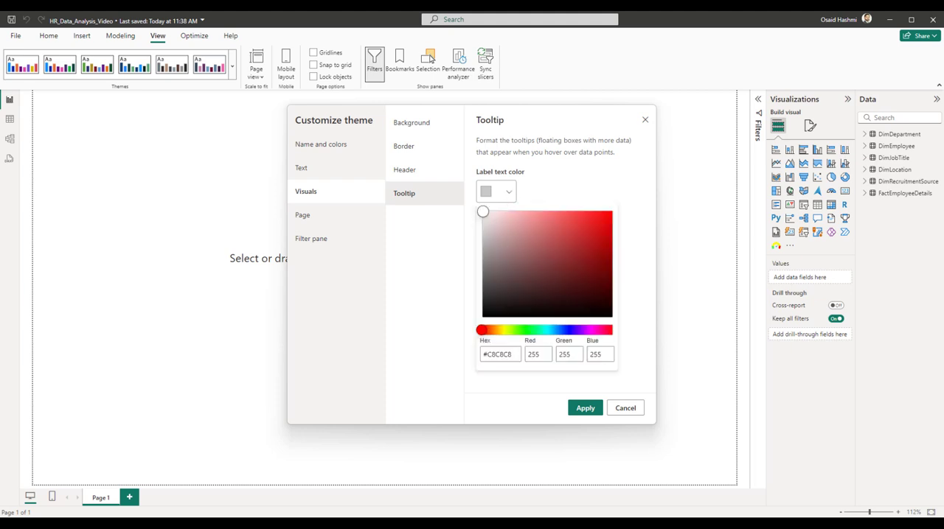
drag(511, 355, 435, 366)
text(#399EDD)
click(568, 180)
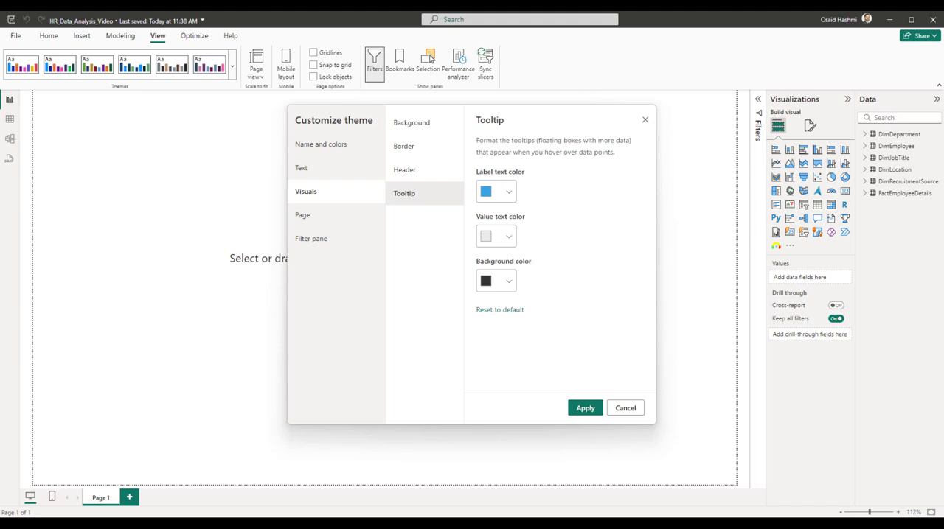
Set the theme's tooltip value text color to purple using a copied hex code.
click(503, 243)
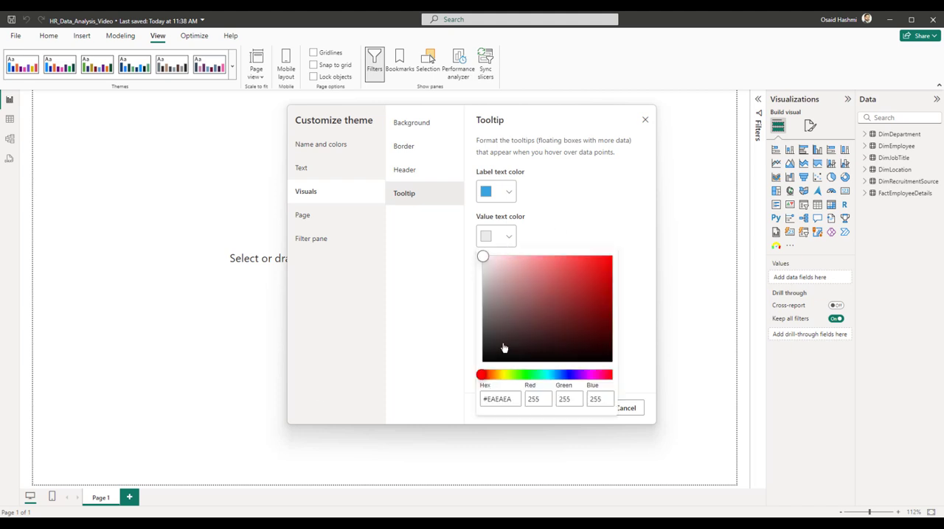
drag(514, 399, 442, 400)
key(ctrl+v)
click(449, 344)
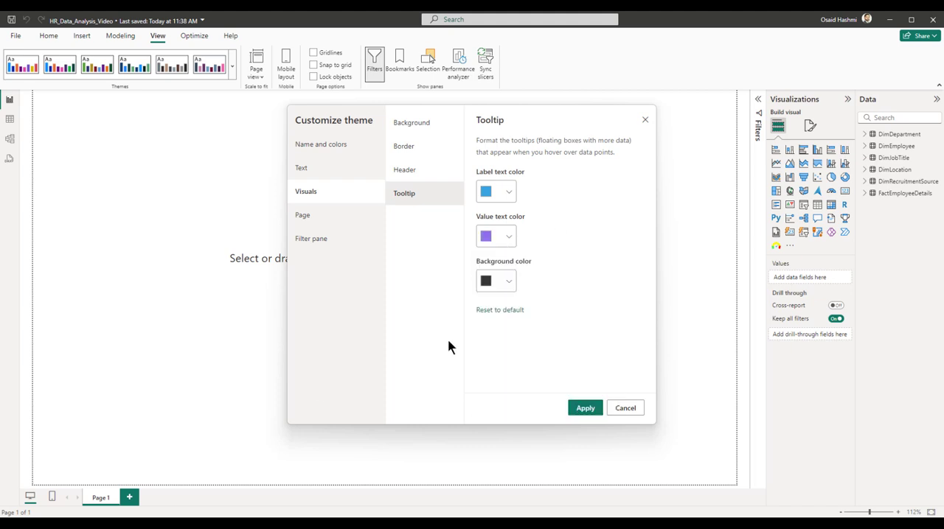
click(508, 279)
click(509, 289)
Set the theme's filter pane title font size to 9 pt and apply the customized theme to the report.
click(304, 214)
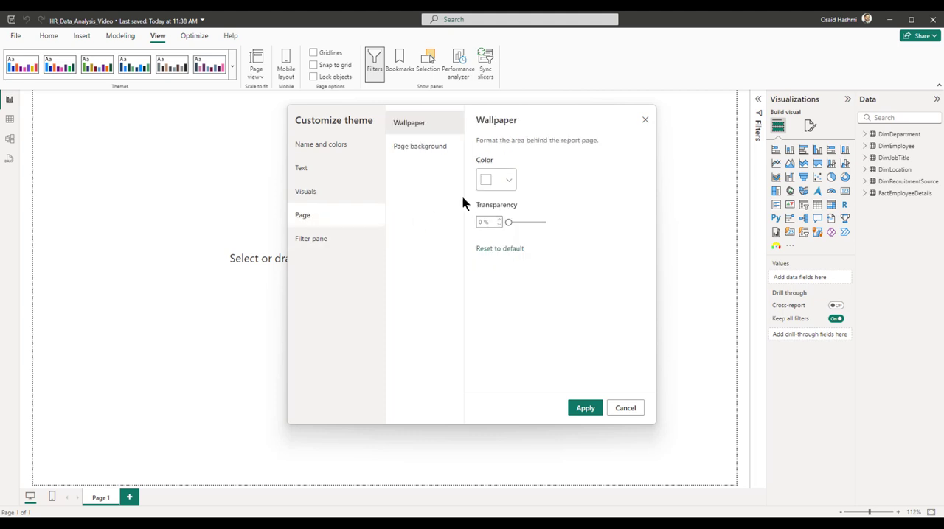
click(320, 239)
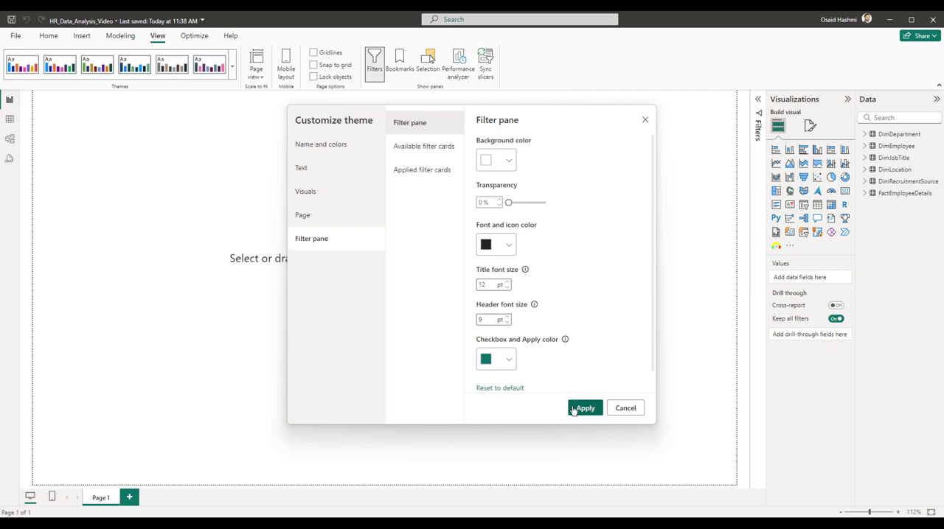
click(507, 288)
click(507, 289)
click(507, 288)
click(508, 289)
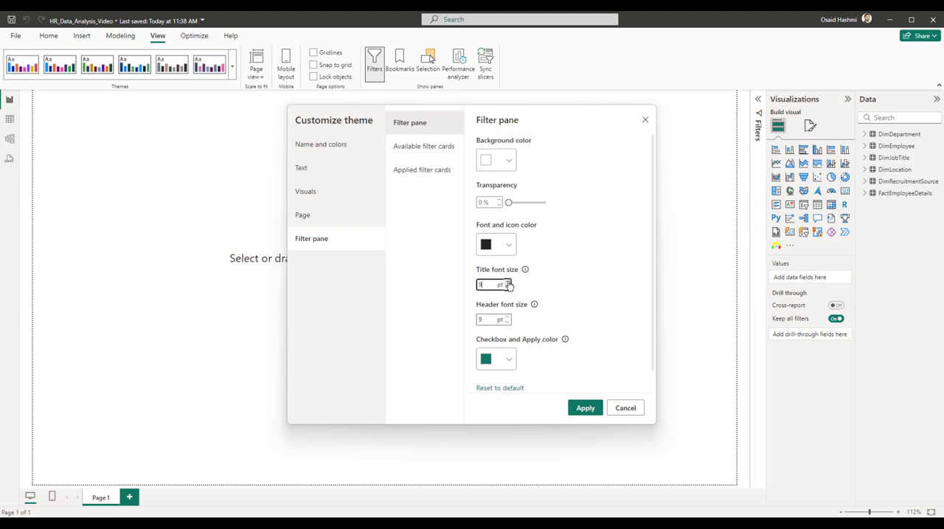
click(585, 408)
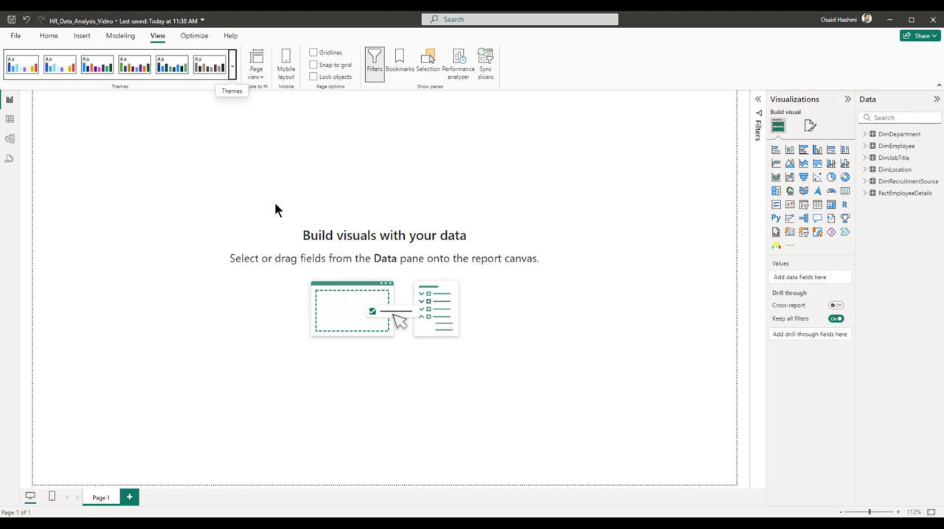
Review the rows of each dimension table and all columns of FactEmployeeDetails in Table view.
click(9, 121)
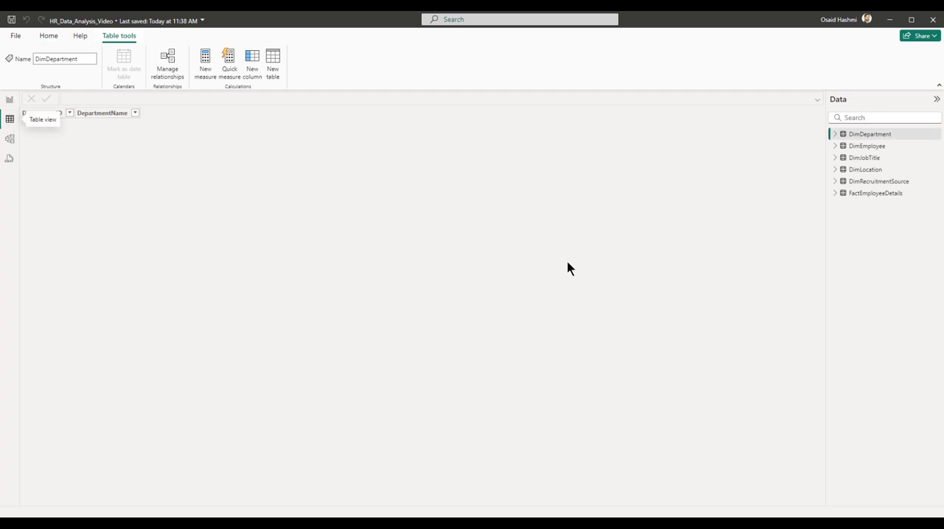
click(861, 135)
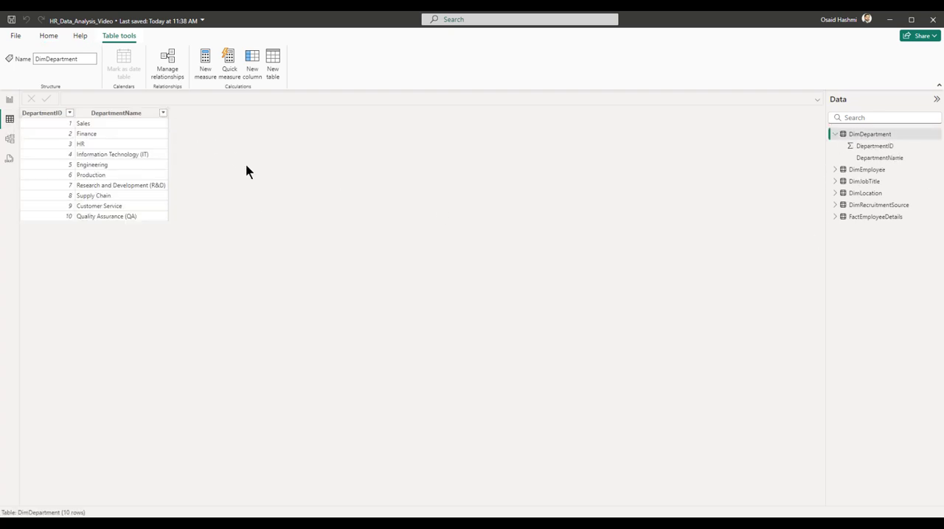
click(857, 137)
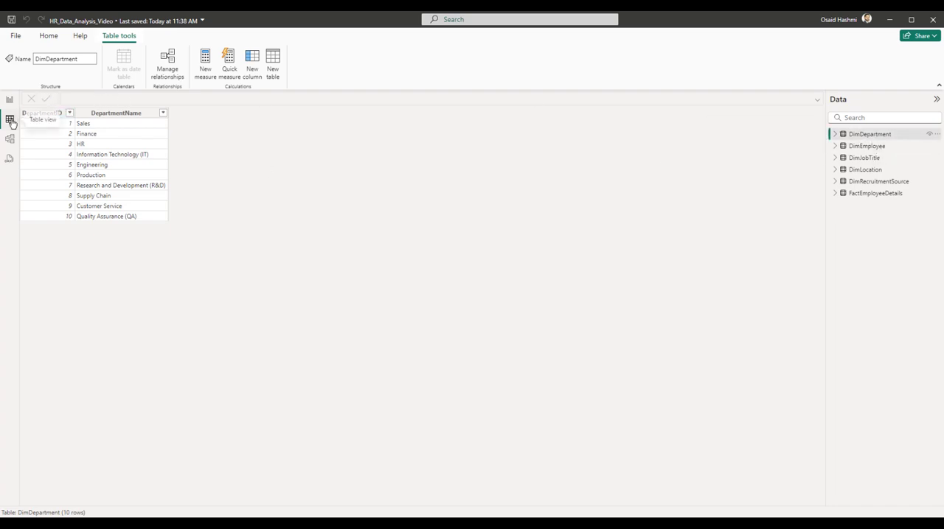
click(862, 147)
drag(499, 505, 803, 504)
click(861, 159)
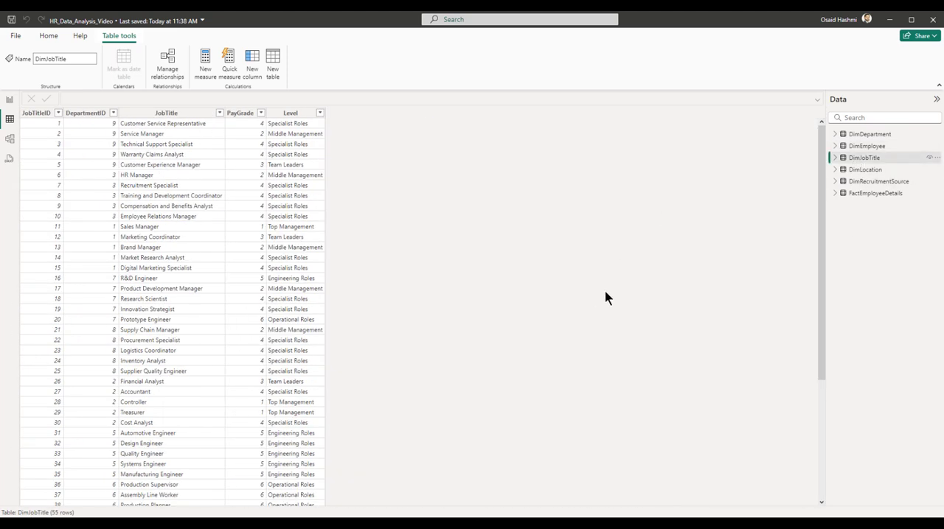
click(860, 171)
click(858, 182)
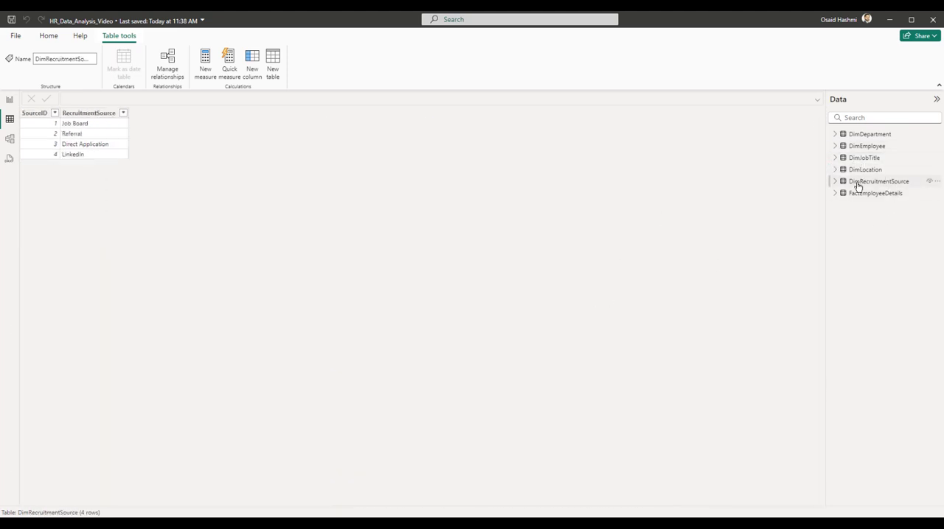
click(858, 195)
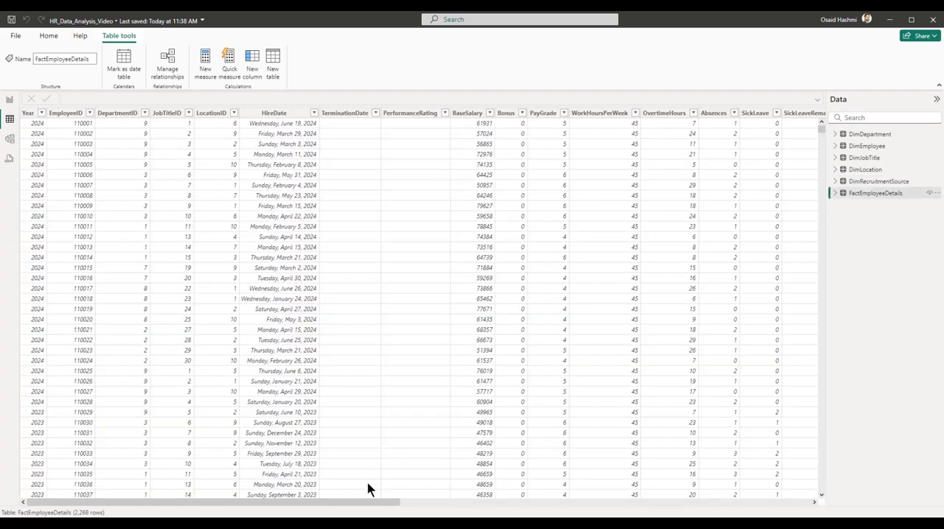
drag(362, 505, 787, 504)
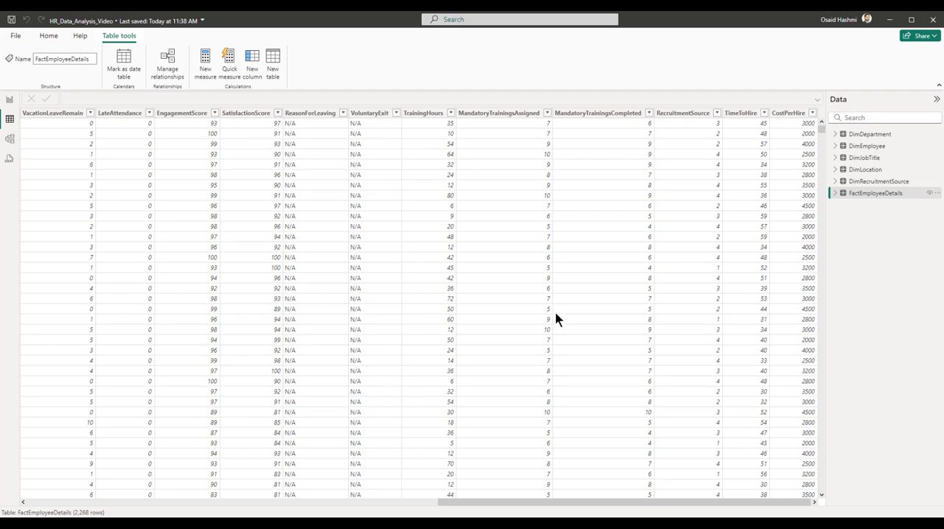
drag(627, 503, 174, 503)
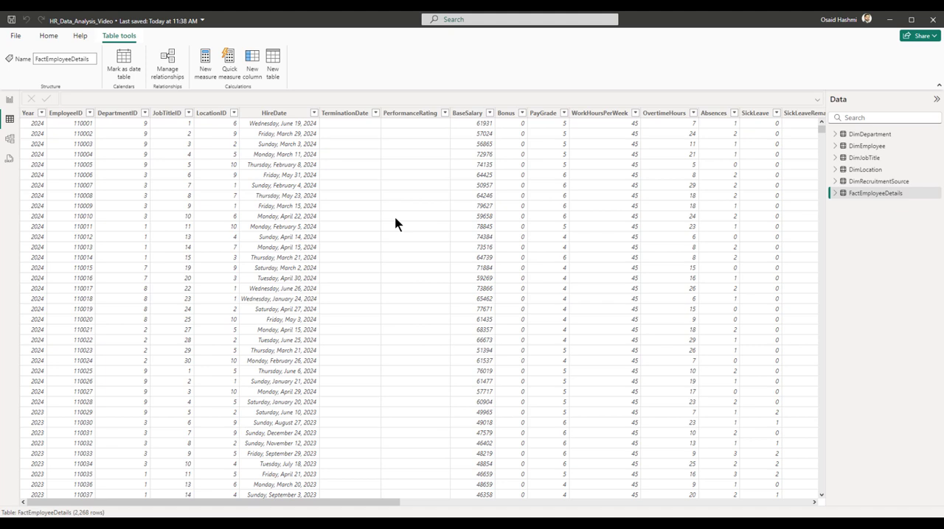
Start a new calculated table with the copied Calendar DAX formula, combining ADDCOLUMNS and CALENDAR with year, month, quarter, weekday and week columns.
click(866, 134)
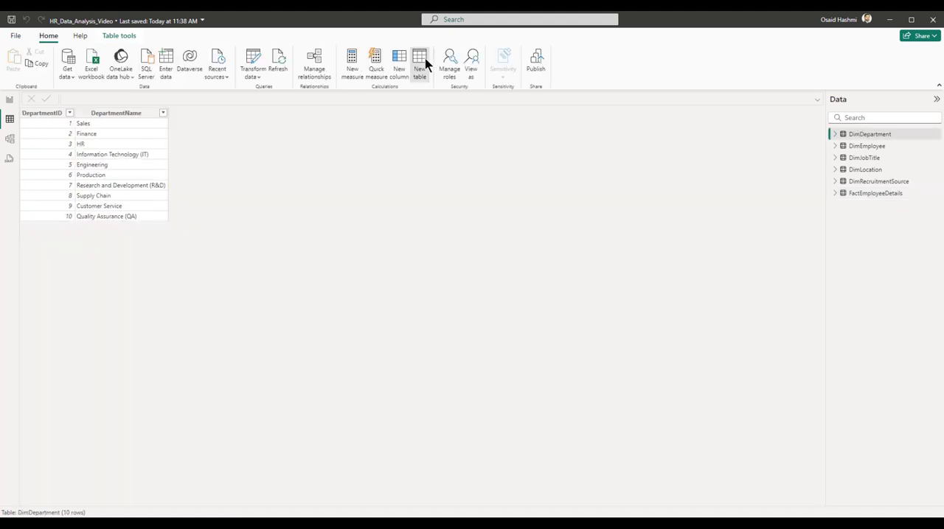
click(419, 66)
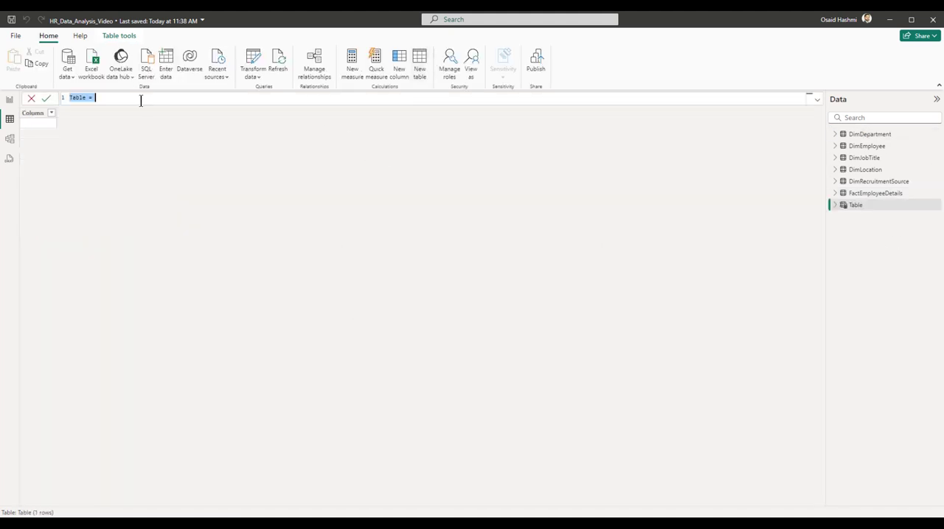
text(Calendar = ADDCOLUMNS(     CALENDAR(MIN(dimEmployee[DateOfJoining]),DATE(MAX(factEmployeeDetails[Year]), 12, 31)),     "Year", YEAR([Date]),     "Month Number", FORMAT([Date],"MM"),     "Month Name", FORMAT([Date], "MMM"),     "Quarter", "Q" & QUARTER([Date]),     "Weekday", WEEKDAY([Date]),     "Weekday Name", FORMAT([Date], "ddd"),     "Week of Year", WEEKNUM([Date]),     "Year-Month", FORMAT([Date], "YYYY/MM") ))
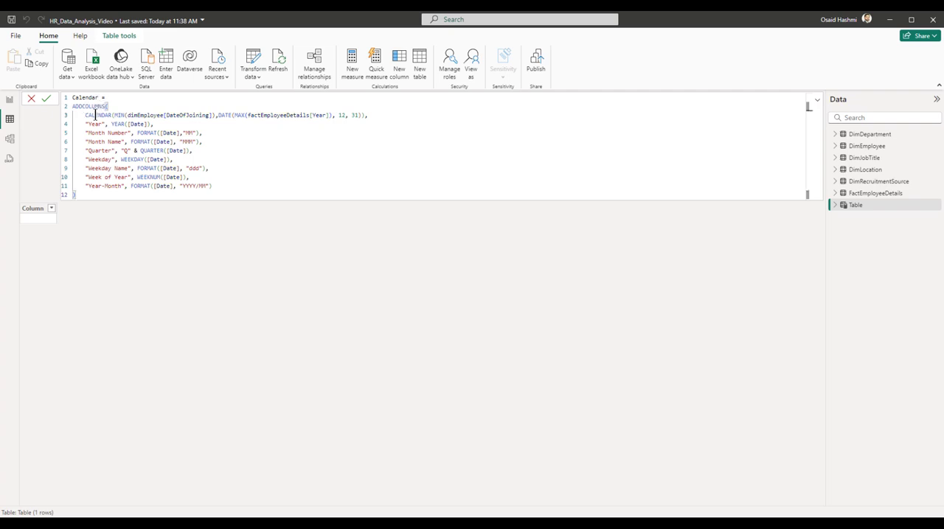
Examine the CALENDAR range arguments in the formula, MIN(dimEmployee[DateOfJoining]) and factEmployeeDetails[Year].
double_click(96, 115)
click(117, 116)
double_click(239, 115)
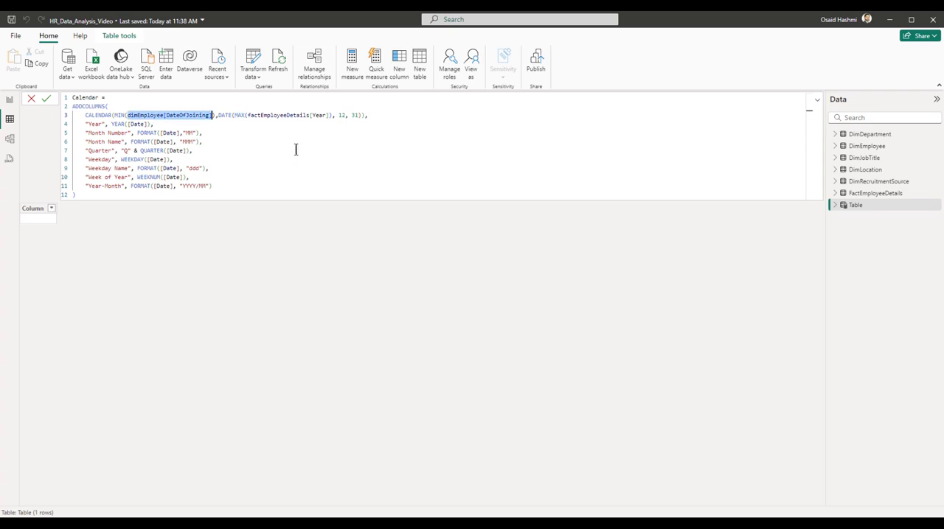
click(288, 100)
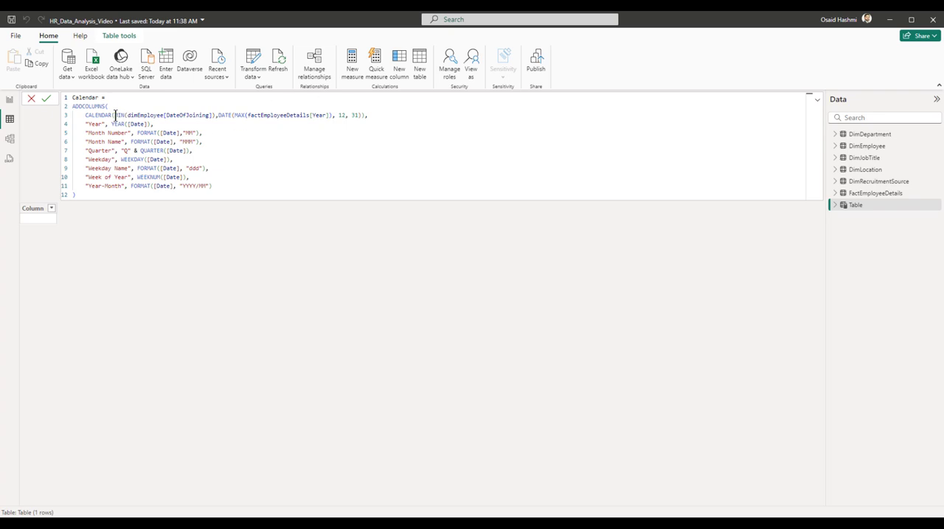
drag(112, 115, 217, 115)
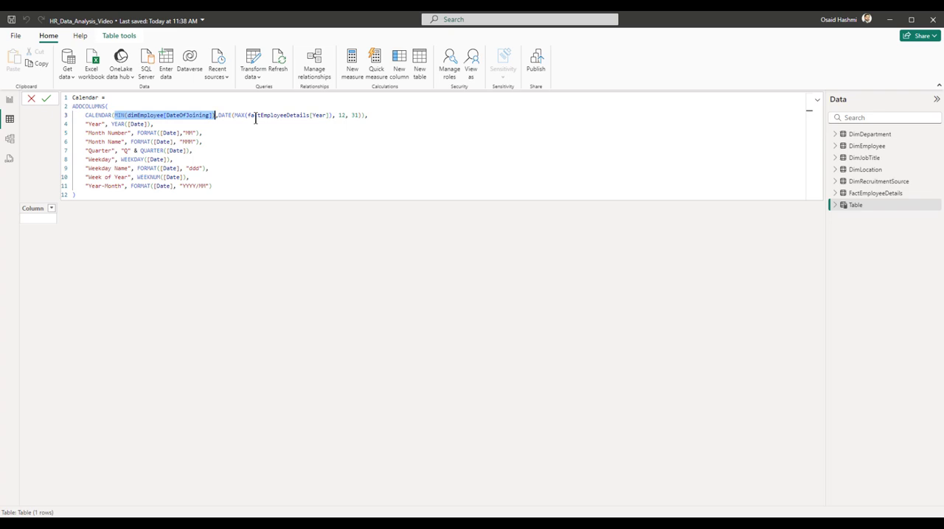
double_click(255, 116)
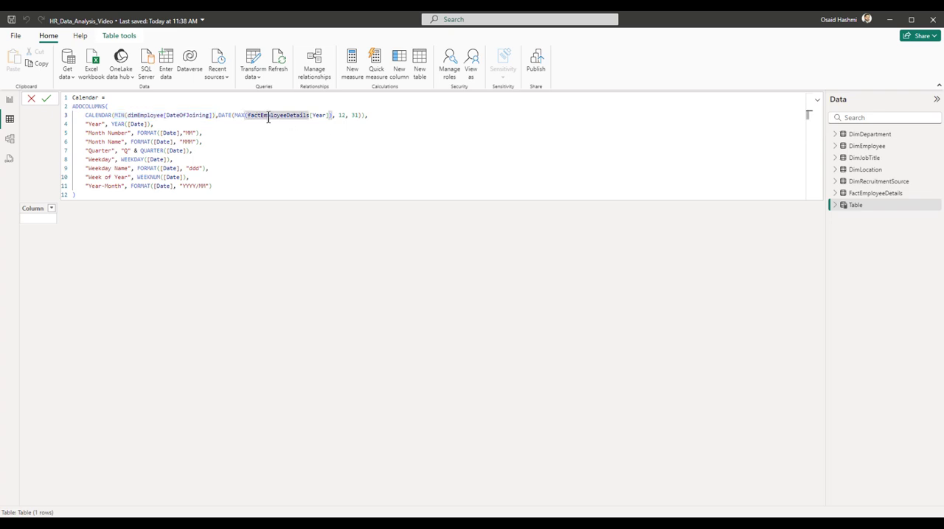
drag(331, 116, 248, 116)
drag(114, 116, 213, 115)
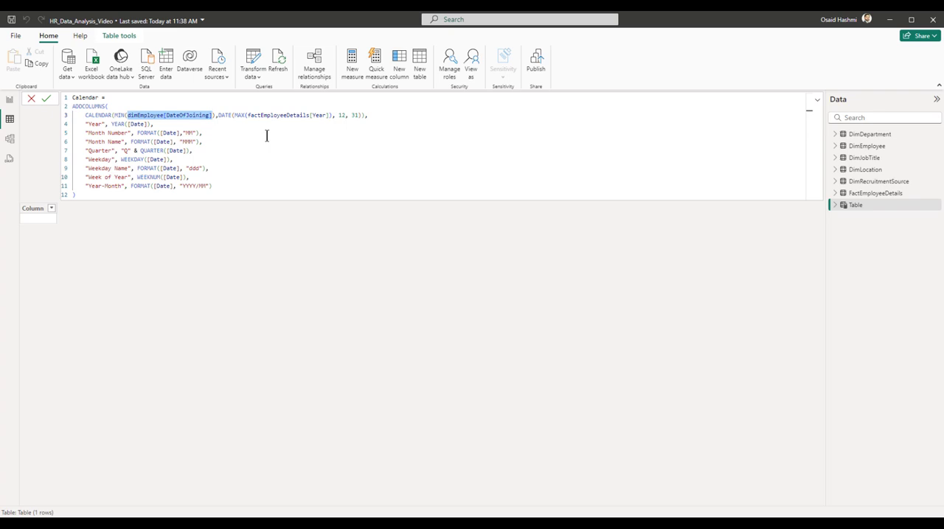
Examine how the calendar's end date is built with DATE(MAX(factEmployeeDetails[Year]), 12, 31).
drag(219, 115, 231, 116)
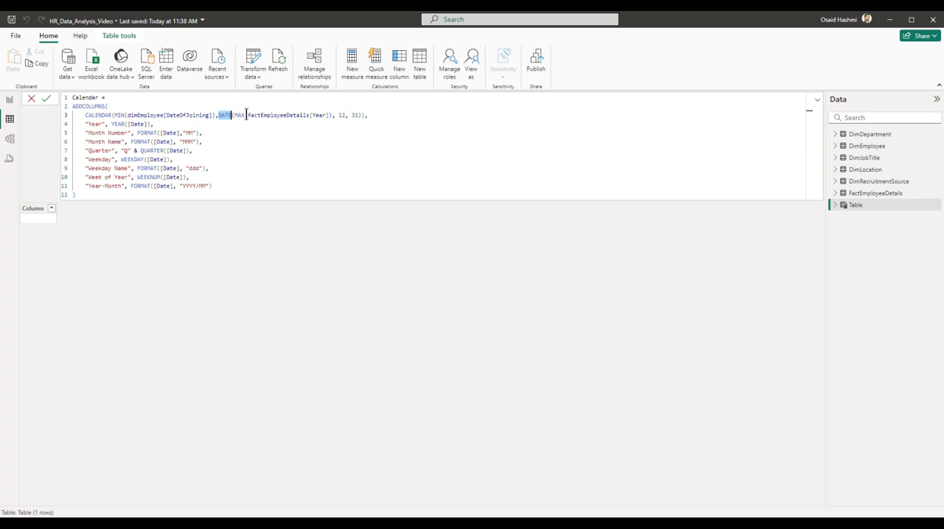
drag(248, 115, 330, 115)
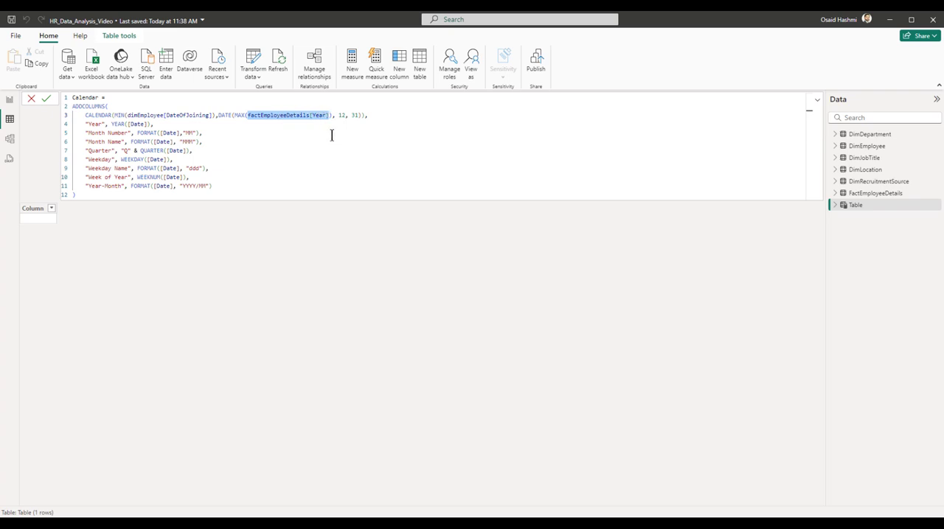
click(237, 115)
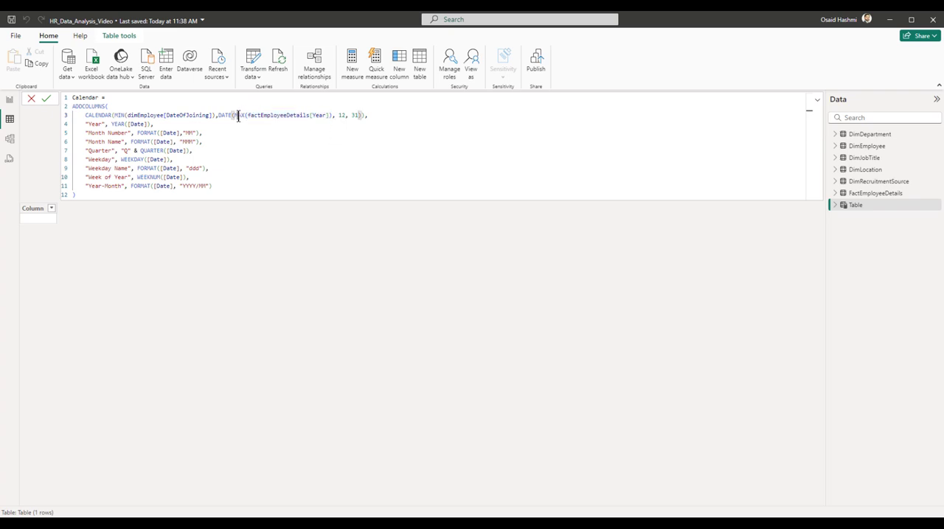
double_click(343, 115)
double_click(354, 116)
click(359, 116)
click(373, 115)
Examine the formula's "Year" column definition and its YEAR([Date]) expression.
drag(85, 124, 105, 124)
drag(110, 124, 148, 124)
double_click(94, 124)
drag(111, 124, 151, 124)
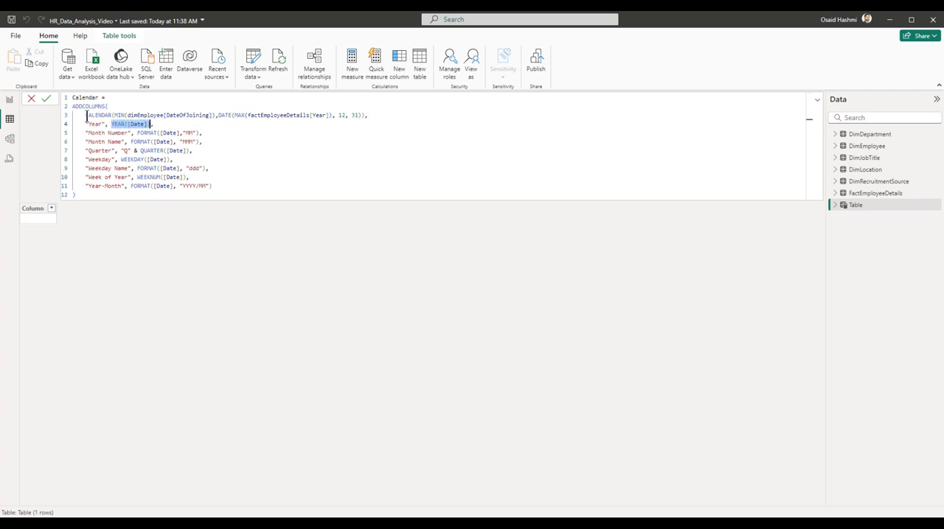
Examine the CALENDAR date range and the FORMAT patterns "MM" and "MMM" behind the Month Number and Month Name columns.
drag(85, 116, 363, 112)
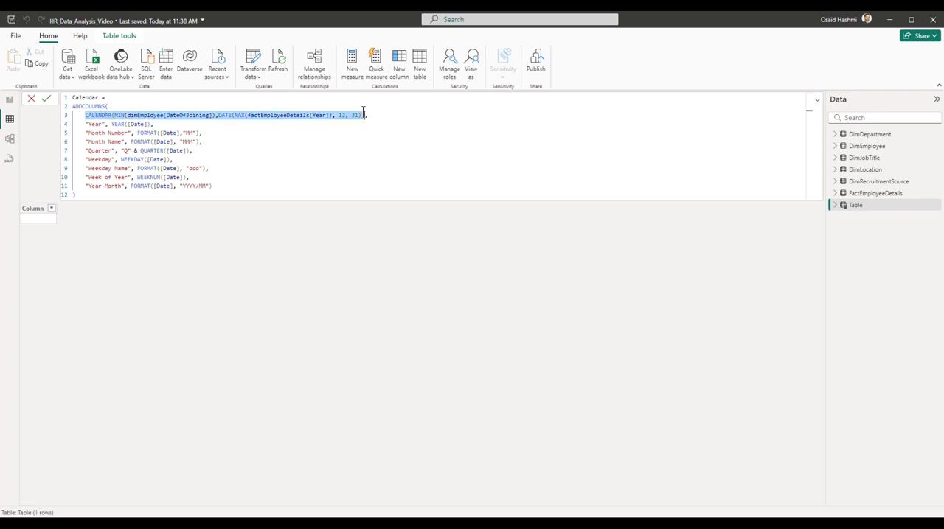
double_click(113, 133)
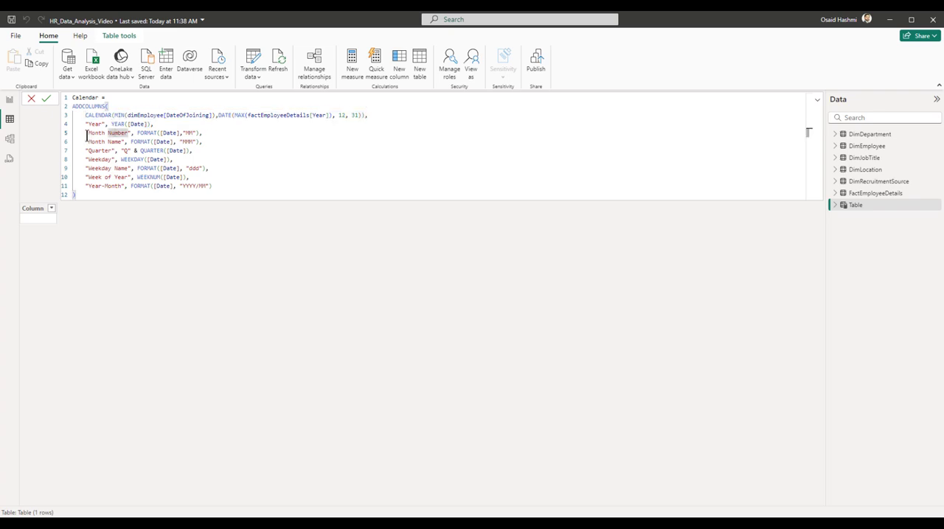
drag(89, 134, 126, 133)
double_click(174, 134)
click(189, 133)
double_click(189, 134)
double_click(187, 141)
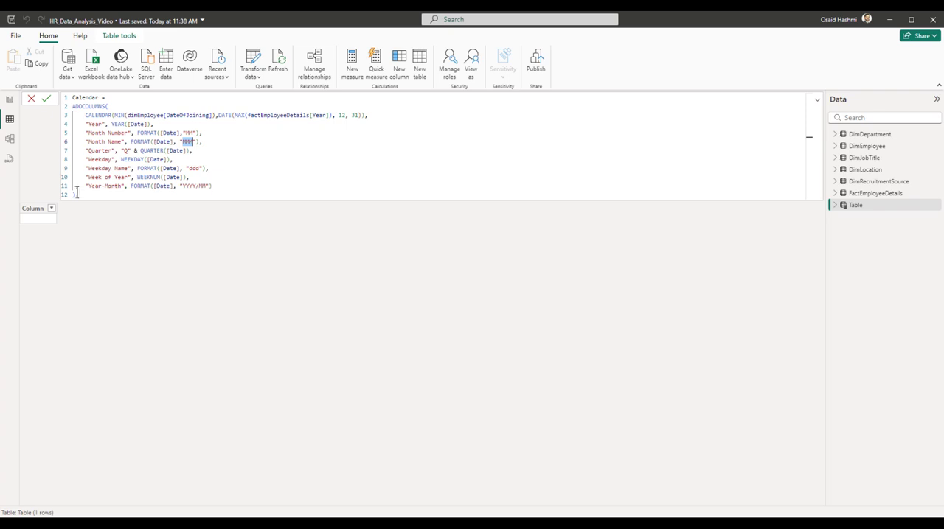
Commit the Calendar formula to create the calculated table, and collapse the formula editor to show its rows.
drag(76, 194, 70, 97)
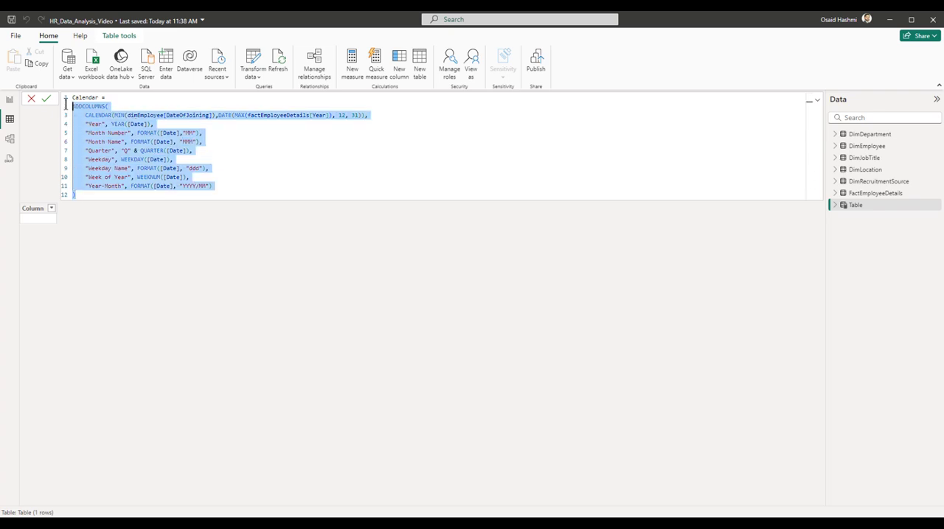
click(179, 148)
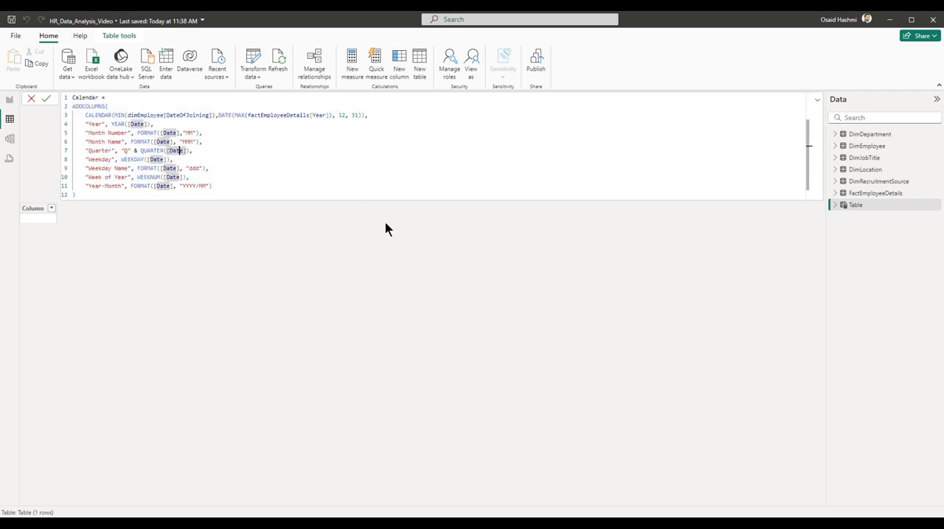
click(111, 195)
key(Return)
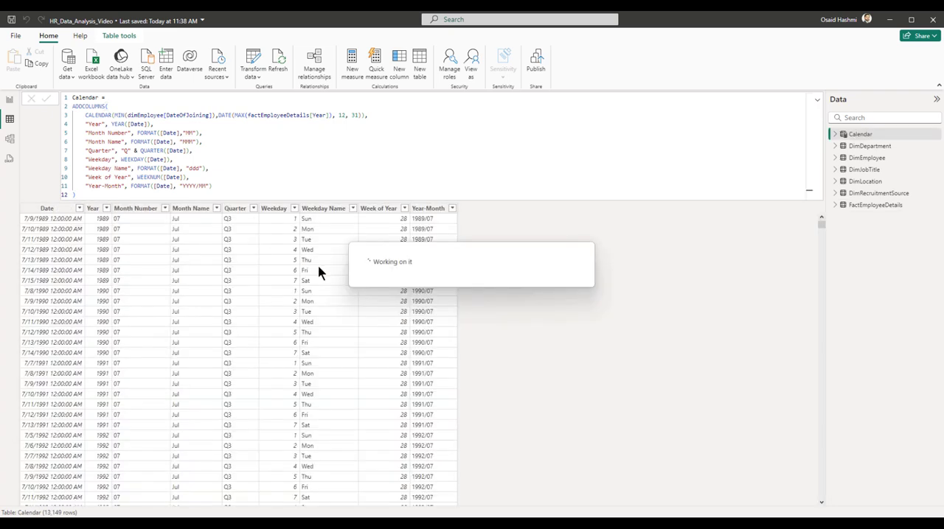
click(816, 99)
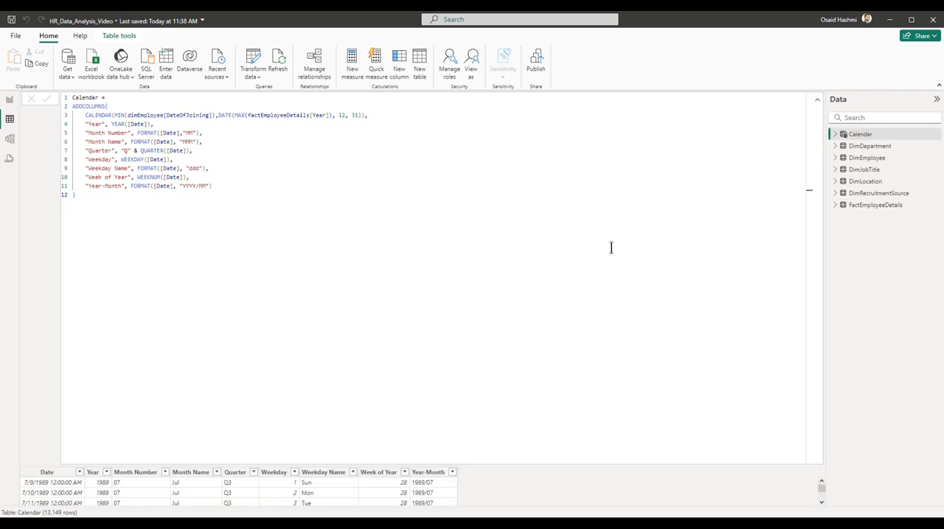
click(817, 99)
click(54, 118)
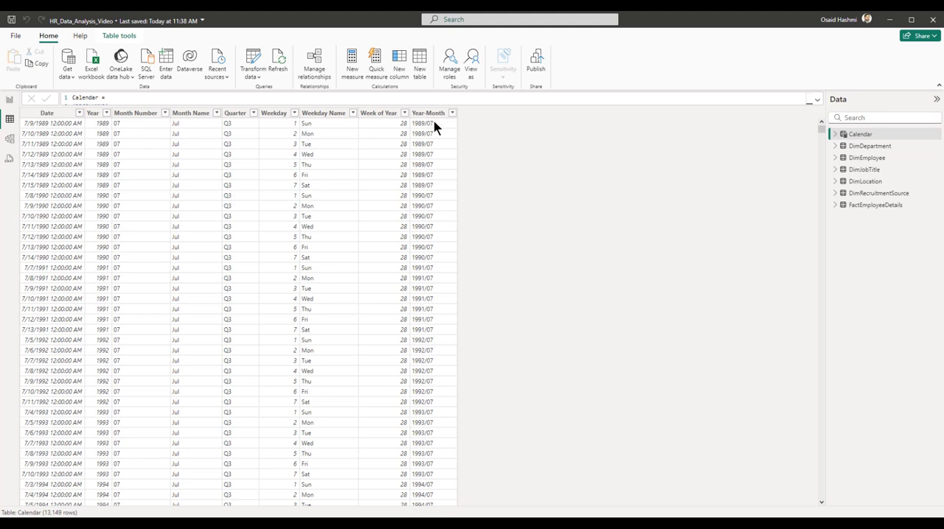
Sort the Calendar table by Date in ascending order and review its first and last dates.
drag(821, 130, 824, 497)
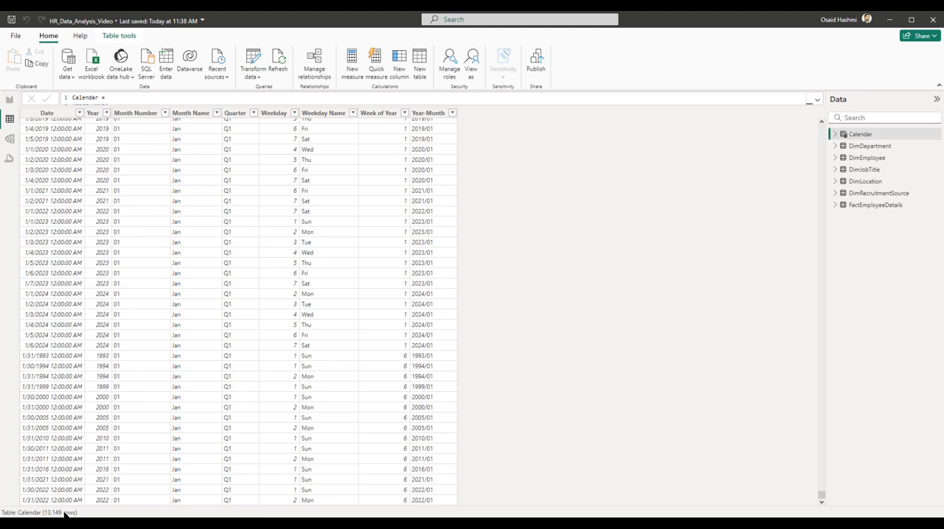
drag(821, 498, 821, 129)
click(49, 114)
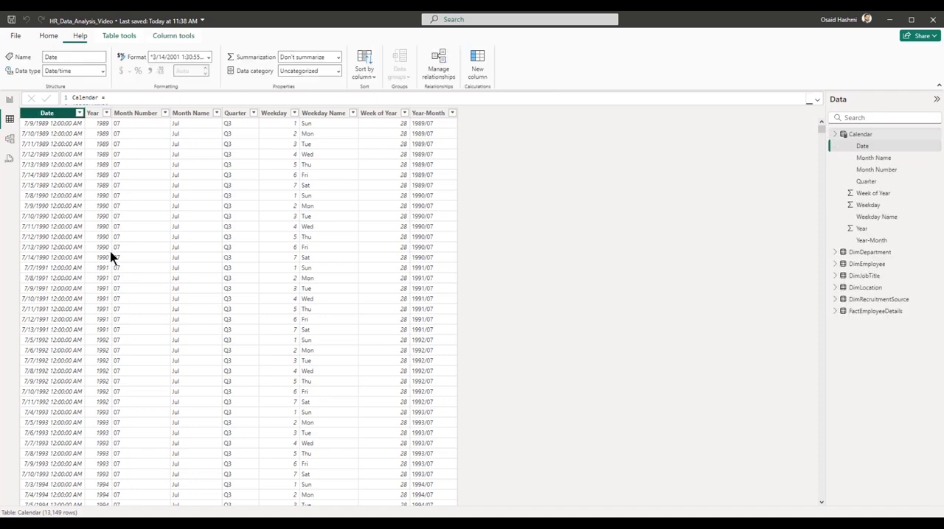
click(79, 113)
click(109, 122)
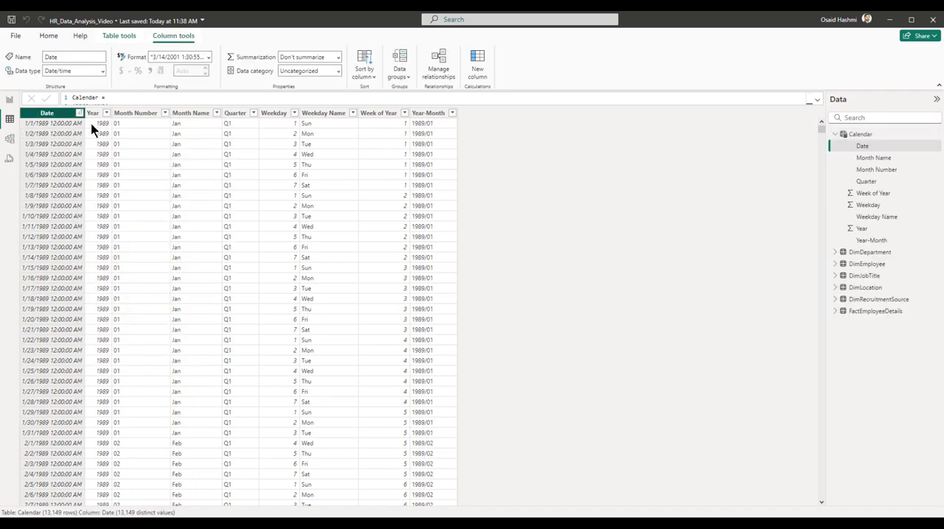
drag(821, 127, 821, 496)
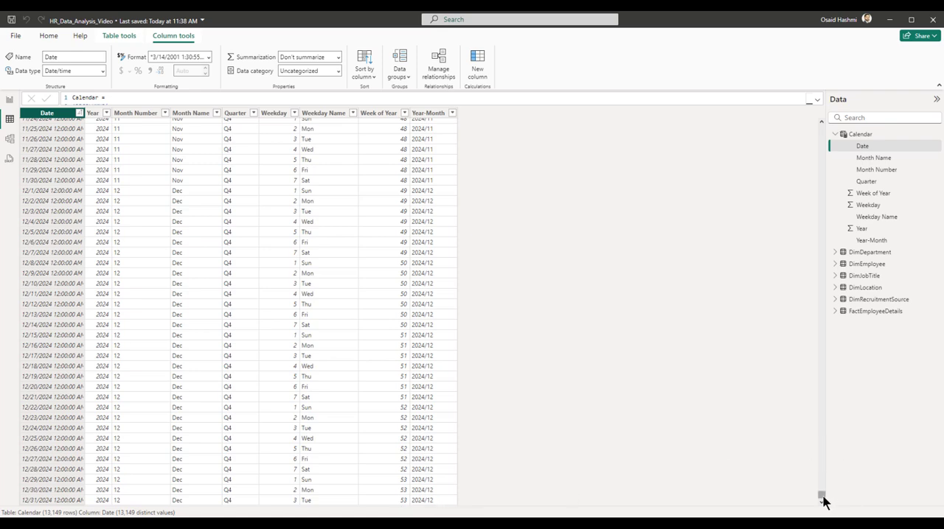
drag(822, 497, 855, 123)
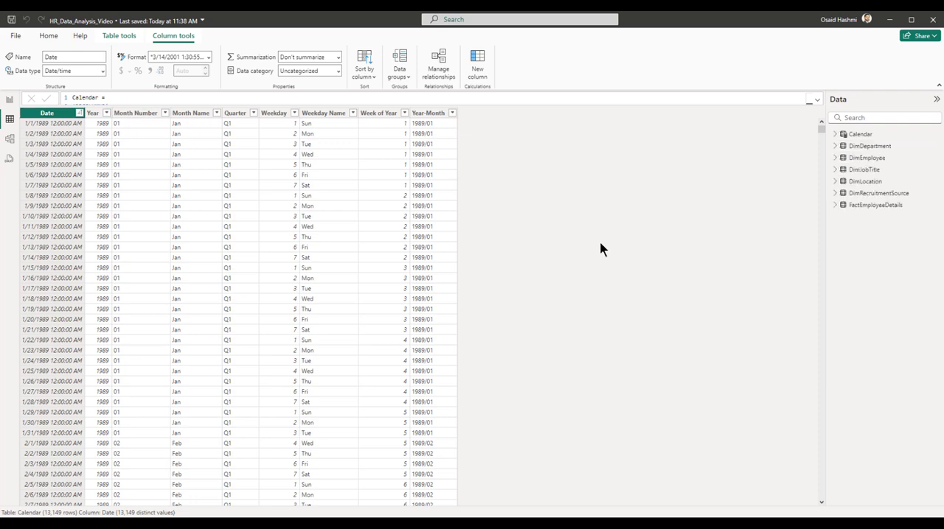
Start a new calculated column named ReportDate in the FactEmployeeDetails table.
click(859, 208)
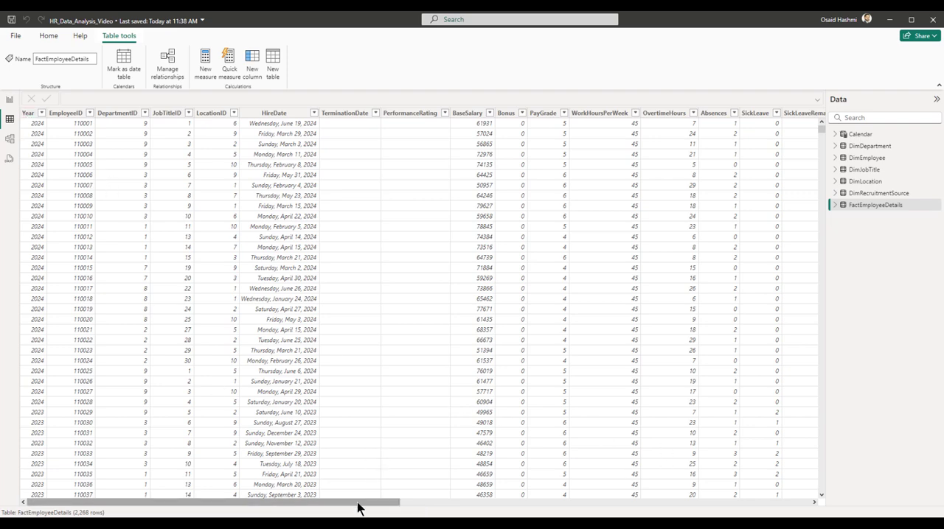
drag(358, 503, 774, 503)
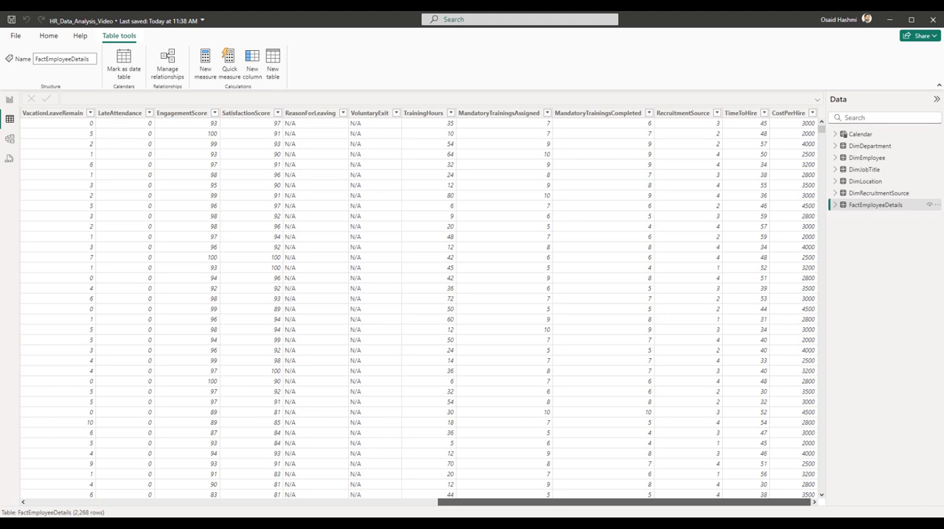
right_click(857, 208)
click(797, 225)
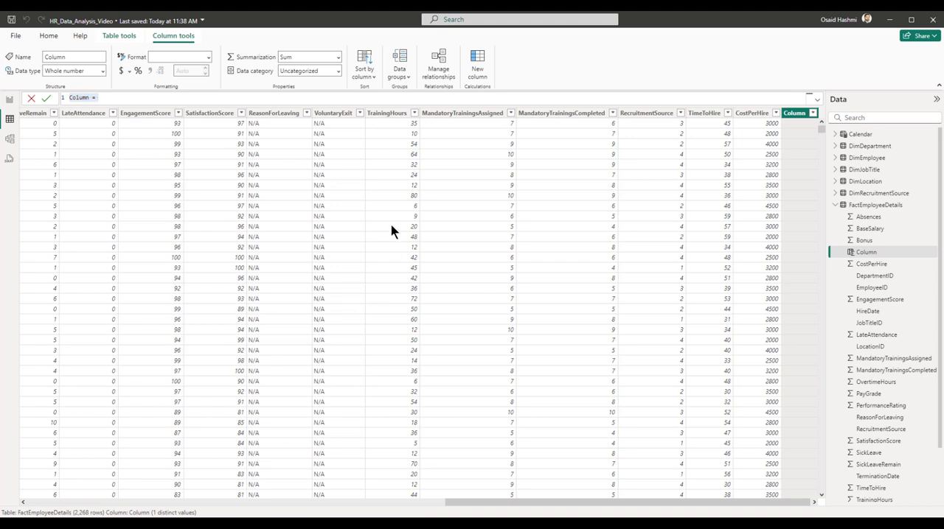
click(111, 98)
key(ctrl+a)
text(ReportDate =)
key(shift+Return)
Define ReportDate as DATE(FactEmployeeDetails[Year],12,31) and set its format to mm/dd/yyyy.
text(DATE()
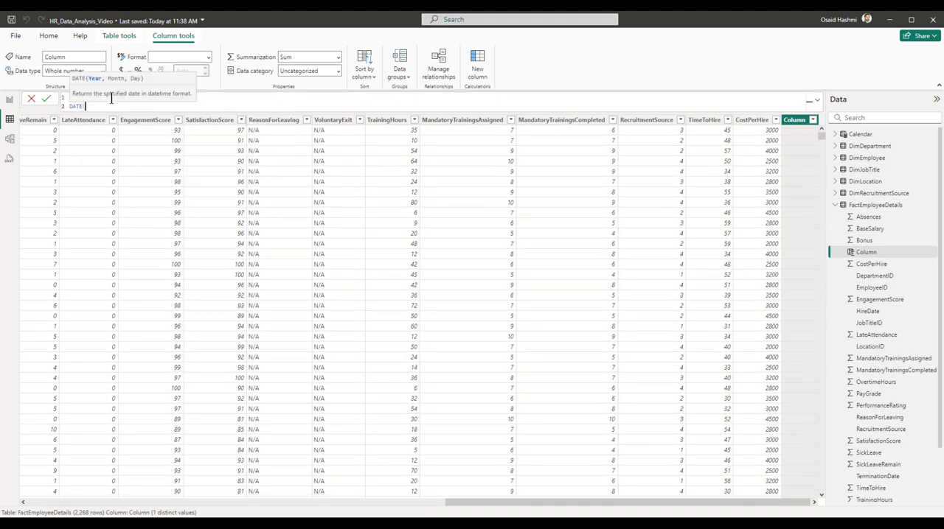
text(year)
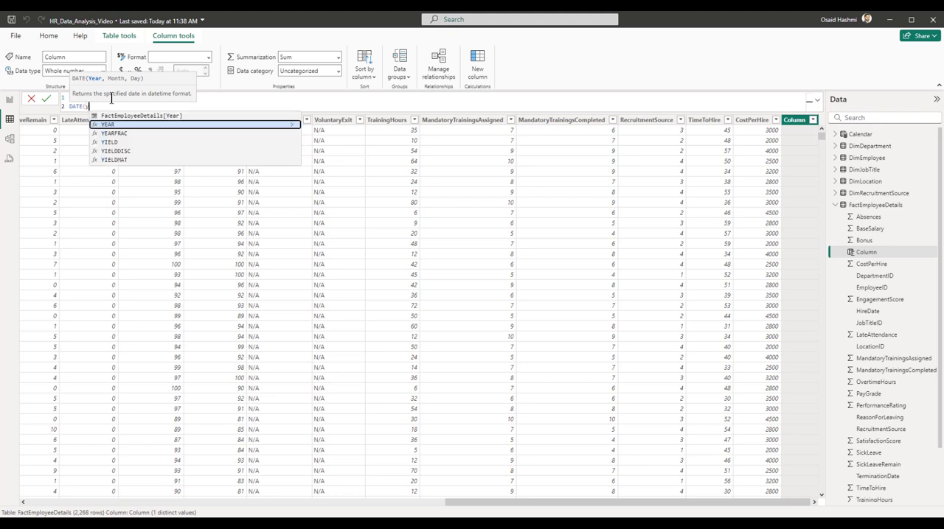
key(Down)
key(Down)
key(Down)
key(Down)
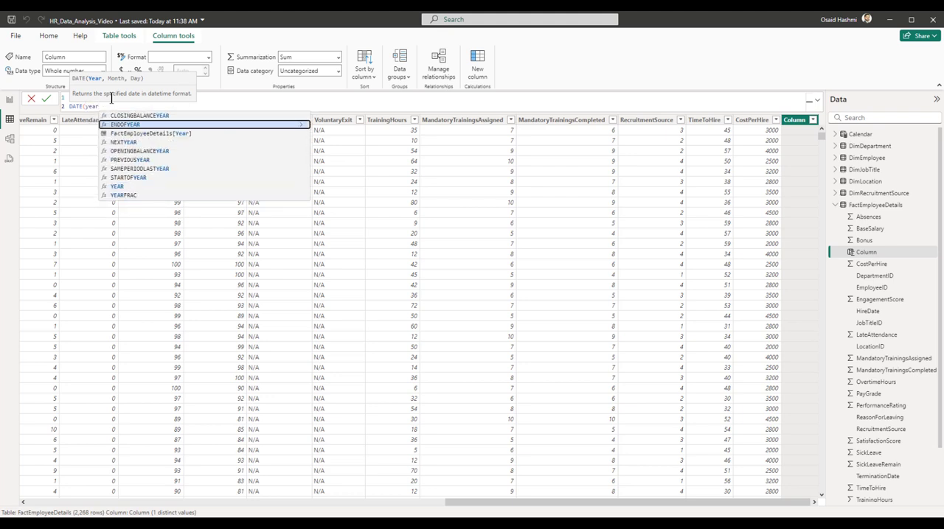
key(Tab)
text(,12,)
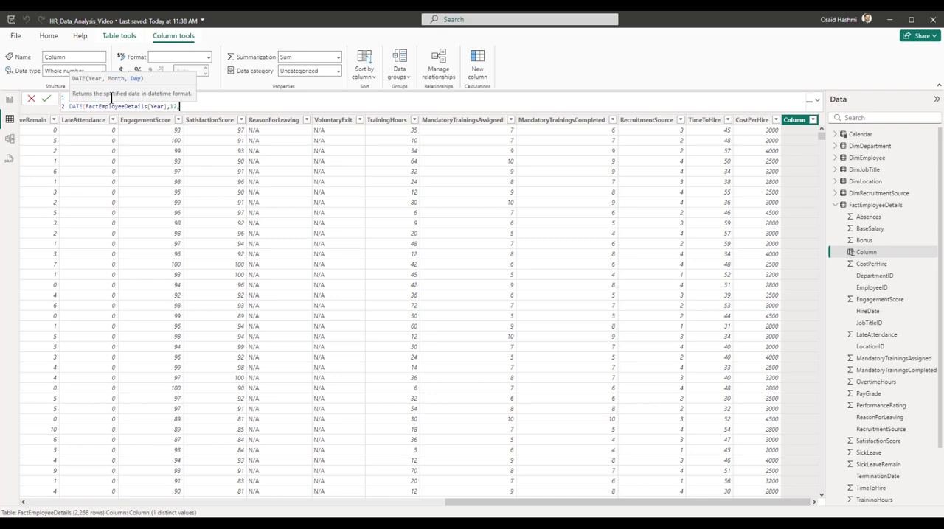
text(31))
key(Return)
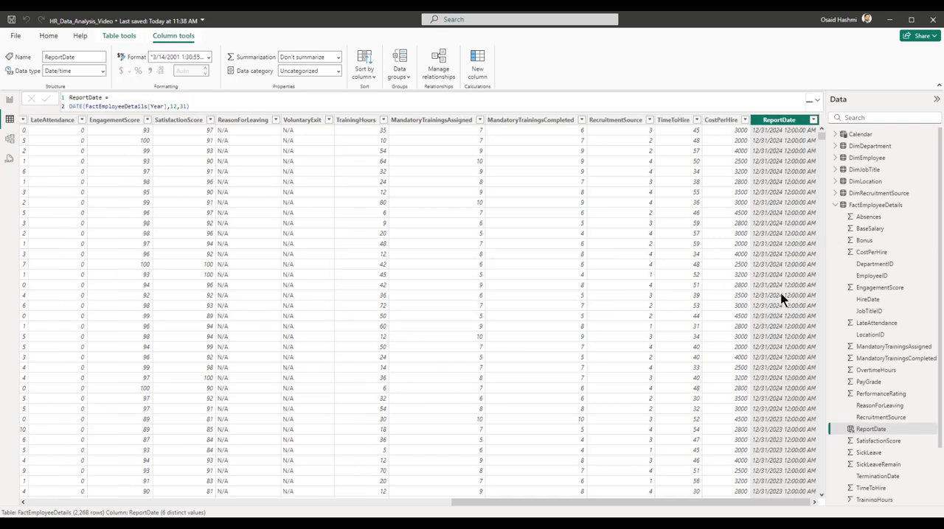
click(208, 57)
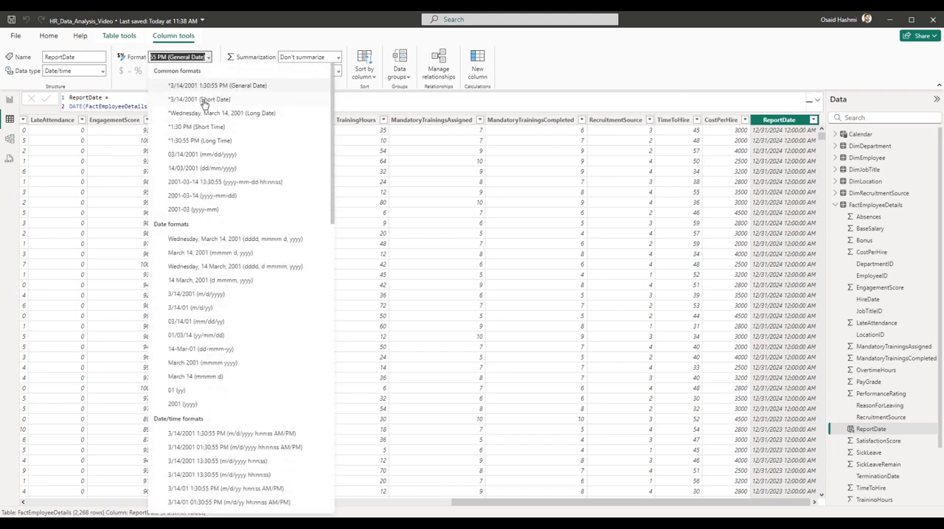
click(190, 157)
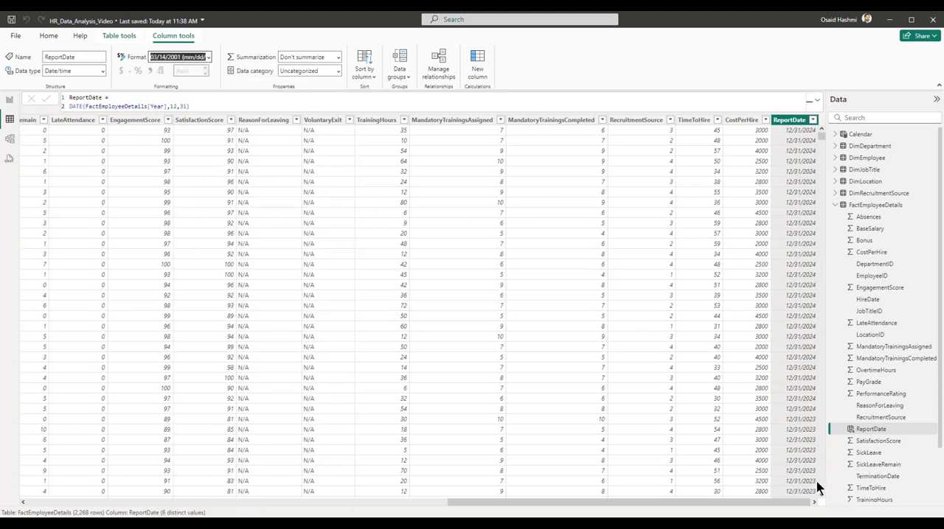
In the data model, create an active one-to-many relationship from DimEmployee to FactEmployeeDetails on EmployeeID.
click(9, 140)
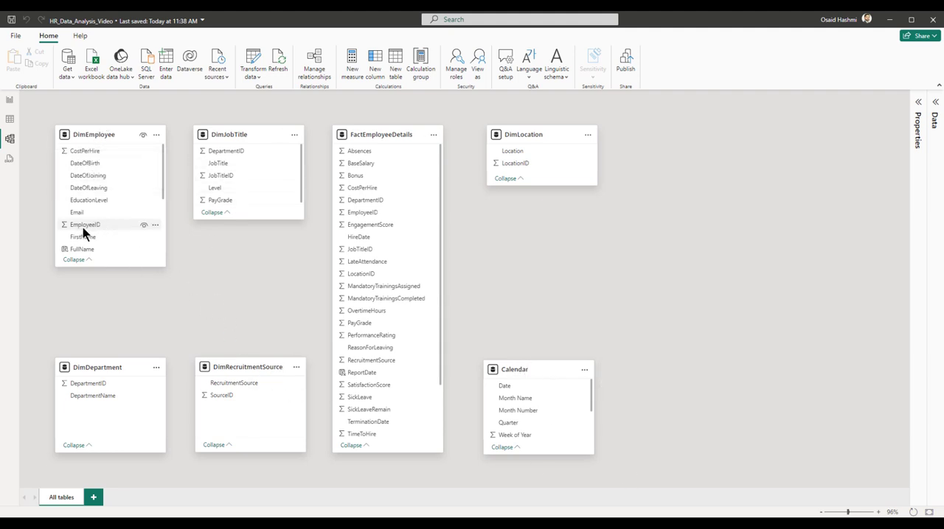
drag(83, 230, 364, 213)
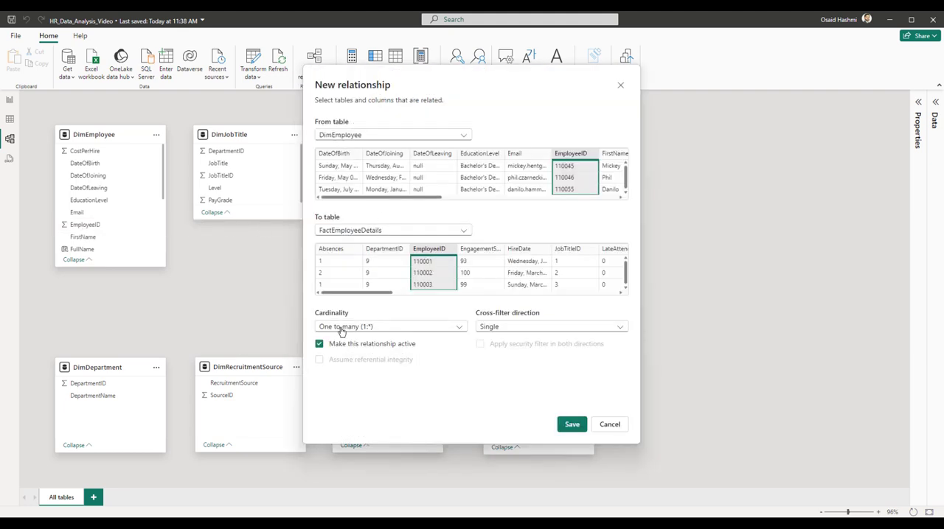
click(571, 424)
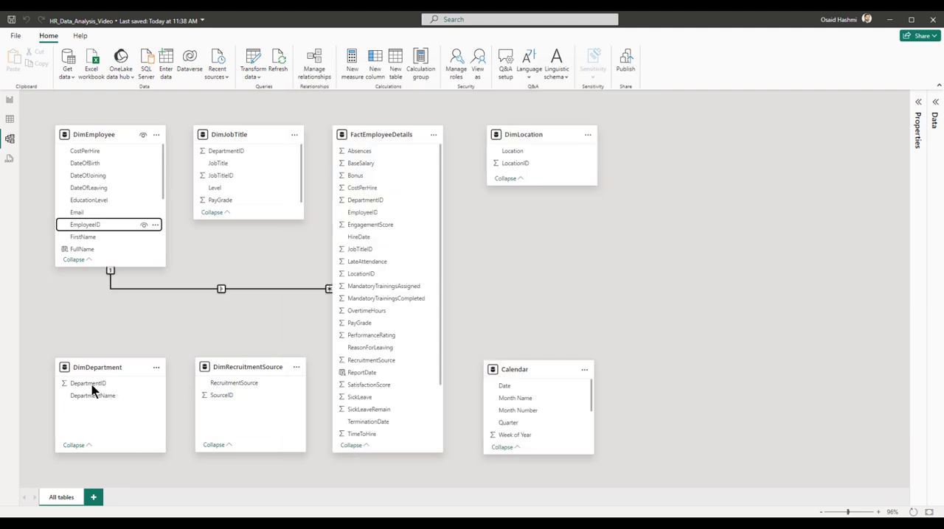
Create one-to-many relationships to FactEmployeeDetails from DimDepartment on DepartmentID and from DimJobTitle on JobTitleID.
drag(106, 383, 373, 201)
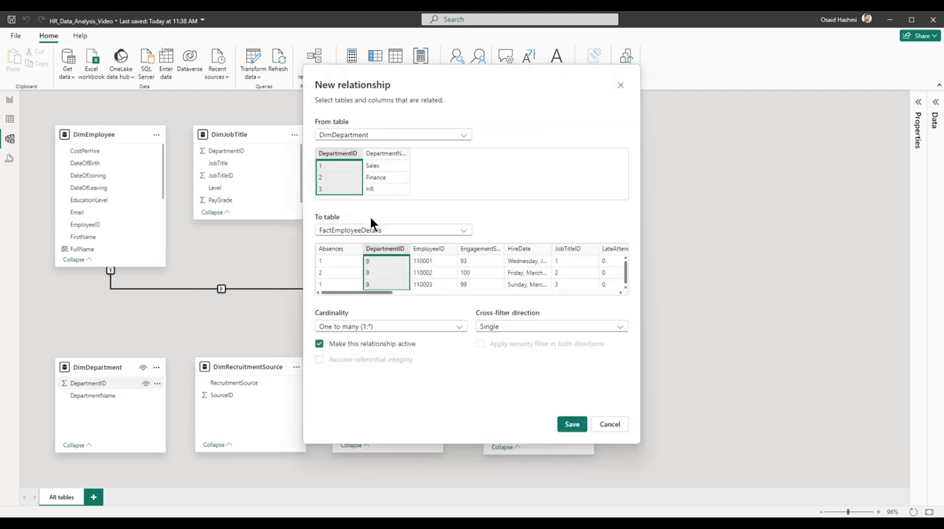
click(571, 424)
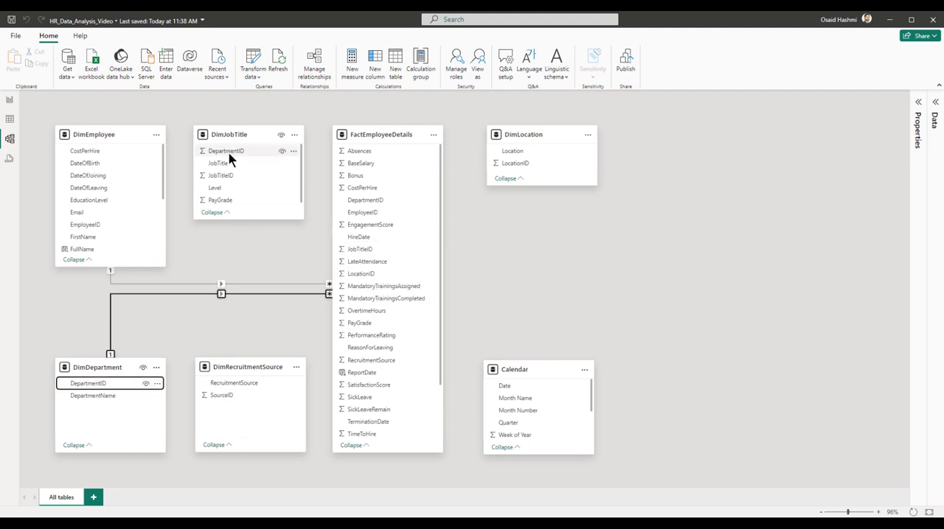
drag(225, 176, 360, 250)
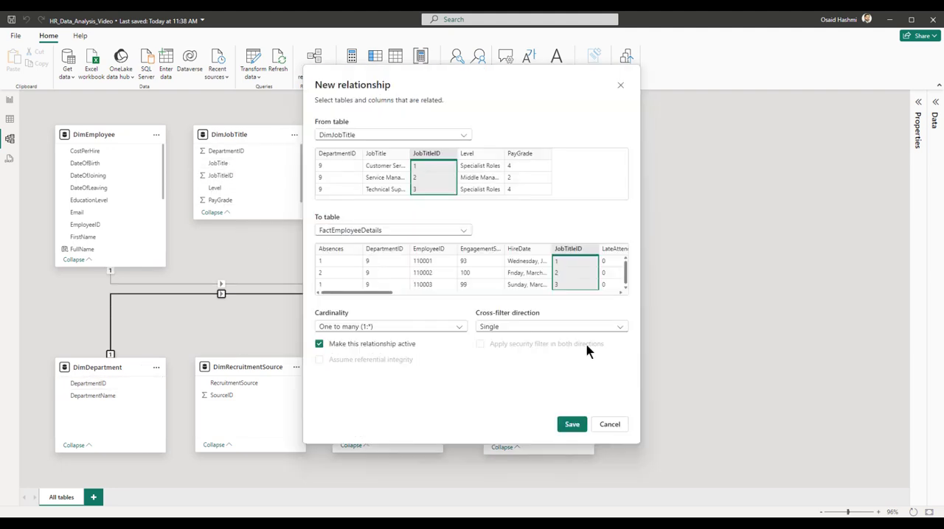
click(572, 425)
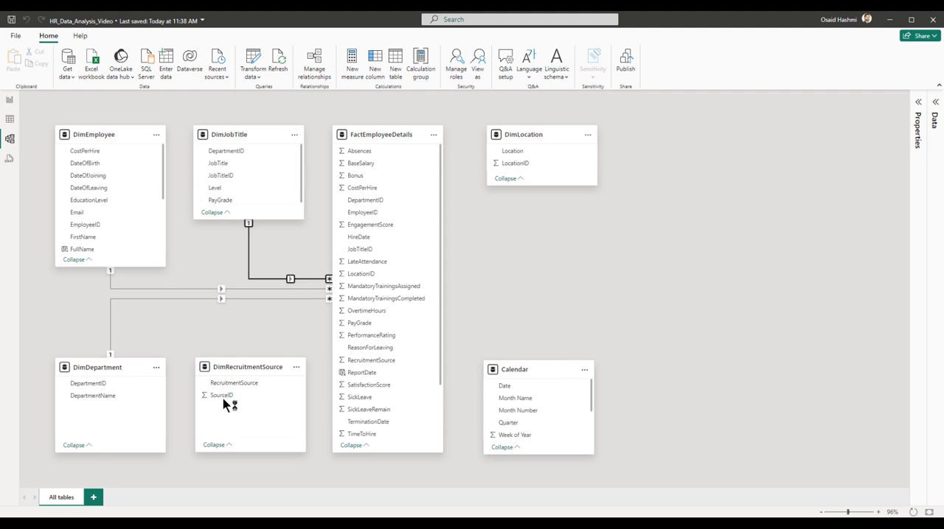
Relate DimRecruitmentSource's SourceID to RecruitmentSource and DimLocation's LocationID to LocationID in FactEmployeeDetails, both one-to-many.
drag(232, 395, 369, 363)
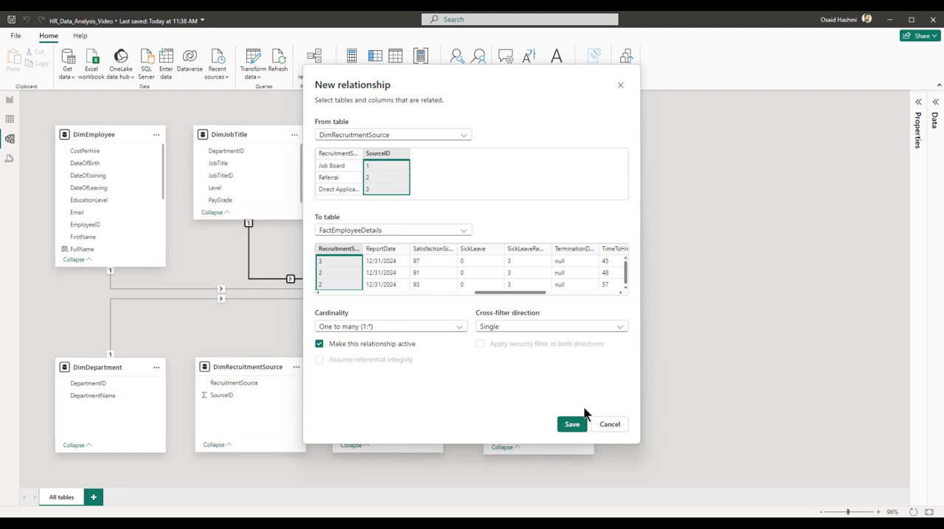
click(573, 425)
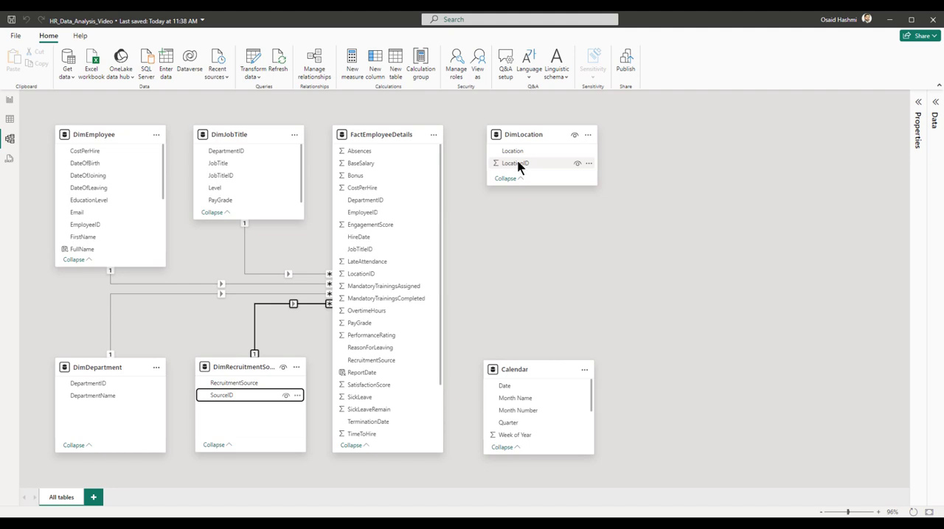
drag(519, 165, 365, 276)
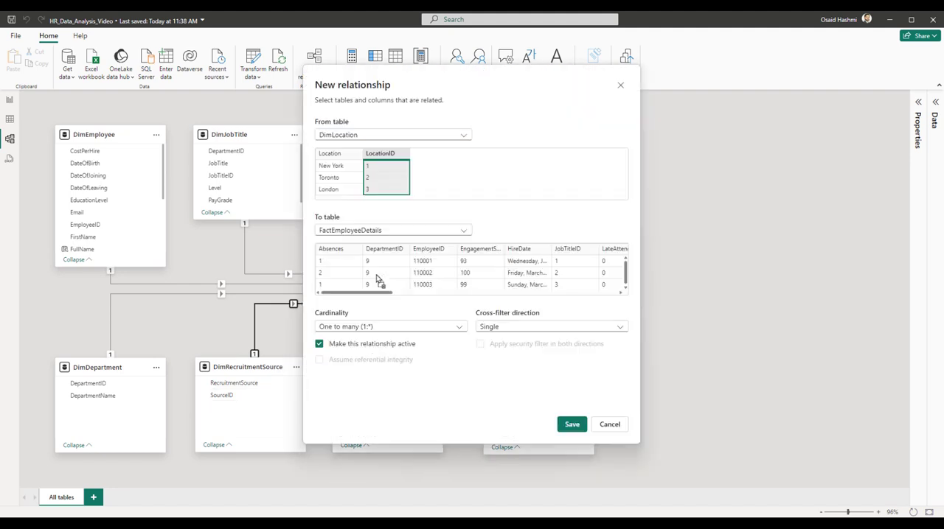
click(571, 425)
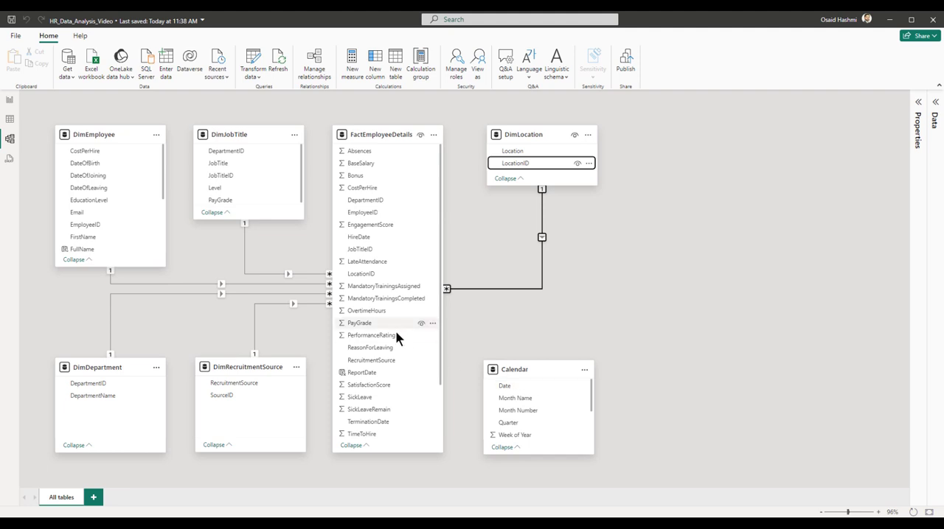
Create an active one-to-many relationship from Calendar's Date to ReportDate in FactEmployeeDetails with single cross-filter direction.
scroll(395, 332, down, 3)
drag(511, 388, 380, 315)
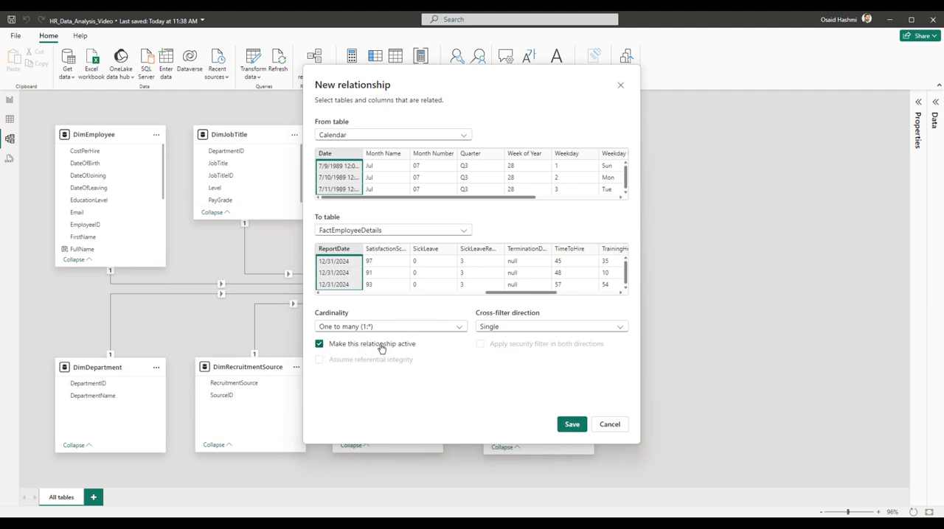
click(566, 428)
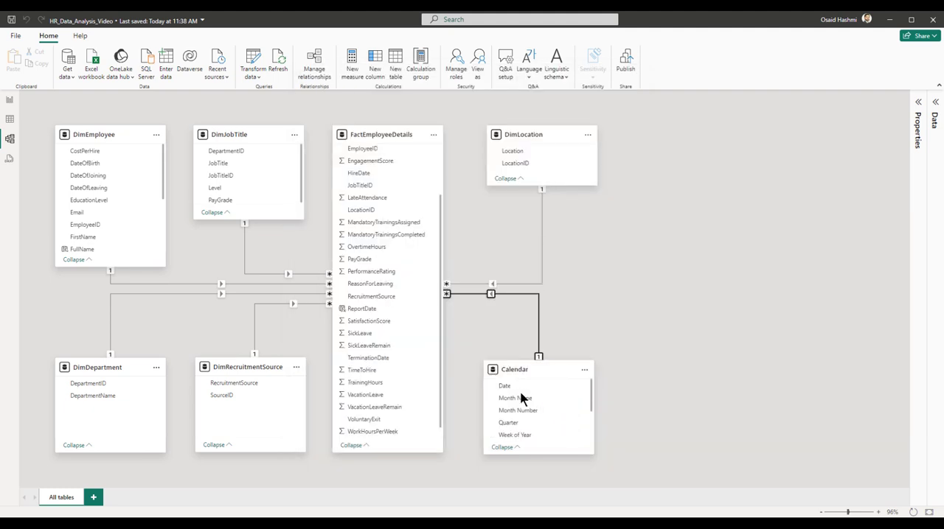
Create an inactive one-to-many relationship from Calendar's Date to HireDate in FactEmployeeDetails.
scroll(399, 337, up, 3)
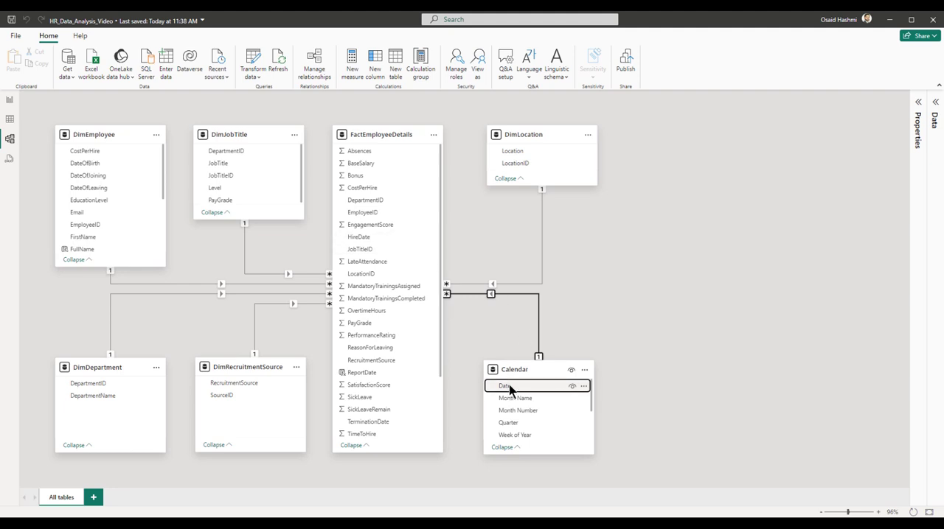
drag(509, 385, 373, 238)
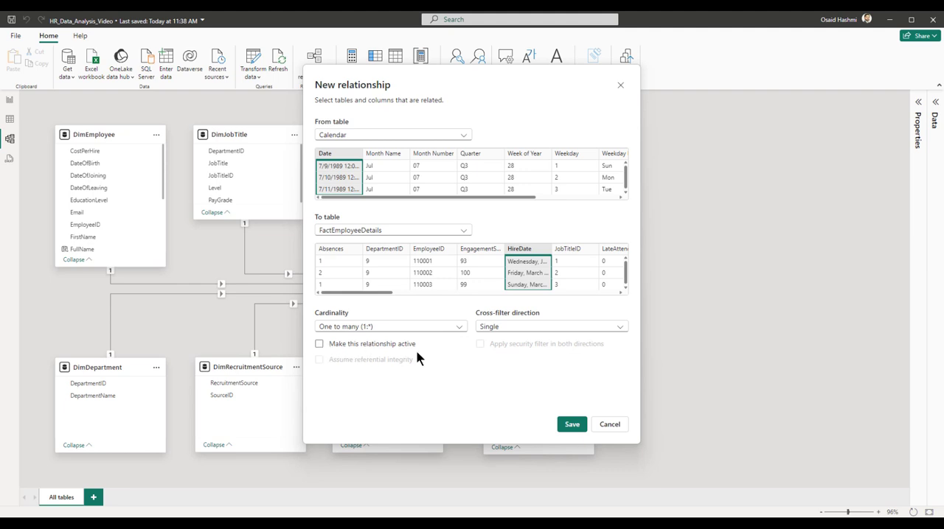
click(570, 425)
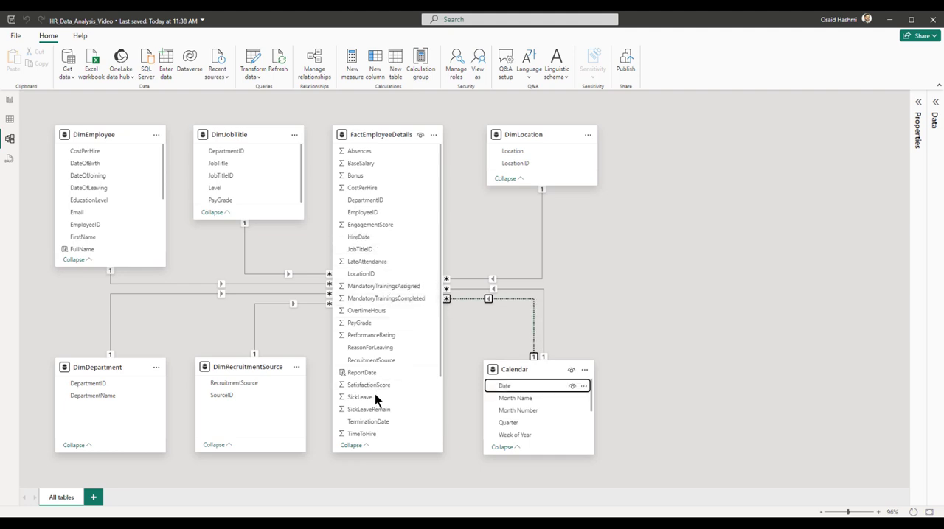
Create an inactive one-to-many relationship from Calendar's Date to TerminationDate in FactEmployeeDetails, and switch to the report view.
drag(505, 387, 381, 428)
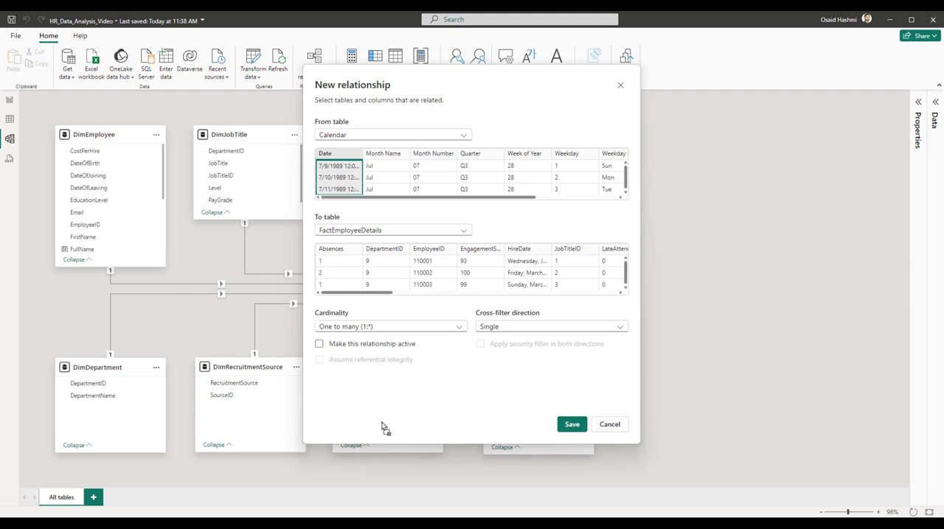
click(572, 425)
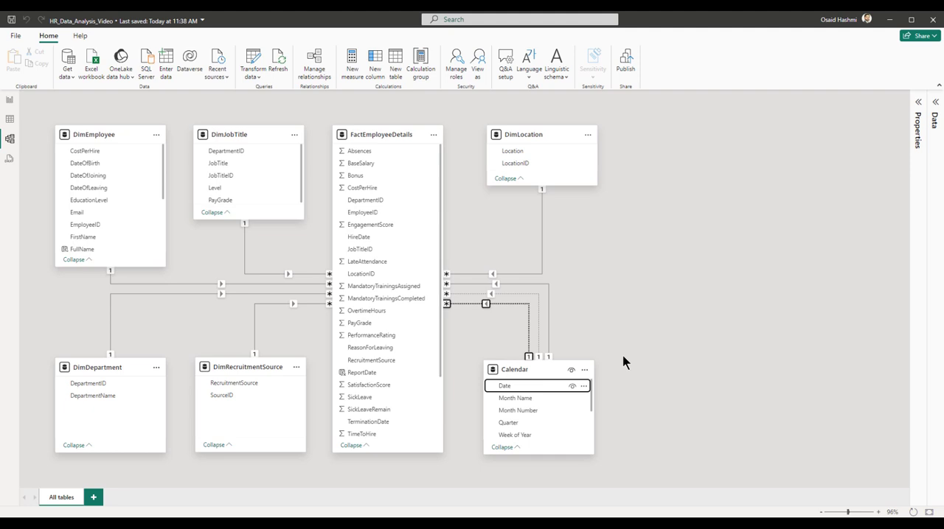
click(10, 99)
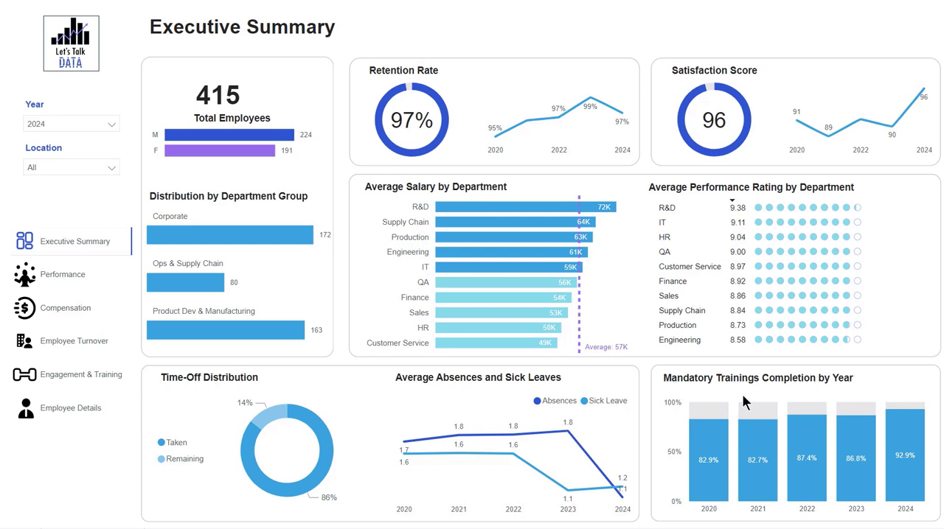
Filter the finished Executive Summary dashboard to the year 2023 and open its Location slicer.
click(52, 124)
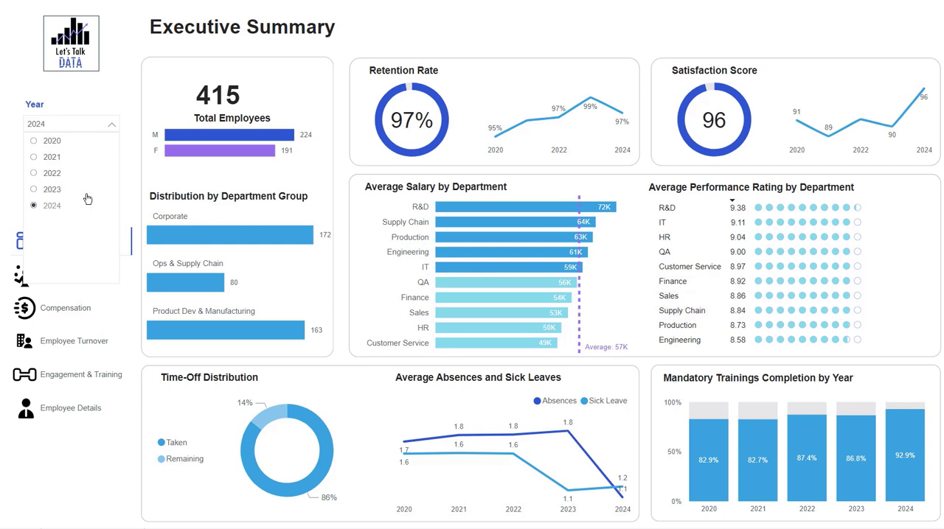
click(46, 189)
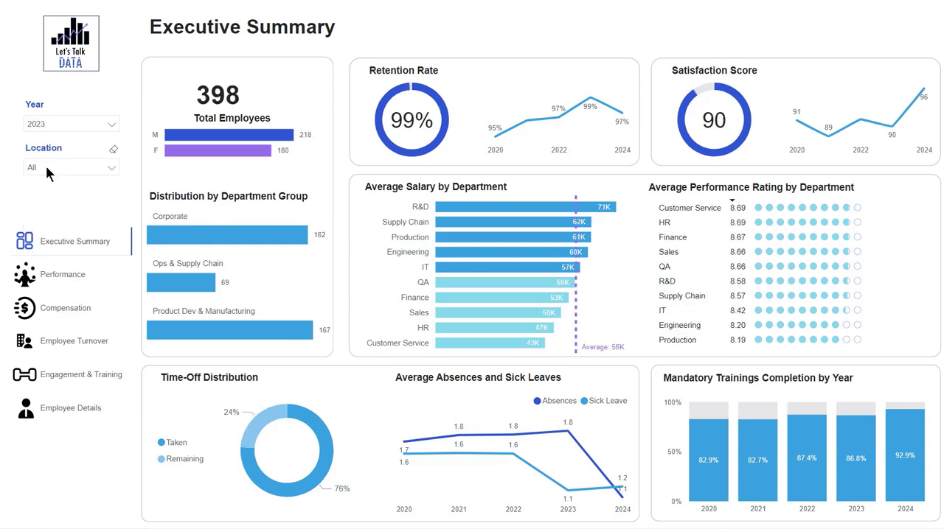
click(46, 166)
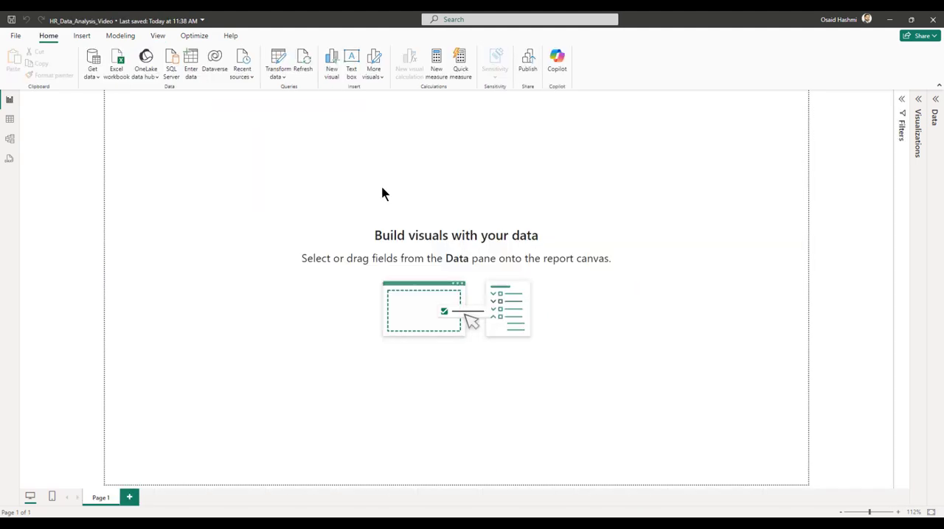
Insert a rounded rectangle about 280 by 280 near the upper-left corner of the blank report page.
click(81, 35)
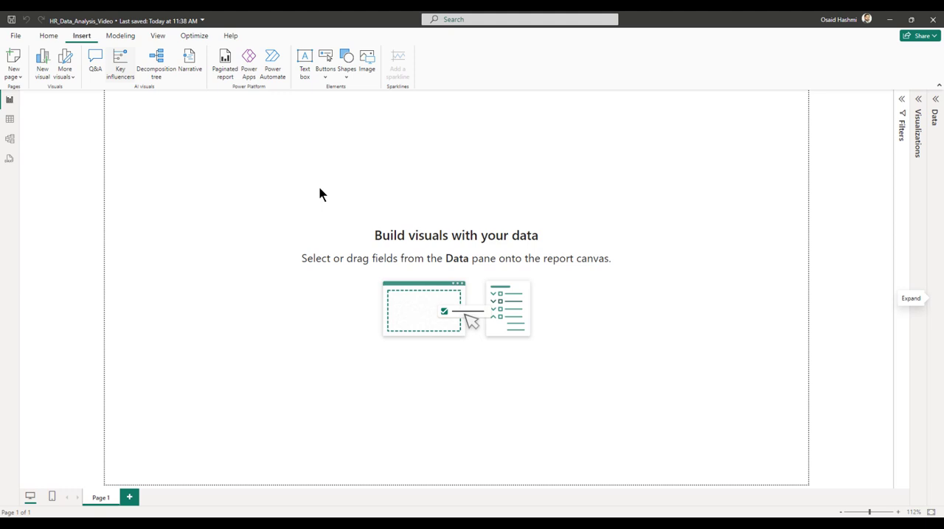
click(347, 70)
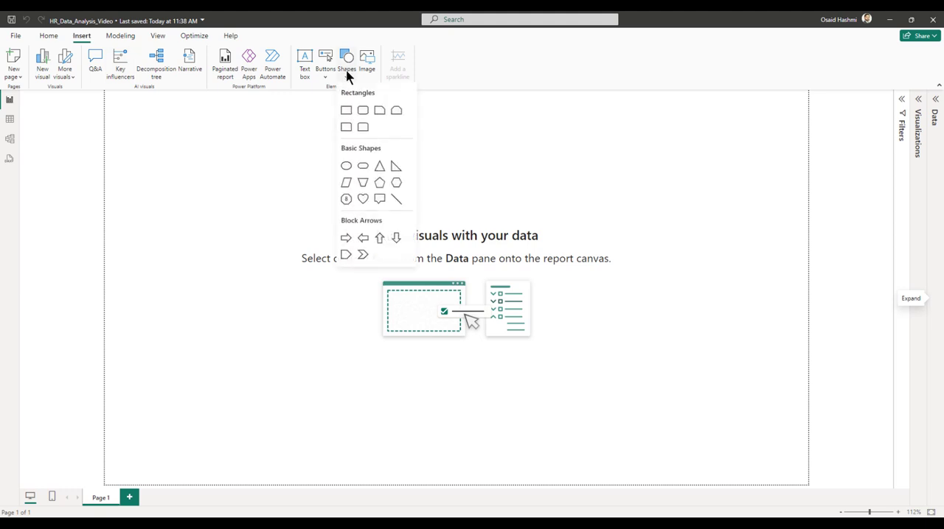
click(363, 112)
drag(190, 163, 245, 188)
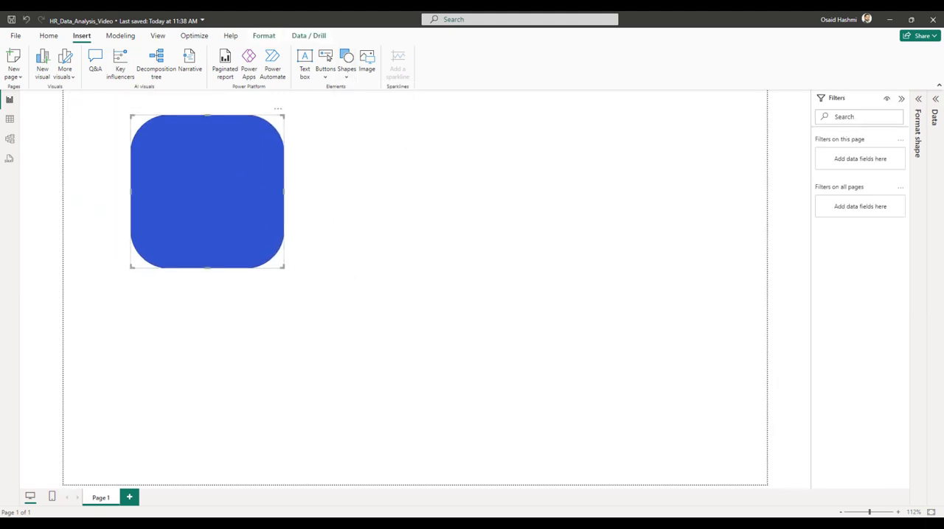
Turn off the background effect of the rounded rectangle.
click(917, 114)
click(878, 146)
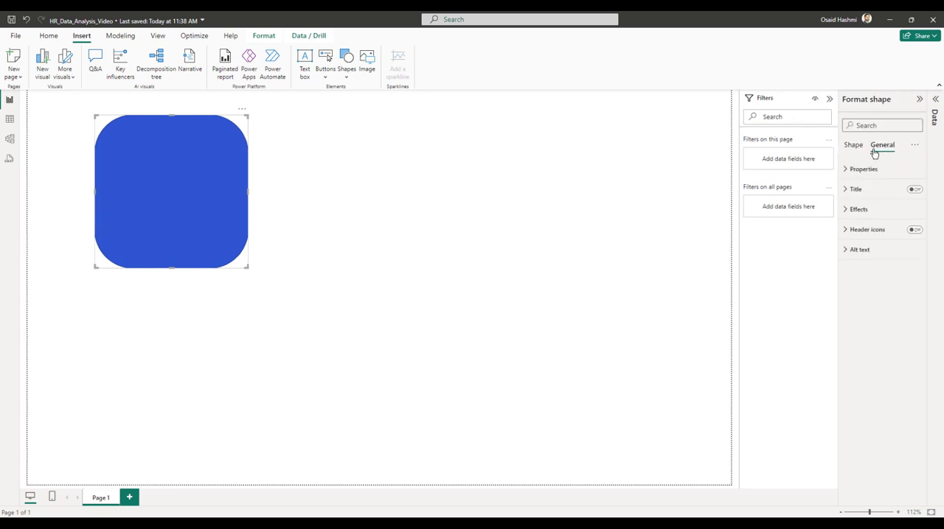
click(858, 210)
click(911, 233)
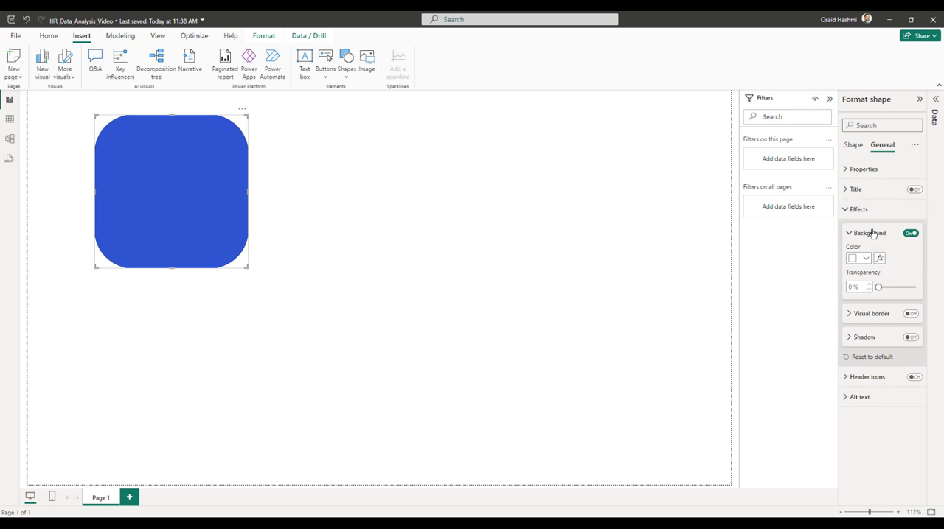
click(907, 233)
click(874, 235)
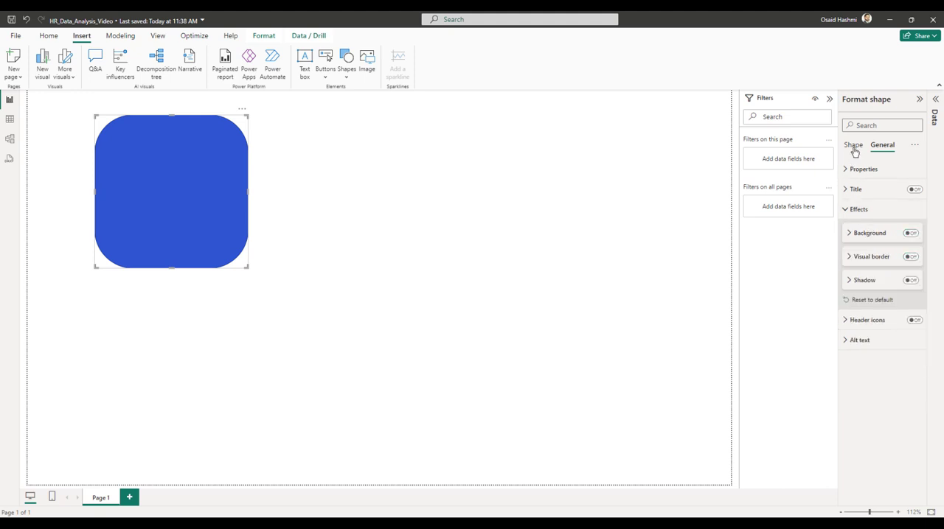
Turn off the rounded rectangle's fill and change its border color to light gray.
click(853, 145)
click(856, 209)
click(910, 233)
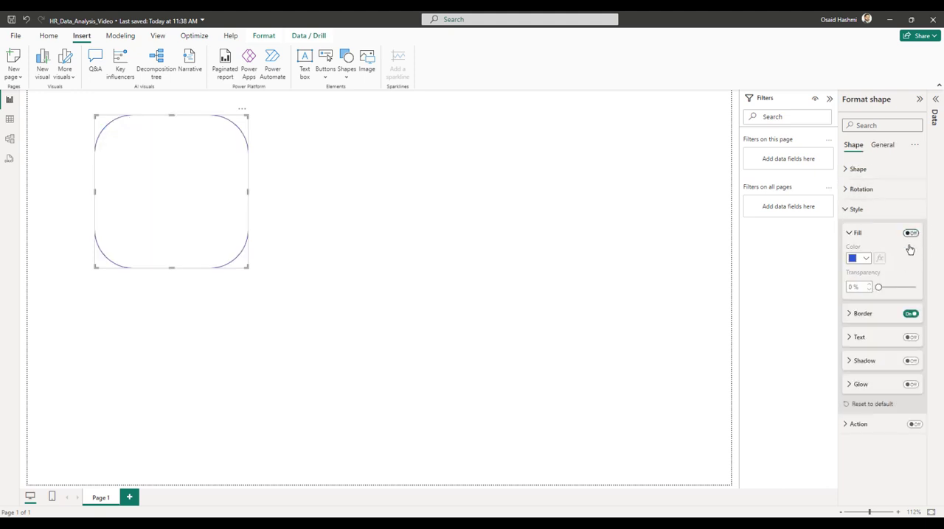
click(862, 314)
click(861, 340)
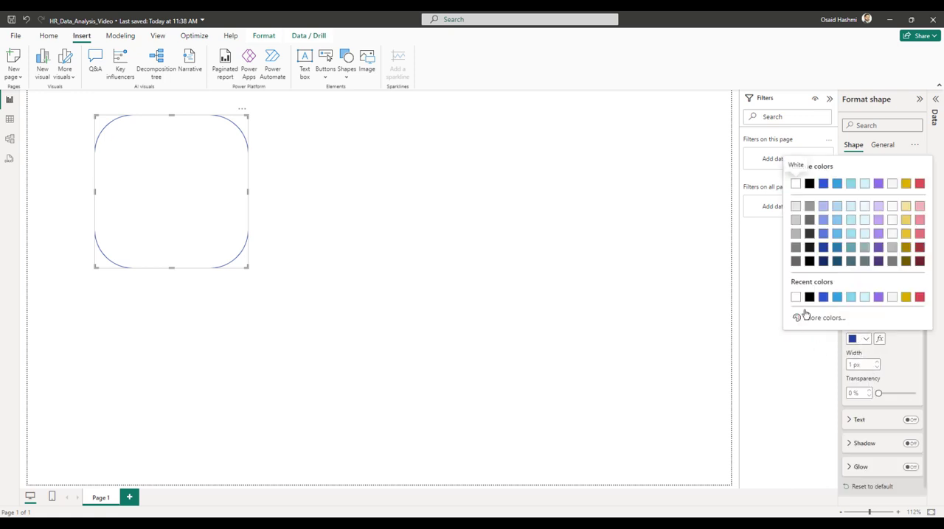
click(797, 237)
click(345, 251)
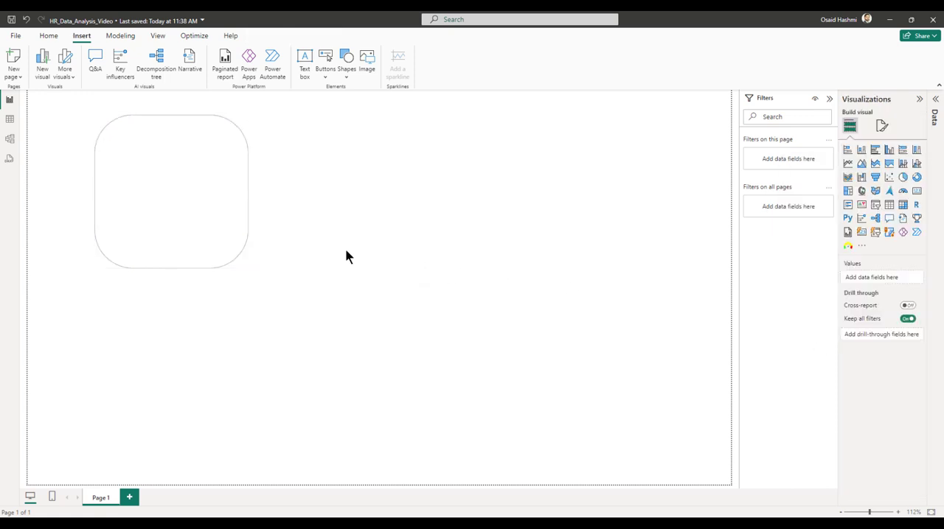
Set the rounded rectangle's height to 410 and its width to 262.
click(196, 202)
mouse_move(234, 179)
mouse_down()
mouse_move(211, 185)
mouse_move(236, 193)
mouse_up()
click(880, 146)
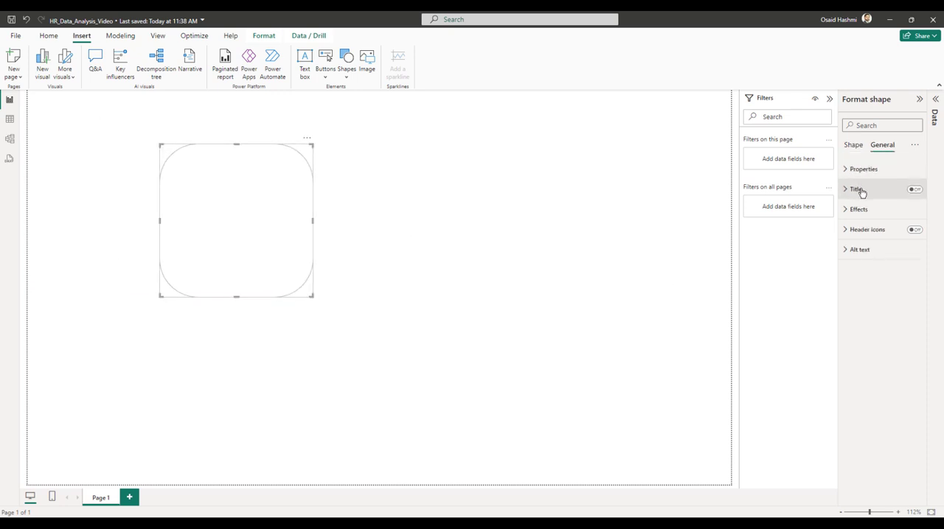
click(858, 170)
click(863, 218)
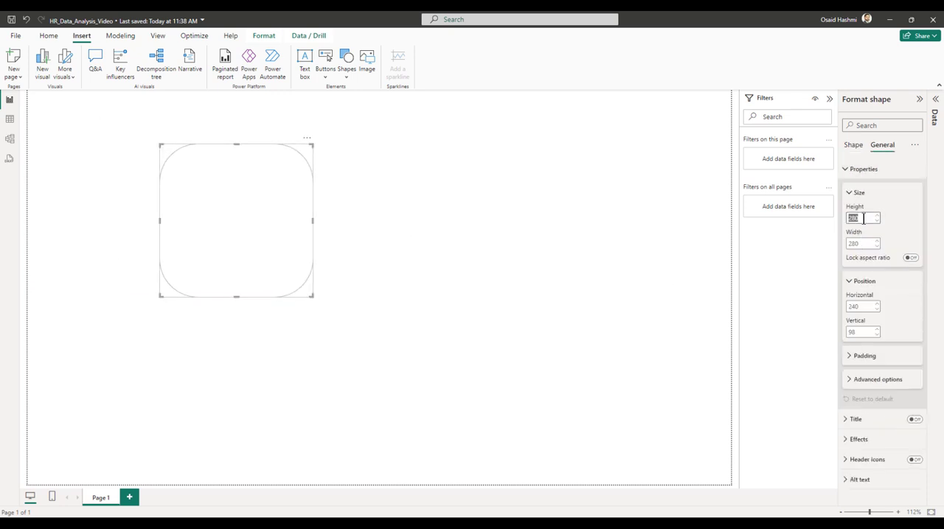
text(410)
key(Tab)
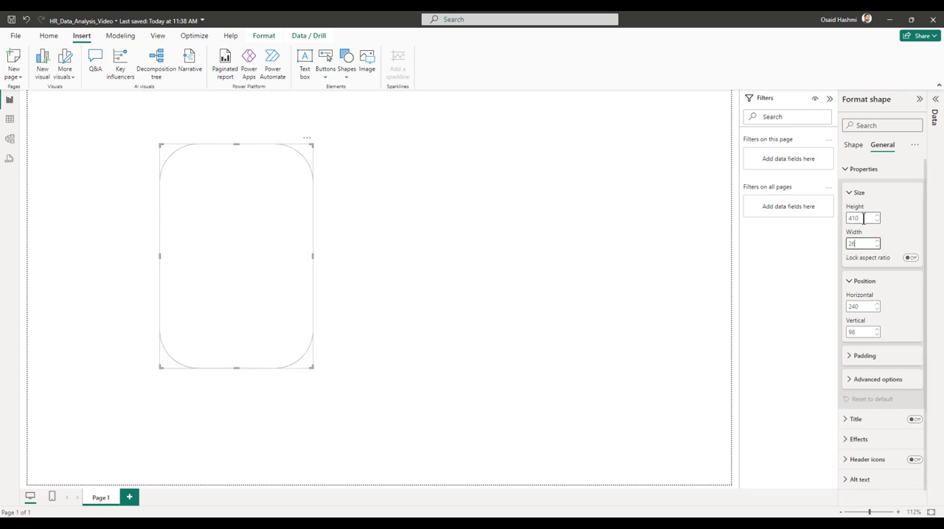
text(262)
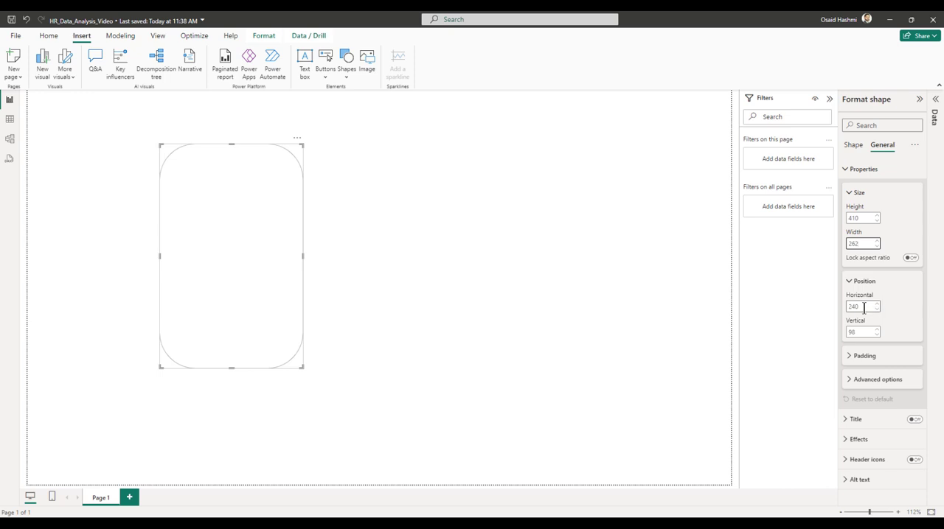
Position the rounded rectangle at horizontal 178 and vertical 77.
click(865, 307)
text(8)
key(Tab)
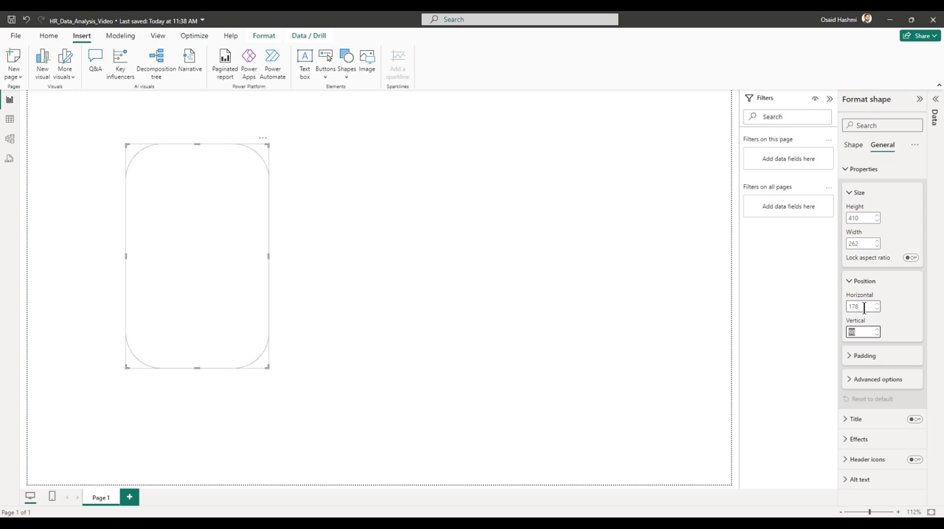
key(Return)
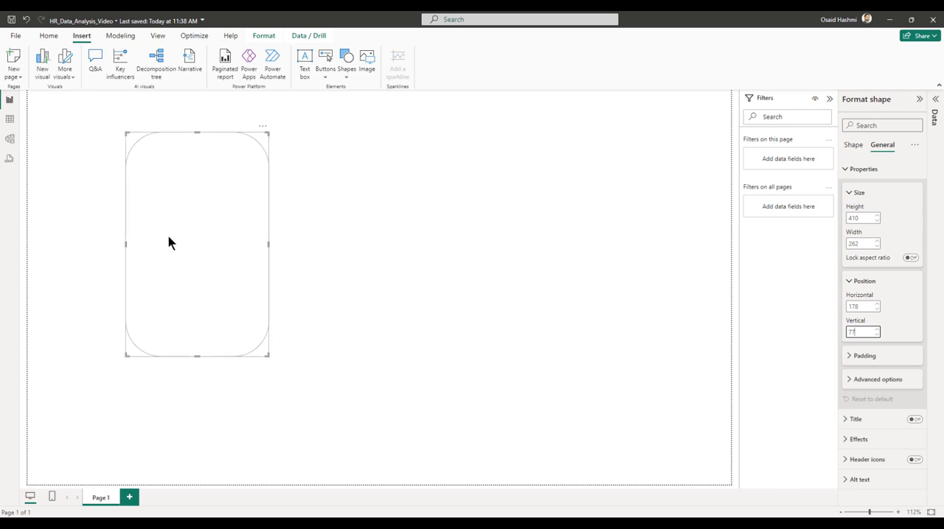
Reduce the rectangle's rounded corners to 5%.
click(853, 145)
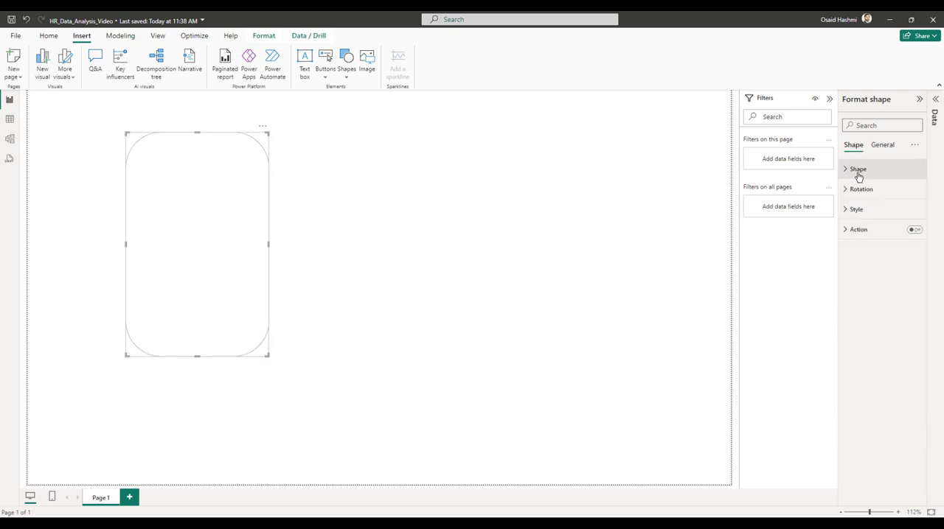
click(858, 171)
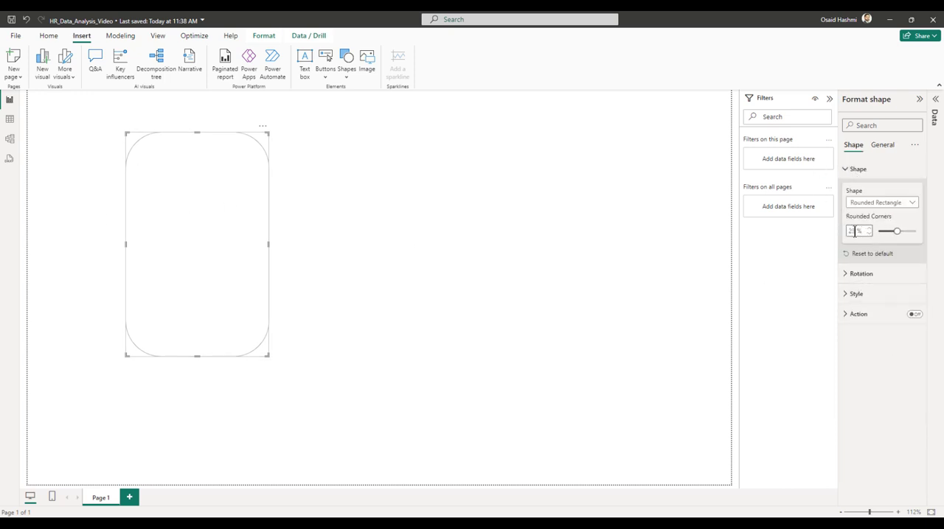
scroll(855, 232, down, 18)
click(411, 231)
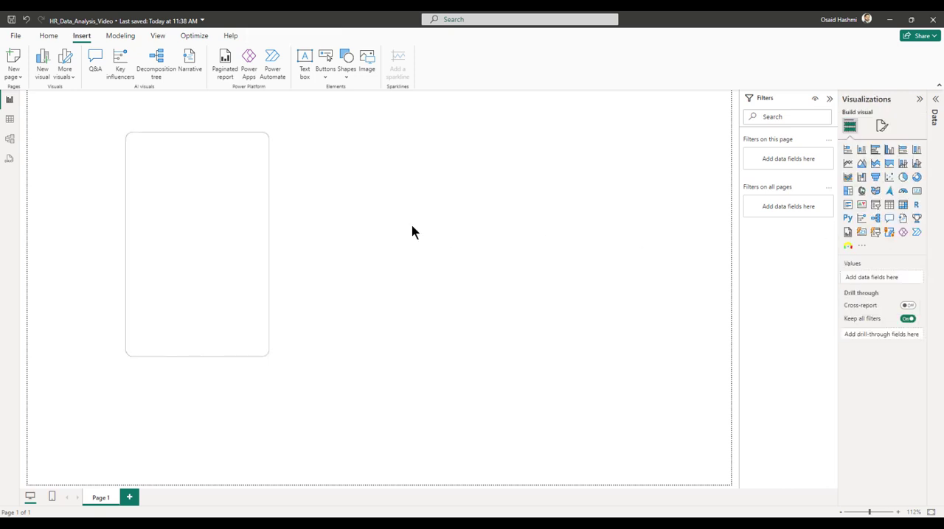
Duplicate the rounded rectangle twice, placing one copy beside the original and the other lower on the page.
click(267, 196)
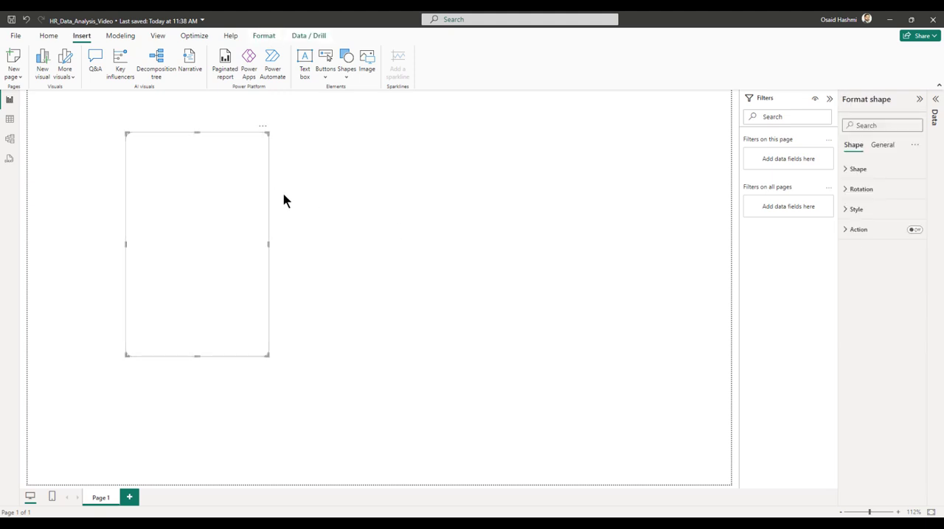
key(ctrl+c)
key(ctrl+v)
drag(253, 189, 401, 185)
key(ctrl+v)
drag(254, 197, 522, 190)
drag(484, 276, 264, 362)
Resize the copy beside the original rectangle to a height of 147 and a width of 395.
click(382, 244)
click(884, 146)
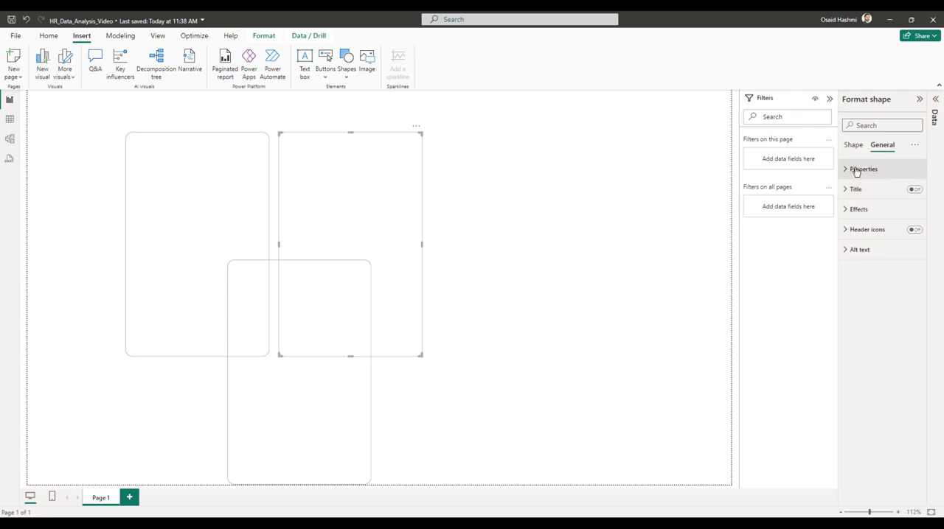
click(856, 170)
click(863, 281)
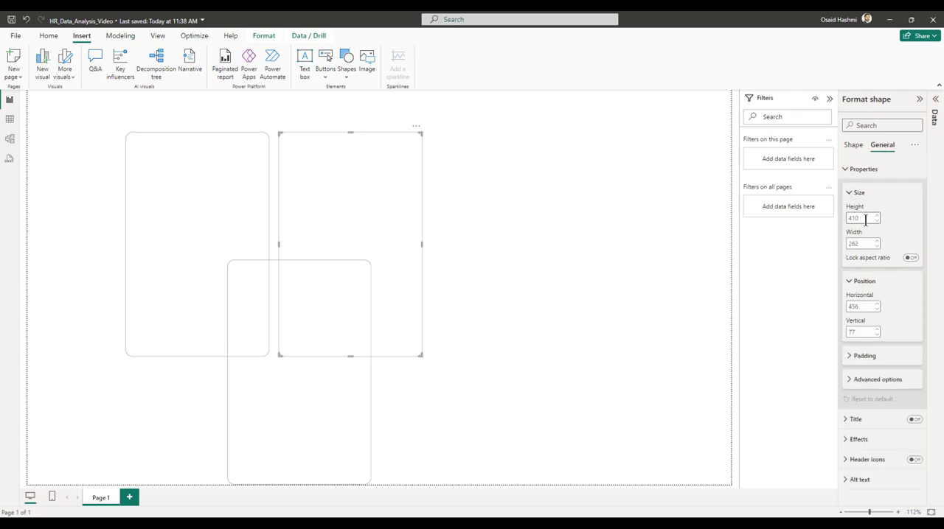
text(147)
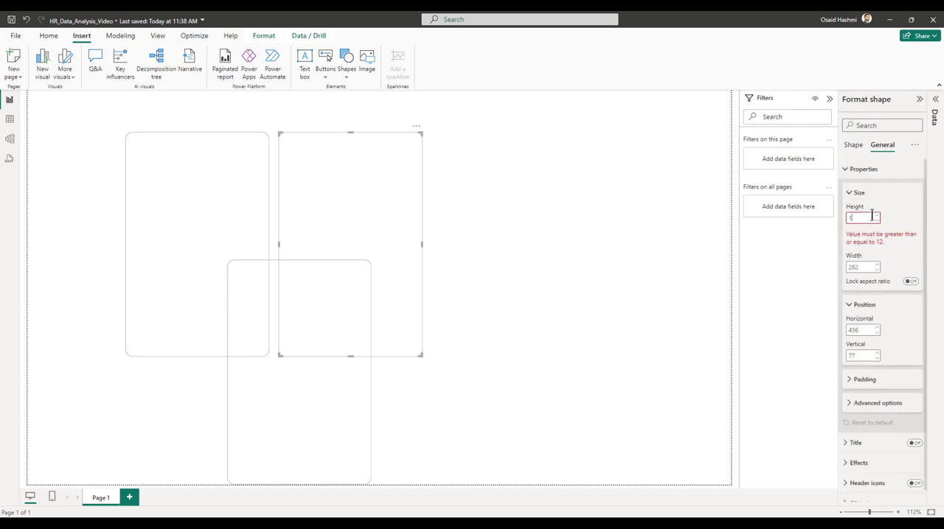
key(Tab)
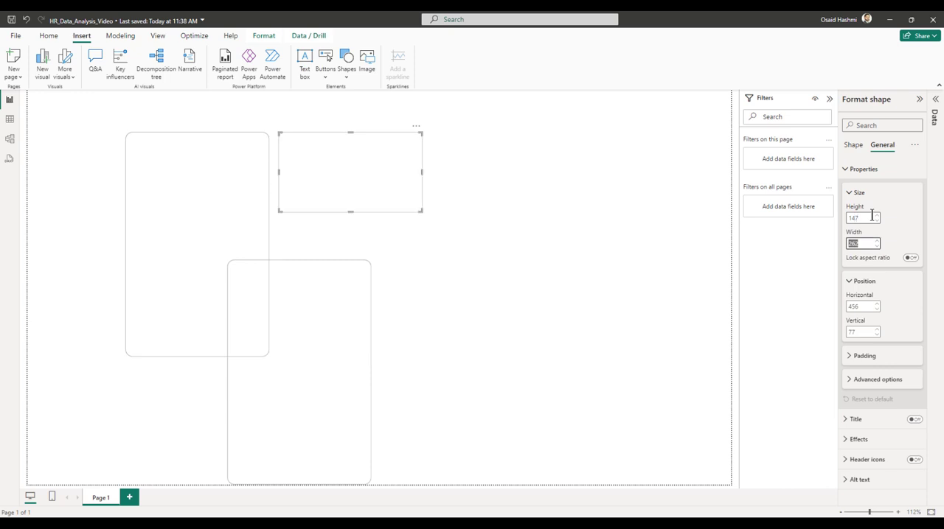
text(395)
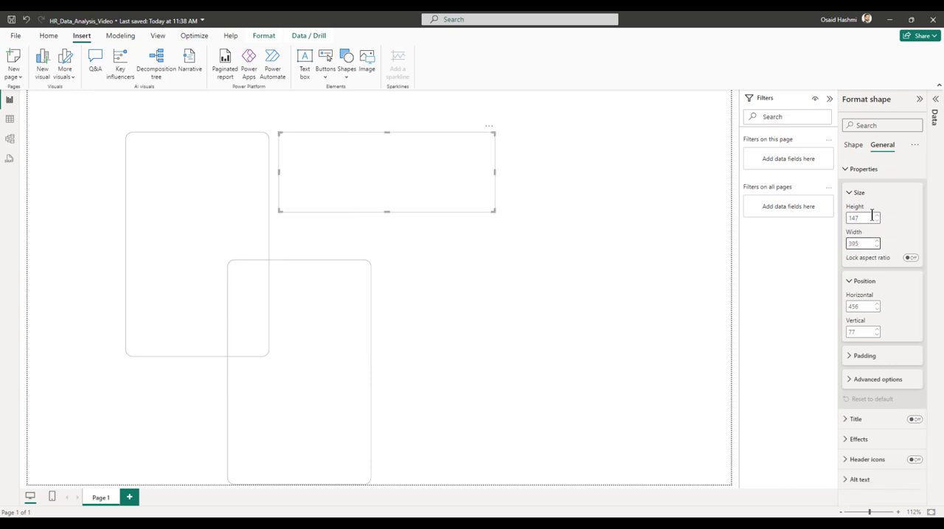
Position the 147 by 395 rectangle at horizontal 461 and vertical 78.
key(Tab)
key(Tab)
key(Tab)
key(Return)
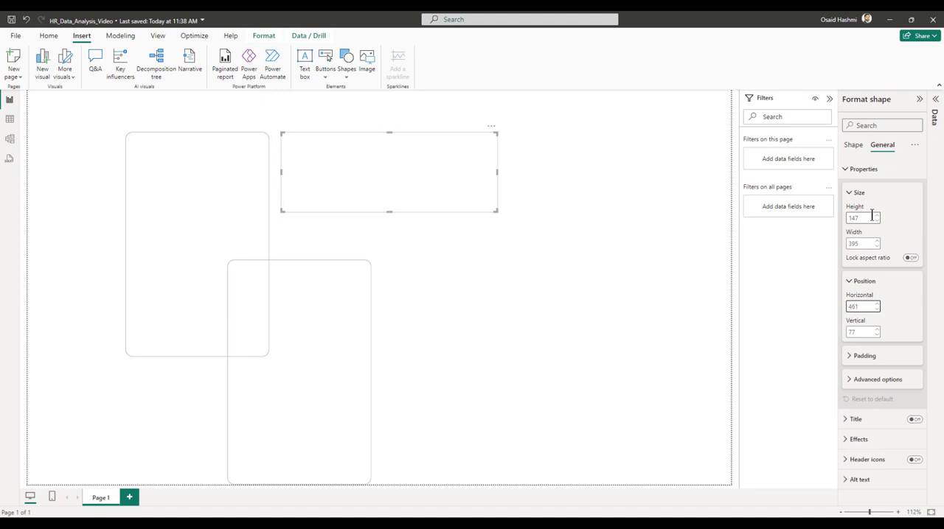
key(Tab)
key(Return)
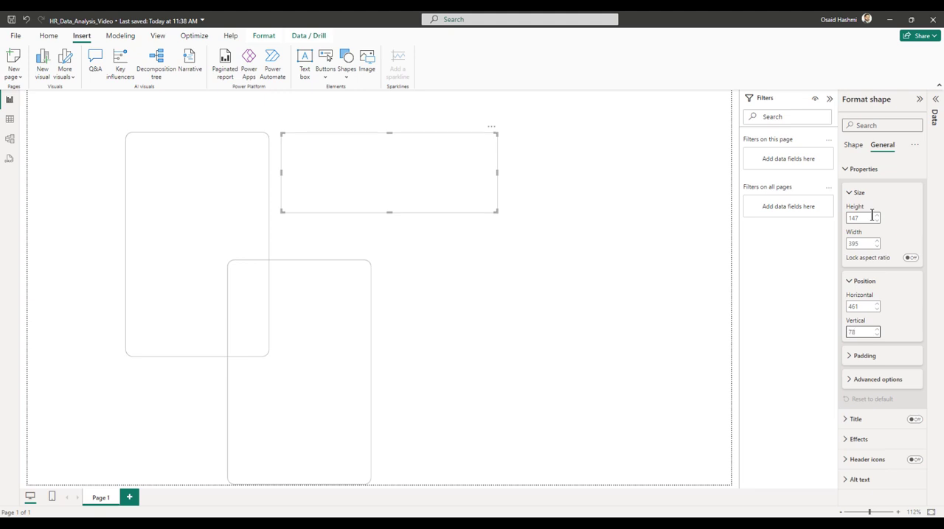
click(580, 273)
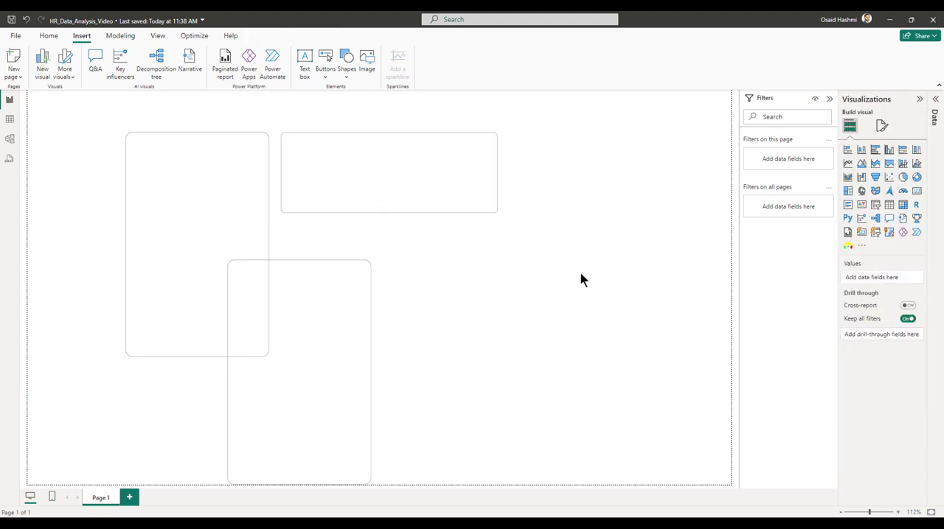
Duplicate the wide rectangle and place the copy beside it, near the page's right edge.
click(433, 211)
key(ctrl+c)
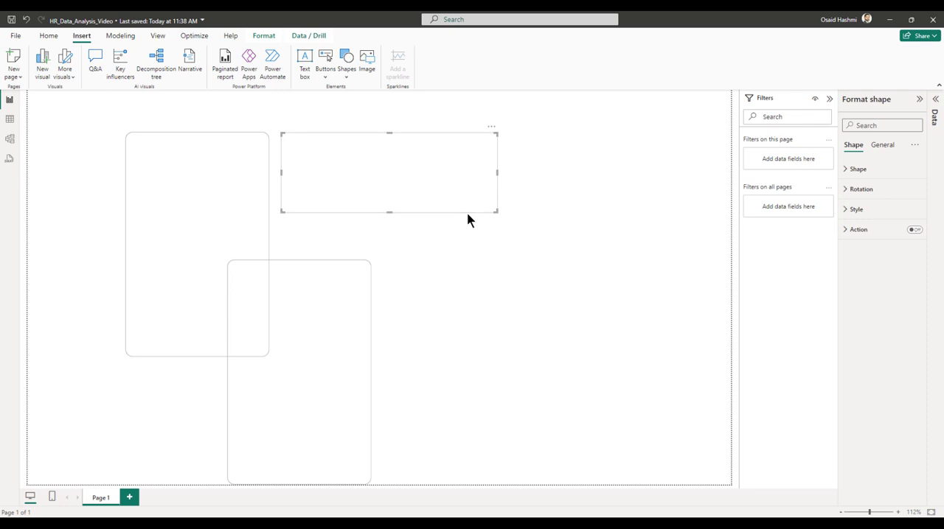
key(ctrl+v)
drag(455, 145, 673, 139)
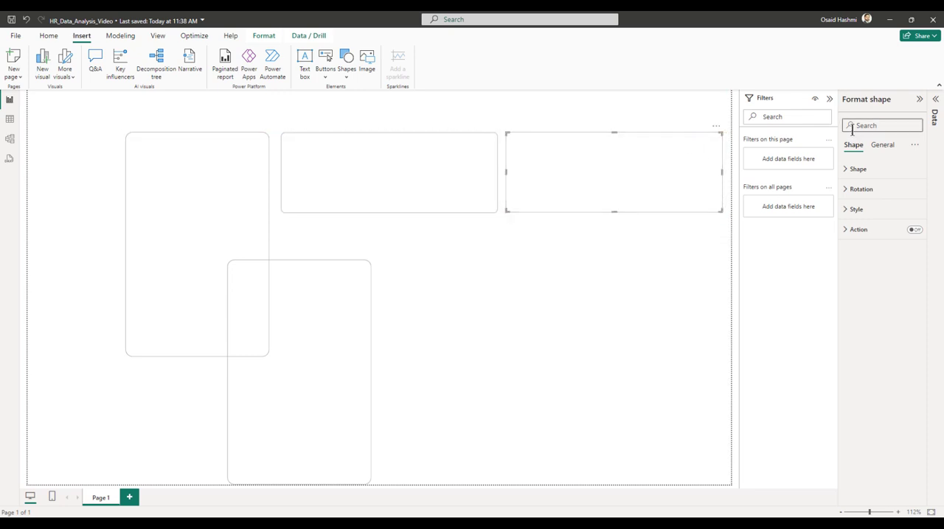
Resize the copied wide rectangle near the page's right edge to a height of 147 and a width of 395.
click(881, 145)
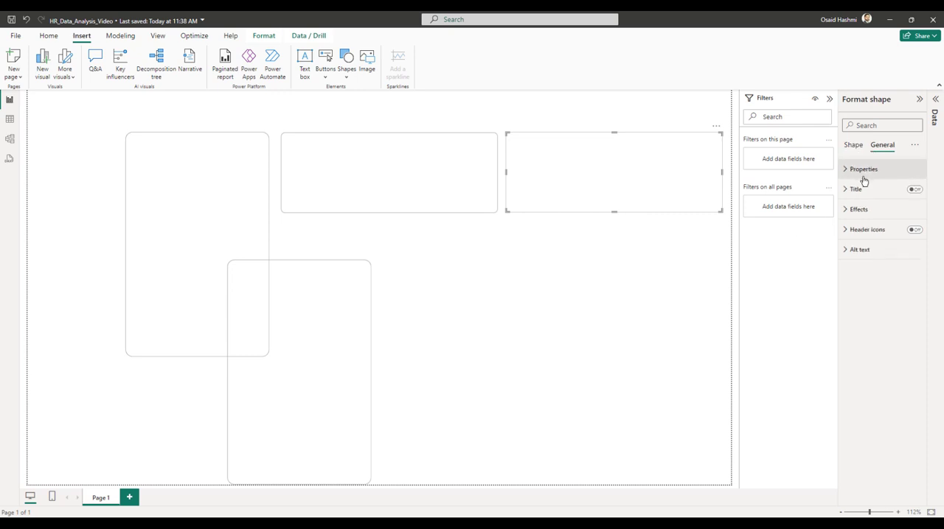
click(863, 169)
click(859, 281)
click(861, 218)
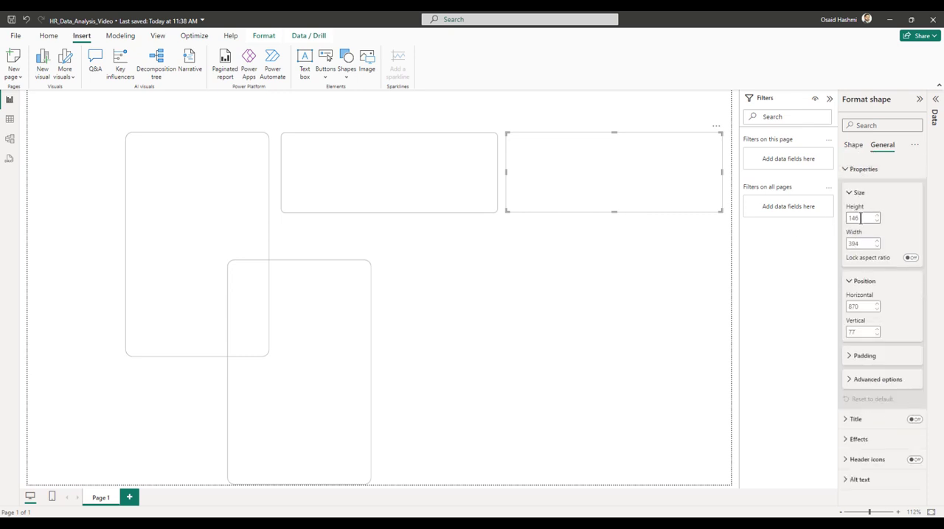
double_click(867, 217)
text(147)
key(Tab)
text(395)
Move the rightmost wide rectangle to horizontal position 872 and adjust its vertical position to match its neighbour.
key(Tab)
key(Tab)
key(Tab)
text(872)
key(Tab)
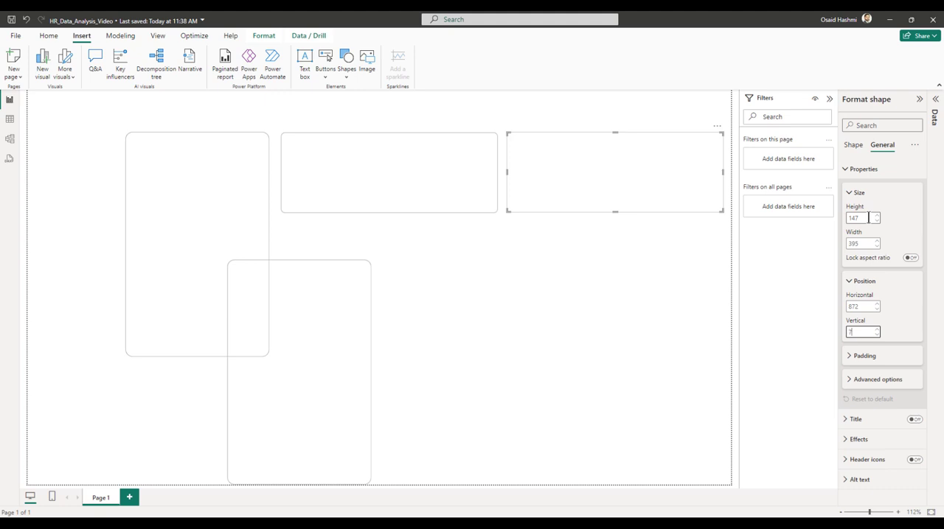
click(699, 422)
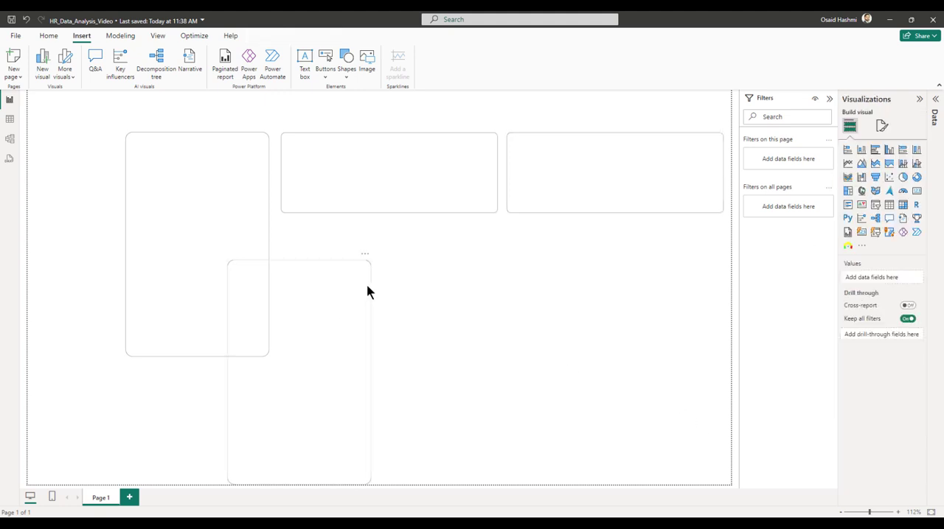
Place the lower tall rectangle beneath the two wide ones, spanning both widths and ending level with the left tall rectangle.
drag(389, 293, 421, 248)
drag(425, 334, 721, 332)
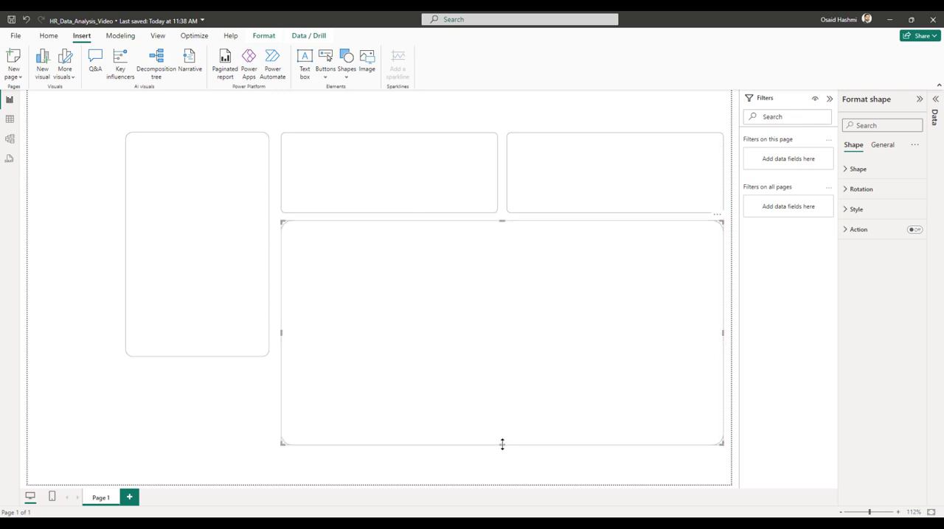
drag(502, 444, 385, 439)
Duplicate the large rectangle toward the lower left of the page and resize the copy to a height of 214 and a width of 678.
click(478, 391)
click(545, 355)
click(879, 147)
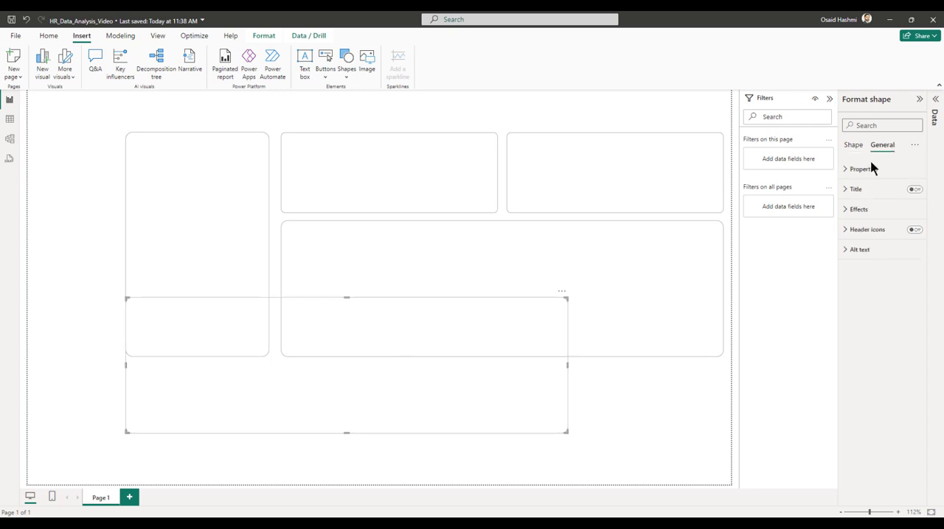
click(864, 168)
click(859, 284)
click(858, 219)
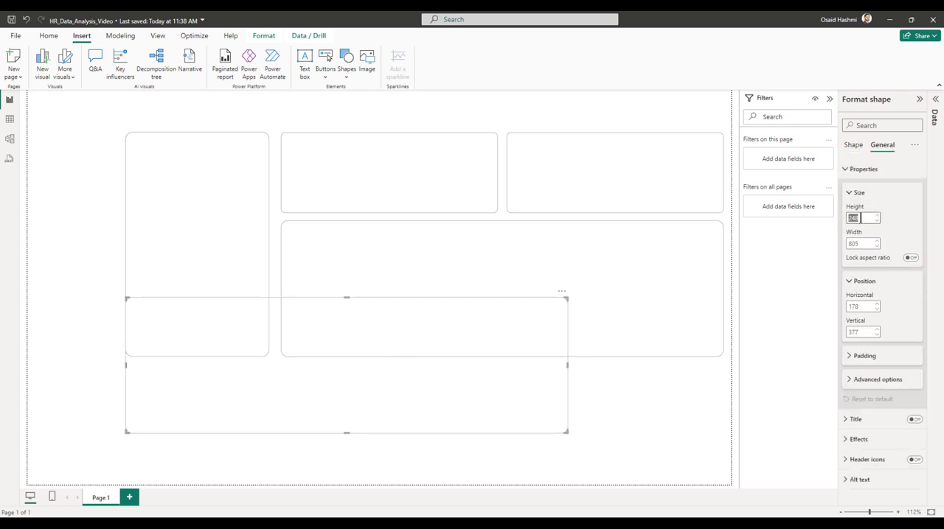
text(214)
key(Tab)
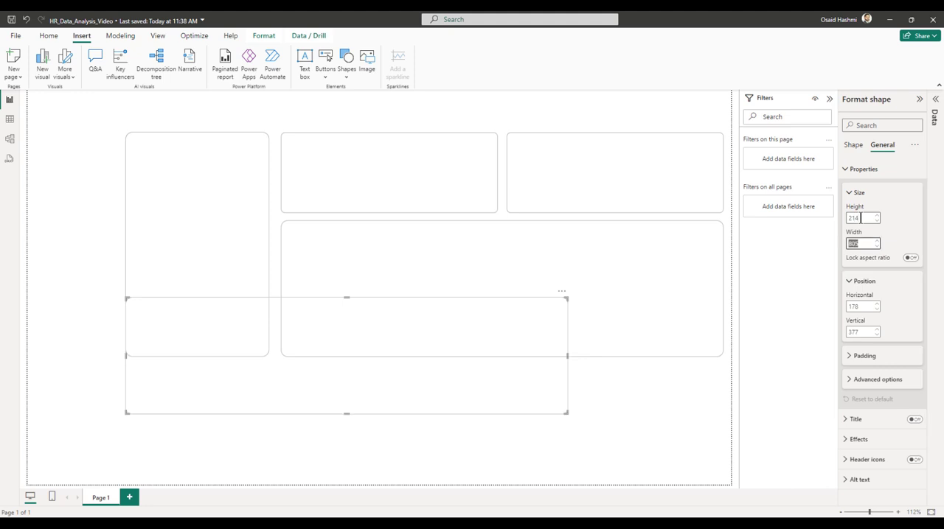
text(678)
Position the 214 by 678 rectangle just below the tall rectangle, aligned with its left edge.
key(Tab)
key(Tab)
key(Tab)
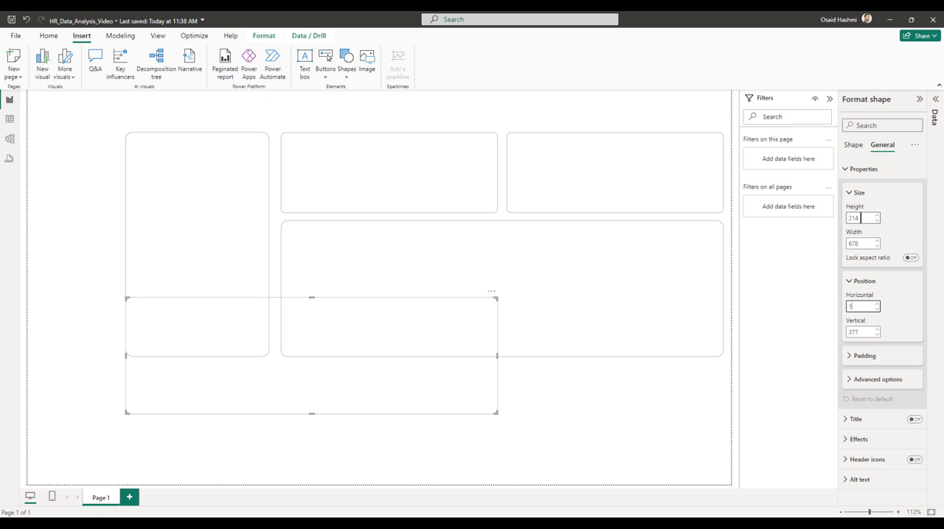
key(Tab)
key(Return)
click(552, 434)
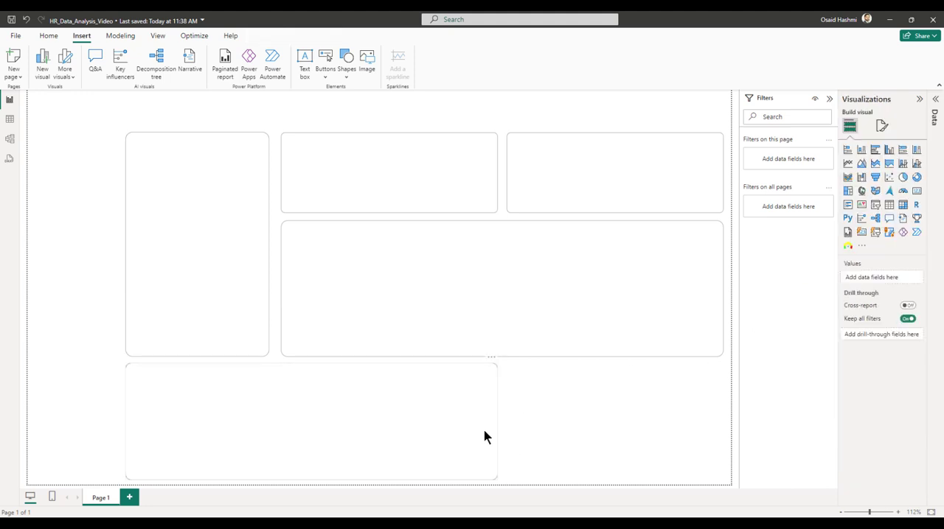
Duplicate the lower-left rectangle and fit the copy into the space beside it, matching the width of the upper-right rectangle.
click(494, 437)
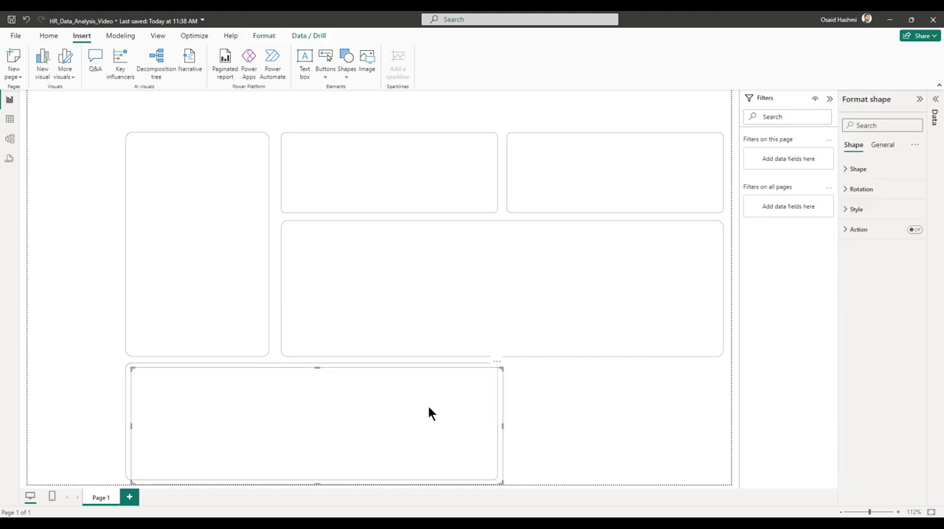
drag(426, 410, 639, 403)
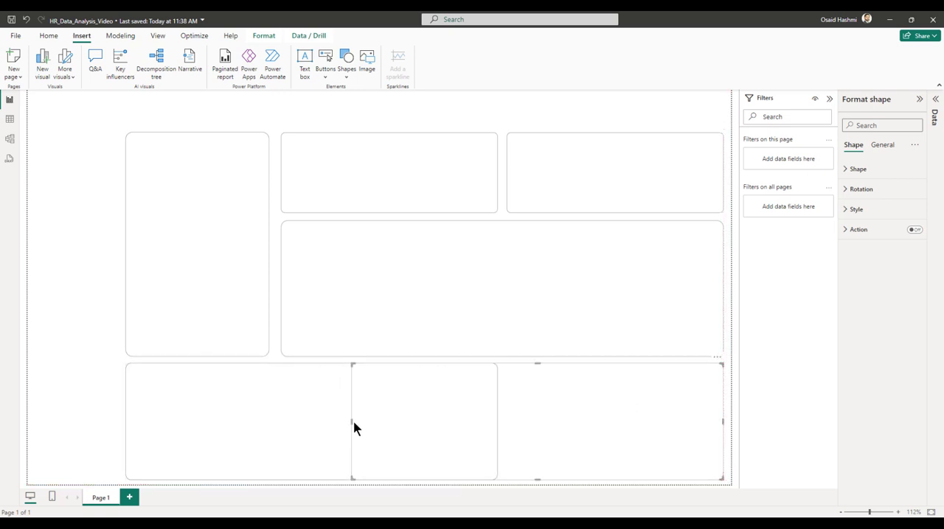
drag(352, 421, 510, 422)
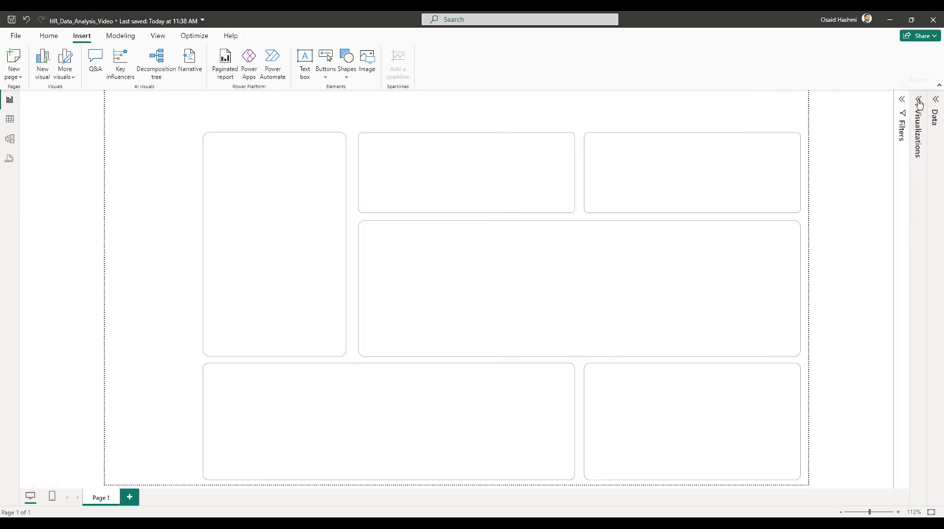
Add a slicer to the page using the Year field from the Calendar table.
click(919, 100)
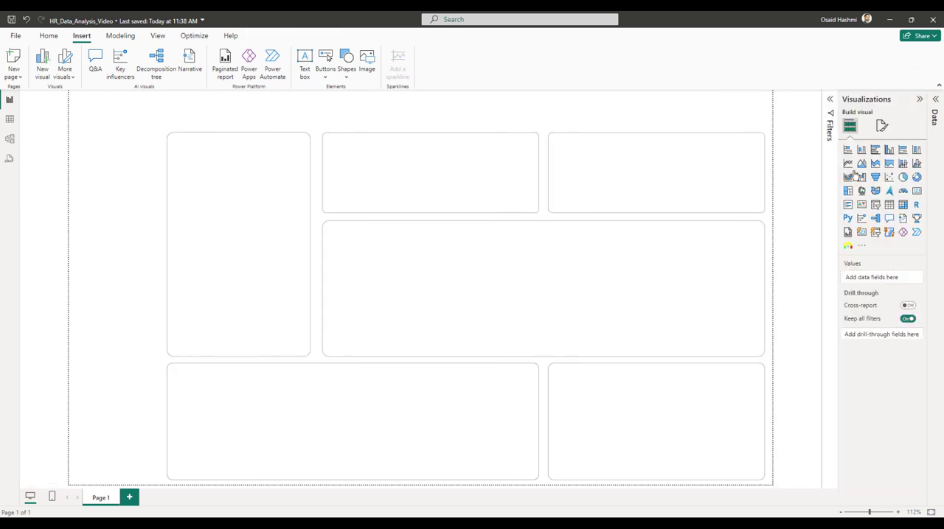
click(875, 206)
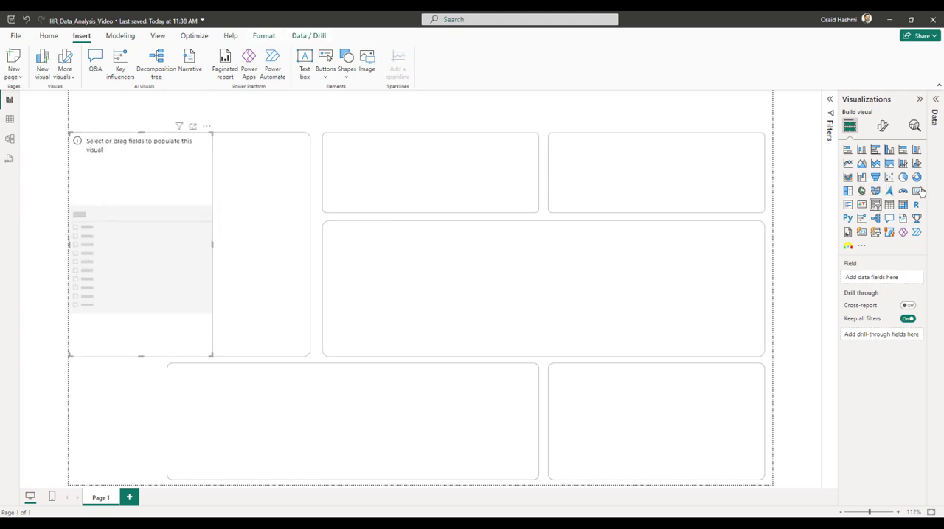
click(935, 114)
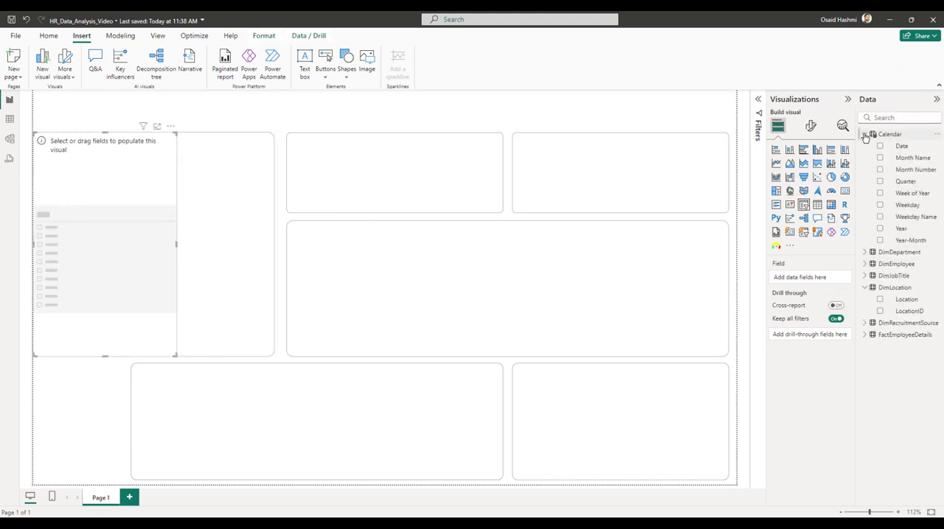
click(865, 134)
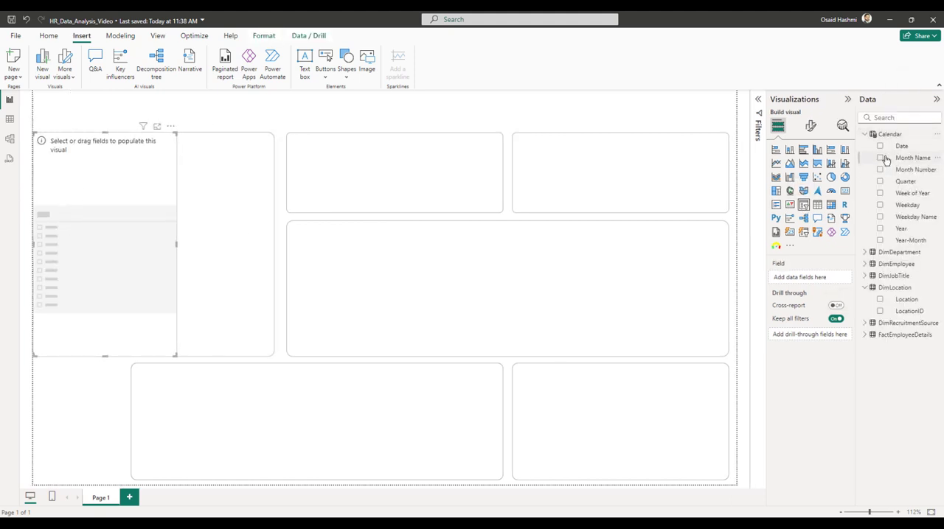
click(880, 231)
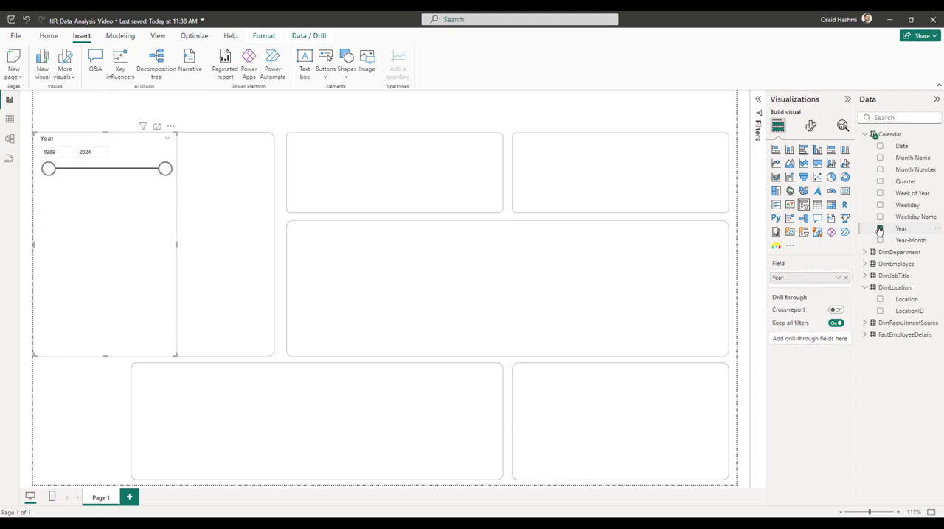
Set the Year slicer's style to Dropdown, turn on single select, and check its list of years.
click(810, 126)
click(790, 194)
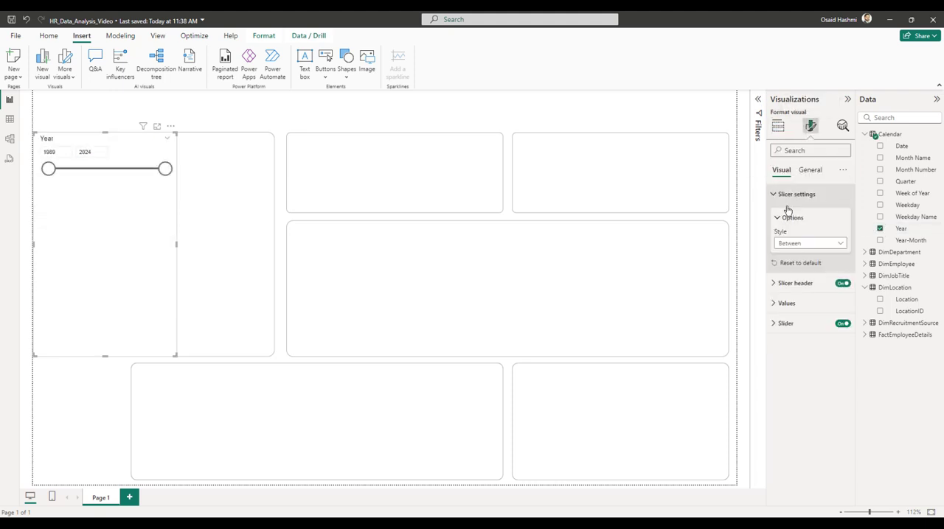
click(789, 245)
click(791, 275)
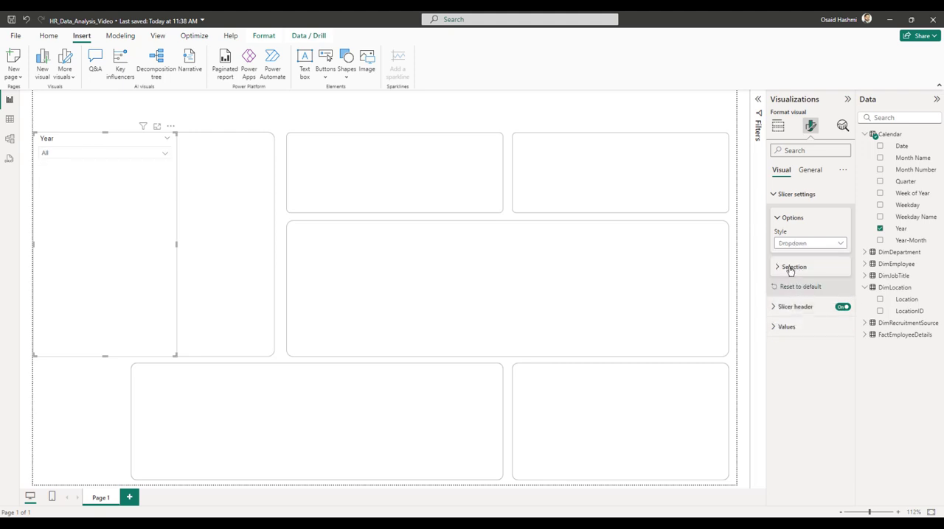
click(790, 269)
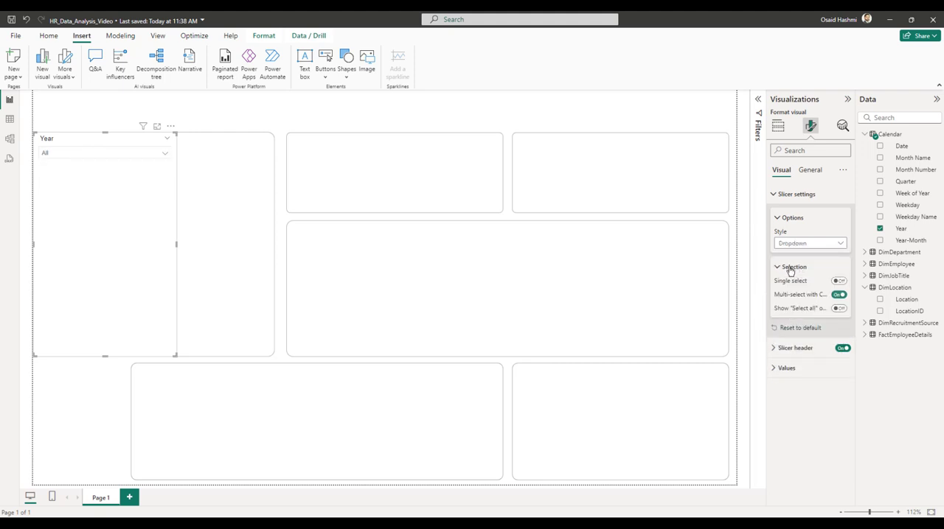
click(837, 282)
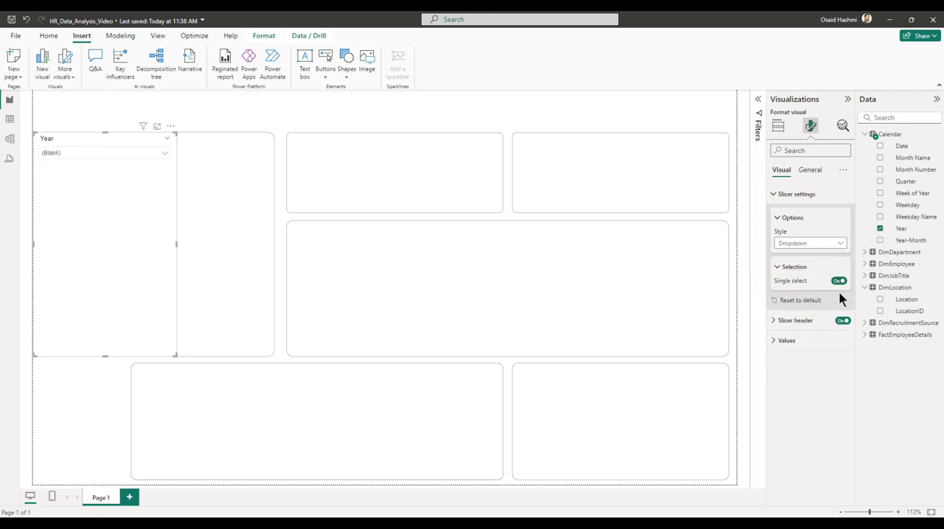
click(78, 154)
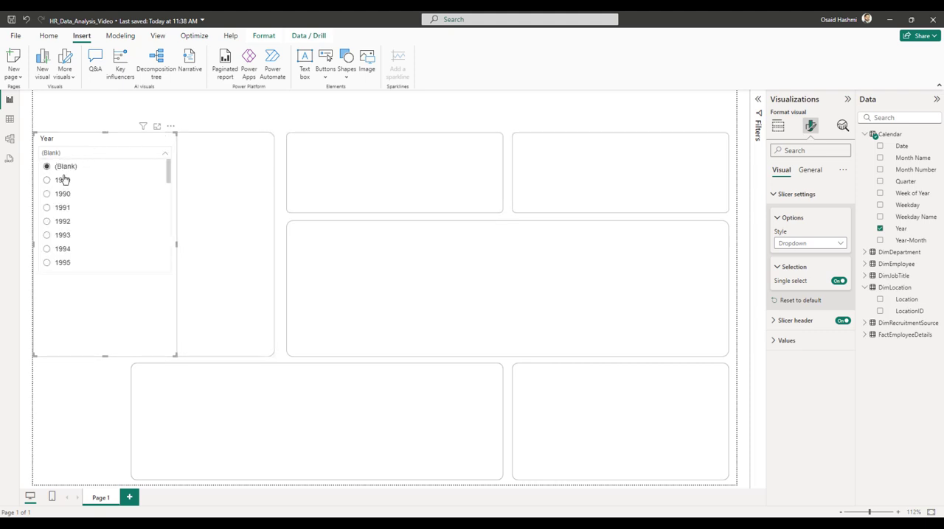
click(82, 122)
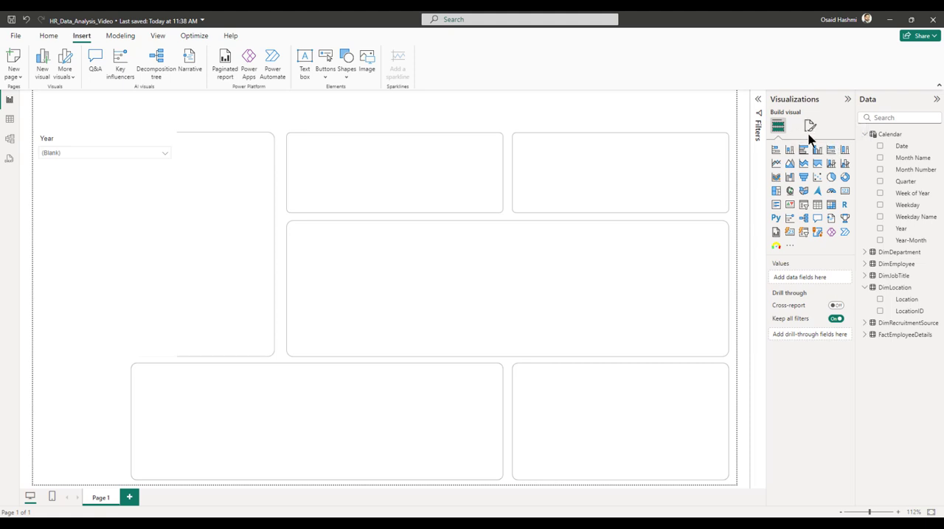
Resize the Year slicer to a height of 53 and a width of 152.
click(59, 143)
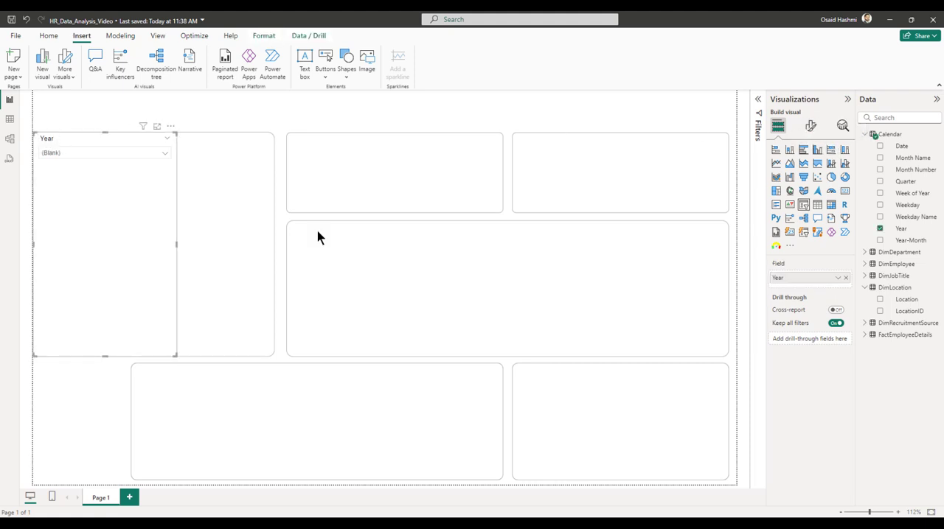
click(810, 126)
click(809, 170)
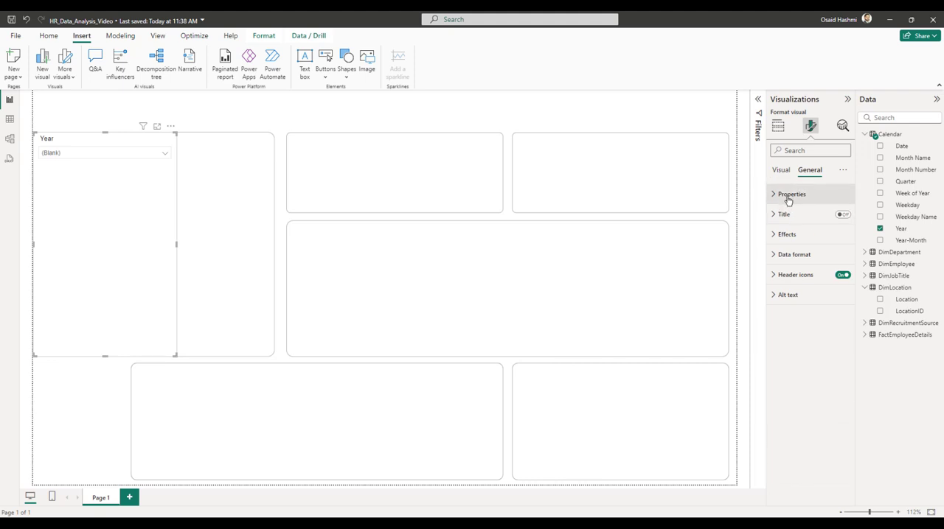
click(790, 195)
click(792, 307)
click(790, 245)
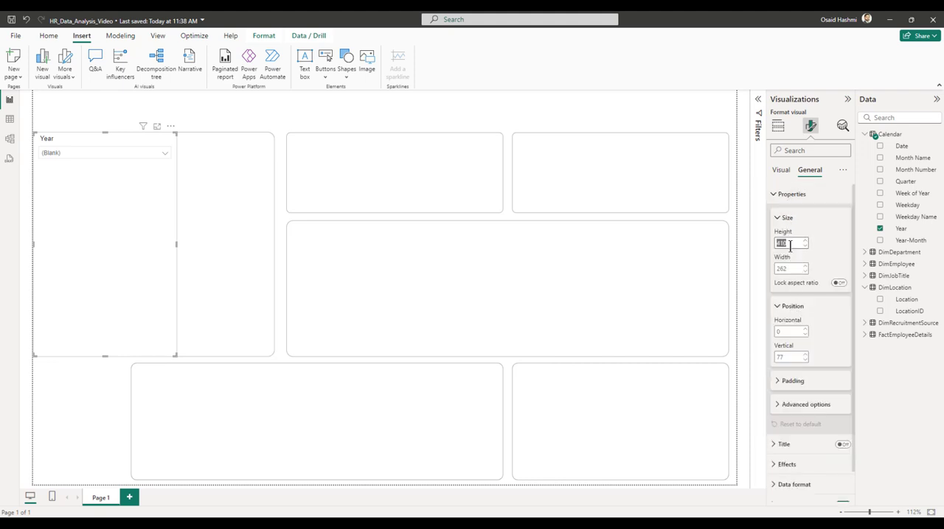
key(Tab)
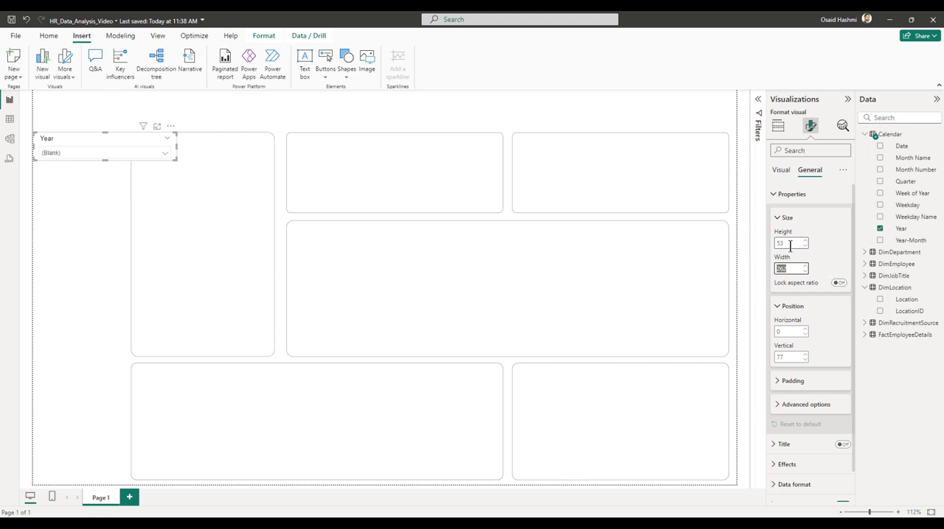
text(152)
Position the Year slicer at horizontal 7 and move it lower, beside the upper part of the tall rectangle.
key(Tab)
key(Tab)
key(Tab)
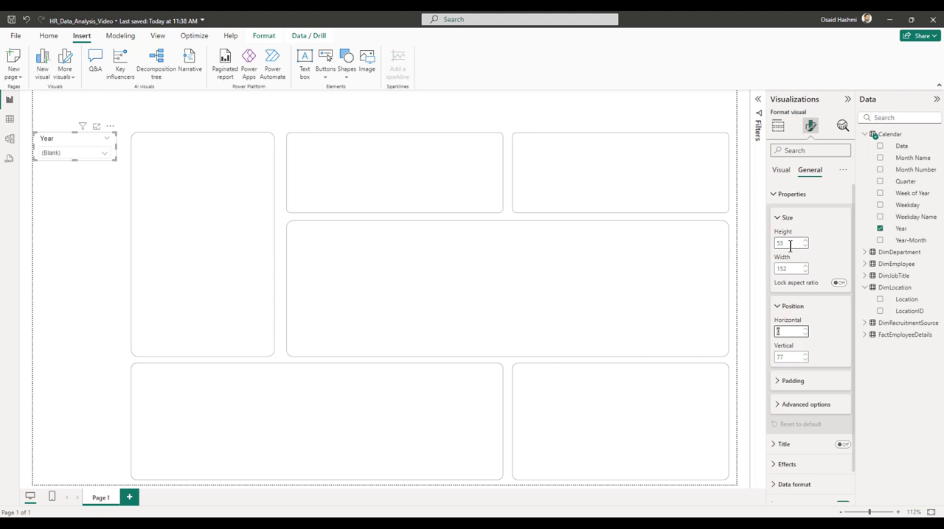
key(Return)
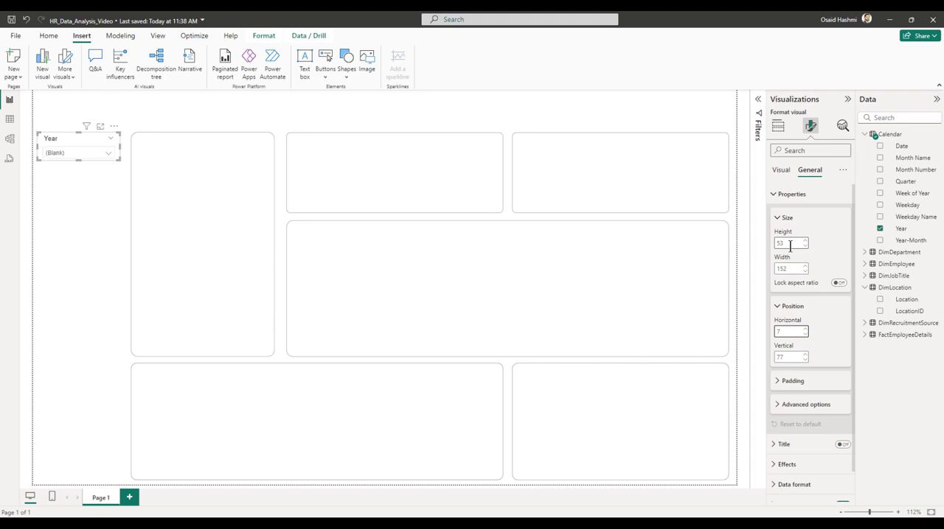
key(Tab)
key(Return)
Duplicate the Year slicer and place the copy directly below the original.
click(80, 165)
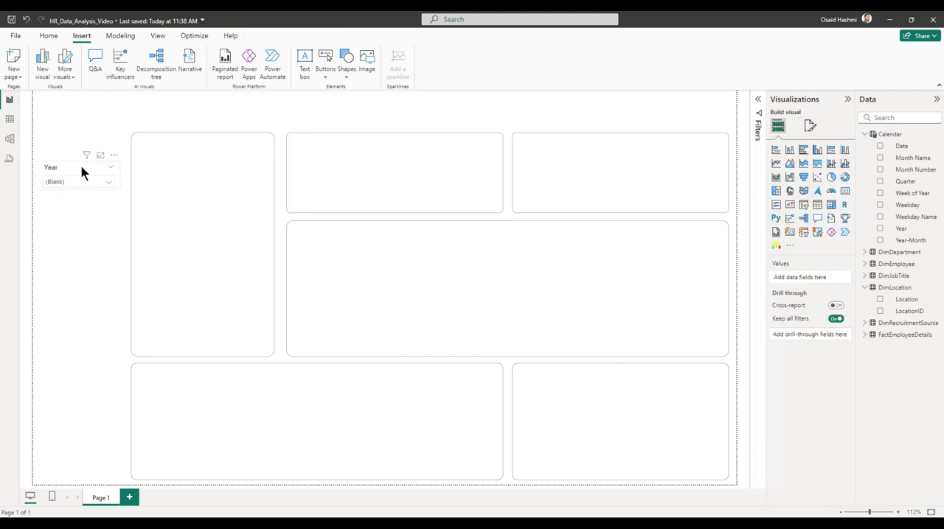
key(ctrl+c)
key(ctrl+v)
drag(80, 167, 67, 204)
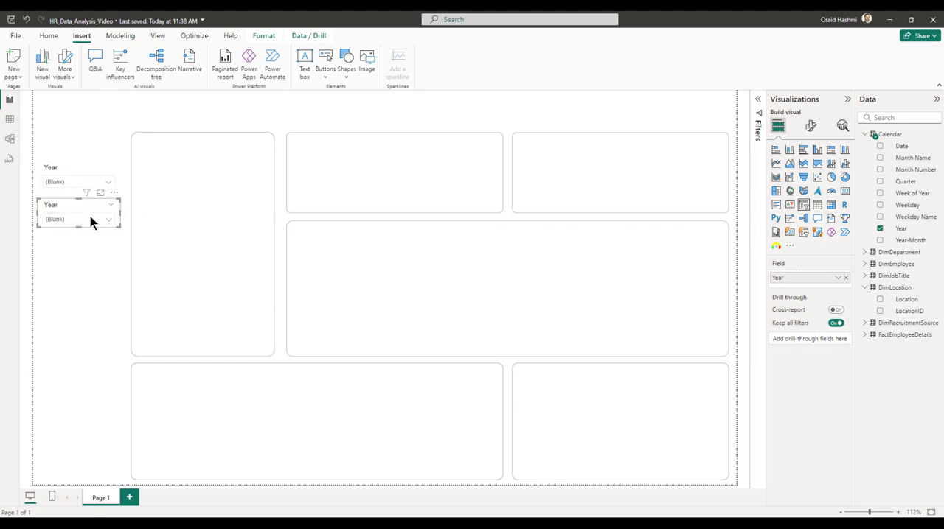
Replace the Year field in the copied slicer with Location from the DimLocation table.
click(880, 229)
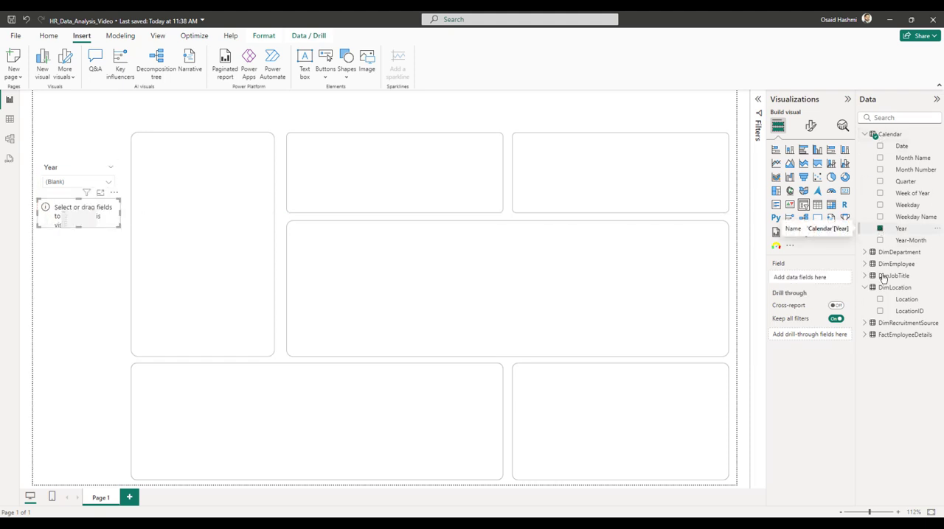
click(879, 299)
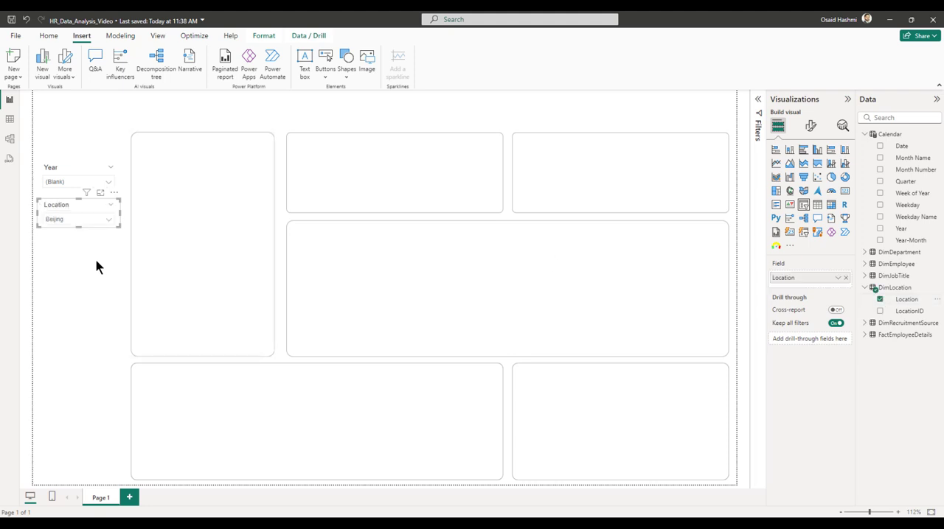
click(64, 221)
click(64, 222)
Turn off single select for the Location slicer and enable its Select all option, checking the resulting location list.
click(809, 125)
click(797, 213)
click(793, 212)
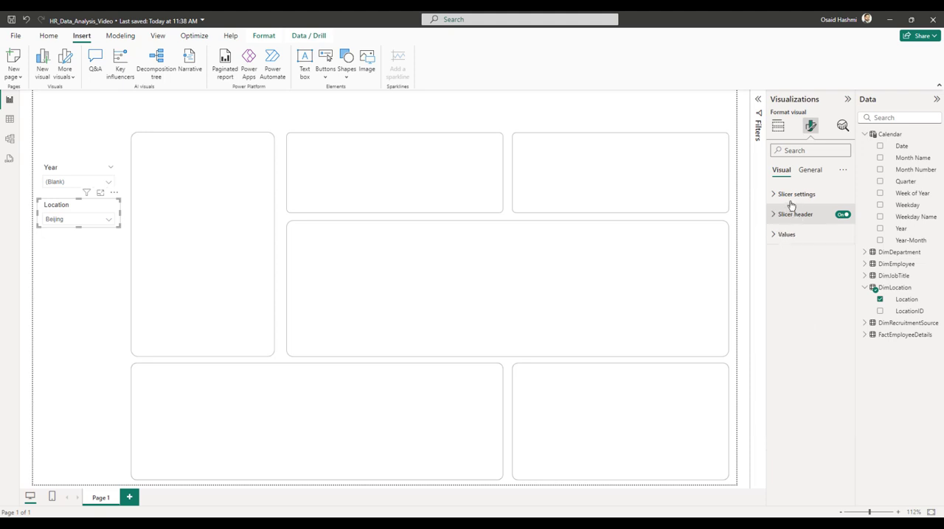
click(792, 195)
click(796, 267)
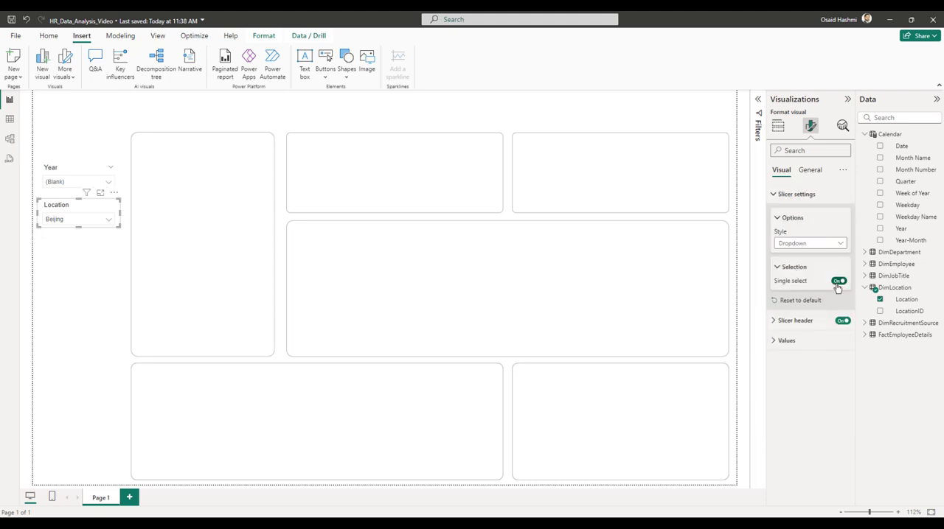
click(838, 282)
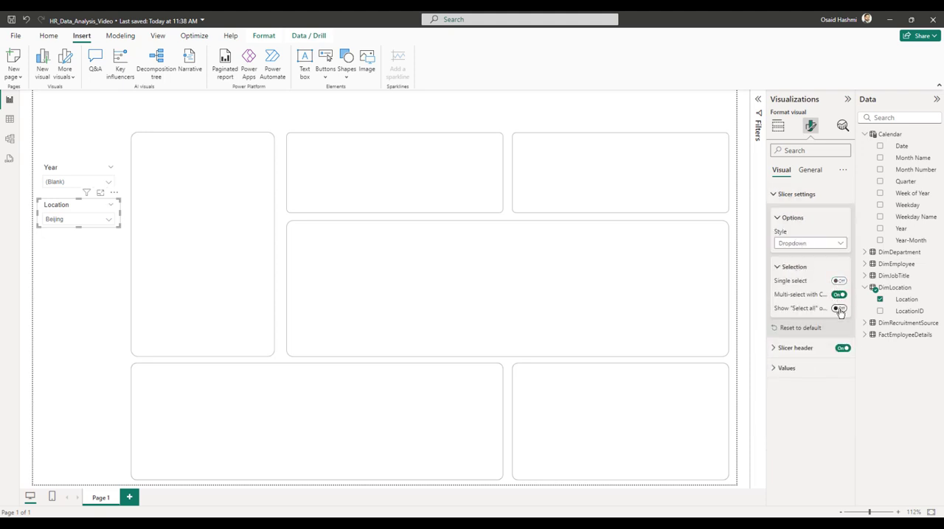
click(839, 309)
click(65, 219)
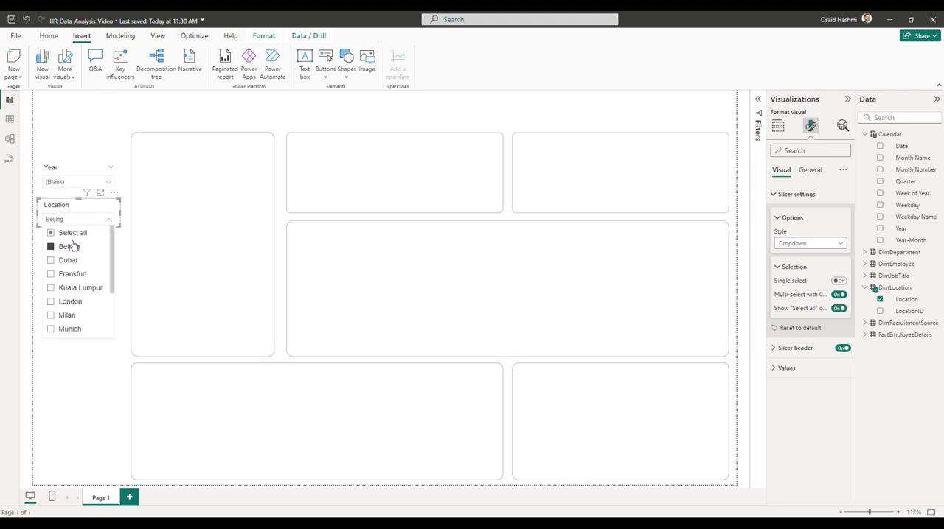
click(80, 364)
Add the Calendar table's Year field as a filter on all pages and set it to basic filtering.
click(74, 182)
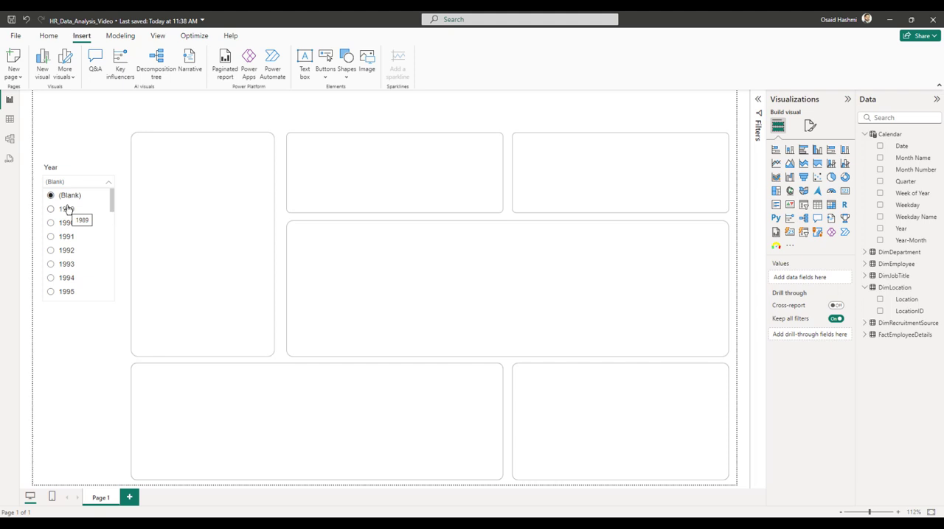
click(758, 99)
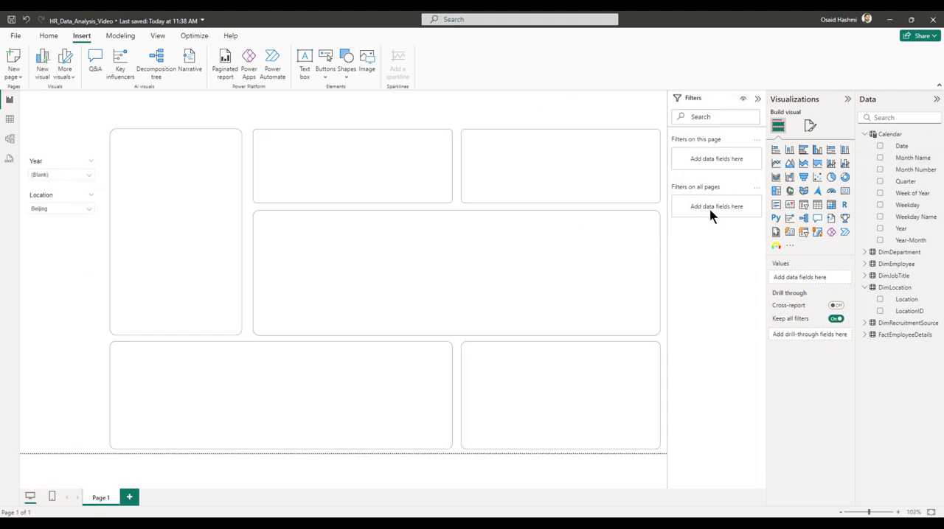
drag(901, 230, 708, 212)
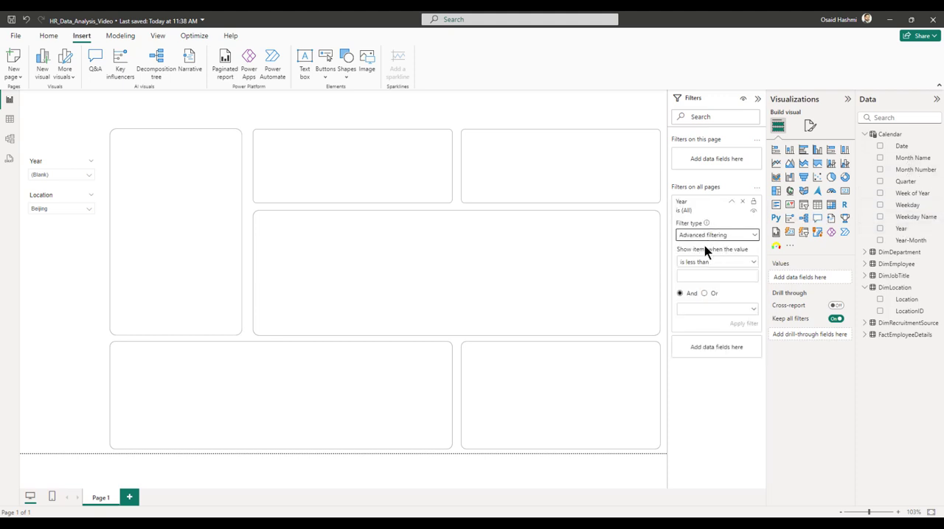
click(703, 236)
click(698, 261)
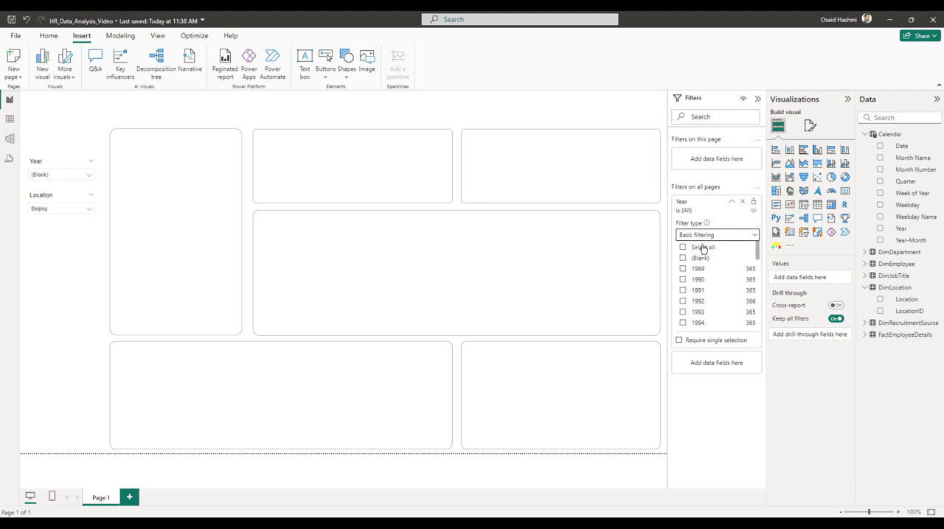
Limit the all-pages Year filter to 2020, 2021, 2022, 2023 and 2024.
scroll(742, 270, down, 9)
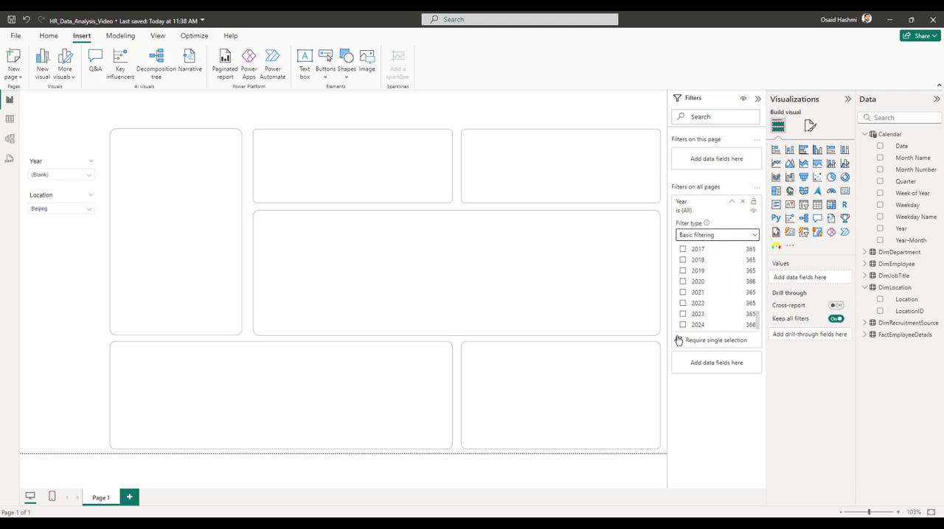
click(683, 272)
click(683, 271)
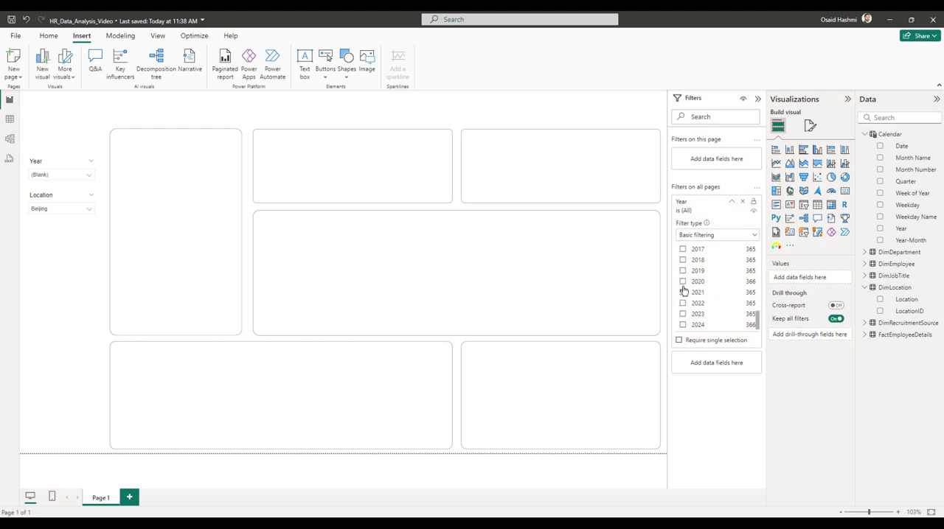
click(683, 282)
click(683, 292)
click(683, 303)
click(683, 314)
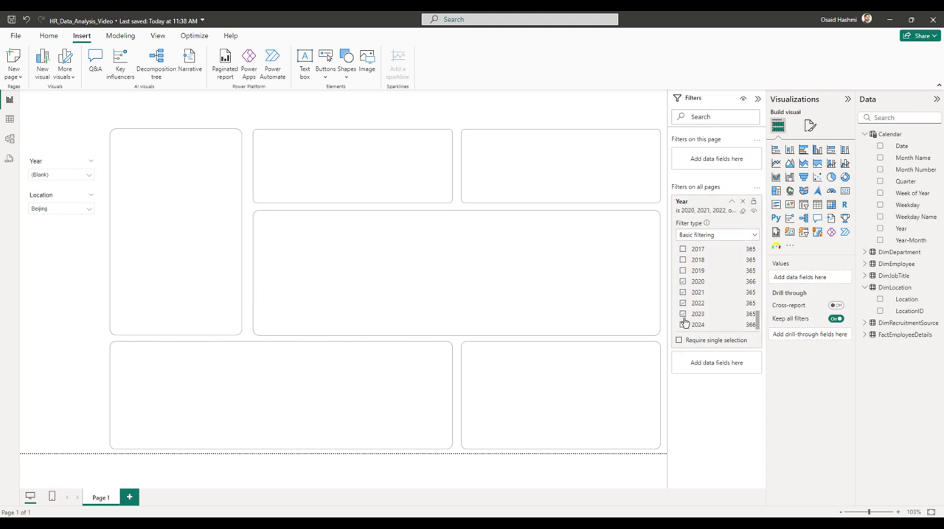
click(682, 325)
Review the years offered by the Year slicer.
click(47, 175)
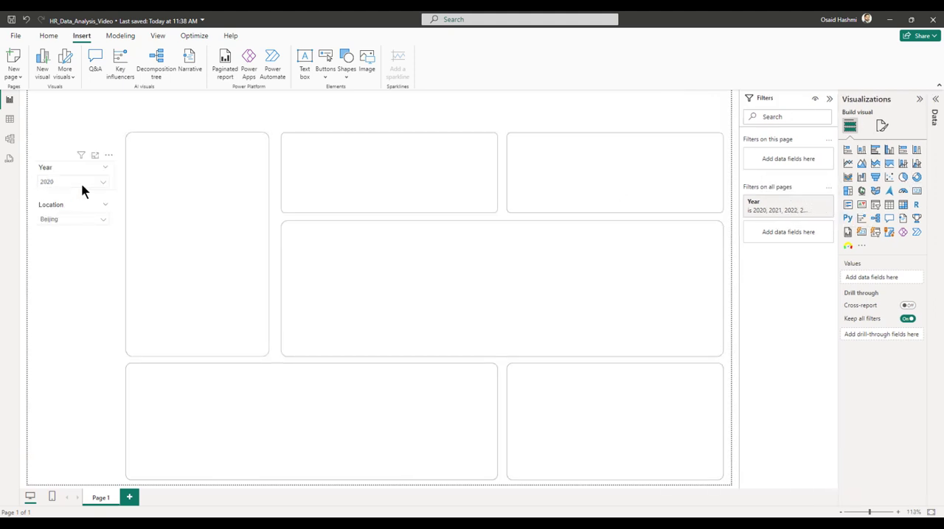
click(59, 184)
click(77, 343)
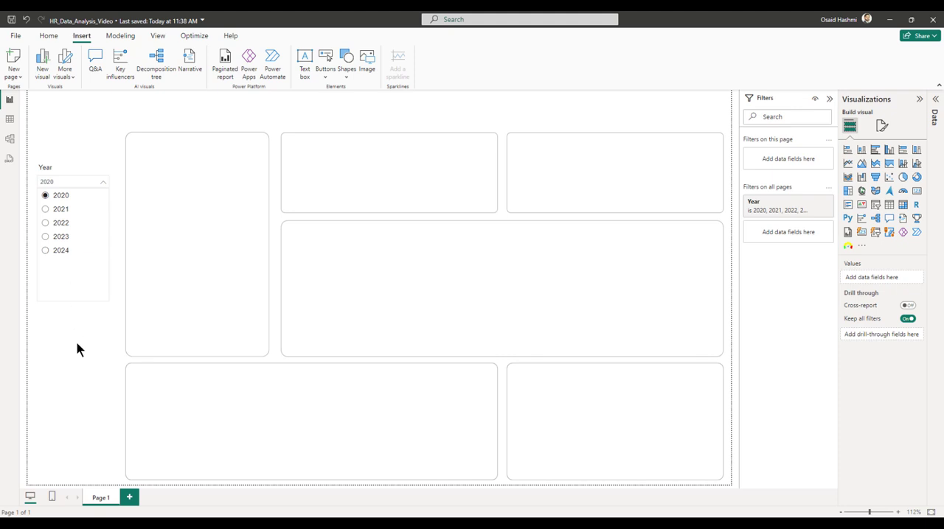
Insert a text box and shape it into a wide, shallow title area above the upper rounded rectangles.
click(919, 98)
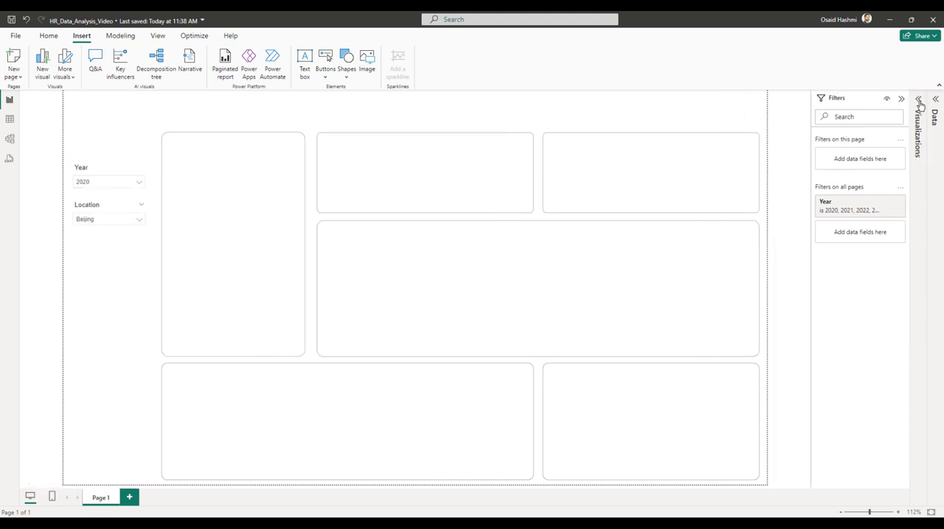
click(304, 59)
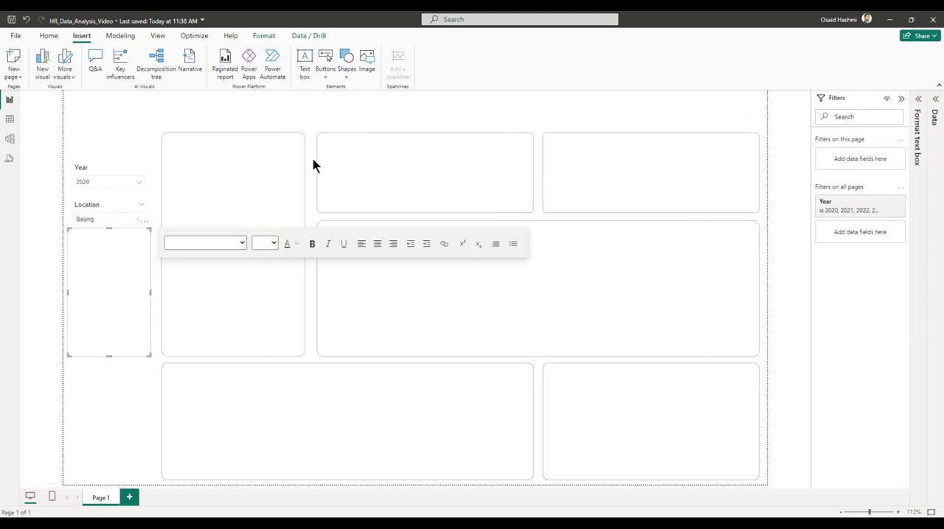
drag(148, 229, 248, 95)
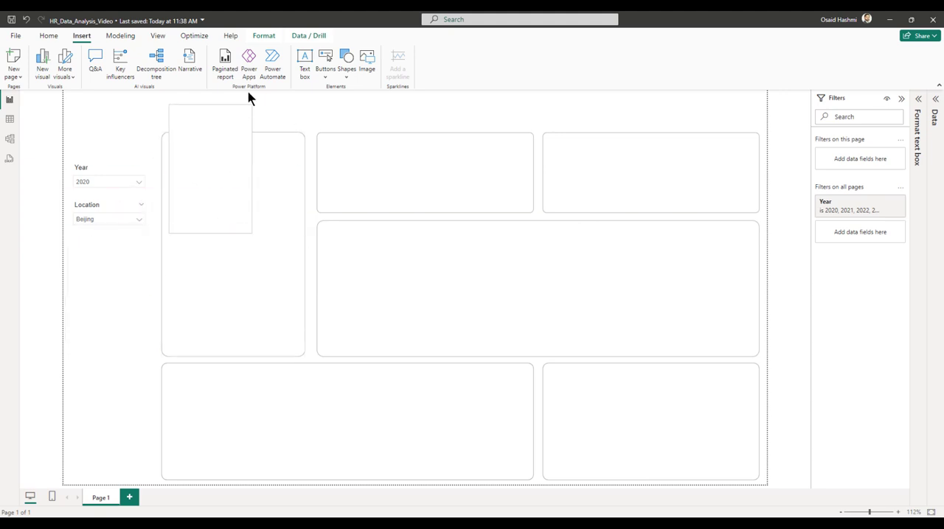
drag(252, 160, 514, 163)
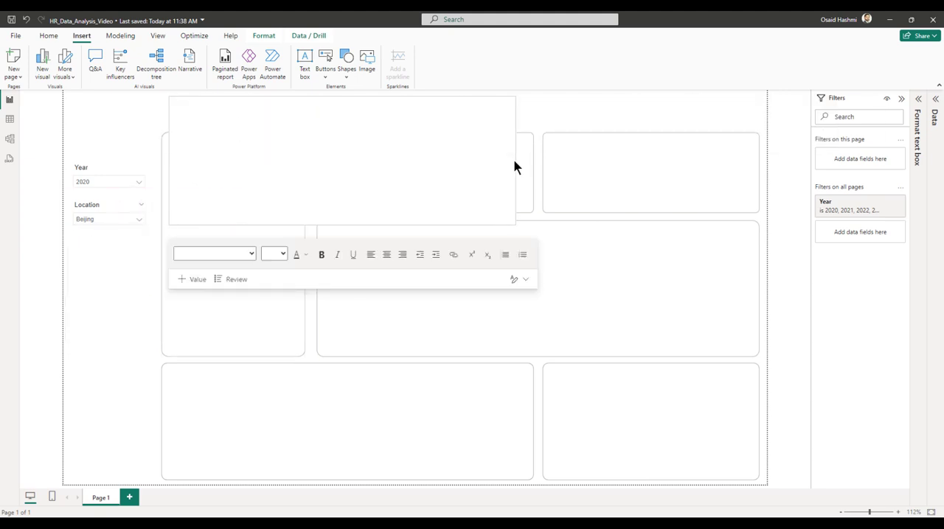
drag(341, 223, 341, 125)
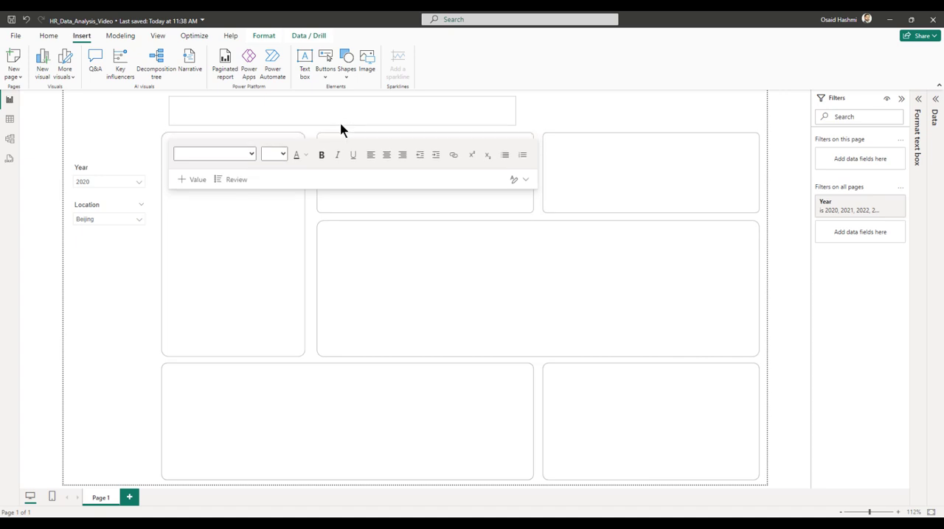
Enter "Executive Summary" in the title text box and format it as 20-point bold text.
click(241, 114)
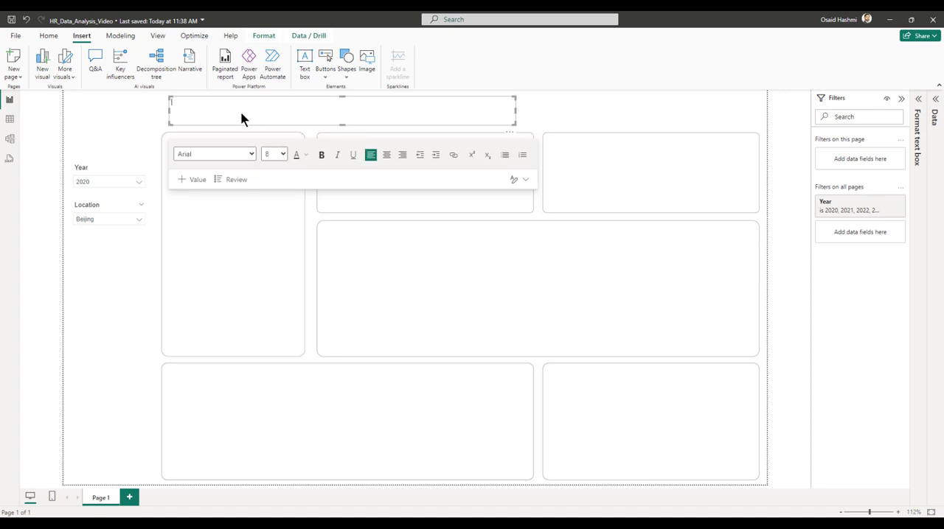
text(Executive Summary)
key(ctrl+a)
click(282, 154)
click(270, 292)
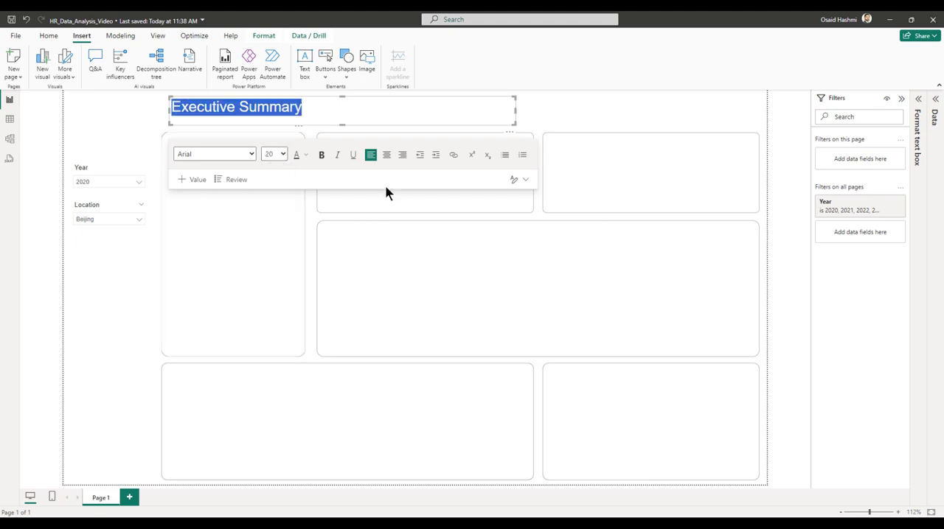
click(553, 110)
Set the title text box's height to 42 and width to 581.
click(362, 111)
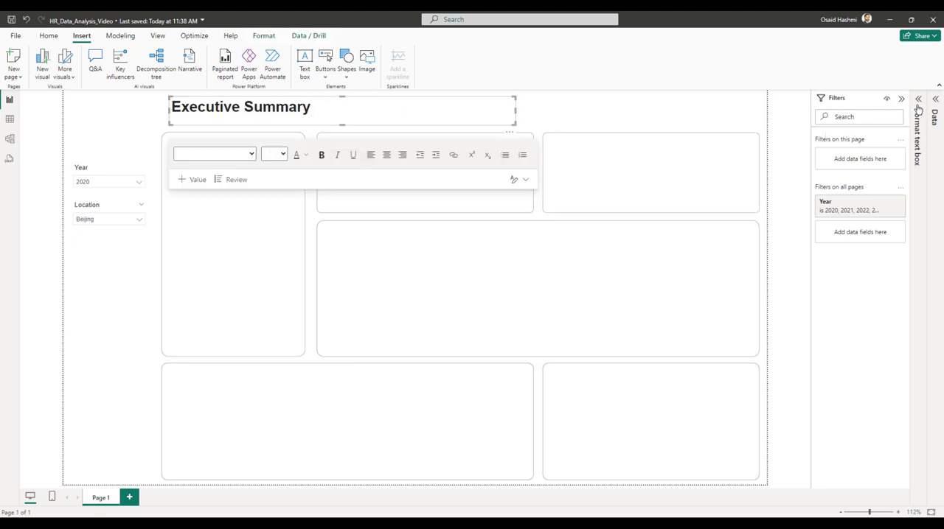
click(917, 136)
click(862, 169)
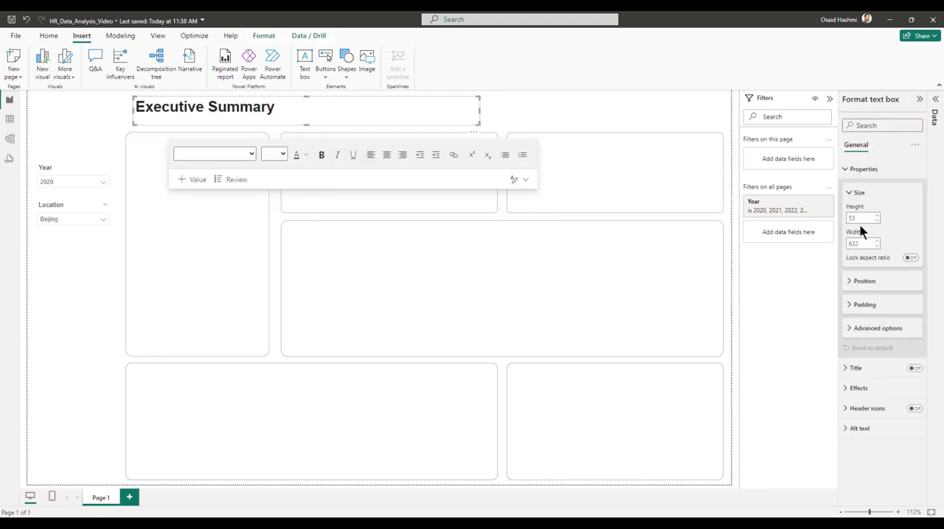
click(862, 281)
click(861, 218)
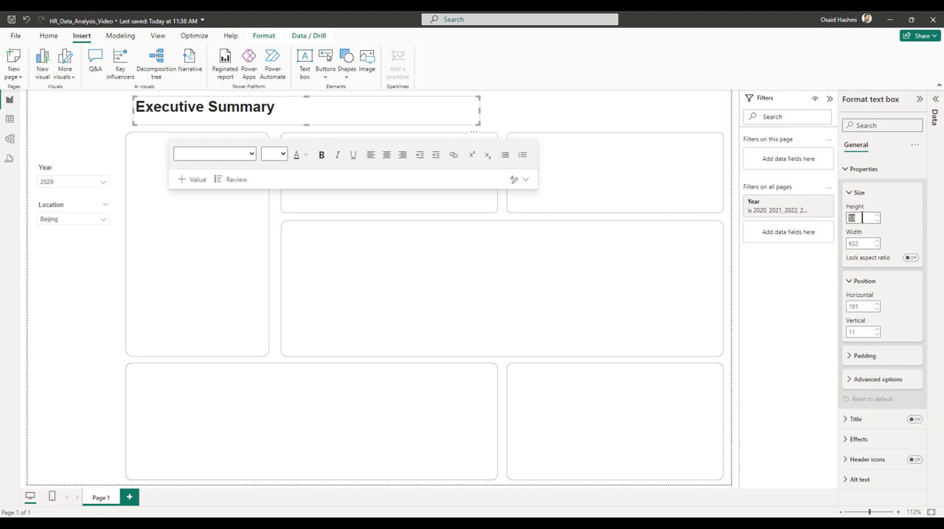
text(42)
key(Tab)
text(5)
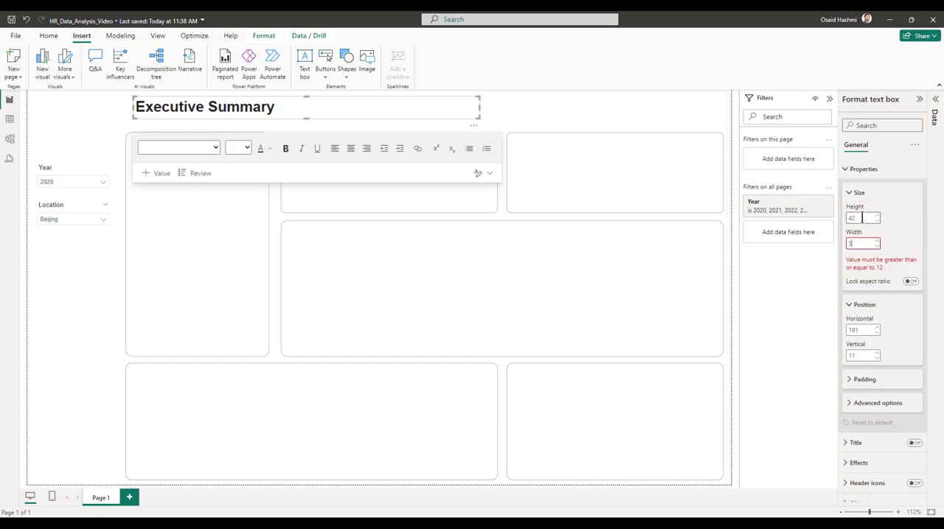
text(81)
key(Tab)
key(Tab)
key(Tab)
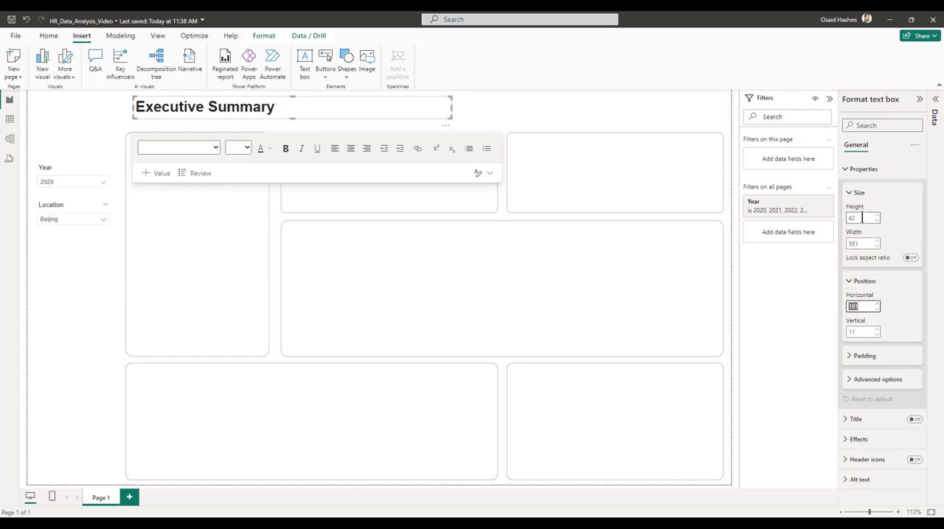
Position the title text box at horizontal 184 and vertical 16.
text(42)
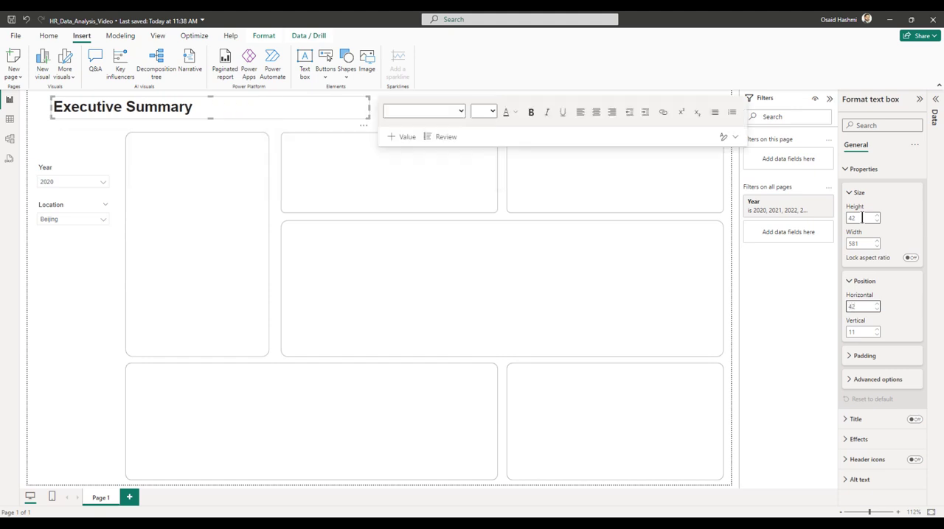
key(BackSpace)
key(BackSpace)
text(18)
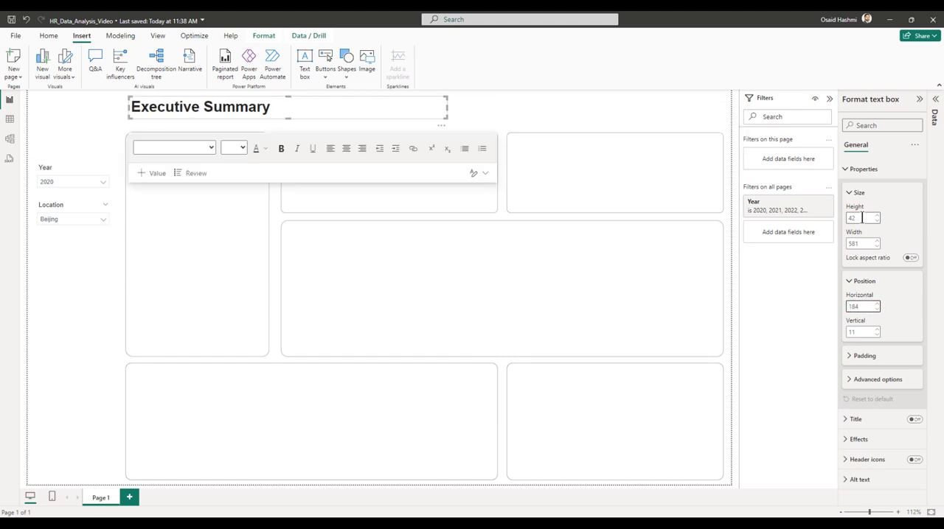
key(Tab)
text(16)
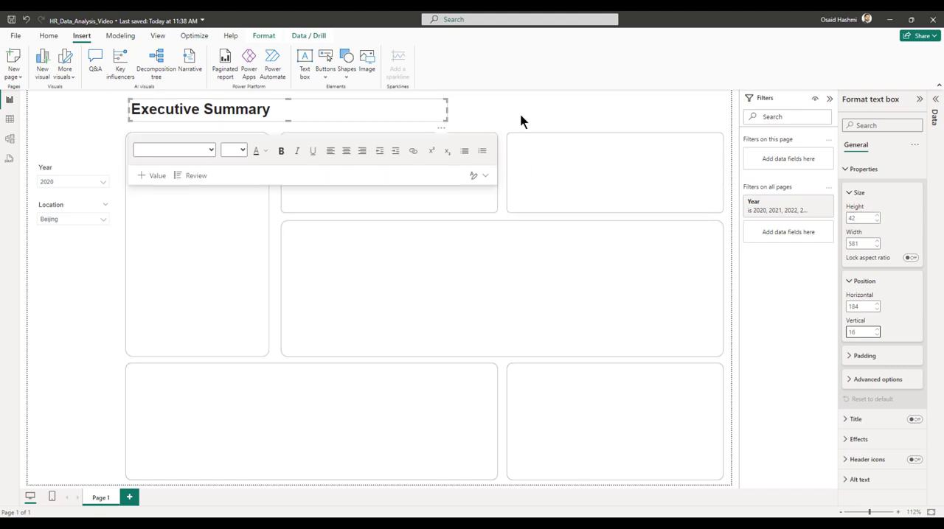
click(520, 120)
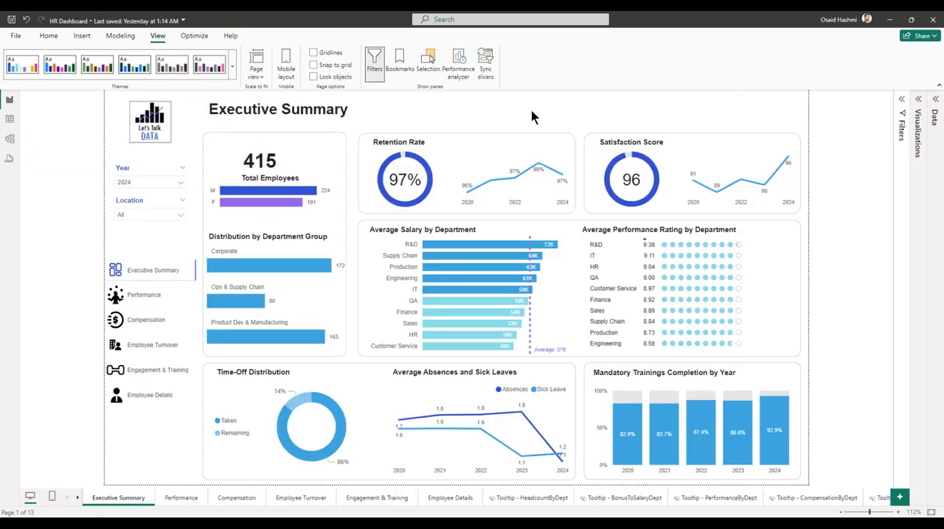
Switch to the finished HR Dashboard report and examine the card, label and gender bar chart that make up its Total Employees section.
click(278, 168)
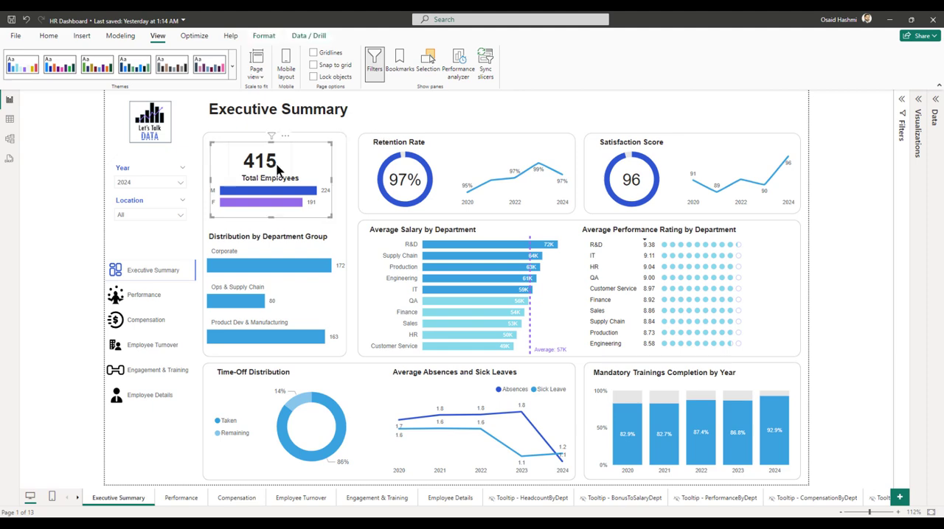
click(276, 171)
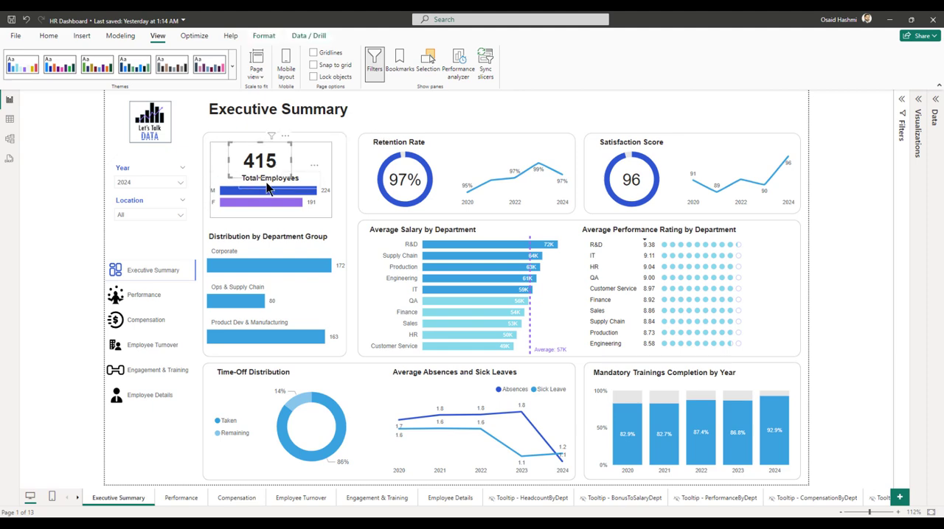
click(266, 182)
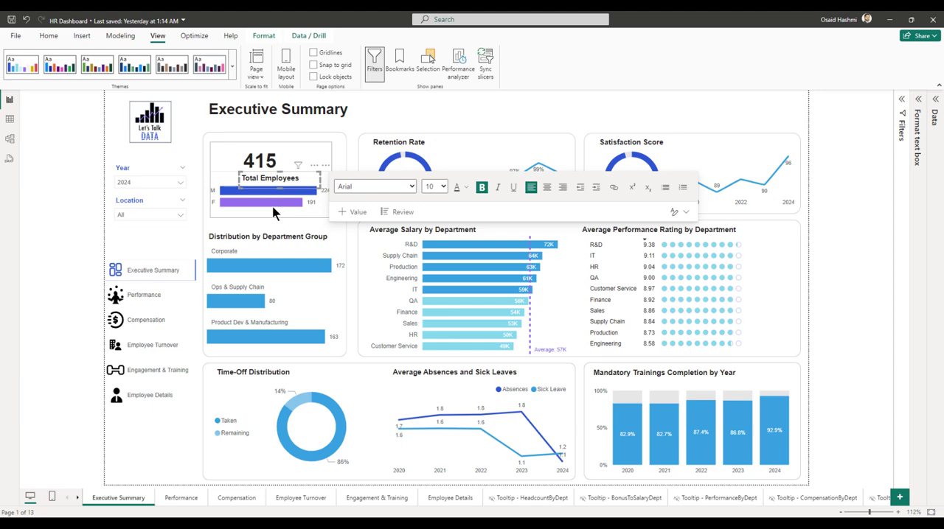
click(273, 203)
click(273, 214)
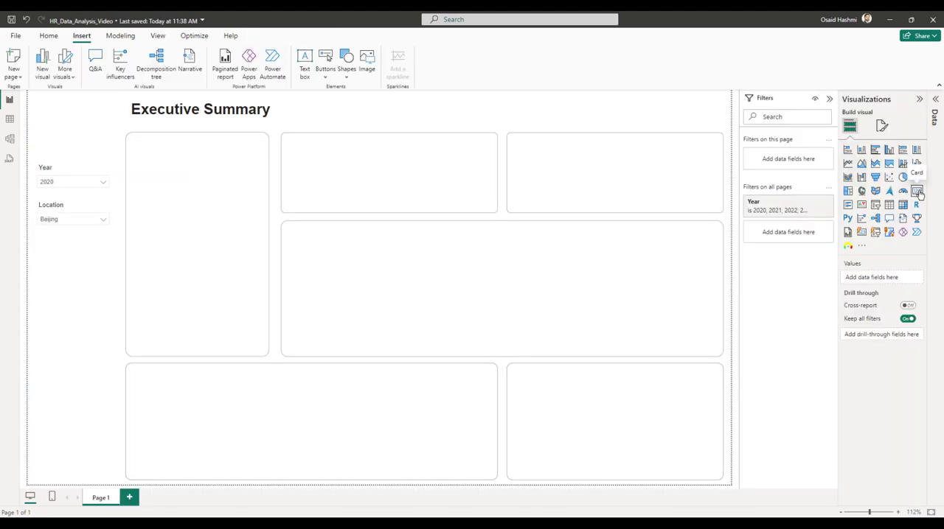
Return to the HR_Data_Analysis_Video report and add an empty card visual to the page.
click(914, 189)
click(933, 106)
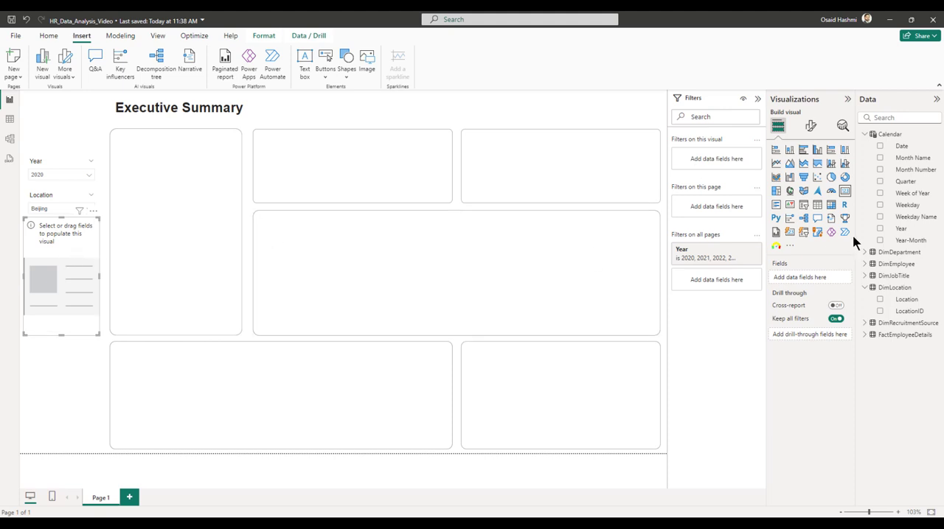
right_click(882, 136)
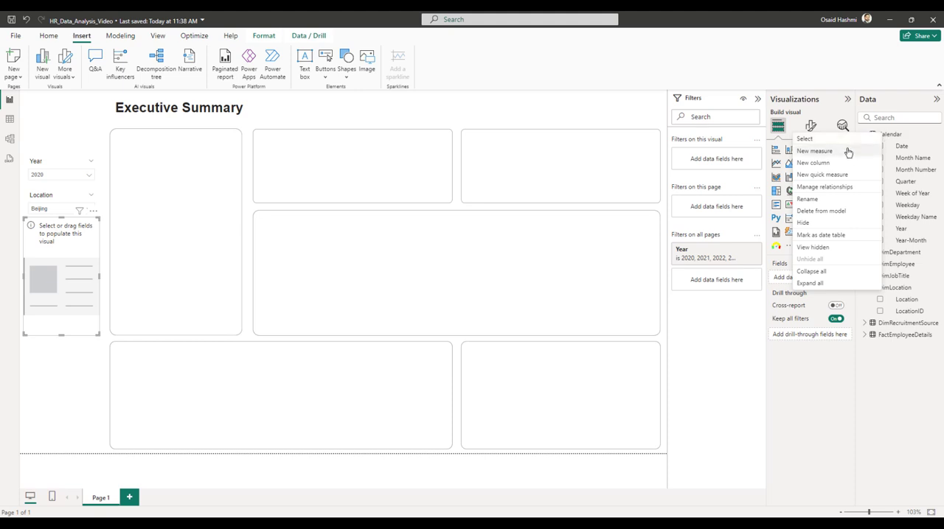
click(514, 118)
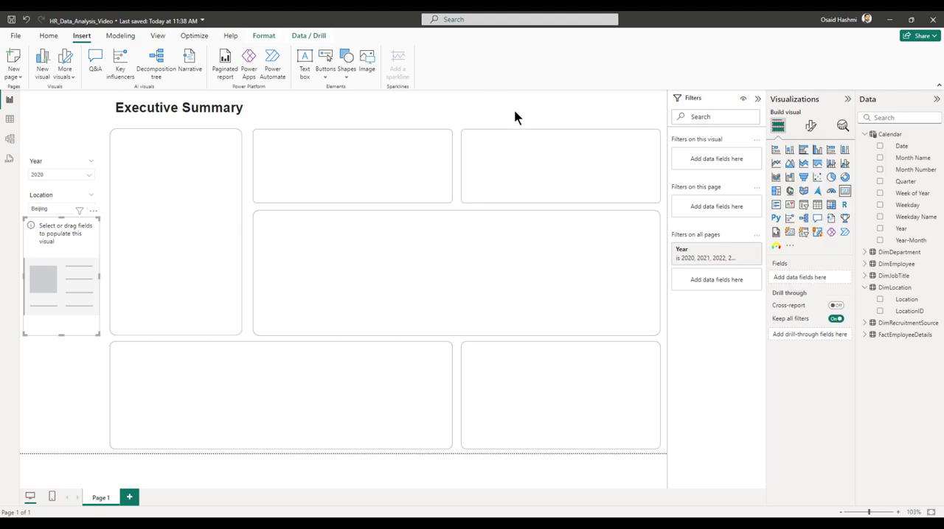
Create and load a manually entered table named Measures Table with the value 1 in its first cell.
click(57, 38)
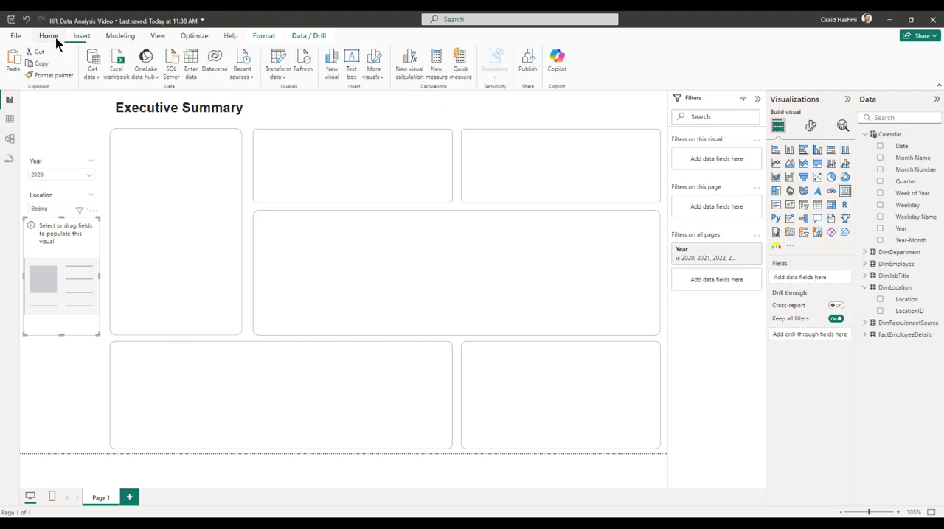
click(193, 73)
click(317, 387)
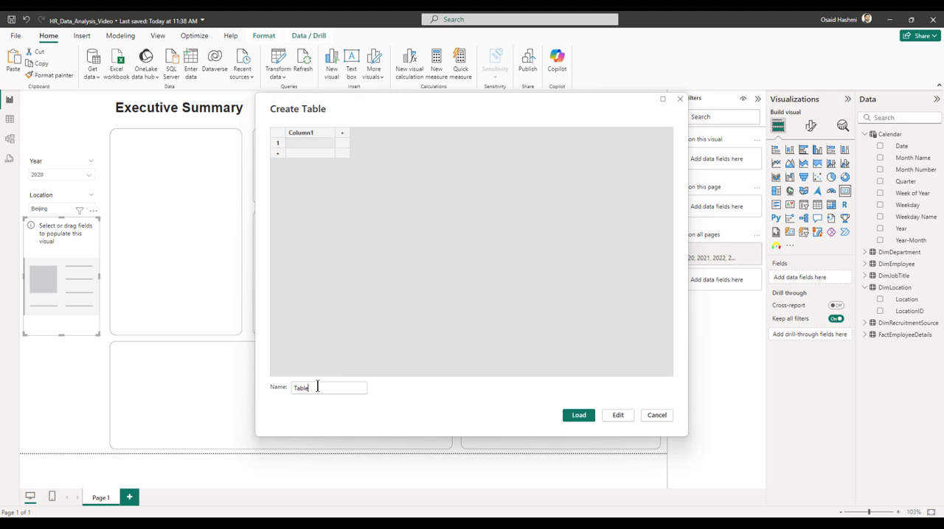
text(Measu)
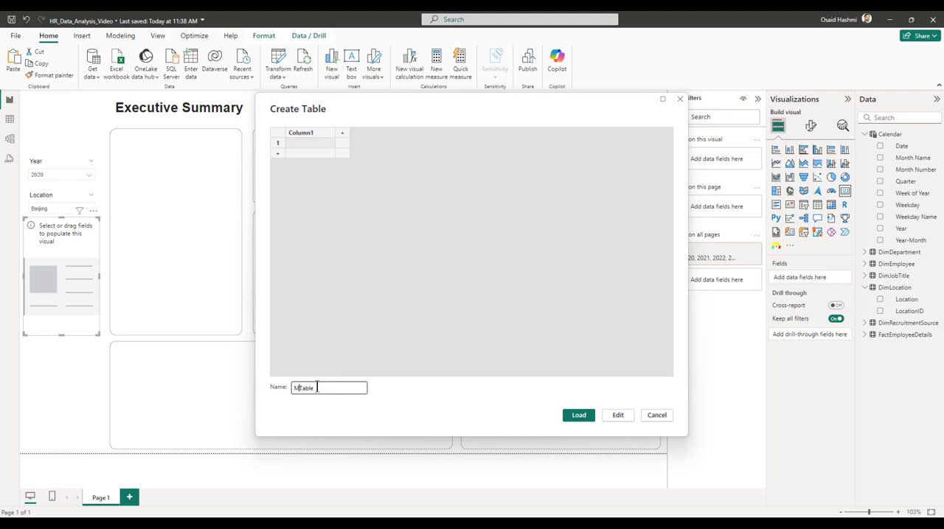
key(BackSpace)
key(BackSpace)
key(BackSpace)
text(asure s)
click(297, 144)
text(1)
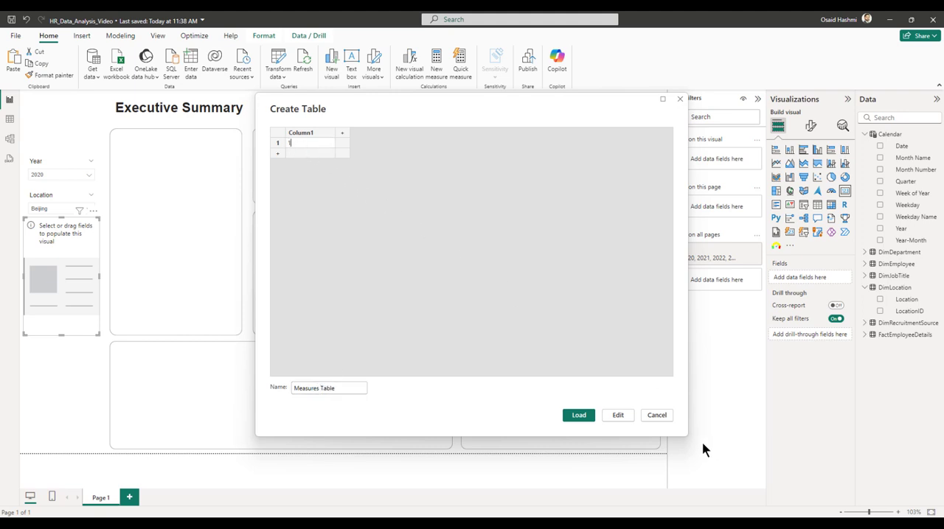
click(569, 417)
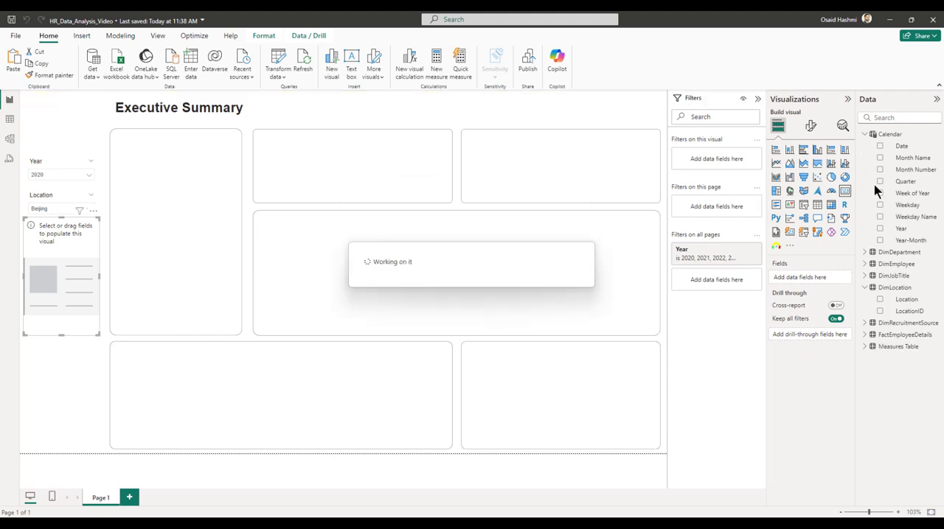
Add a new measure to Measures Table, name it Current Headcount and begin its formula with CALCULATE.
right_click(888, 347)
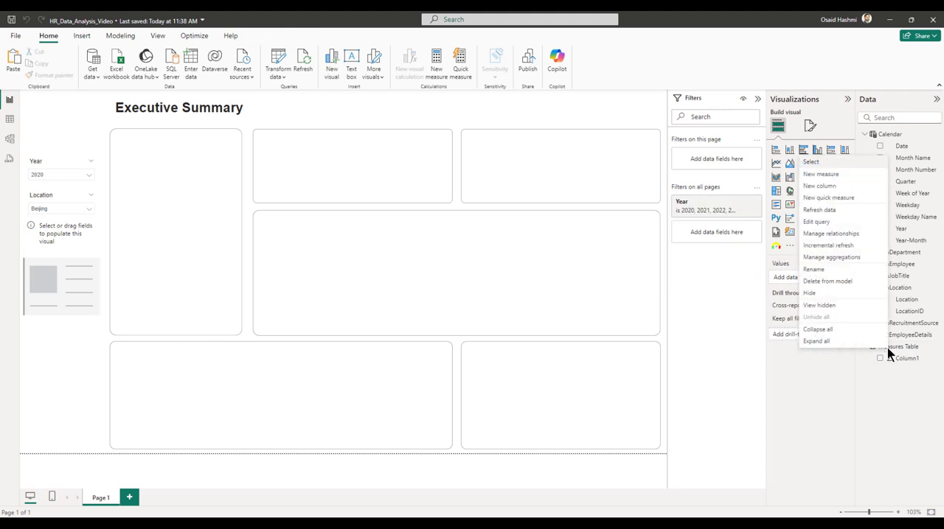
click(821, 174)
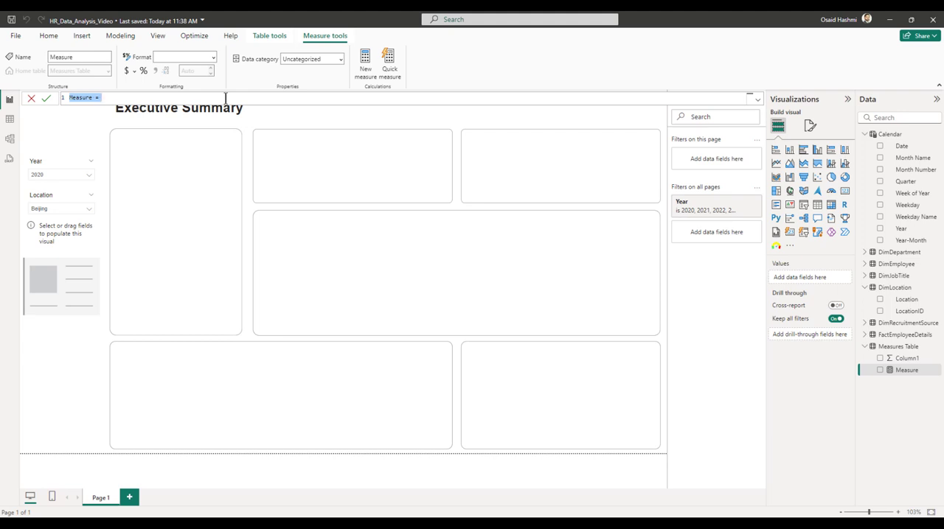
text(Current Headcount =)
key(shift+Return)
text(CALCULATE()
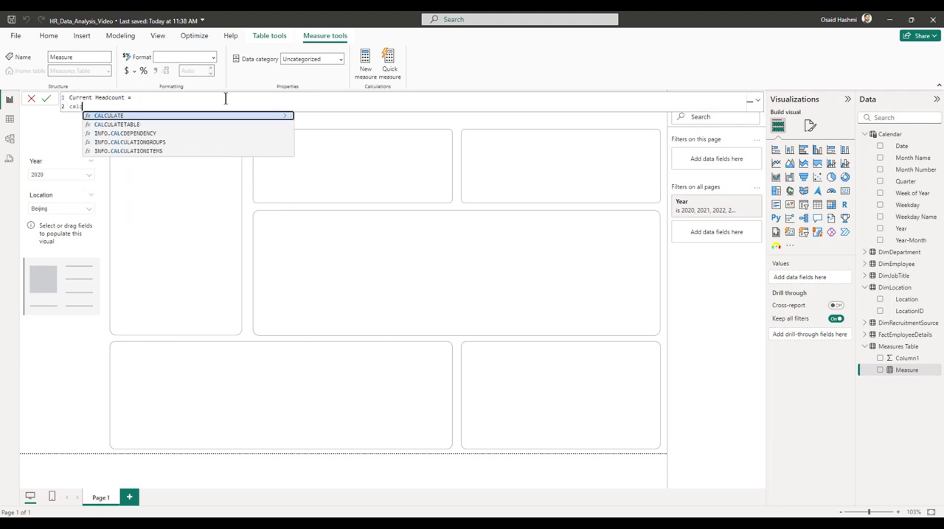
Enter COUNT(FactEmployeeDetails[EmployeeID]) as the expression that the CALCULATE function evaluates.
key(shift+Return)
text(count)
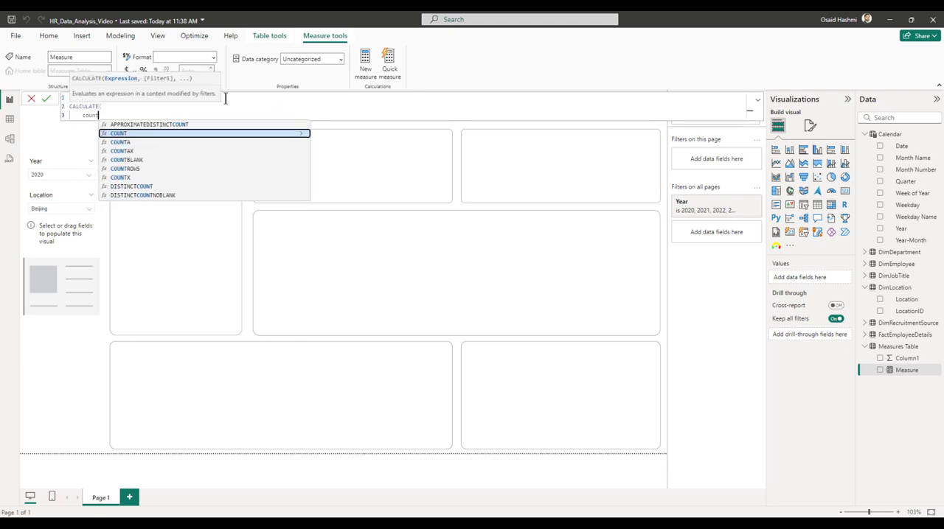
key(Tab)
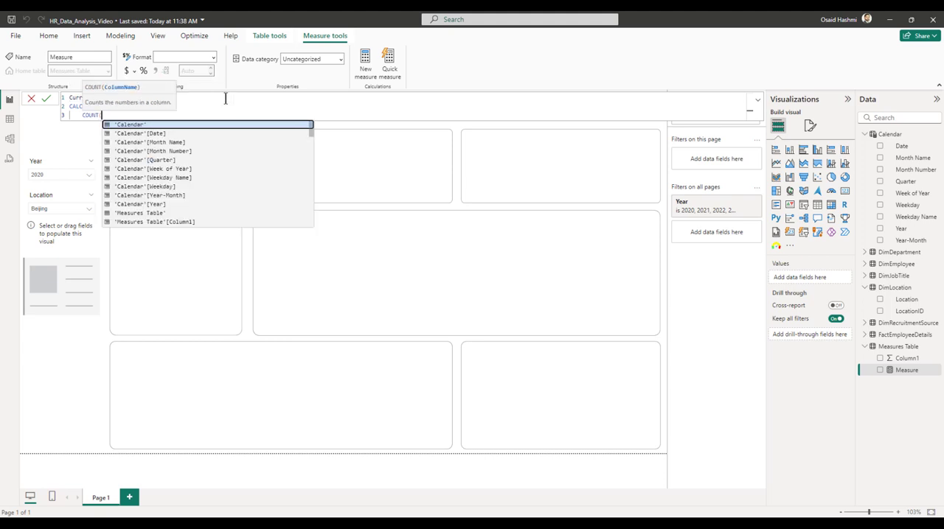
text(employeeid)
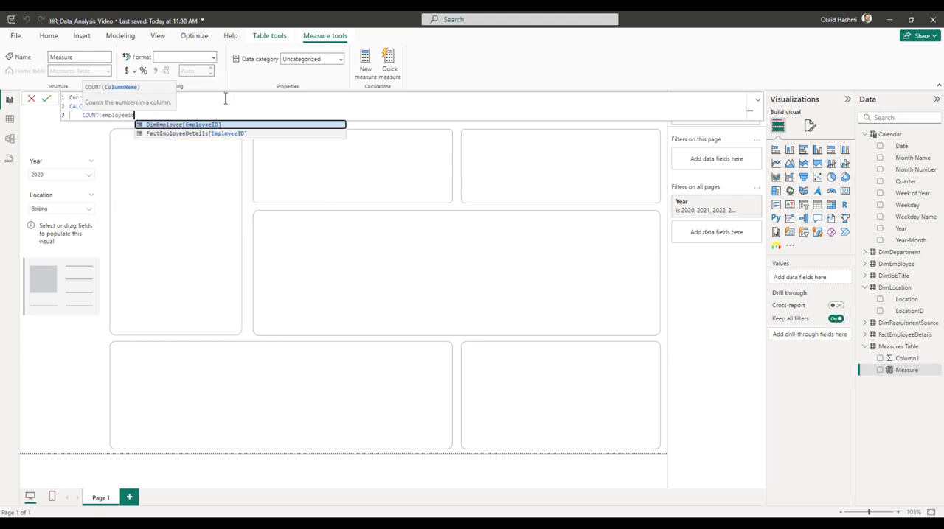
key(Down)
key(Tab)
text())
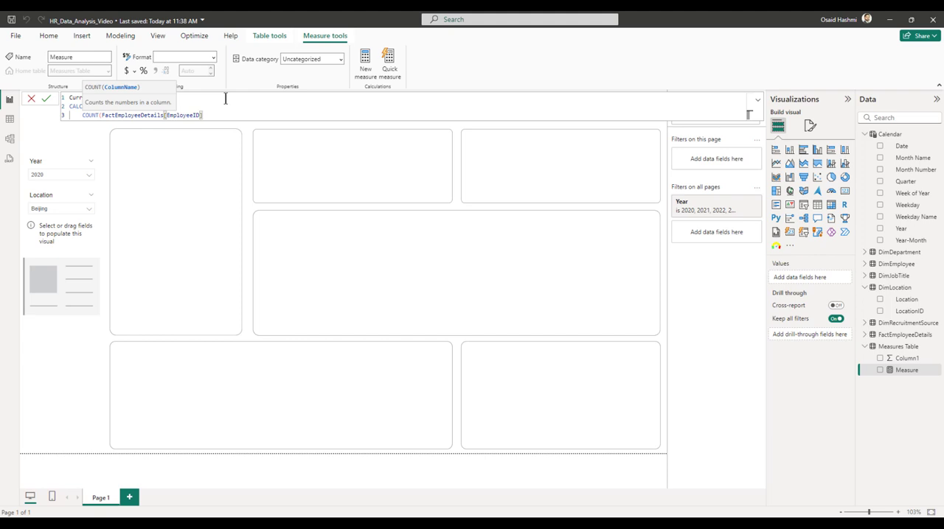
text(,)
key(shift+Return)
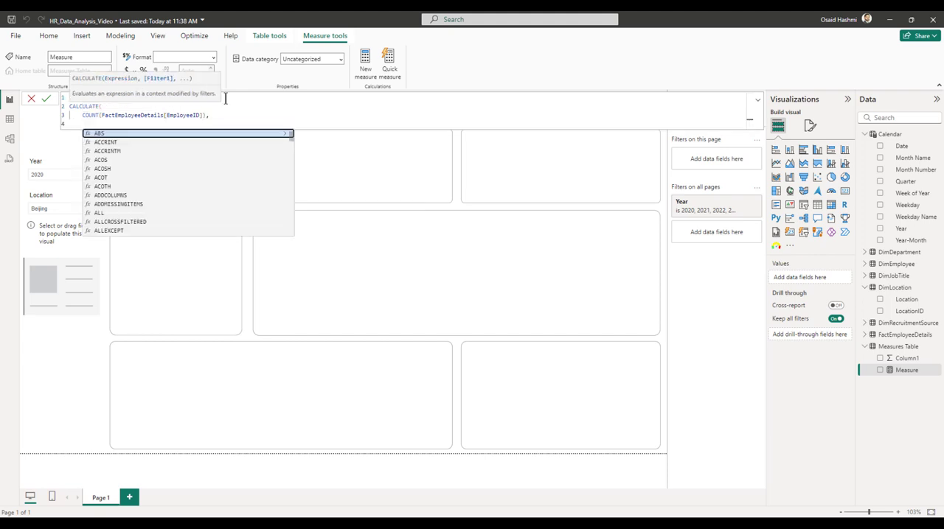
Add the filter ISBLANK(FactEmployeeDetails[TerminationDate]), close the CALCULATE formula and commit the measure.
text(isbl)
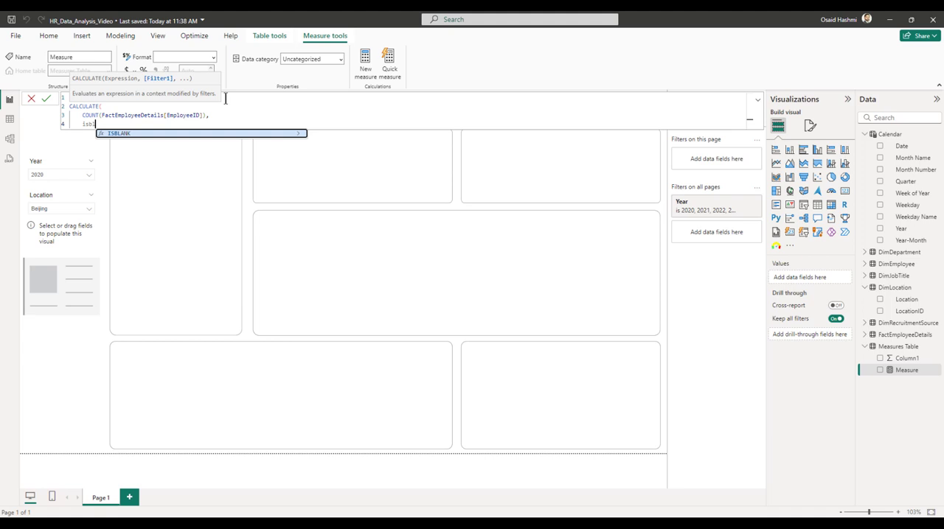
key(Tab)
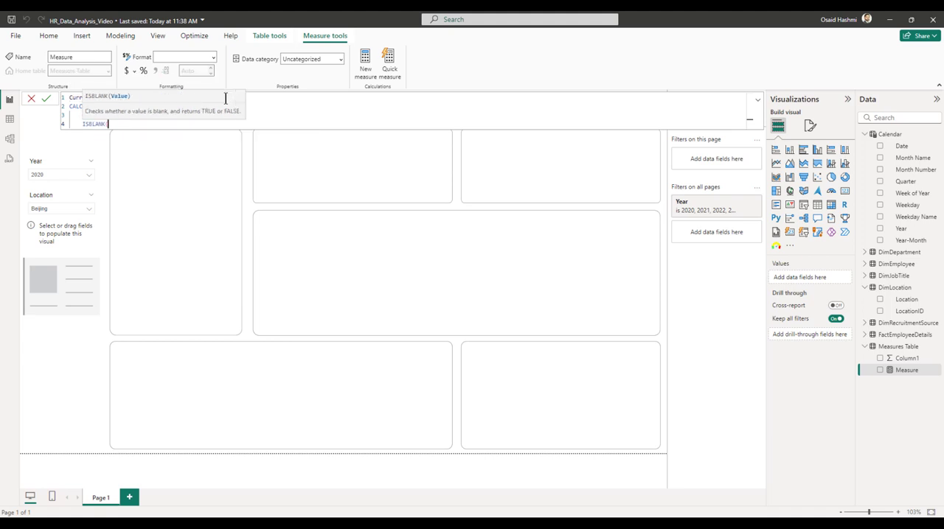
text(termi)
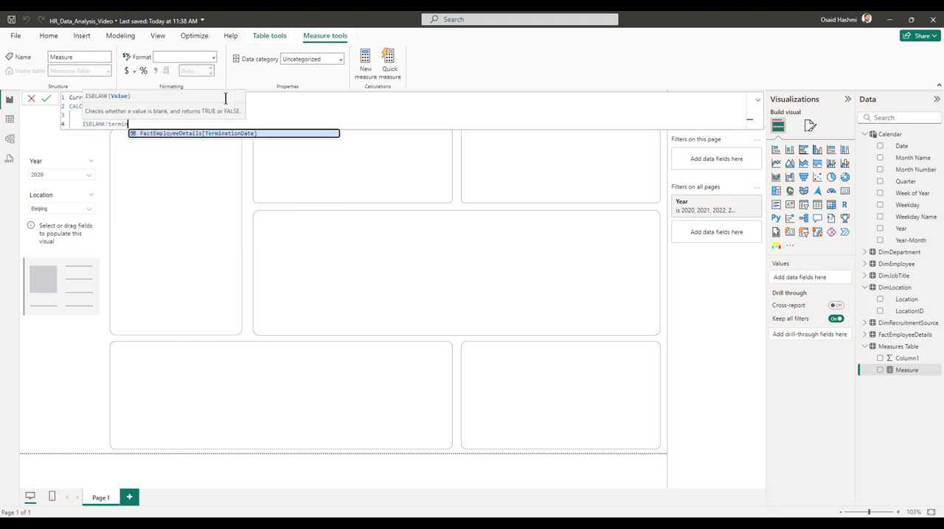
key(Tab)
text())
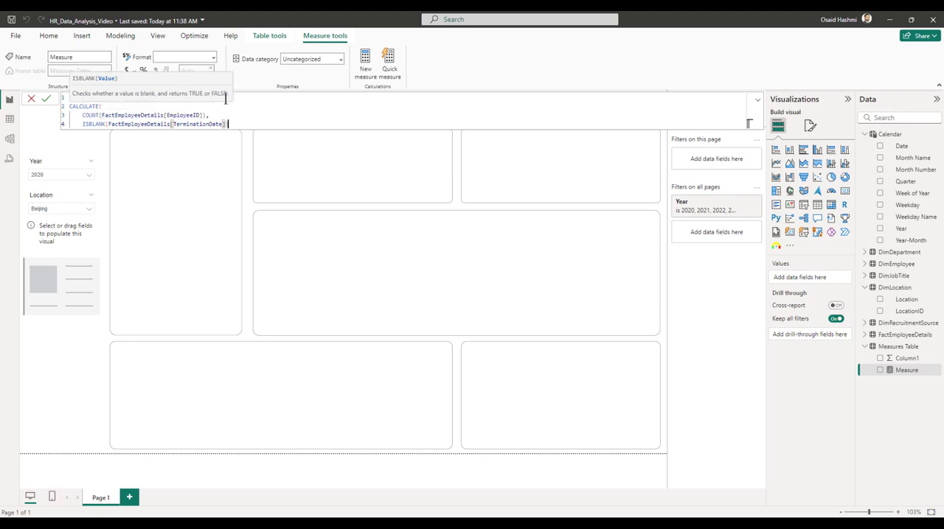
key(shift+Return)
text())
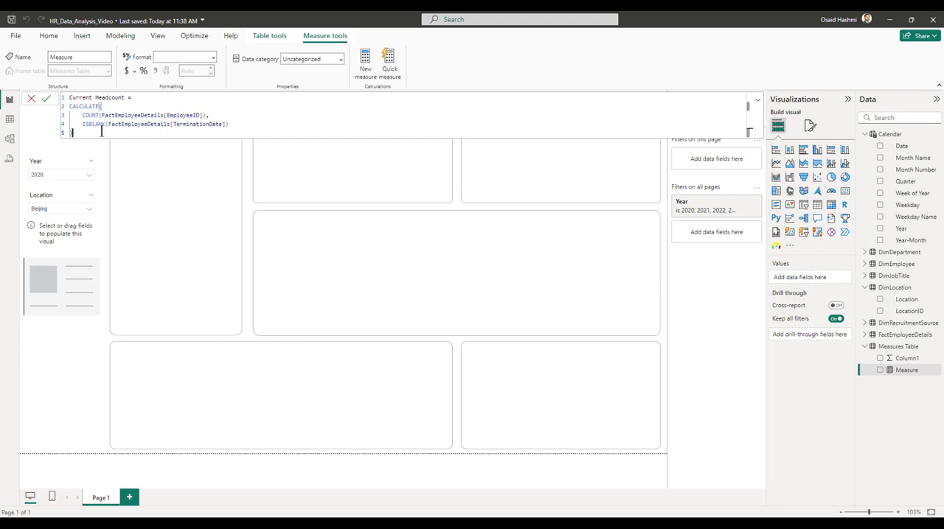
key(Return)
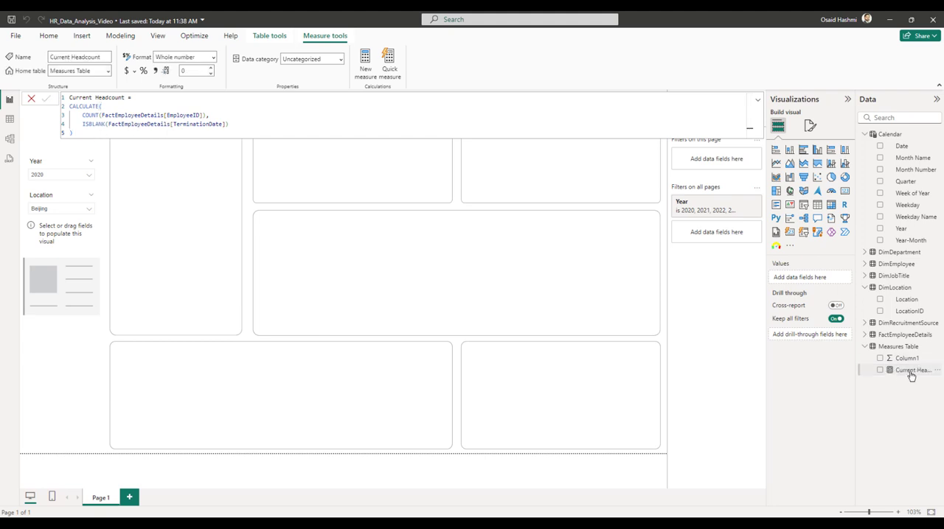
Delete Column1 from Measures Table and widen the Data pane so the full measure name fits.
right_click(900, 361)
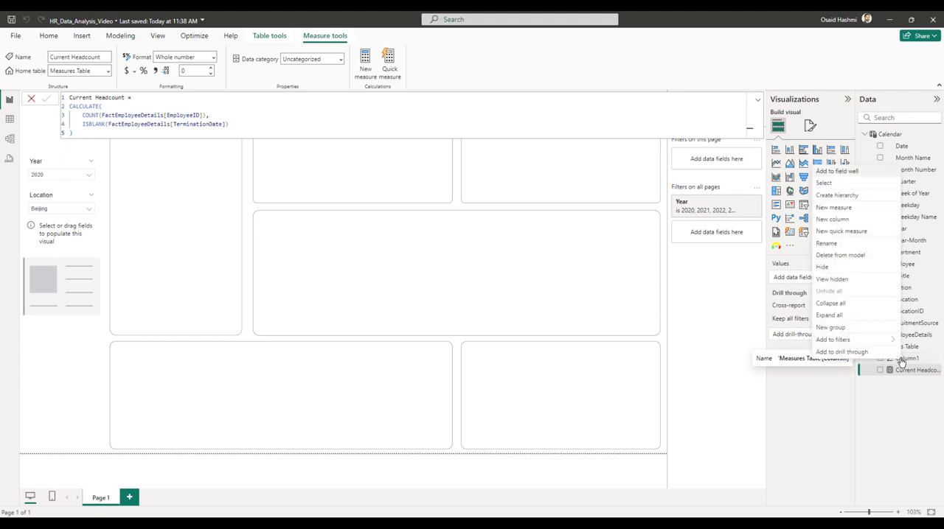
click(836, 255)
click(528, 293)
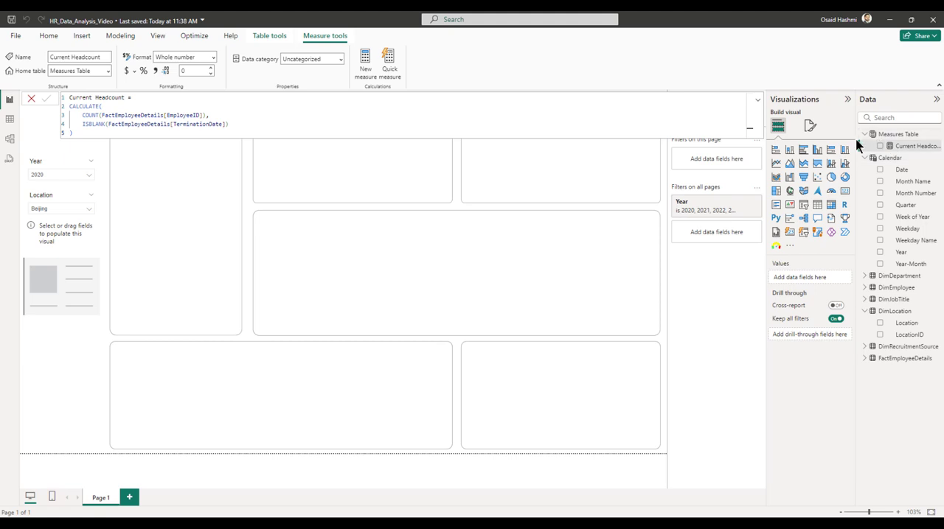
drag(858, 145, 822, 146)
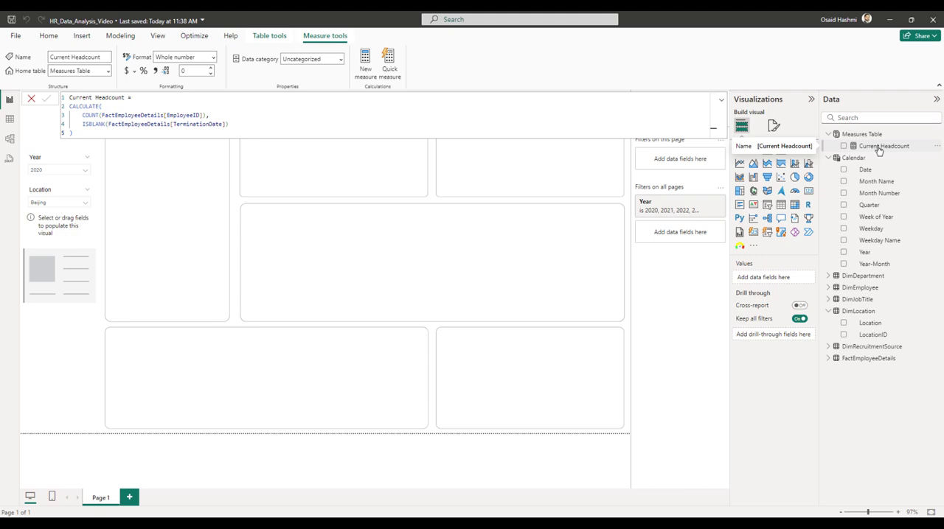
In the model view, assign the Current Headcount measure to the display folder 01 Executive Summary.
click(9, 144)
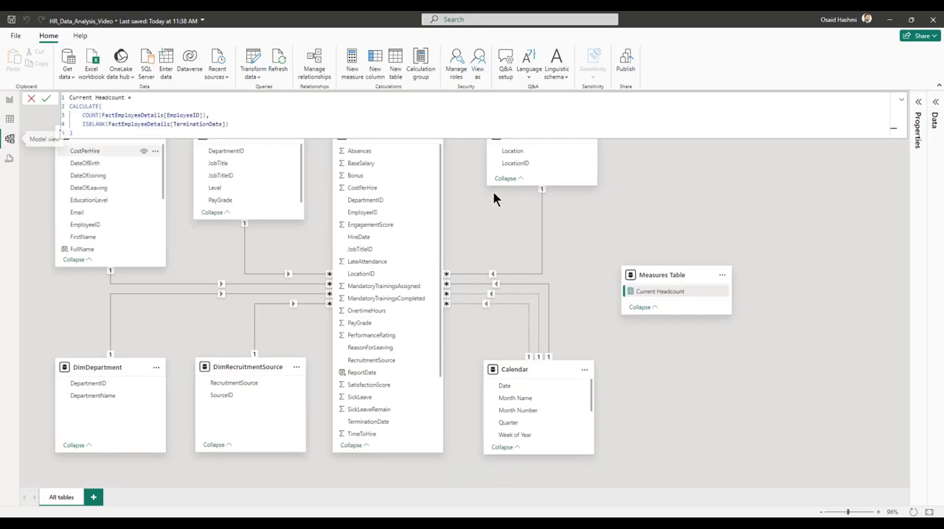
click(936, 116)
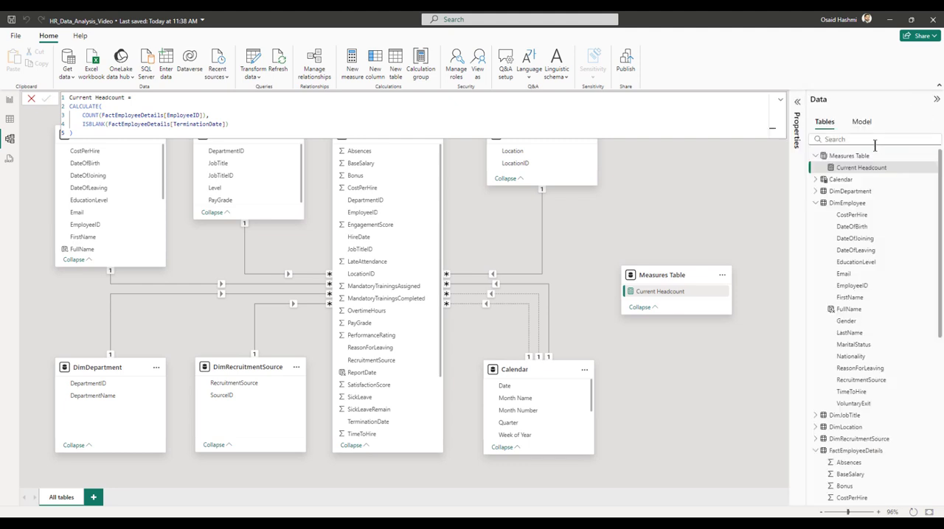
click(844, 169)
click(794, 102)
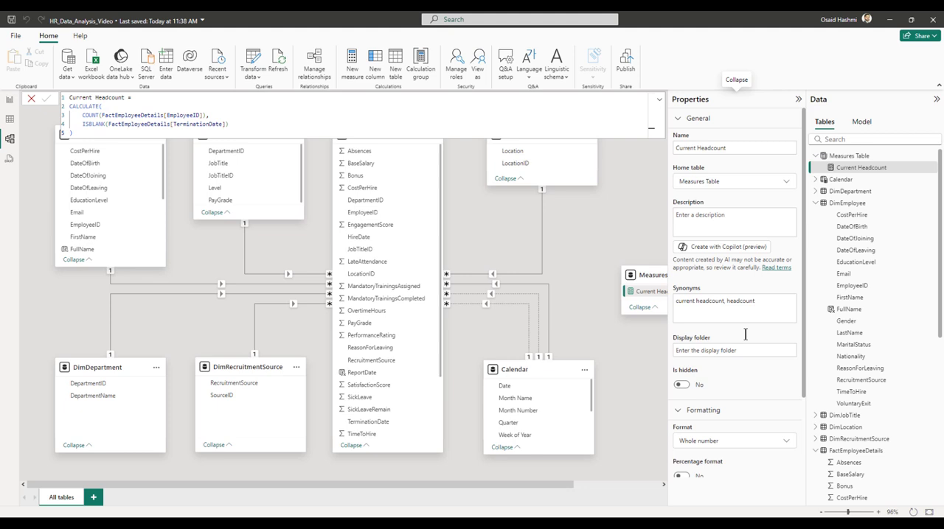
click(708, 350)
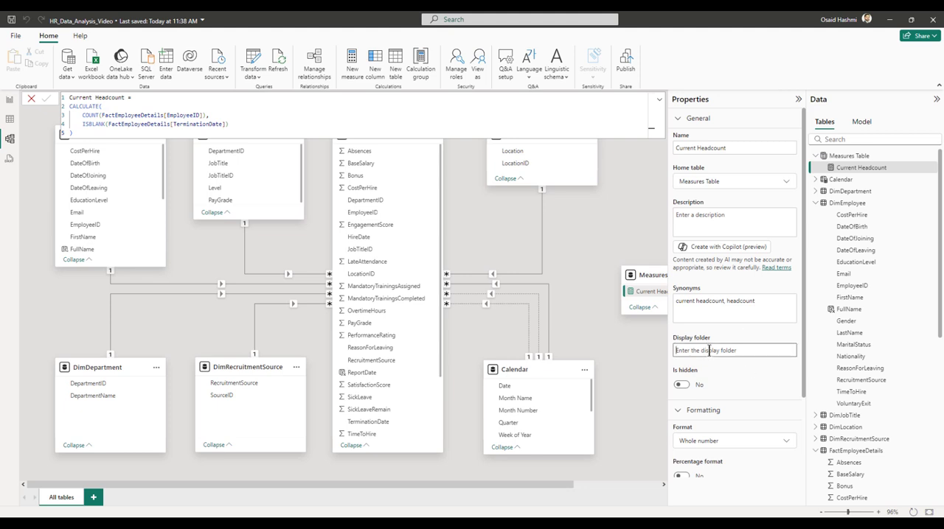
text(01 Executive Summary)
key(Return)
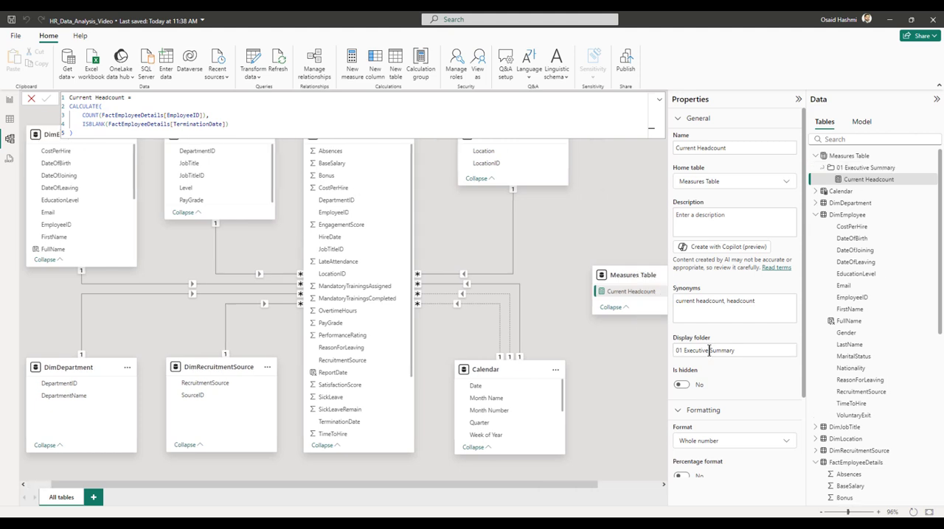
click(824, 168)
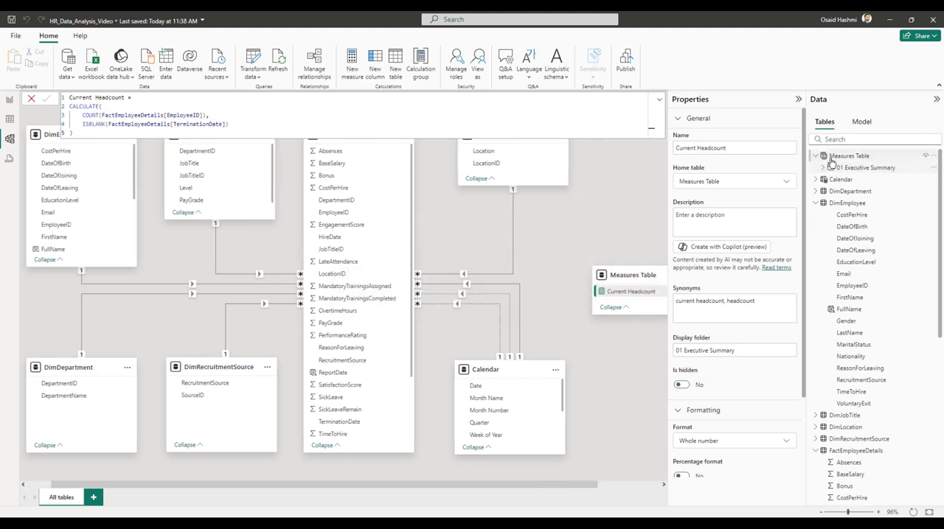
click(823, 169)
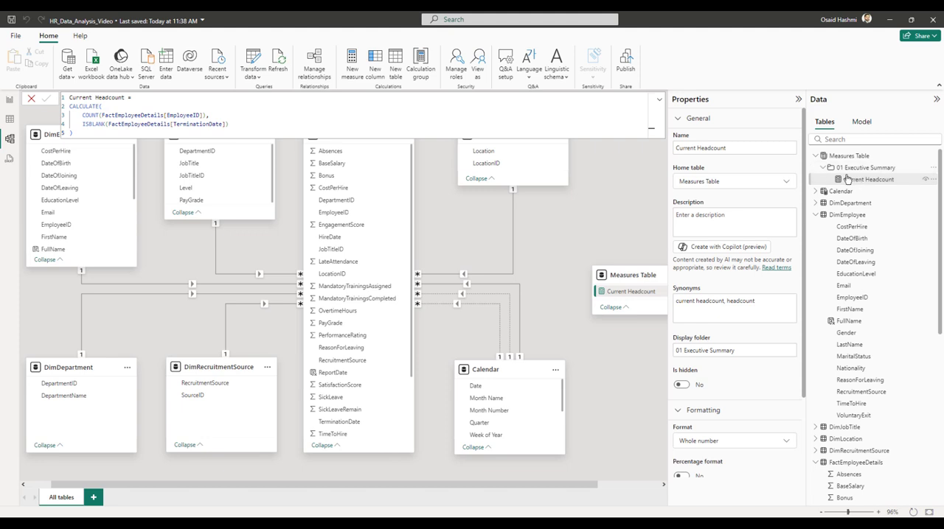
Back in the report view, move the empty card into the tall upper-row container and populate it with Current Headcount.
click(10, 99)
drag(54, 241, 163, 160)
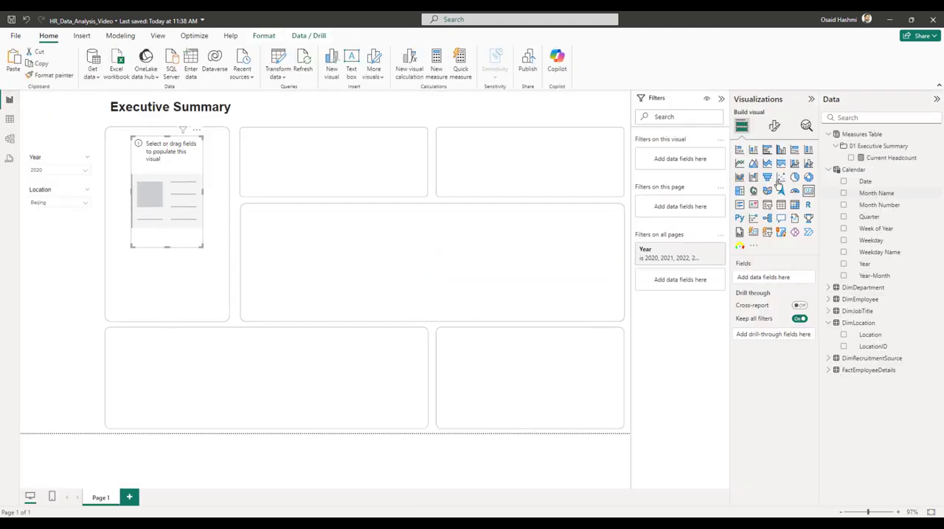
click(851, 158)
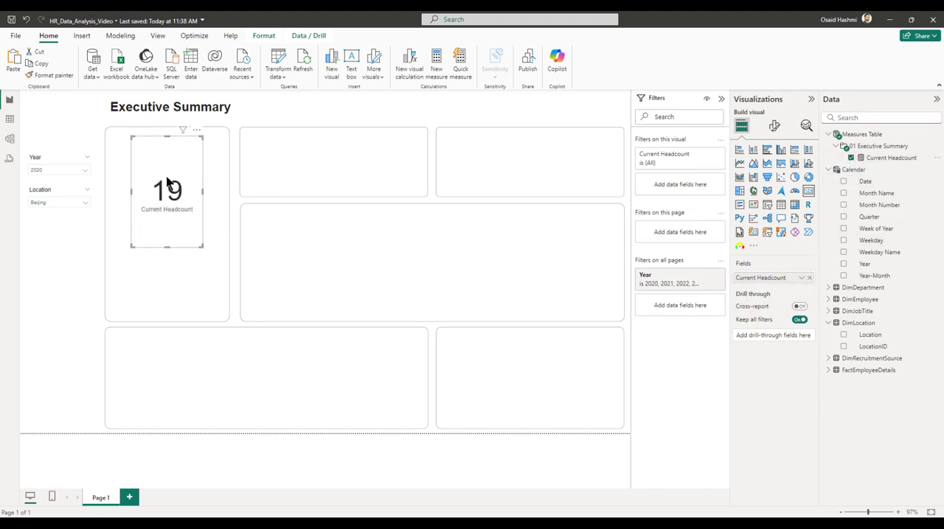
Clear the Beijing selection so the Location slicer covers all locations, and set the Year slicer to 2024.
click(48, 202)
click(50, 227)
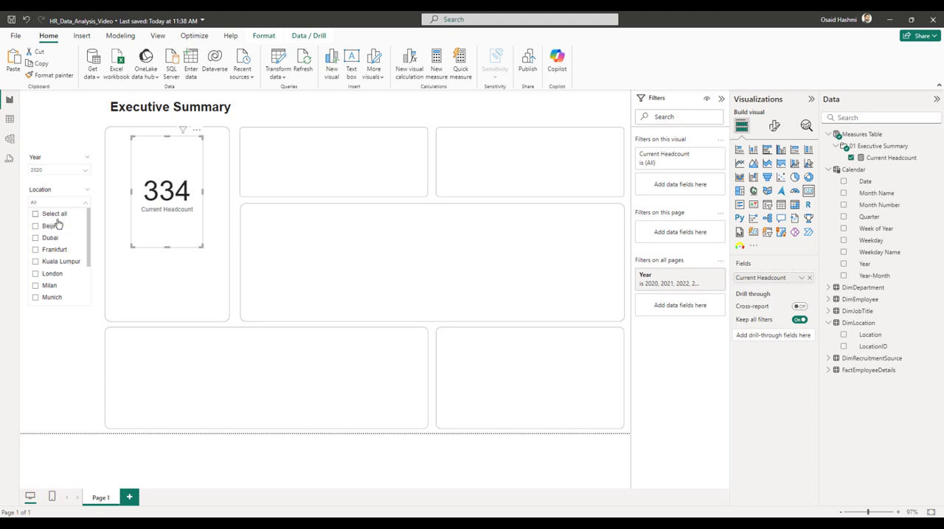
click(49, 213)
click(44, 169)
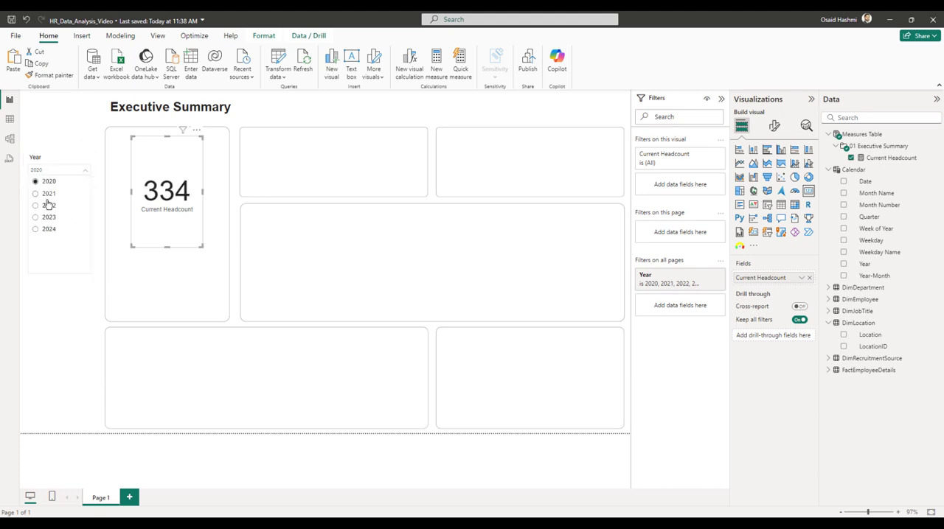
click(47, 227)
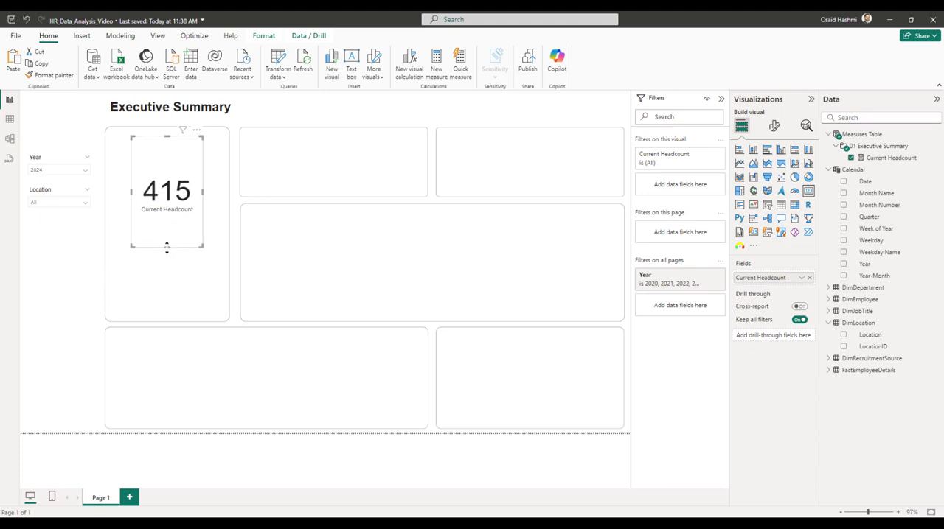
Shorten the Current Headcount card to roughly a third of its height, keeping its upper edge in place.
drag(166, 248, 167, 181)
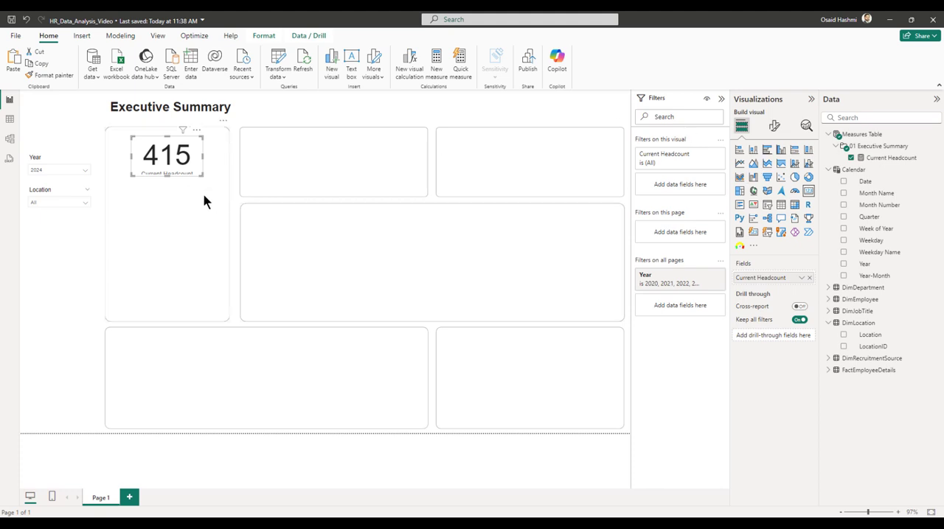
Add a small text box reading "Total Employees" and place it just beneath the Current Headcount card.
click(398, 114)
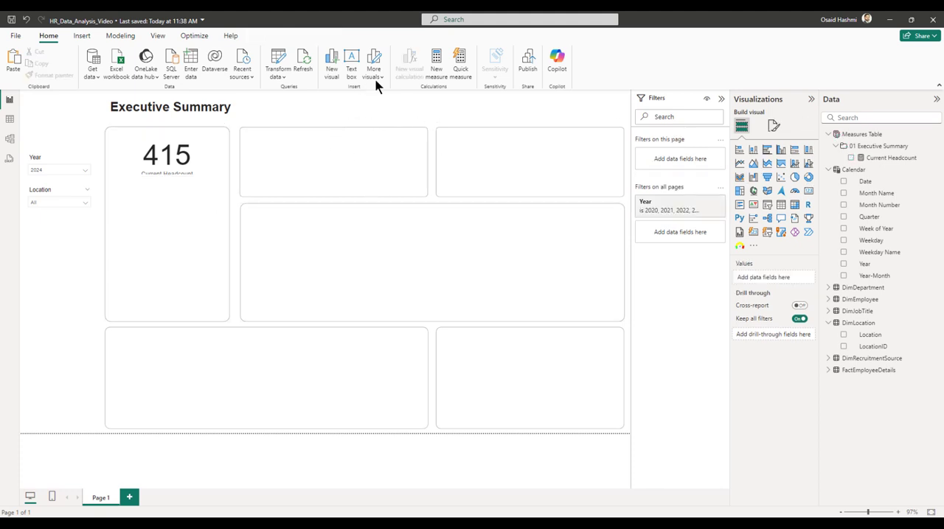
click(81, 37)
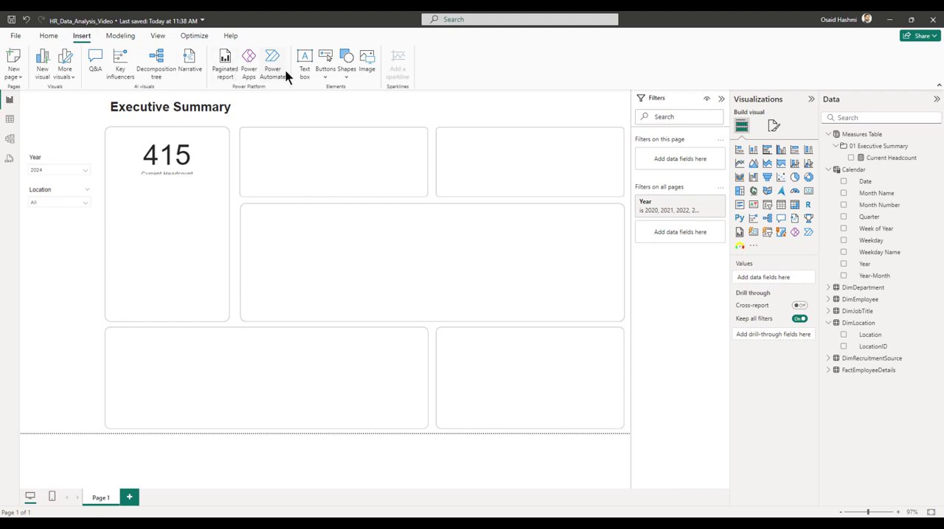
click(313, 67)
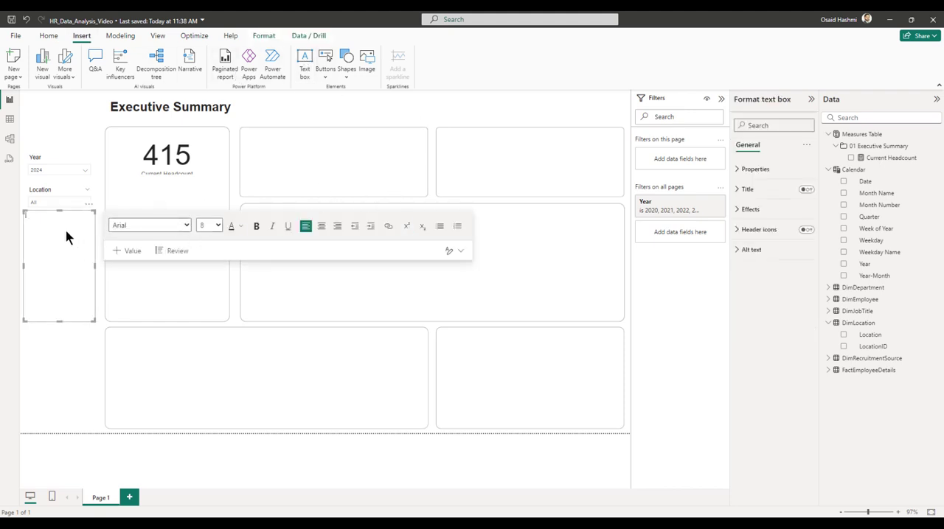
text(Total m)
drag(59, 321, 64, 234)
drag(63, 233, 207, 181)
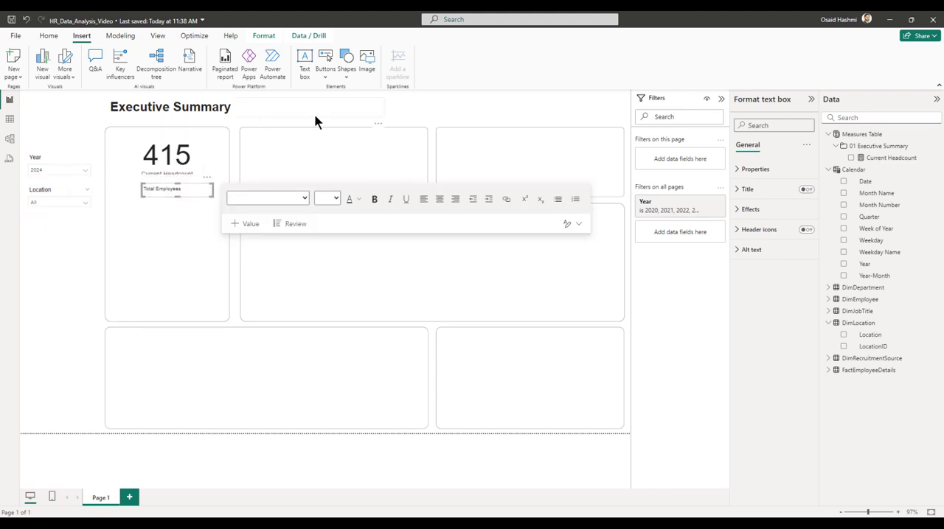
click(438, 114)
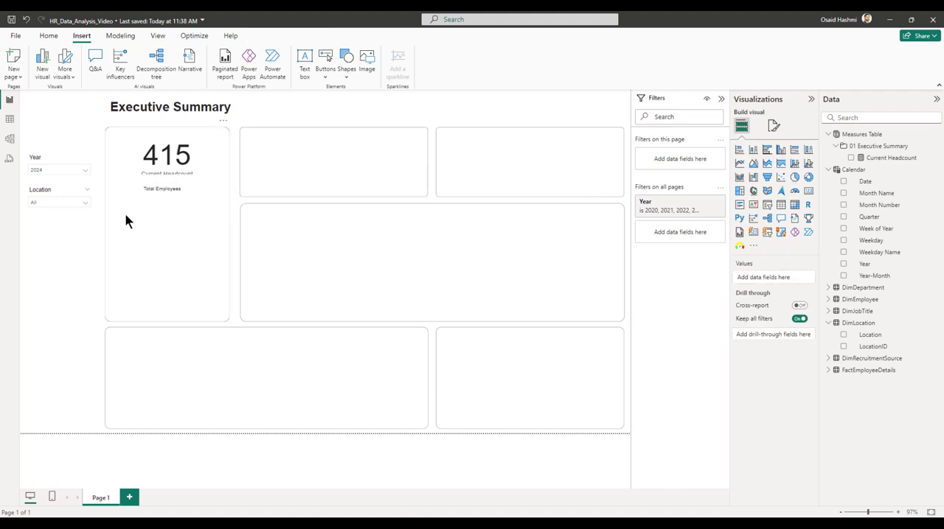
Insert a clustered bar chart of Current Headcount by Gender, widened to about two and a half times its default width, below the Total Employees label.
click(767, 149)
drag(62, 246, 233, 255)
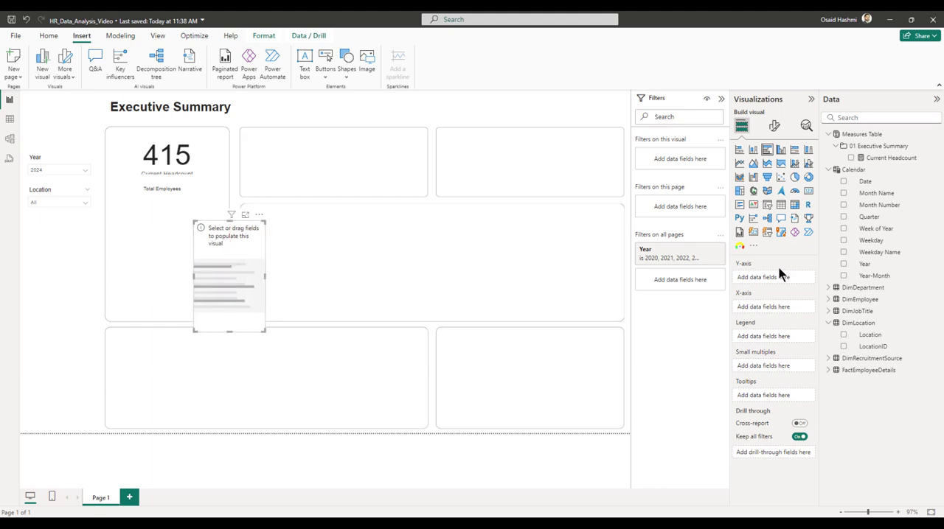
click(850, 158)
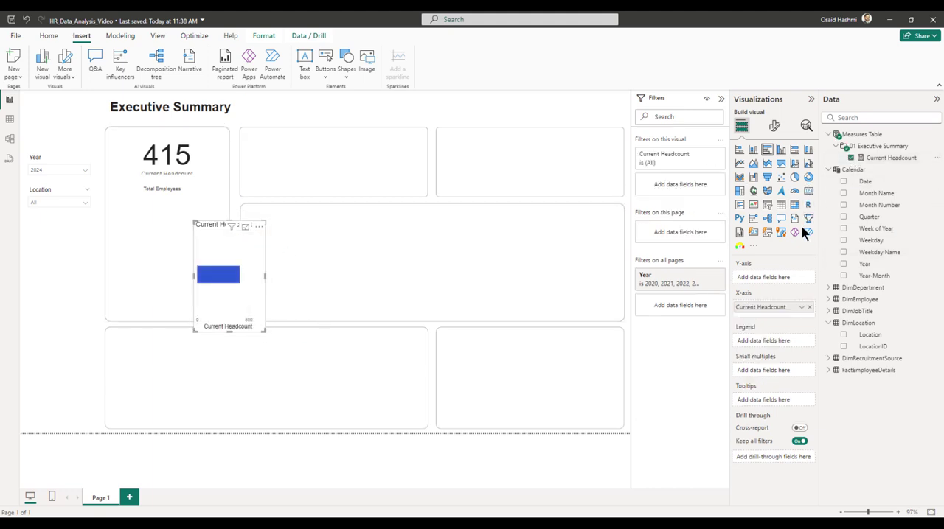
click(828, 322)
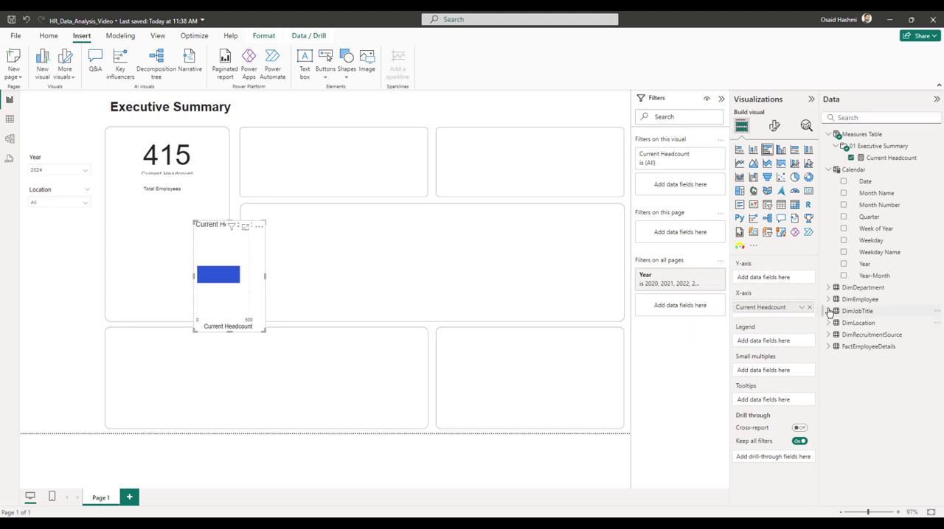
click(827, 300)
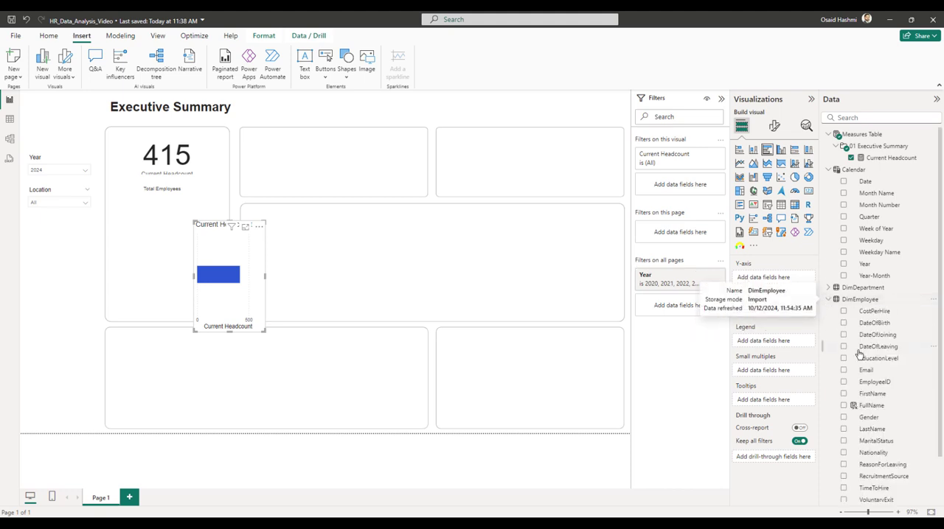
scroll(848, 365, down, 2)
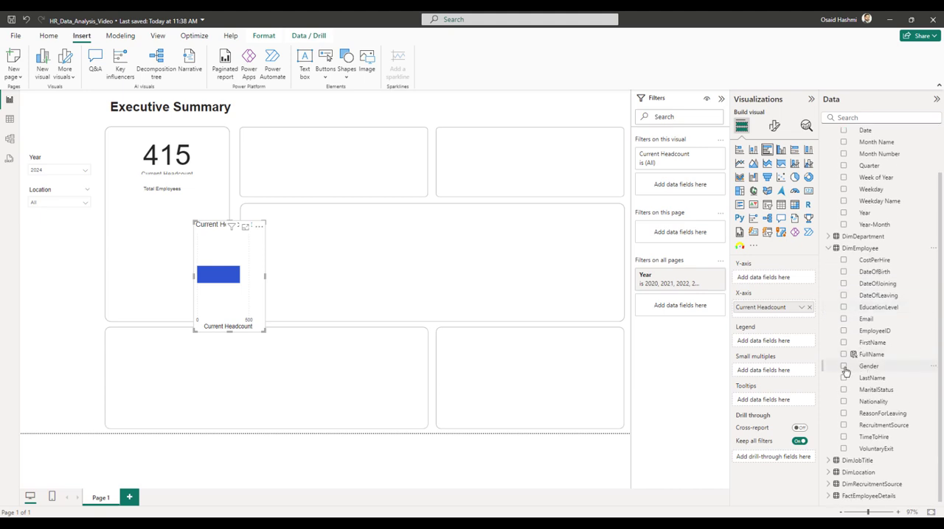
click(845, 367)
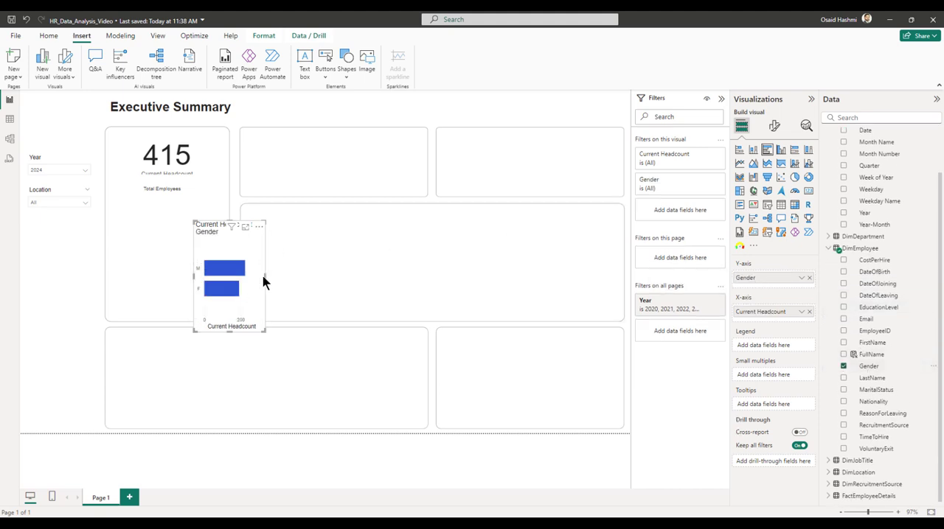
drag(264, 278, 377, 277)
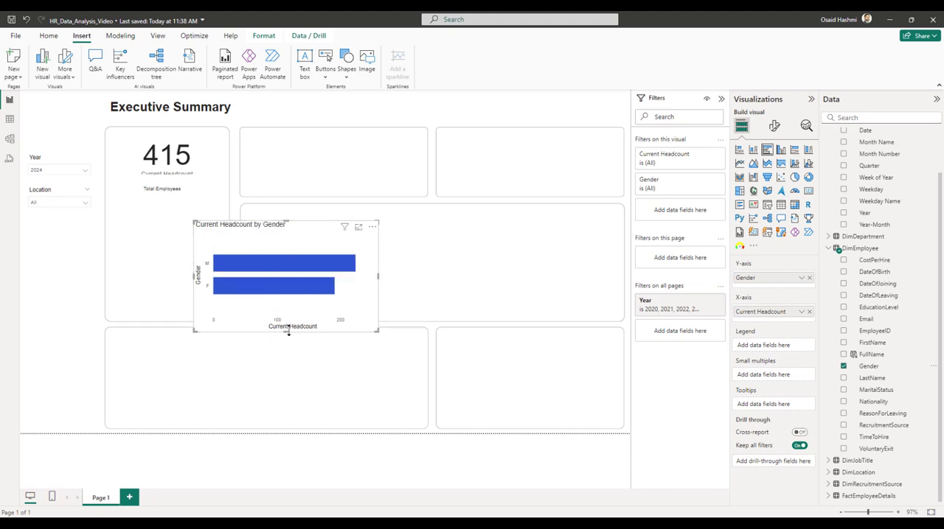
drag(290, 252, 264, 228)
Set the bar color of category M in the gender chart to the light blue theme color.
click(774, 126)
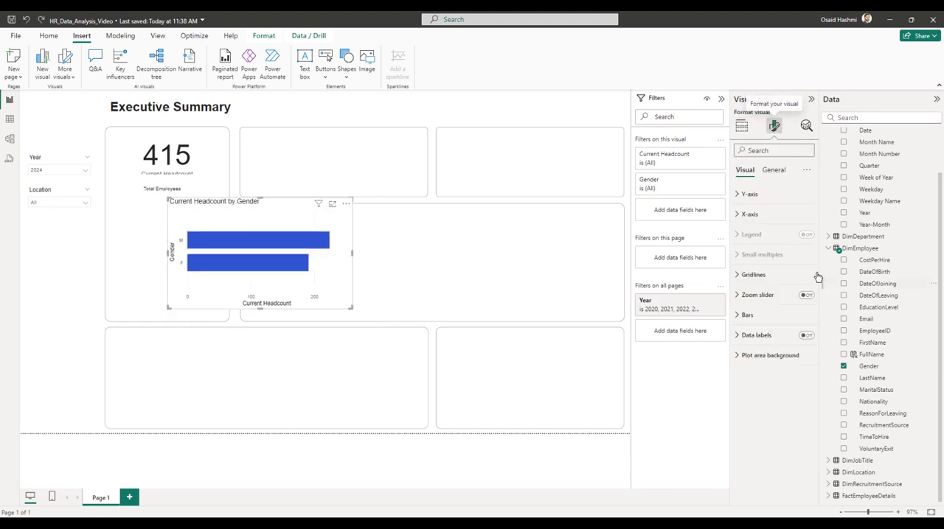
click(747, 315)
scroll(774, 358, down, 2)
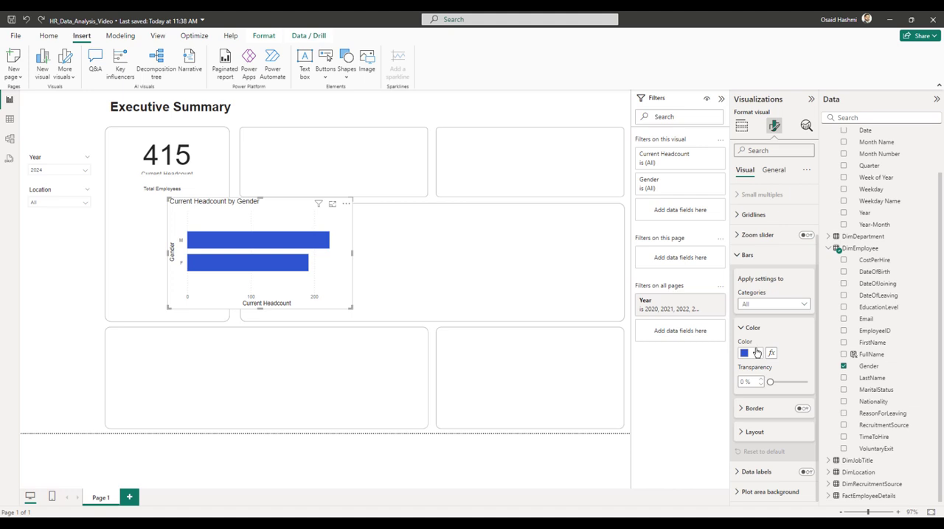
click(756, 353)
click(757, 355)
click(759, 304)
click(754, 329)
click(751, 354)
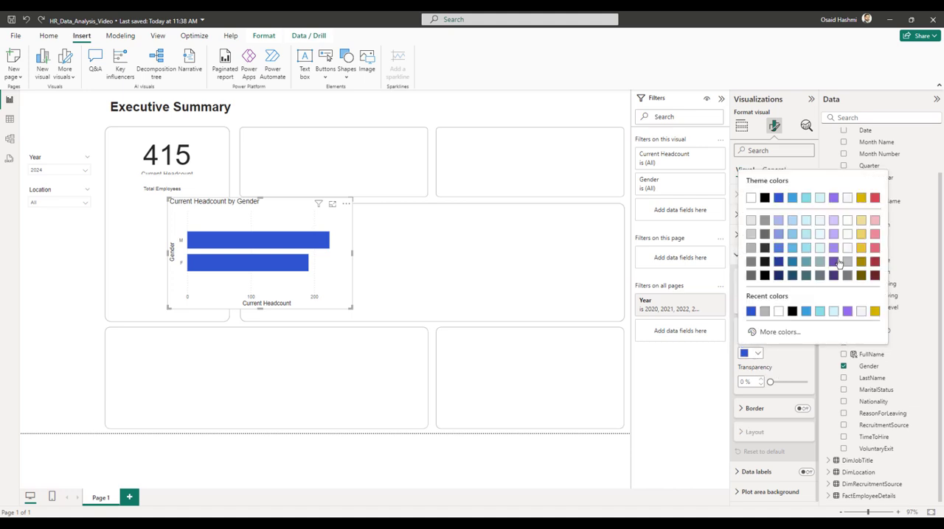
click(792, 198)
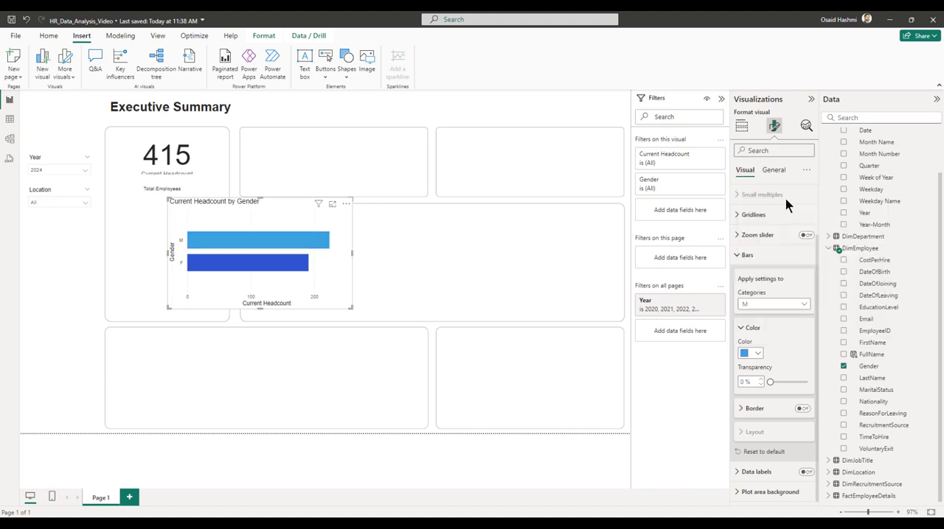
Set the bar color of category F in the gender chart to the purple theme color.
click(759, 305)
click(752, 341)
click(751, 354)
click(833, 197)
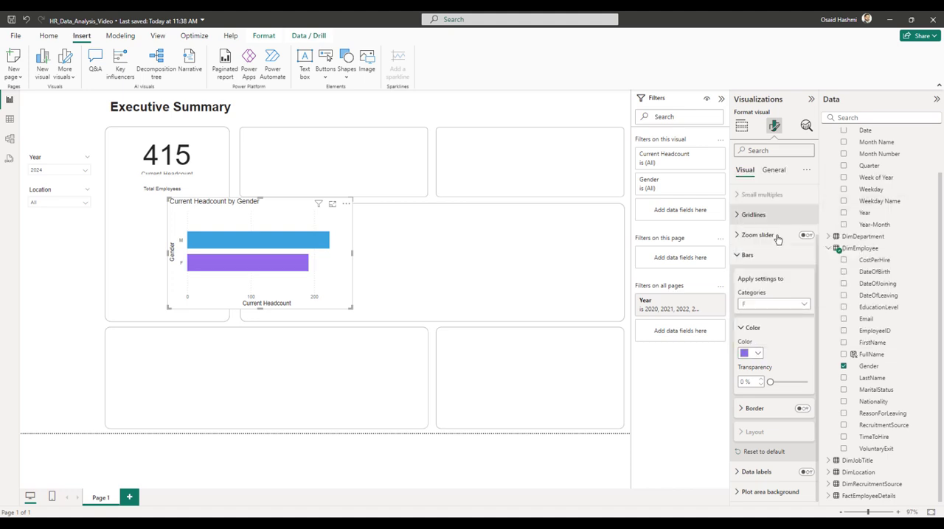
click(445, 118)
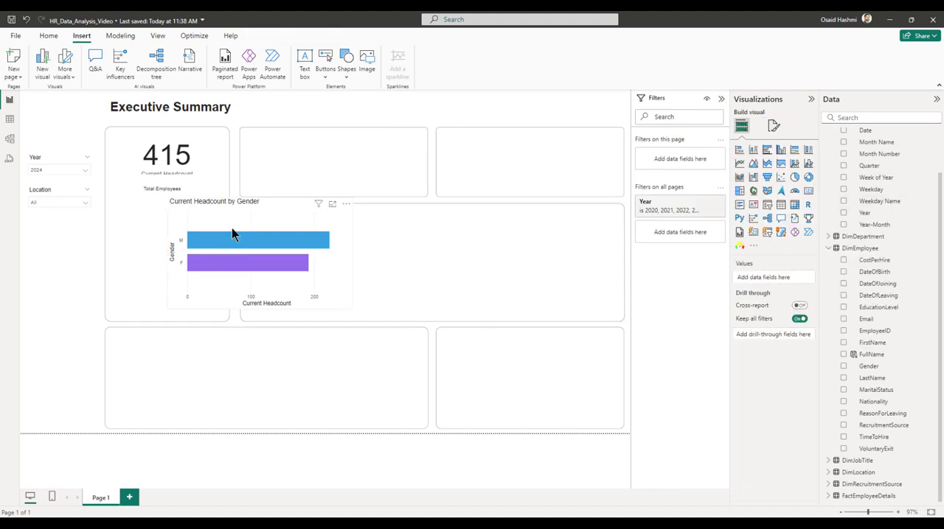
Turn off the Y-axis values on the gender bar chart.
click(254, 227)
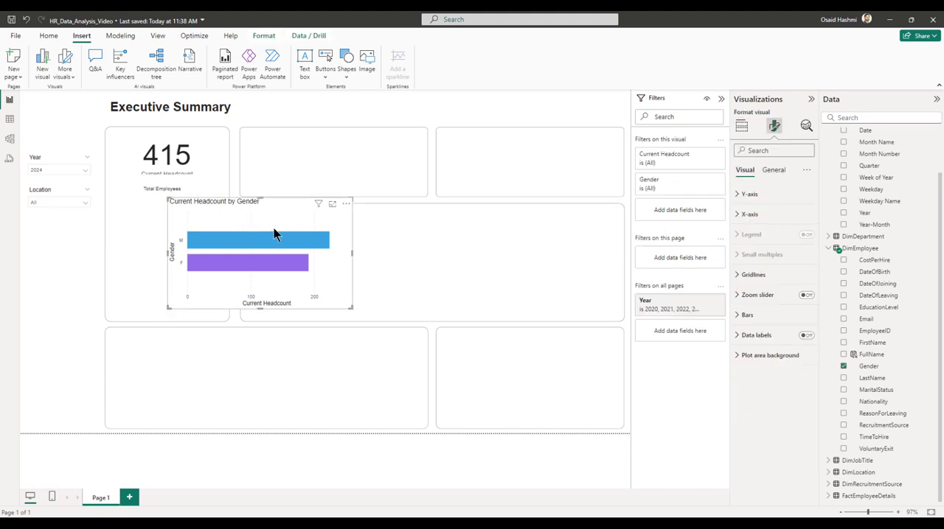
click(736, 195)
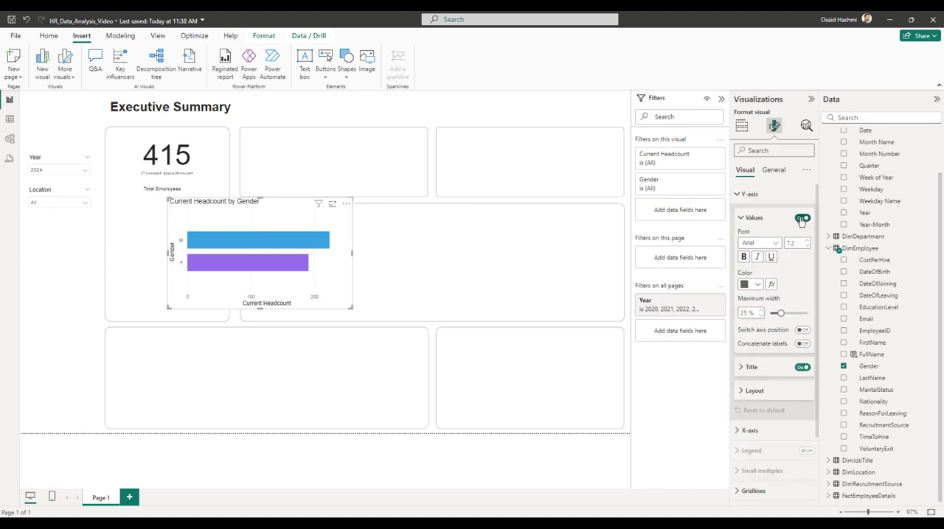
click(803, 217)
click(735, 194)
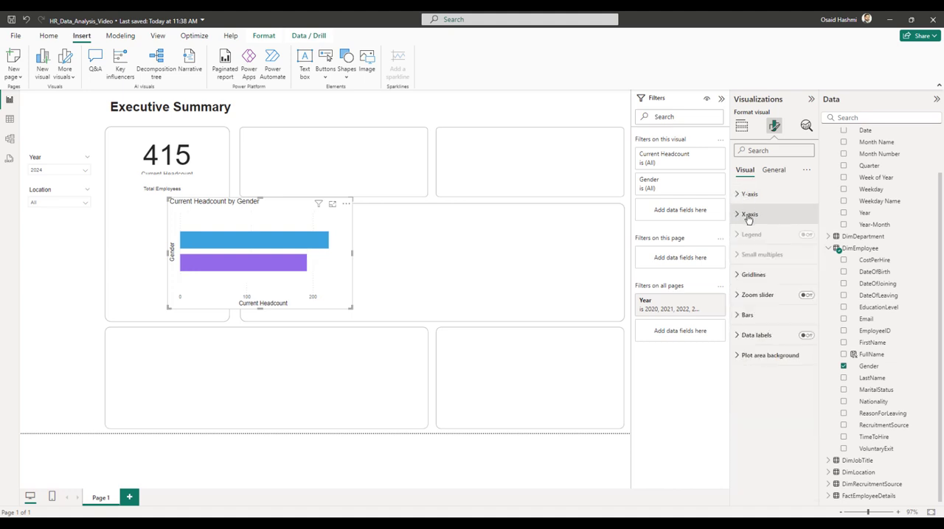
Turn off the X-axis title and X-axis values on the gender bar chart.
click(749, 215)
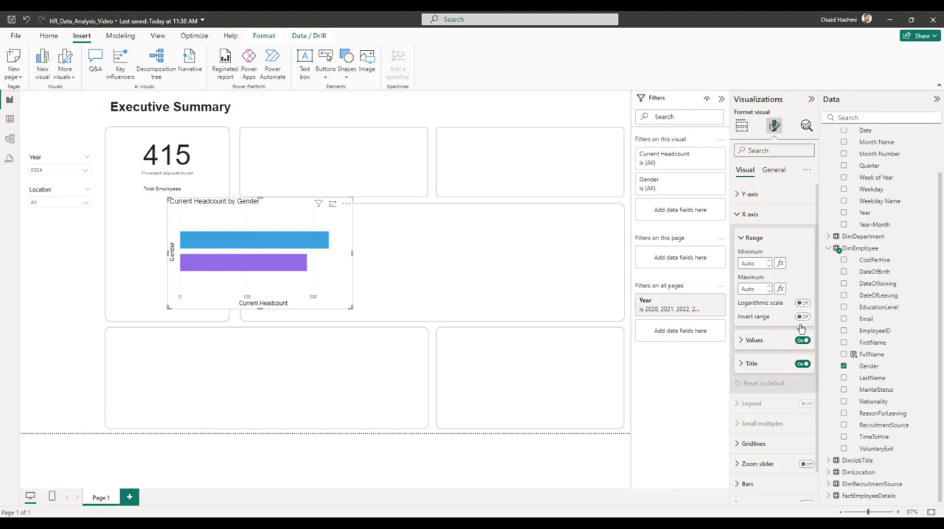
click(801, 364)
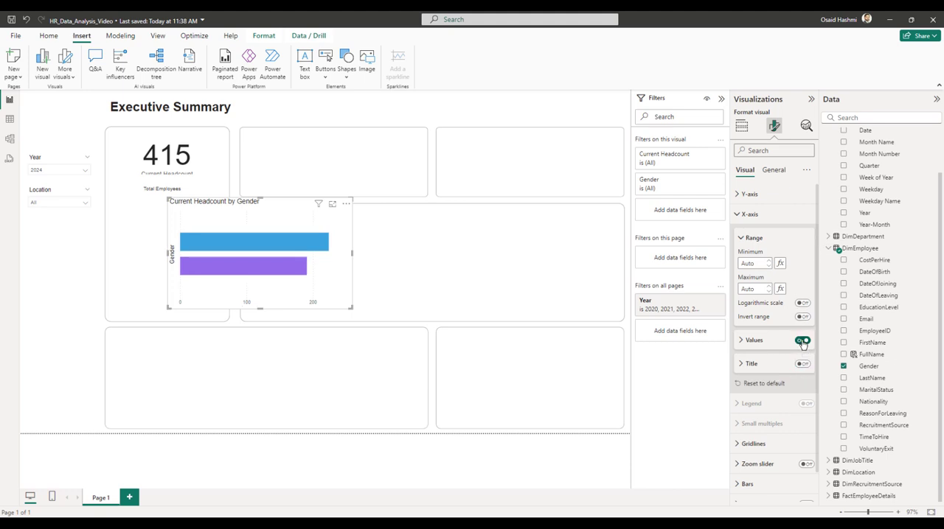
click(802, 340)
click(752, 238)
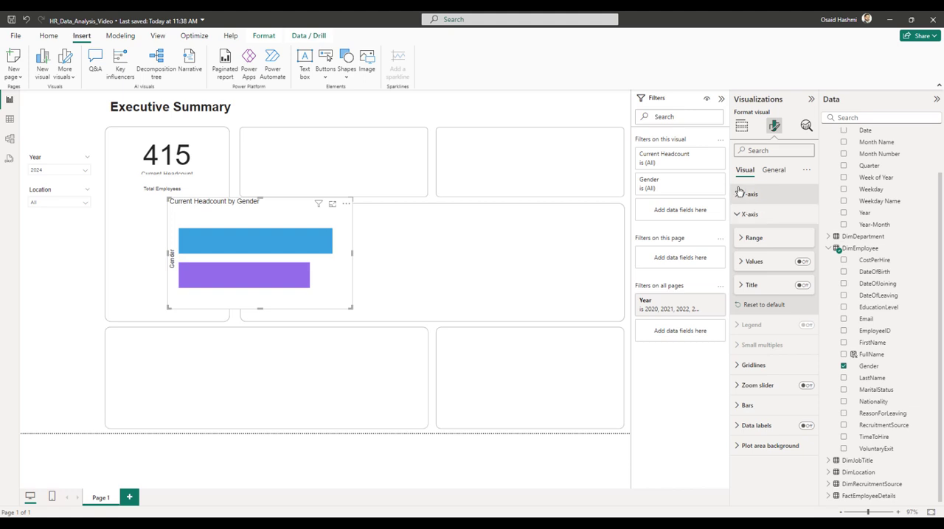
Remove the Y-axis title and the chart title from the gender bar chart.
click(749, 194)
click(802, 367)
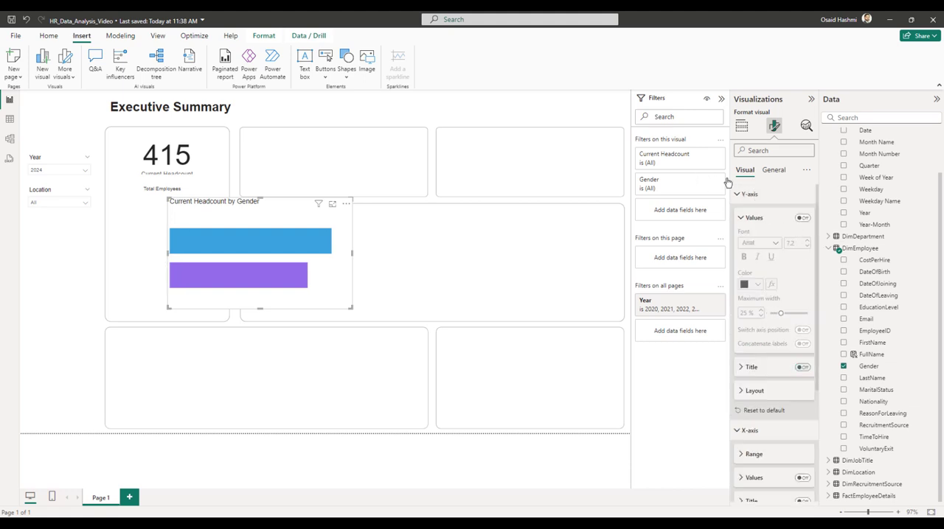
click(749, 193)
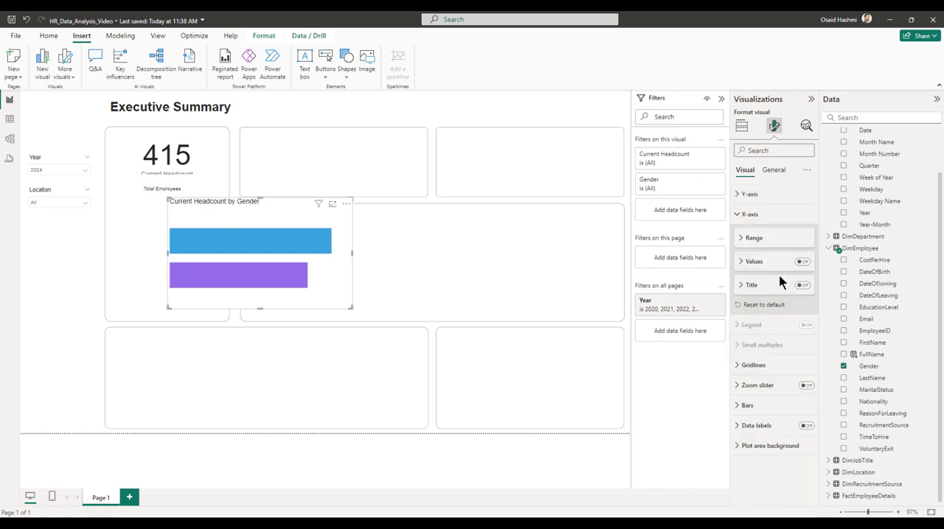
click(773, 171)
click(806, 214)
click(744, 171)
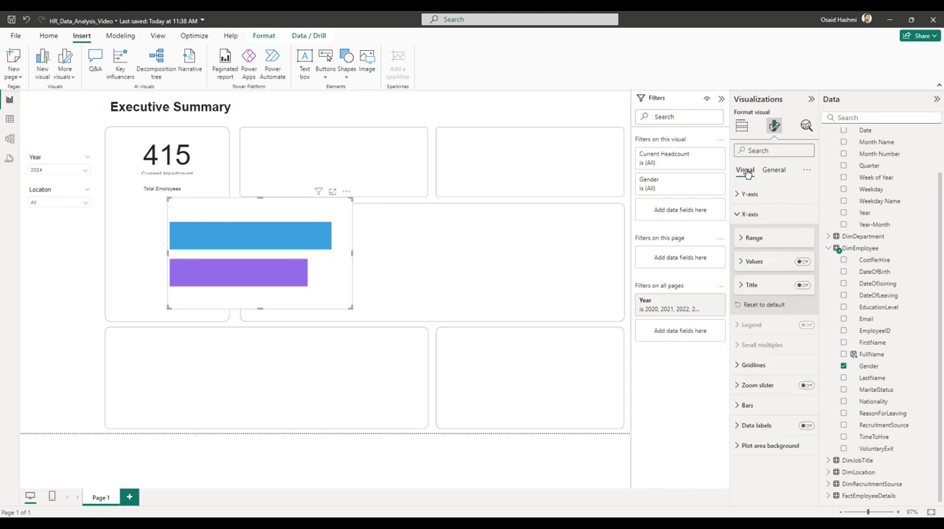
Show data labels on the gender chart, and place it at under half its height directly beneath the Total Employees label.
click(749, 214)
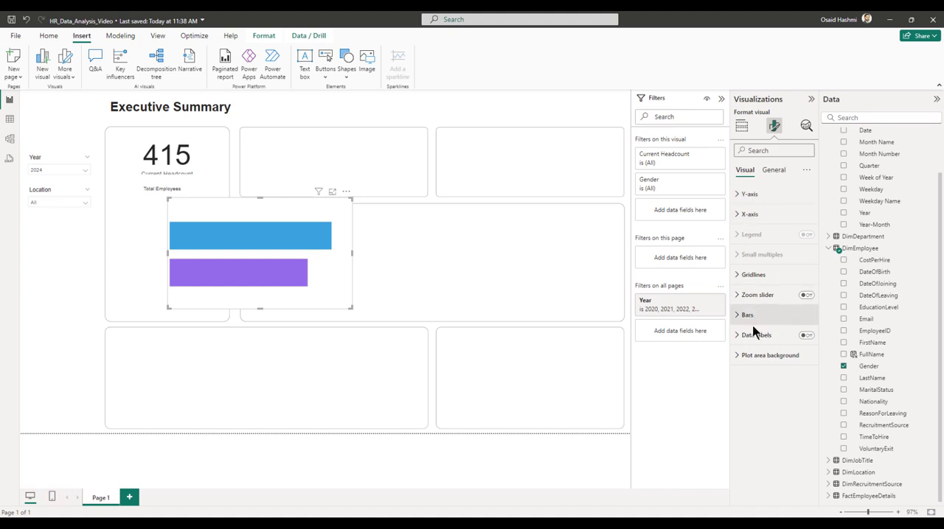
click(799, 338)
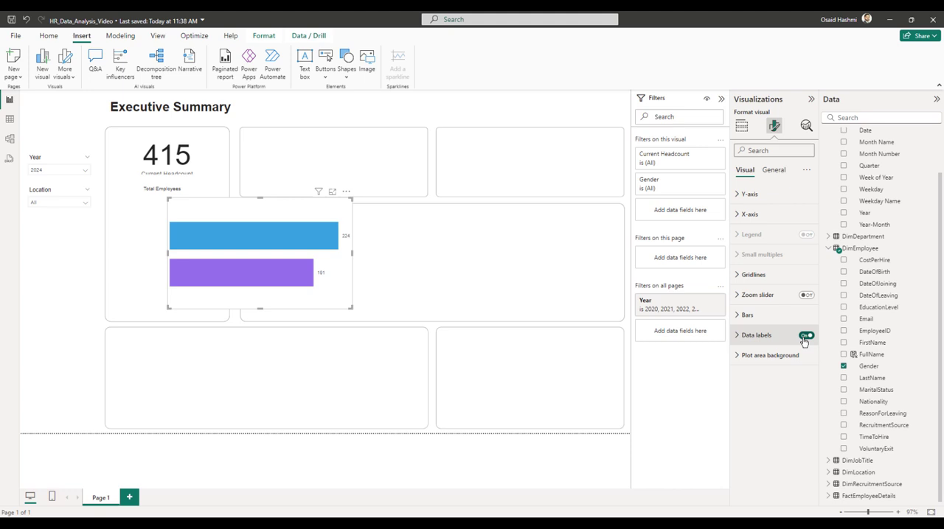
drag(259, 310, 266, 245)
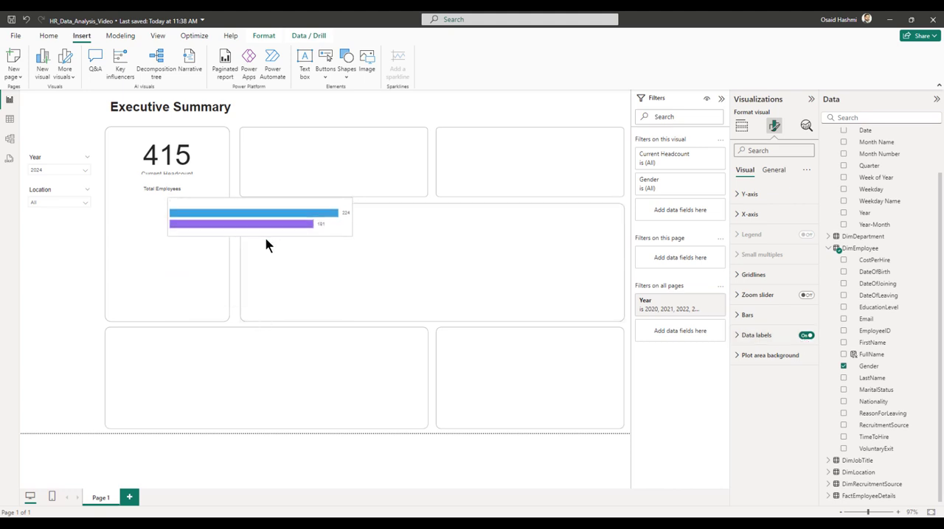
drag(272, 210, 212, 208)
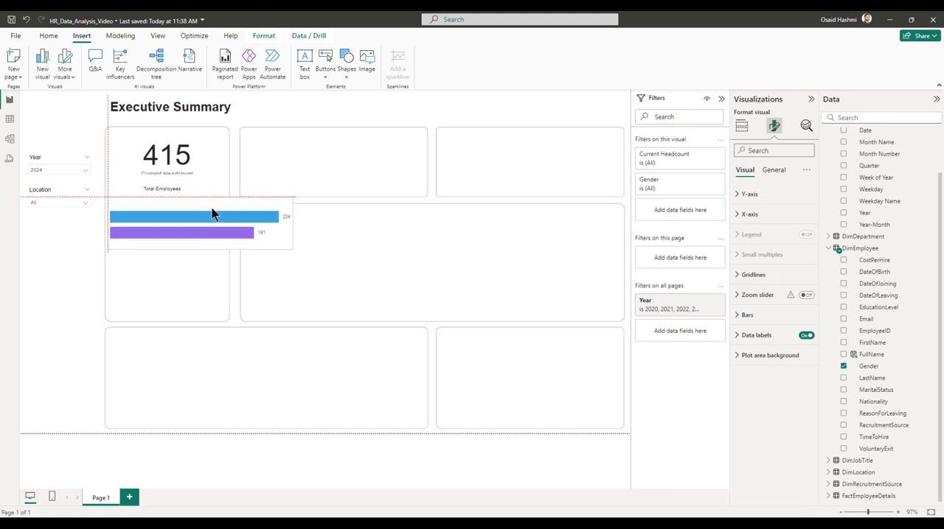
Hide the Current Headcount card's category label and format its callout value as bold at font size 27.
click(177, 162)
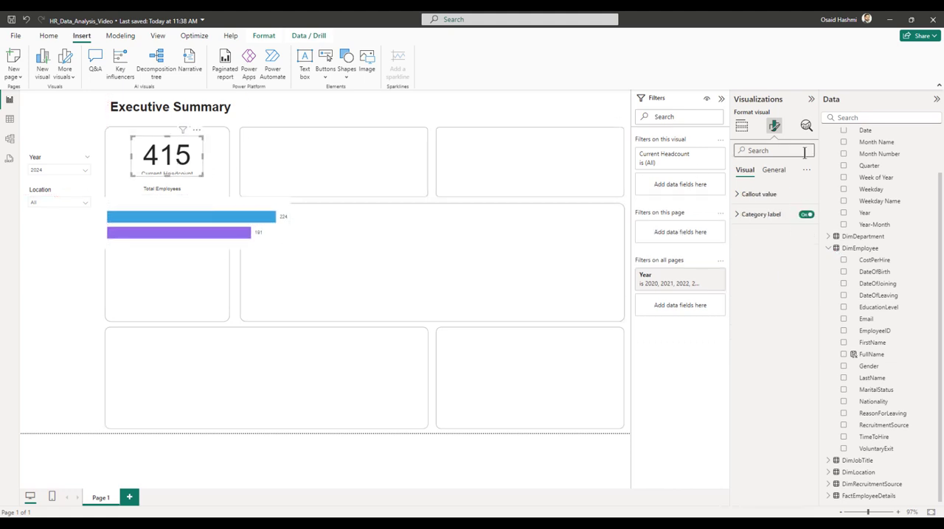
click(806, 213)
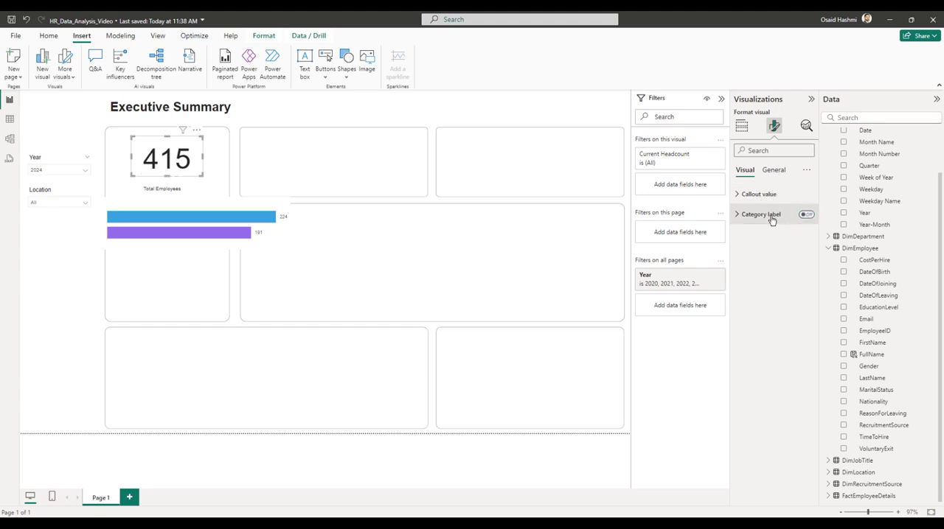
click(751, 197)
double_click(794, 228)
text(30)
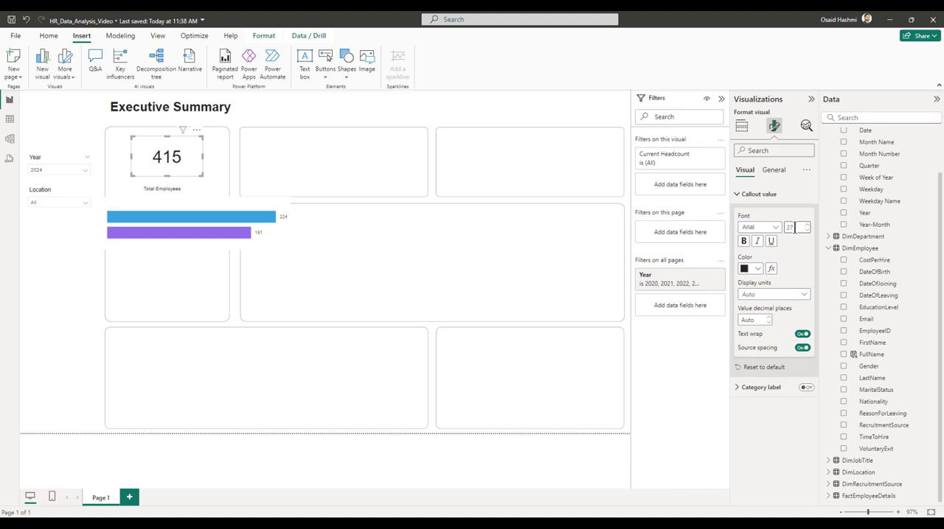
click(743, 242)
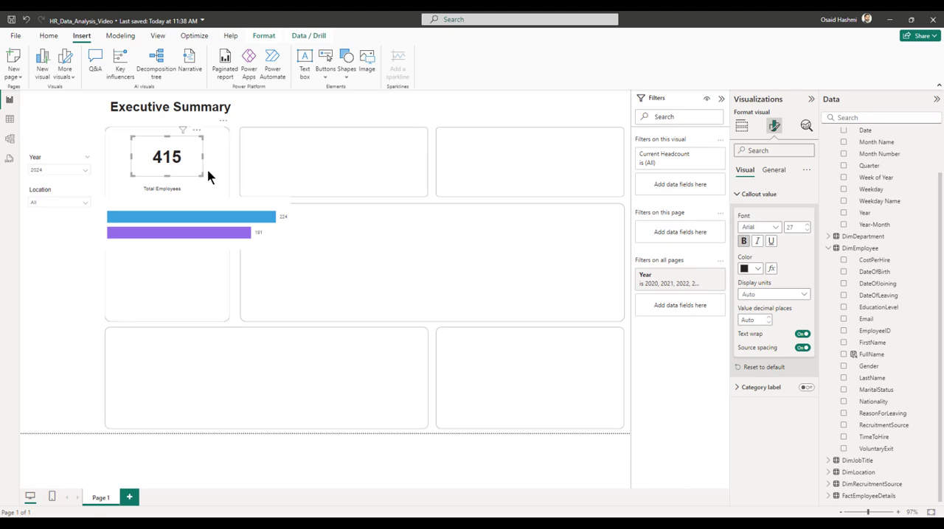
Resize the headcount card to a height of 66 and a width of 115.
click(773, 169)
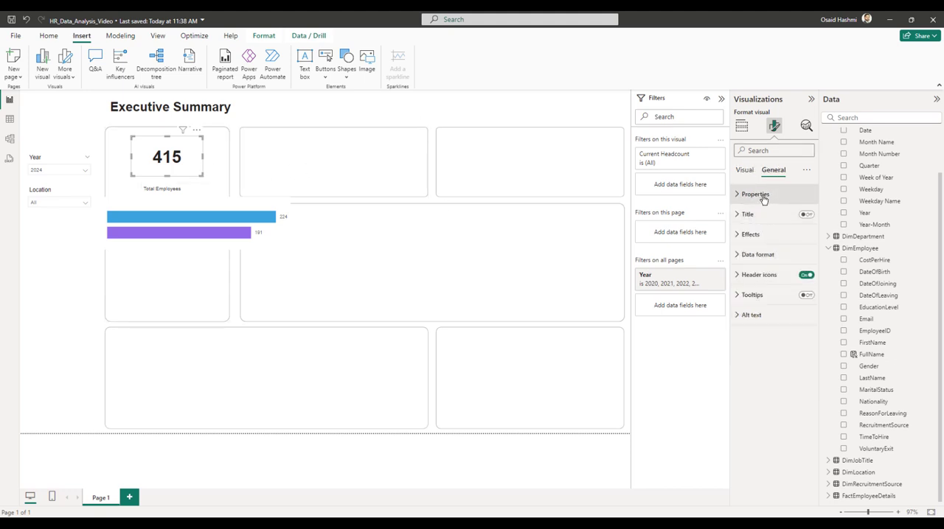
click(759, 194)
click(759, 306)
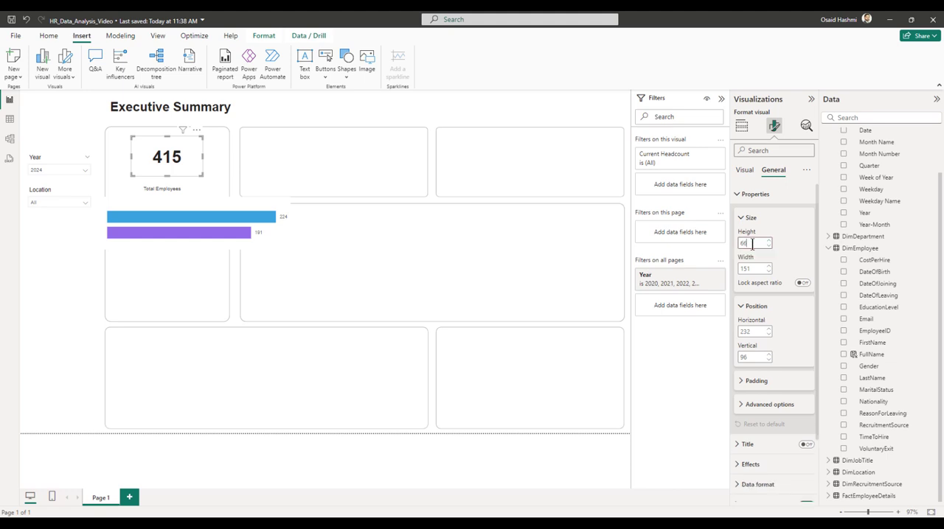
key(Tab)
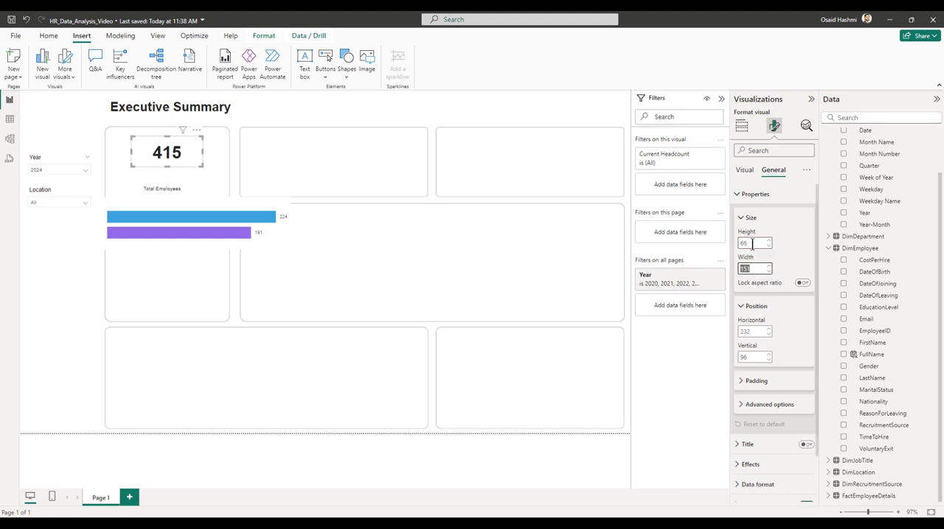
text(115)
key(Tab)
key(Tab)
key(Tab)
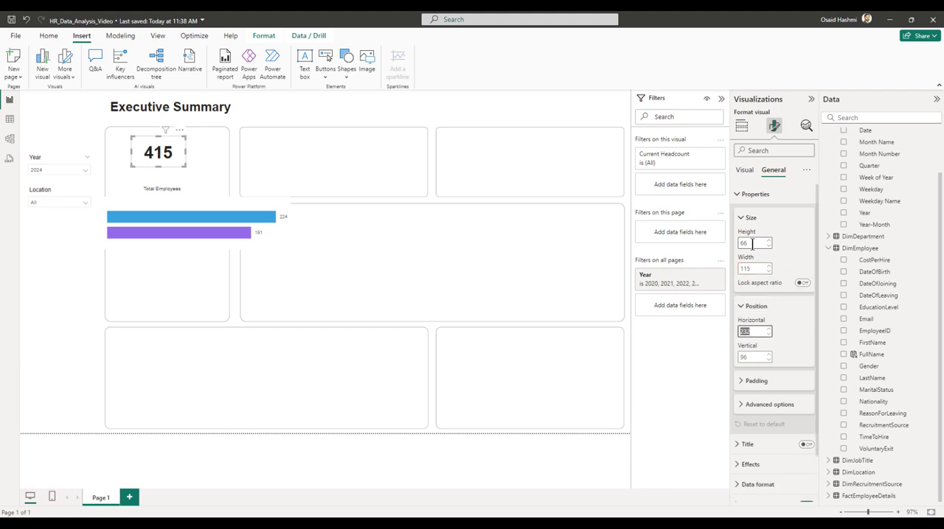
Position the headcount card at horizontal 224 and vertical 94.
text(224)
key(Tab)
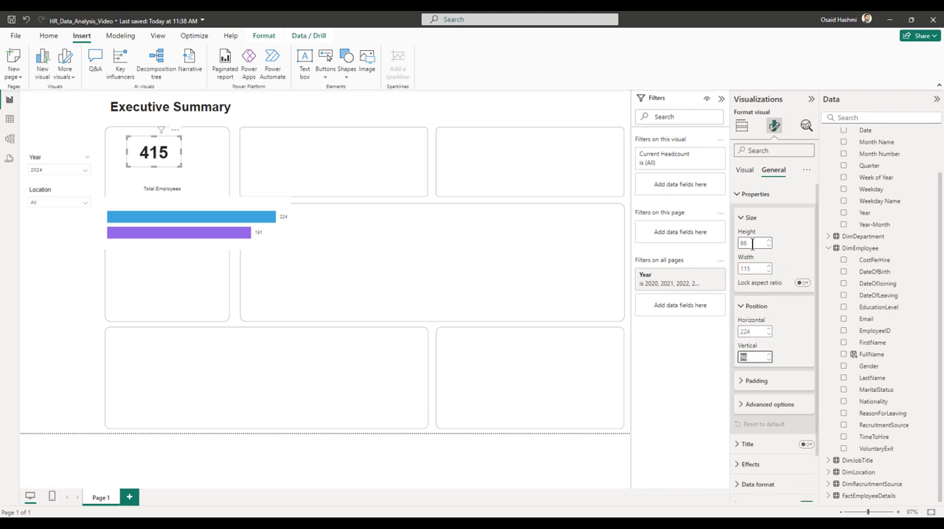
text(94)
click(208, 125)
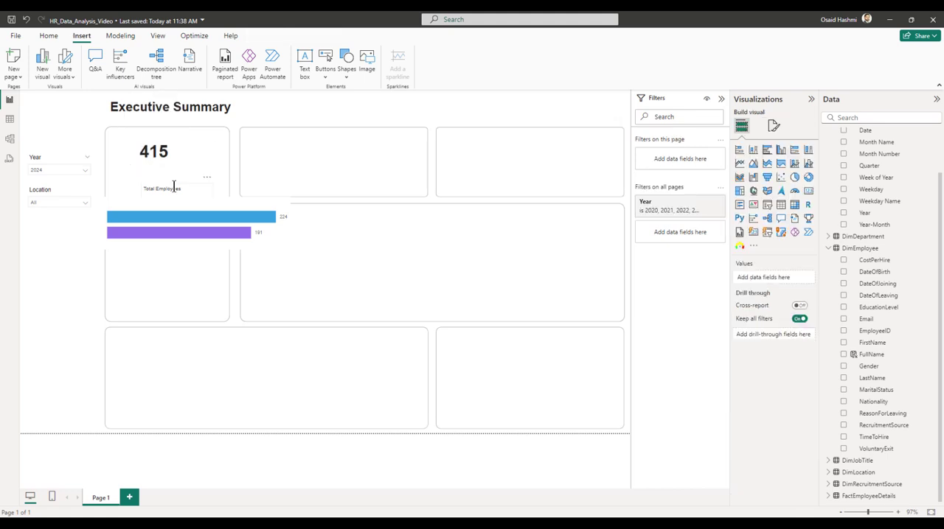
Resize the Total Employees text box to a height of 32 and a width of 149.
click(174, 186)
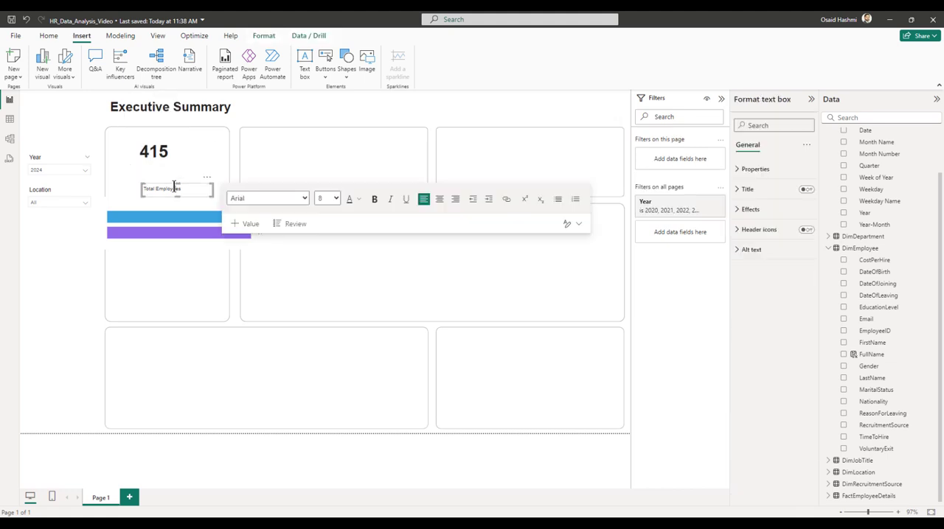
click(755, 170)
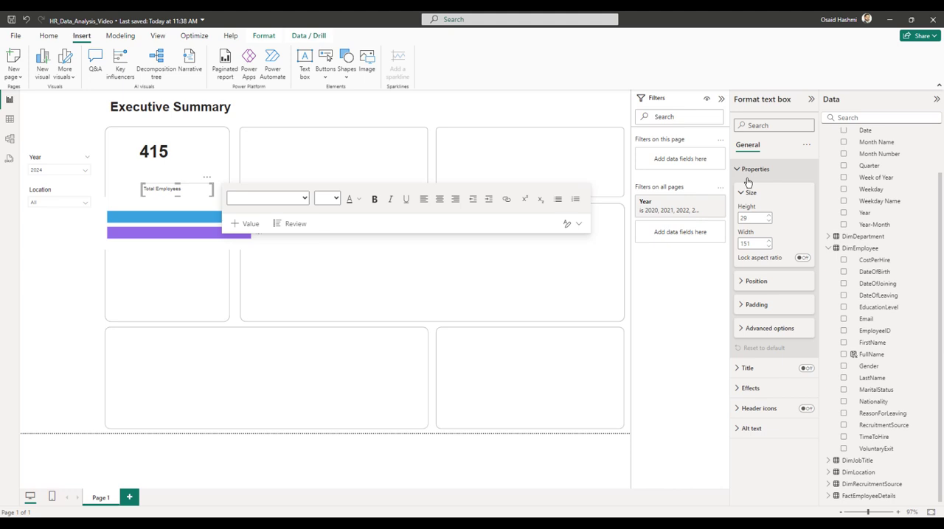
click(753, 219)
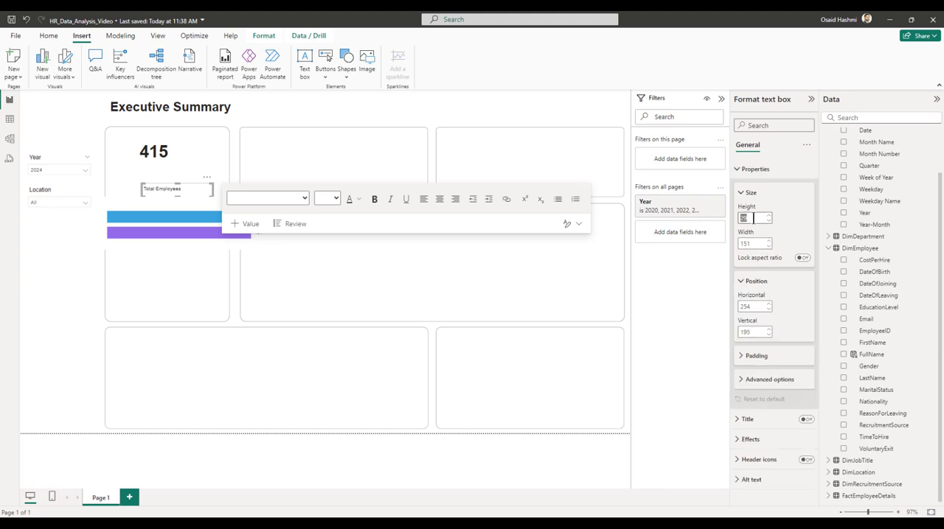
text(32)
key(Tab)
text(149)
key(Tab)
key(Tab)
key(Tab)
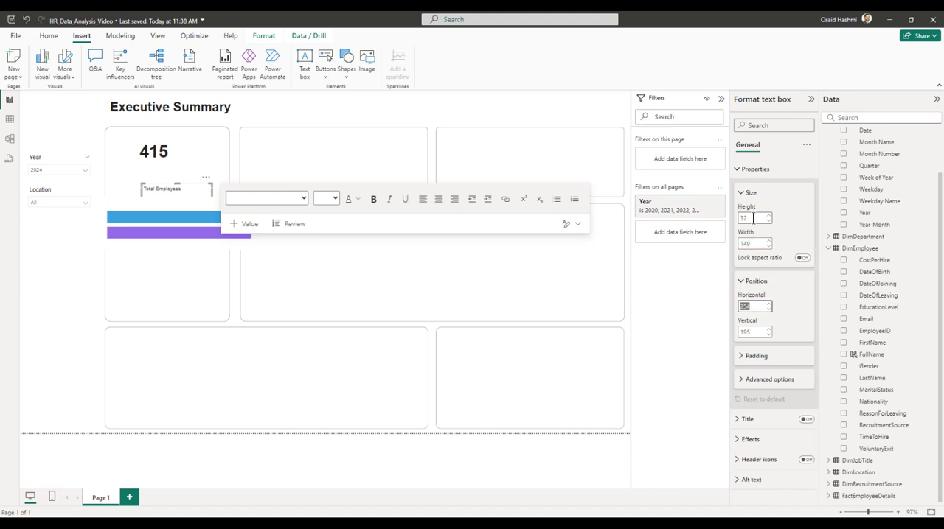
Position the Total Employees text box at horizontal 243 and vertical 148.
text(243)
key(Tab)
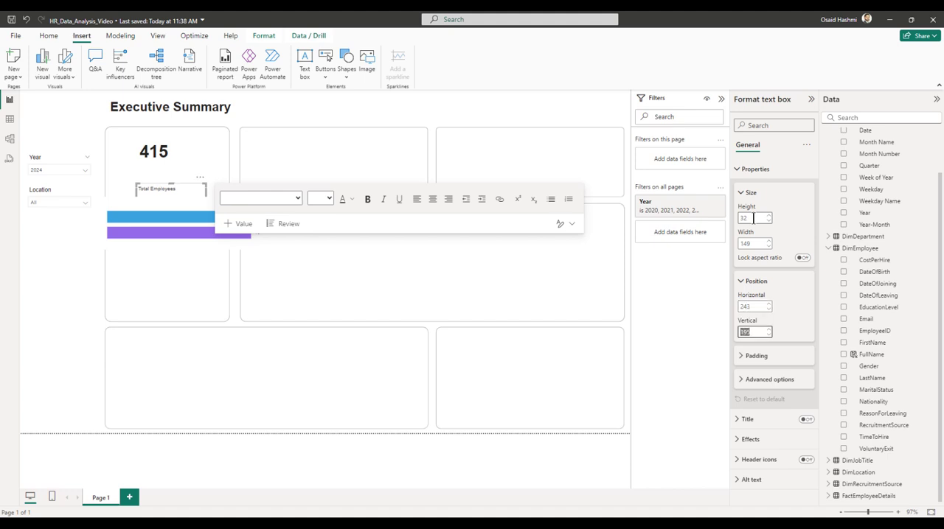
text(148)
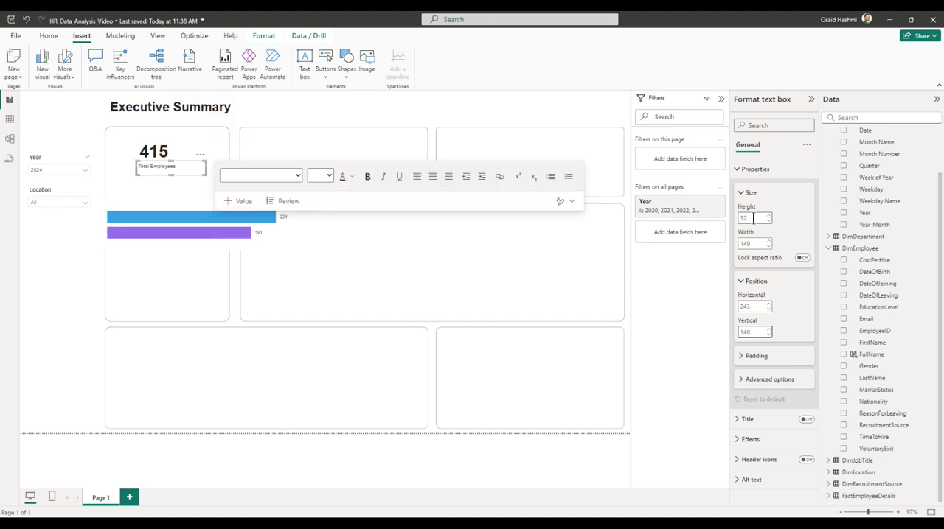
Format the Total Employees text as bold at font size 12.
click(181, 167)
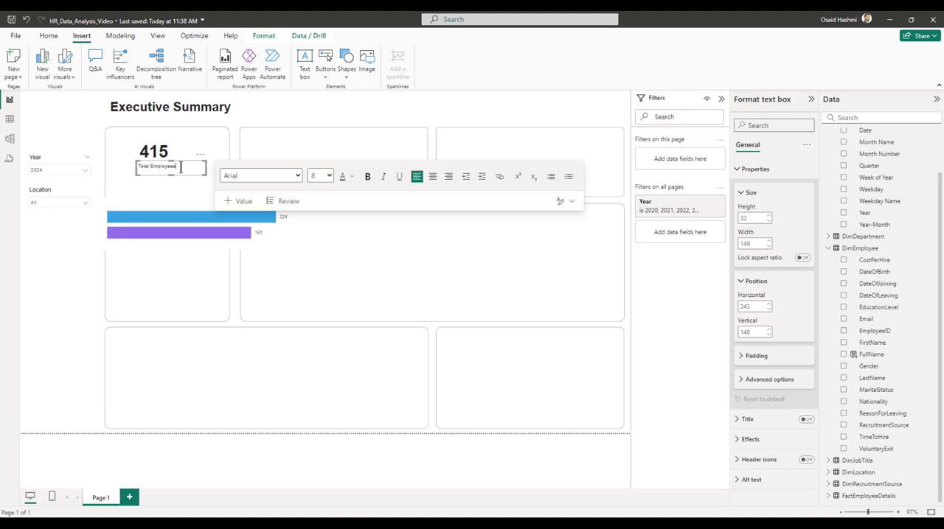
key(ctrl+a)
click(325, 175)
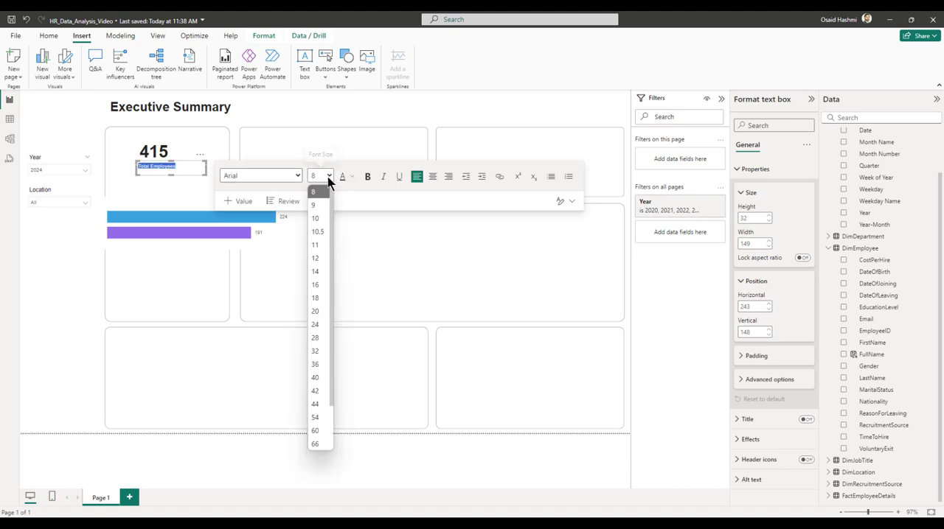
click(319, 271)
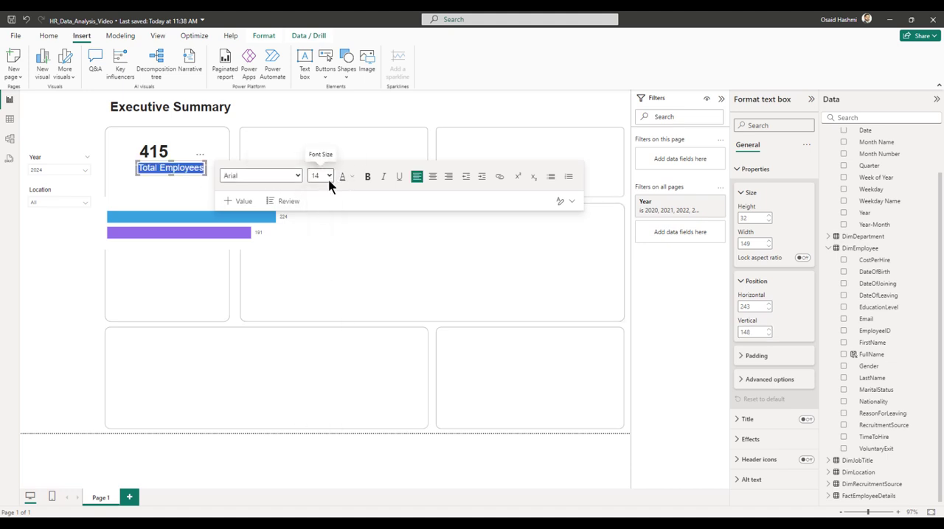
click(326, 177)
click(325, 257)
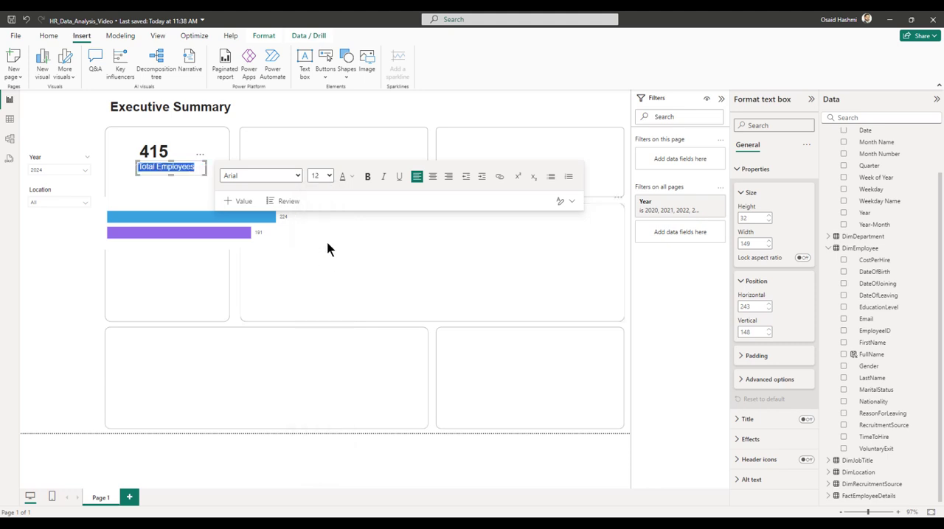
click(366, 180)
click(369, 110)
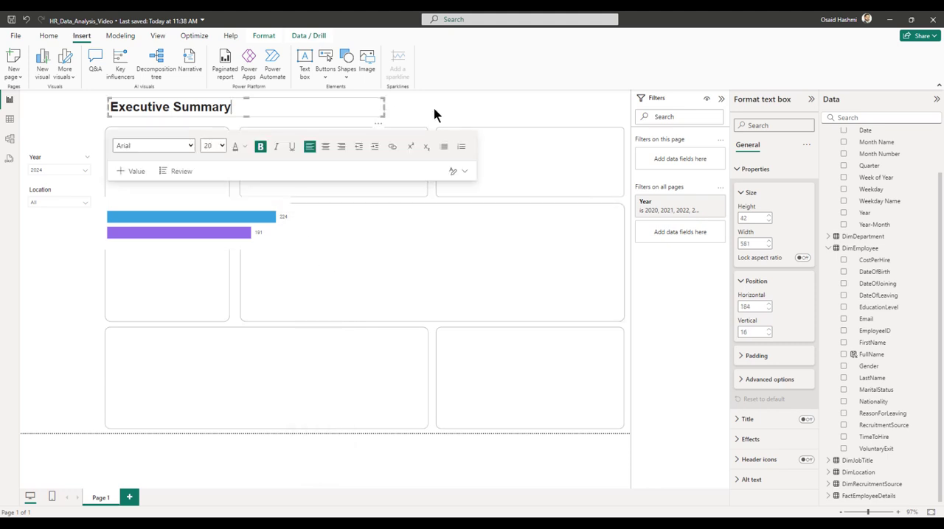
click(435, 114)
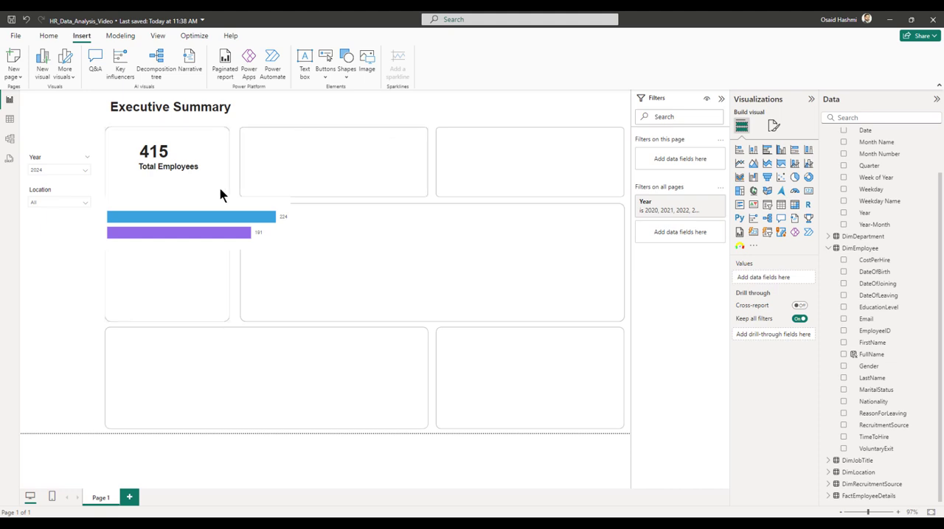
Resize the gender bar chart to a height of 85 and a width of 222.
click(186, 213)
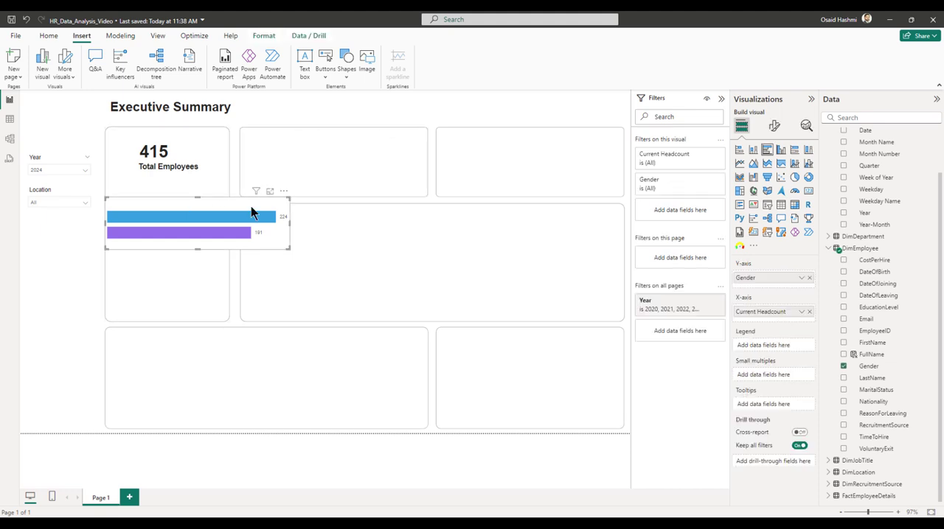
click(773, 127)
click(772, 171)
click(757, 246)
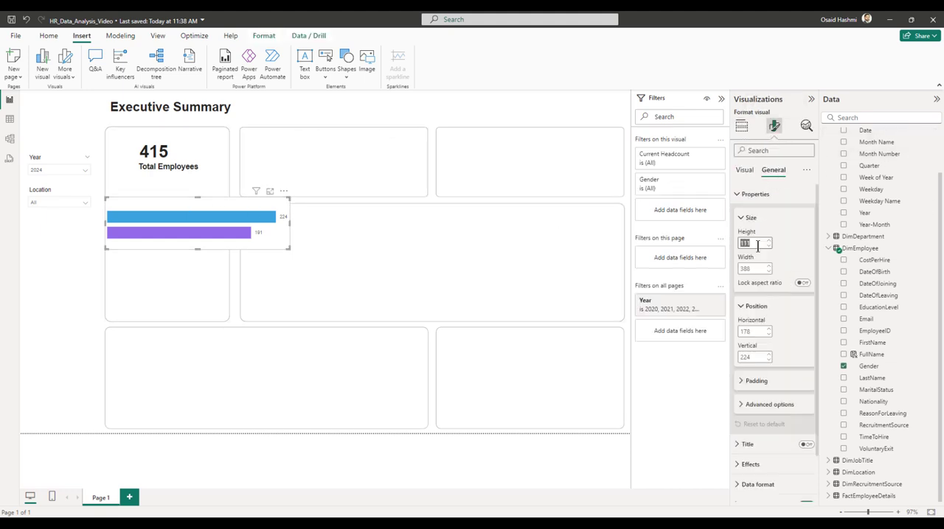
text(85)
key(Tab)
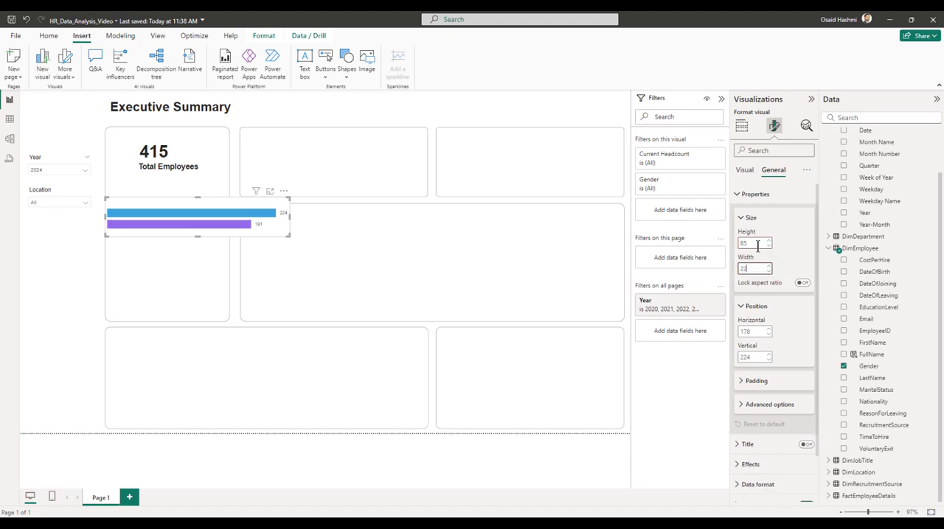
text(222)
key(Tab)
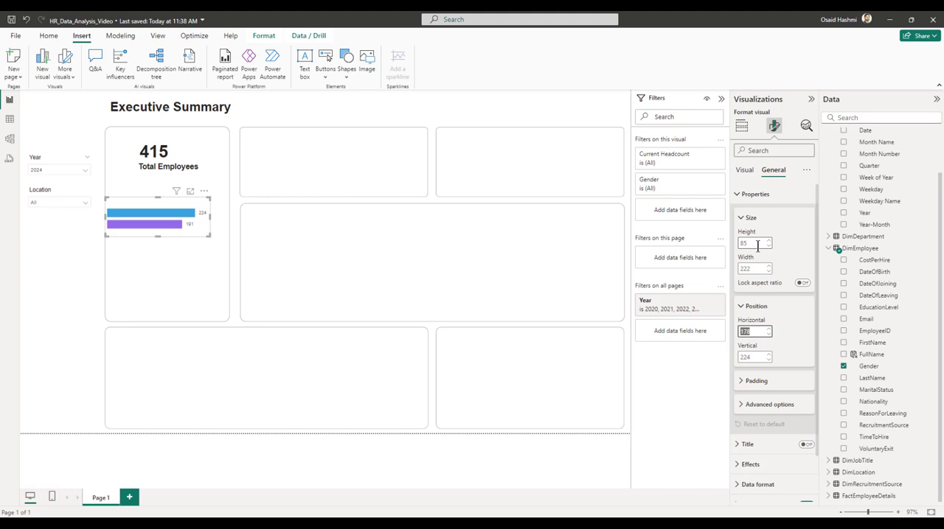
Position the gender bar chart at horizontal 192 and vertical 148.
text(192)
key(Tab)
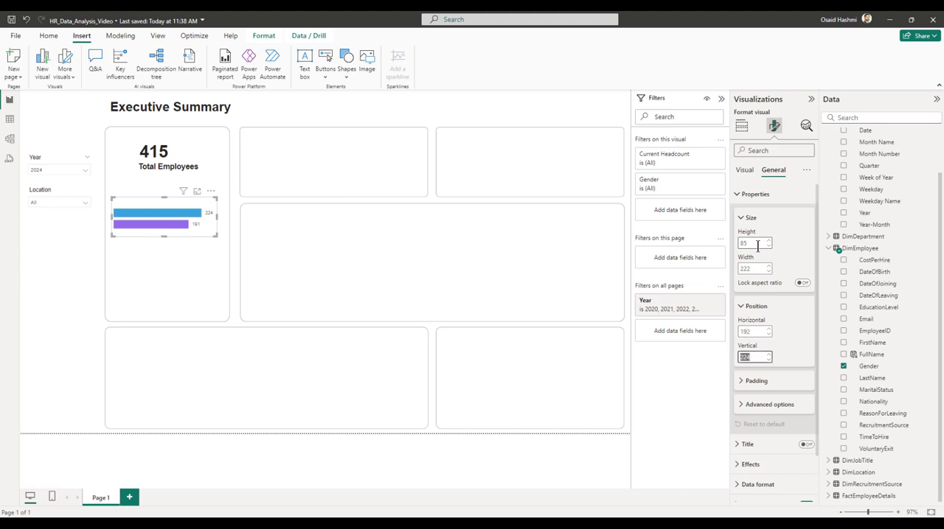
text(14)
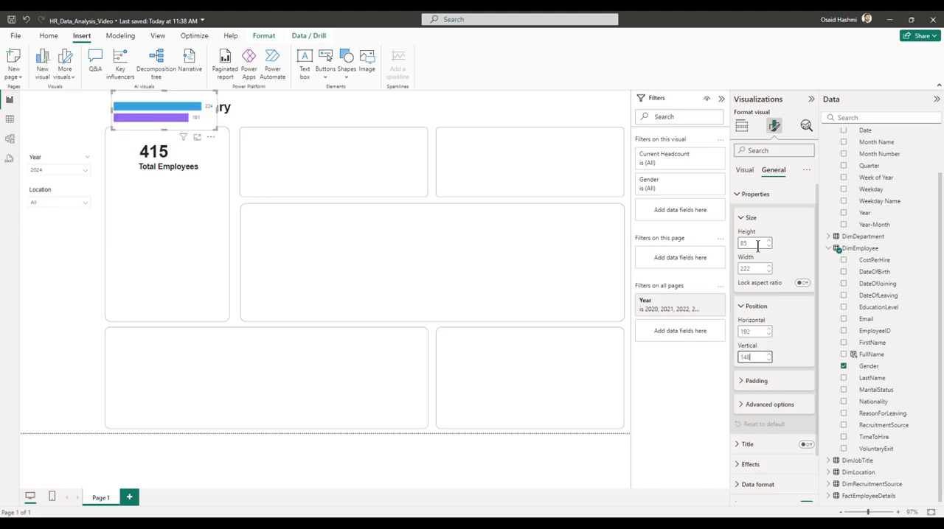
text(8)
key(Return)
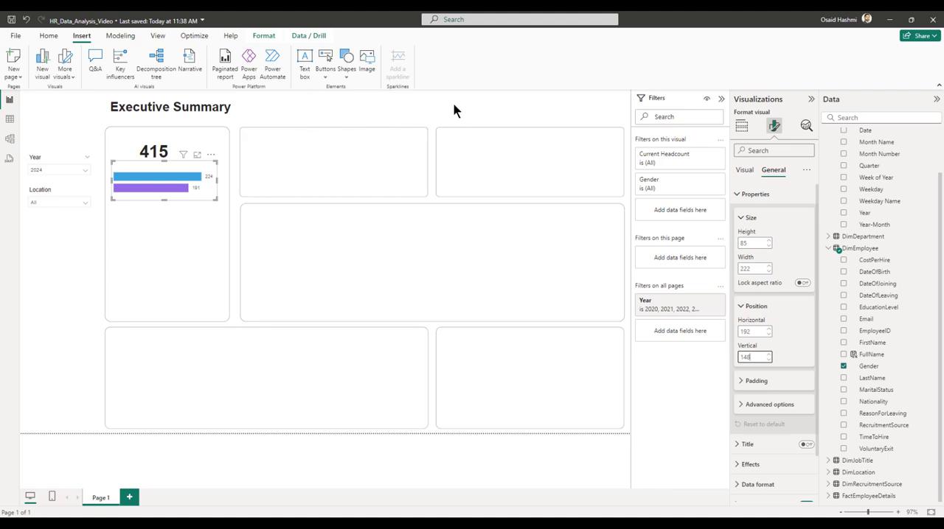
Turn off the background of the gender bar chart.
click(748, 219)
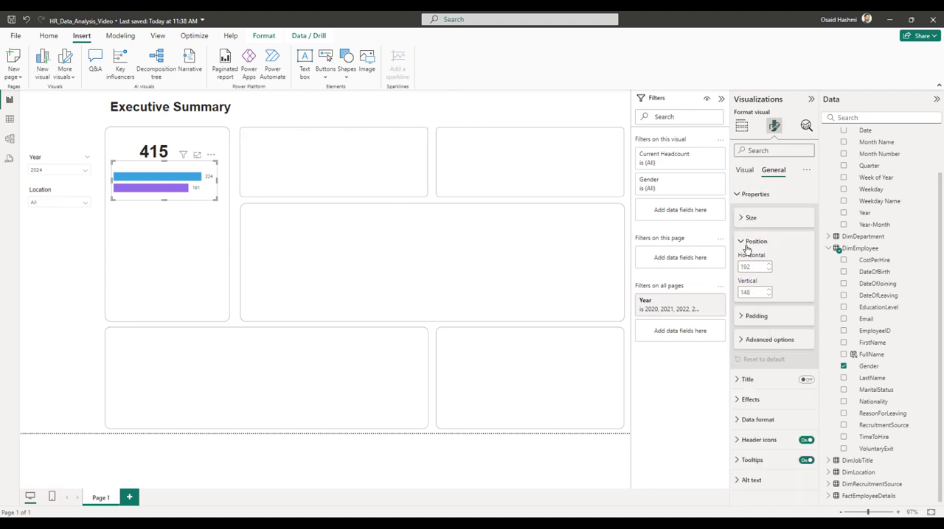
click(747, 243)
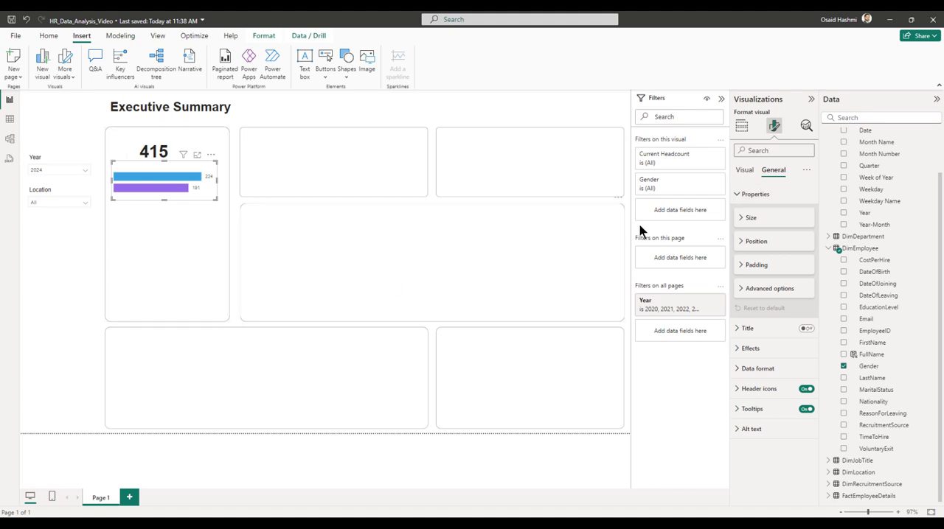
click(746, 175)
click(766, 174)
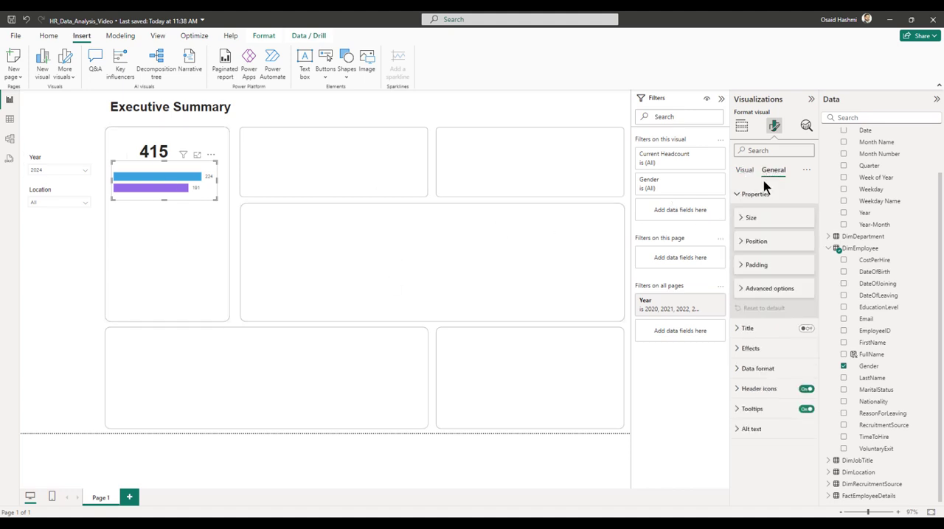
click(752, 195)
click(751, 233)
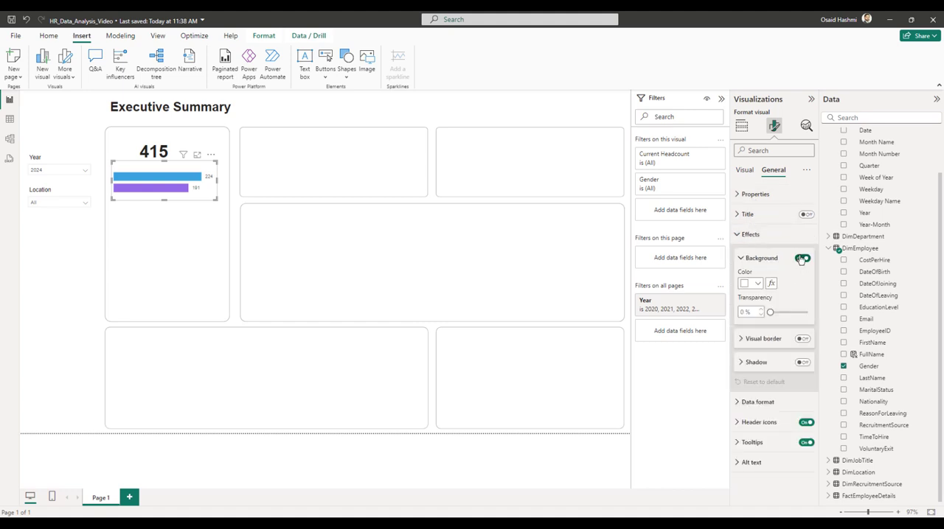
click(801, 259)
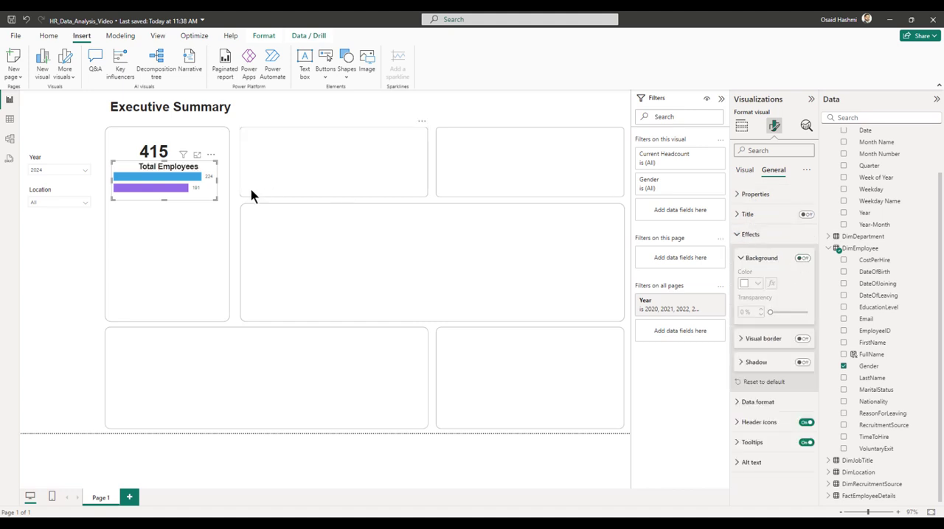
click(434, 120)
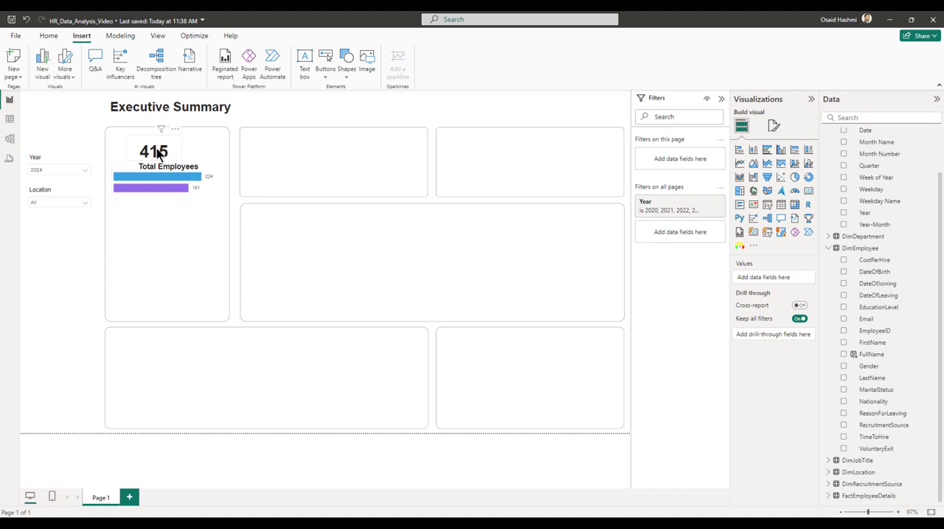
Turn off the background of the headcount card.
click(159, 151)
click(773, 125)
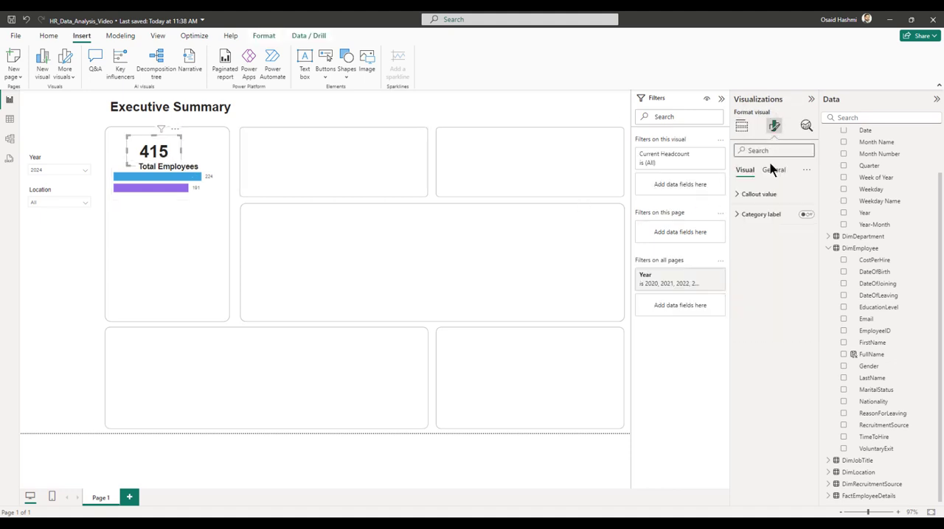
click(773, 169)
click(758, 235)
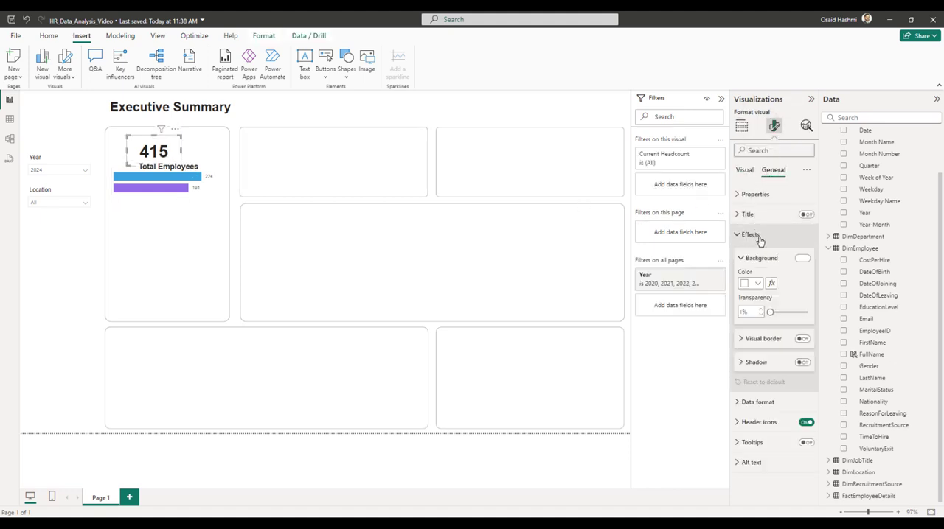
click(802, 260)
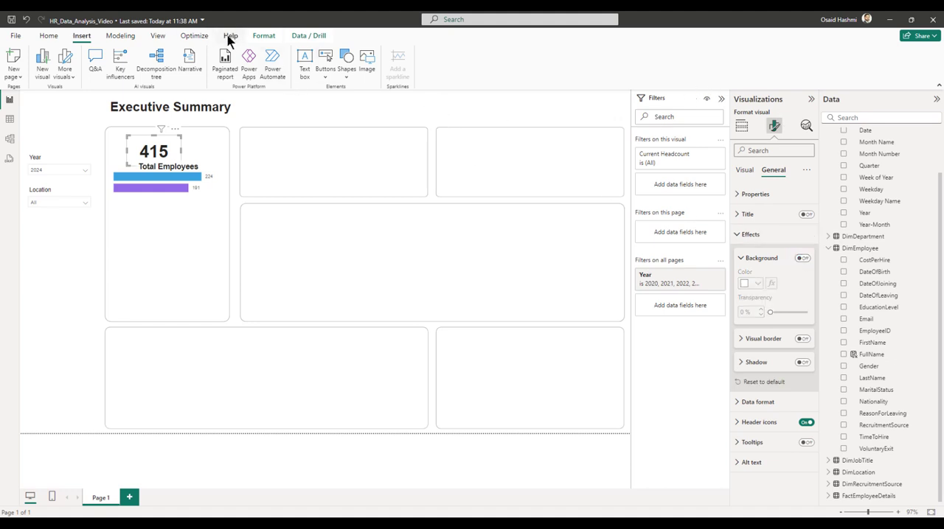
Show the Selection pane and check the background setting of the "Total Employees" text box.
click(157, 36)
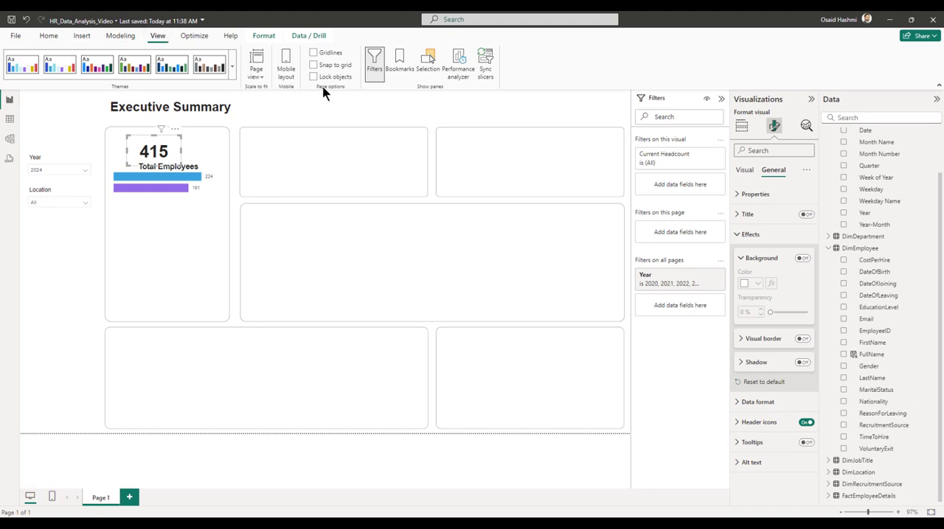
click(428, 62)
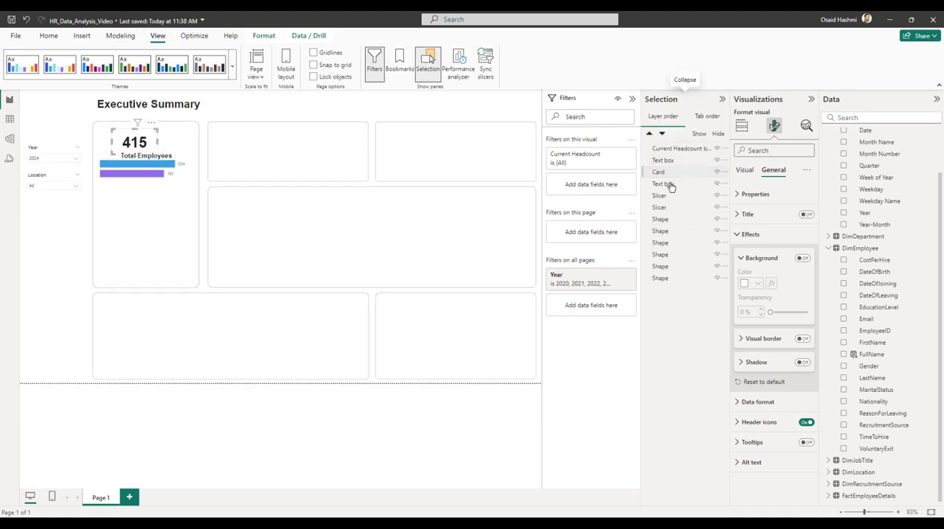
click(667, 186)
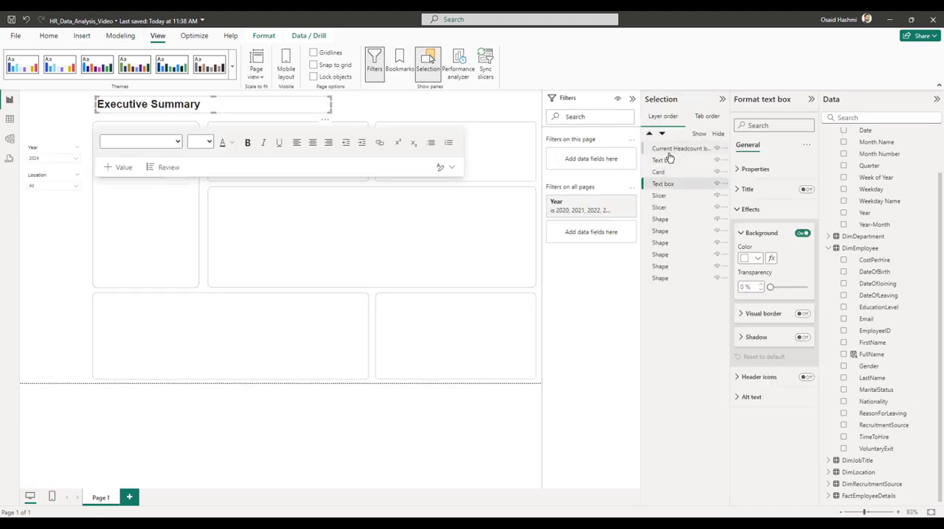
click(663, 161)
click(761, 235)
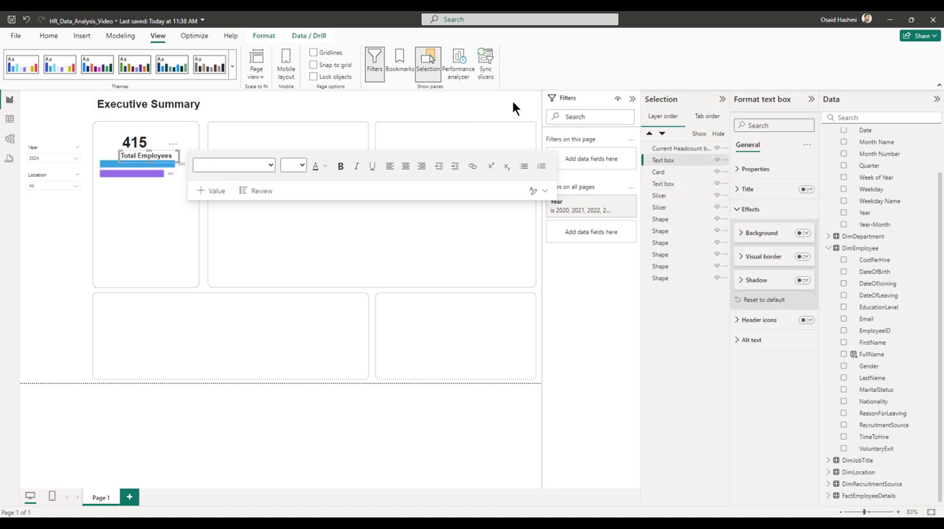
click(512, 101)
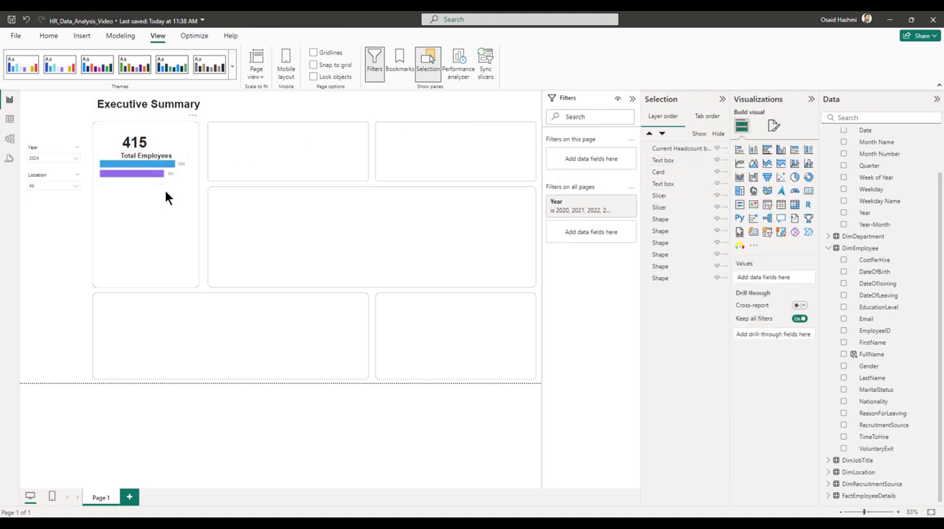
Set the font size of the "Total Employees" label to 11.
click(146, 153)
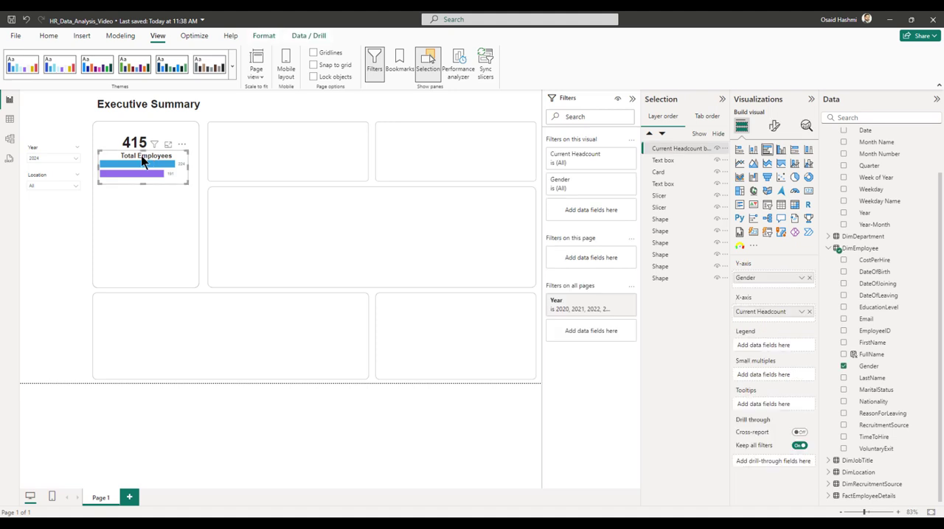
click(679, 162)
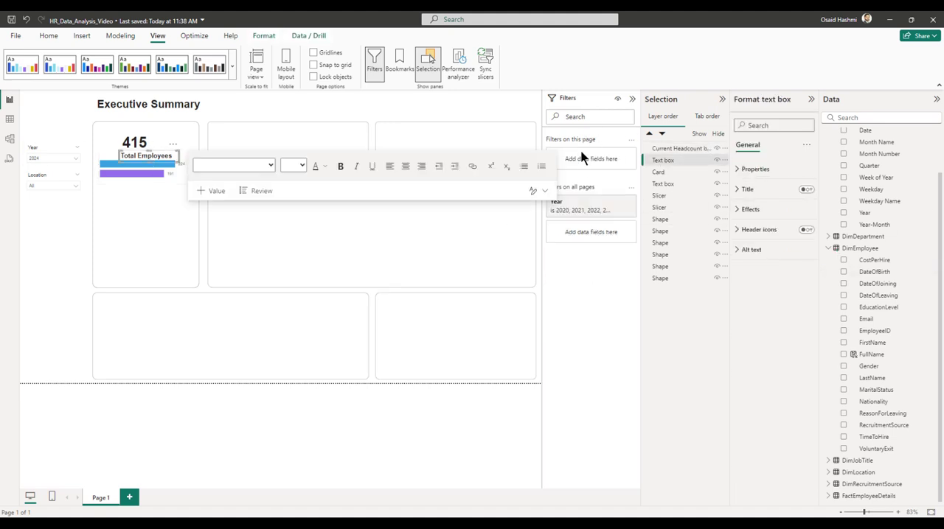
double_click(166, 157)
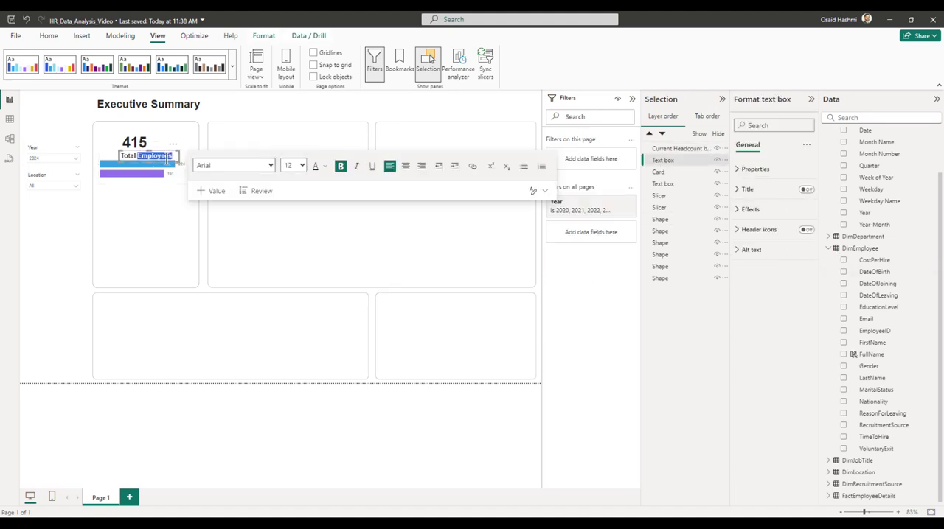
key(ctrl+a)
click(302, 166)
click(291, 235)
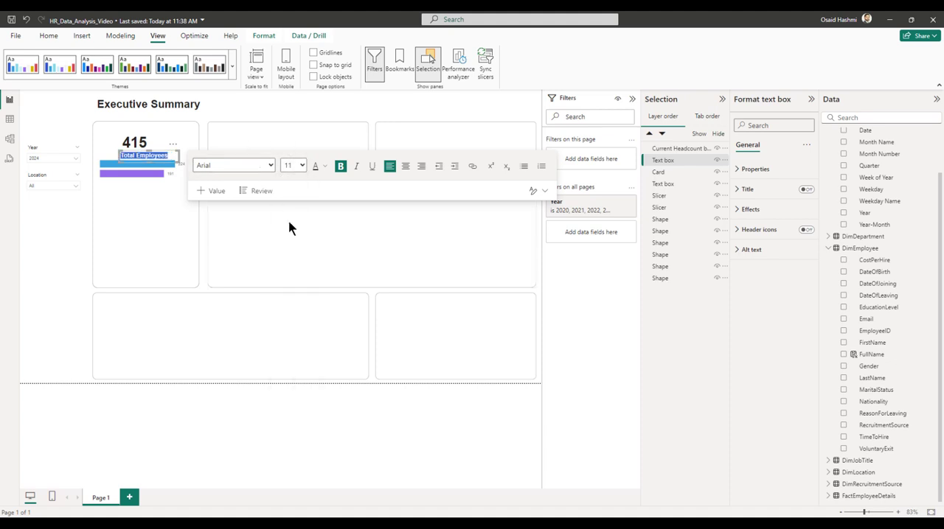
click(444, 109)
Collapse the Filters, Selection and Data panes and add an empty donut chart to the report page.
click(631, 99)
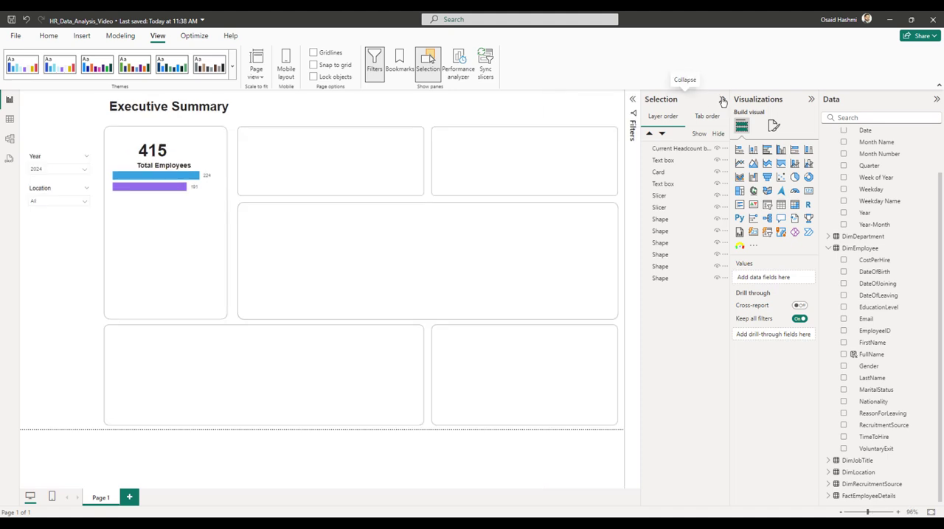
click(722, 99)
click(811, 98)
click(936, 101)
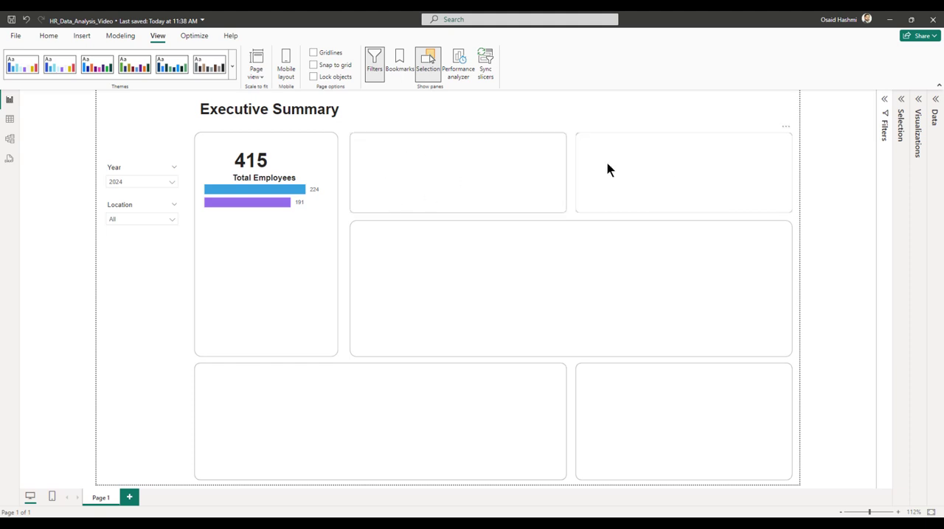
click(918, 103)
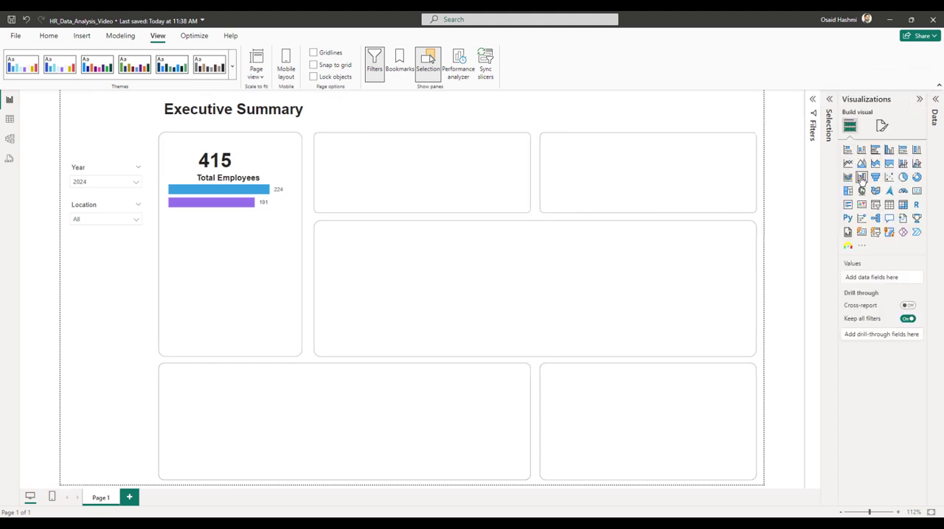
click(916, 177)
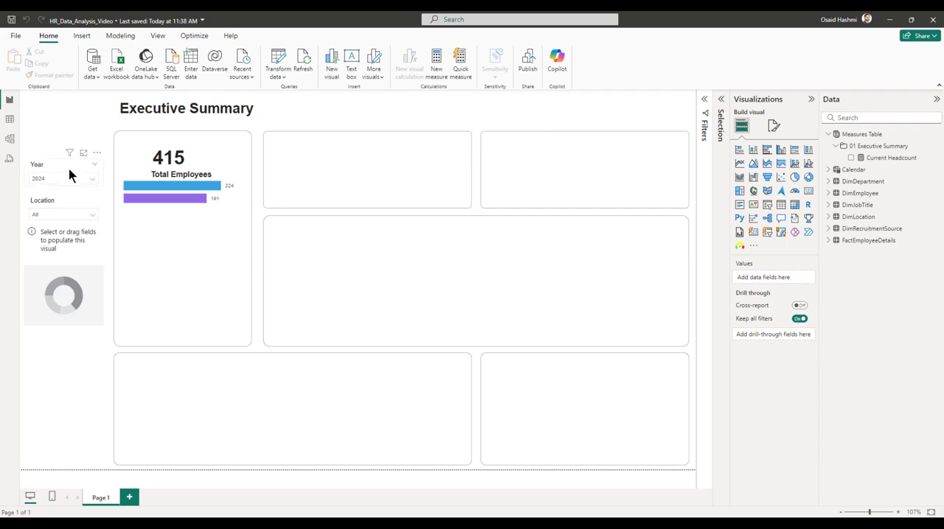
Switch to Table view, collapse the expanded tables in the data list, and open the FactEmployeeDetails table.
click(10, 119)
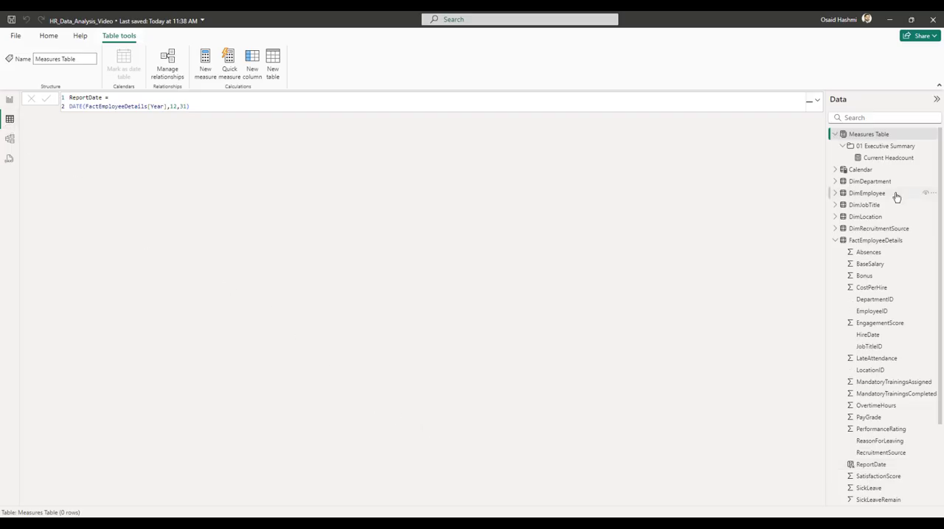
click(835, 241)
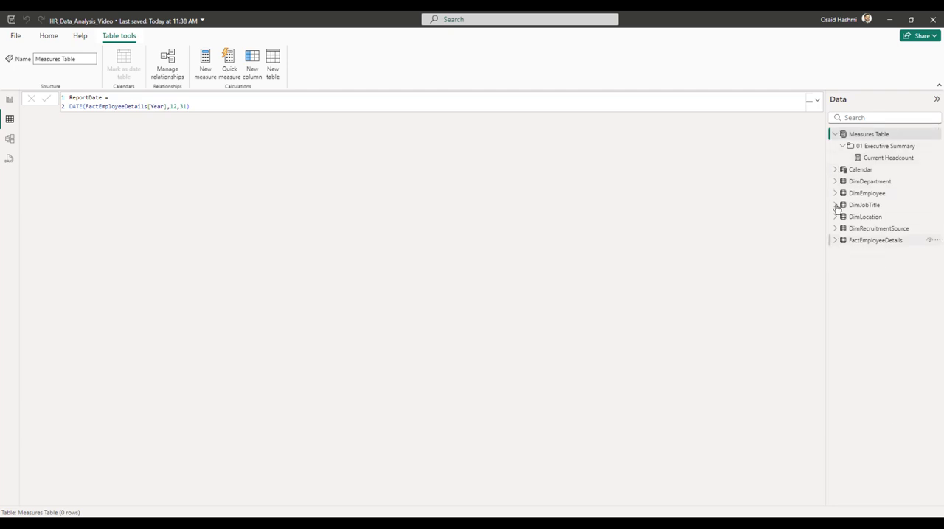
click(835, 135)
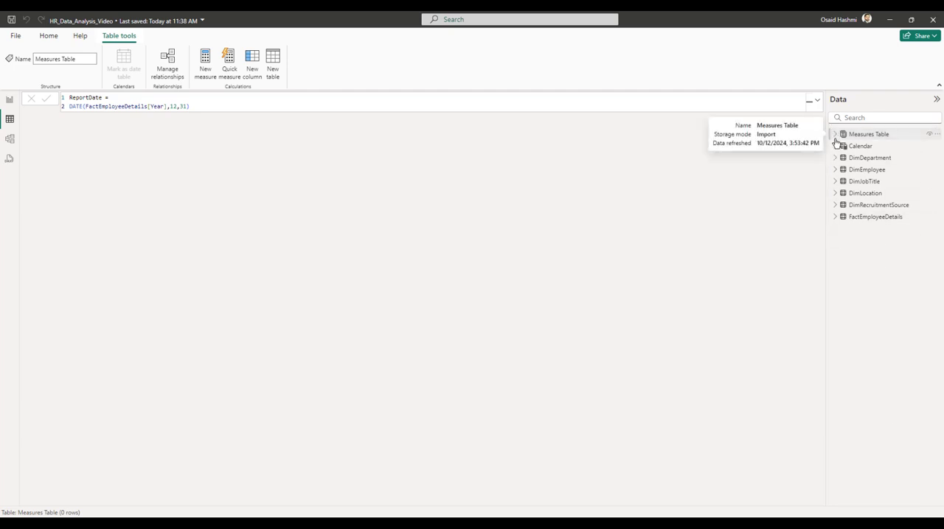
click(875, 217)
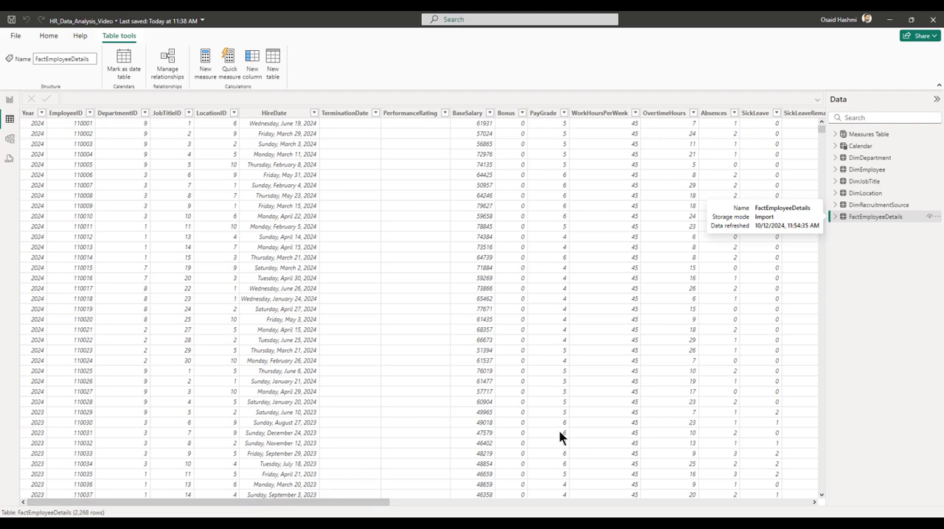
Add a calculated column to FactEmployeeDetails and name it NewHire, leaving a new line for its formula.
drag(373, 508, 807, 503)
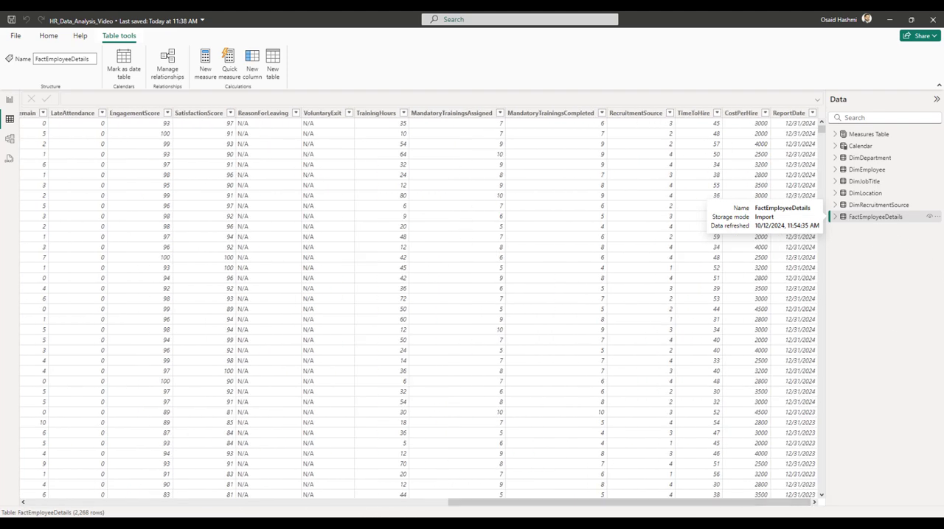
right_click(789, 114)
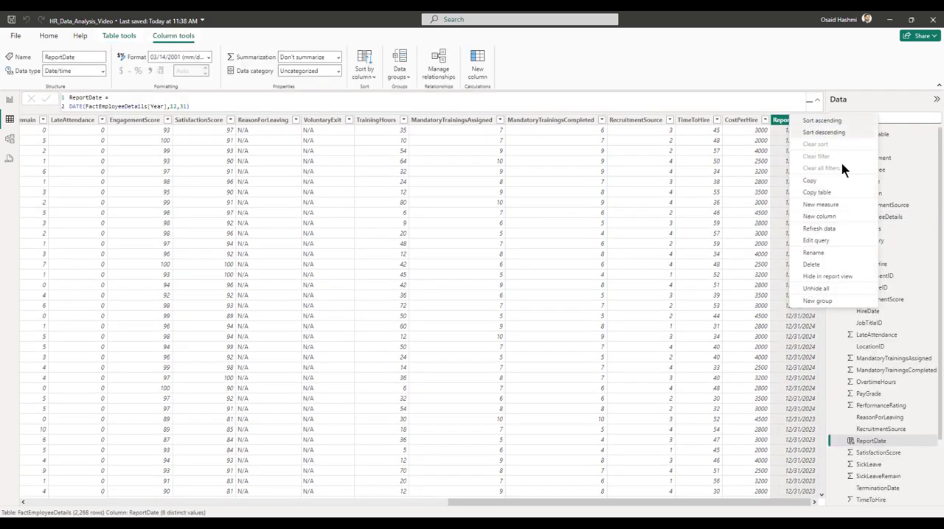
click(809, 216)
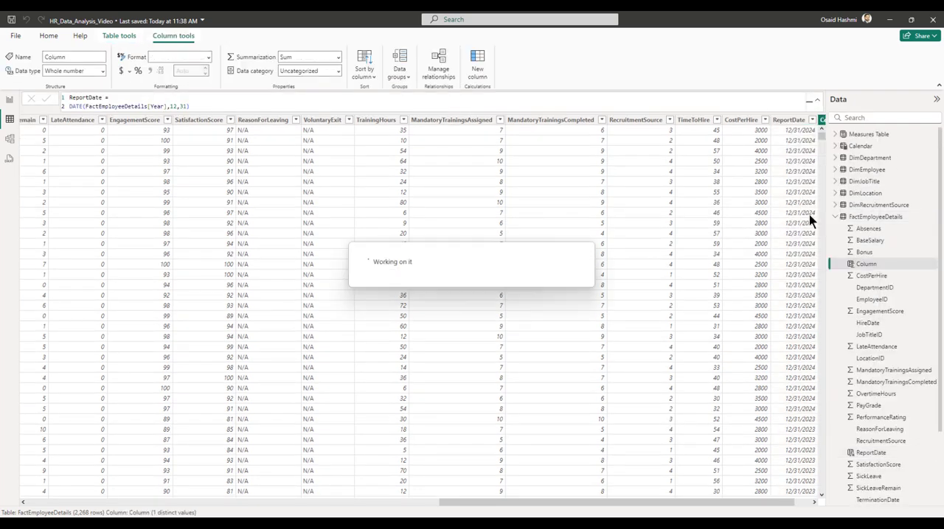
text(NewHire)
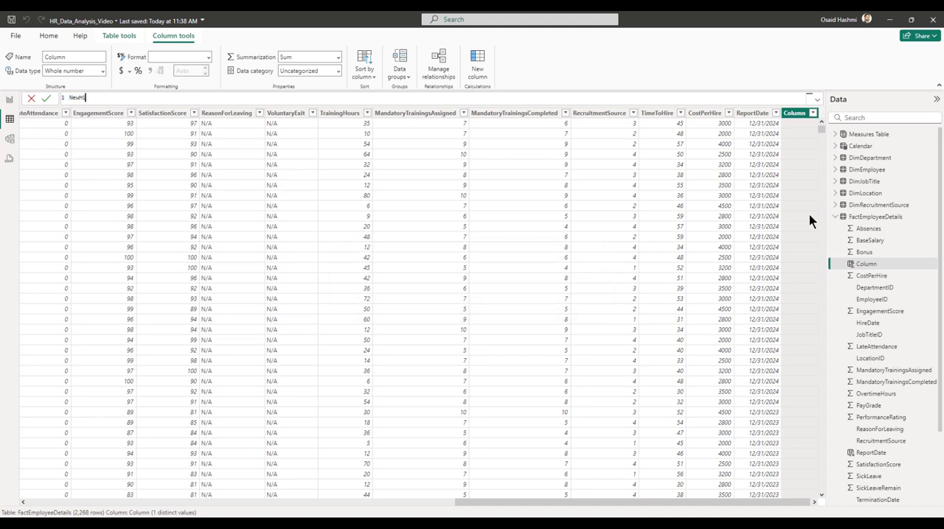
text( =)
key(shift+Return)
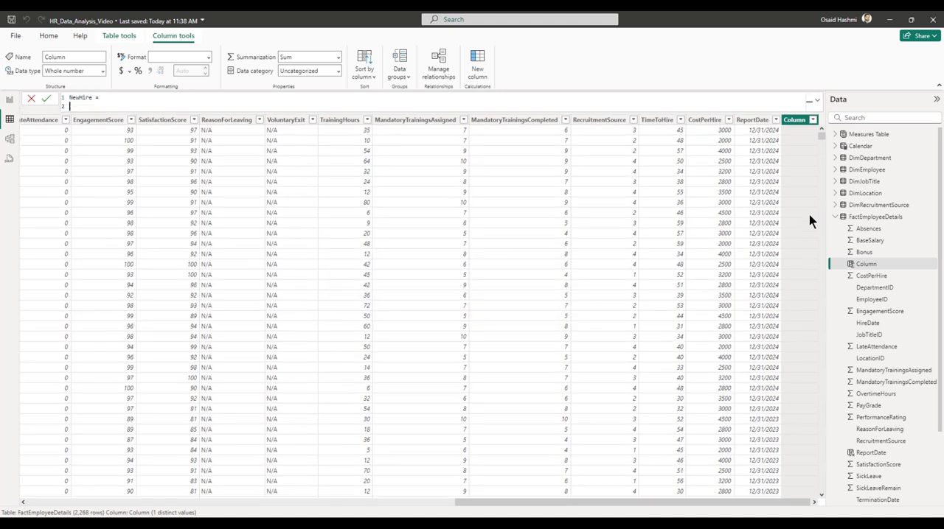
Enter an IF condition in the NewHire formula testing whether YEAR(FactEmployeeDetails[HireDate]) >= FactEmployeeDetails[Year].
text(IF()
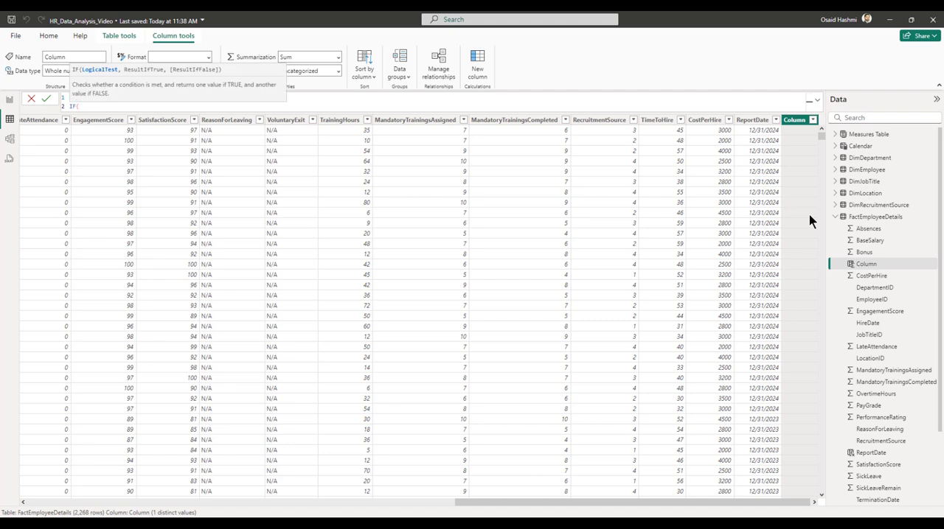
text(year)
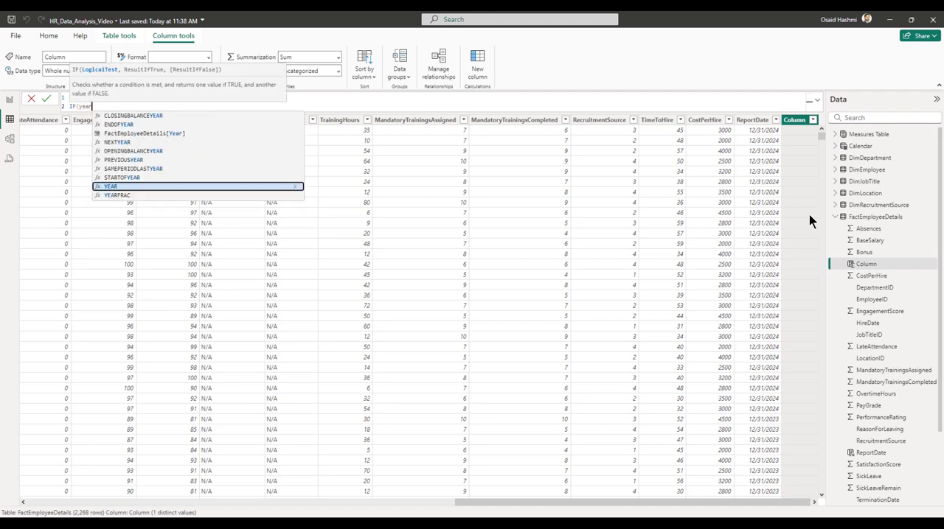
key(Tab)
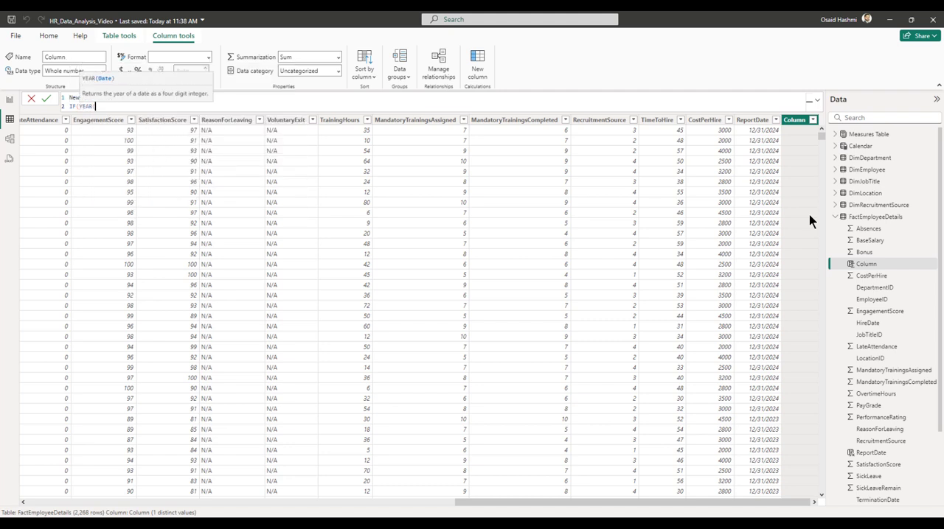
text(hire)
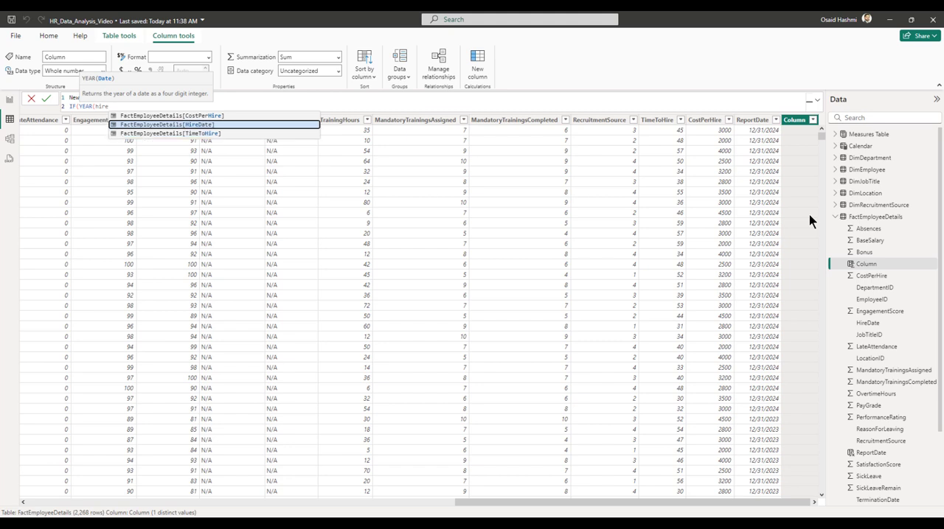
key(Tab)
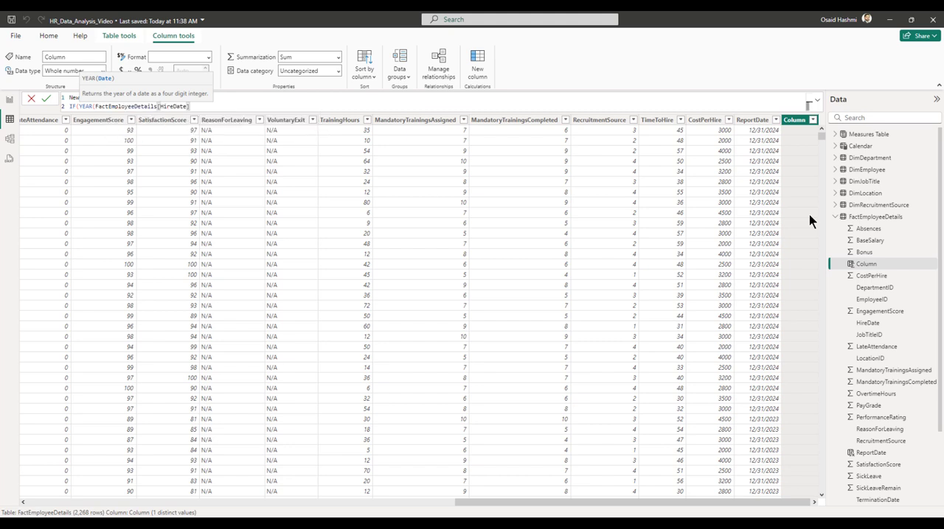
text())
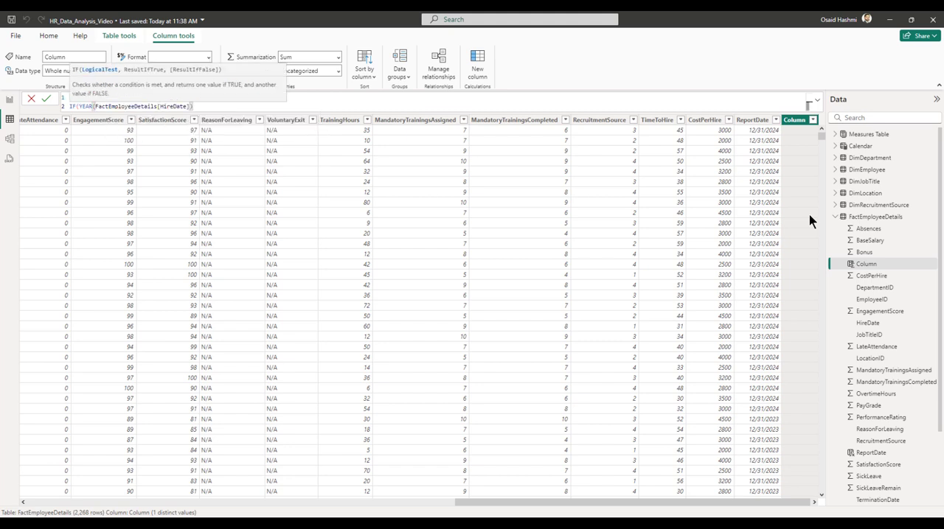
text(>=year)
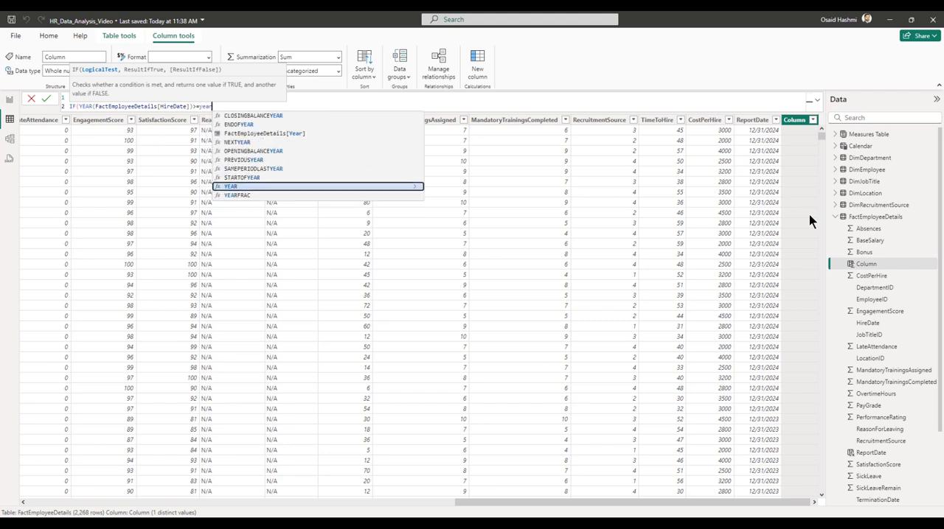
key(Up)
key(Up)
key(Up)
key(Up)
key(Up)
key(Up)
key(Tab)
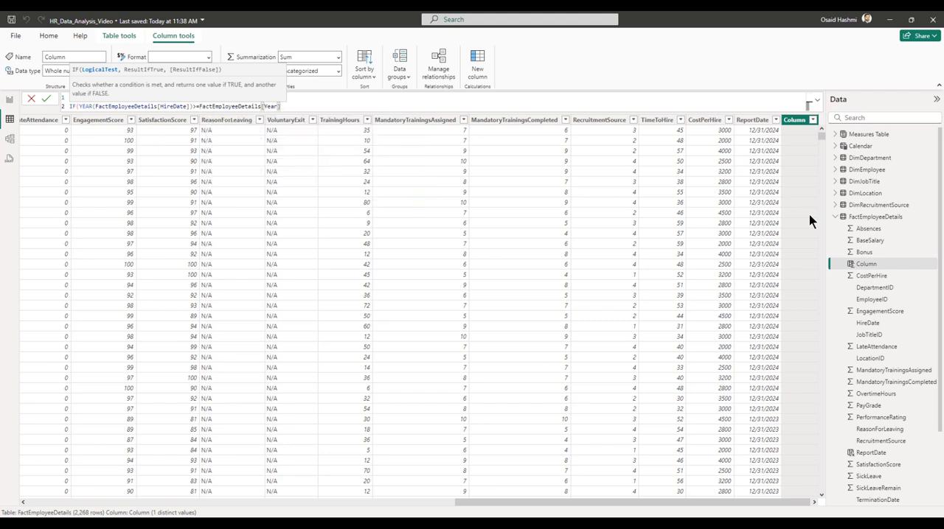
Complete the NewHire formula so it returns "Yes" when true and "No" otherwise, and commit it.
text(,"Yes","No"))
key(Return)
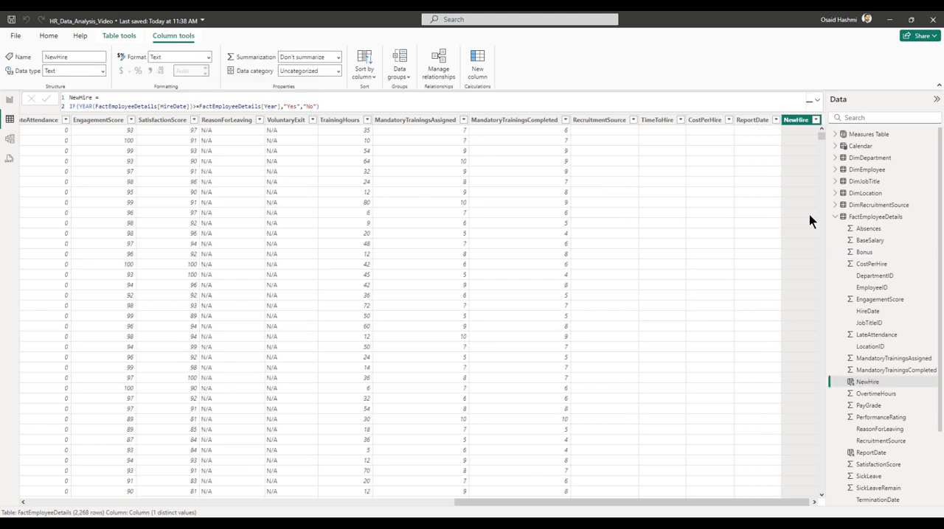
drag(804, 506, 273, 504)
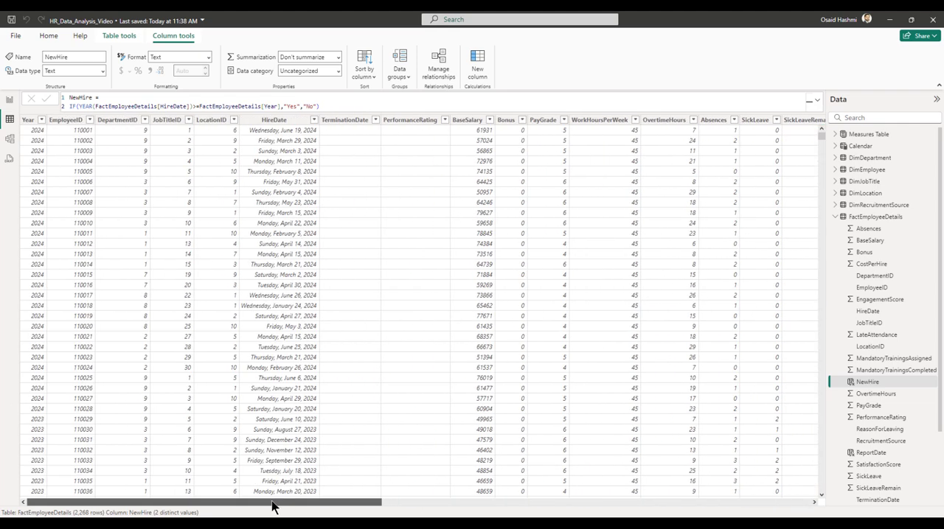
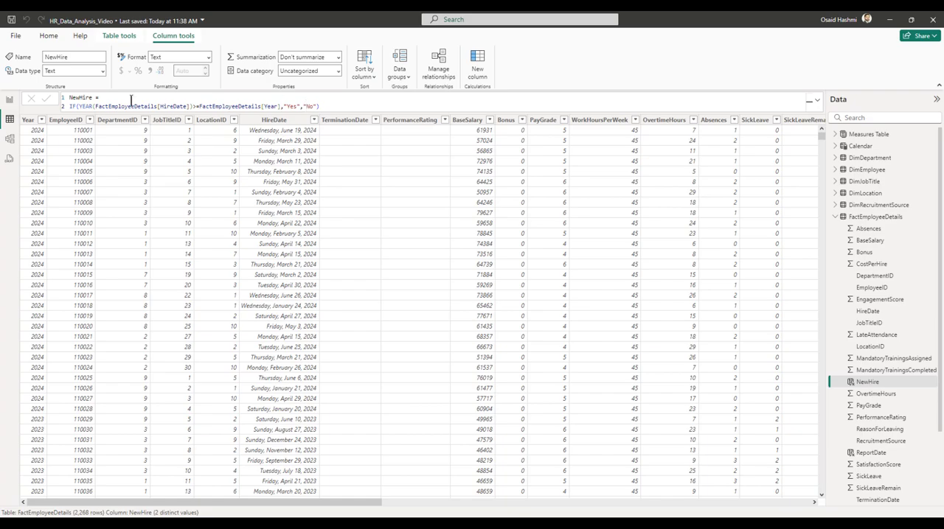
Return to Report view and create a measure named Retention Rate in the Measures Table, leaving blank lines for its formula.
click(10, 102)
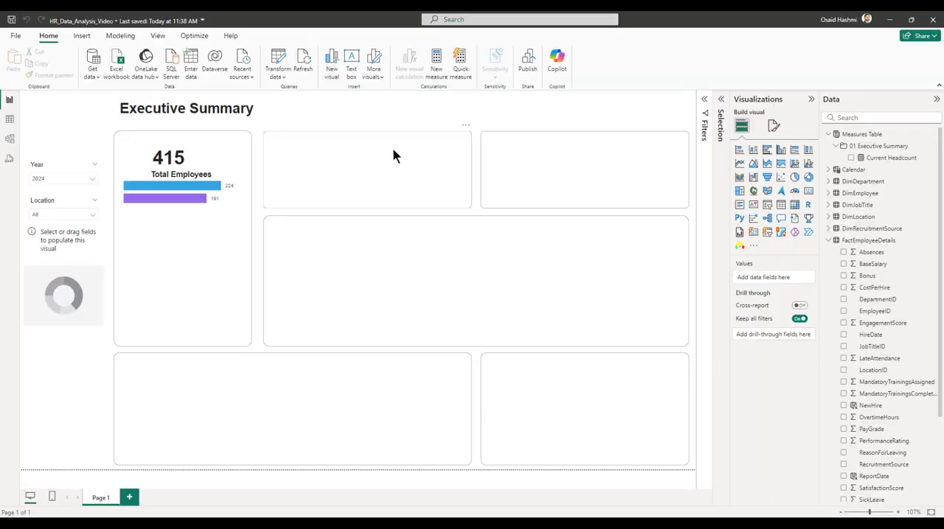
right_click(850, 137)
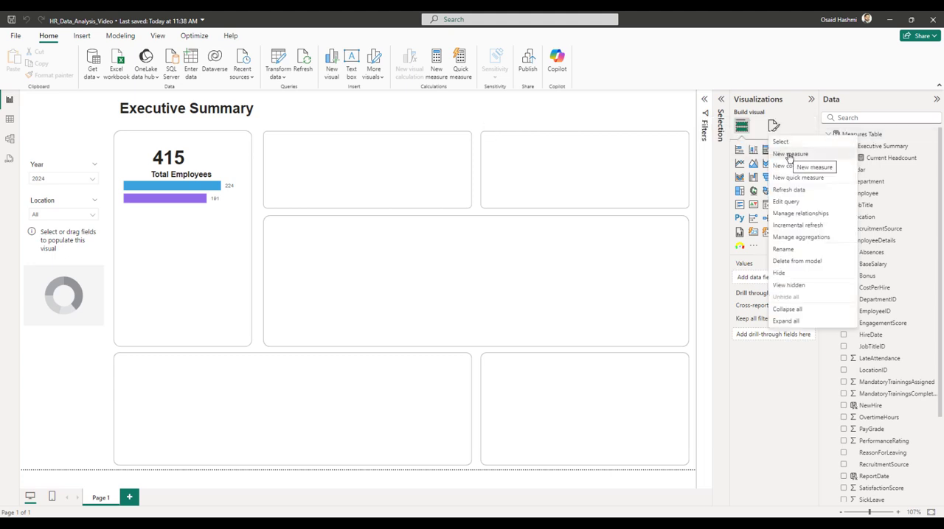
click(788, 155)
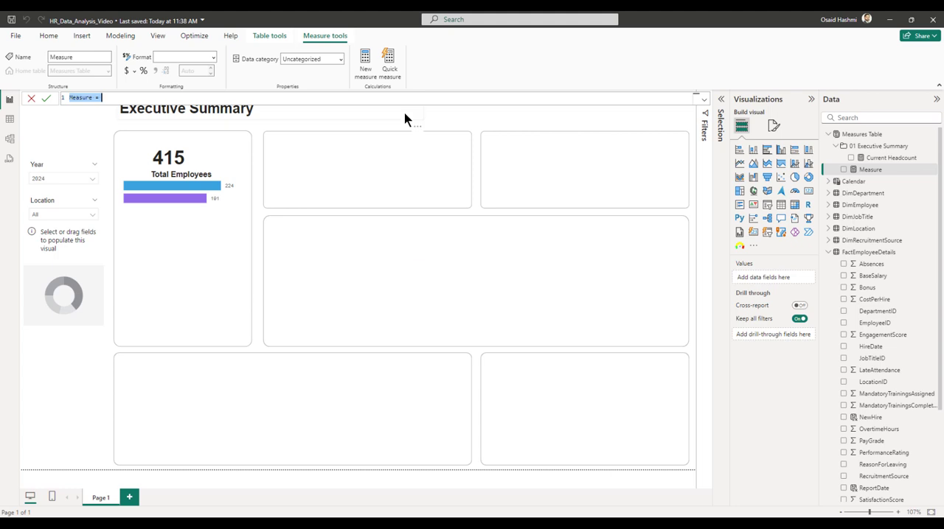
text(Retention Rate =)
key(shift+Return)
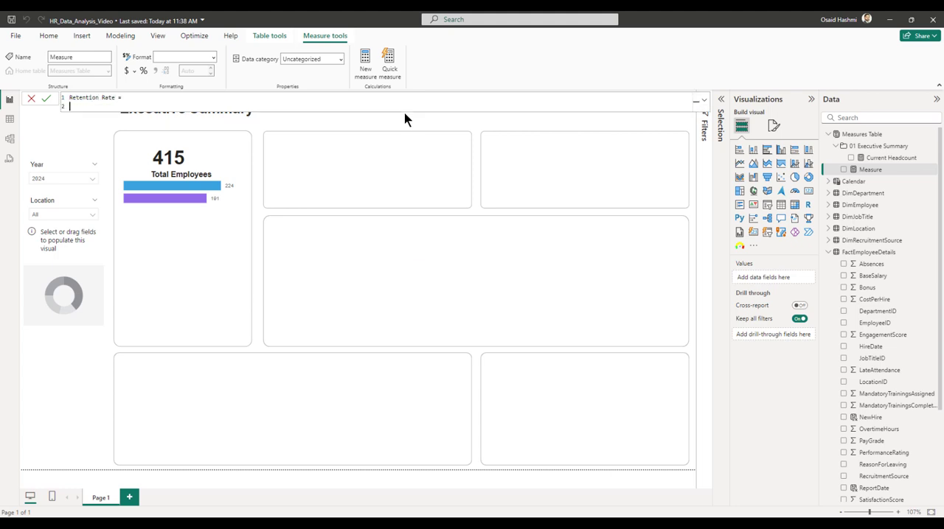
key(shift+Return)
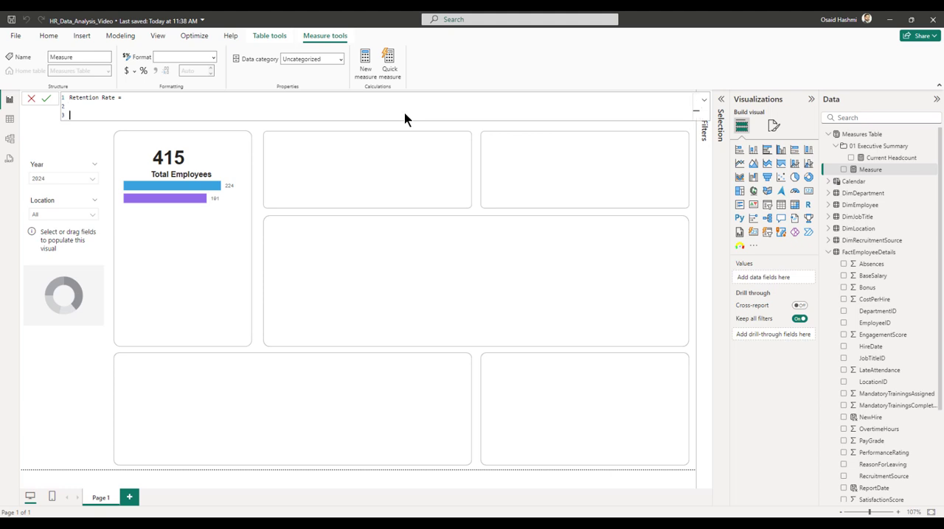
Declare a variable named _HeadcountOfOldHires in the Retention Rate formula, with its expression starting on a new line.
text(VAR)
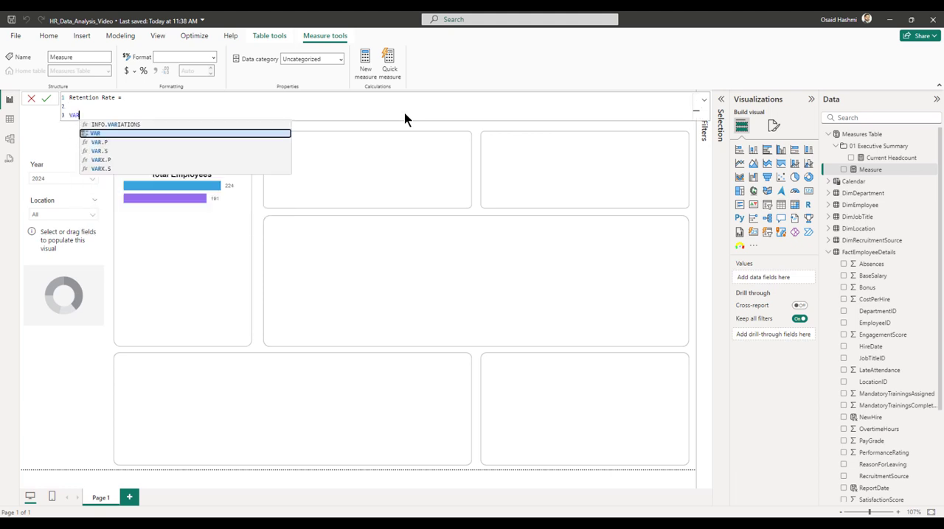
text( _)
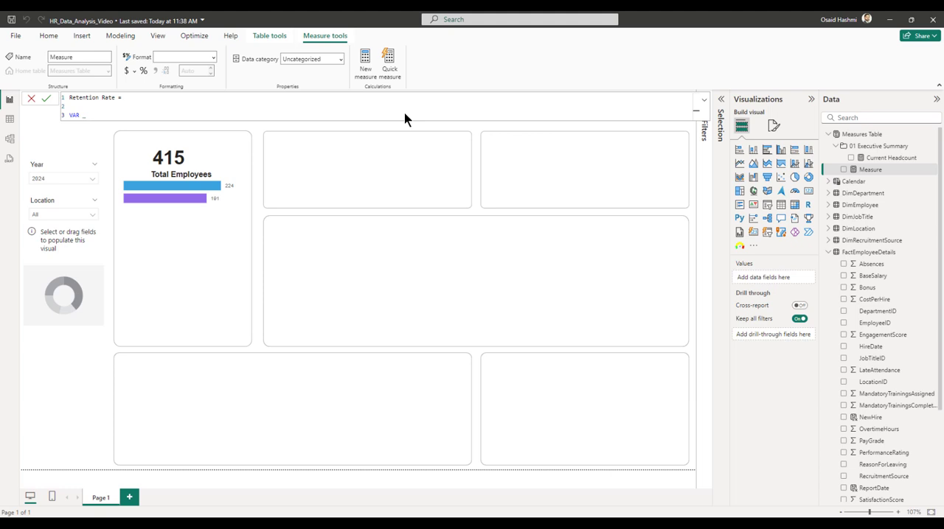
text(Headcou)
text(ntOl)
text(f)
text(Old)
text(Hires)
text( =)
key(Return)
Begin a CALCULATE expression for _HeadcountOfOldHires with COUNT(FactEmployeeDetails[EmployeeID]) as its first argument.
text(cal)
key(Tab)
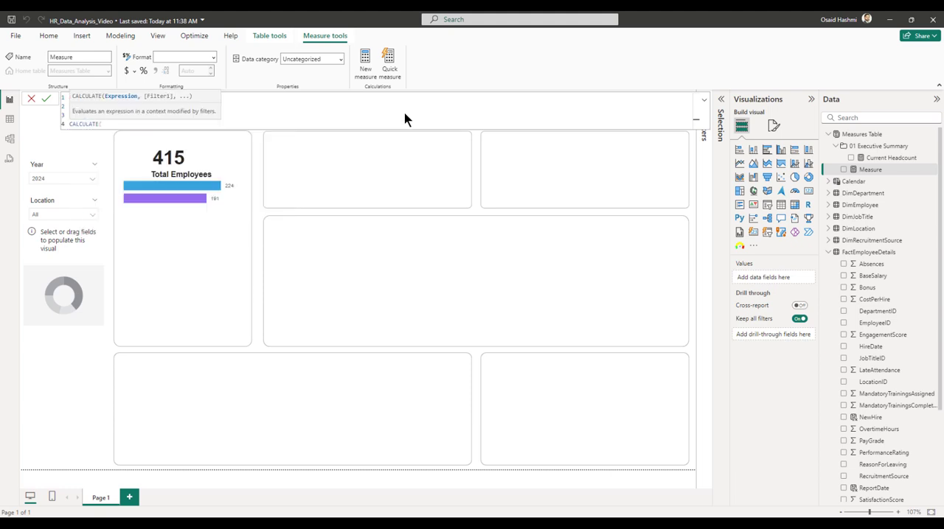
key(Return)
text(count)
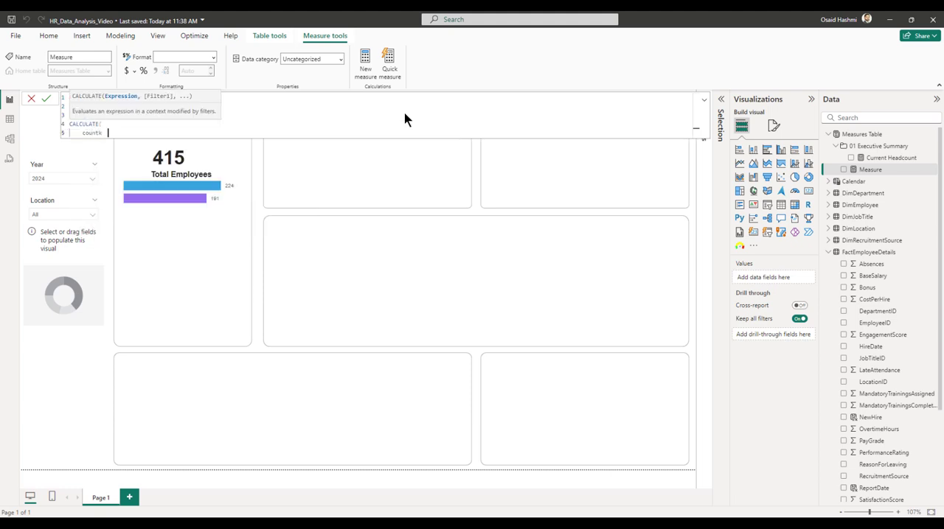
key(Tab)
text(employee)
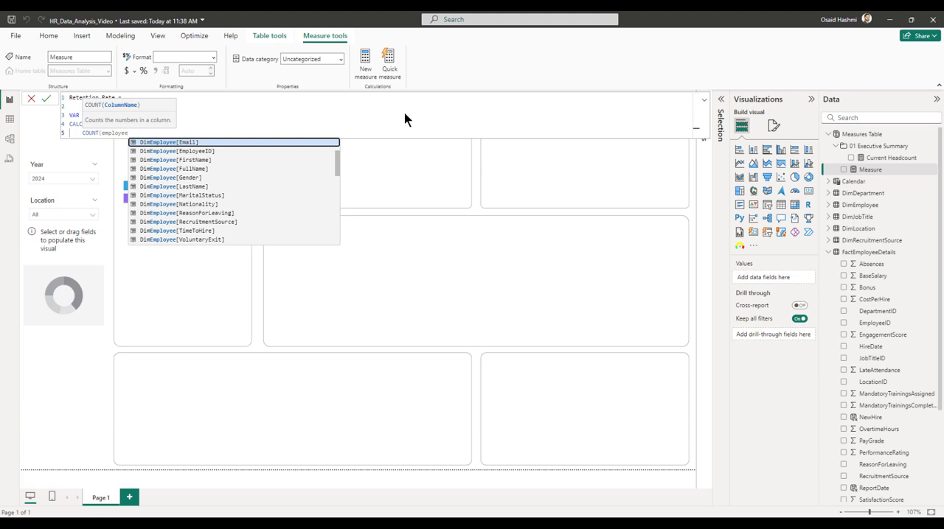
text(id)
key(Down)
key(Tab)
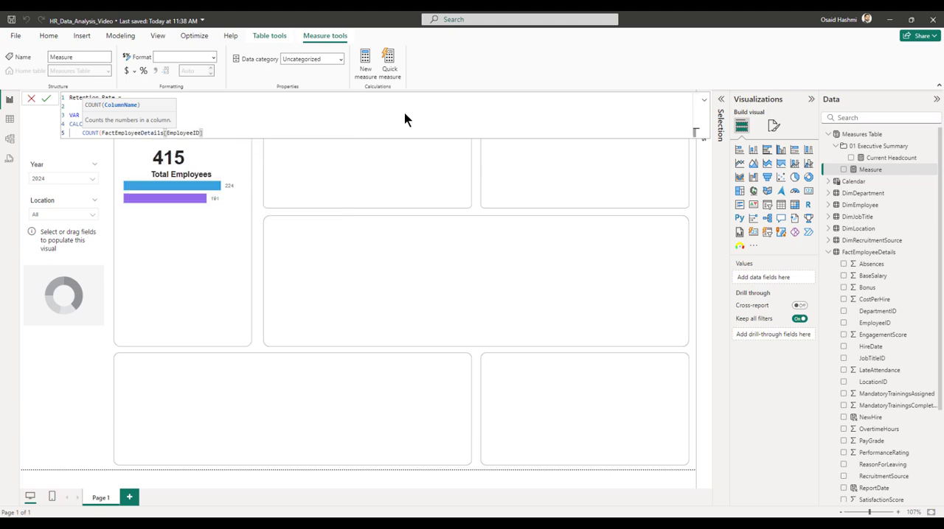
text(),)
key(shift+Return)
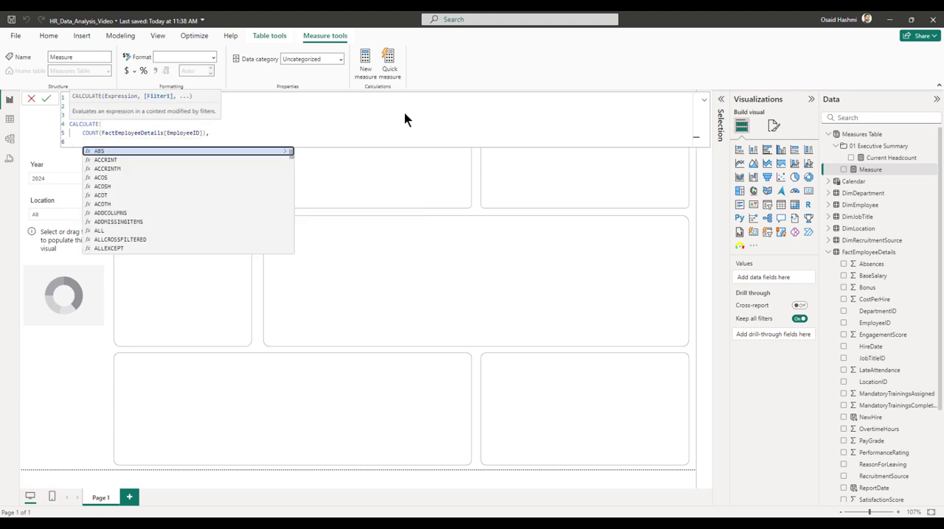
Filter the old-hires count by FactEmployeeDetails[NewHire] = "No" and close the CALCULATE expression.
text(fac)
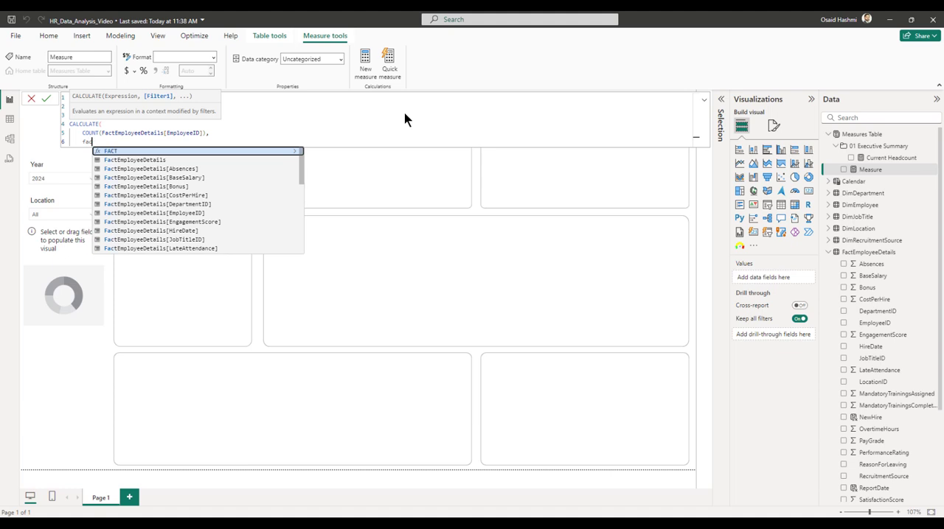
key(BackSpace)
key(BackSpace)
key(BackSpace)
text(new)
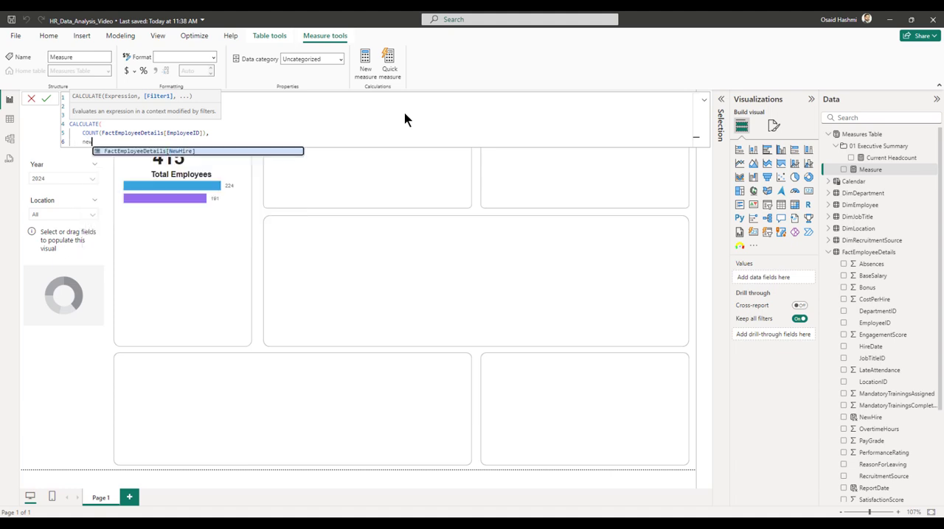
key(Tab)
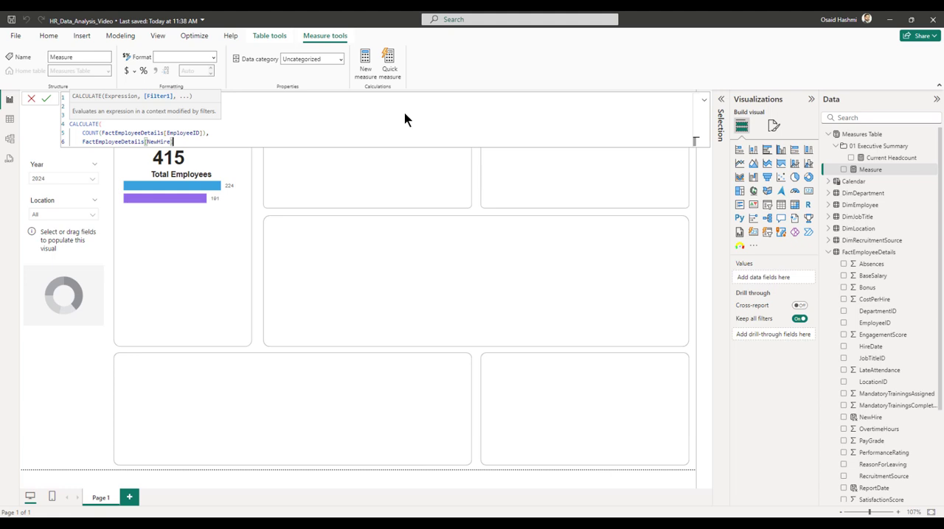
text(= "No)
key(shift+Return)
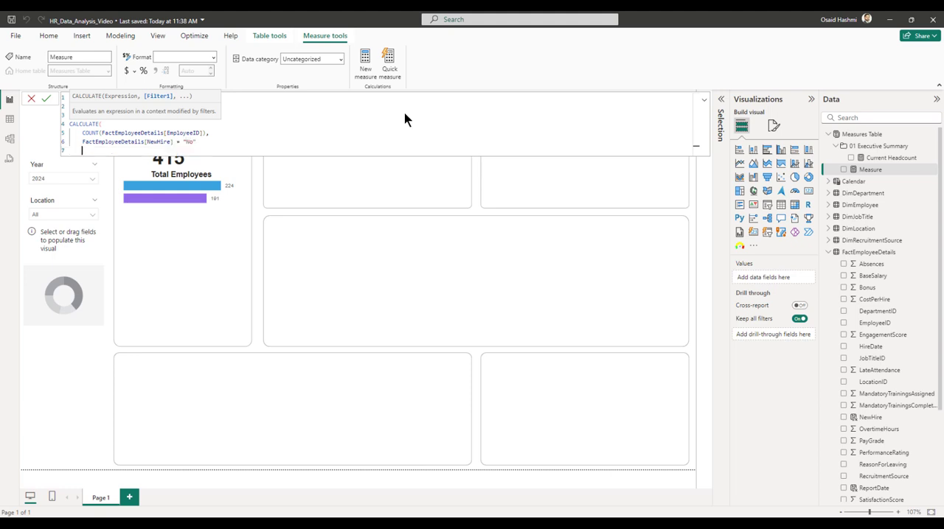
text())
key(shift+Return)
key(shift+Return)
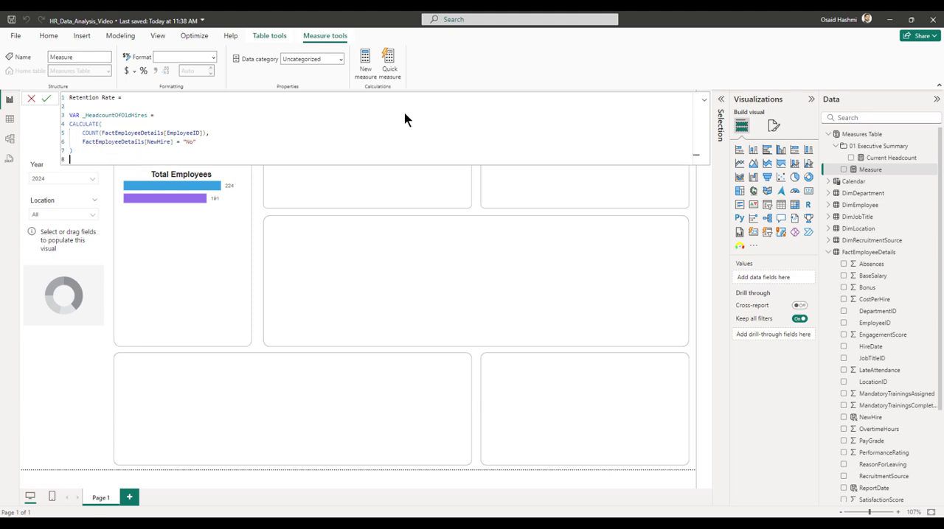
Declare a second variable named _Terminations below the old-hires headcount, with its expression starting on a new line.
text(VAR )
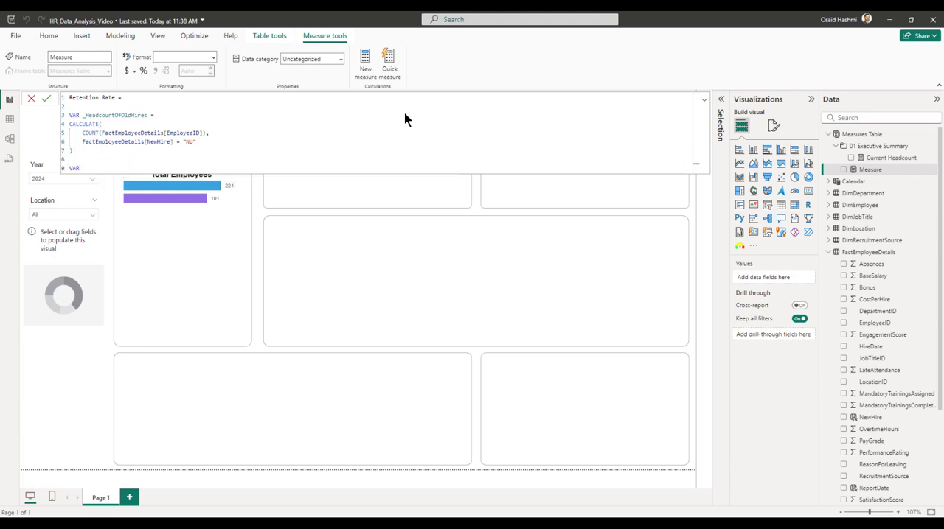
text(_Terminations =)
key(shift+Return)
Begin a CALCULATE expression for _Terminations that counts FactEmployeeDetails[EmployeeID], leaving a new line for its filter.
text(Calcu)
key(Tab)
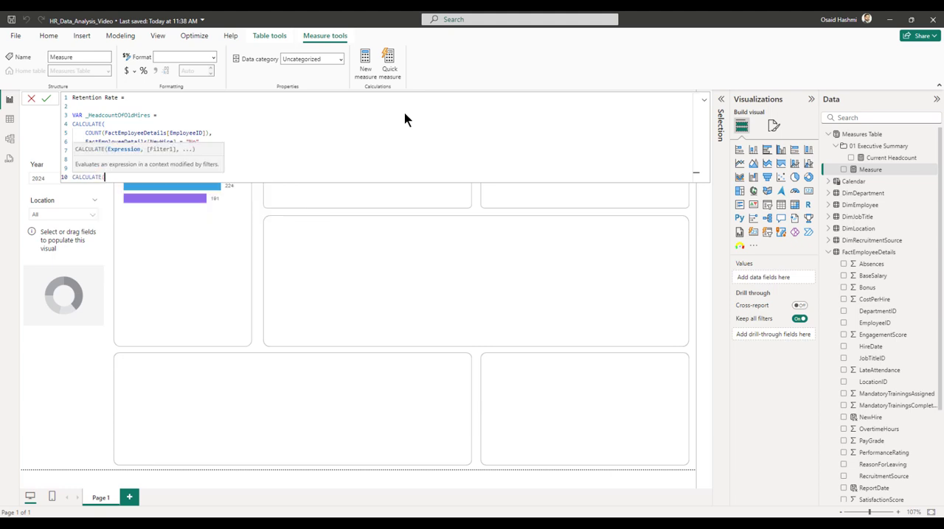
key(shift+Return)
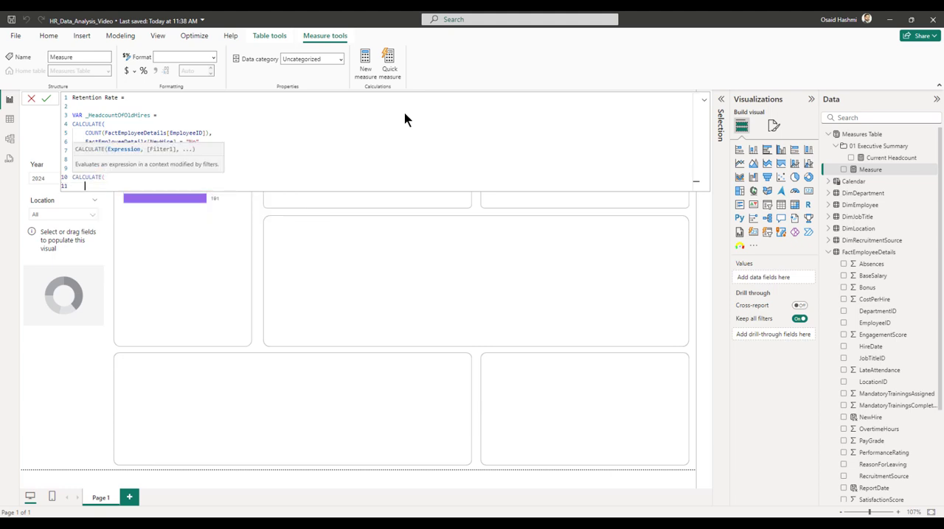
text(count)
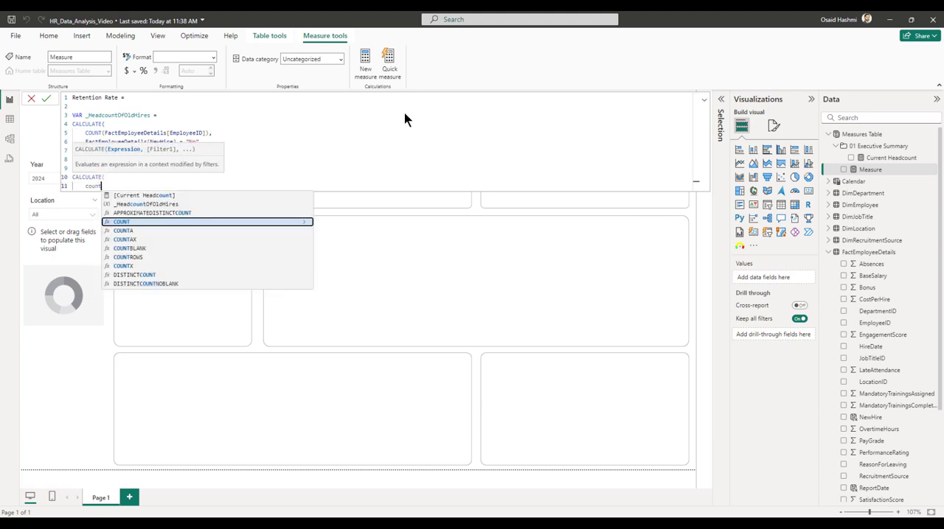
text((employ)
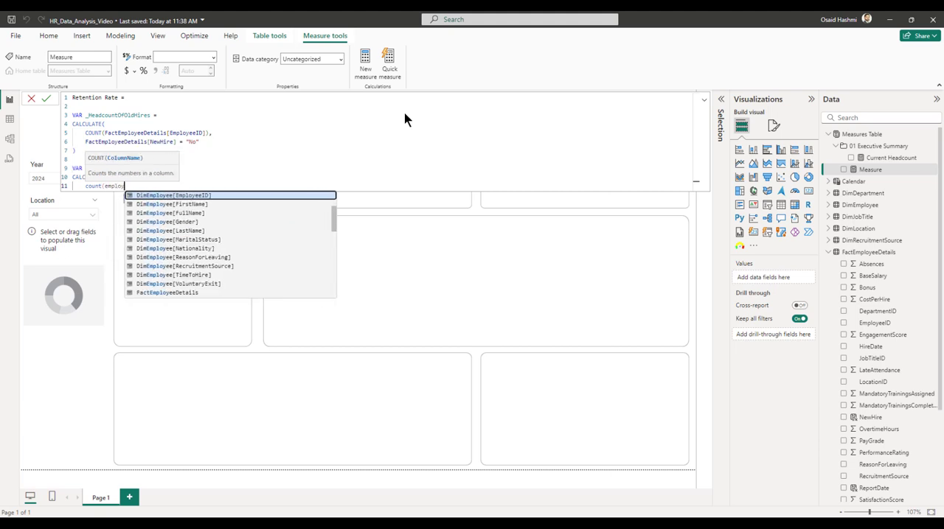
text(eed)
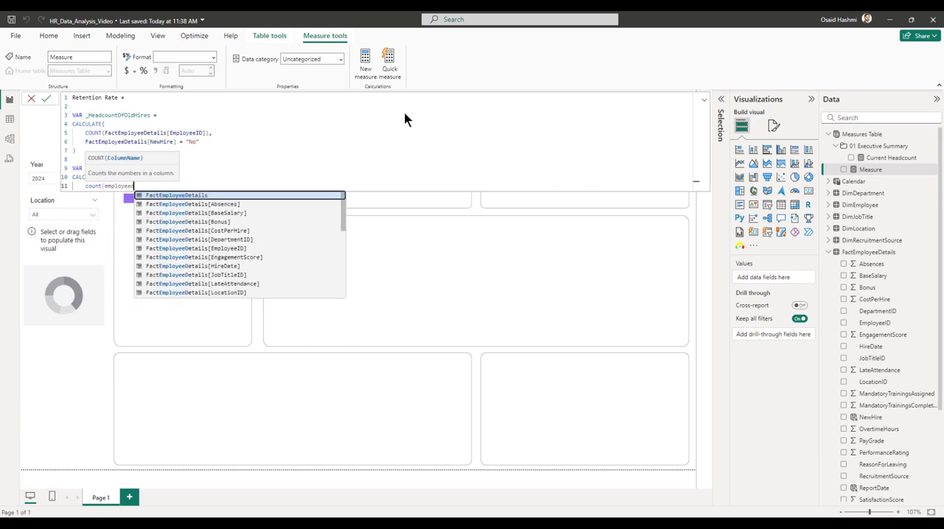
key(BackSpace)
text(id)
key(Down)
key(Tab)
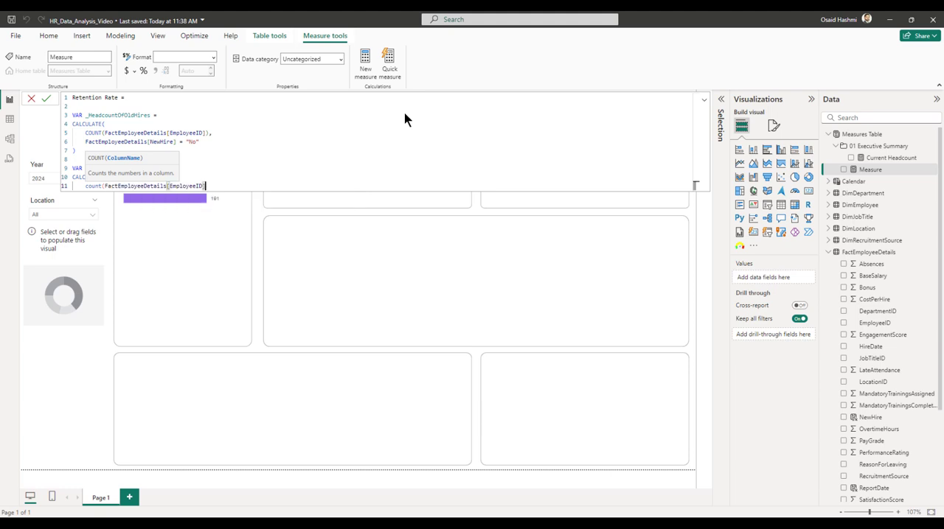
text(,)
key(shift+Return)
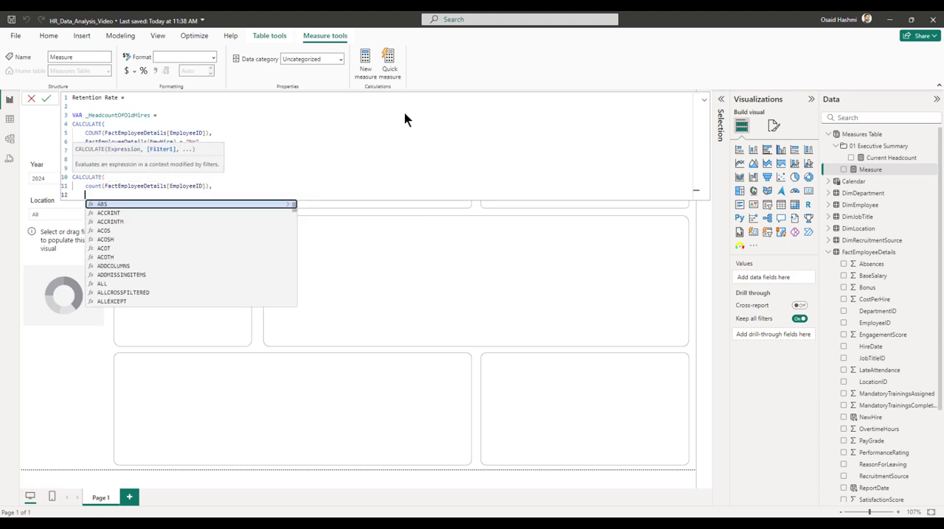
Filter the terminations count with NOT(ISBLANK(FactEmployeeDetails[TerminationDate])) and close the CALCULATE expression.
text(not)
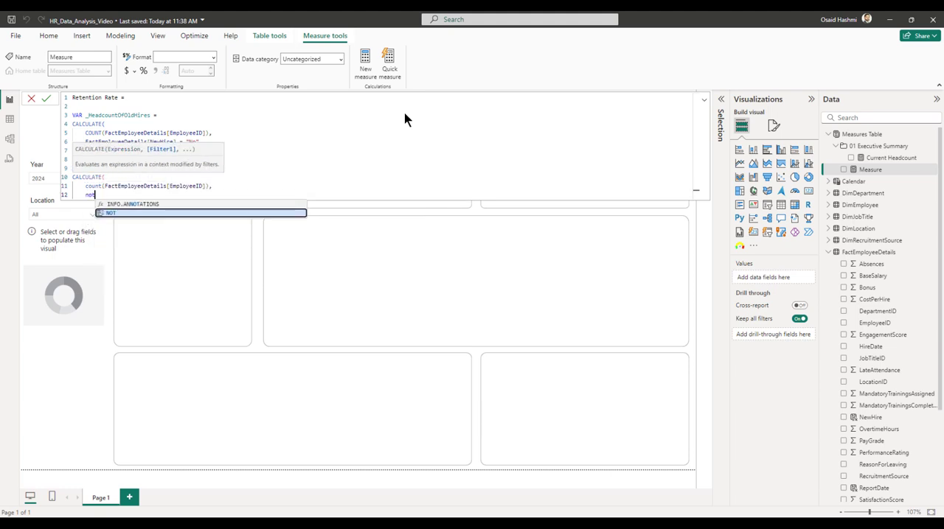
text((isb)
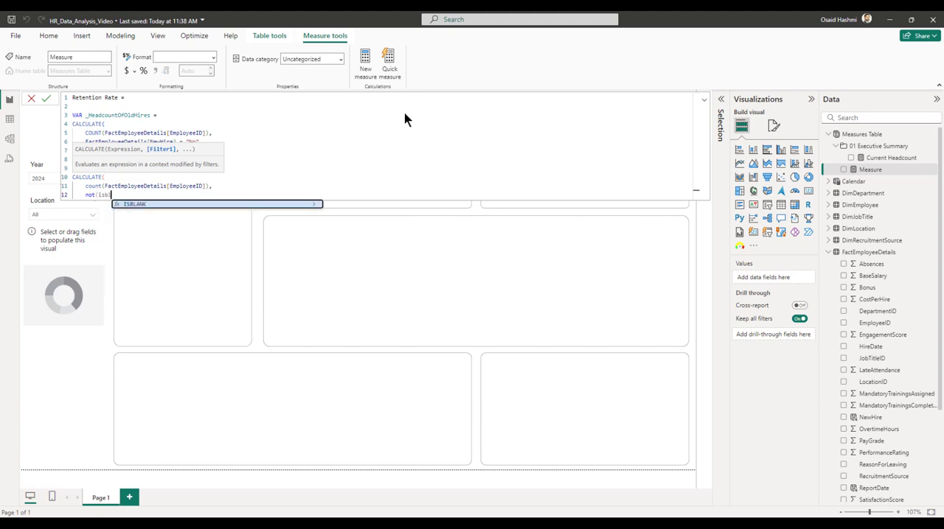
key(Tab)
text(FactEmployeeDetails[TerminationDate])
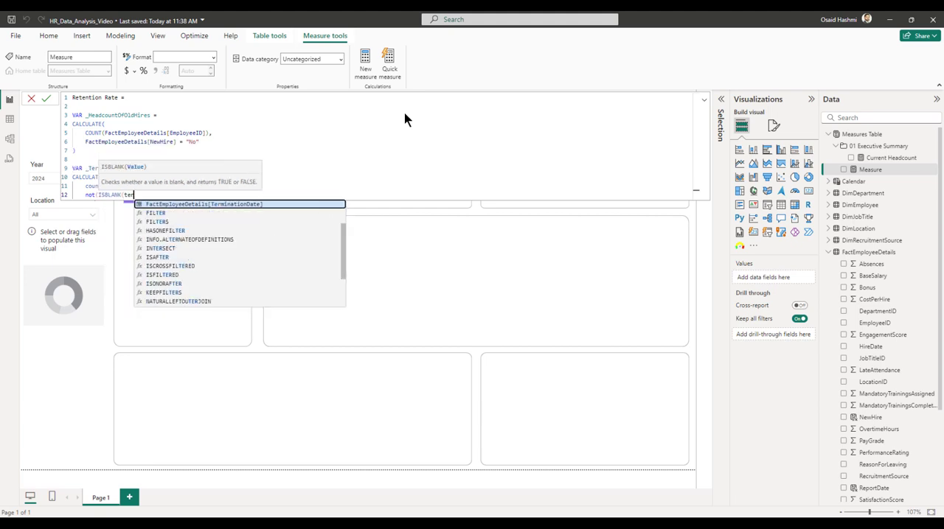
key(Tab)
text())
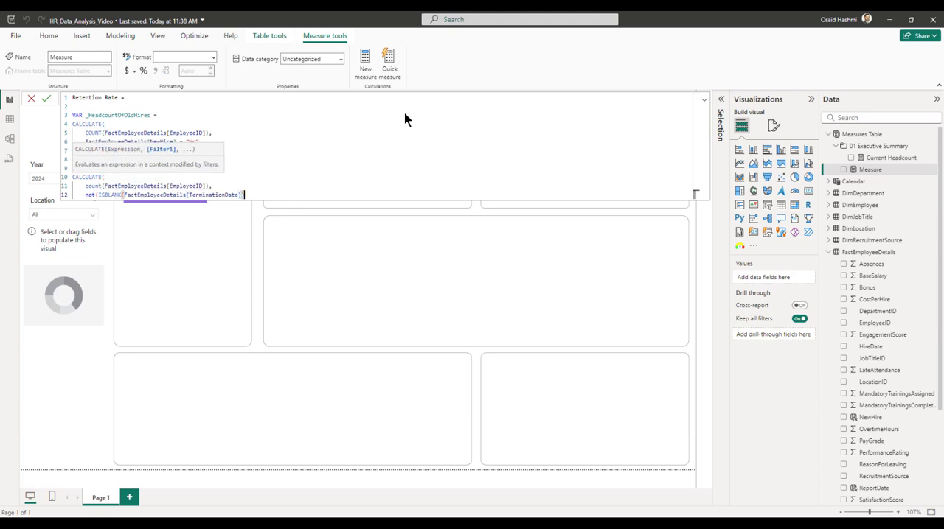
text())
key(shift+Return)
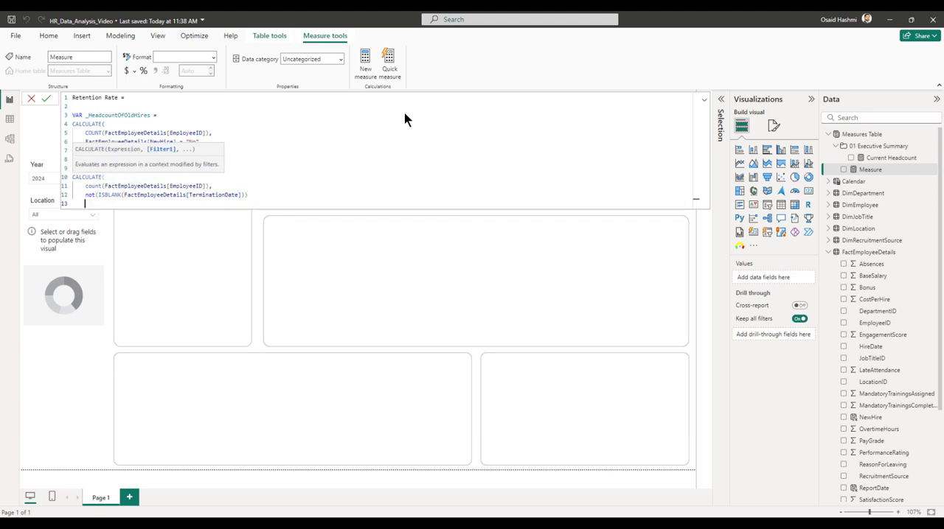
text())
key(shift+Return)
key(shift+Return)
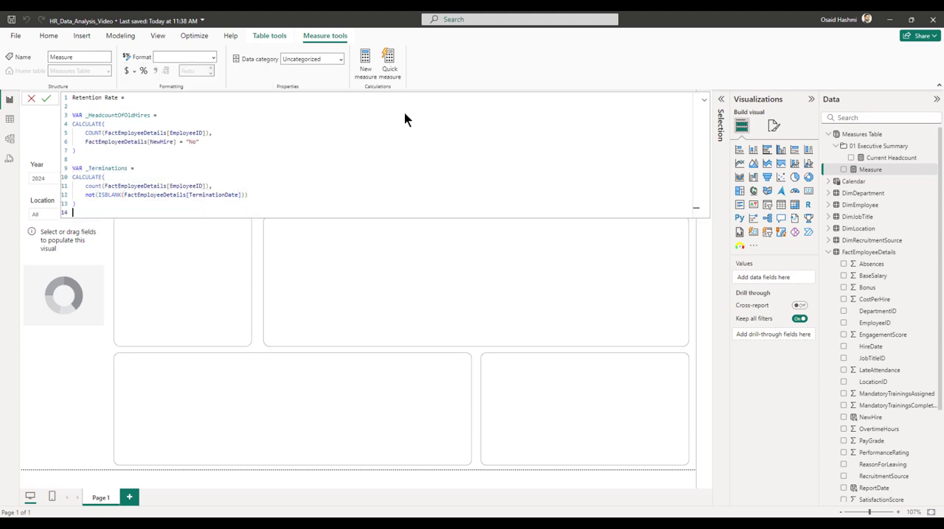
Declare a third variable, _Retentions, as _HeadcountOfOldHires - _Terminations.
text(VAR _Retentions =)
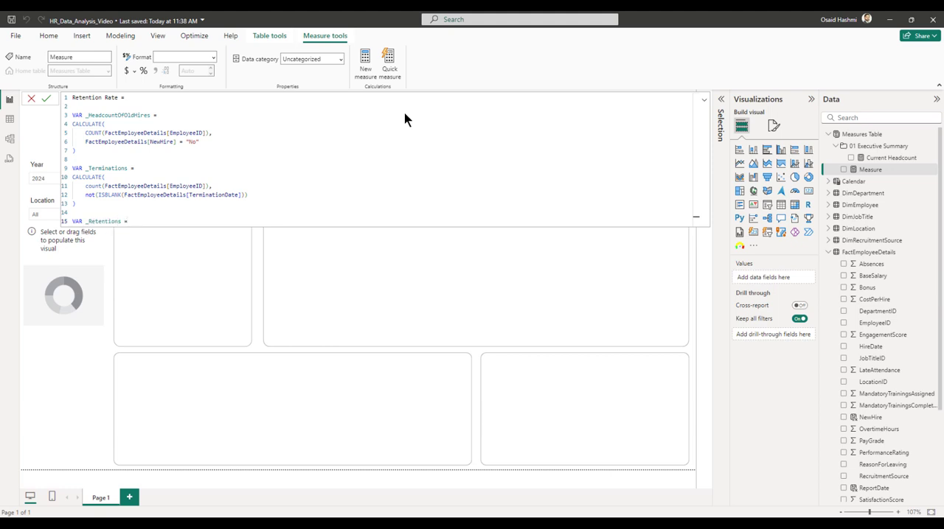
text(_hea)
key(Tab)
text(- _Term)
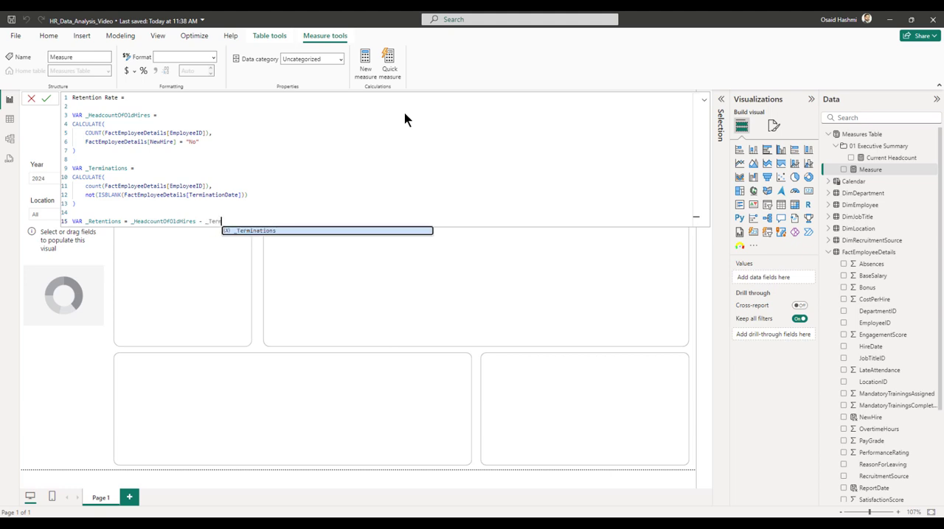
key(Tab)
key(Return)
key(Return)
Add a RETURN clause with a DIVIDE expression that uses _Retentions as its numerator.
text(RETURN)
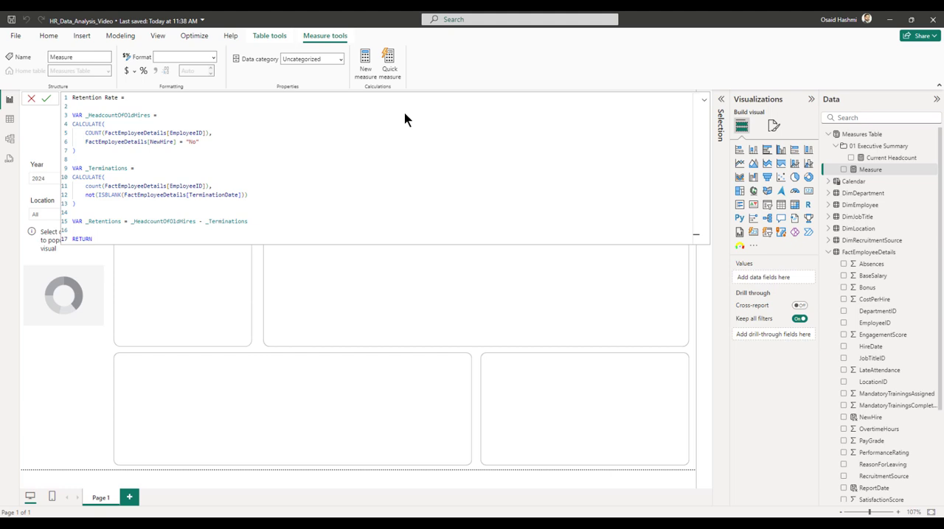
key(Return)
text(d)
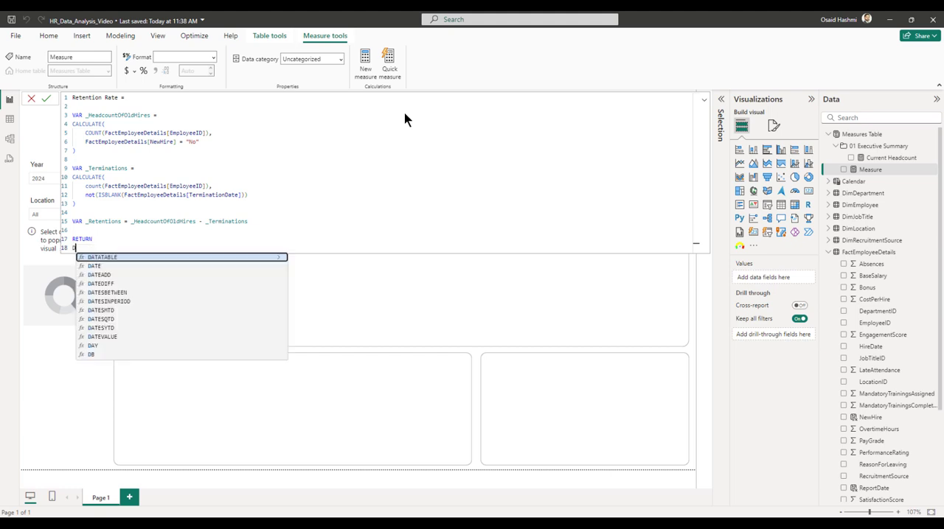
text(ivi)
key(Tab)
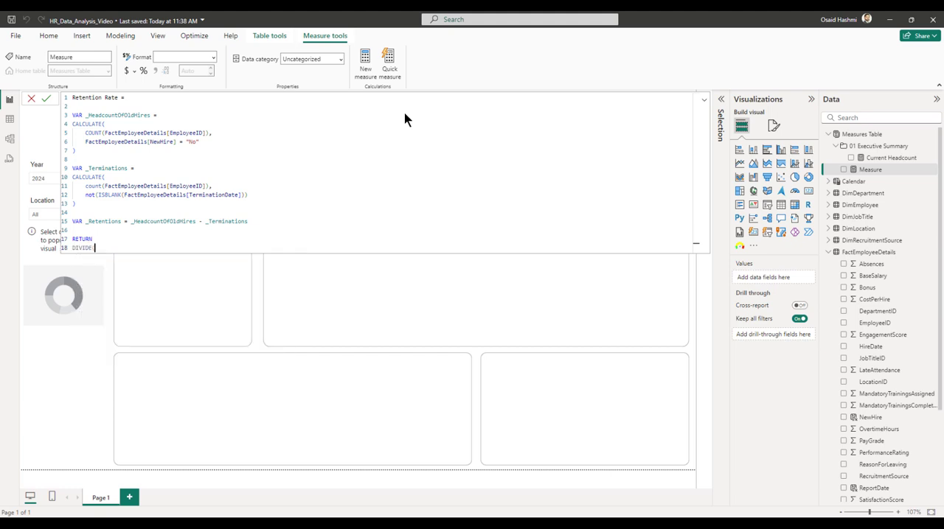
key(Return)
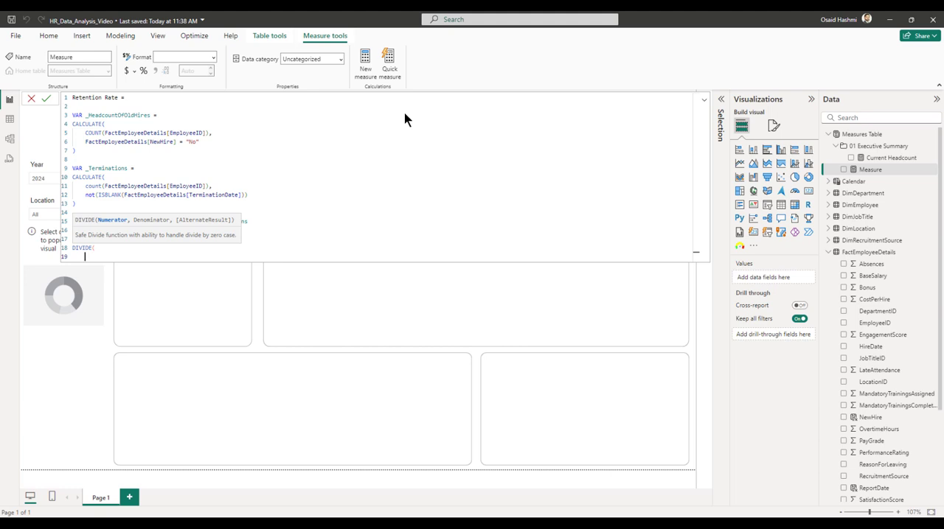
text(_Ret)
key(Tab)
text(,)
key(Return)
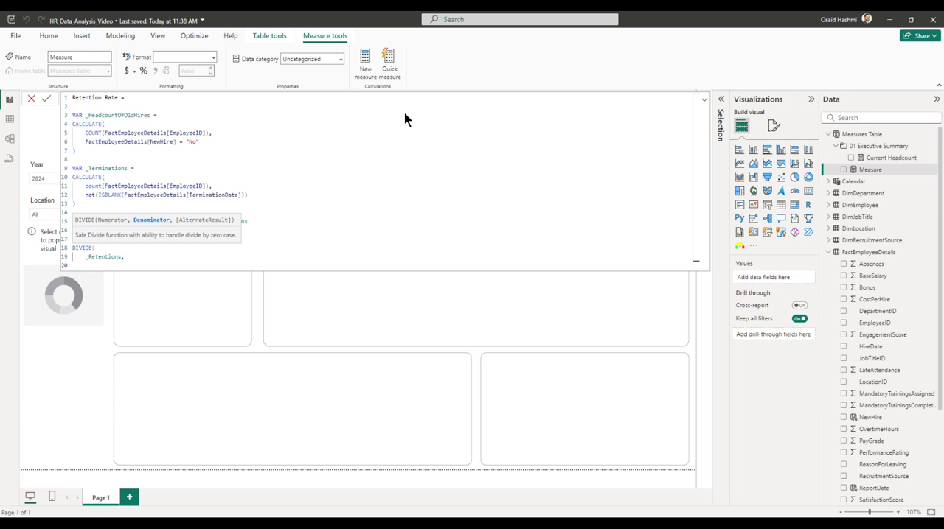
Complete the DIVIDE with _HeadcountOfOldHires as denominator and 0 as alternate result, and commit the Retention Rate measure.
text(_Head)
key(Tab)
text(,)
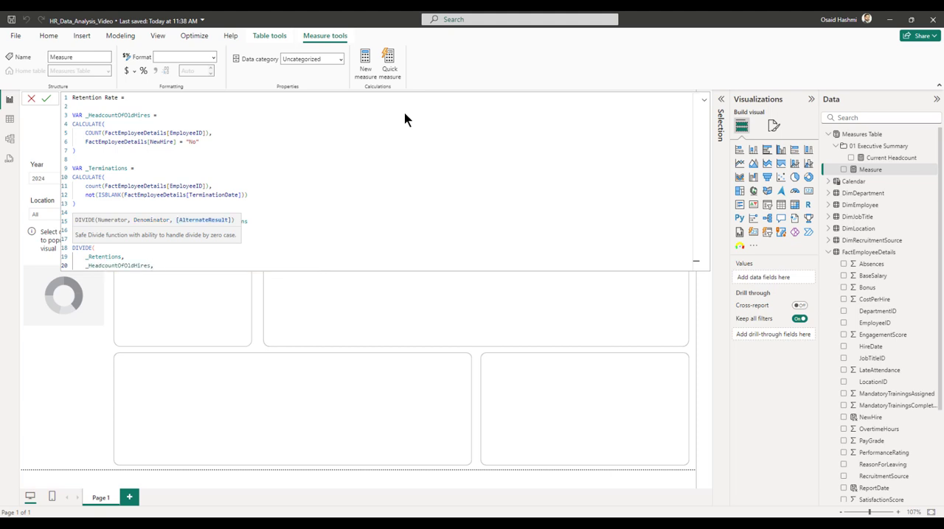
key(Return)
text(0)
key(Return)
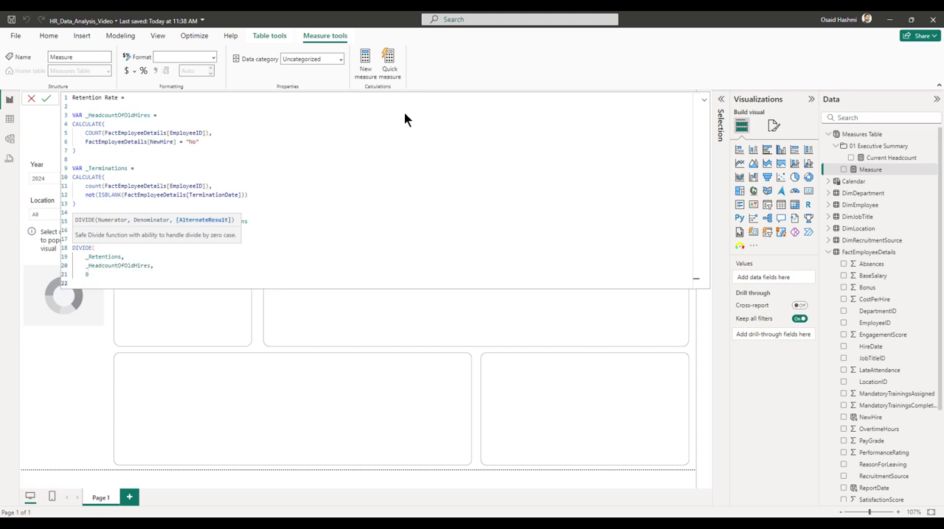
text())
key(Return)
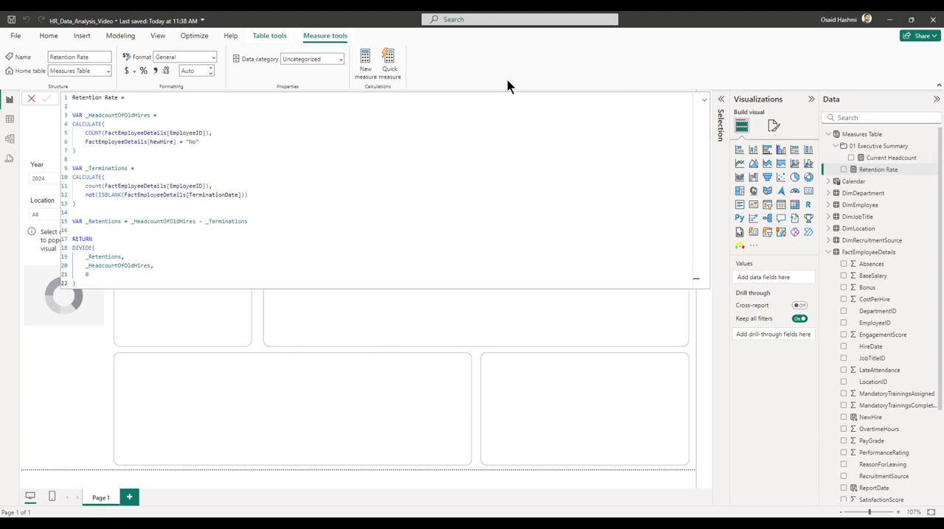
Format the Retention Rate measure as a percentage with 1 decimal place and collapse the formula editor.
click(143, 70)
click(211, 74)
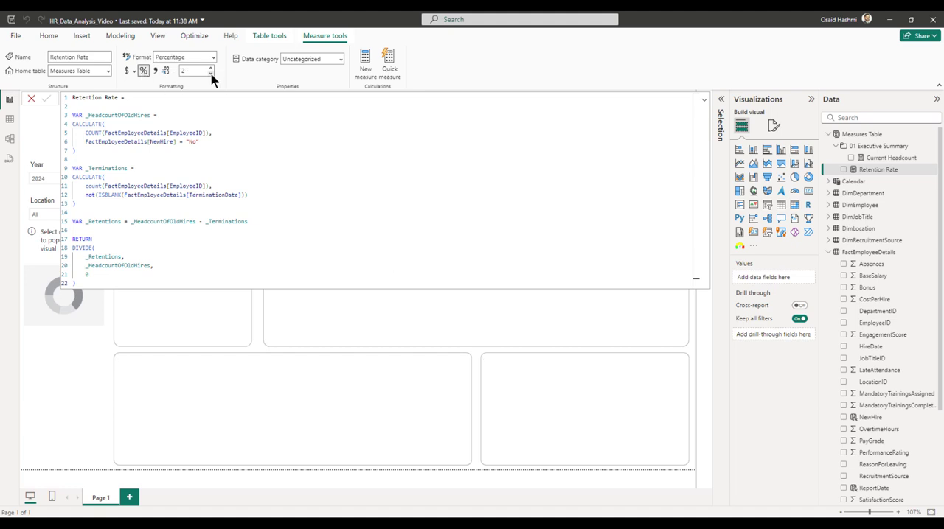
click(703, 100)
click(644, 125)
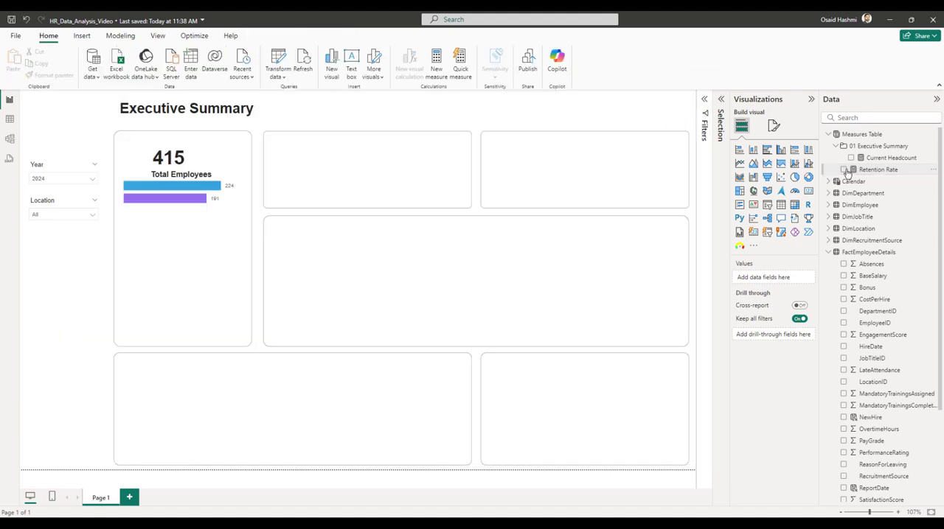
Place a donut chart over the frame beside the Total Employees card and add Retention Rate as its value.
click(809, 178)
drag(72, 273, 320, 155)
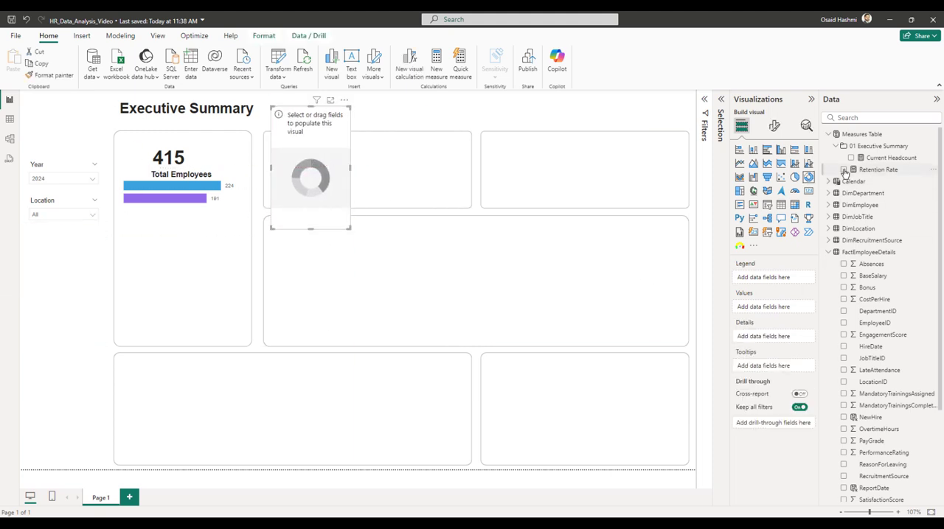
click(843, 169)
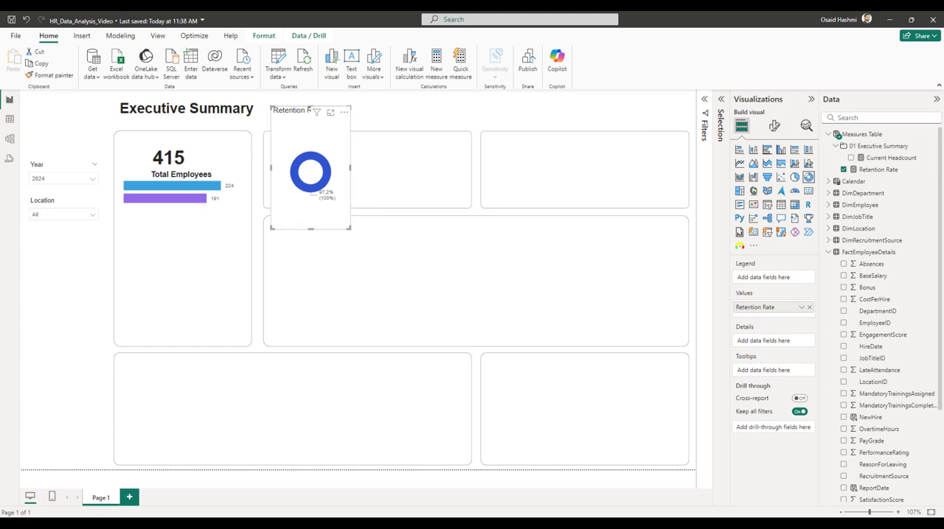
Set the Retention Rate measure to 0 decimal places and widen the donut chart to about 248.
click(875, 170)
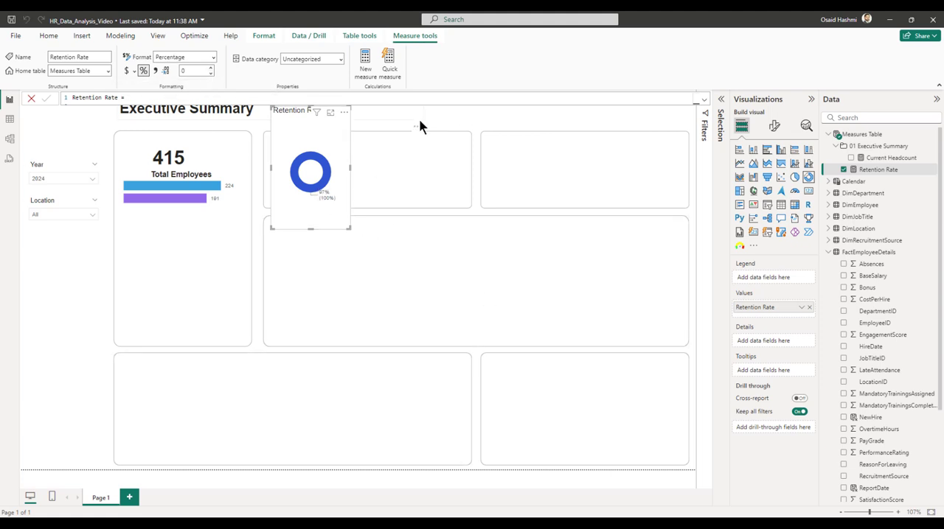
click(477, 118)
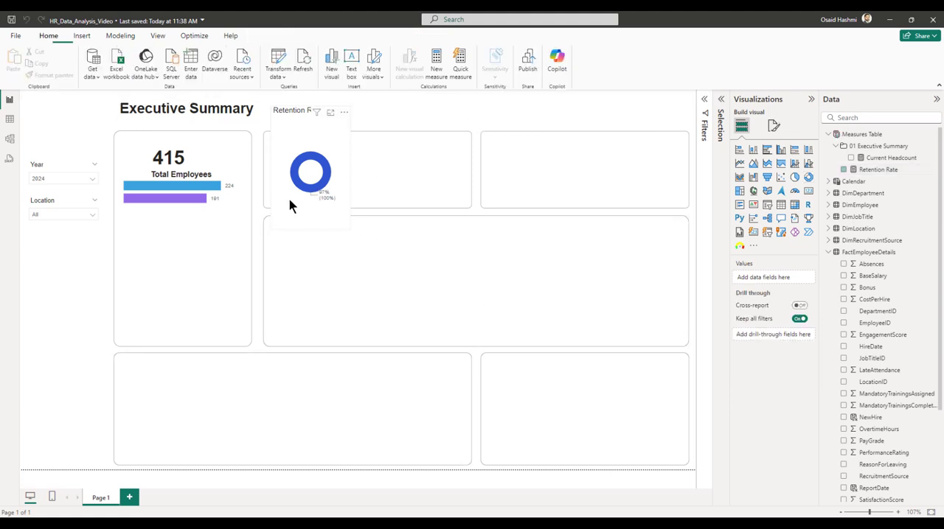
click(334, 161)
drag(349, 168, 402, 177)
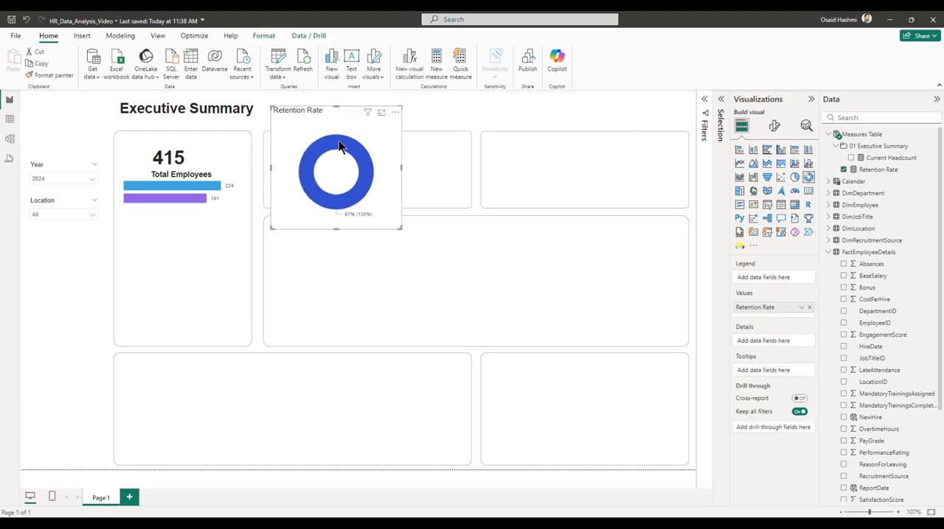
mouse_move(337, 147)
Create the measure _Visual Retention Rate Donut Filler = 1-[Retention Rate] in Measures Table and add it to the donut chart's values.
right_click(857, 135)
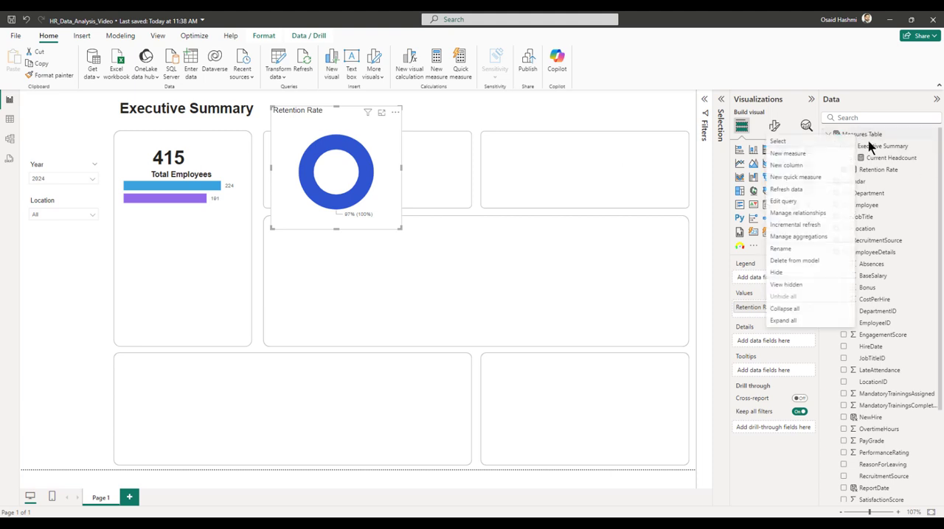
click(794, 156)
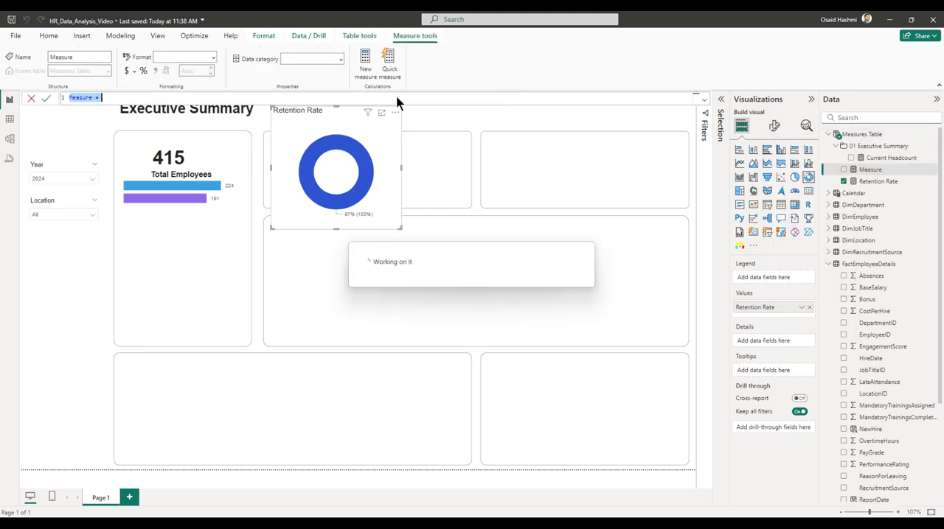
text(_Visual Retention Rate Donut Filler = 1-[Retention Rate])
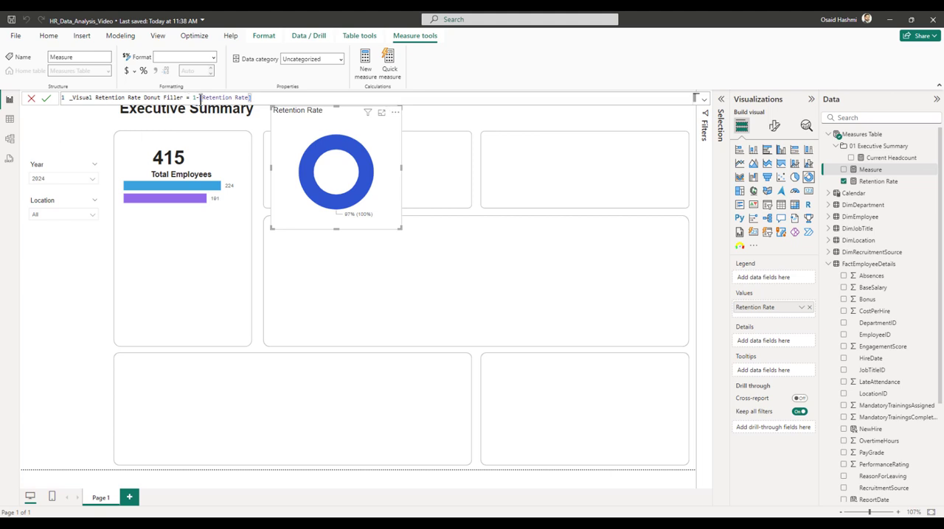
drag(72, 98, 87, 98)
click(265, 97)
key(Return)
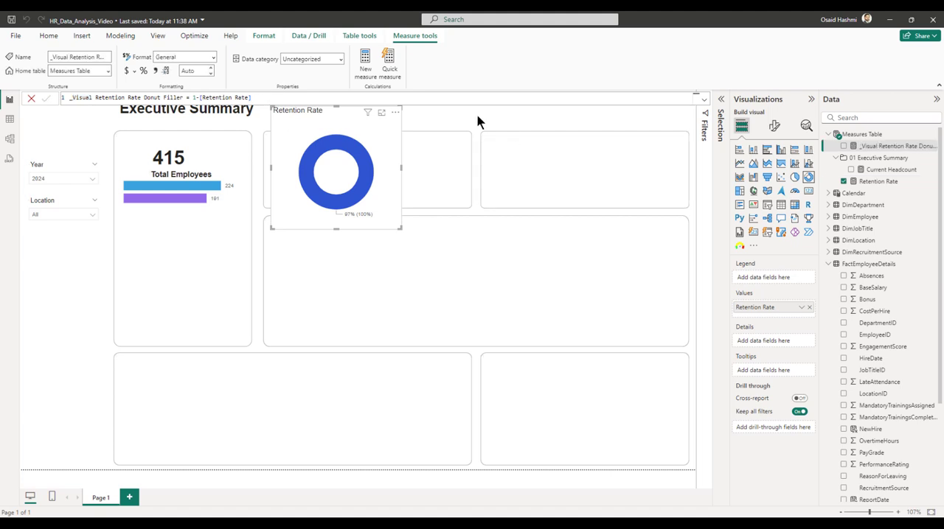
drag(888, 145, 777, 322)
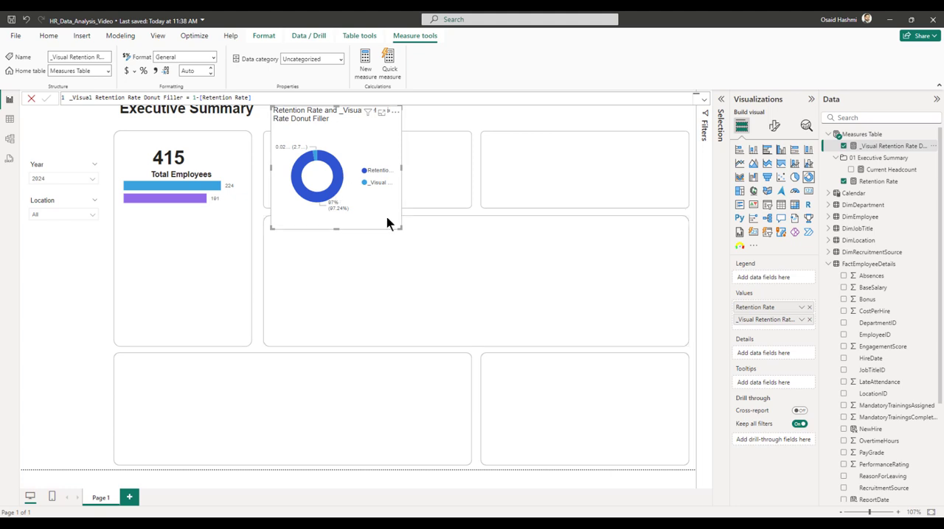
Color the donut chart's filler slice light grey and set the slices' inner radius to 80%.
click(773, 126)
click(757, 289)
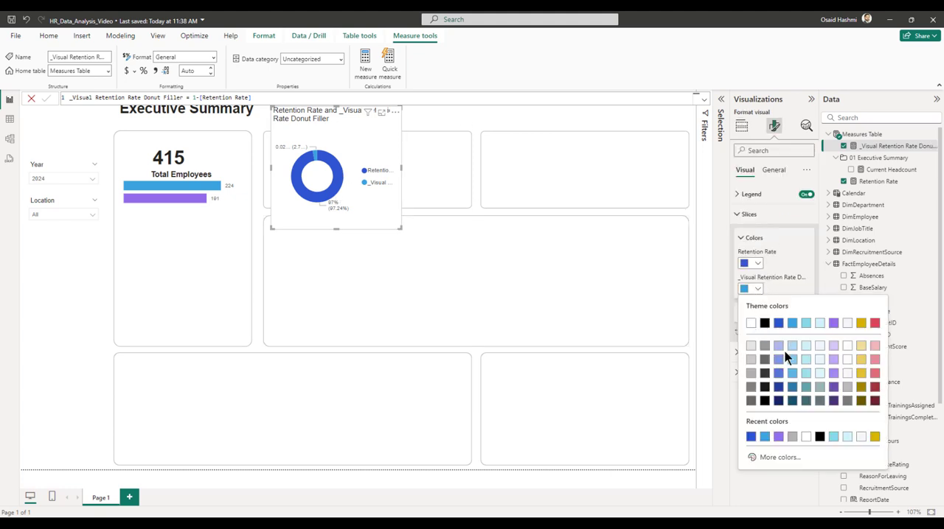
click(751, 346)
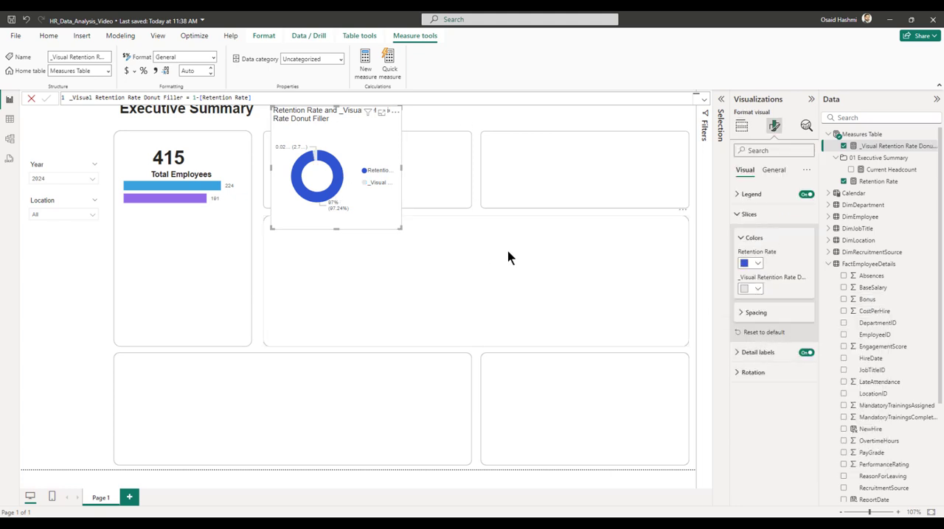
click(755, 313)
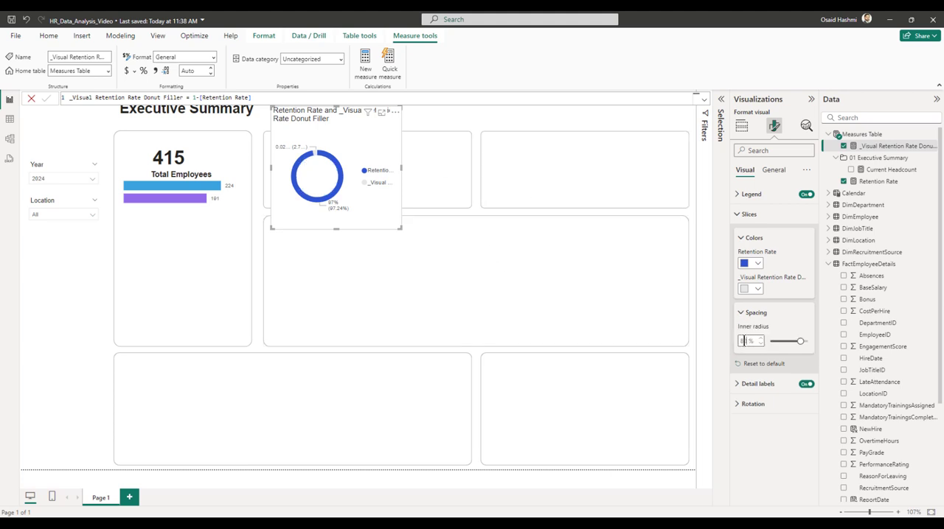
text(0)
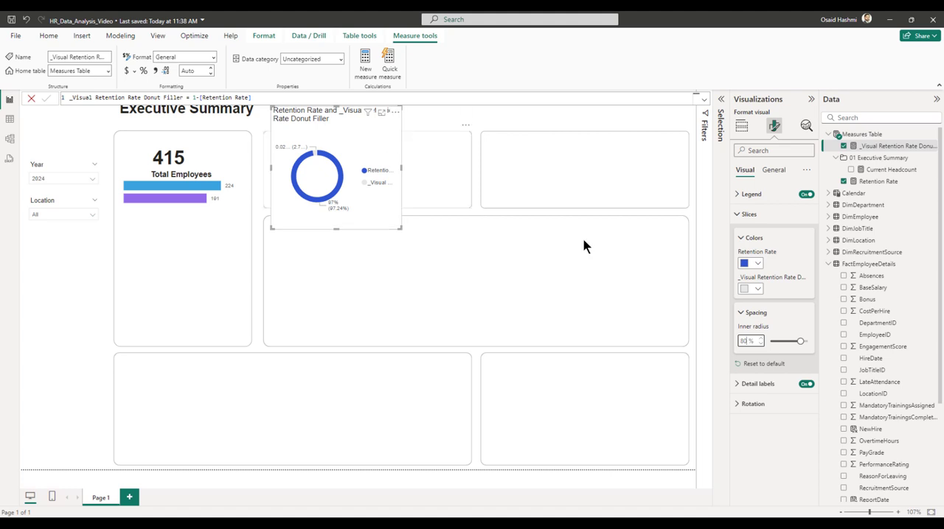
Rename the _Visual Retention Rate Donut Filler value to Filler within the donut chart.
click(741, 130)
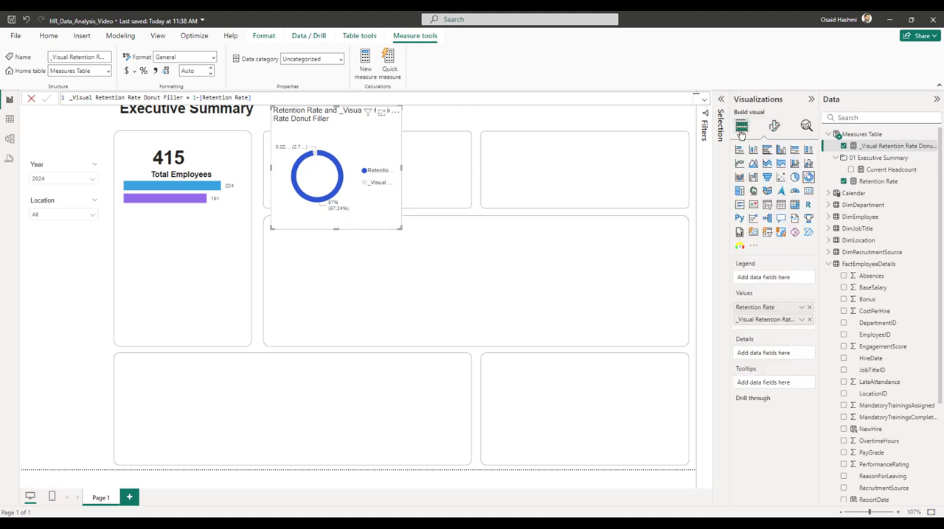
click(772, 322)
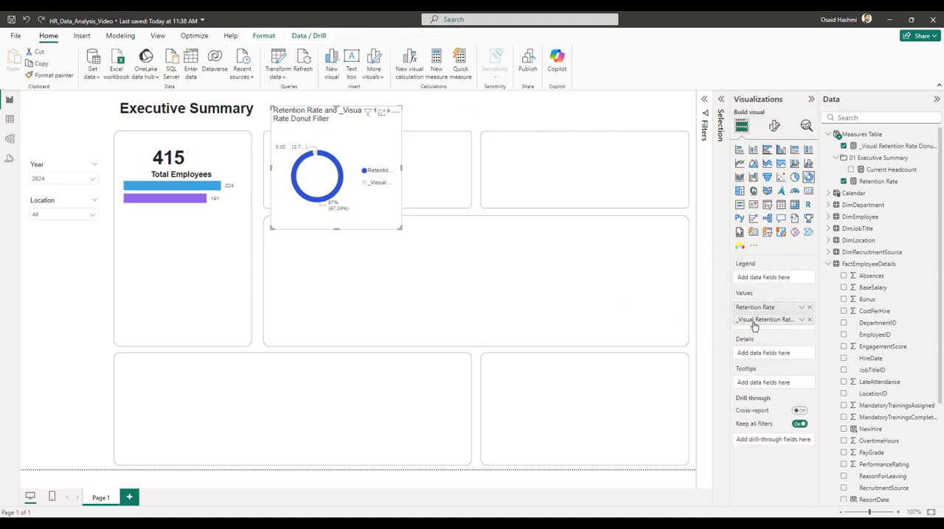
double_click(753, 322)
text(Filler)
key(Return)
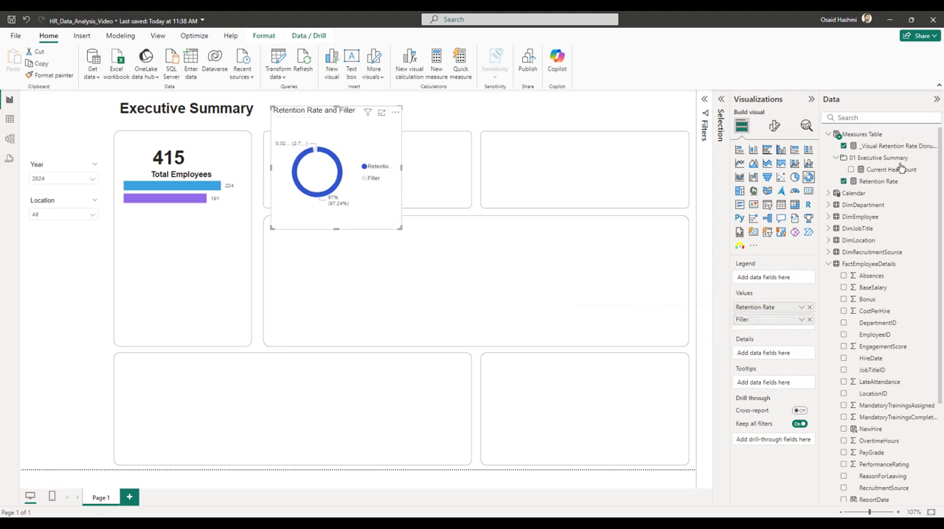
Turn off the donut chart's title, background and legend.
click(774, 126)
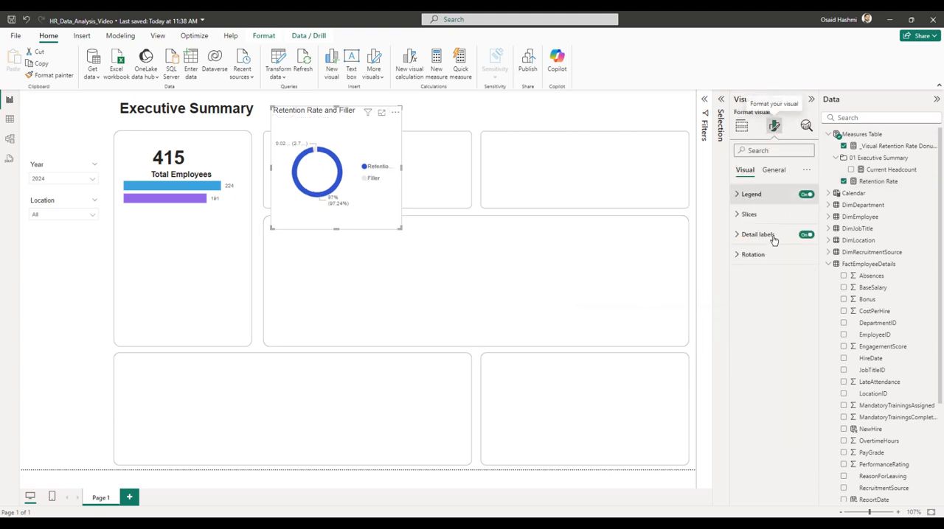
click(773, 169)
click(805, 215)
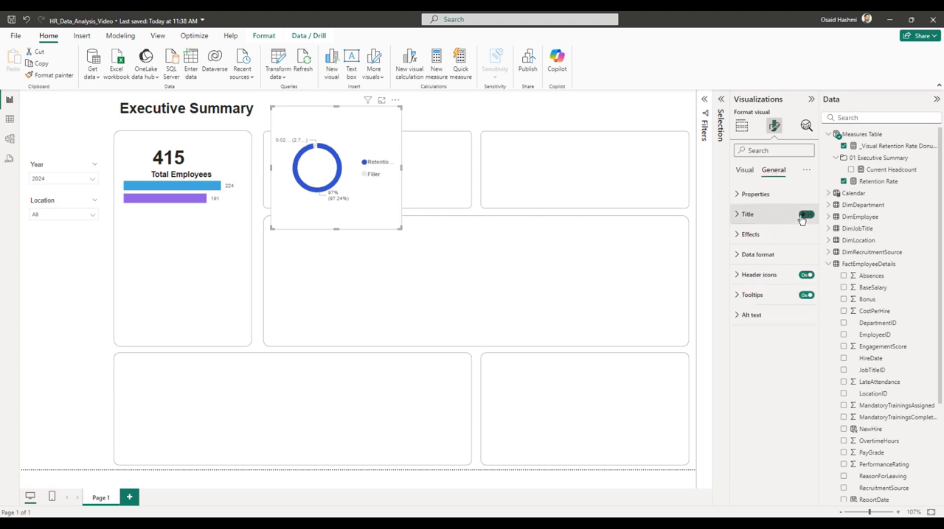
click(751, 235)
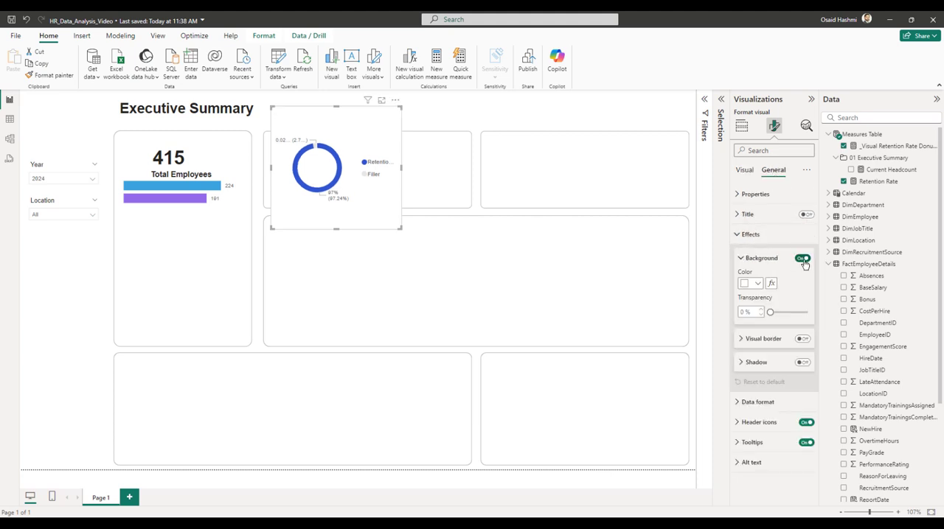
click(802, 260)
click(755, 236)
click(744, 170)
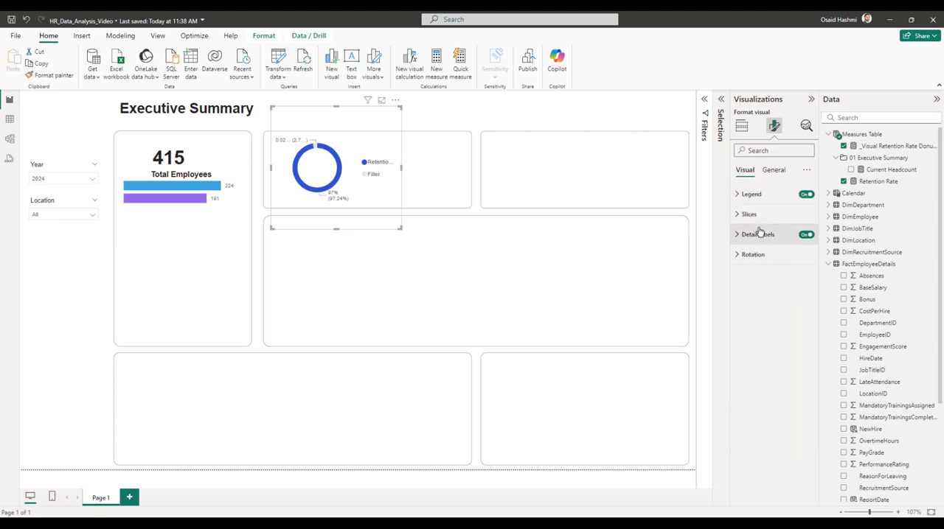
click(804, 196)
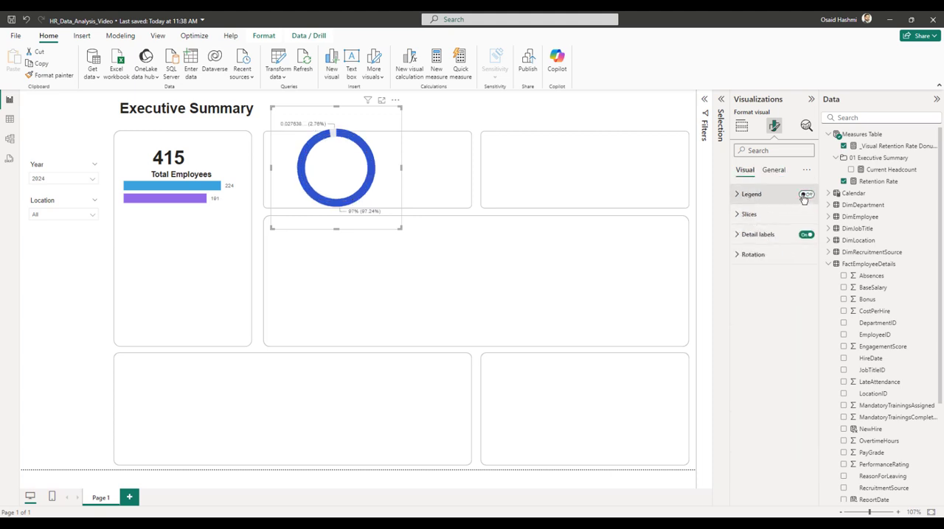
Expand the donut chart's size and position properties and set its height to 126.
click(773, 171)
click(757, 195)
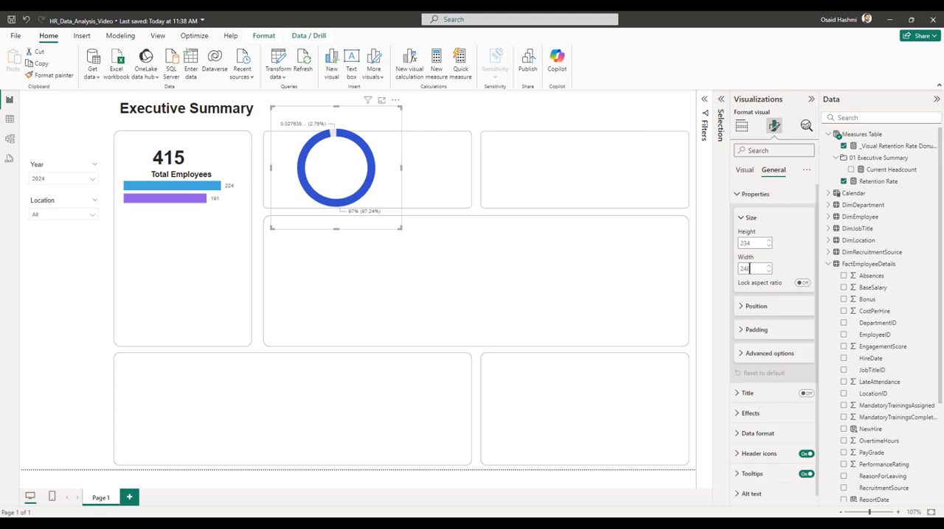
click(754, 305)
click(750, 243)
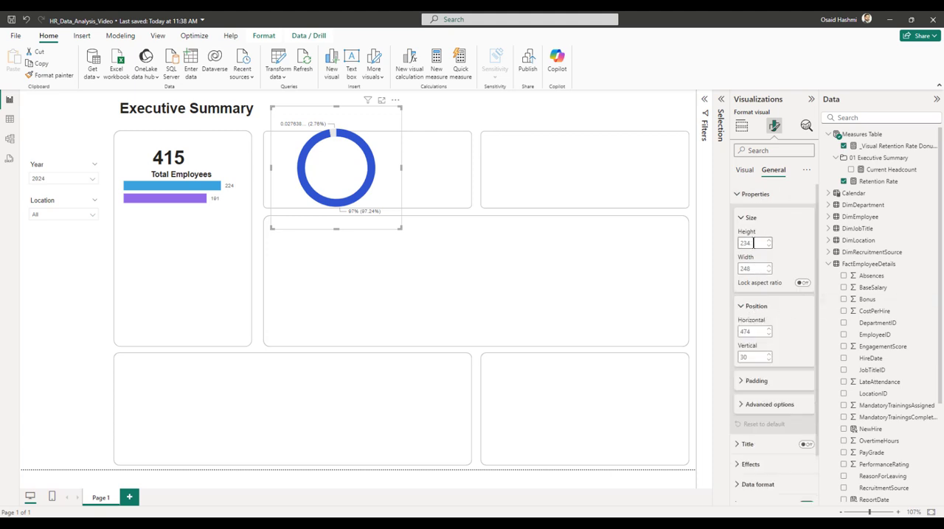
text(126)
key(Tab)
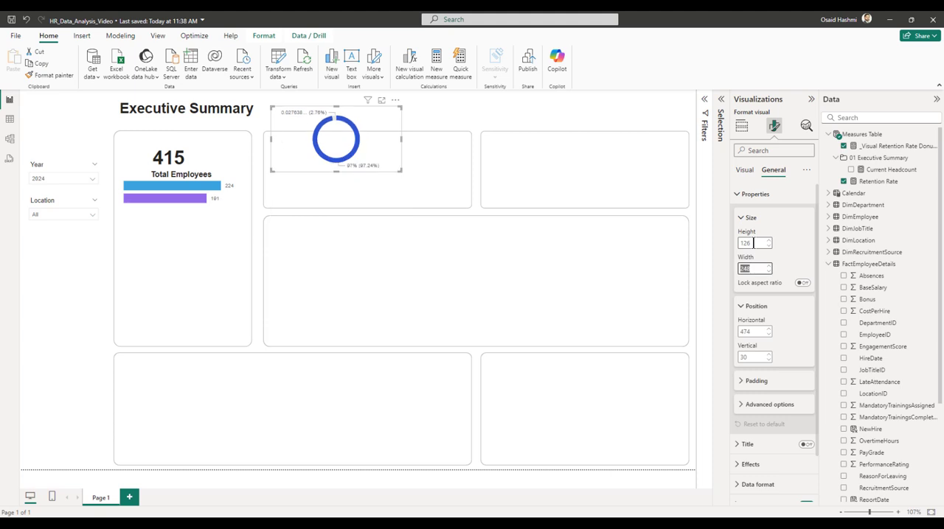
text(126)
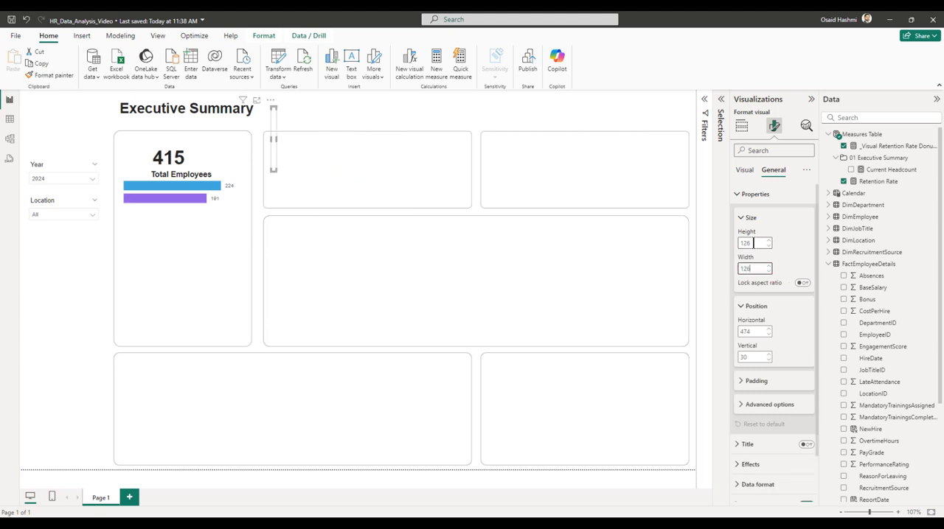
Set the donut chart's width to 126 and its position to horizontal 483 and vertical 100.
key(Tab)
key(Tab)
key(Tab)
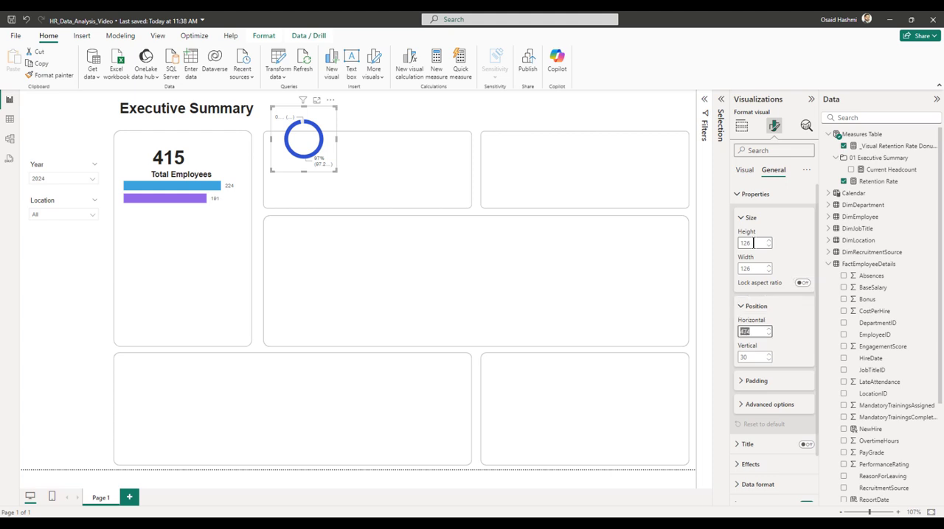
text(483)
key(Tab)
key(BackSpace)
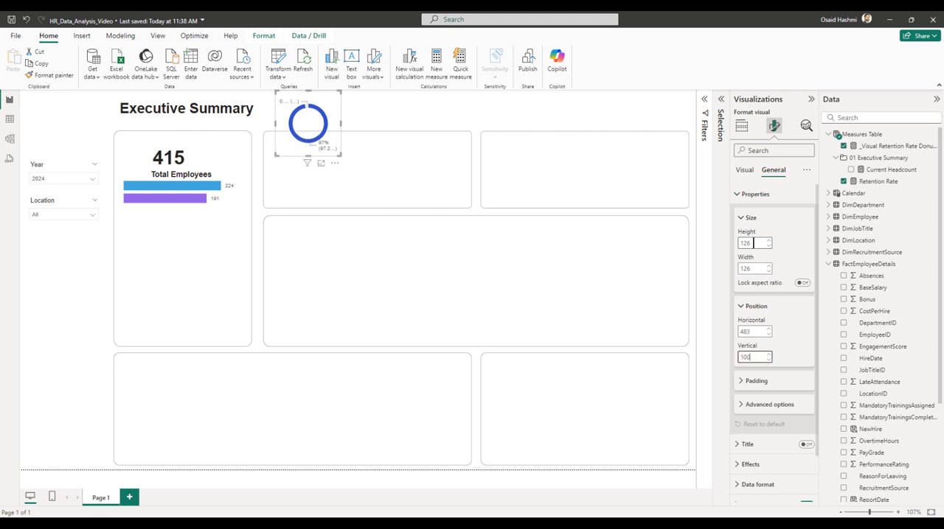
text(100)
key(Return)
Turn off the donut chart's detail labels and set its padding to 0 px on all sides.
click(742, 174)
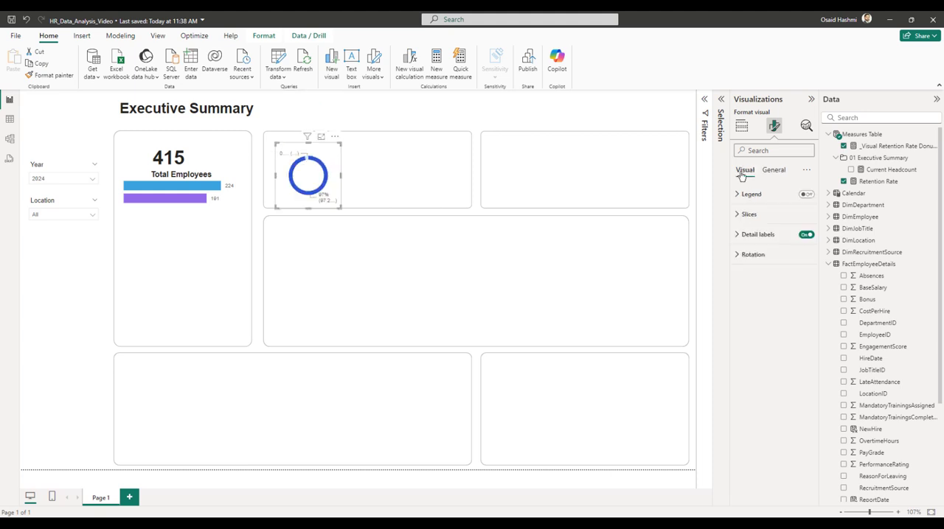
click(805, 235)
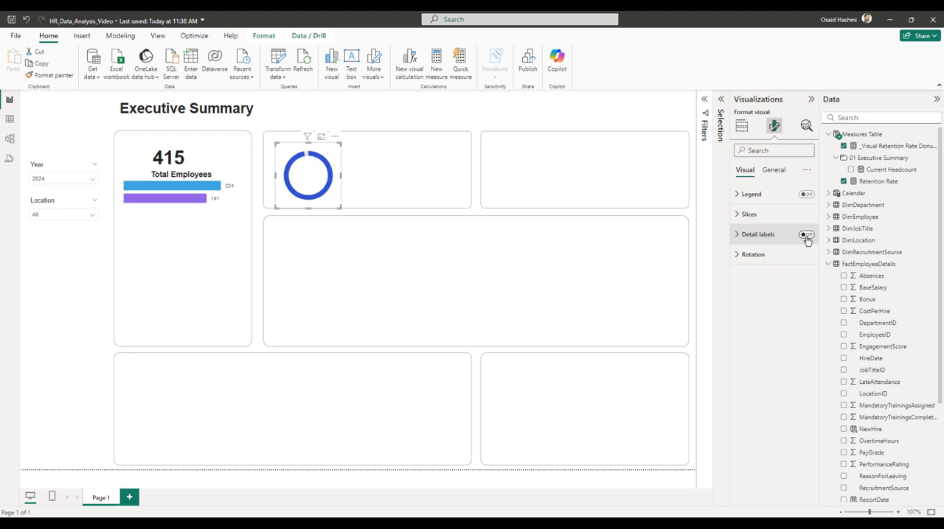
click(774, 170)
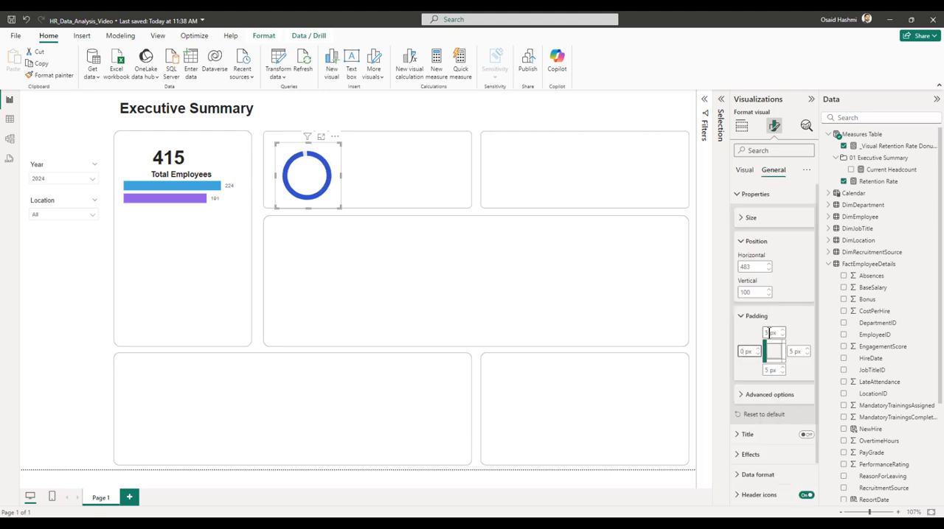
double_click(769, 333)
text(0)
double_click(792, 351)
text(0)
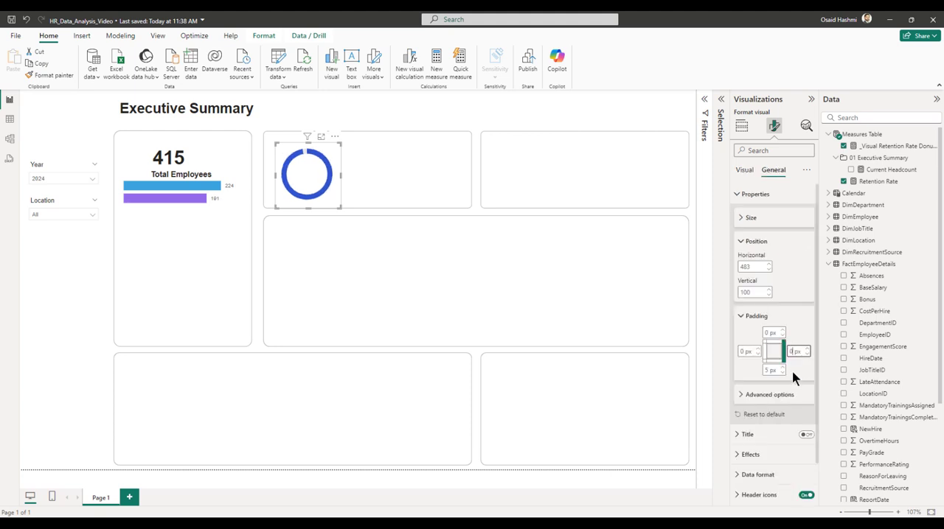
click(767, 370)
text(0)
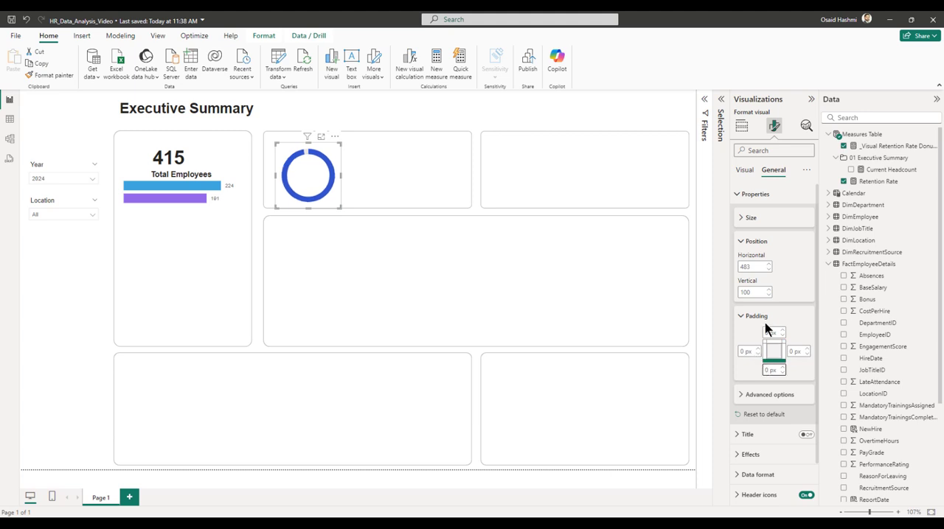
click(758, 317)
click(755, 243)
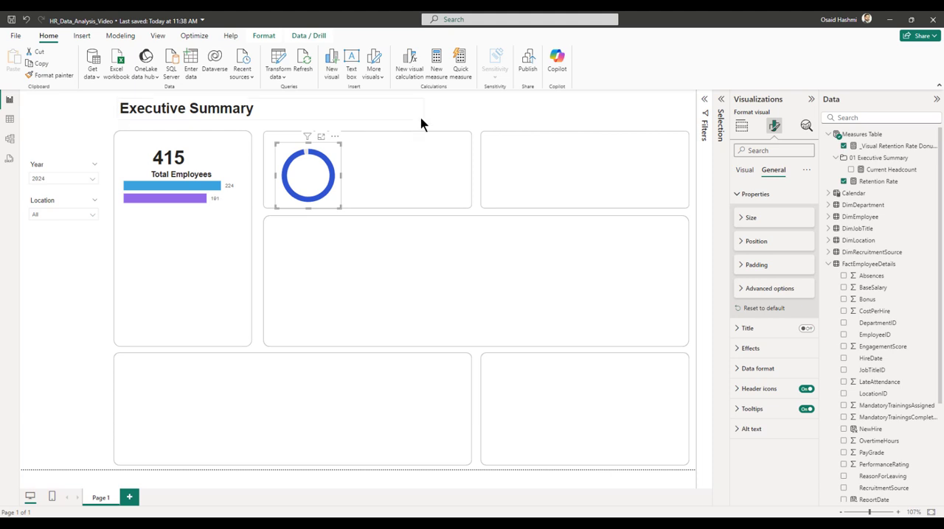
Add a card visual showing the Retention Rate measure and place it beside the donut chart.
click(469, 118)
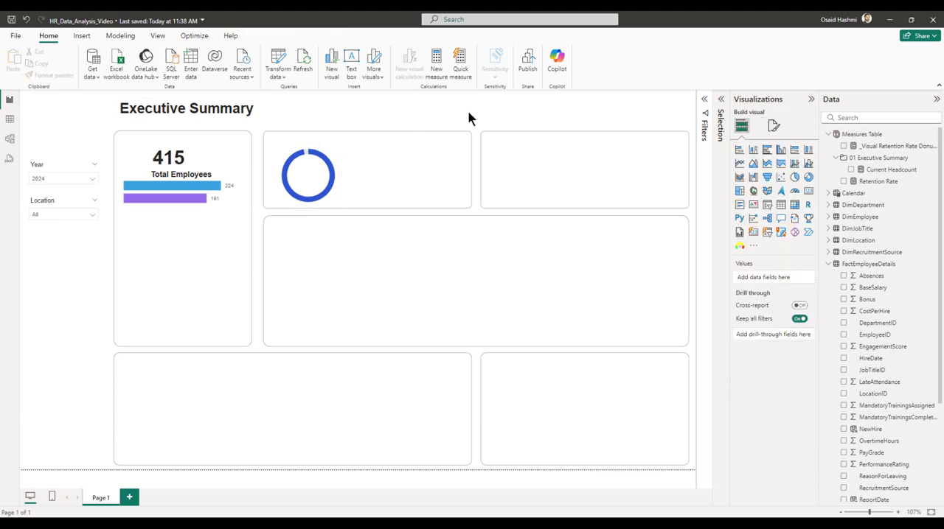
click(808, 192)
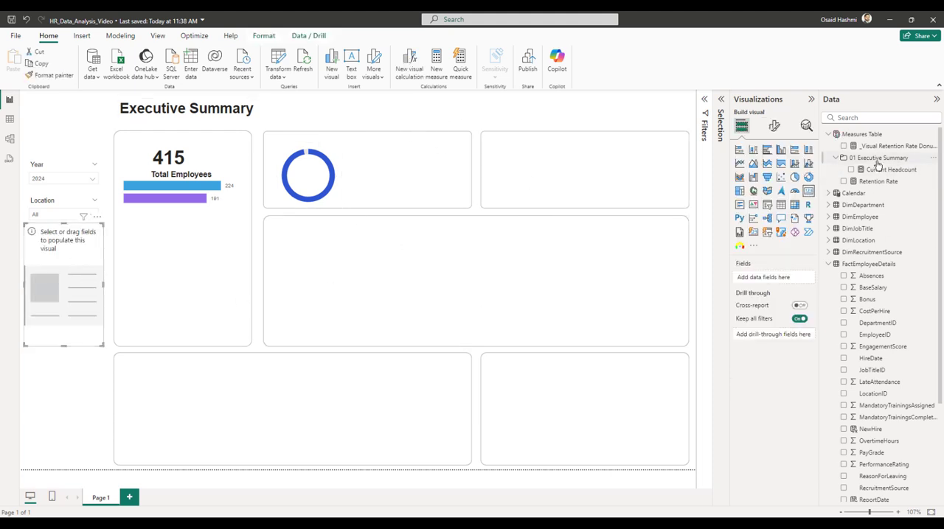
click(844, 182)
drag(76, 300, 423, 239)
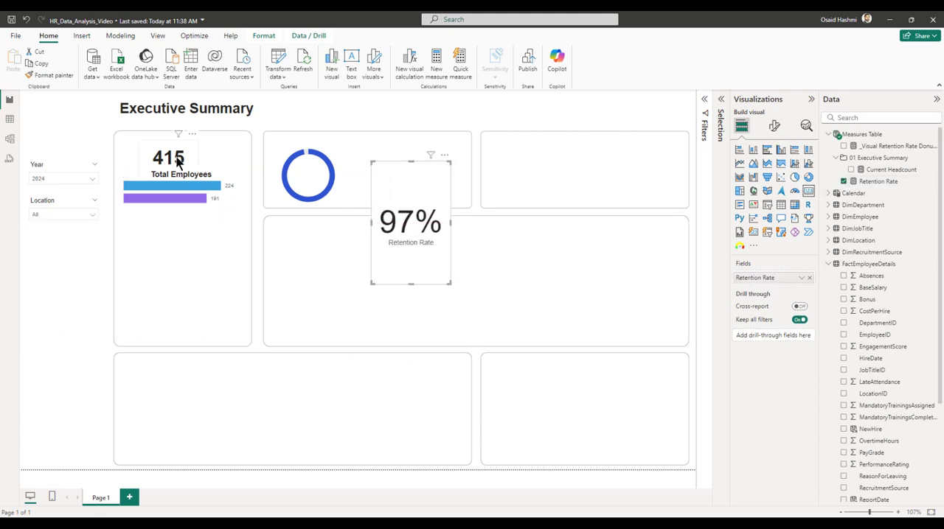
Turn off the Retention Rate card's category label and set its callout value font size to 27.
click(773, 128)
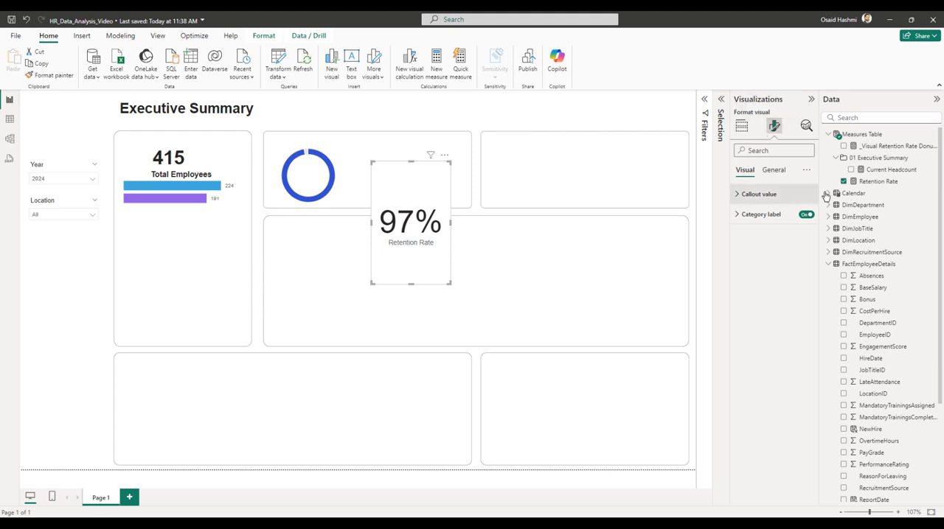
click(807, 215)
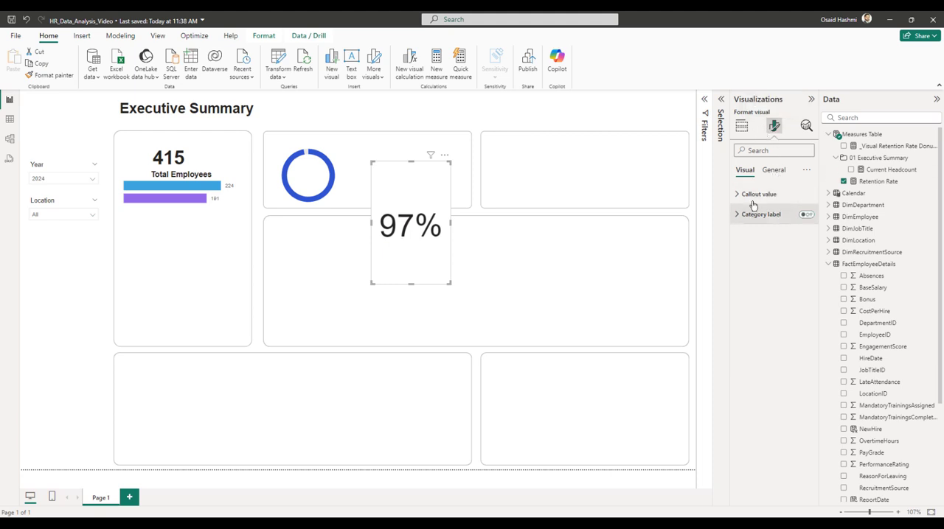
click(746, 194)
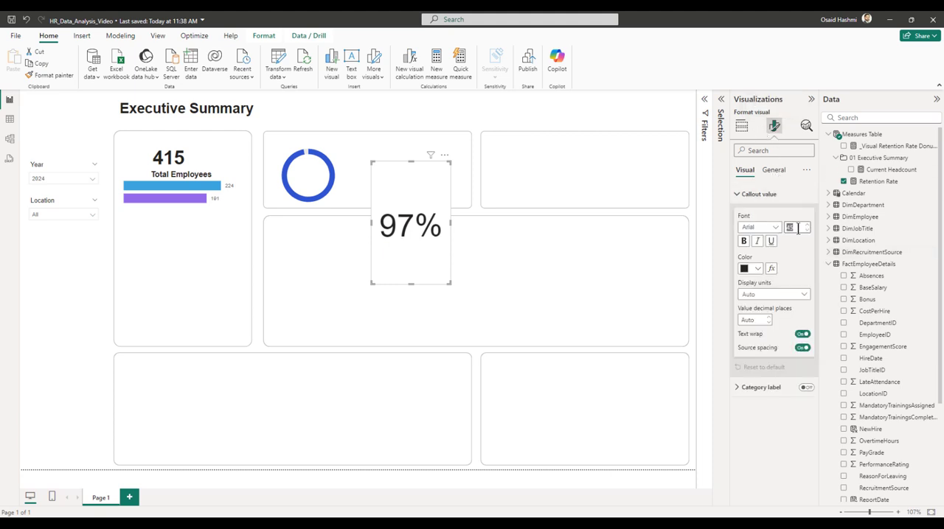
text(27)
key(Return)
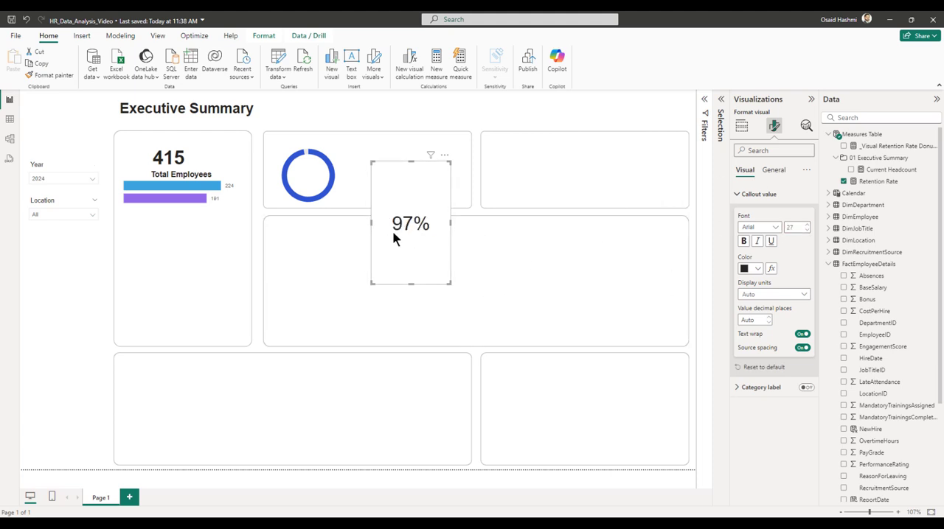
Size the Retention Rate card to height 52 and width 100, and position it at horizontal 496, vertical 137.
click(763, 171)
click(774, 194)
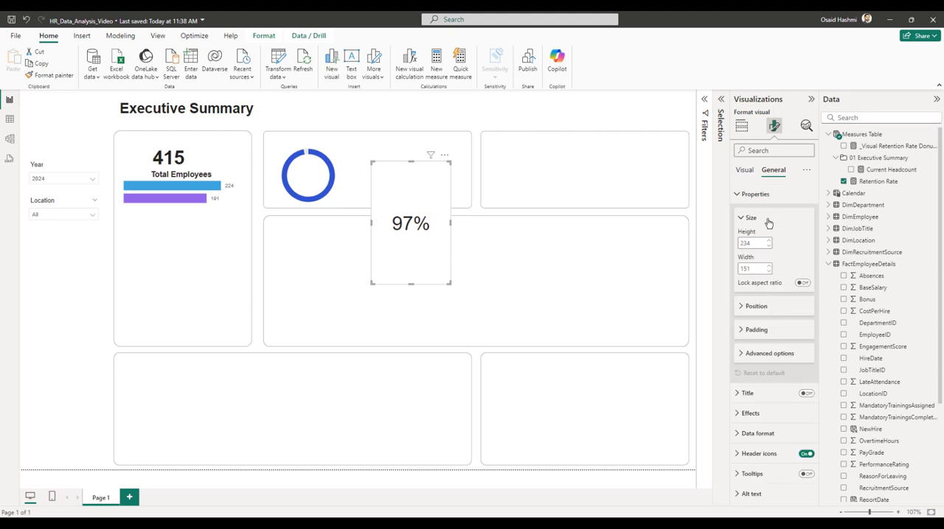
double_click(752, 242)
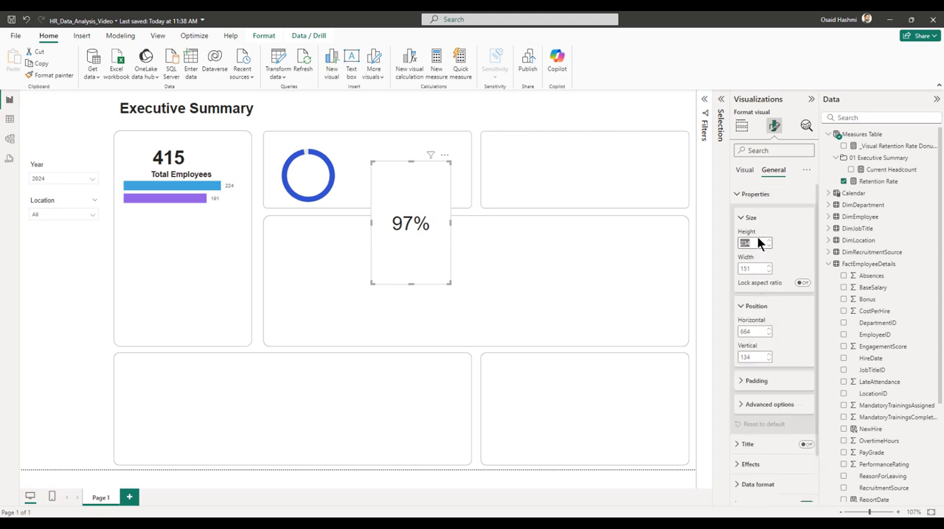
text(52)
key(Tab)
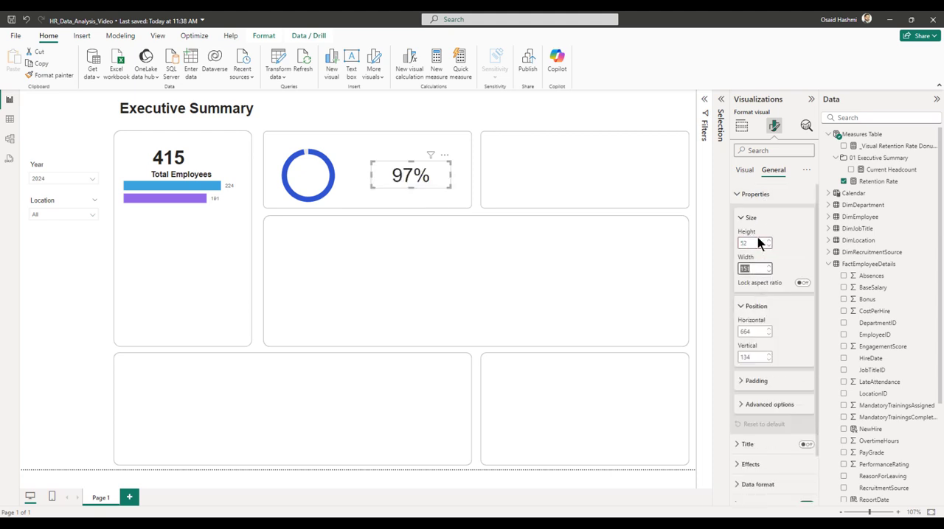
text(100)
key(Tab)
key(Tab)
key(Tab)
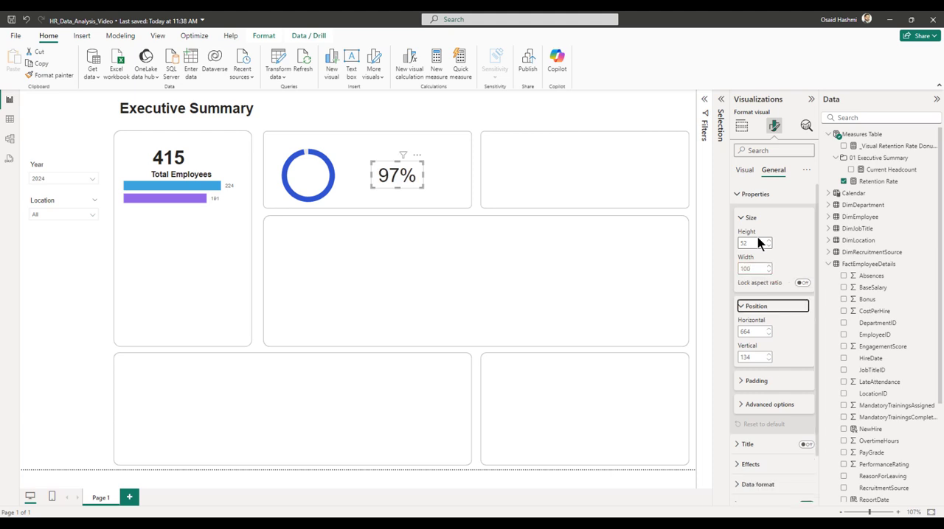
text(4)
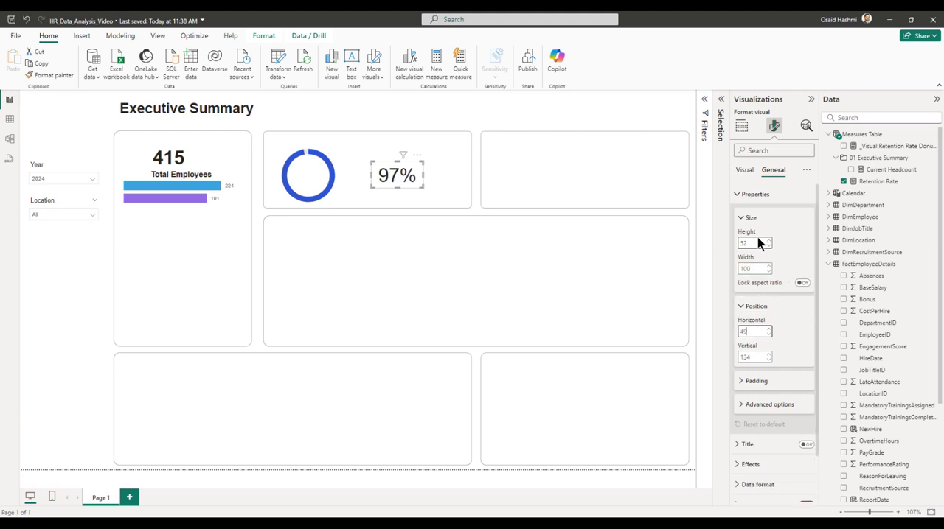
text(96)
key(Return)
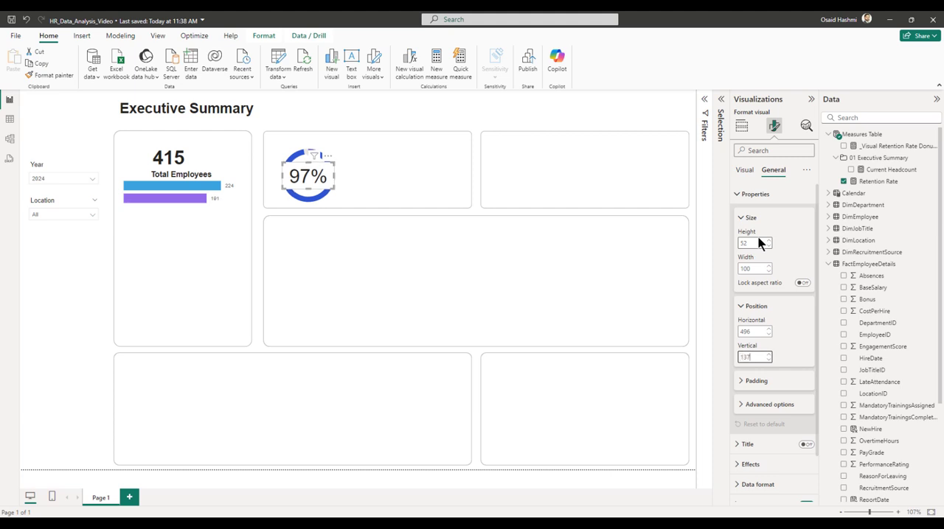
Send the Retention Rate card to the back, behind the donut chart.
click(272, 39)
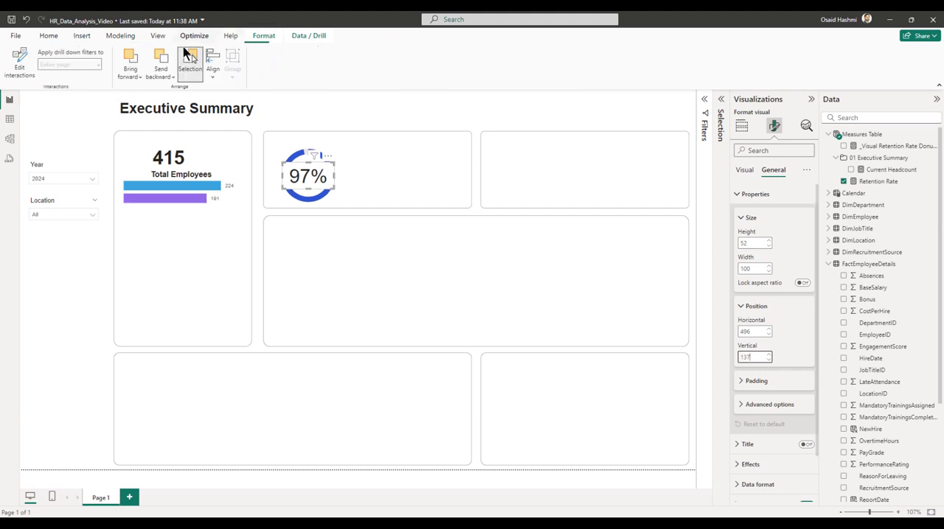
click(162, 72)
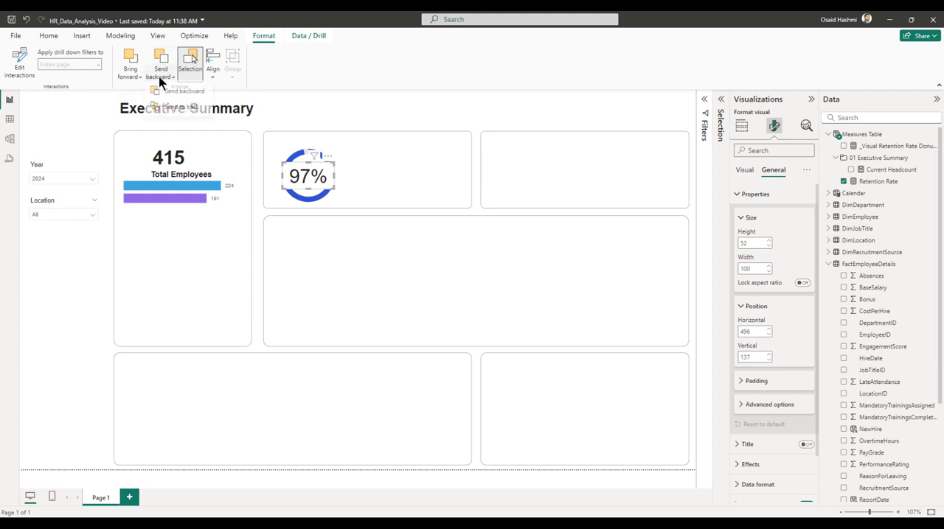
click(177, 110)
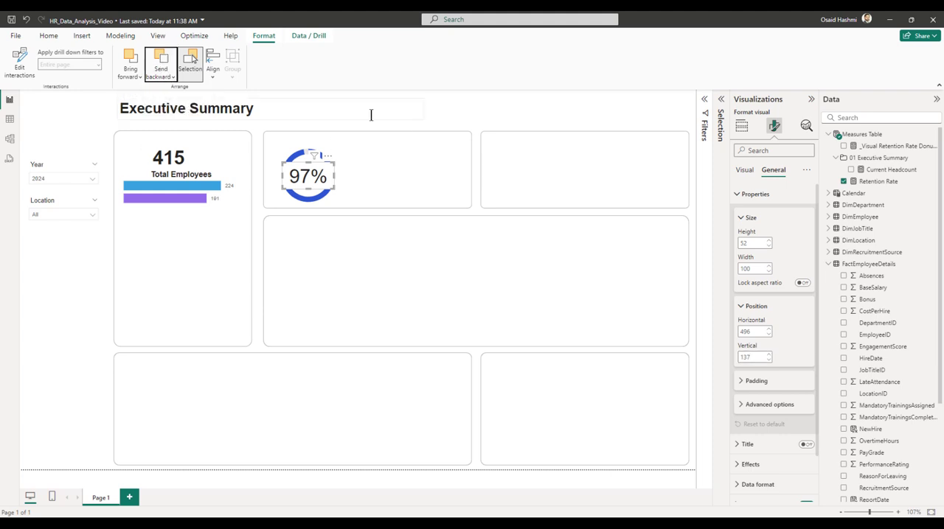
click(496, 109)
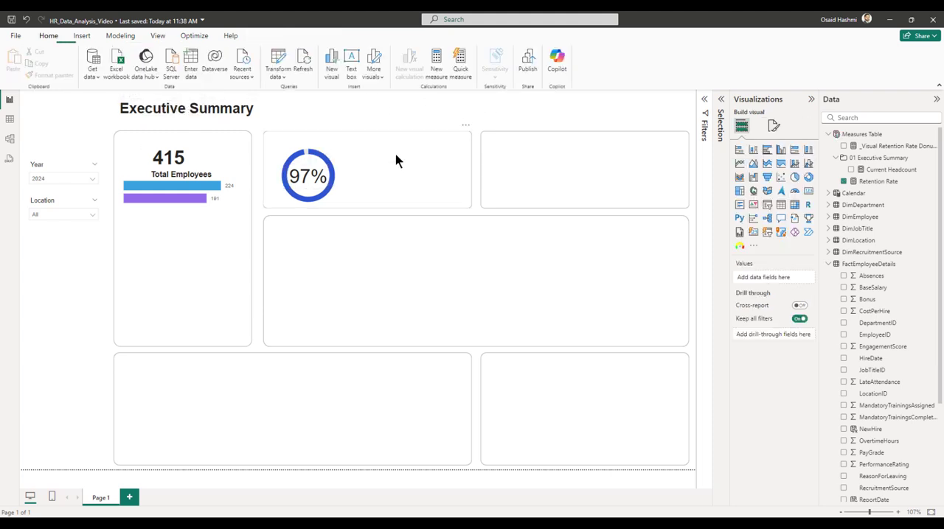
Reduce the Retention Rate card's callout value font size to 22.
click(330, 178)
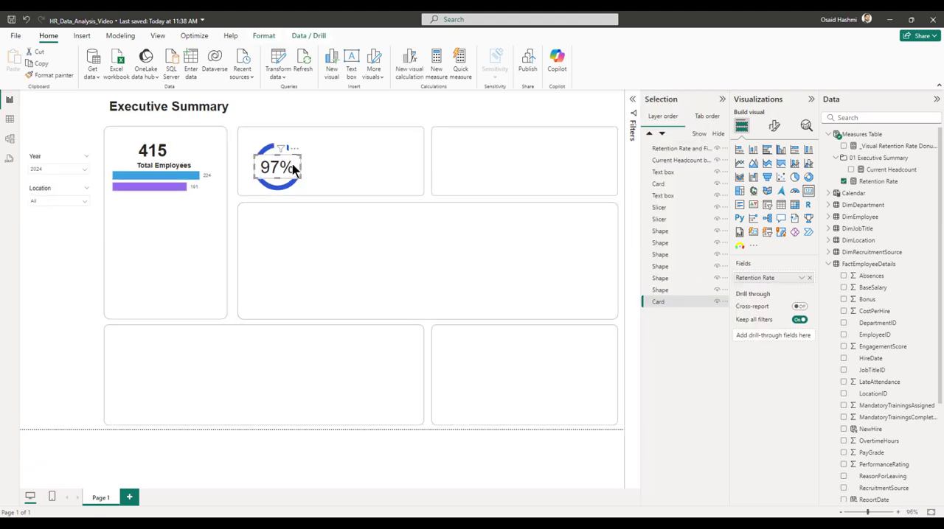
click(773, 126)
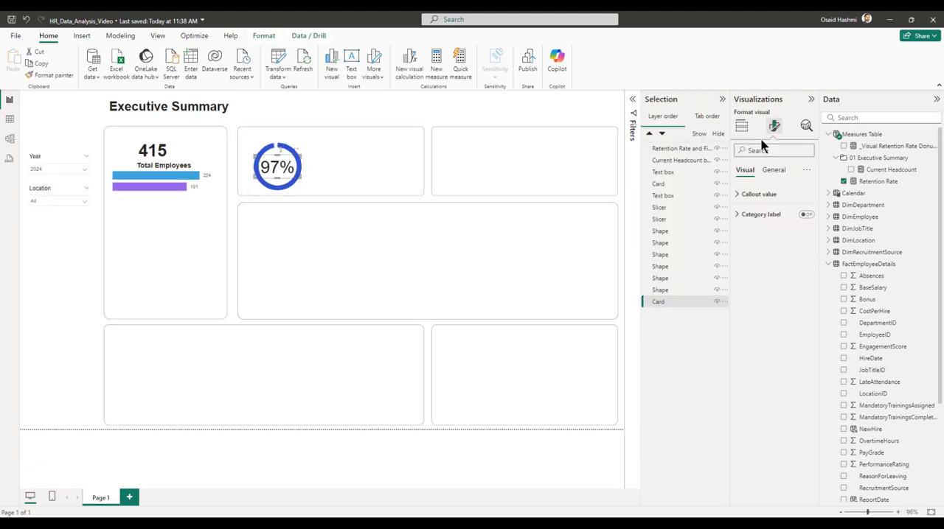
click(774, 195)
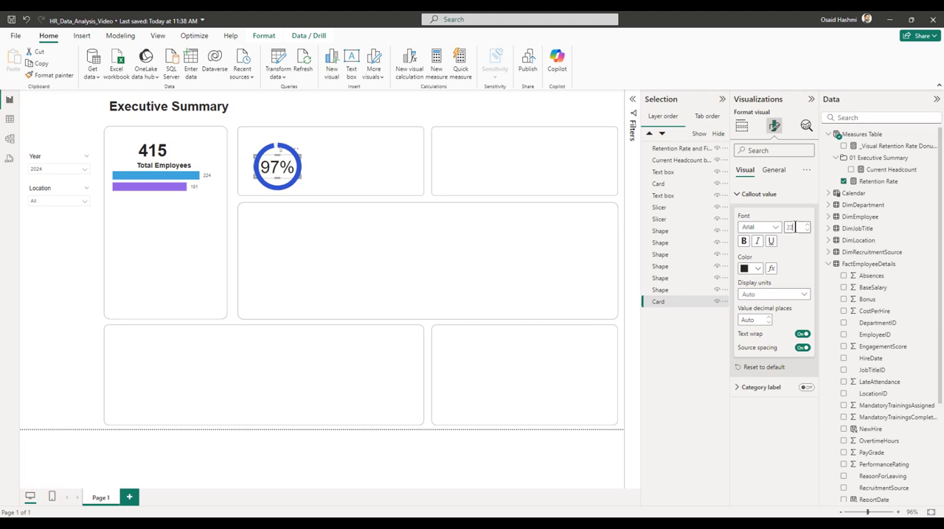
click(558, 119)
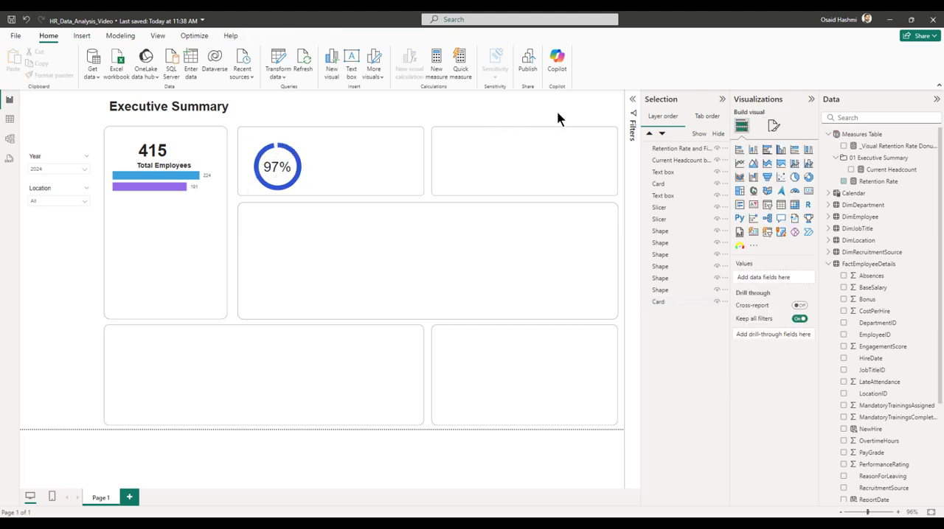
Insert a text box reading Retention Rate and format its text as bold, size 10.
click(82, 35)
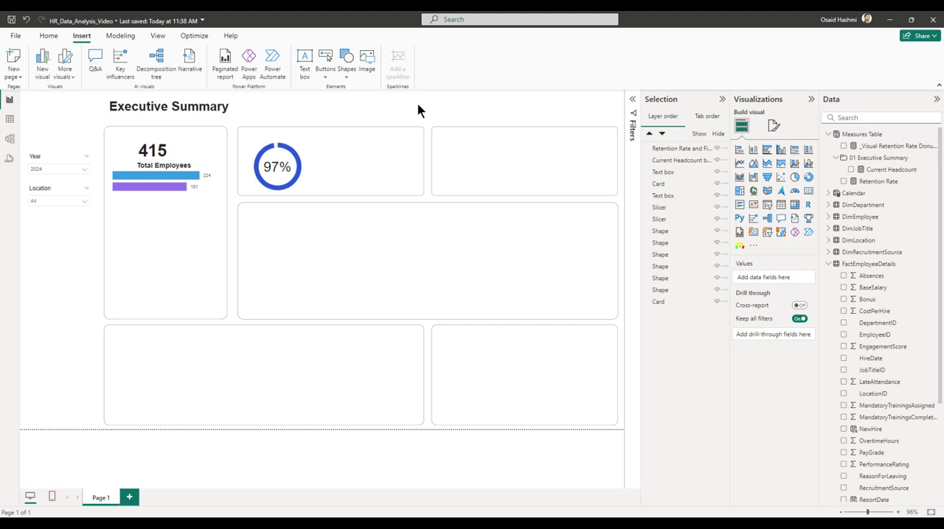
click(304, 65)
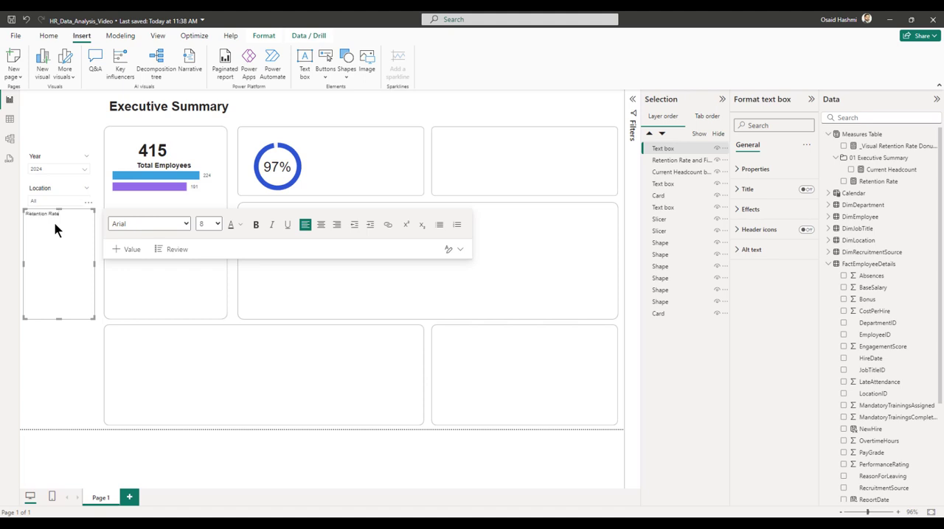
click(218, 224)
click(213, 266)
click(255, 224)
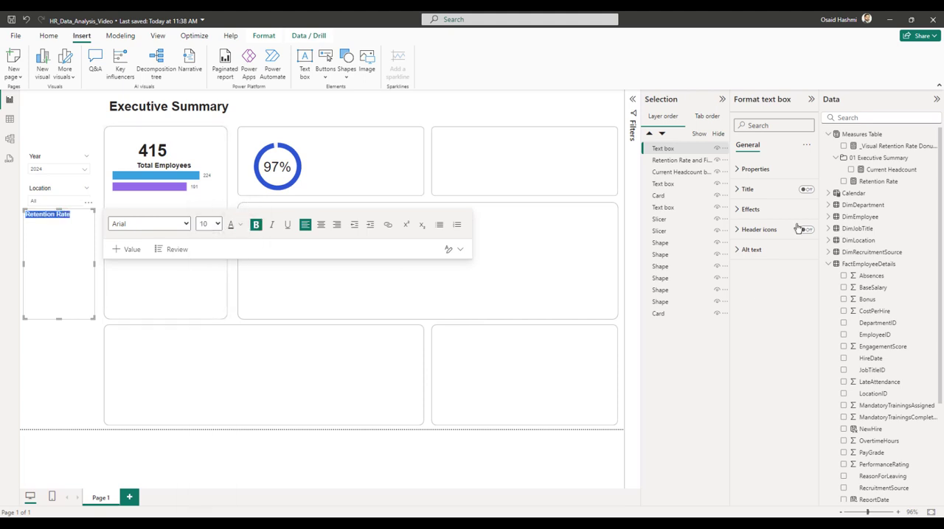
Set the Retention Rate text box's height to 25 and its width to 229.
click(759, 169)
click(754, 281)
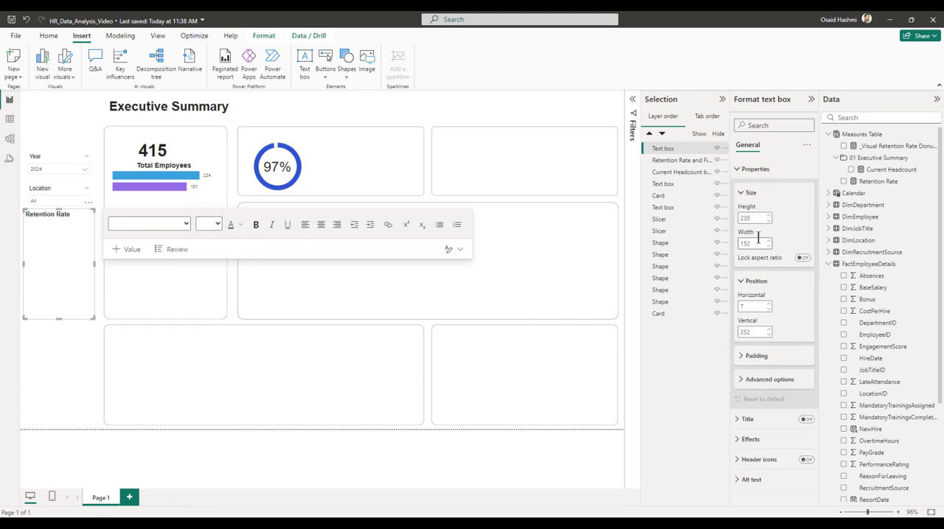
click(754, 219)
text(25)
key(Tab)
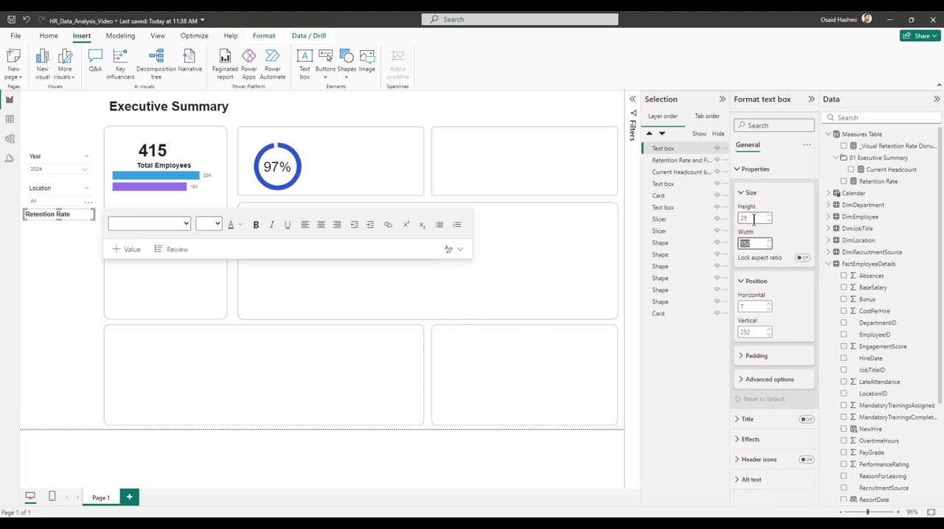
text(229)
key(Tab)
key(Tab)
key(Tab)
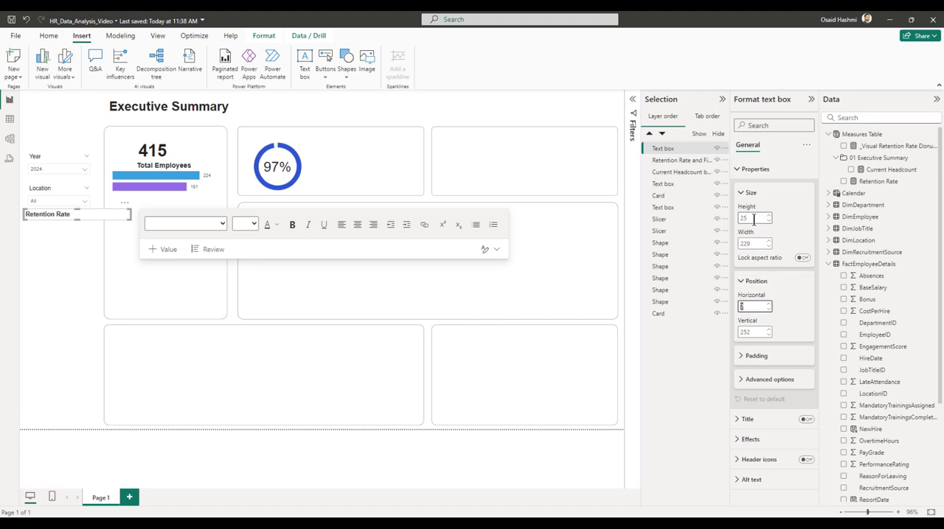
Position the Retention Rate text box at horizontal 483 and vertical 83.
text(483)
key(Tab)
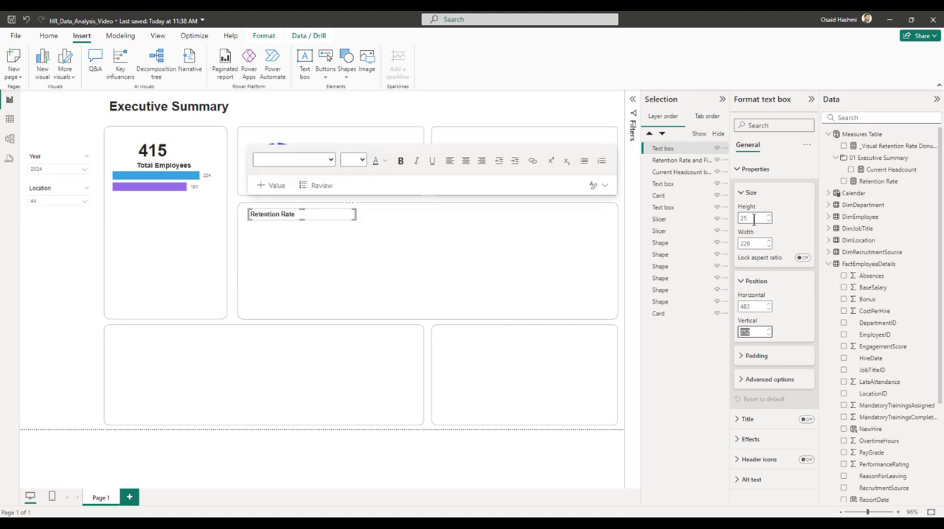
text(83)
key(Return)
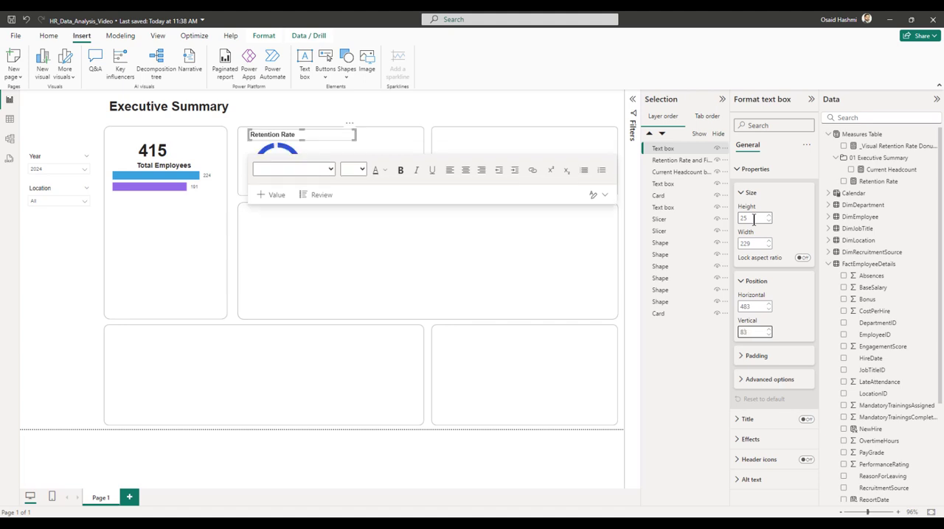
Add a line chart with Year on the X-axis and the Retention Rate measure on the Y-axis.
click(462, 108)
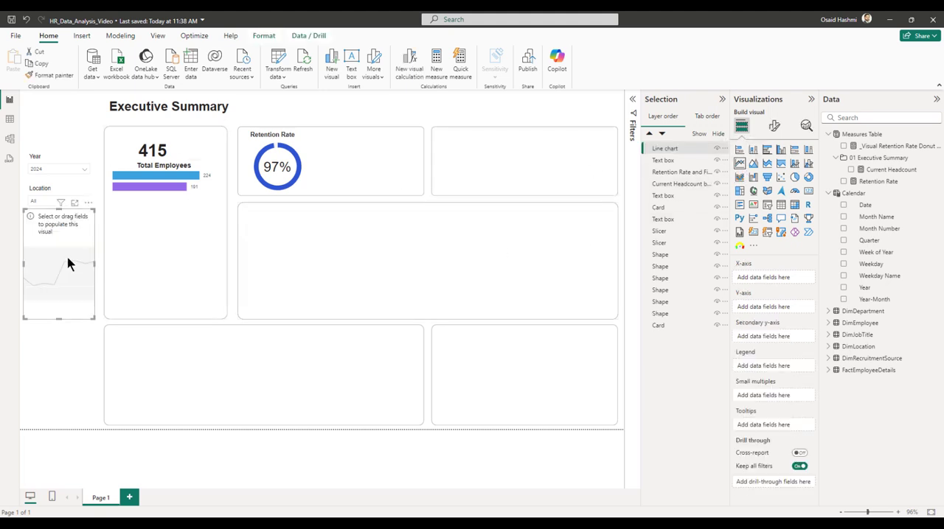
drag(69, 264, 385, 202)
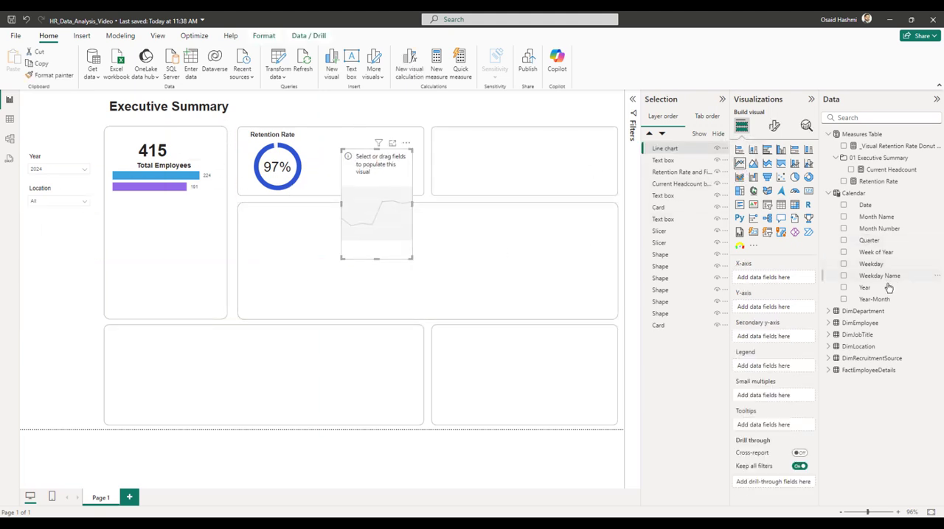
drag(874, 287, 764, 282)
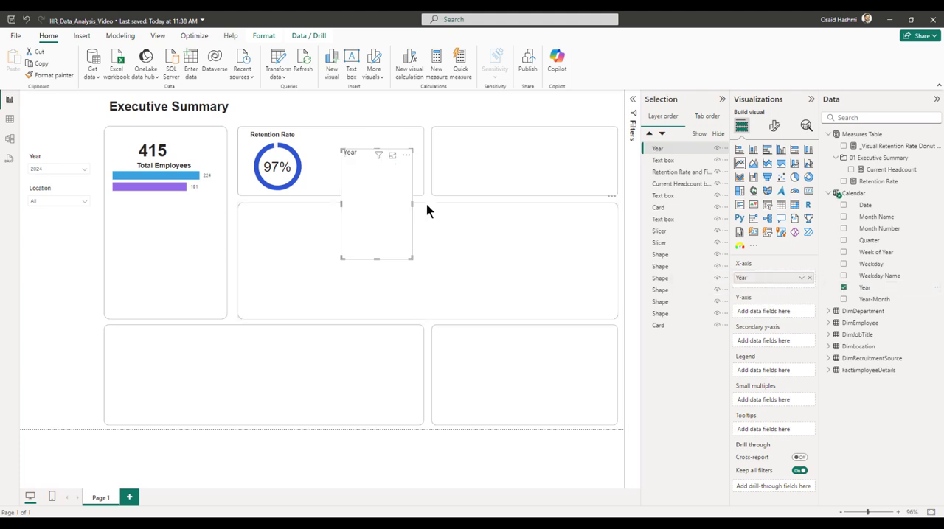
drag(877, 184, 773, 312)
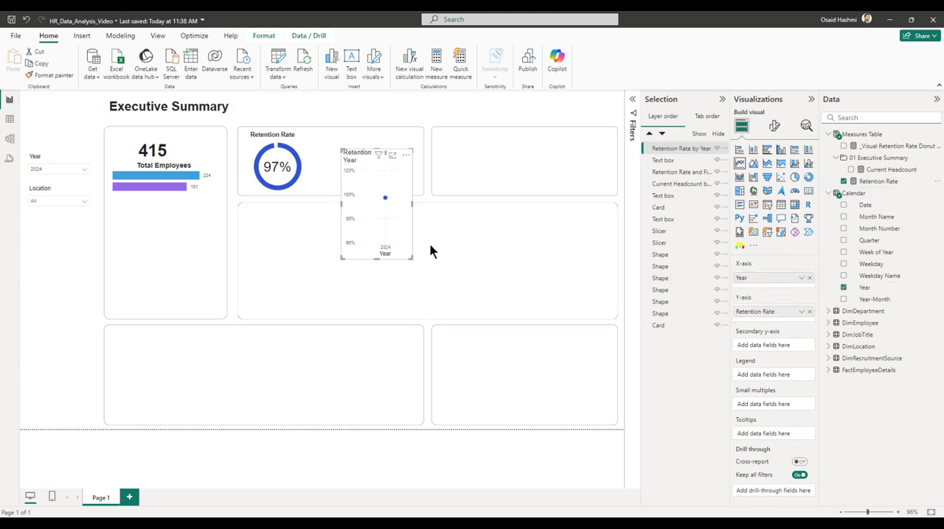
Edit the visual interactions so the Year slicer does not filter the retention rate line chart, and leave interaction editing.
click(57, 166)
click(273, 38)
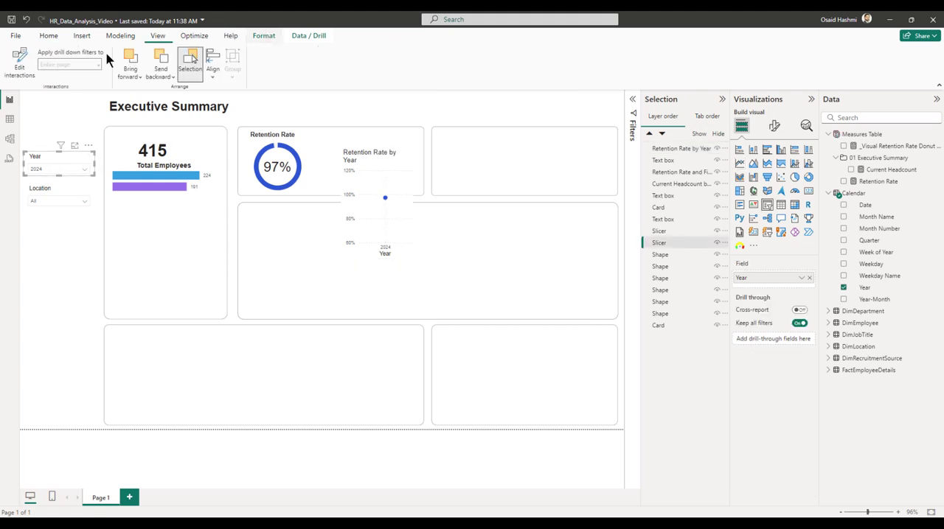
click(20, 63)
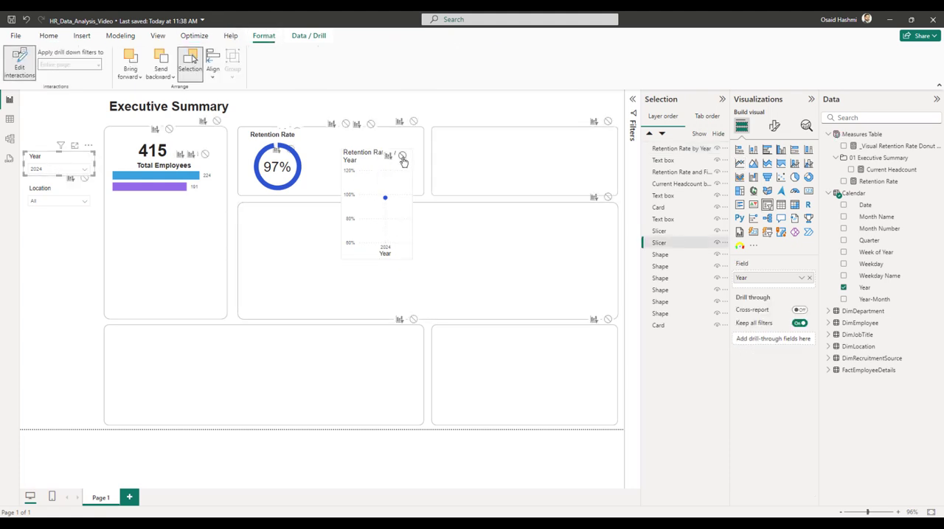
click(402, 155)
click(460, 119)
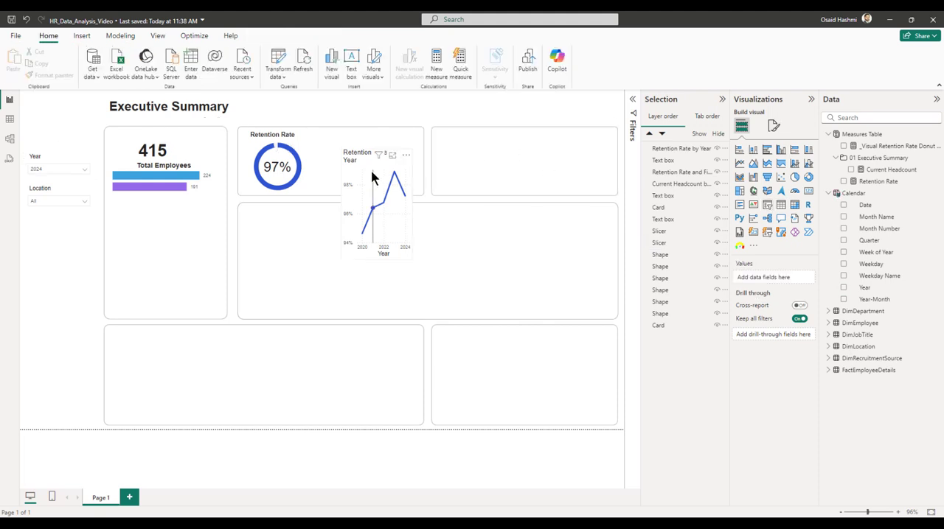
click(376, 171)
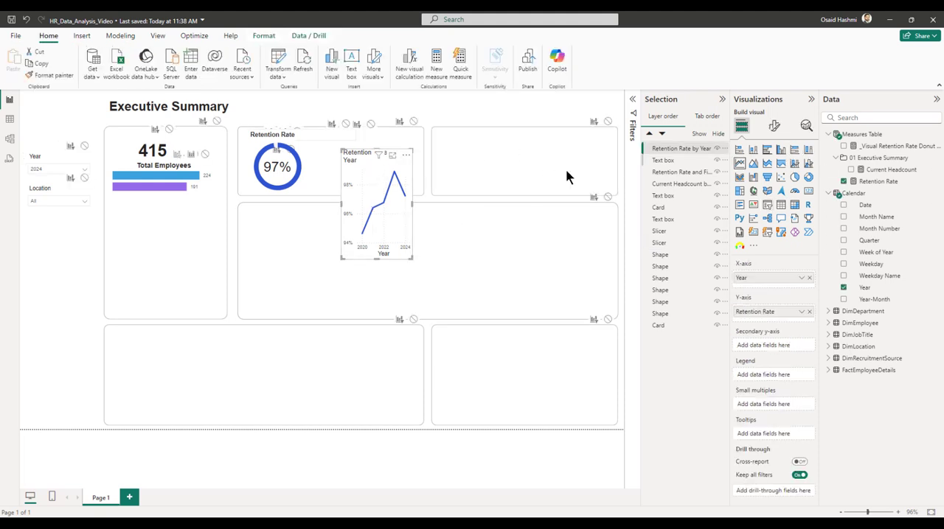
click(259, 37)
click(22, 63)
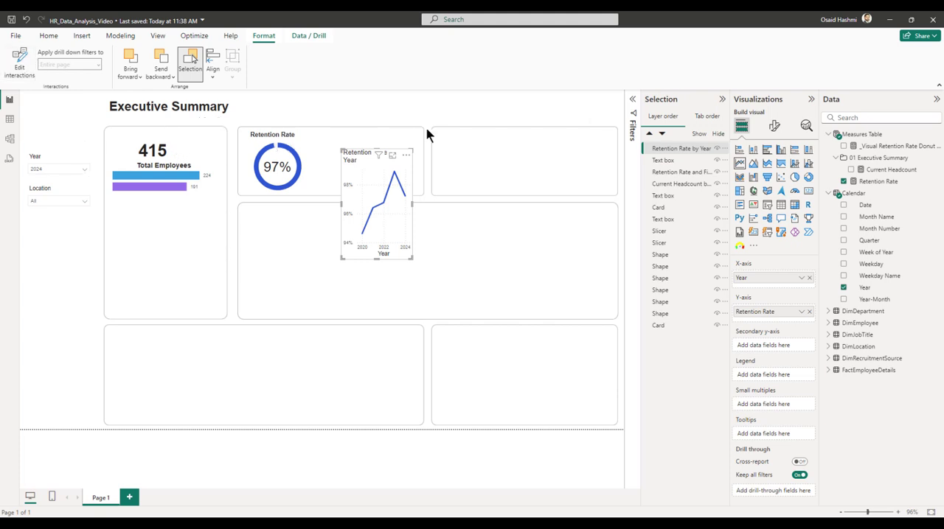
click(438, 112)
Widen the retention rate line chart to about three times its width and turn off its title.
click(376, 158)
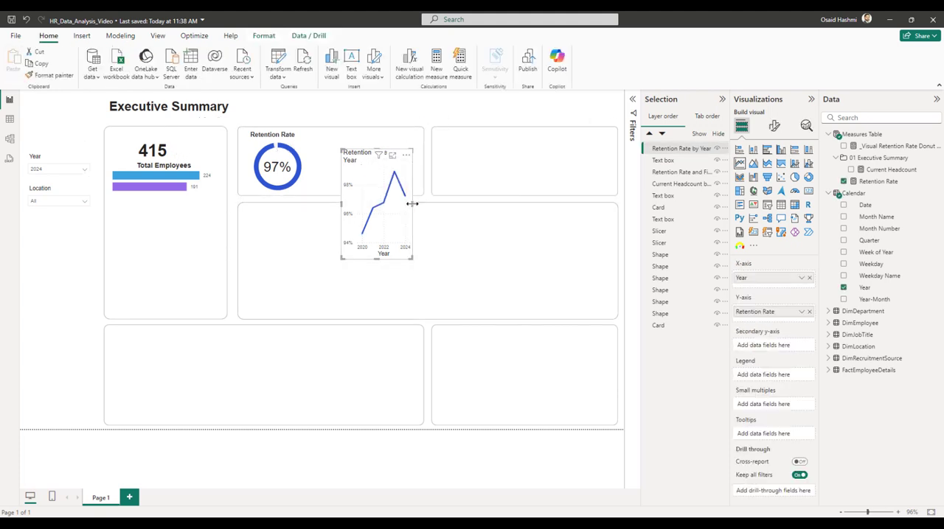
drag(412, 205, 566, 208)
click(773, 125)
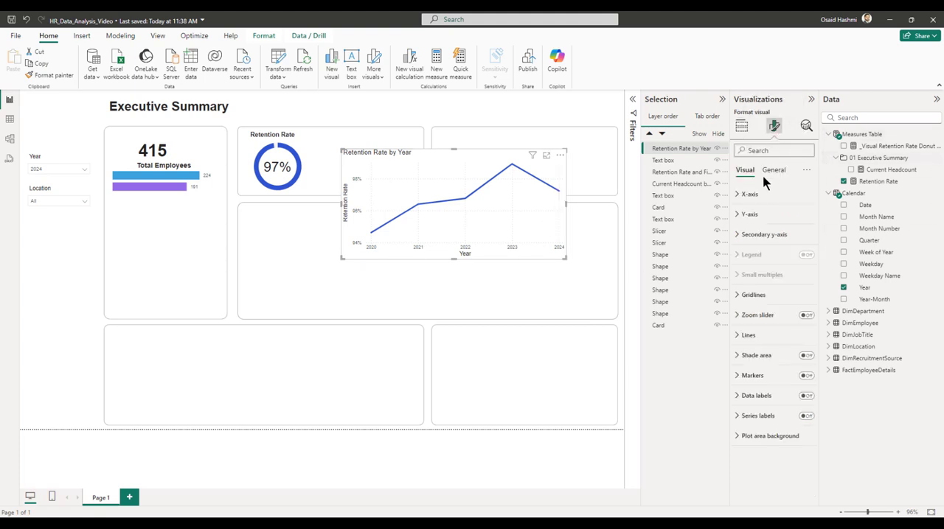
click(774, 174)
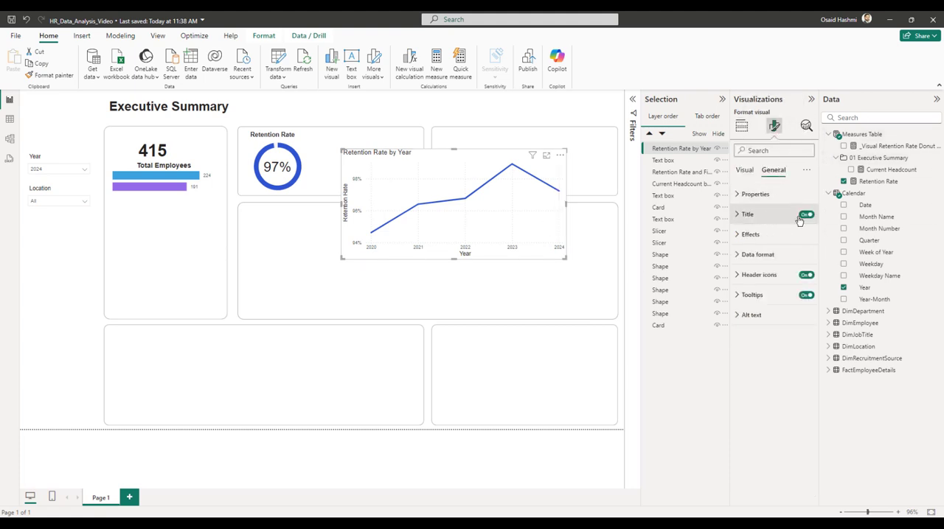
click(806, 215)
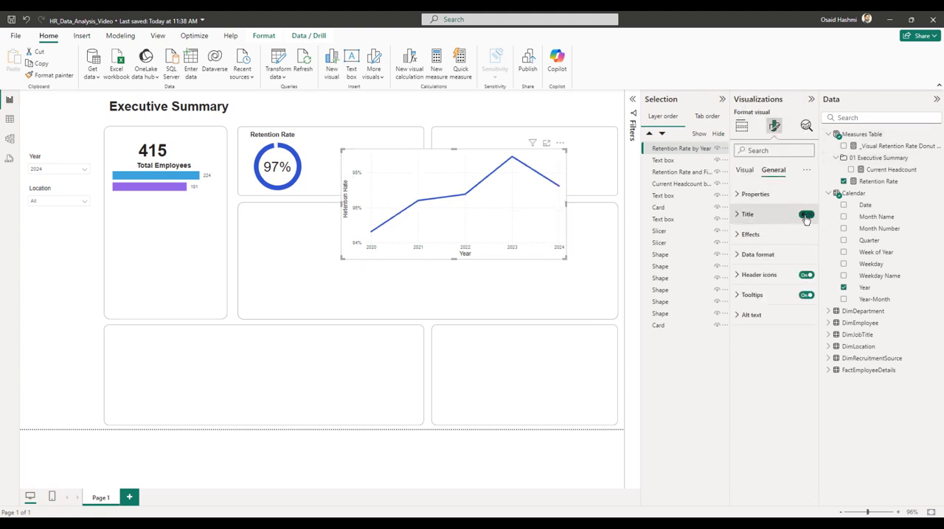
Turn off the line chart's background and its horizontal and vertical gridlines.
click(748, 235)
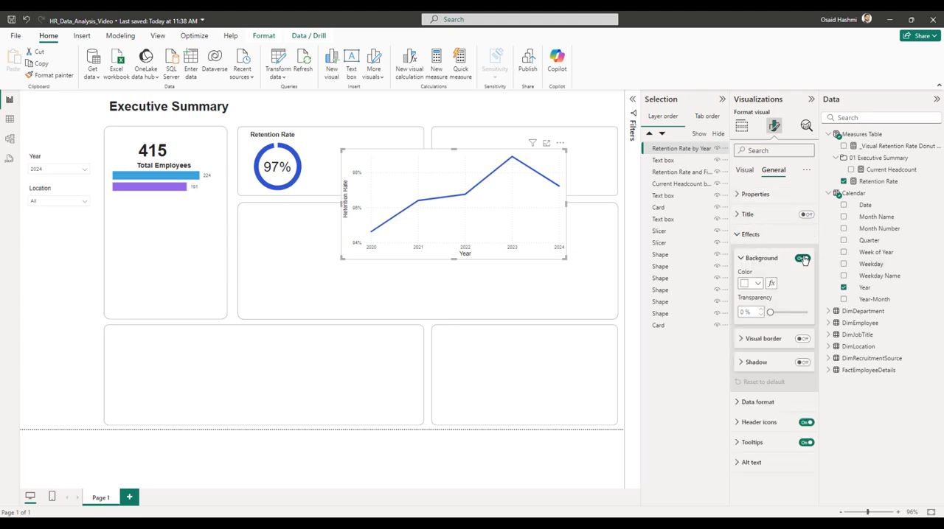
click(748, 235)
click(744, 170)
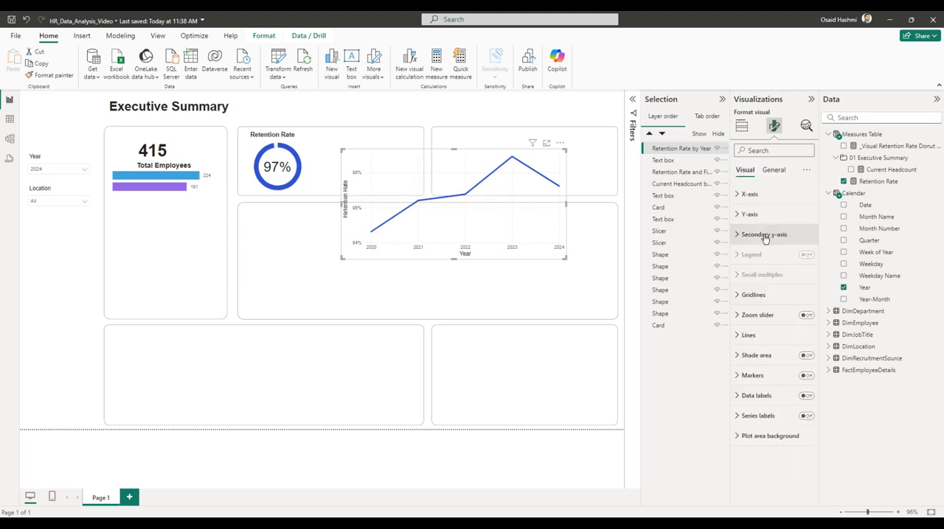
click(753, 295)
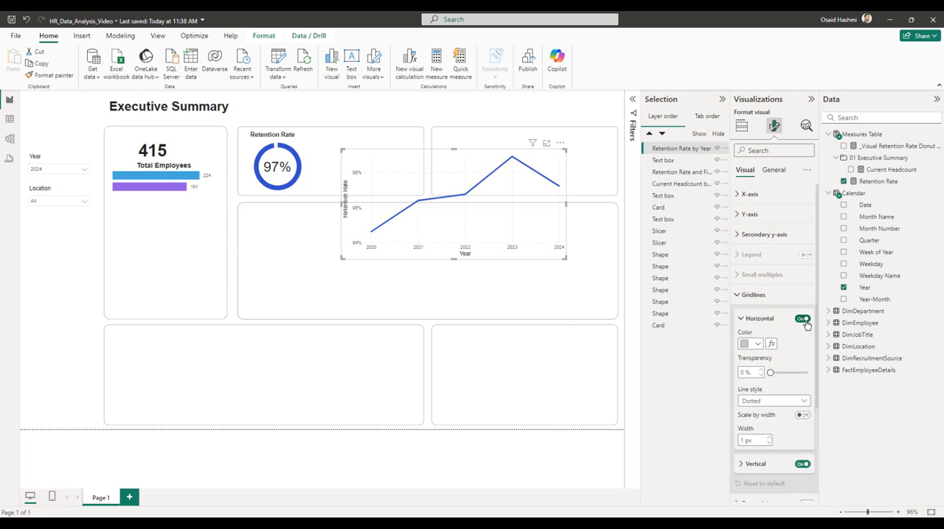
click(801, 319)
click(802, 466)
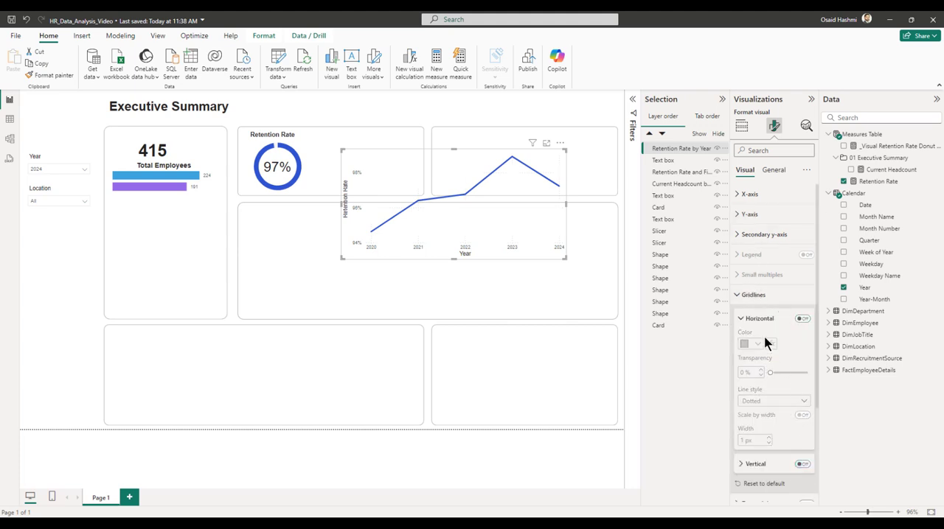
click(750, 295)
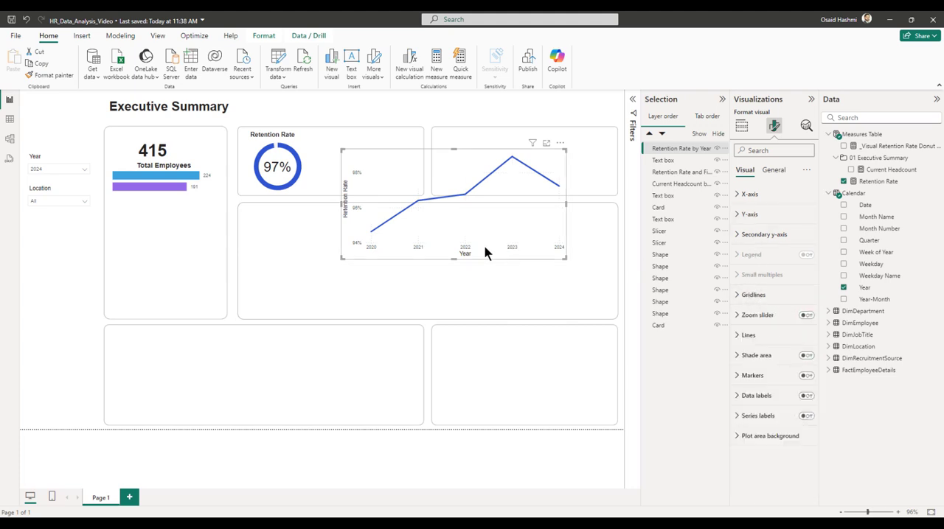
Hide the line chart's Y-axis title and values, and its X-axis title.
click(748, 214)
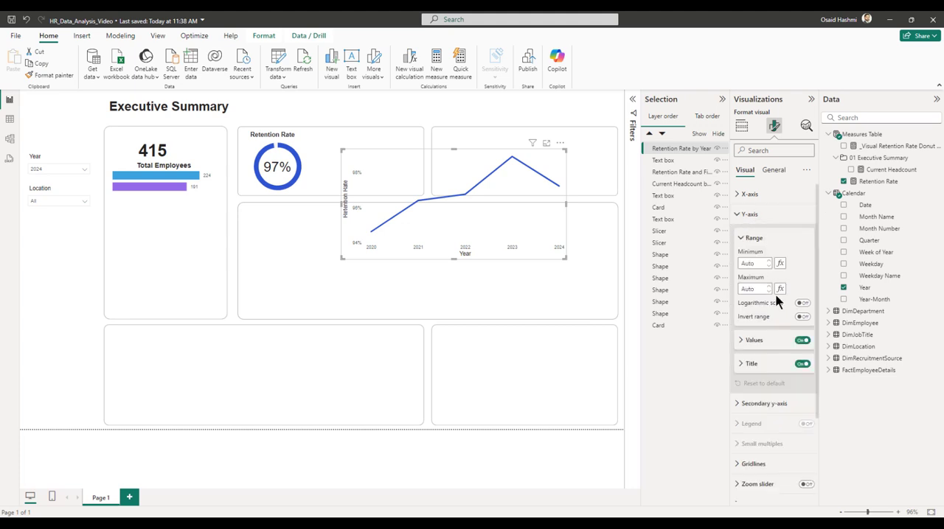
click(802, 364)
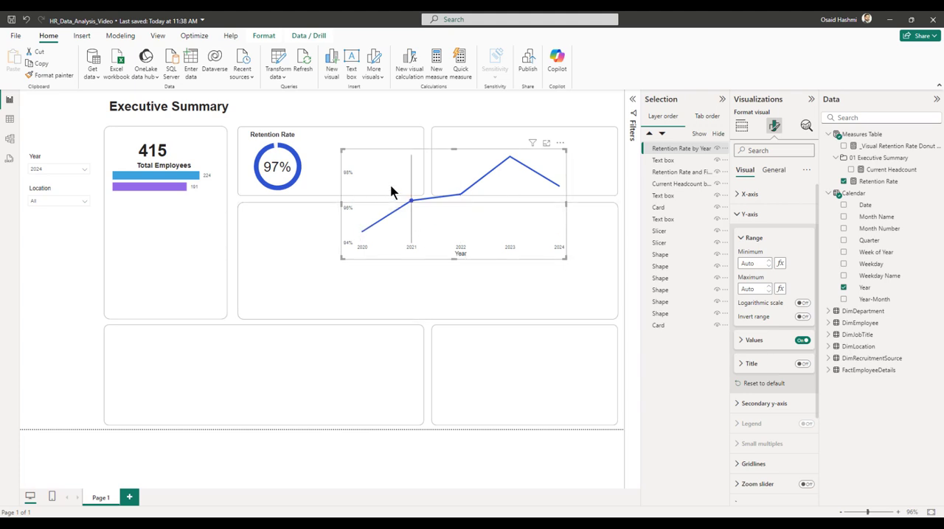
click(803, 341)
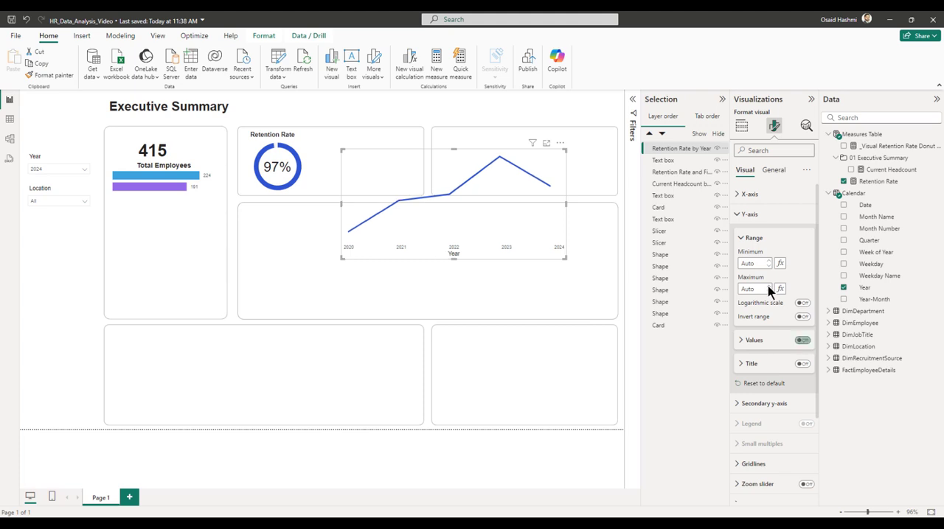
click(767, 237)
click(756, 195)
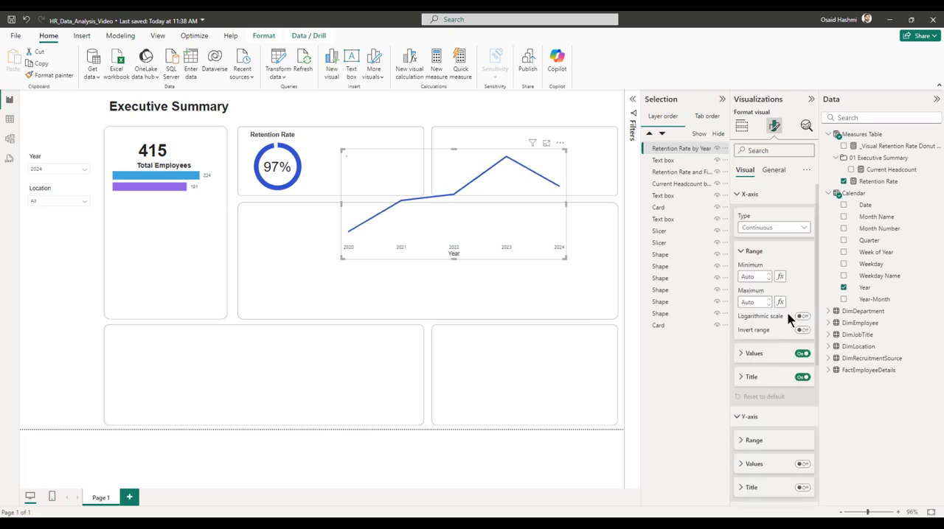
click(802, 377)
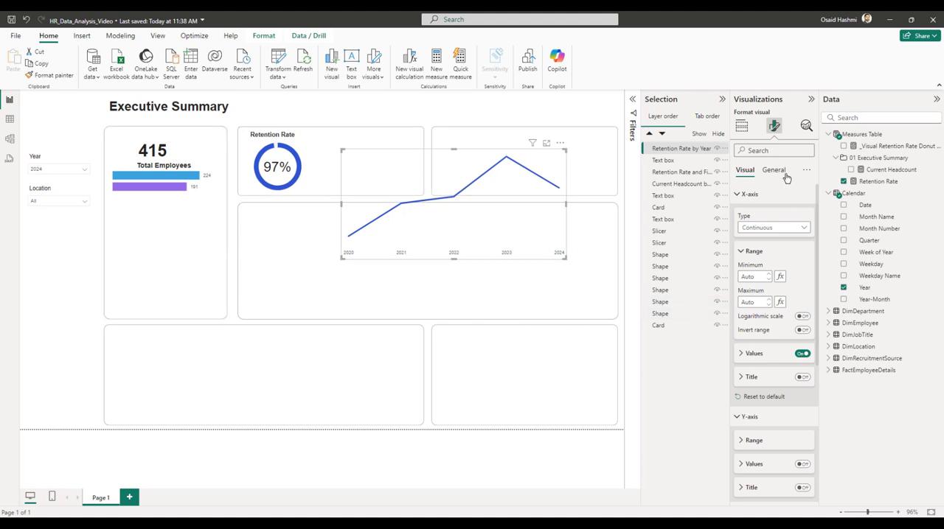
Change the line colour of the retention rate line chart to light blue for all series.
click(742, 126)
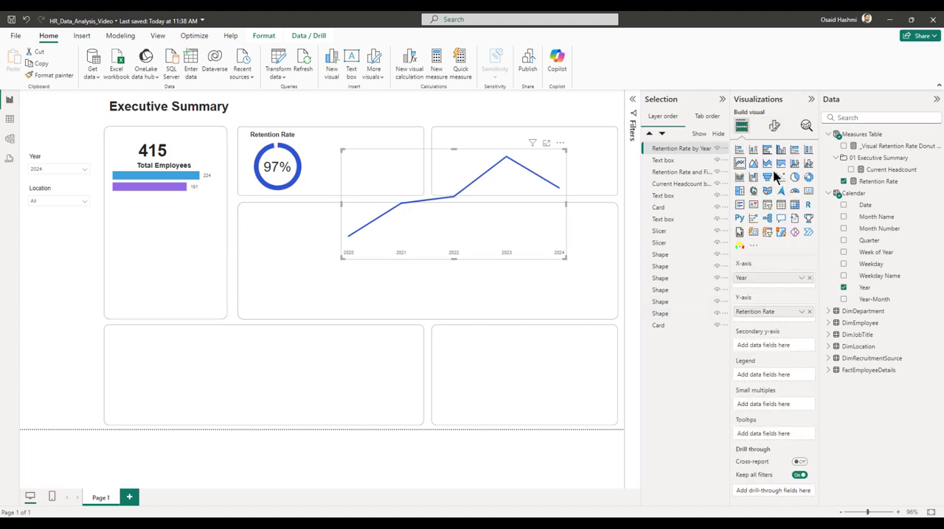
click(774, 127)
click(745, 336)
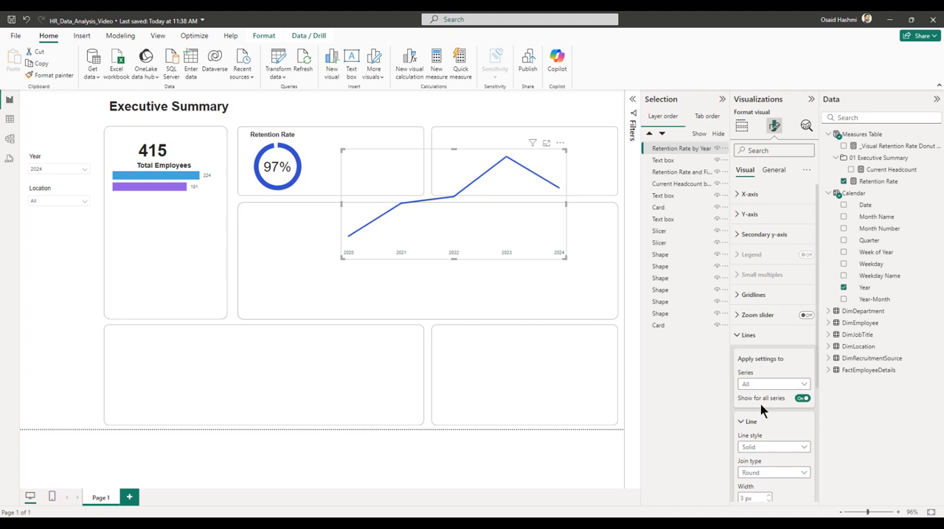
scroll(739, 288, down, 3)
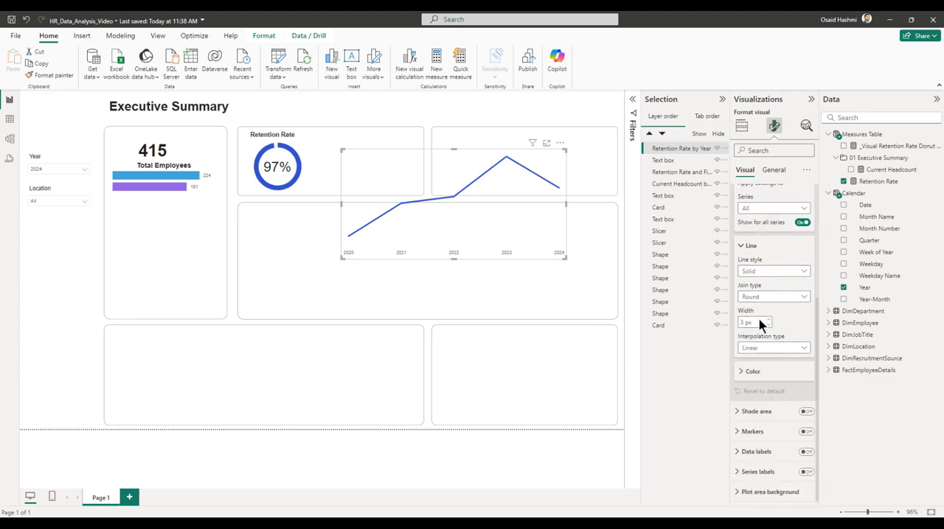
click(752, 372)
scroll(766, 354, down, 2)
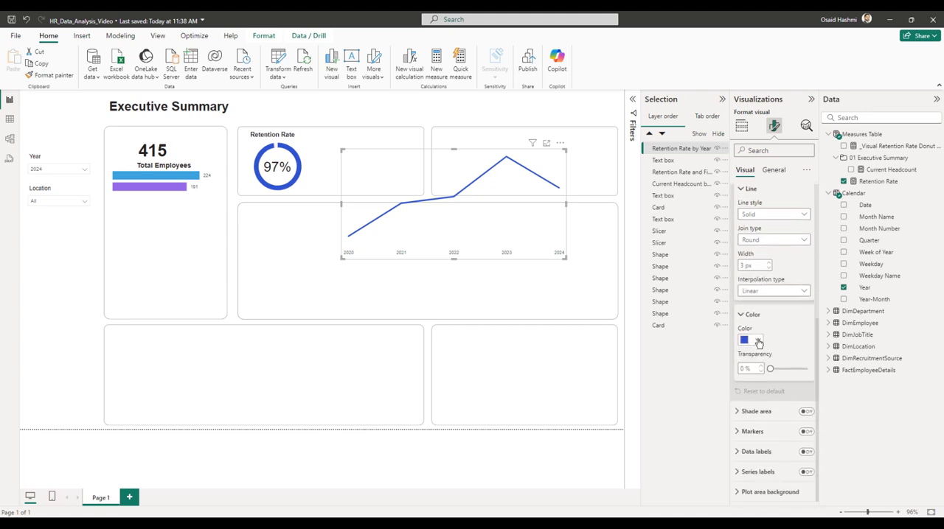
click(756, 339)
click(792, 184)
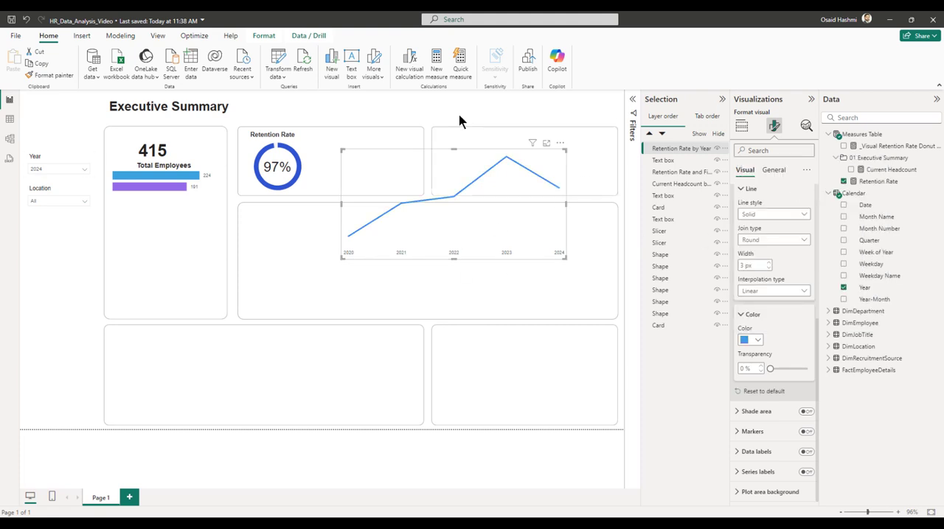
scroll(745, 221, up, 3)
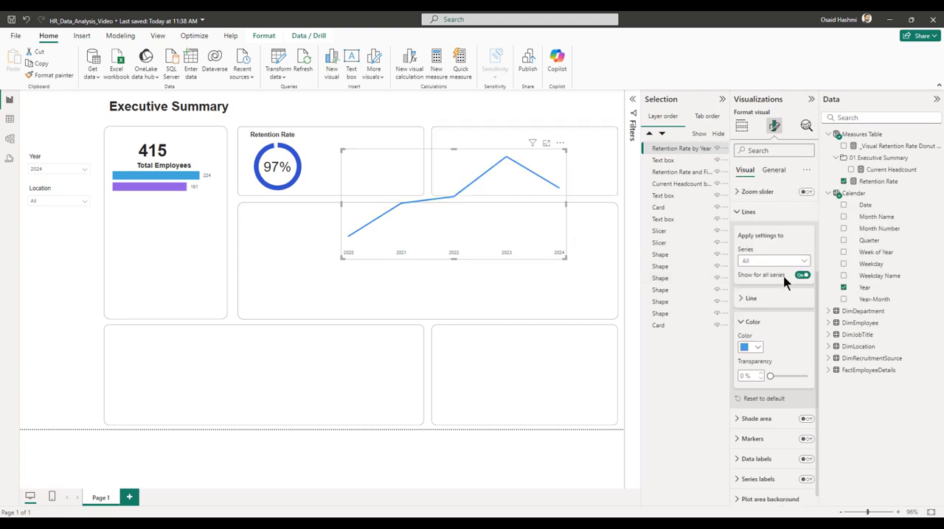
click(747, 335)
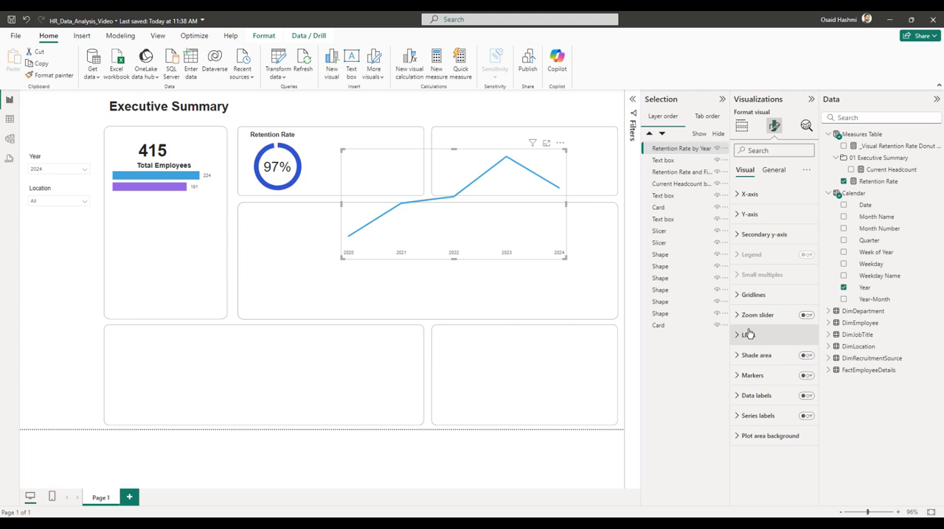
Turn on the retention rate line chart's data labels and resize the chart to a height of 113 and width of 205.
click(807, 397)
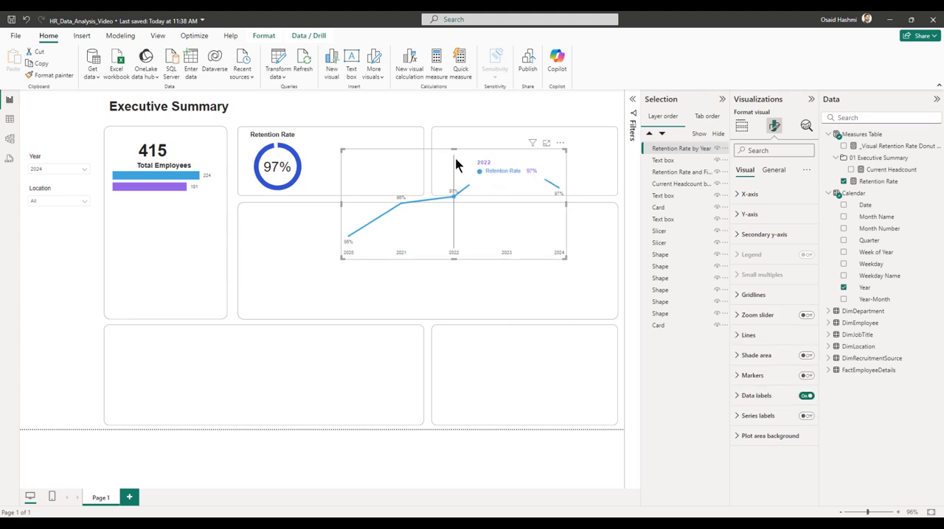
click(773, 170)
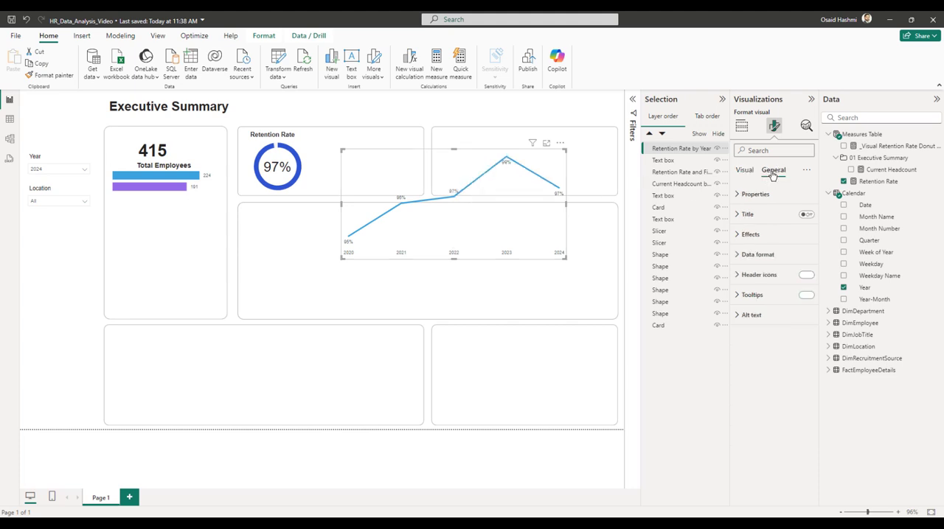
click(759, 196)
click(755, 306)
double_click(753, 243)
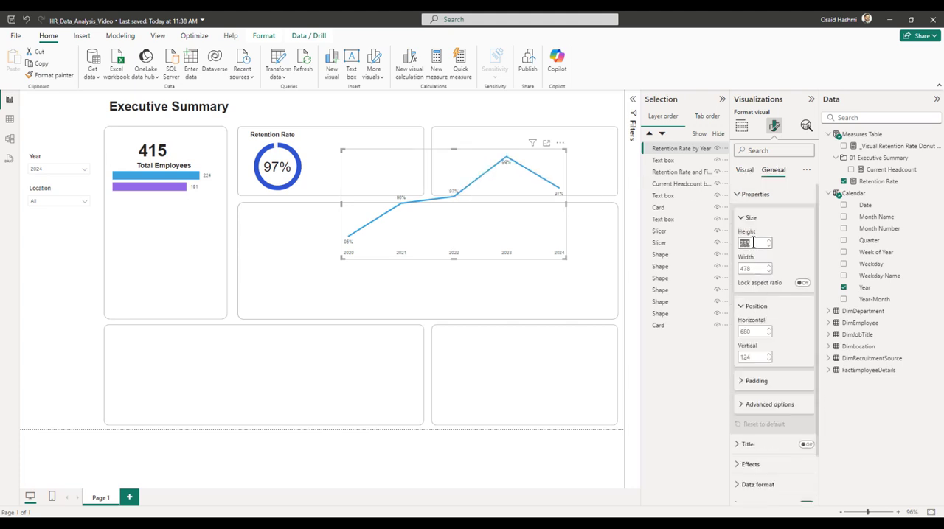
text(113)
key(Tab)
text(20)
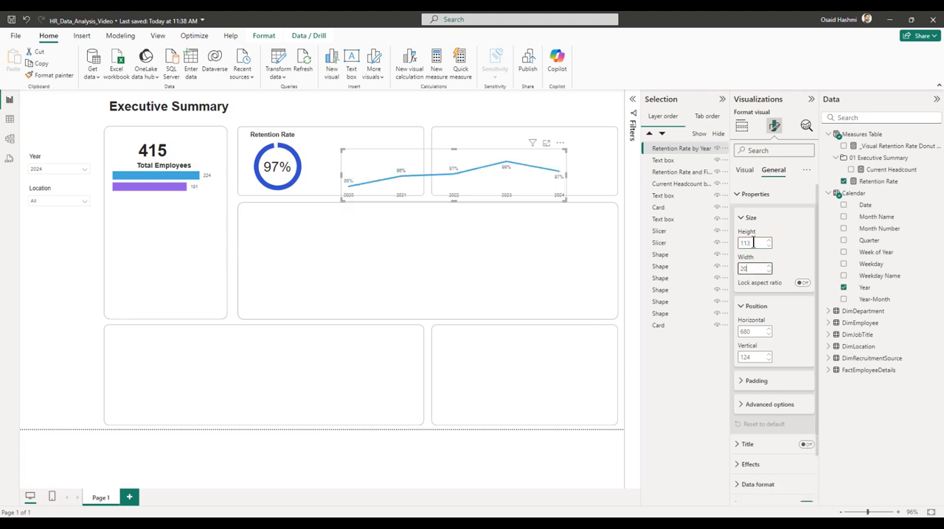
key(Tab)
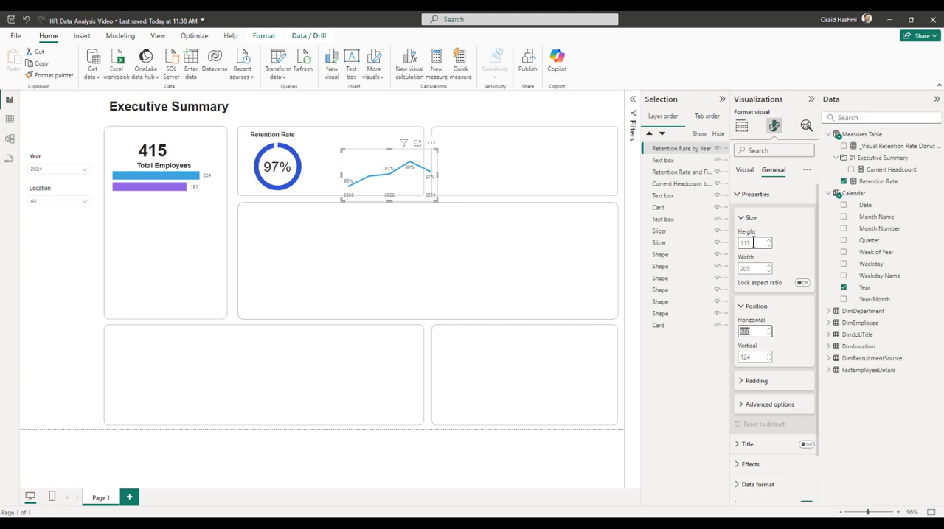
Set the line chart's horizontal position to 644 and collapse the Selection, Visualizations and Data panes.
text(644)
key(Tab)
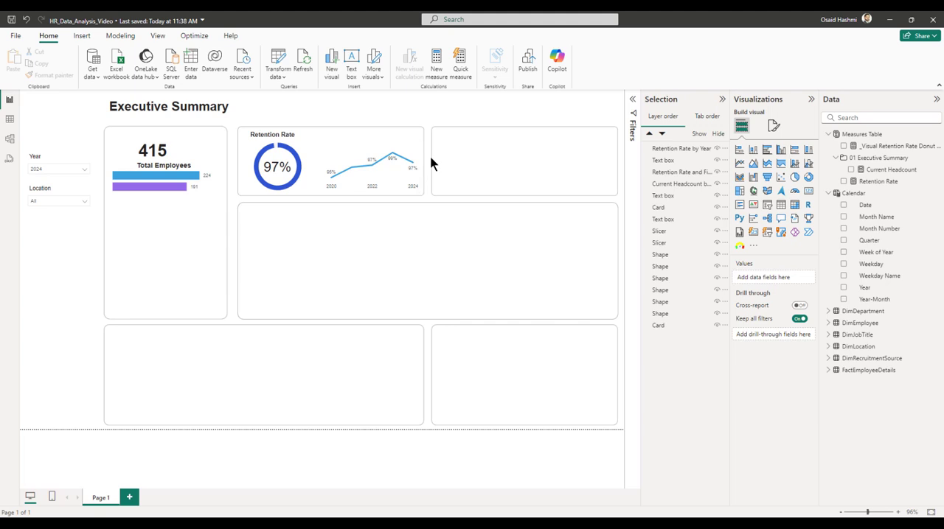
click(723, 98)
click(811, 99)
click(935, 101)
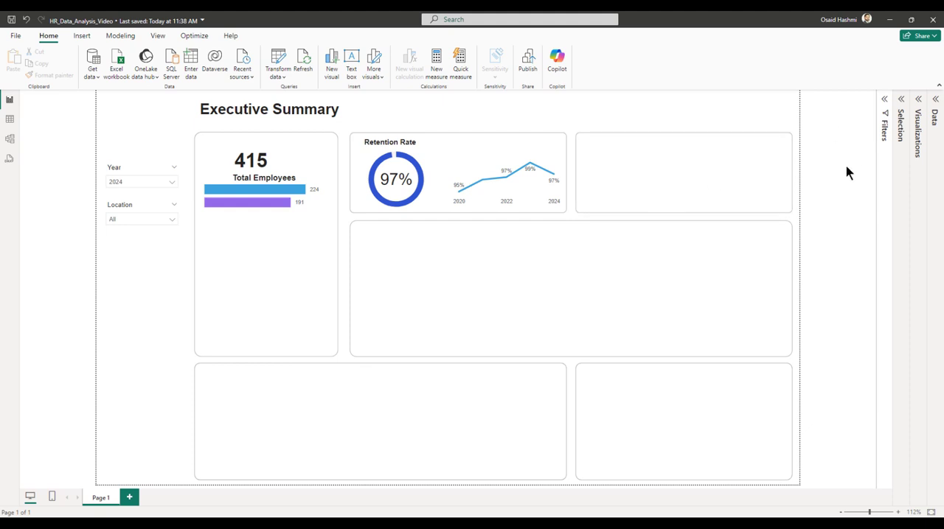
Group the Retention Rate title, donut, percentage card and line chart together with their background box.
click(415, 114)
click(348, 128)
drag(480, 189, 568, 221)
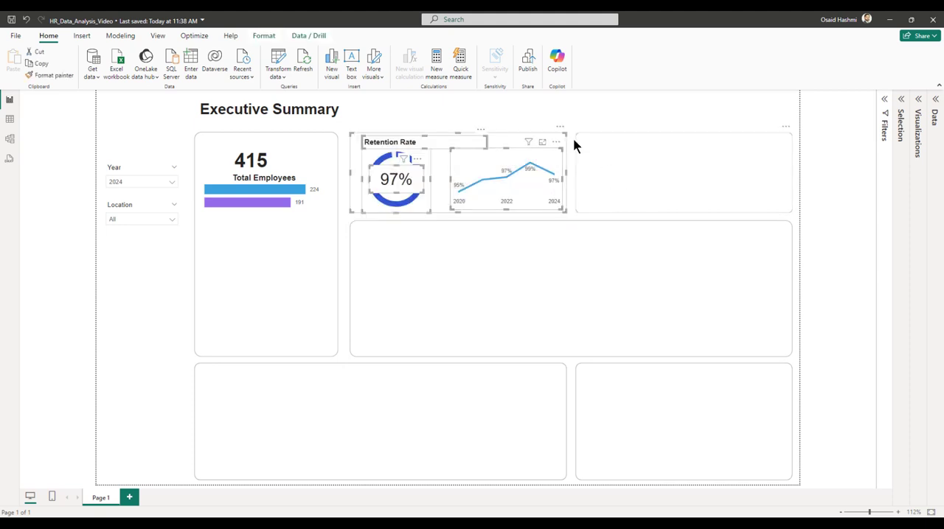
right_click(499, 141)
mouse_move(565, 143)
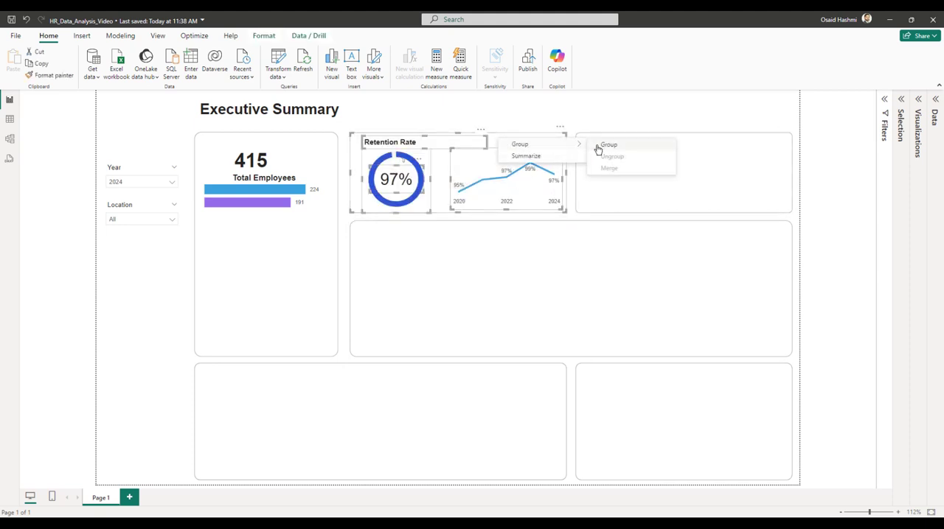
click(600, 146)
Replace the empty box beside the retention rate group with a copy of that group.
click(644, 162)
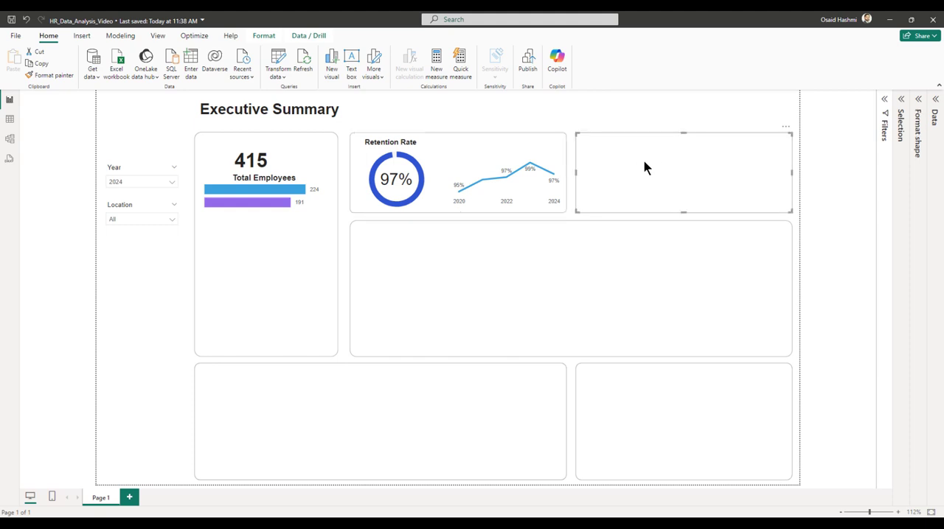
key(Delete)
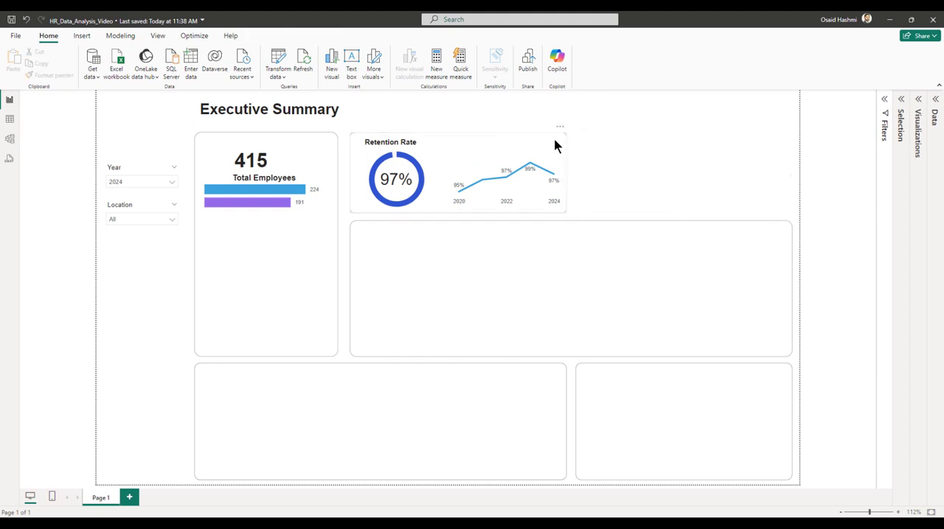
click(554, 144)
drag(554, 144, 789, 139)
click(493, 95)
Change the copied group's title text to "Satisfaticton Score".
double_click(649, 142)
key(BackSpace)
key(BackSpace)
key(BackSpace)
key(BackSpace)
key(BackSpace)
key(BackSpace)
key(BackSpace)
key(BackSpace)
key(BackSpace)
key(BackSpace)
key(BackSpace)
key(BackSpace)
key(BackSpace)
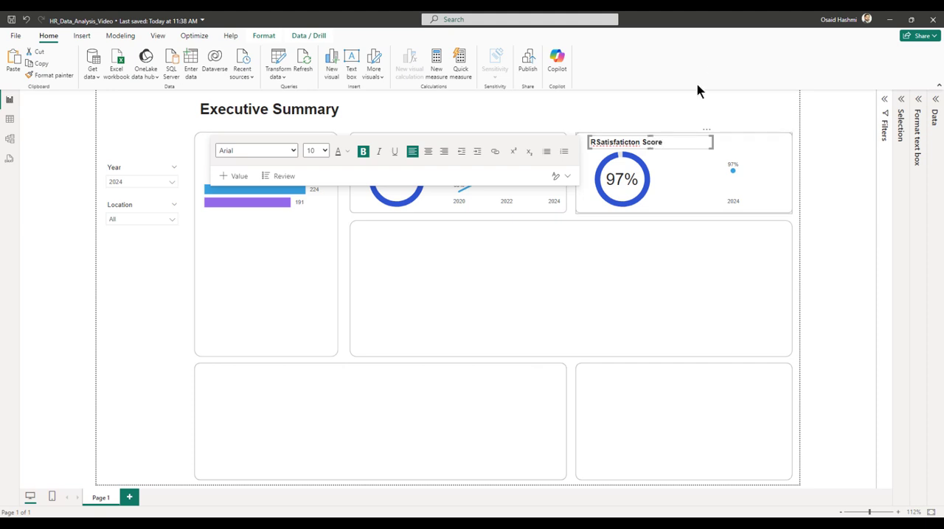
key(BackSpace)
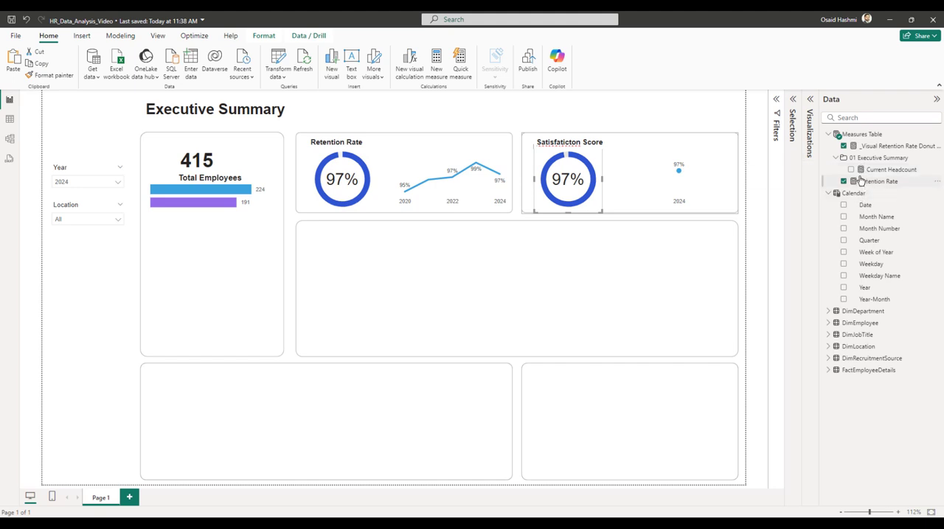
Create the measure Average Satisfaction Score = AVERAGE(FactEmployeeDetails[SatisfactionScore]) in the Measures Table.
right_click(856, 137)
click(800, 155)
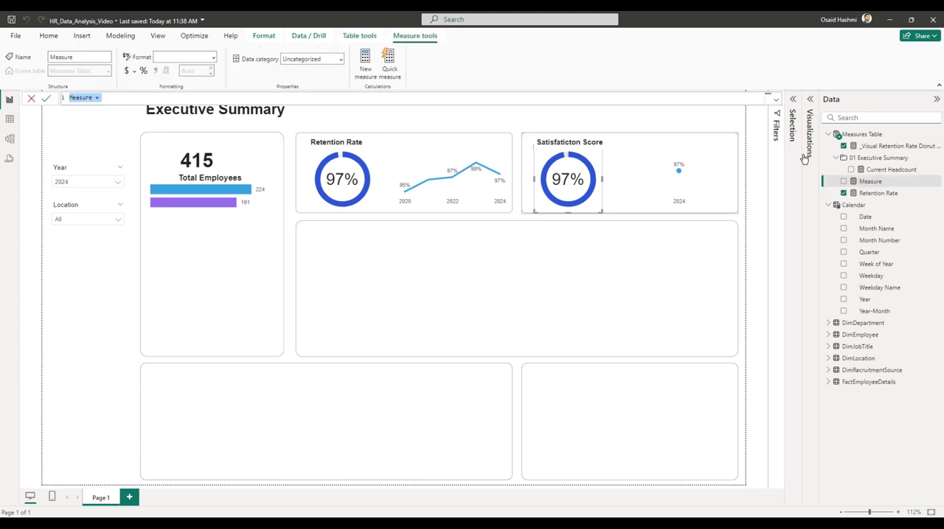
text(Average Satisfaction Score =)
key(shift+Return)
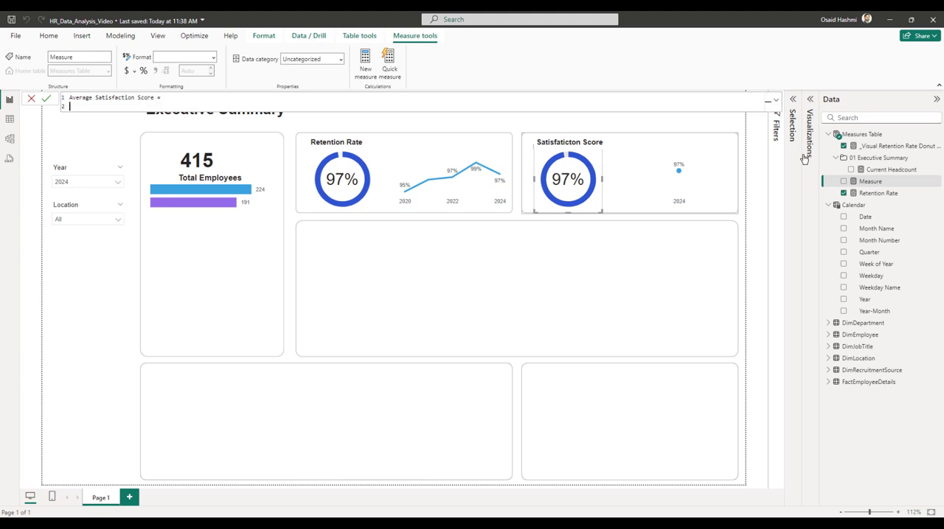
text(AVERAGE()
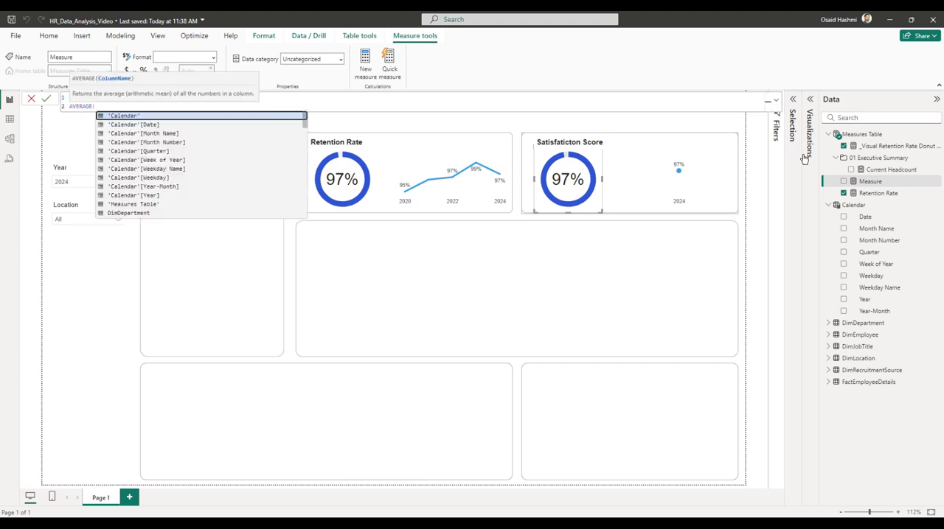
text(sa)
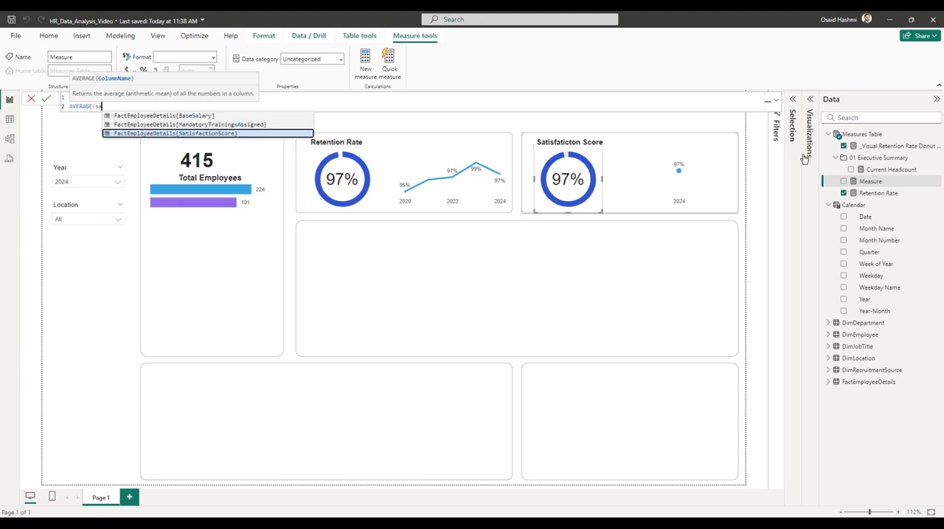
text(tisfact)
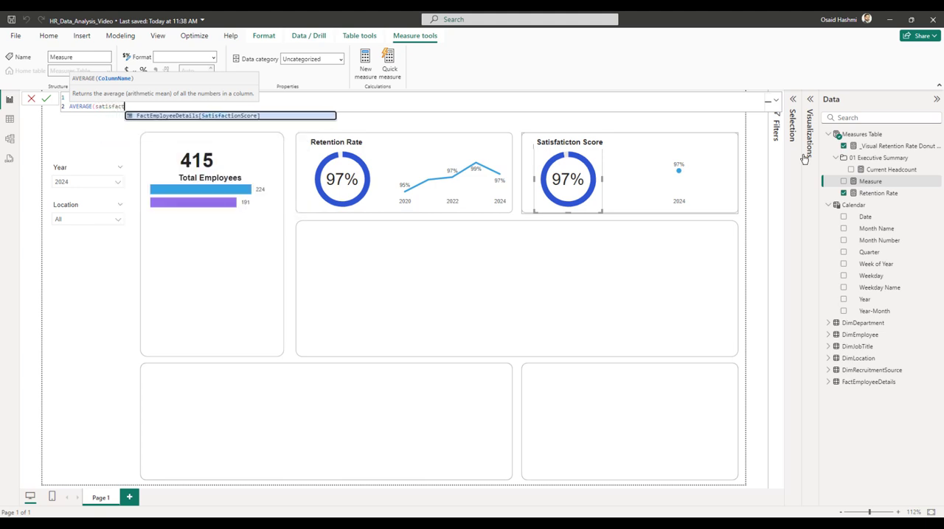
key(Tab)
text())
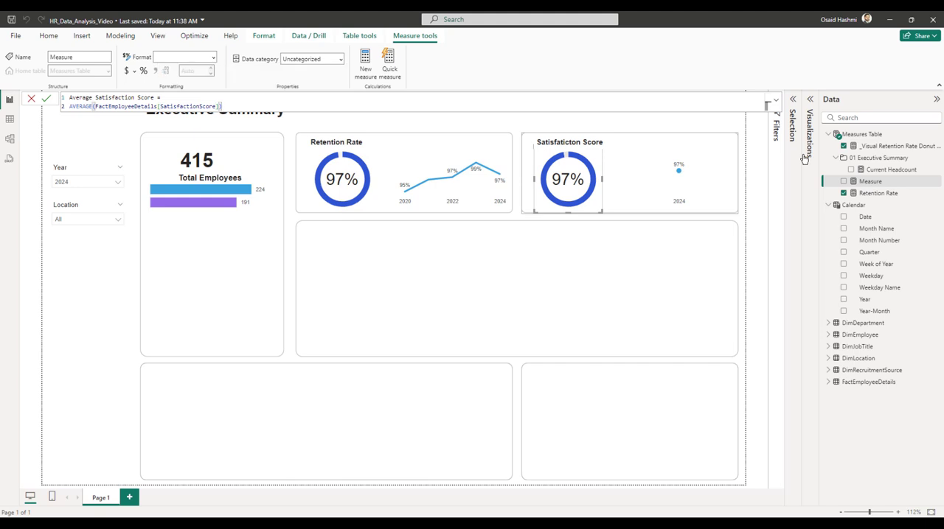
key(Return)
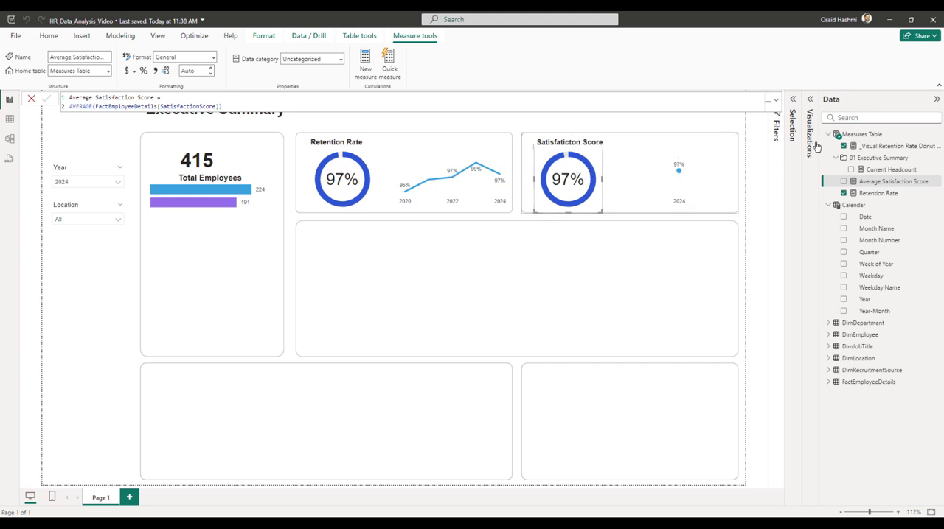
Remove Retention Rate from the copied donut and create the measure _Visual Satisfaction Score Donut Filler = 100 - [Average Satisfaction Score].
click(812, 102)
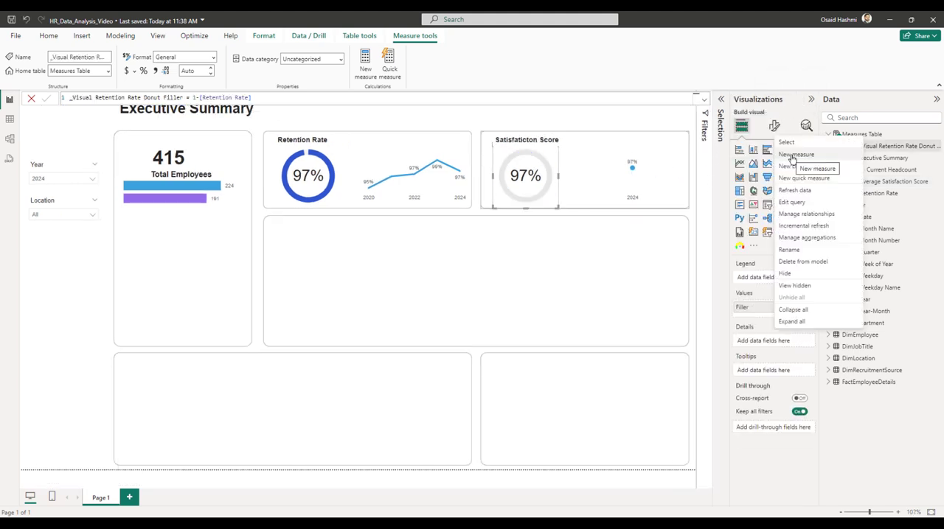
click(792, 153)
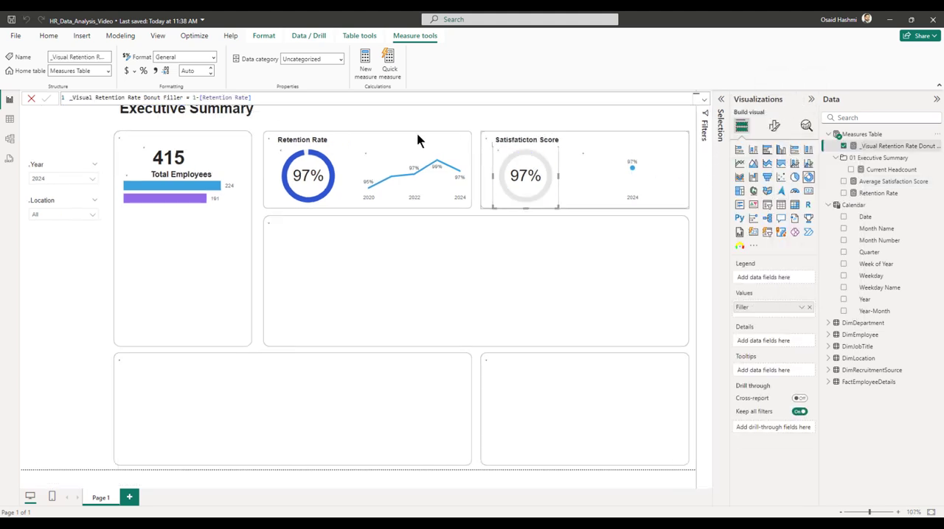
text(_V)
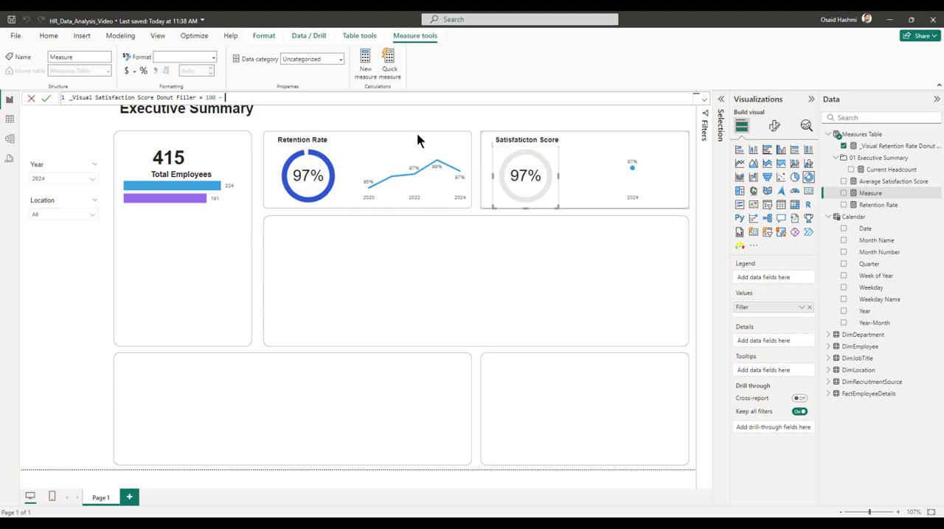
text(ave)
key(Up)
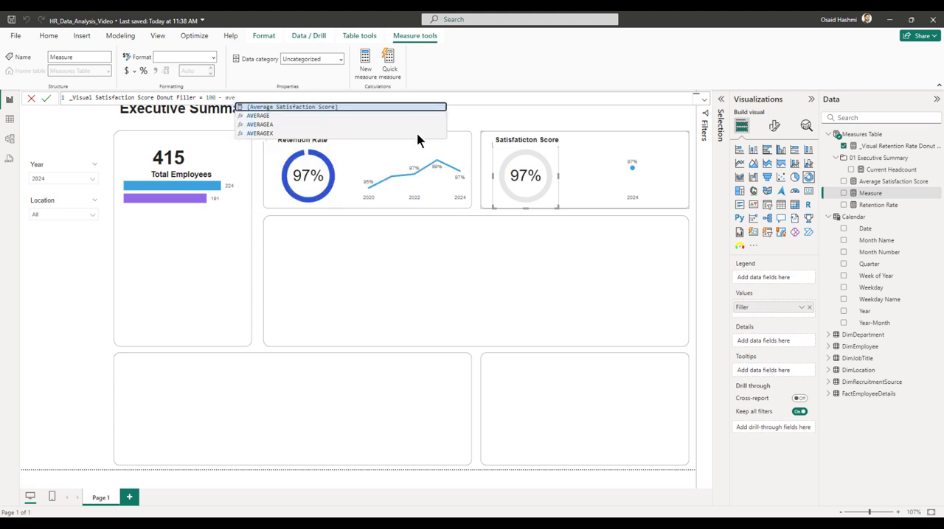
key(Tab)
key(Return)
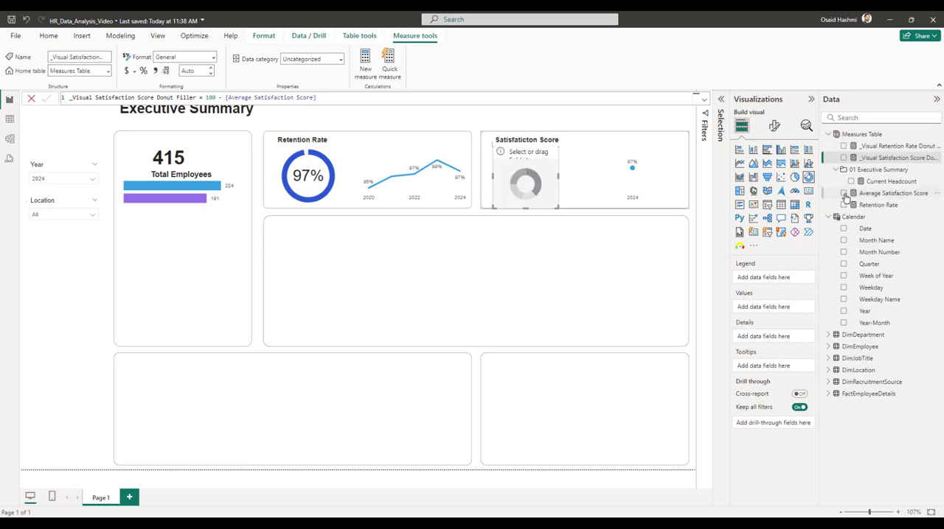
Add Average Satisfaction Score and the satisfaction donut filler measure to the copied donut's values and open its slice colours.
click(844, 193)
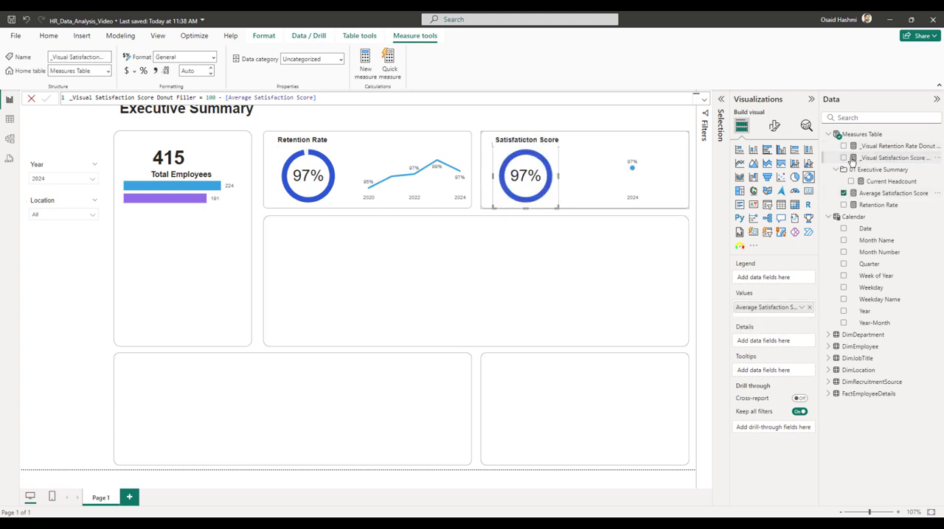
click(844, 157)
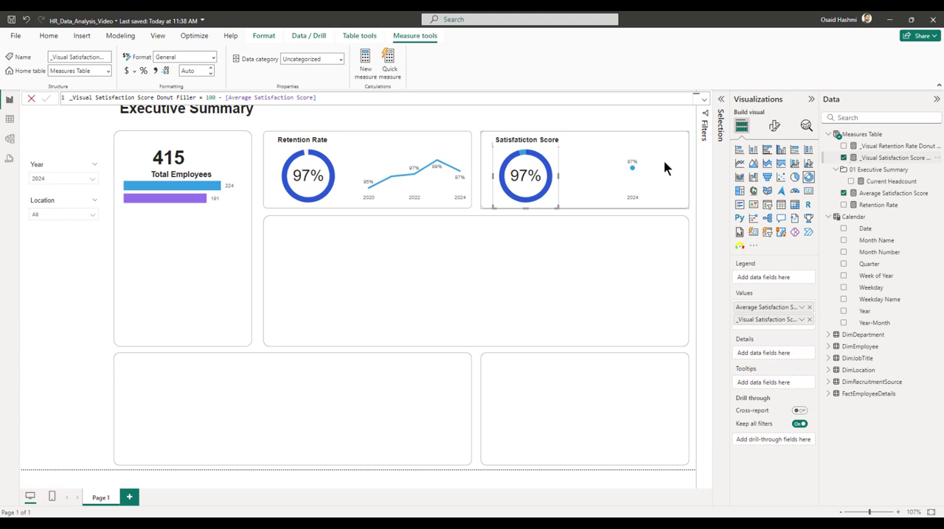
click(772, 127)
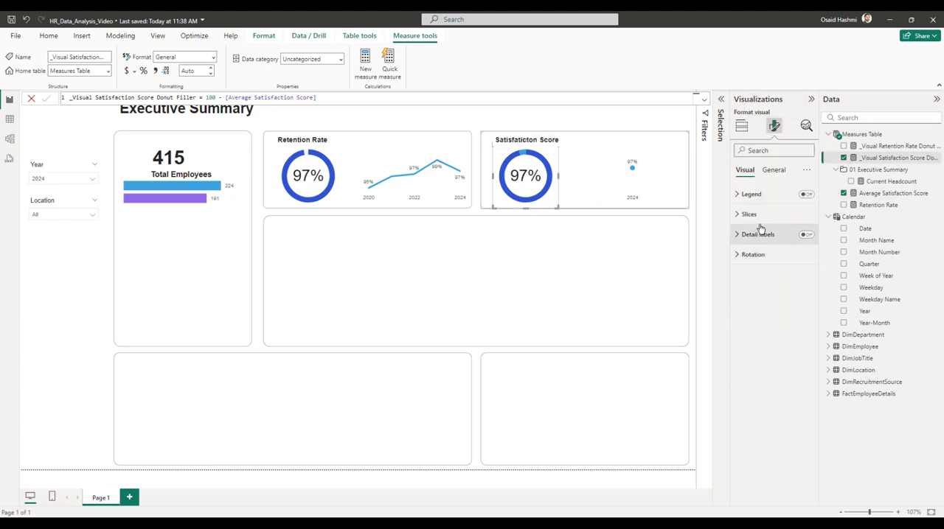
click(747, 215)
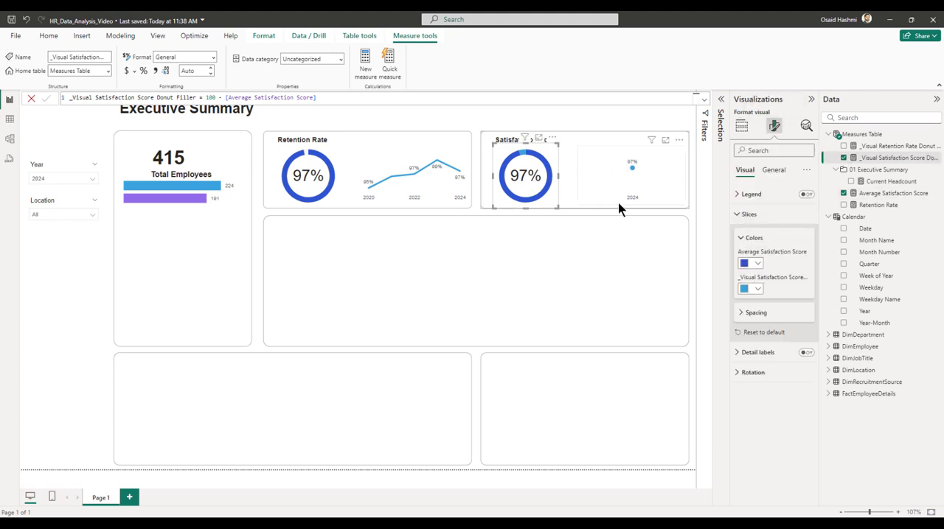
Format the Average Satisfaction Score measure as a whole number and colour the satisfaction donut's filler slice light grey.
mouse_move(551, 177)
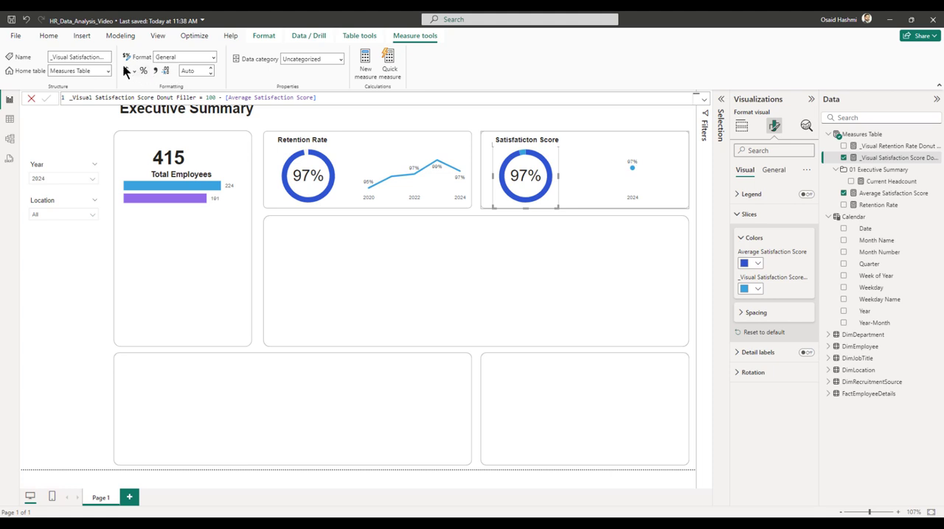
click(213, 57)
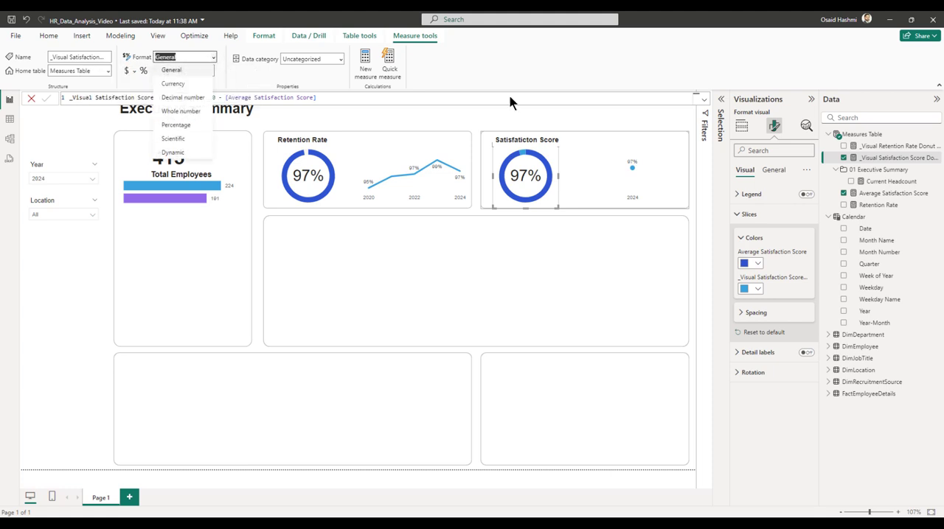
click(868, 195)
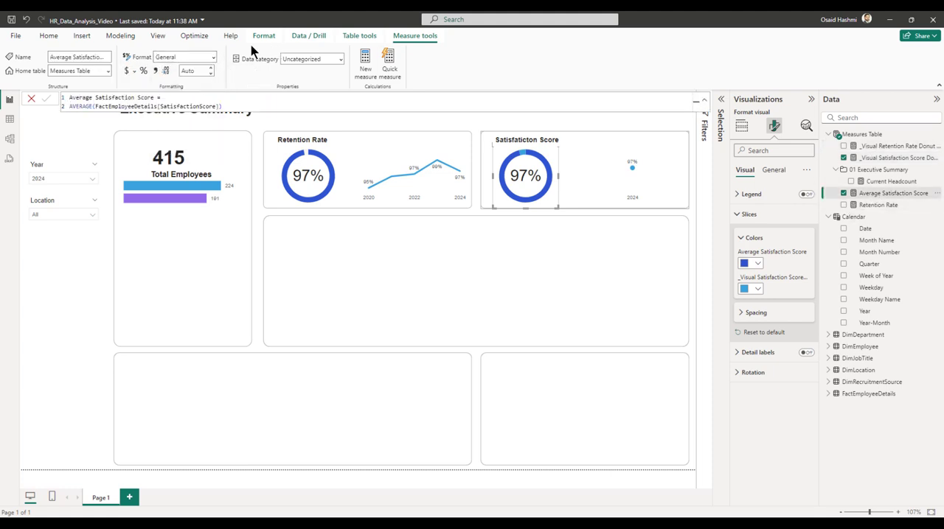
click(213, 57)
click(193, 111)
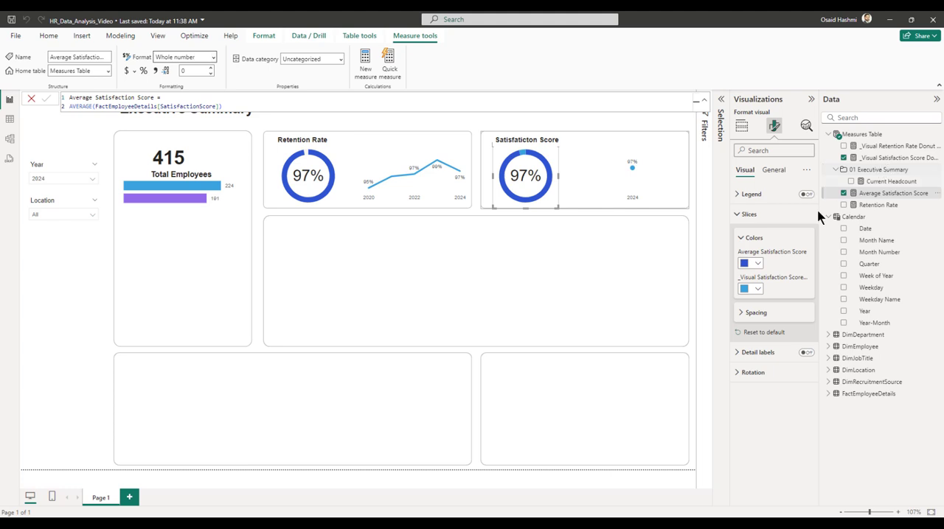
click(756, 288)
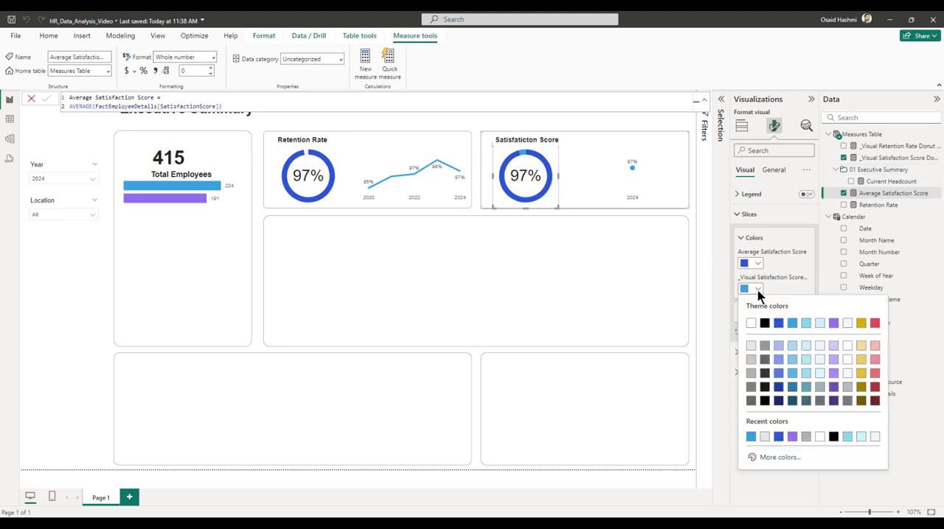
click(751, 346)
Replace Retention Rate with Average Satisfaction Score in the card inside the satisfaction donut.
click(721, 99)
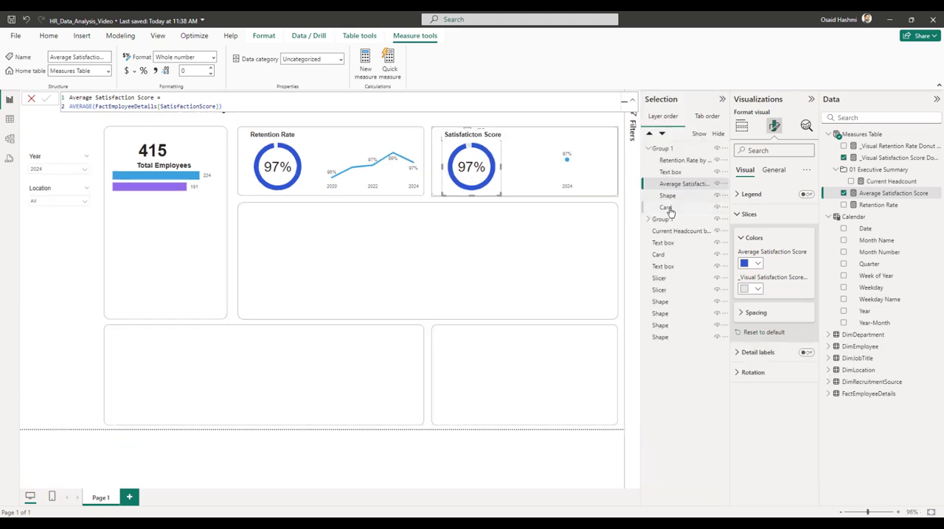
click(665, 208)
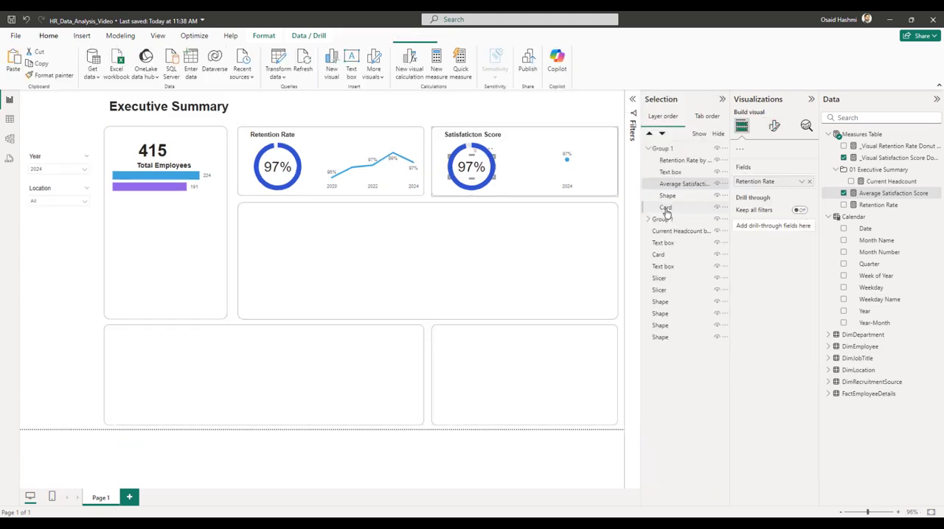
click(772, 127)
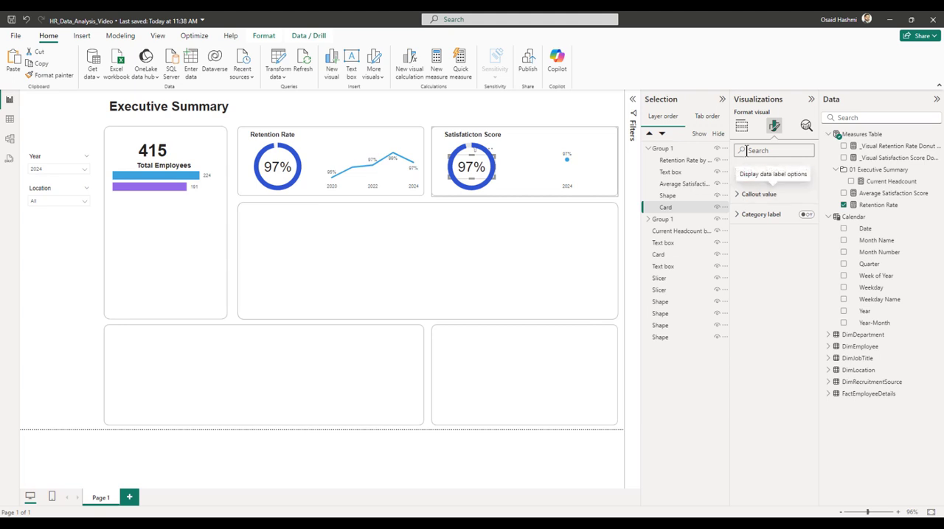
click(741, 129)
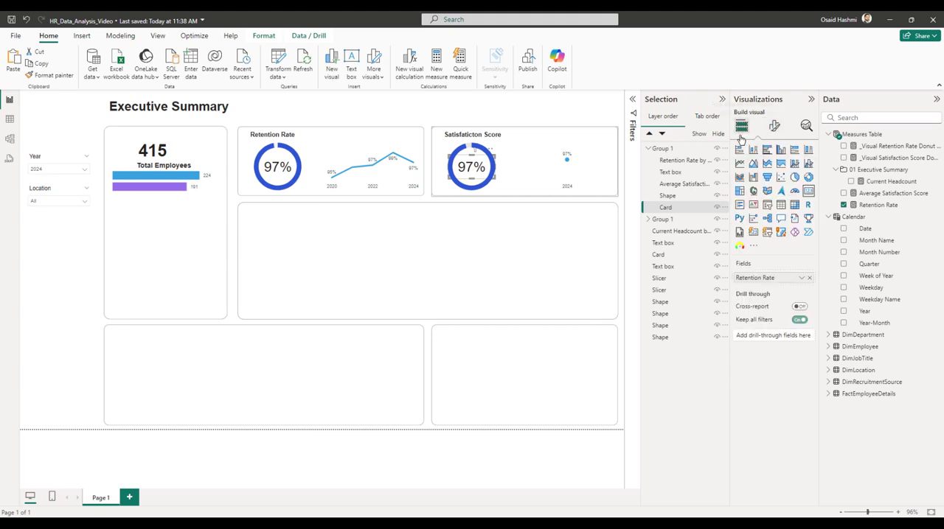
click(808, 277)
click(843, 194)
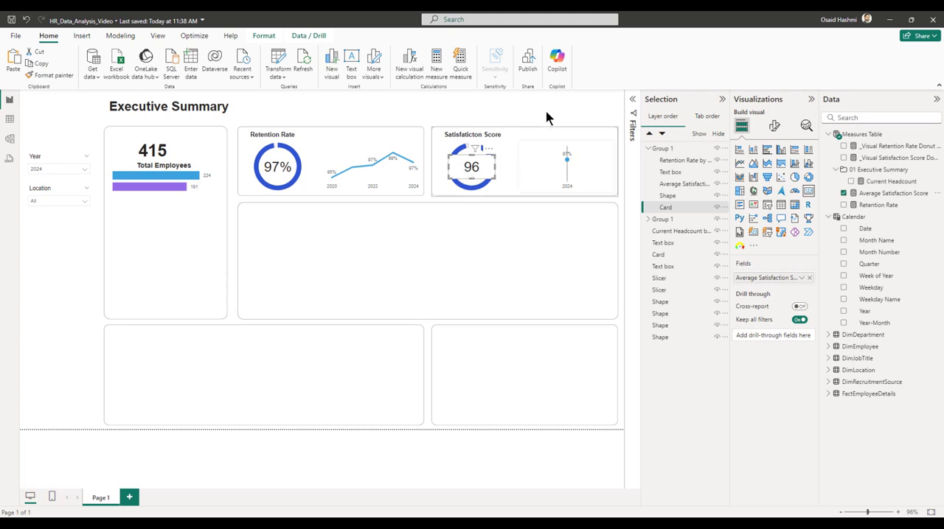
click(586, 112)
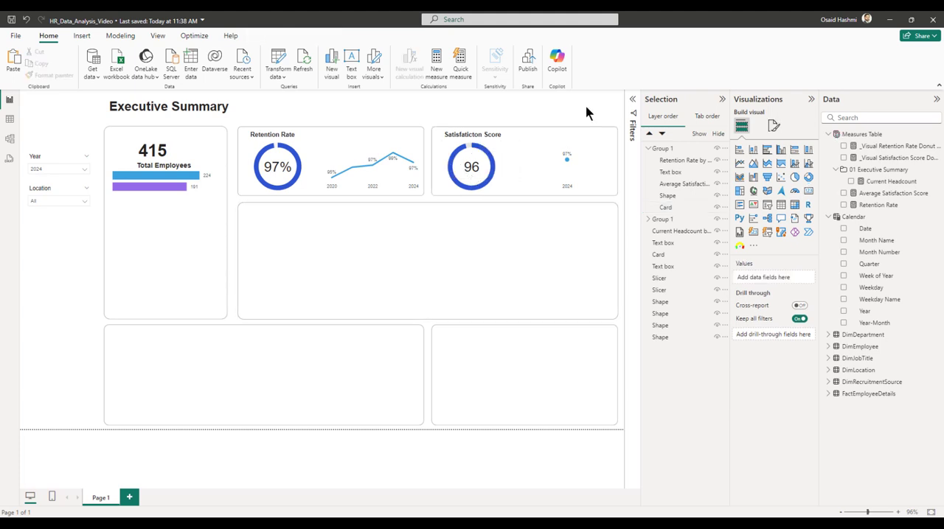
Align the satisfaction score card and its donut chart to each other's middle.
click(470, 171)
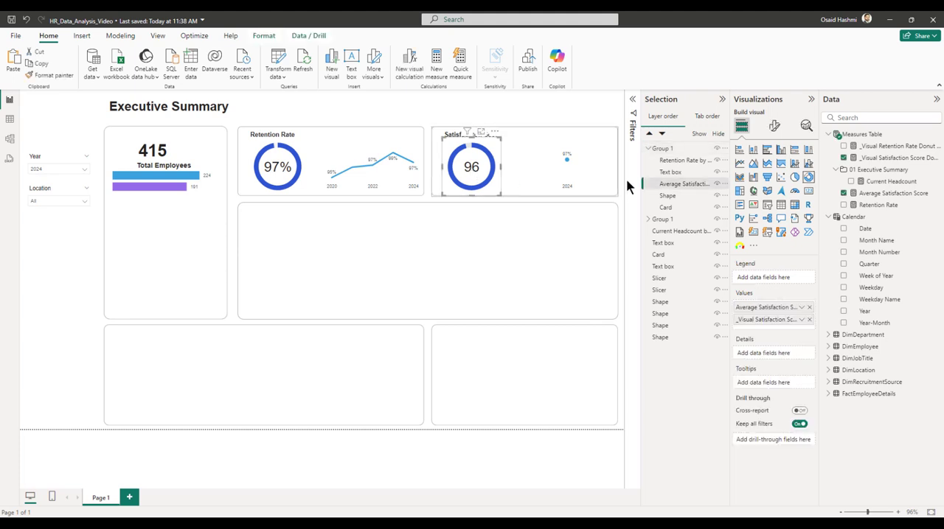
click(666, 207)
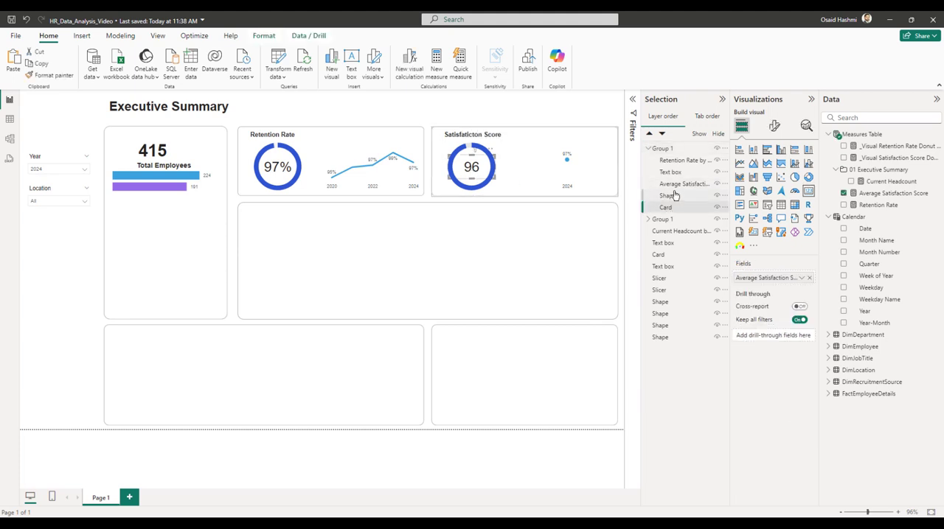
ctrl+click(672, 186)
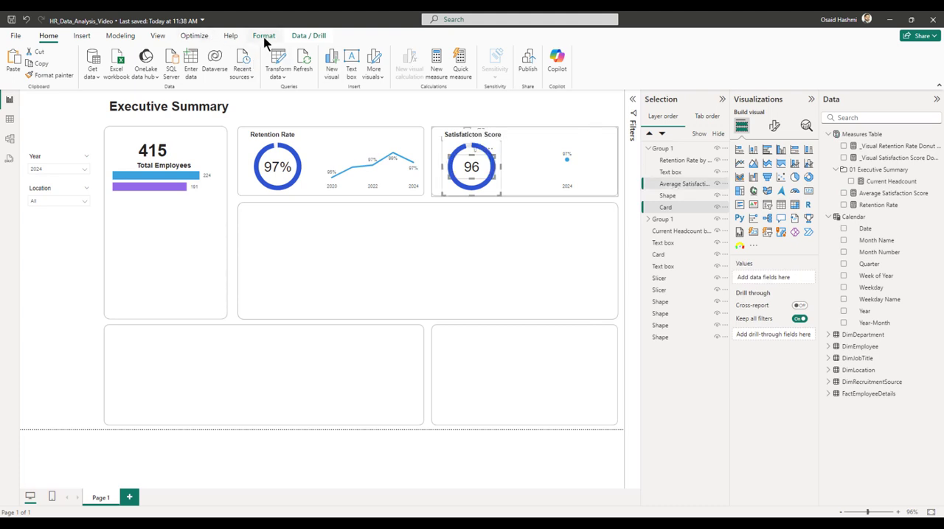
click(264, 36)
click(217, 79)
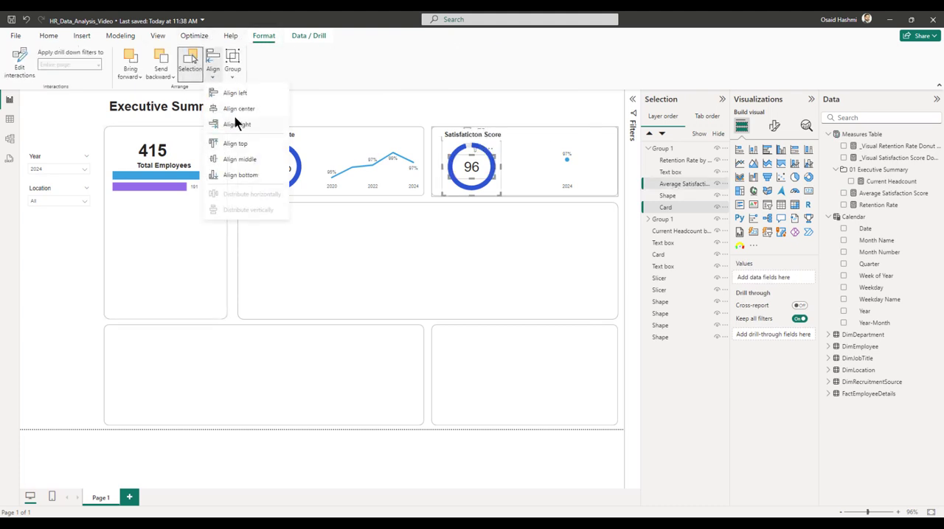
click(235, 157)
click(234, 158)
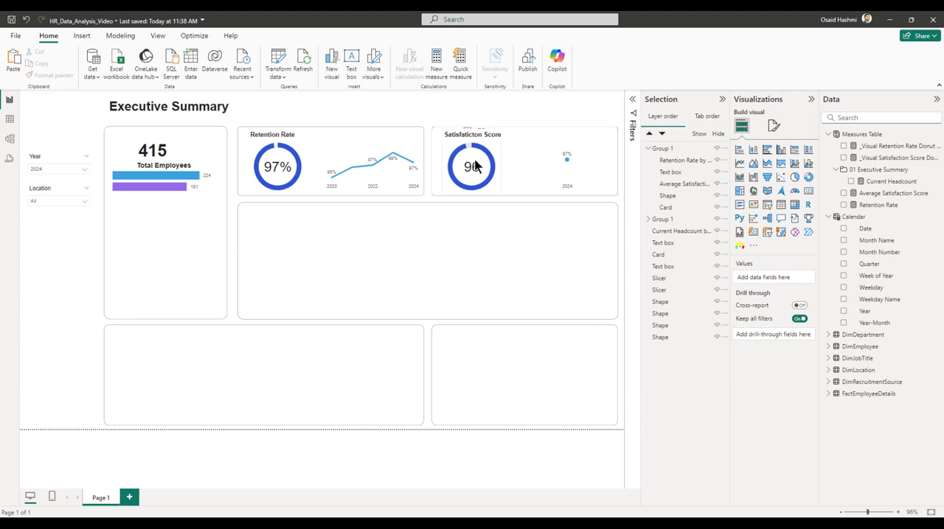
Rename the copied group as Satisfaction Score and the original group as Retention Rate.
double_click(663, 148)
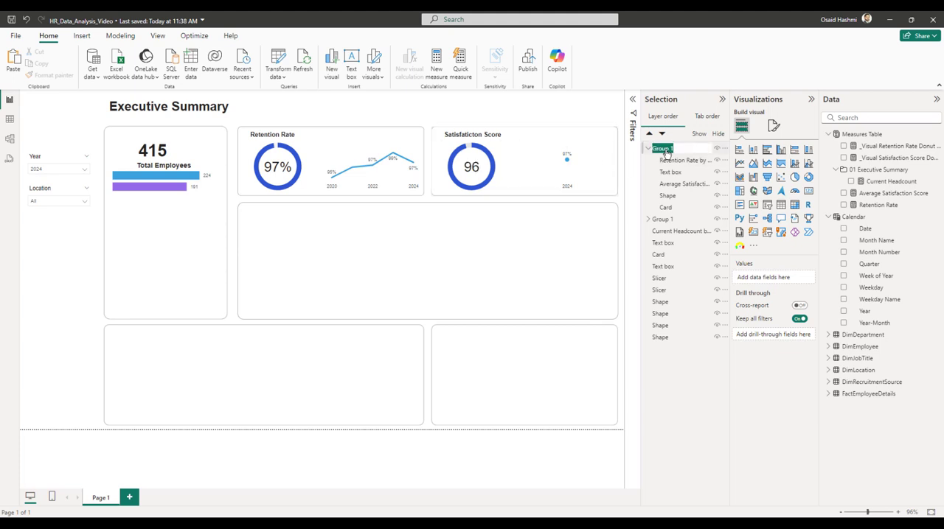
text(Satisfaction Score)
key(Return)
double_click(664, 219)
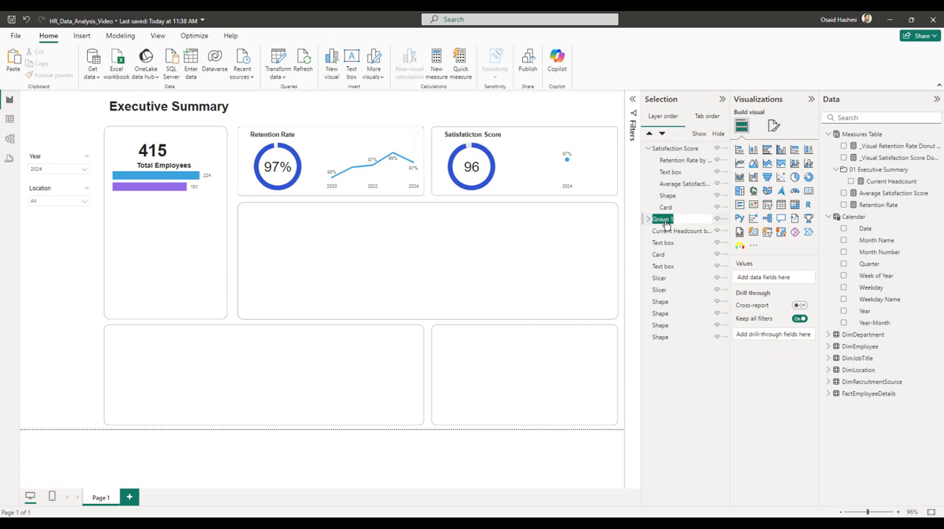
text(Retention Rate)
key(Return)
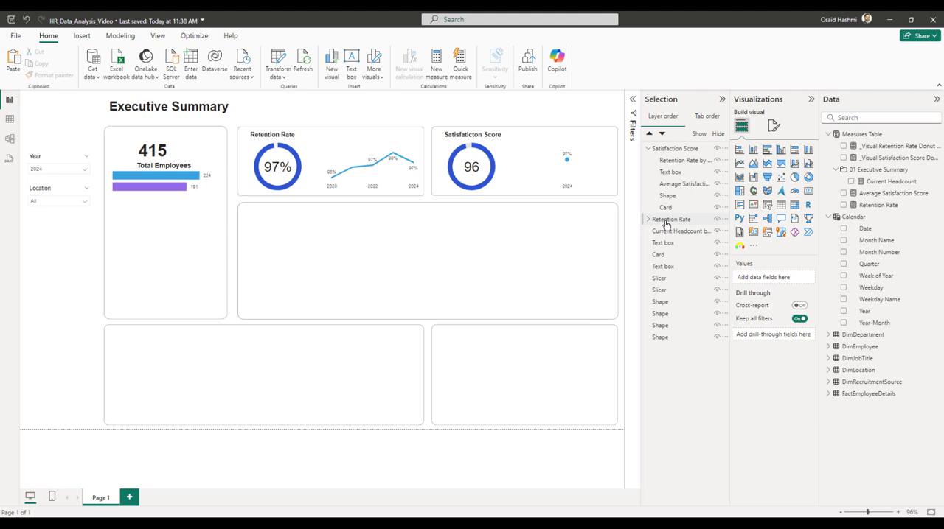
Replace Retention Rate with Average Satisfaction Score on the Y-axis of the satisfaction group's line chart.
click(543, 155)
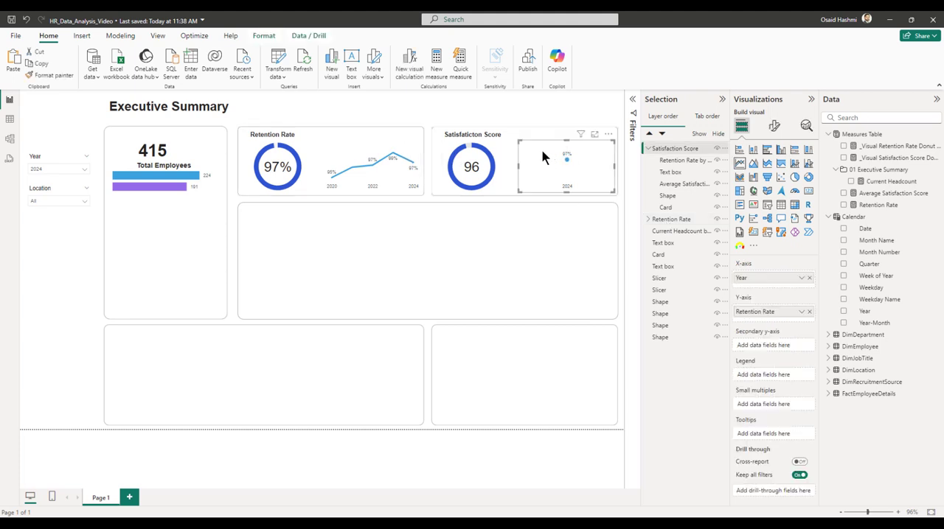
click(808, 311)
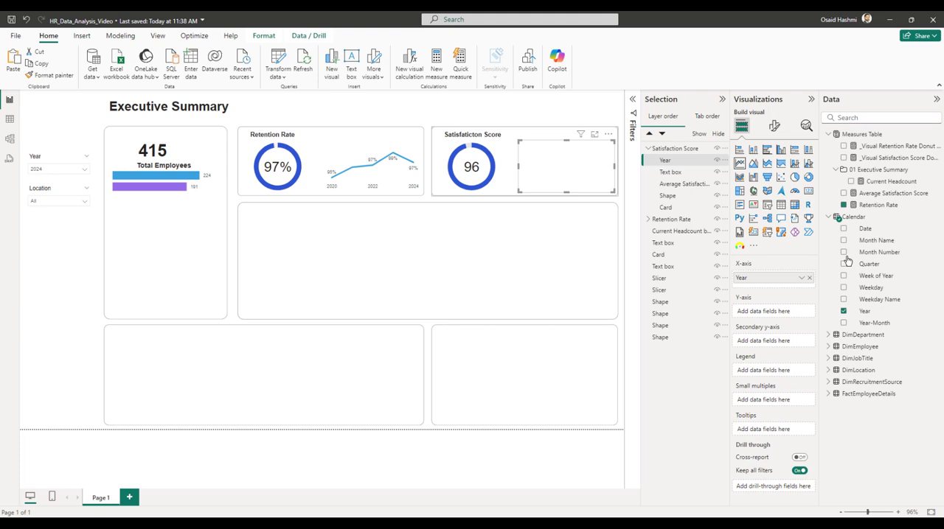
click(843, 193)
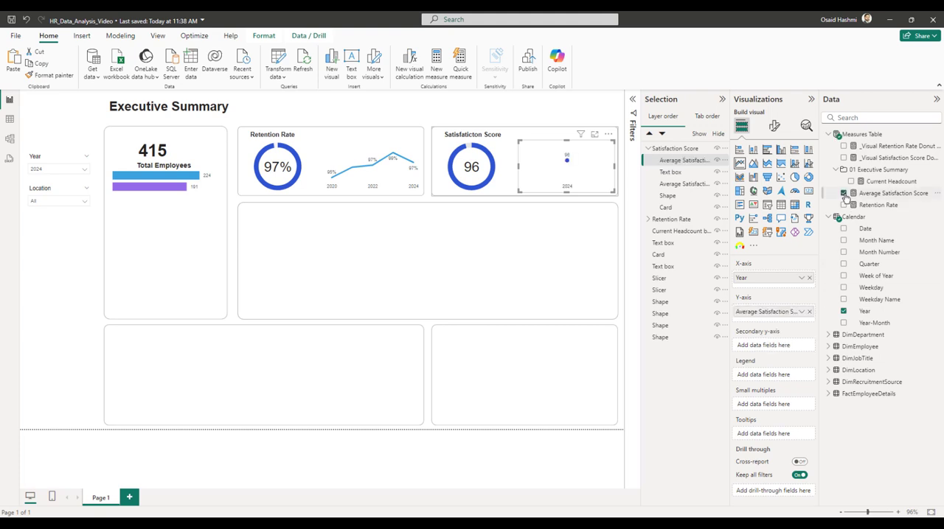
Edit the Year slicer's interactions so that it does not filter the satisfaction score line chart.
click(49, 163)
click(266, 35)
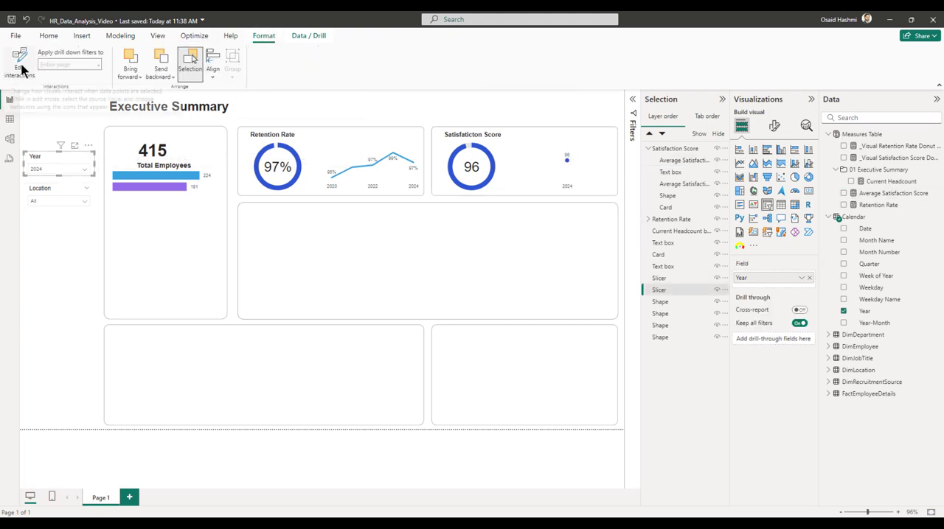
click(21, 66)
click(605, 136)
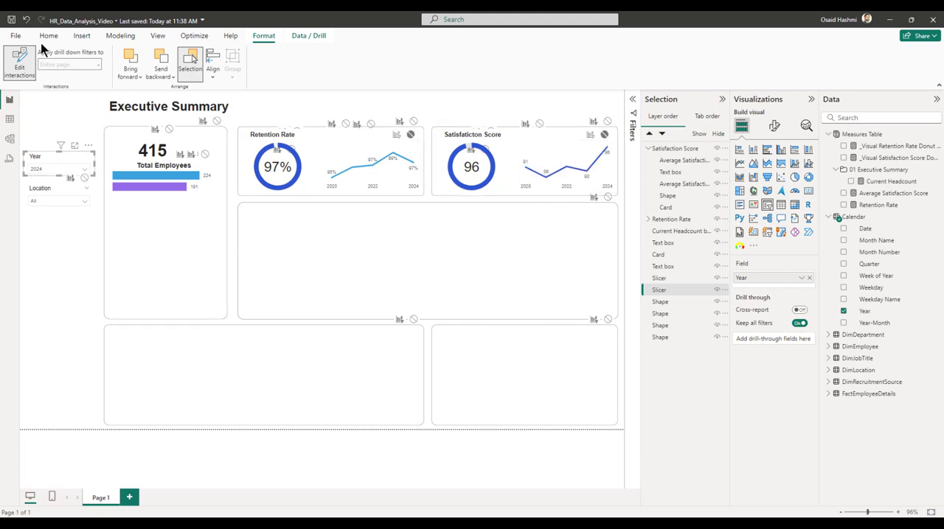
click(20, 65)
Change the line colour of the satisfaction score line chart to the theme's light blue.
click(558, 162)
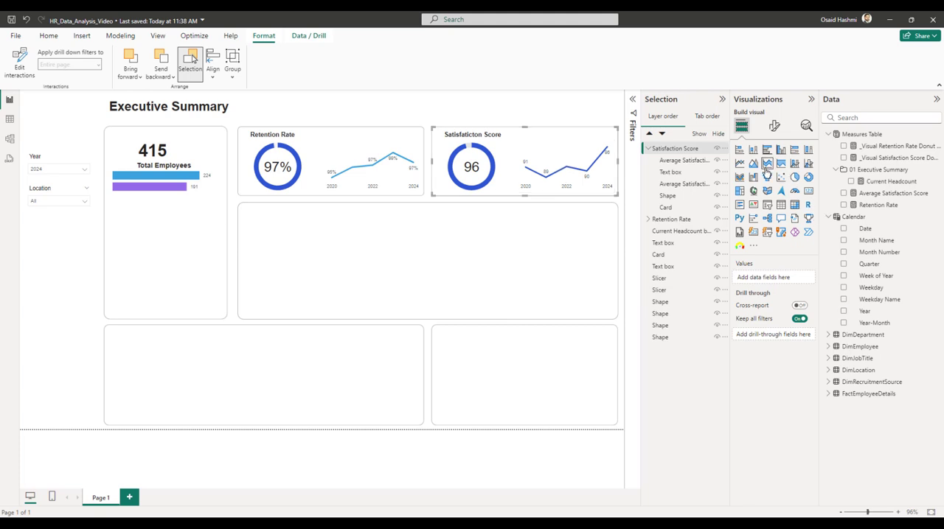
click(565, 156)
click(774, 126)
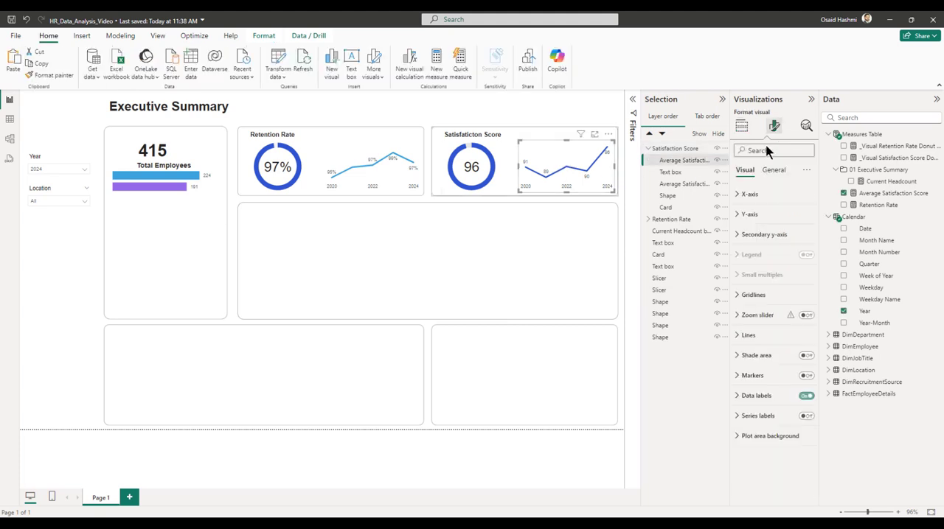
click(749, 336)
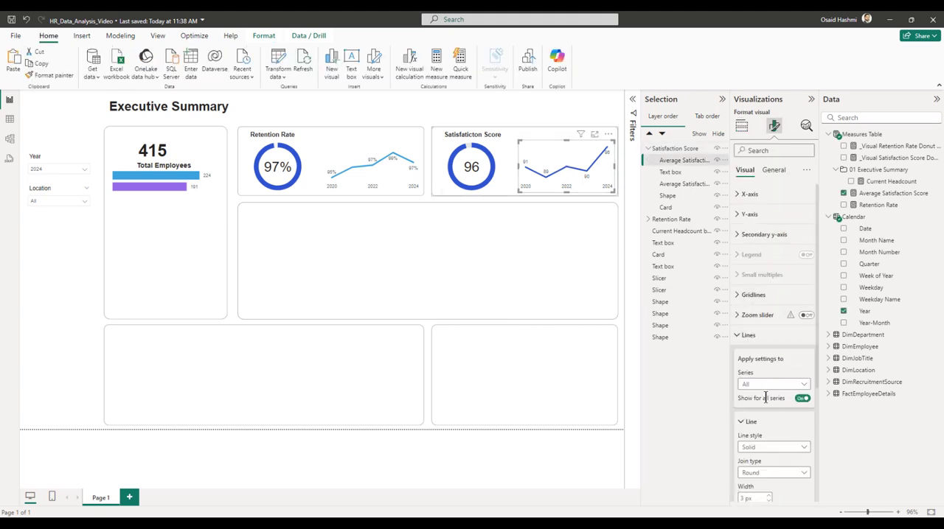
scroll(765, 398, down, 5)
click(748, 371)
click(750, 396)
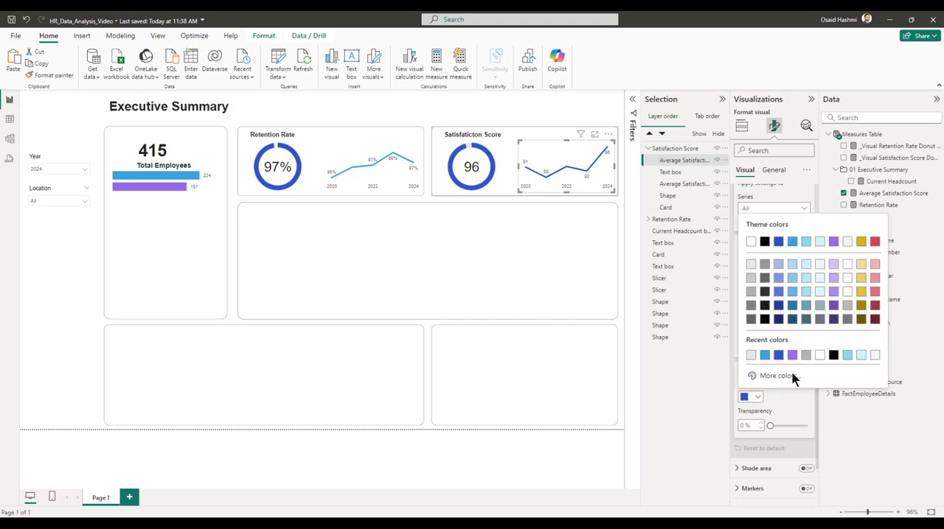
click(792, 242)
click(534, 116)
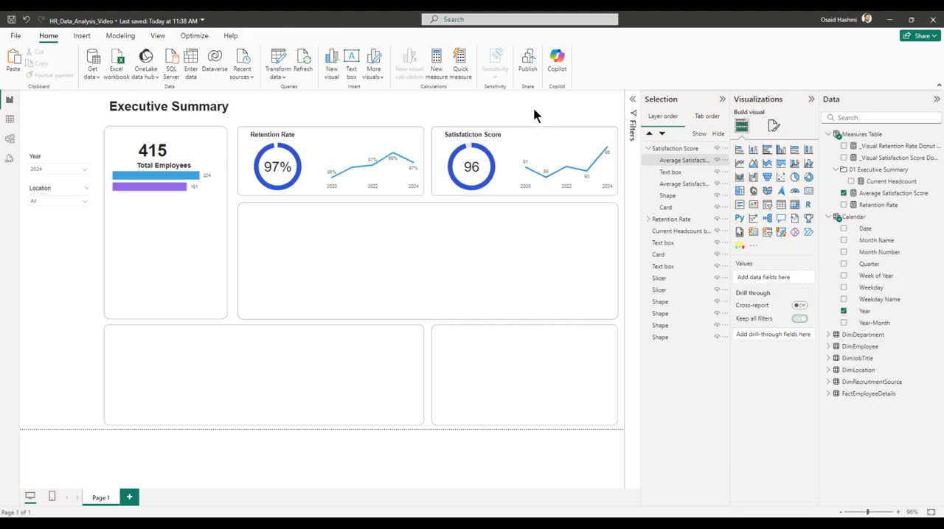
Switch to the table view and examine the data of the DimJobTitle and DimDepartment tables.
click(811, 98)
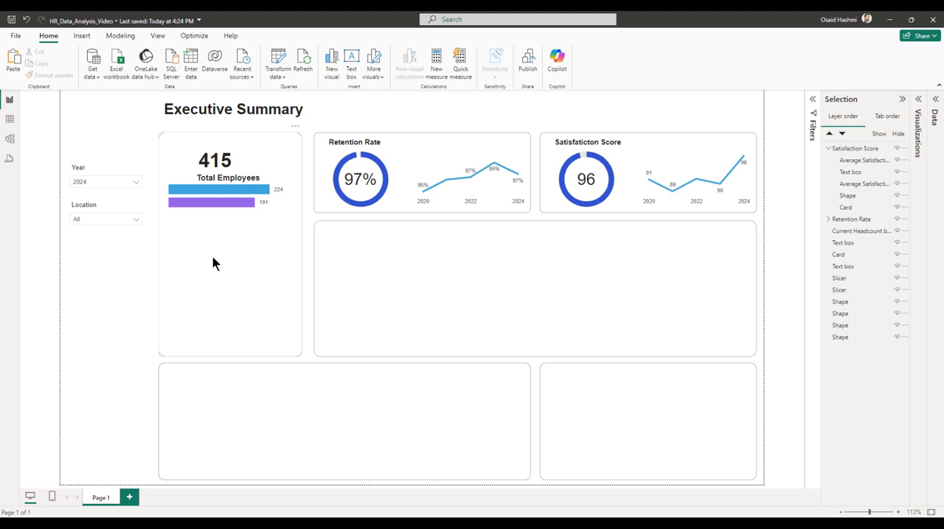
click(9, 119)
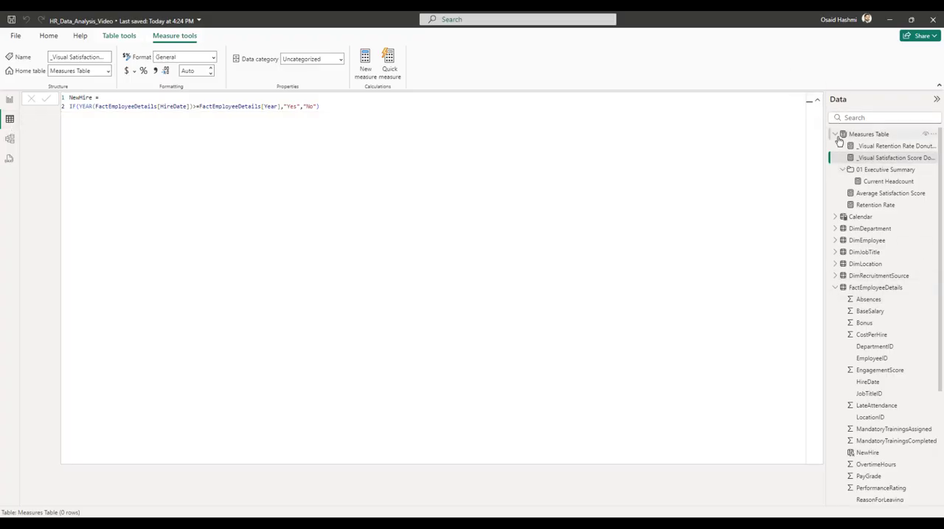
click(835, 135)
click(834, 219)
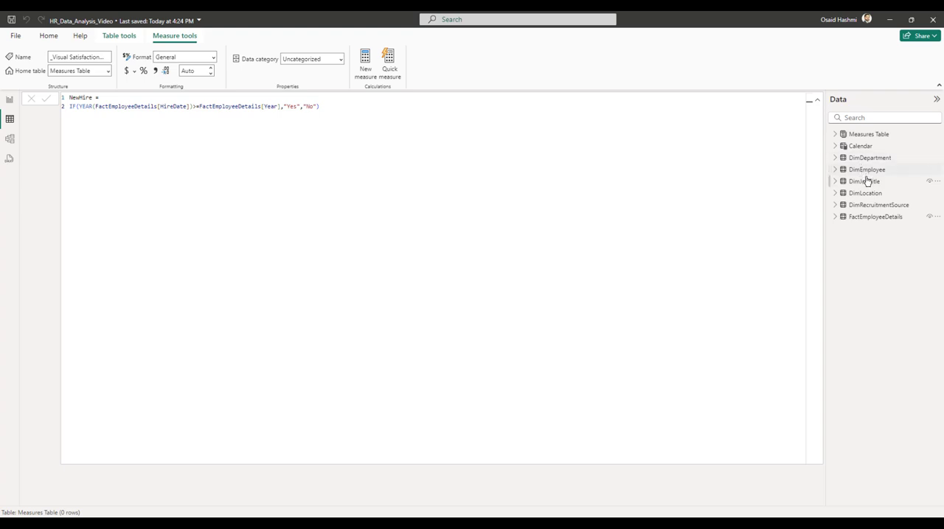
click(863, 183)
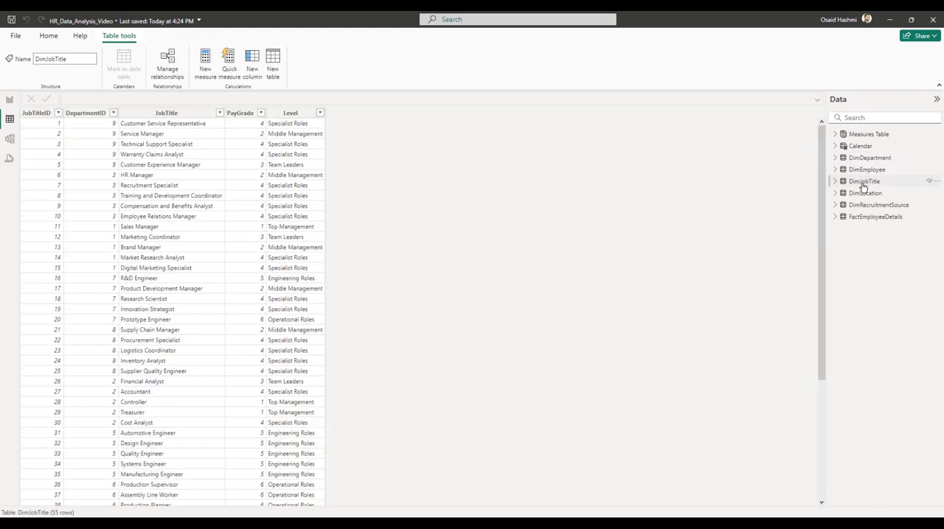
click(858, 159)
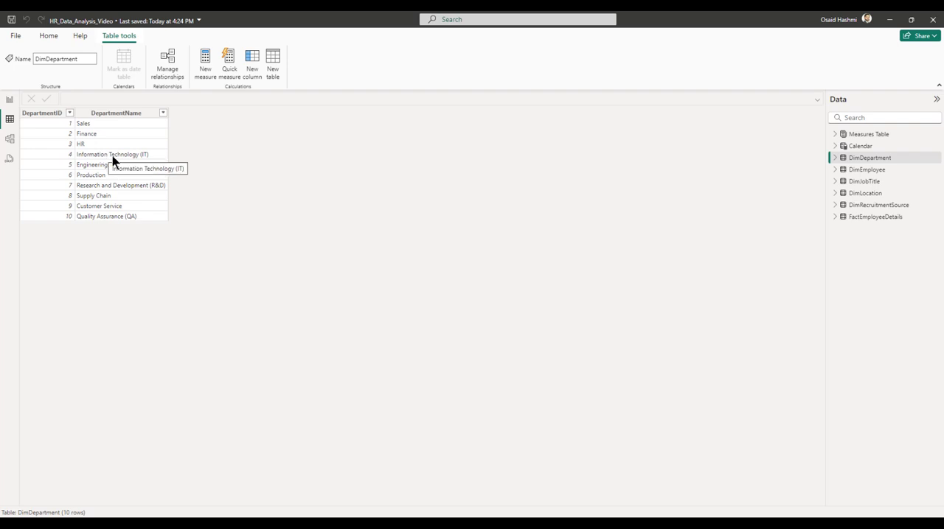
Create a calculated column DepartmentNameShort in DimDepartment with a SWITCH formula that shortens the IT, R&D and QA names and defaults to "Other".
click(152, 115)
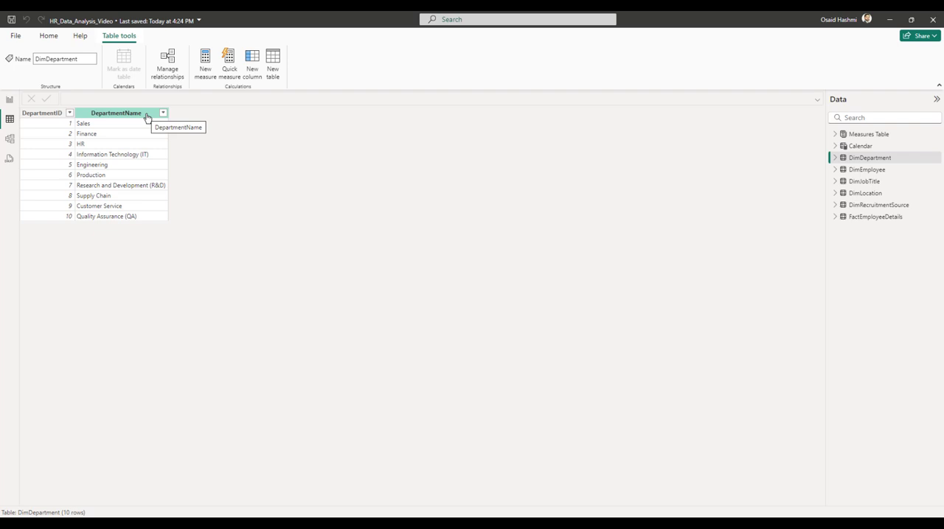
right_click(147, 116)
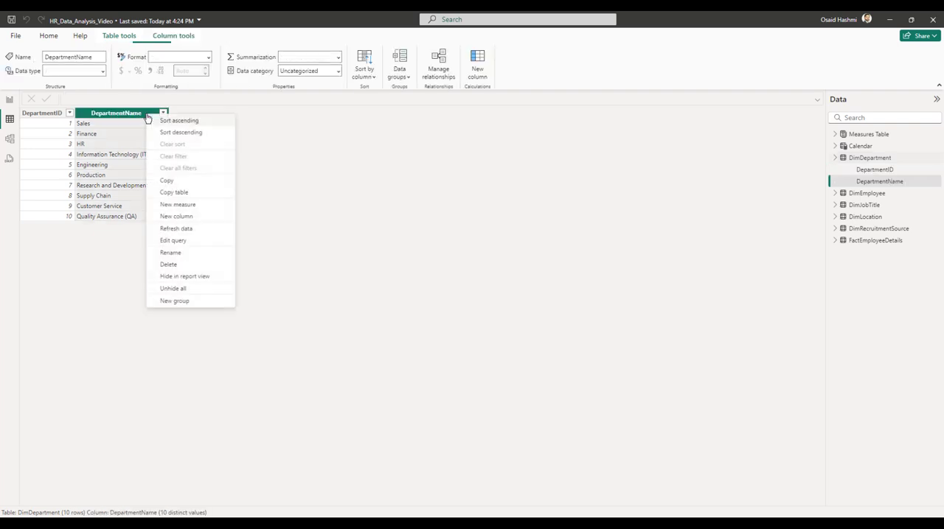
click(191, 218)
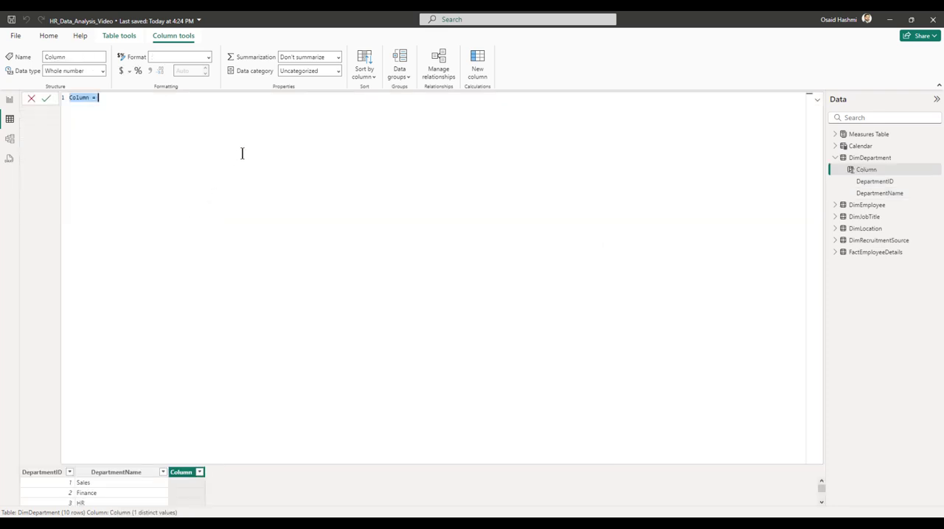
text(DepartmentNameShort = SWITCH(     TRUE(),     dimDepartment[DepartmentName] = "Sales", "Sales",     dimDepartment[DepartmentName] = "Finance", "Finance",     dimDepartment[DepartmentName] = "HR", "HR",     dimDepartment[DepartmentName] = "Information Technology (IT)", "IT",     dimDepartment[DepartmentName] = "Engineering", "Engineering",     dimDepartment[DepartmentName] = "Production", "Production",     dimDepartment[DepartmentName] = "Research and Development (R&D)", "R&D",     dimDepartment[DepartmentName] = "Supply Chain", "Supply Chain",     dimDepartment[DepartmentName] = "Customer Service", "Customer Service",     dimDepartment[DepartmentName] = "Quality Assurance (QA)", "QA",     "Other" ))
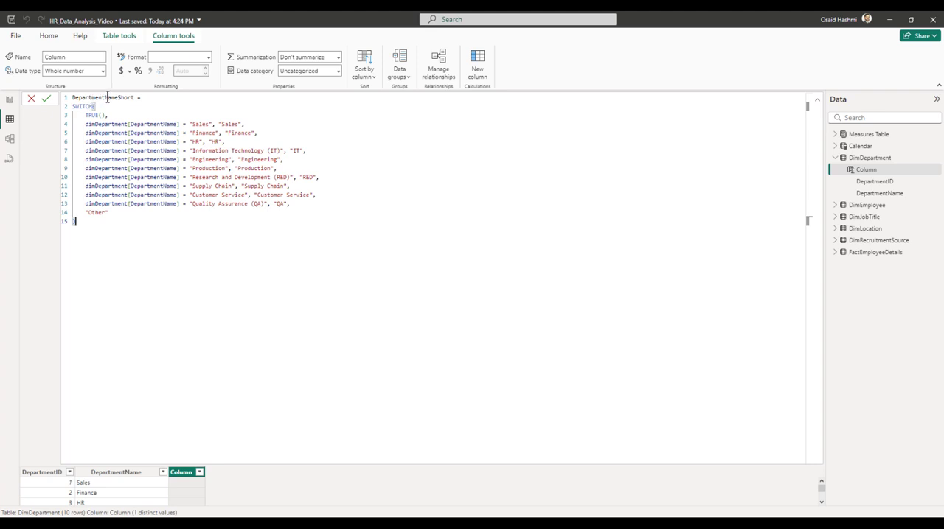
Examine the DepartmentNameShort formula: the SWITCH function, its DepartmentName conditions, the returned short names and the fallback value.
double_click(83, 107)
drag(86, 124, 199, 124)
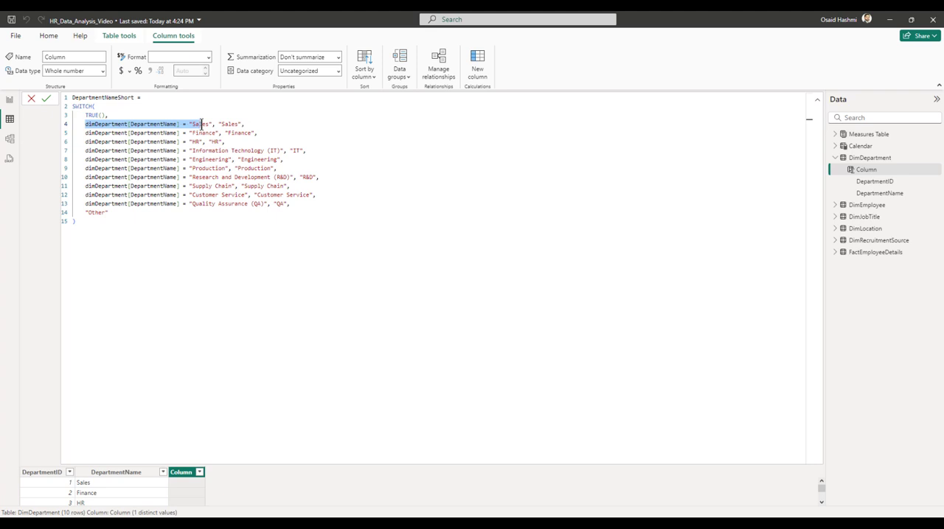
click(202, 123)
double_click(145, 124)
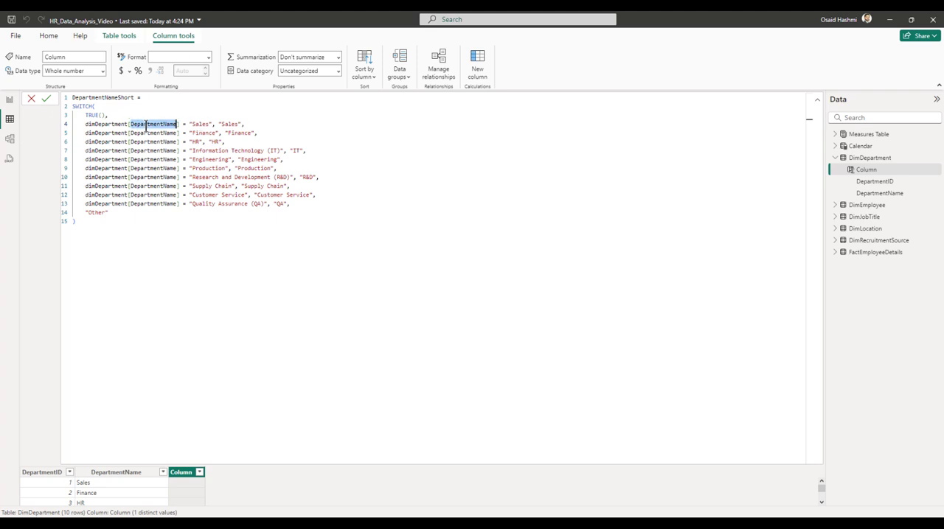
double_click(228, 124)
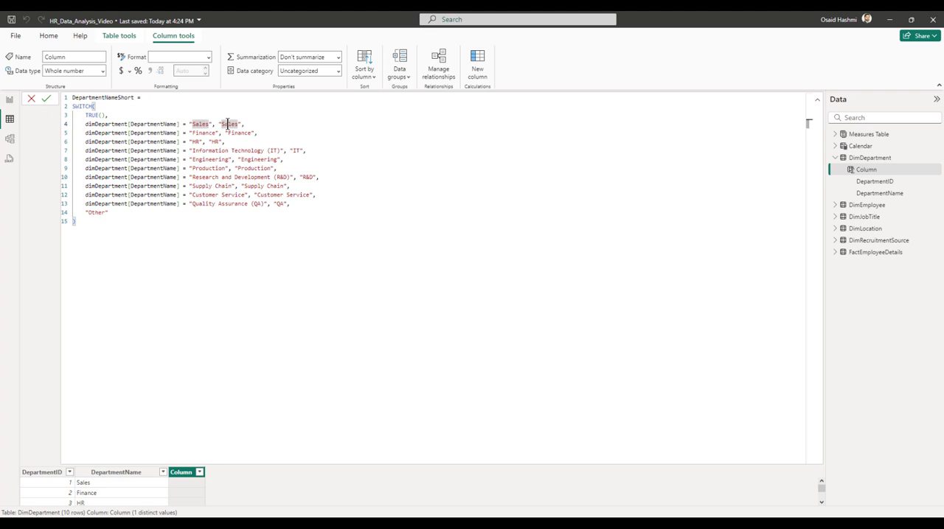
drag(192, 151, 281, 149)
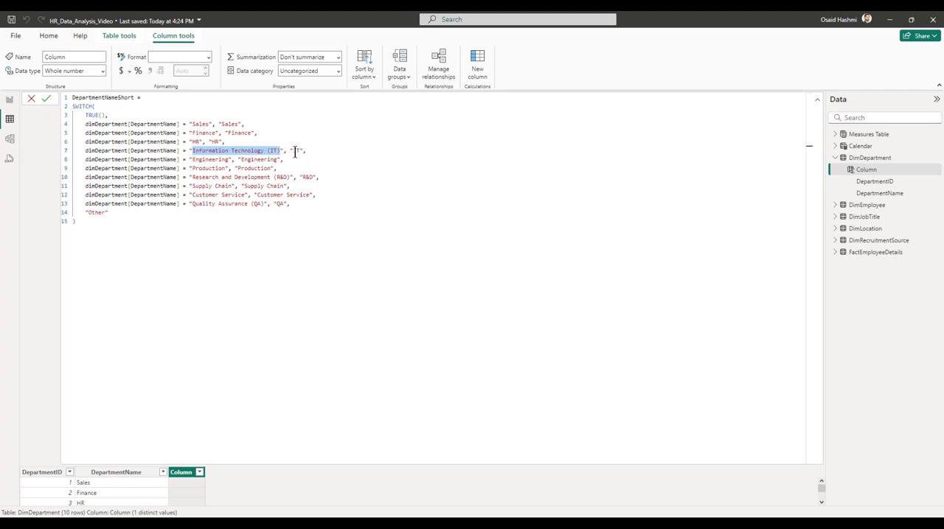
click(295, 152)
double_click(295, 151)
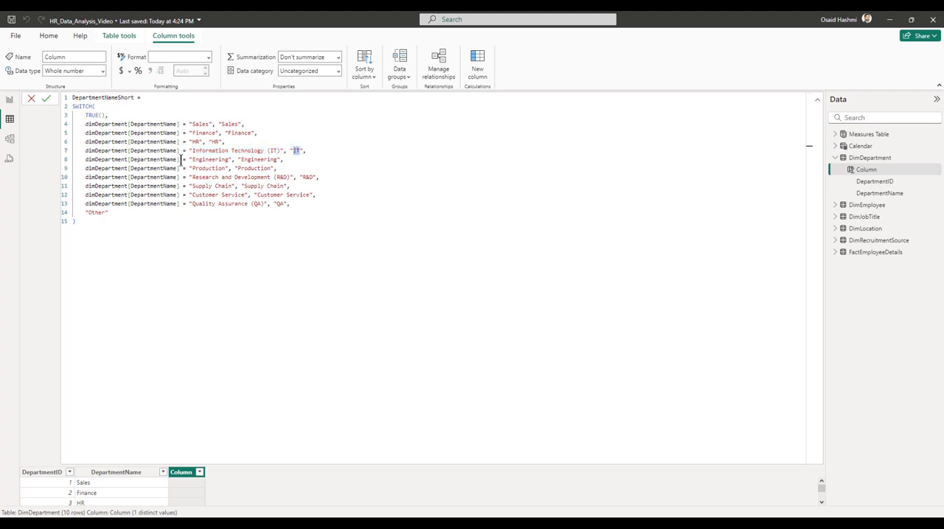
click(288, 204)
text(,)
click(110, 213)
drag(110, 213, 80, 212)
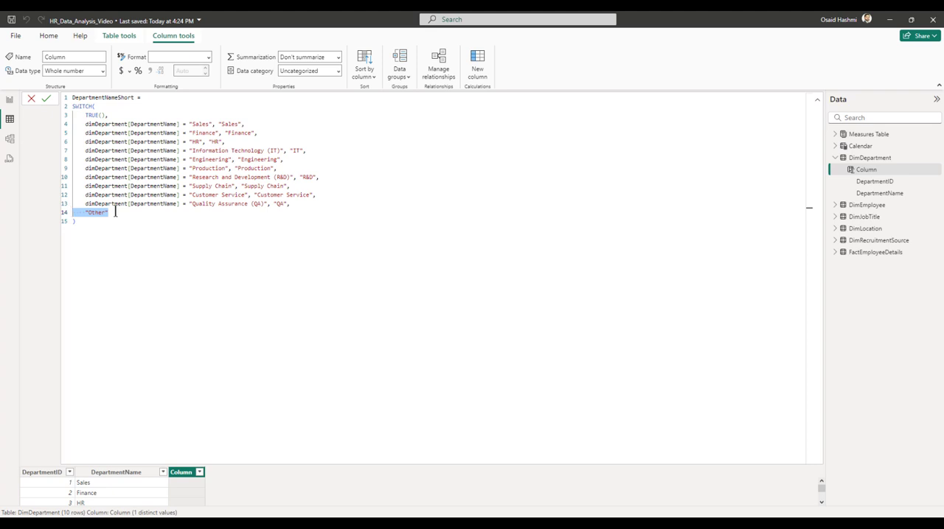
Commit the DepartmentNameShort formula and collapse the formula editor to show the table's rows.
click(79, 221)
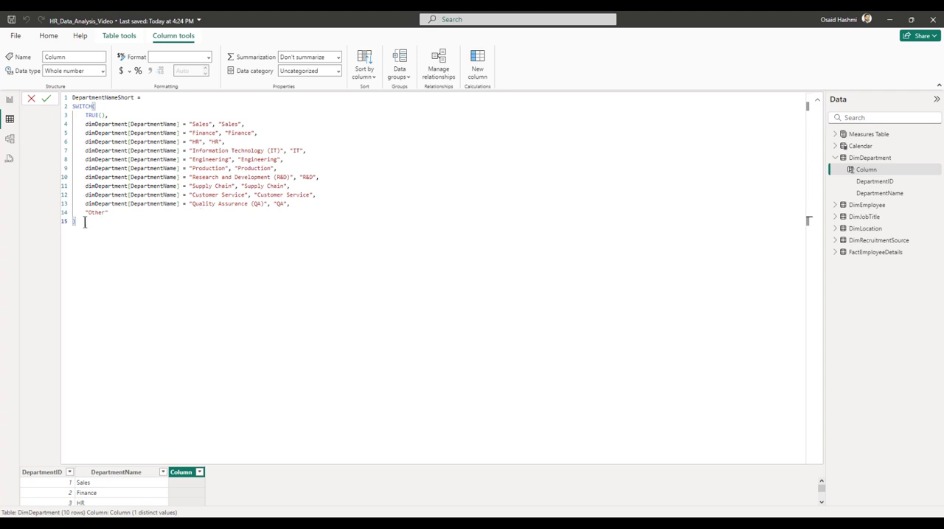
key(Return)
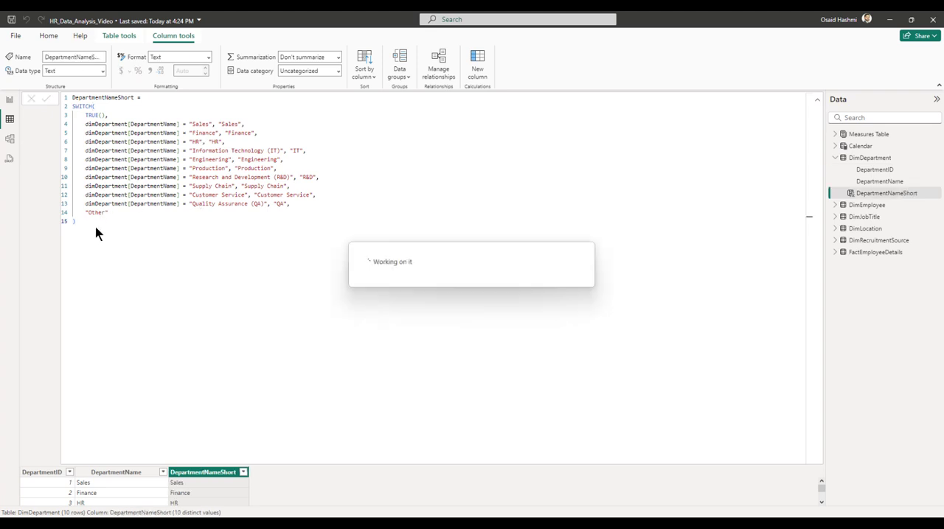
click(816, 102)
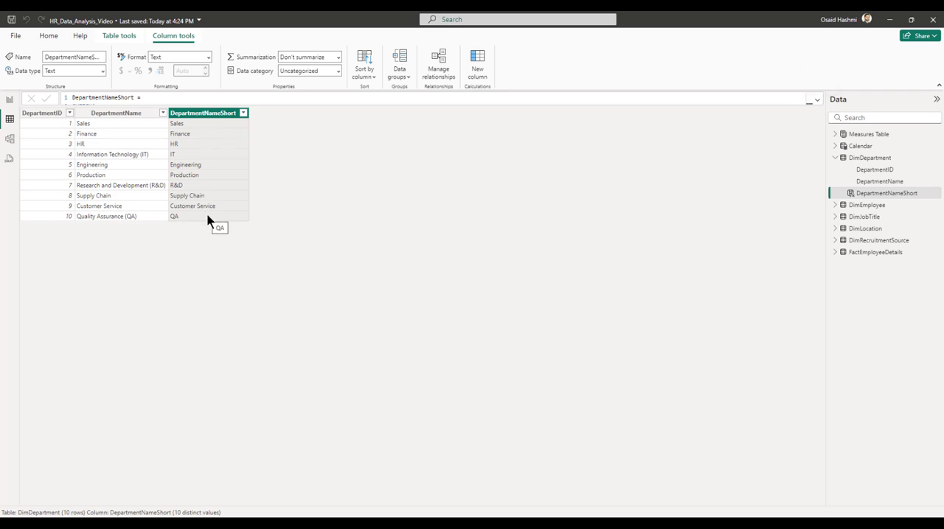
Add a Department Group column to DimDepartment with a SWITCH formula assigning departments to Corporate, Product Dev & Manufacturing, Ops & Supply Chain or Other.
right_click(860, 162)
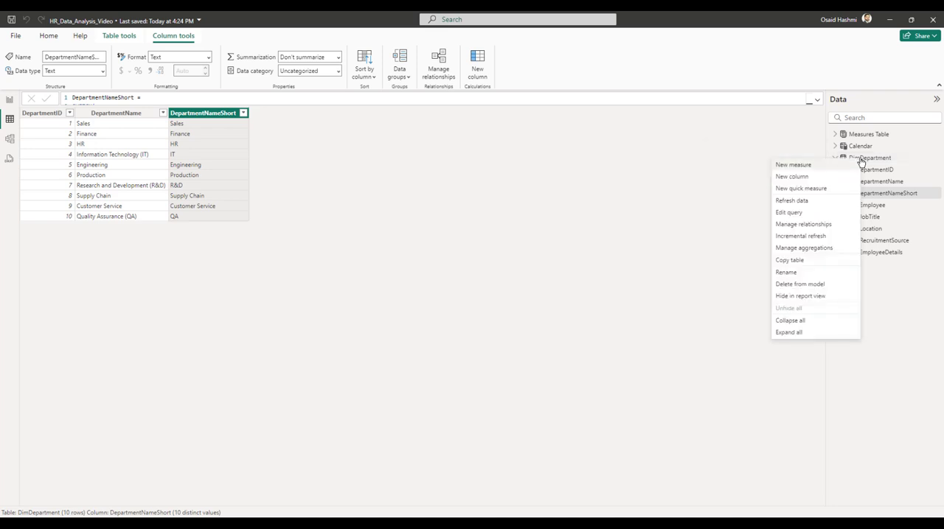
click(793, 177)
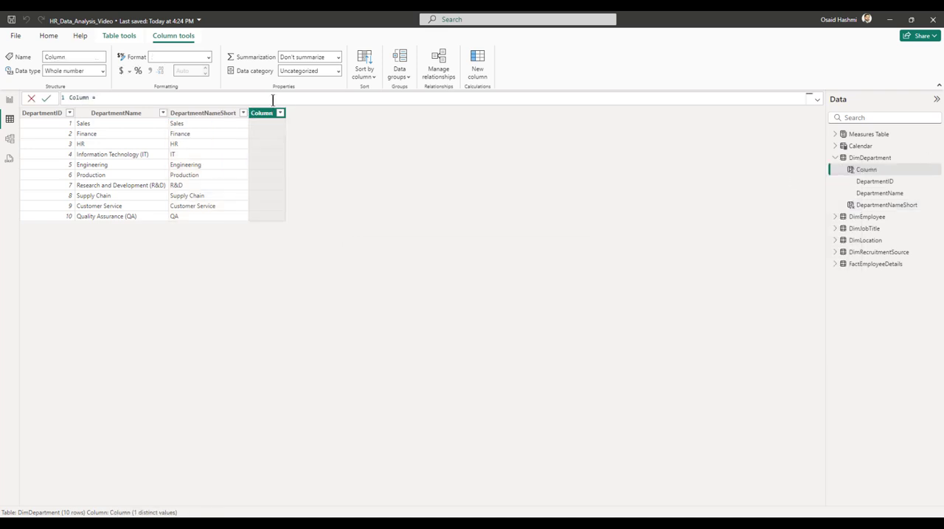
key(ctrl+a)
text(Department Group = SWITCH(     TRUE(),     dimDepartment[DepartmentName] = "Sales", "Corporate",     dimDepartment[DepartmentName] = "Finance", "Corporate",     dimDepartment[DepartmentName] = "HR", "Corporate",     dimDepartment[DepartmentName] = "Information Technology (IT)", "Corporate",     dimDepartment[DepartmentName] = "Engineering", "Product Dev & Manufacturing",     dimDepartment[DepartmentName] = "Production", "Product Dev & Manufacturing",     dimDepartment[DepartmentName] = "Research and Development (R&D)", "Product Dev & Manufacturing",     dimDepartment[DepartmentName] = "Supply Chain", "Ops & Supply Chain",     dimDepartment[DepartmentName] = "Customer Service", "Ops & Supply Chain",     dimDepartment[DepartmentName] = "Quality Assurance (QA)", "Product Dev & Manufacturing",     "Other" ))
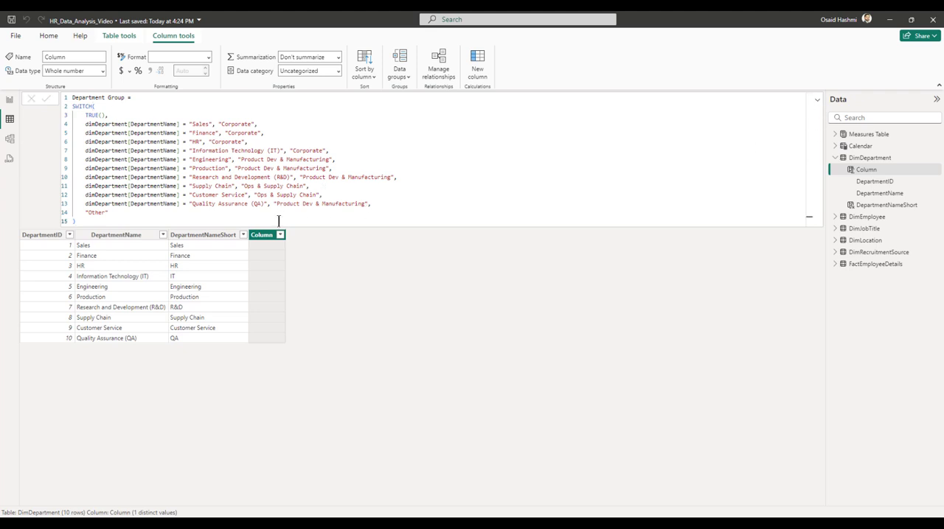
Commit the Department Group formula and collapse the formula editor.
key(Return)
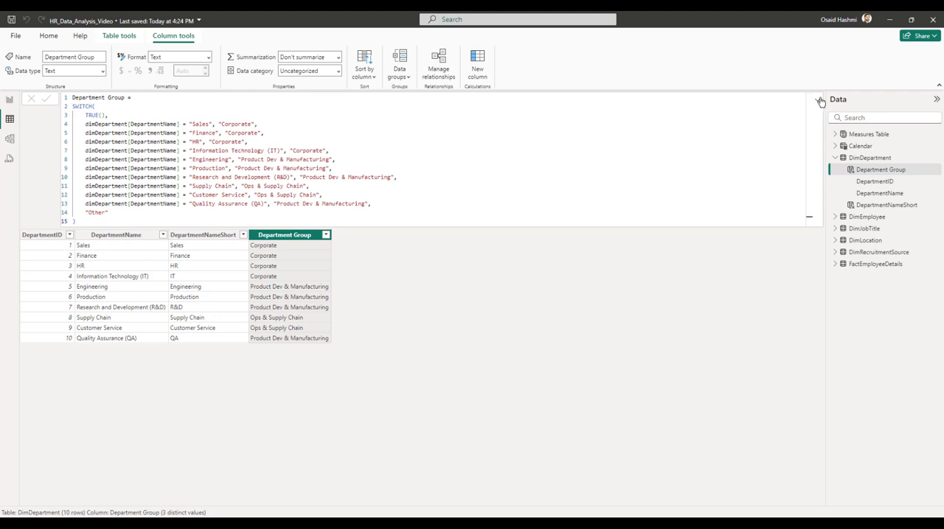
click(817, 98)
click(816, 99)
Return to the report page and add a Current Headcount visual, moving it down over the empty panels.
click(9, 98)
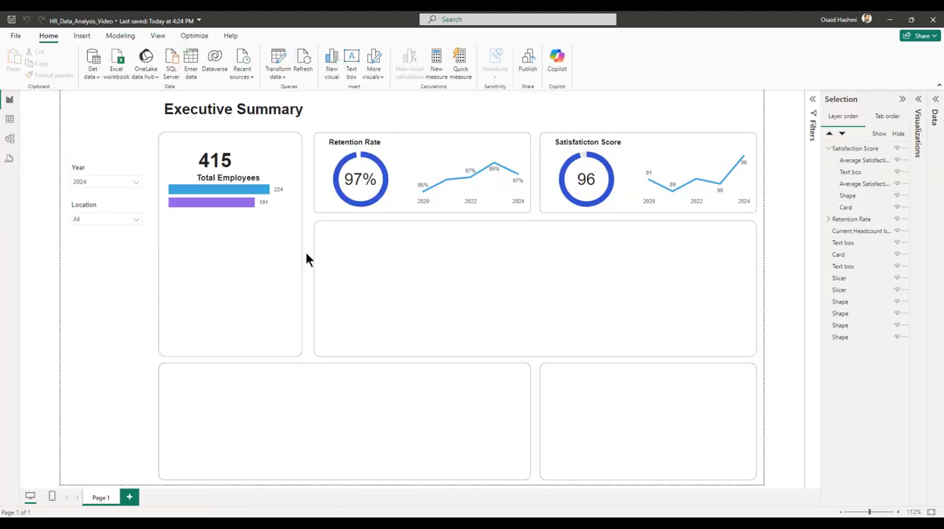
click(933, 104)
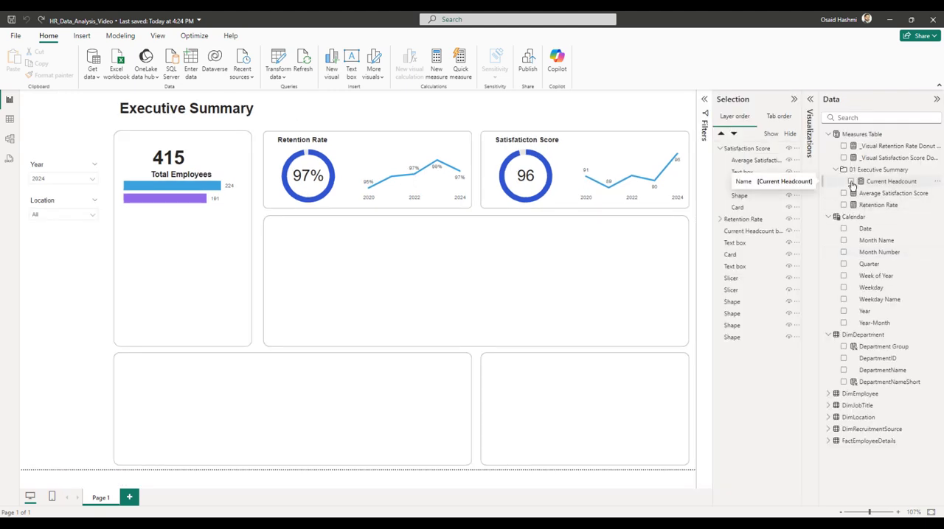
click(851, 182)
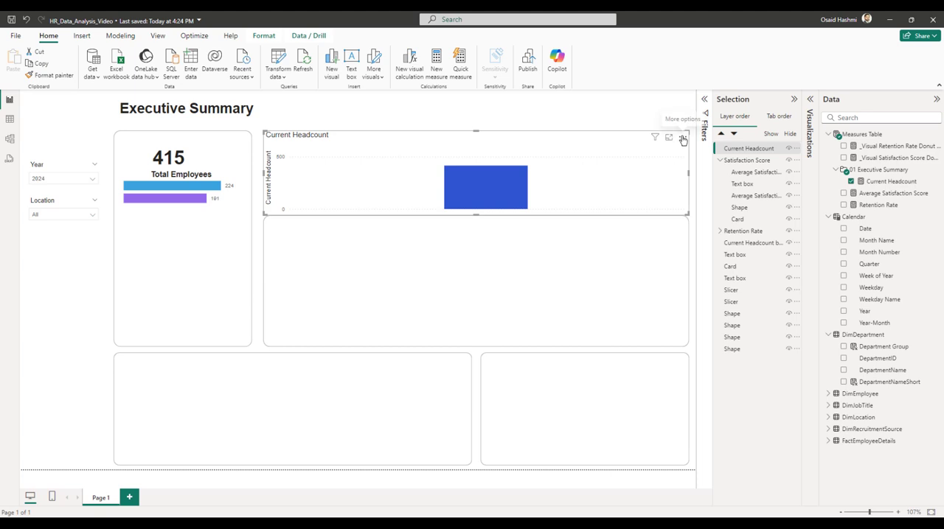
drag(666, 143, 510, 260)
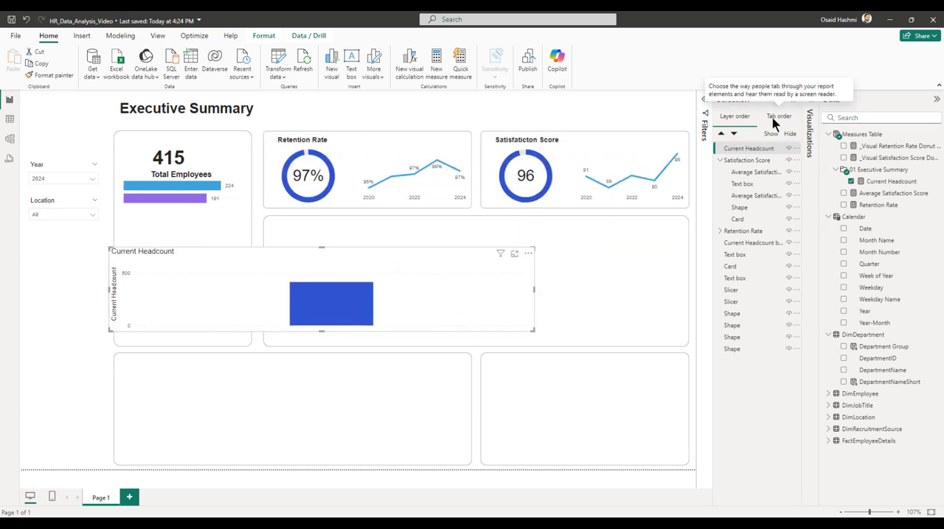
Convert the Current Headcount visual to a clustered bar chart with Department Group on the Y-axis.
click(811, 111)
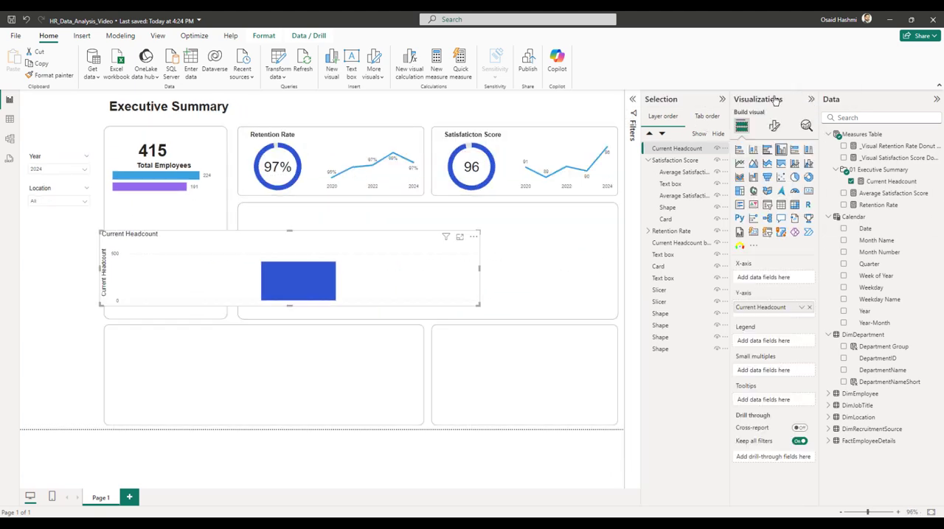
click(722, 99)
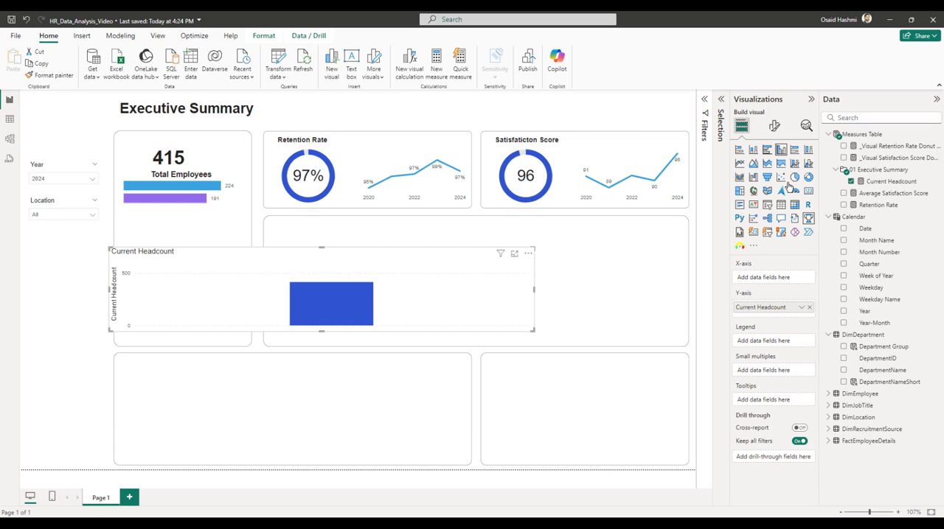
click(767, 151)
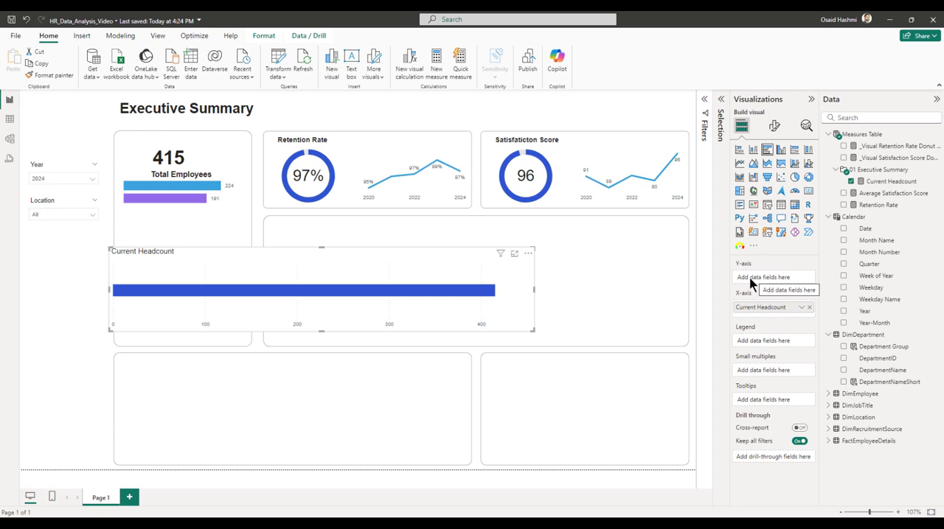
drag(877, 348, 788, 279)
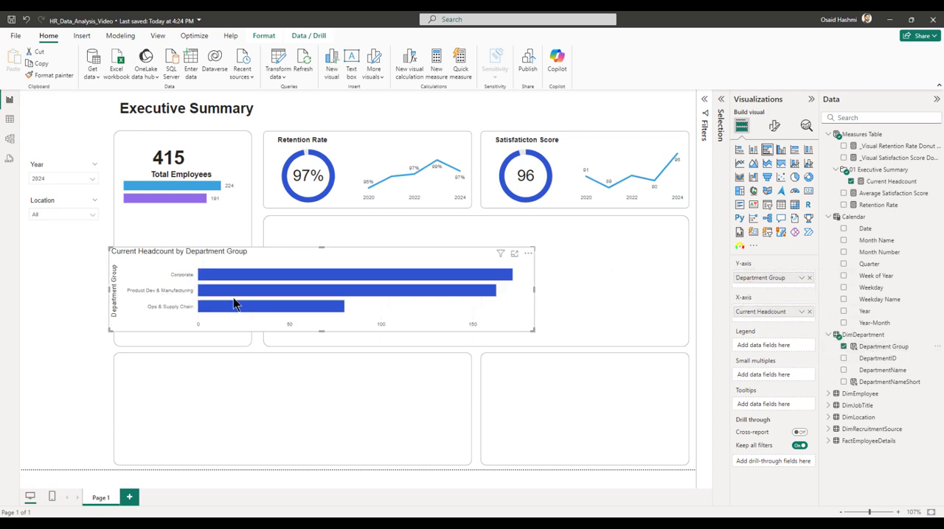
mouse_move(243, 291)
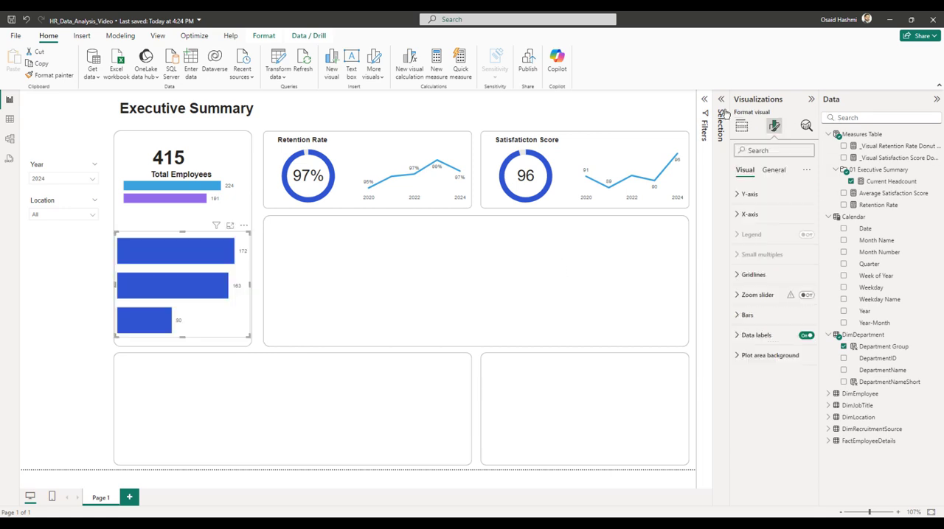
Create a measure named _Visual Labels Placeholder in the Measures Table that equals 0.
right_click(861, 138)
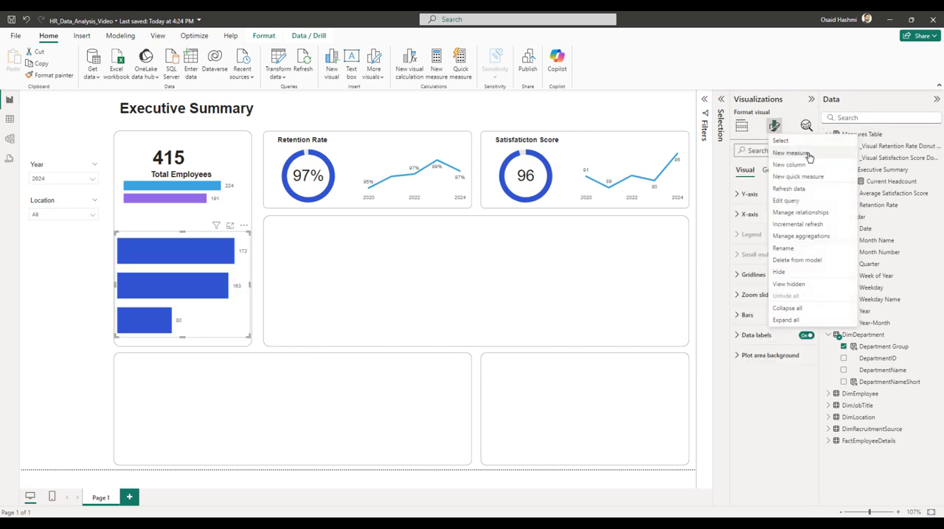
key(Escape)
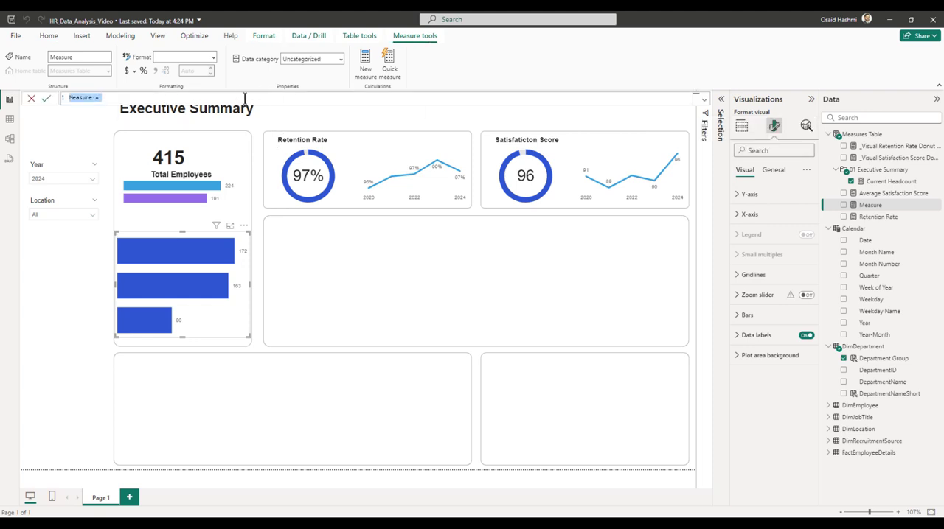
text(_Visual Labels Placeholde)
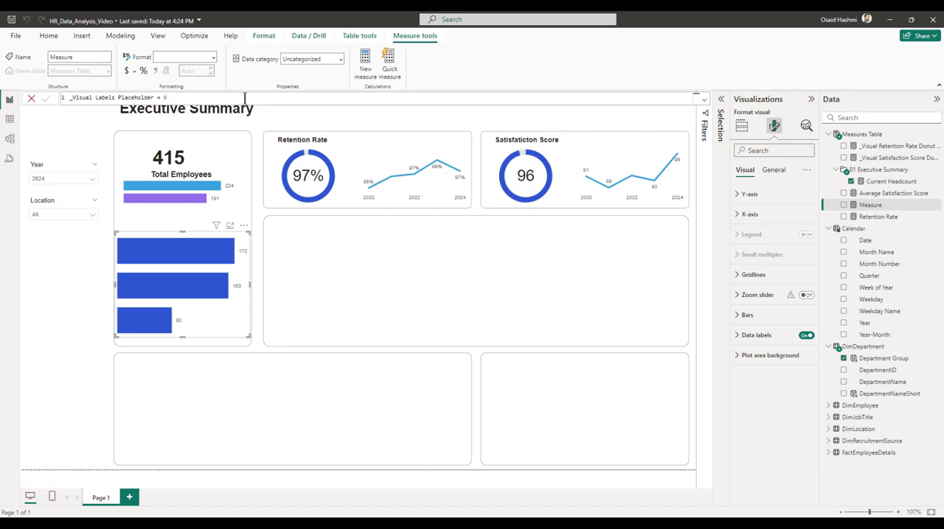
key(Return)
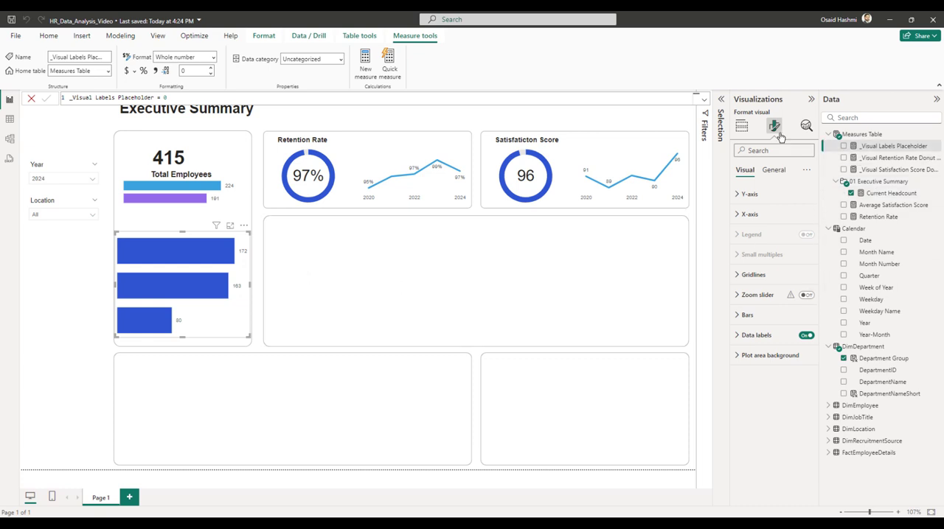
Add _Visual Labels Placeholder to the department bar chart's X-axis and order it before Current Headcount.
click(741, 126)
click(844, 146)
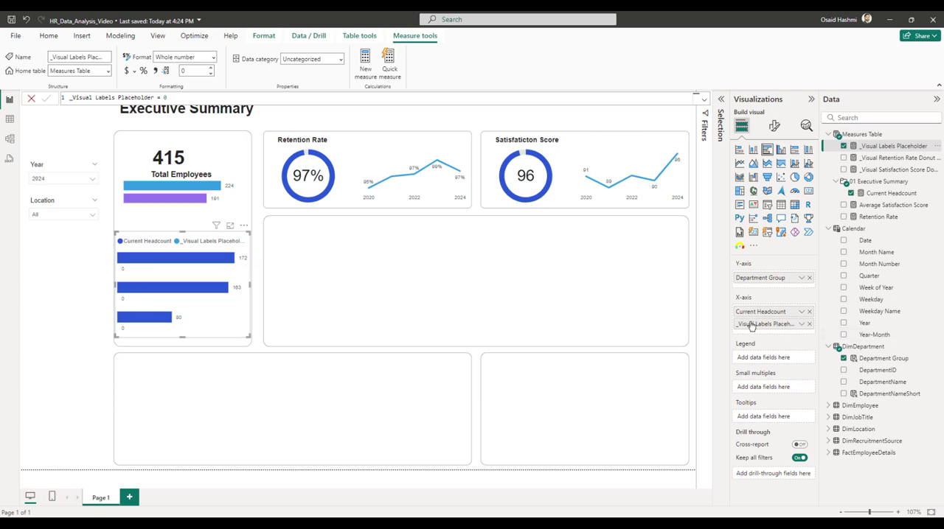
drag(751, 325, 755, 313)
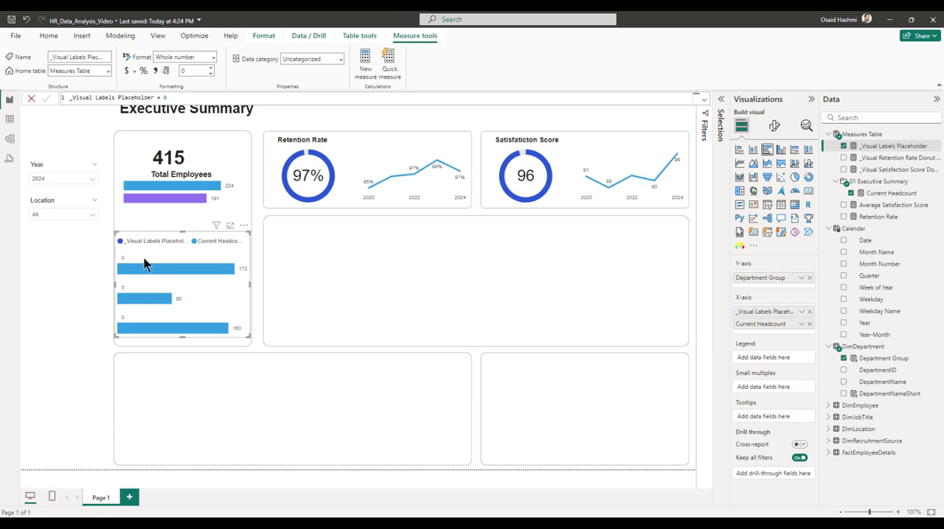
Turn off the bar chart's data labels for the _Visual Labels Placeholder series.
click(773, 126)
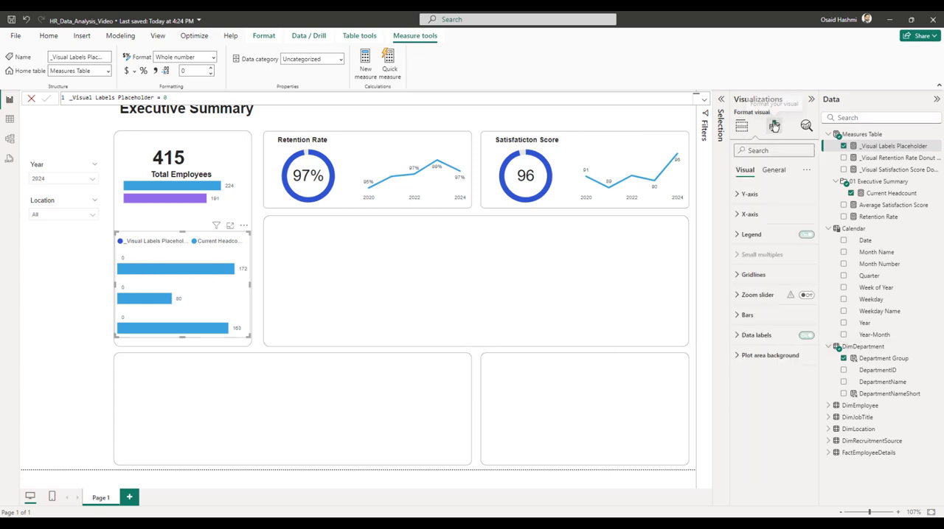
click(763, 335)
scroll(766, 328, down, 2)
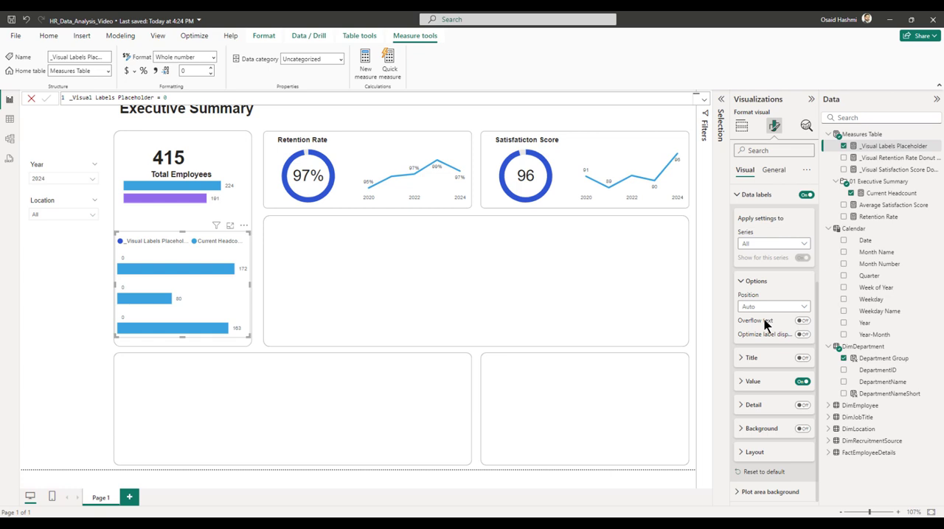
click(757, 250)
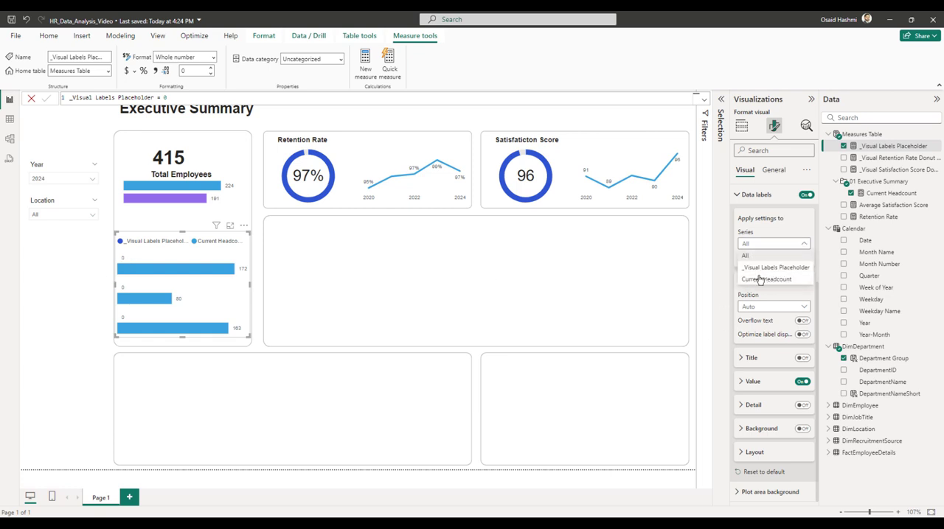
click(762, 269)
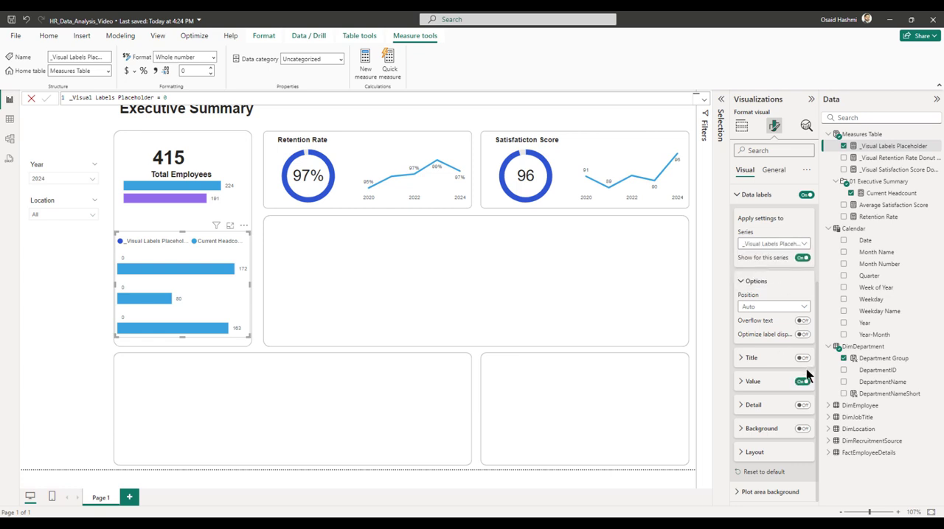
click(801, 258)
Start a new measure in the Measures Table named _Visual EmployeeHeadcount Bar Chart Labels.
right_click(867, 135)
click(809, 152)
text(_Visual)
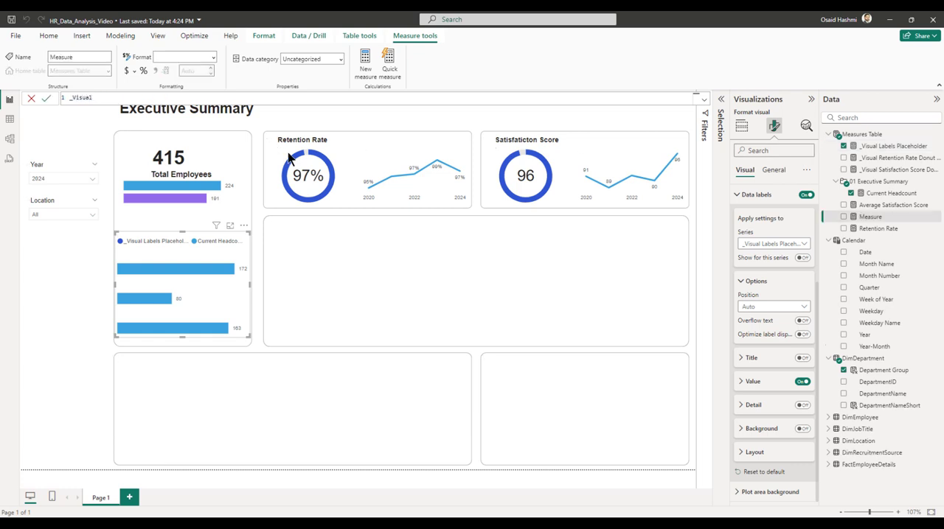
text( EmployeeHeadcount Bar Chart Labe)
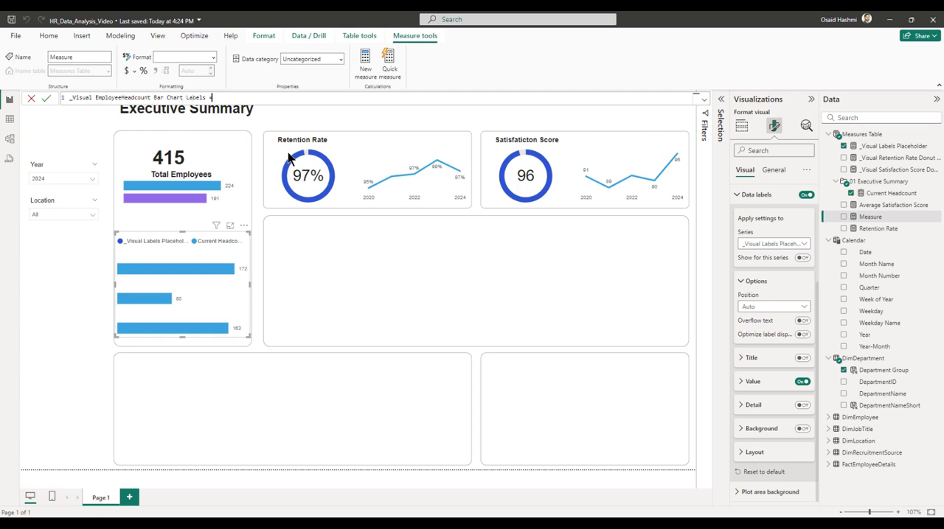
text(ls =)
key(shift+Return)
Define the measure's variable _DepartmentGroup as SELECTEDVALUE of DimDepartment[Department Group].
key(shift+Return)
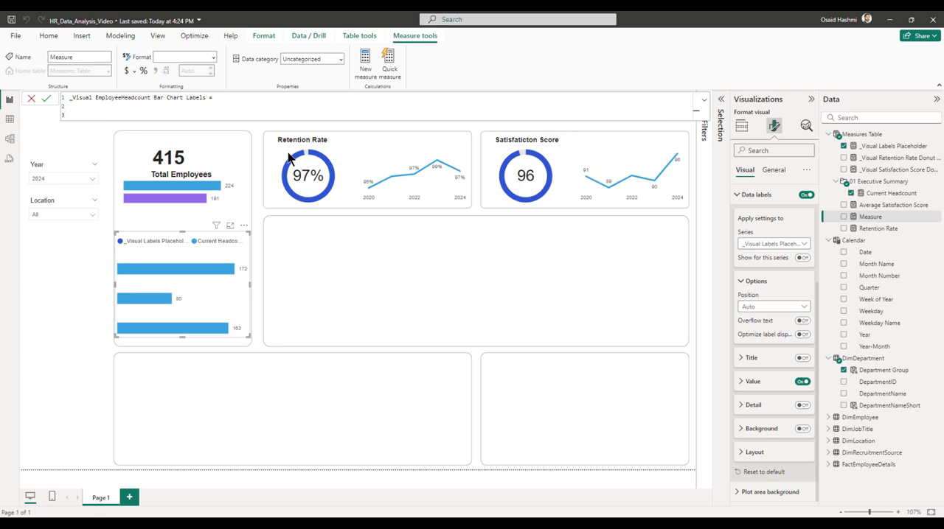
text(VAR)
text(_DepartmentGroup =)
key(shift+Return)
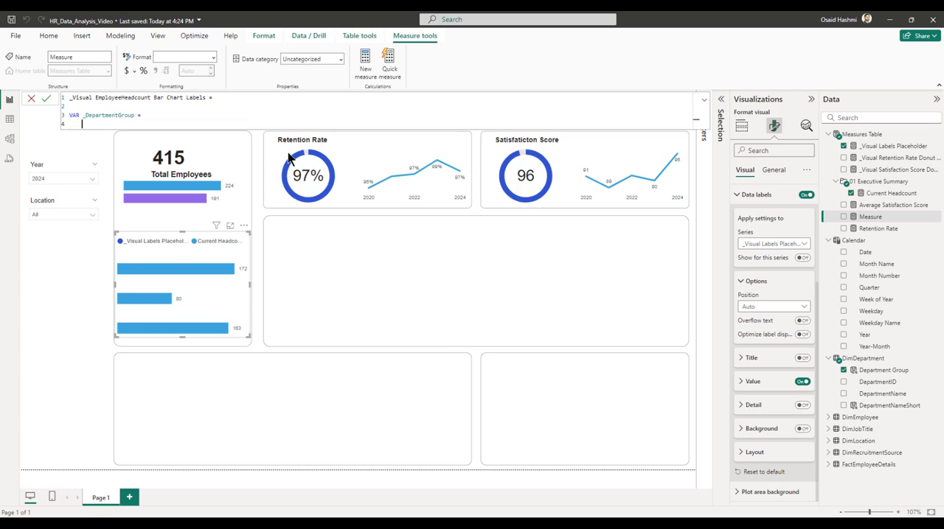
key(Tab)
text(s)
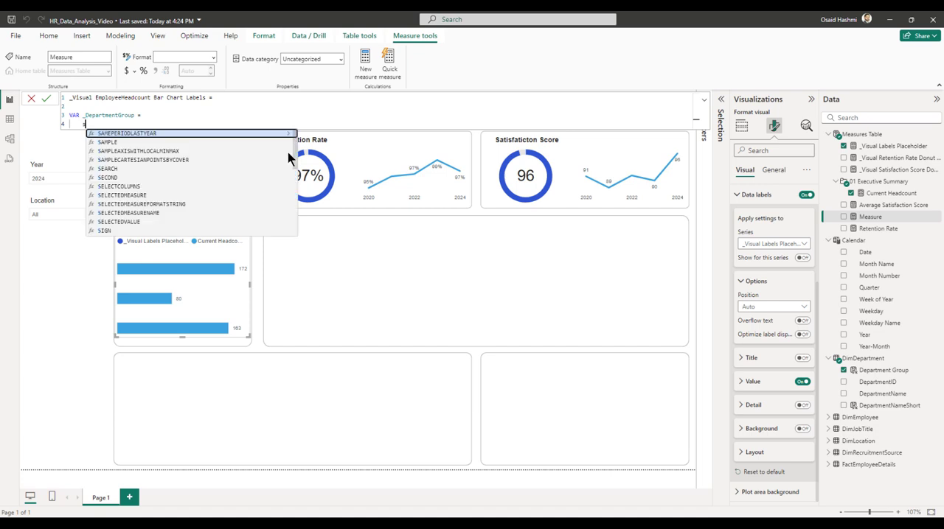
text(elec)
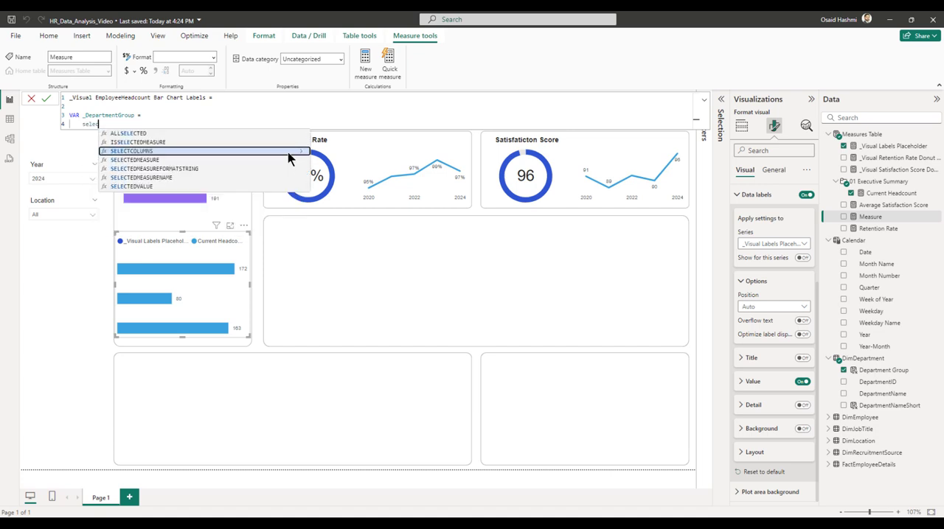
text(tedvalue()
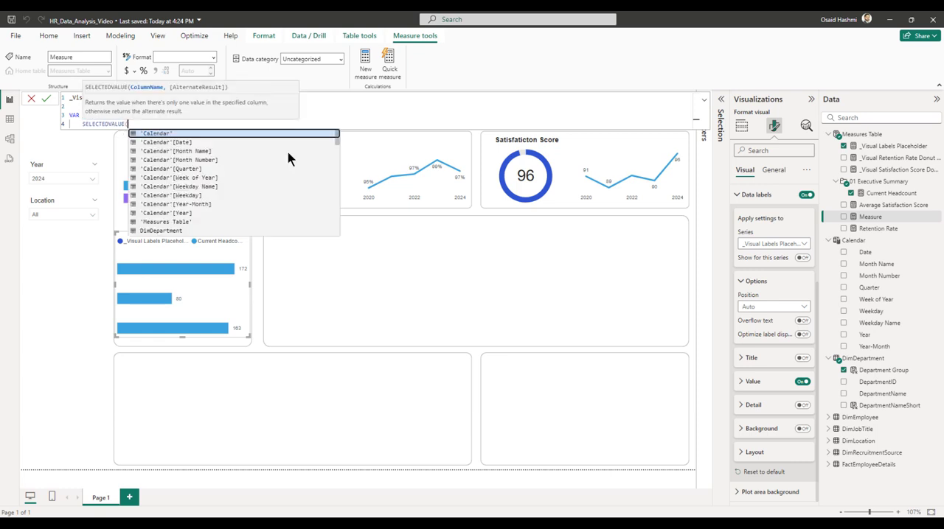
text(dimdep)
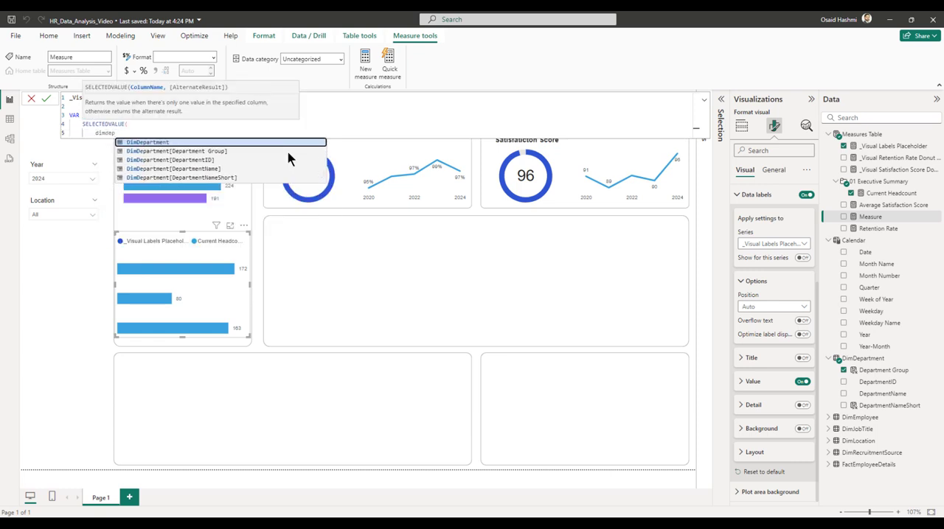
key(Down)
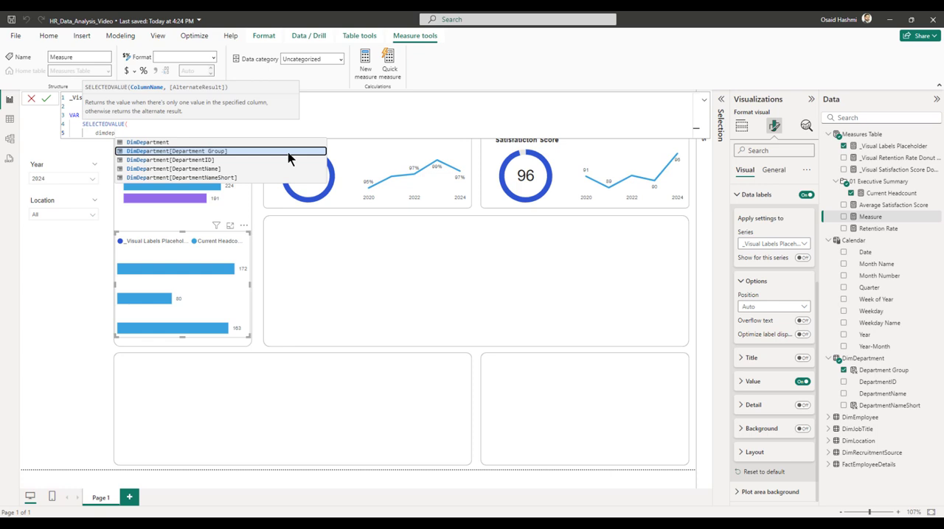
key(Tab)
key(shift+Return)
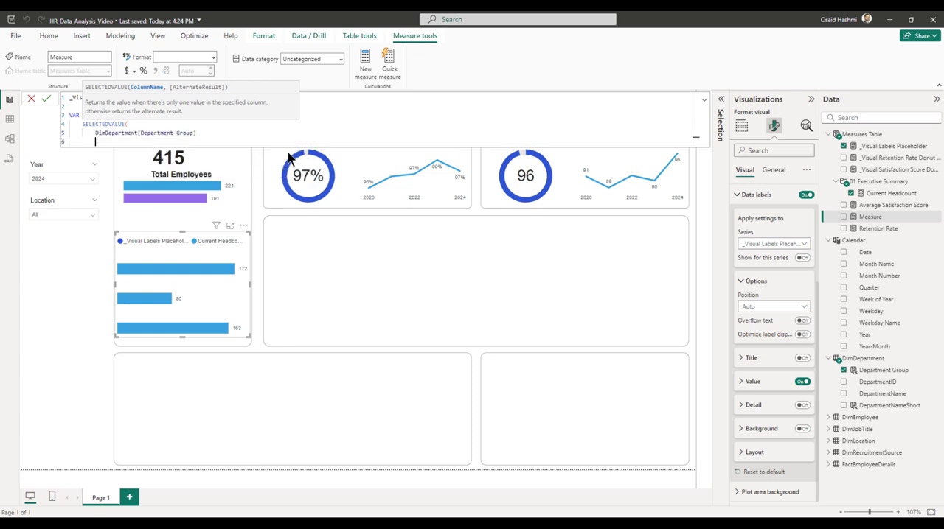
text())
key(shift+Return)
key(shift+Return)
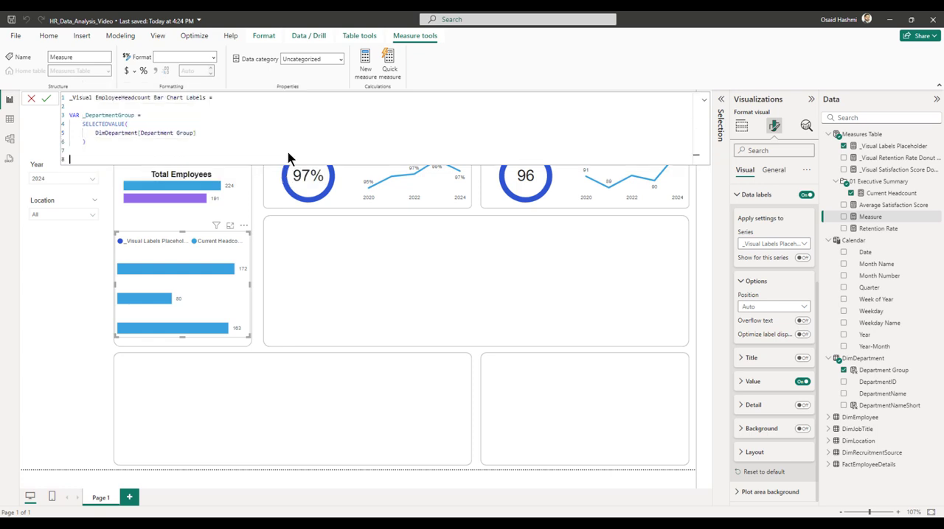
Make the measure return _DepartmentGroup and commit the formula.
text(RETURN)
key(shift+Return)
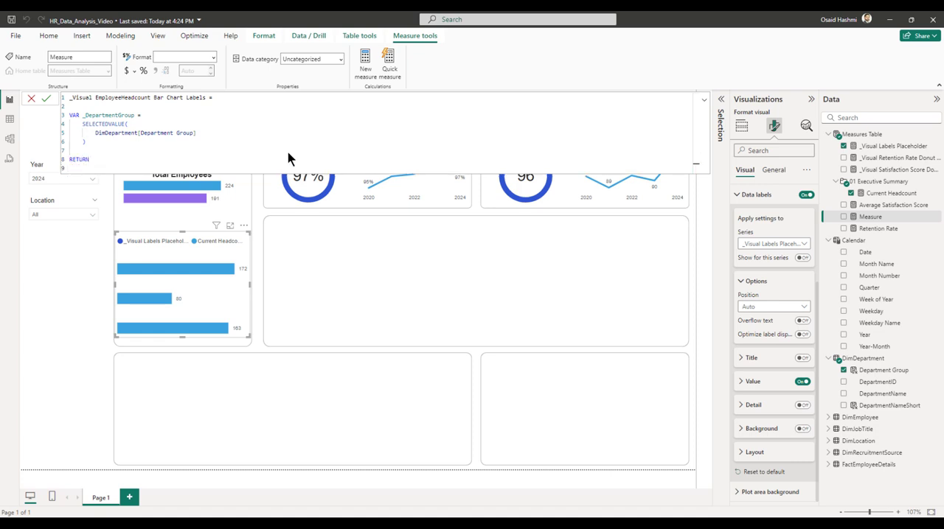
text(_DepartmentGroup)
key(Return)
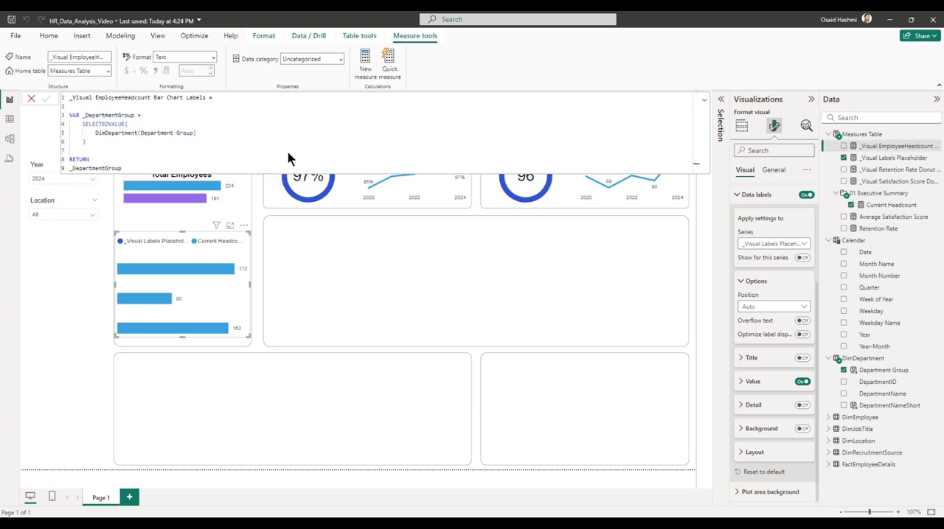
click(874, 149)
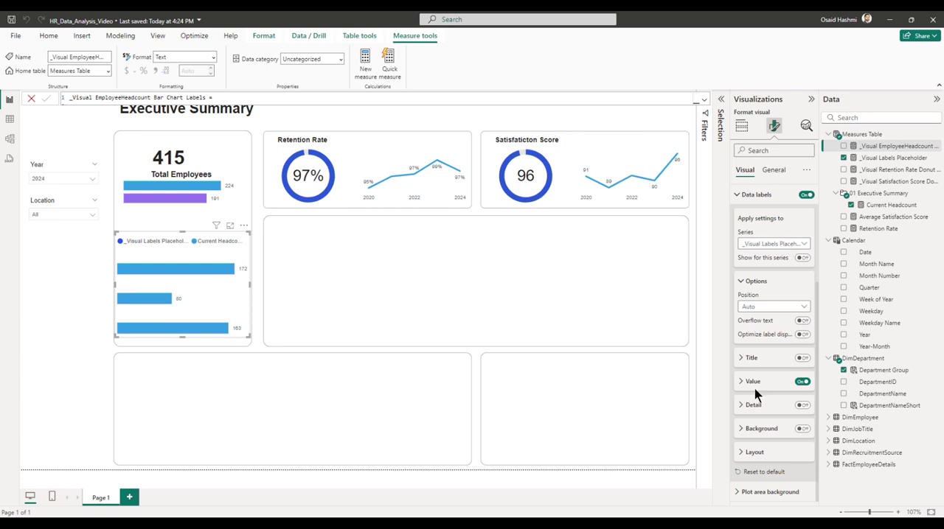
Turn off the value and turn on the detail in the bar chart's data labels for the placeholder series.
click(796, 411)
click(798, 407)
scroll(796, 411, down, 2)
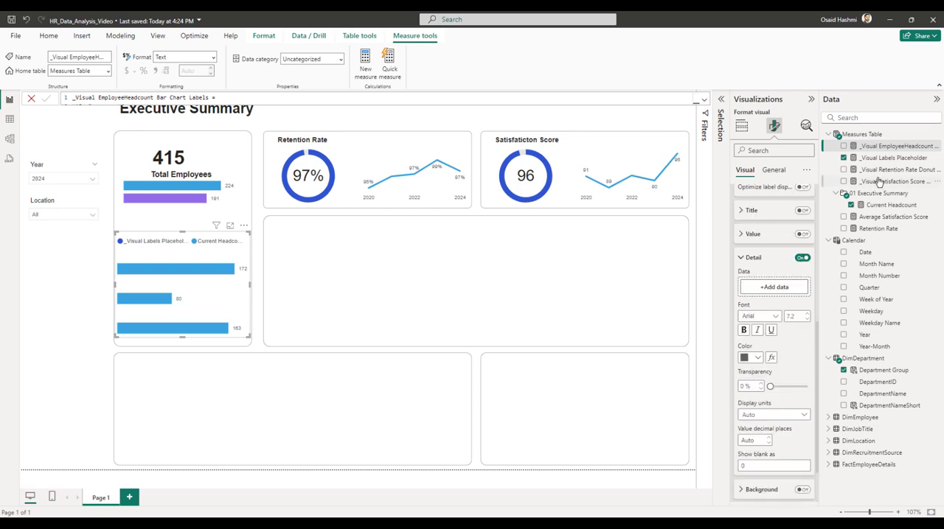
Use the _Visual EmployeeHeadcount Bar Chart Labels measure as the data label detail for the chart's placeholder series.
drag(873, 148, 770, 295)
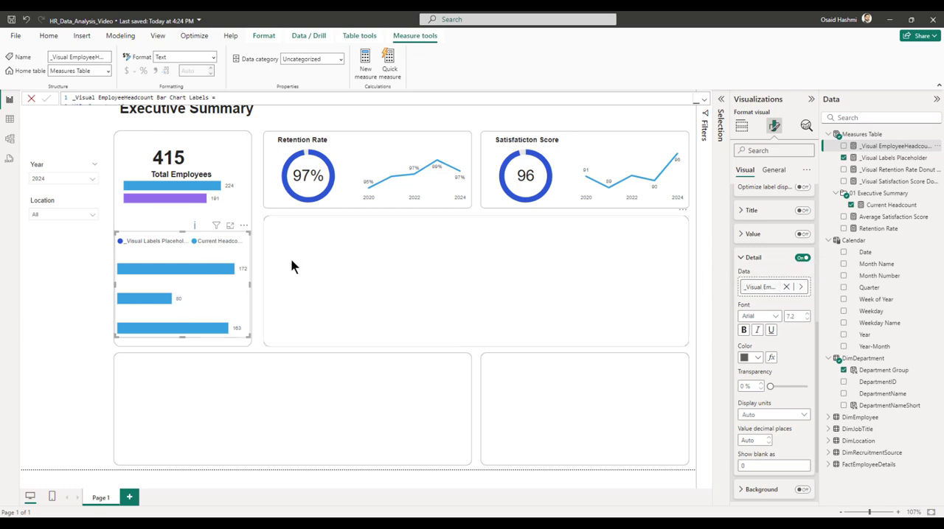
click(753, 257)
scroll(800, 313, up, 2)
click(802, 307)
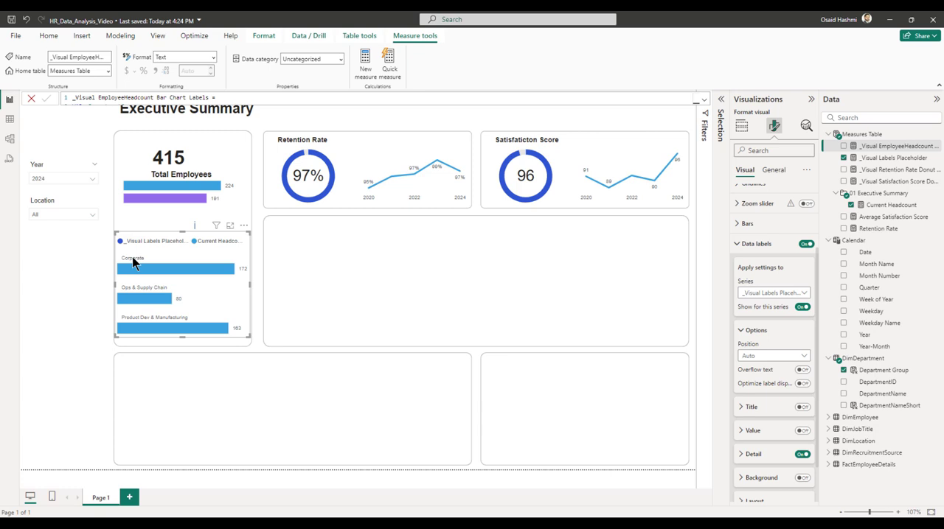
mouse_move(168, 271)
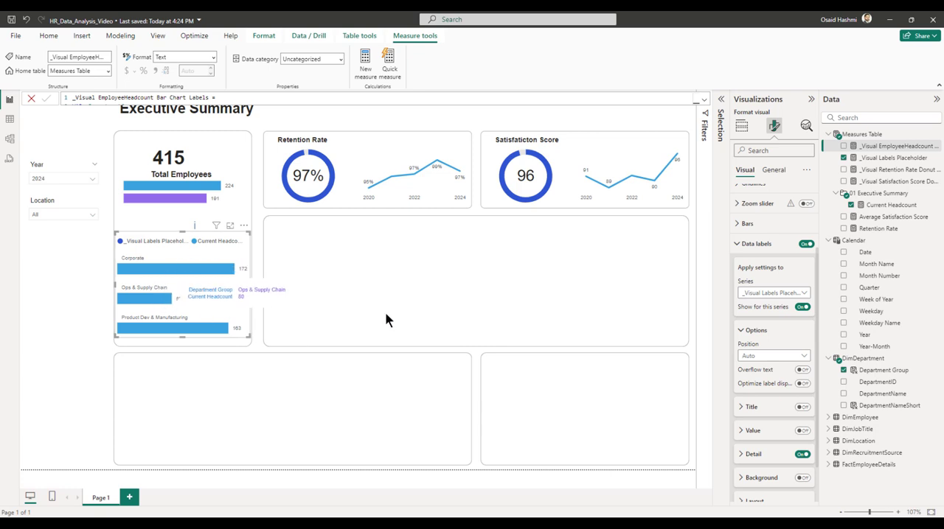
Blank out the placeholder field's display name on the X-axis and rename Current Headcount to Headcount.
click(741, 126)
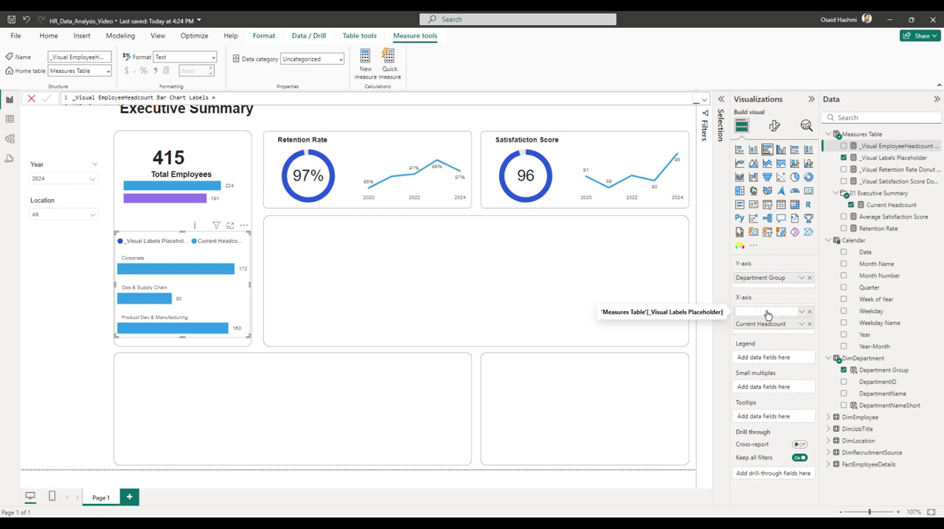
key(Return)
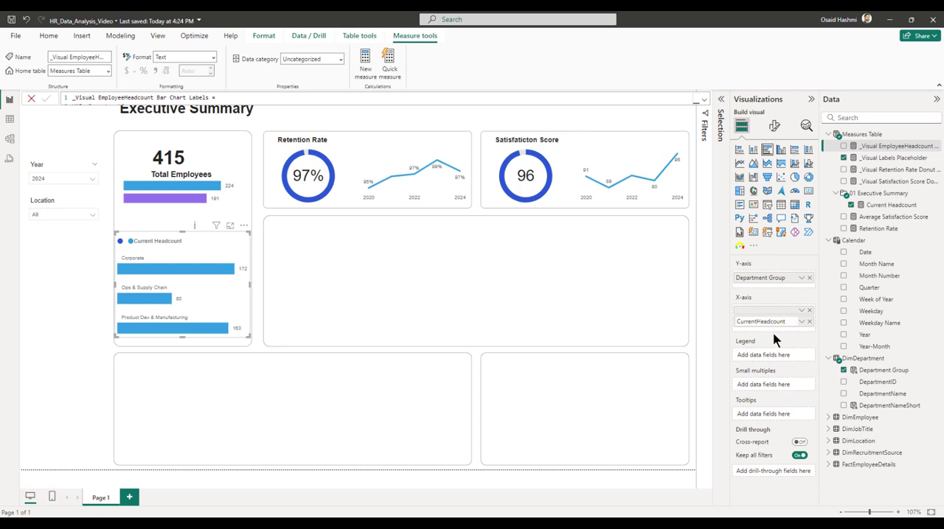
key(BackSpace)
key(BackSpace)
key(BackSpace)
key(BackSpace)
key(BackSpace)
key(BackSpace)
key(BackSpace)
key(Return)
Turn off the bar chart's legend and add the heading "Distribution by Department Group" above it, reusing the Retention Rate text box.
click(773, 126)
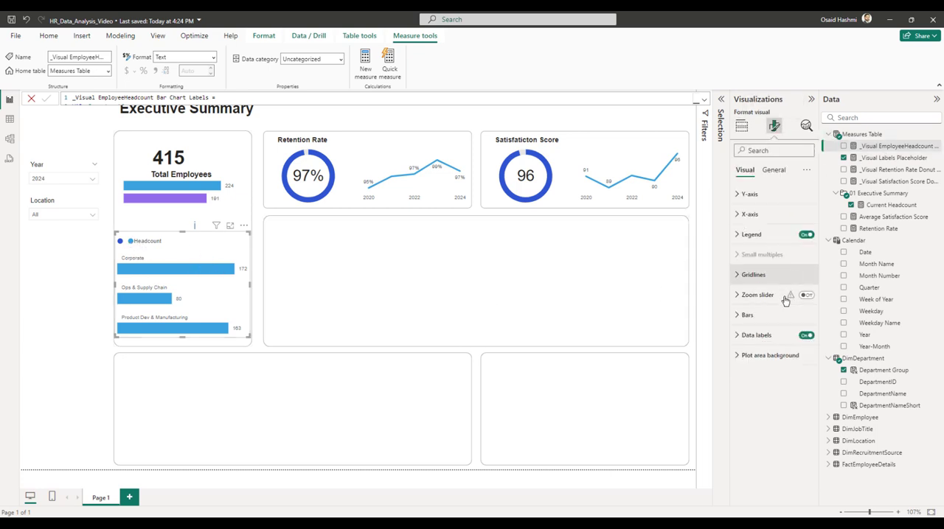
click(806, 234)
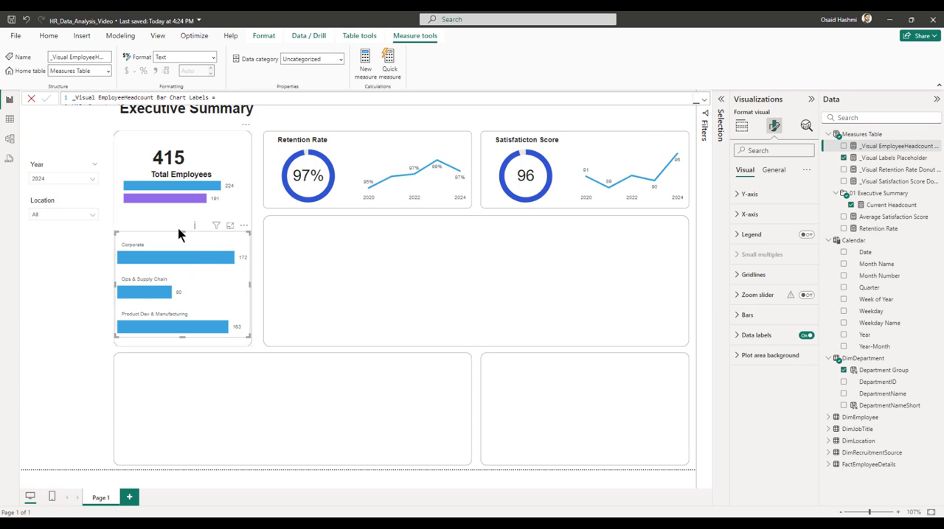
click(259, 240)
click(363, 138)
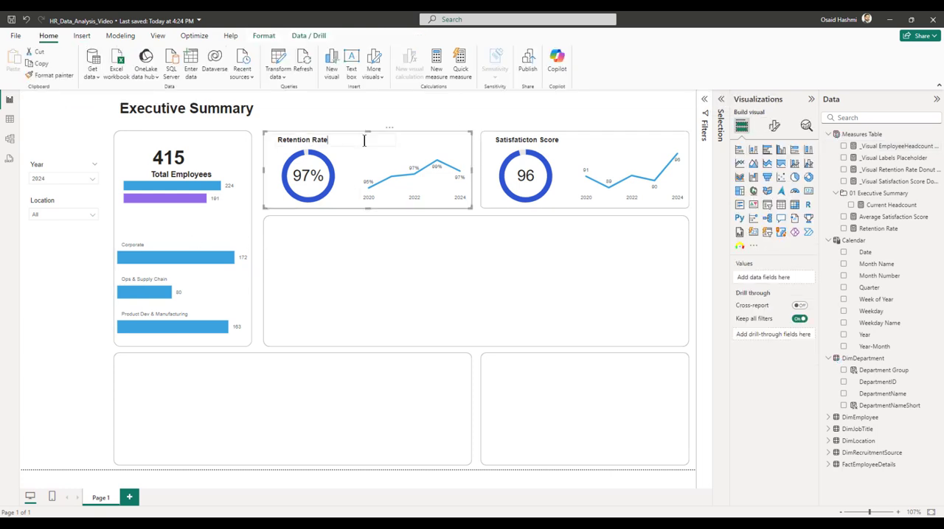
click(364, 140)
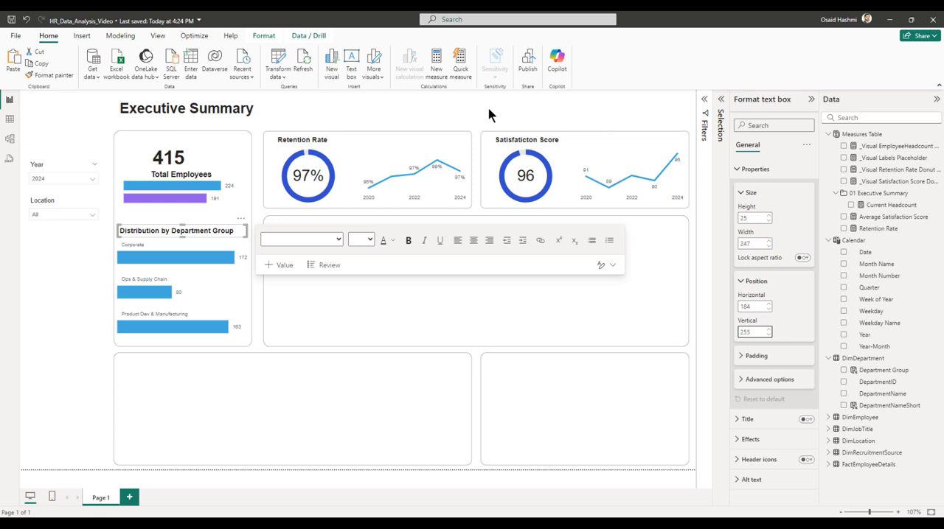
click(289, 274)
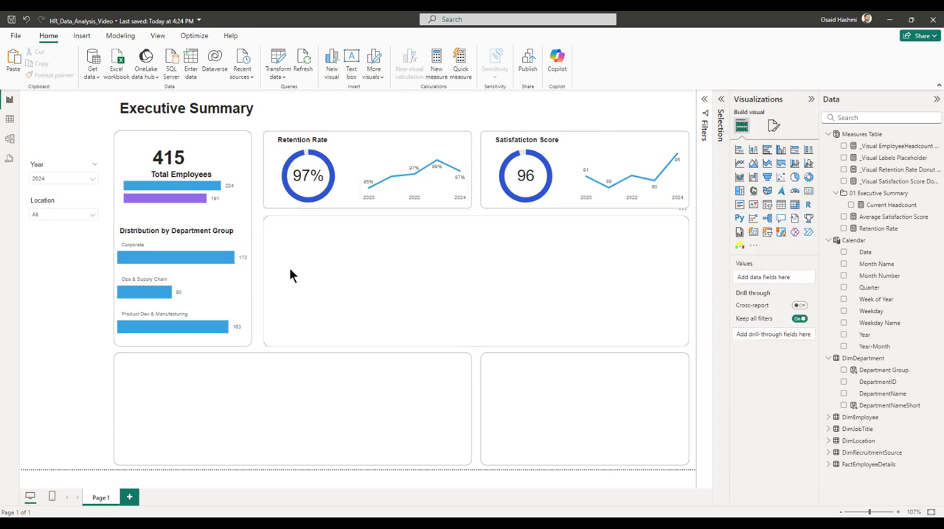
Copy the department group bar chart and add a new report page with the Tooltip canvas type.
mouse_move(159, 259)
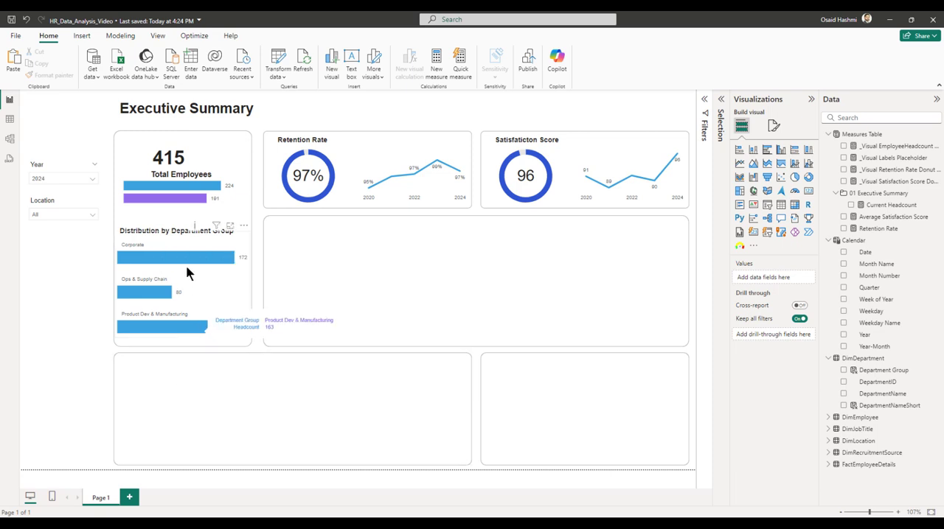
click(210, 298)
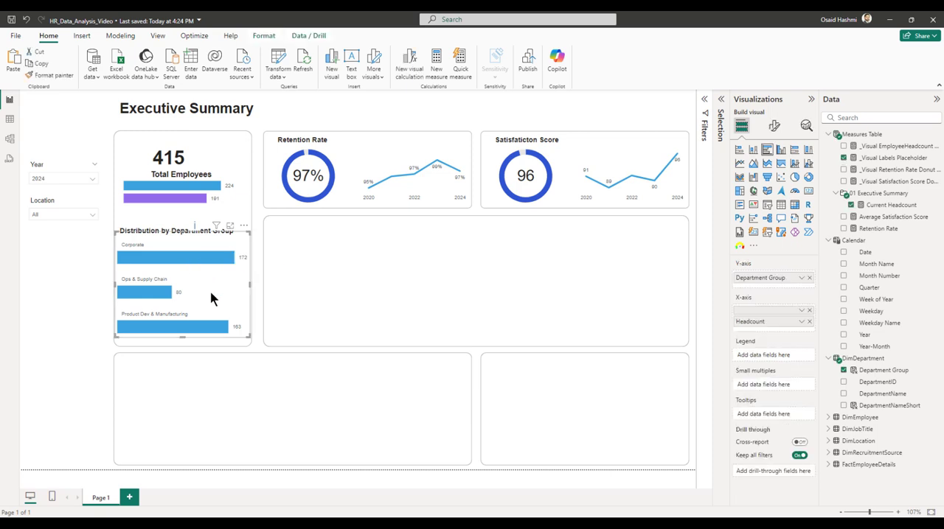
click(129, 496)
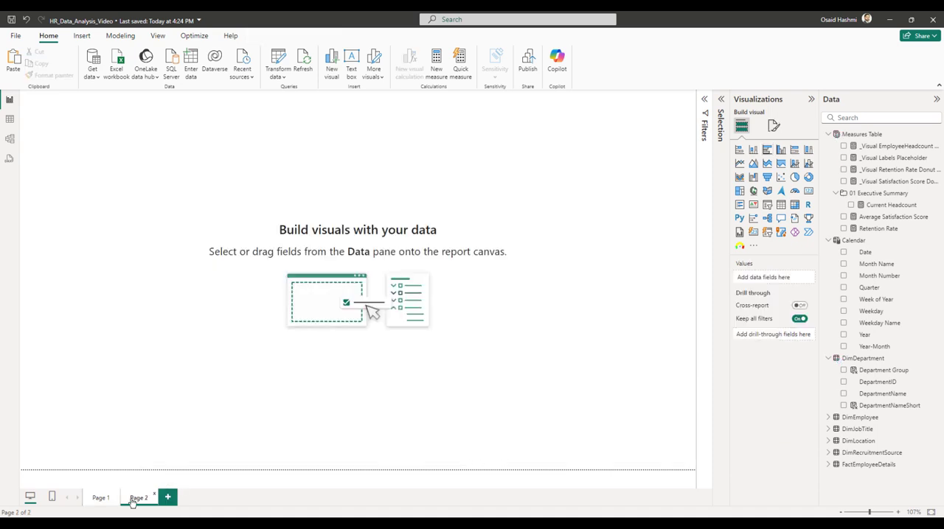
click(772, 125)
click(753, 221)
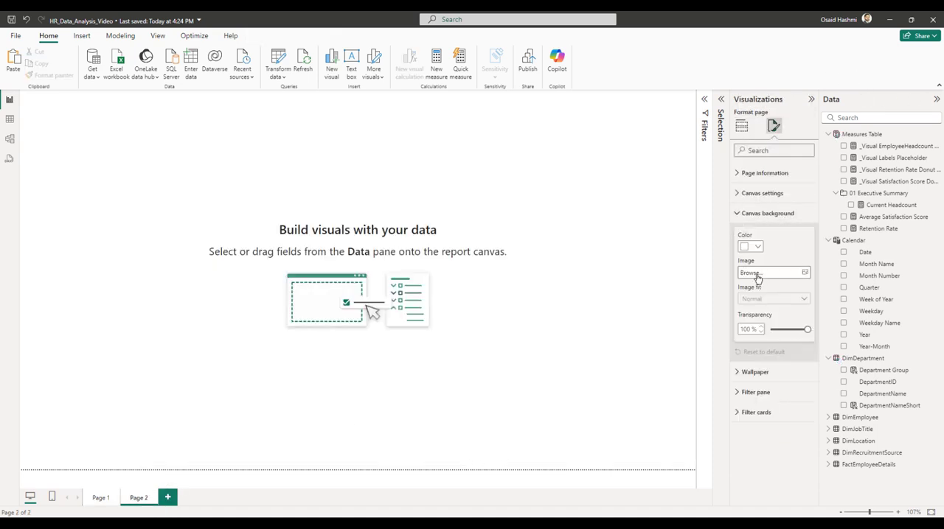
click(753, 213)
click(756, 194)
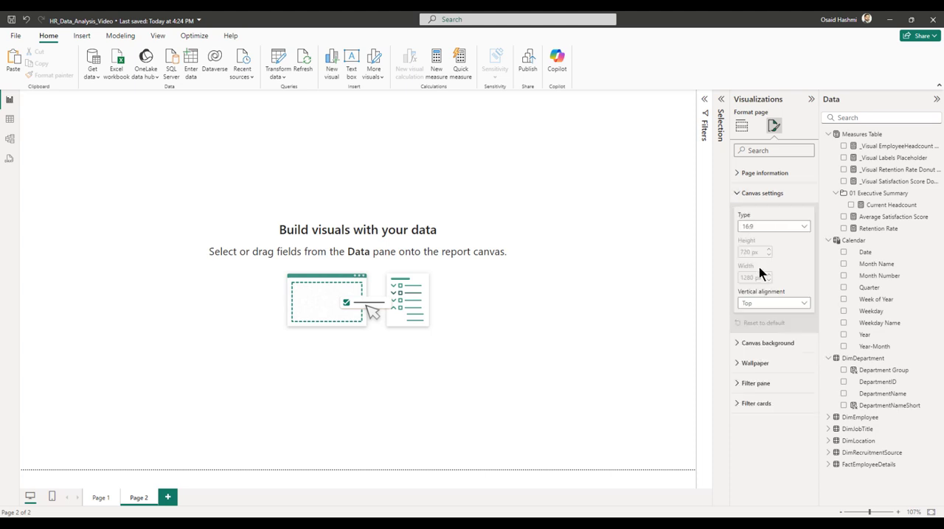
click(760, 229)
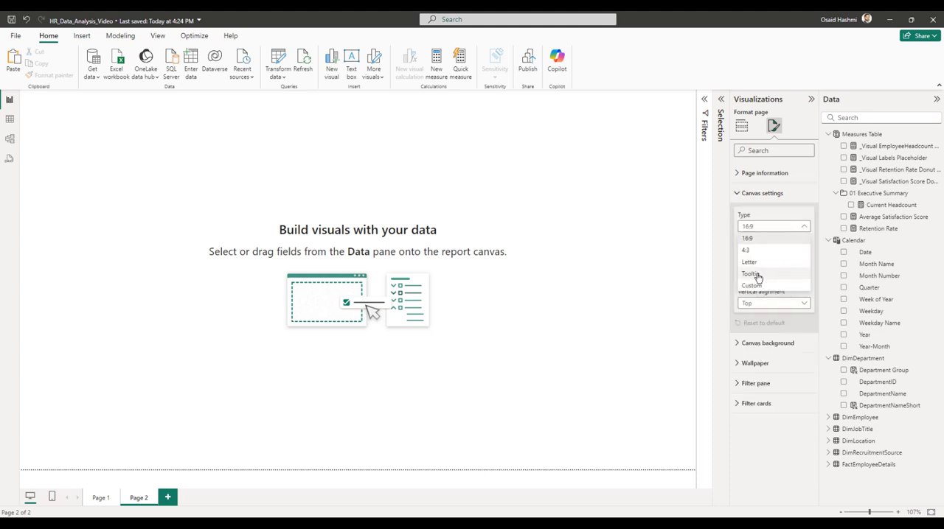
click(752, 272)
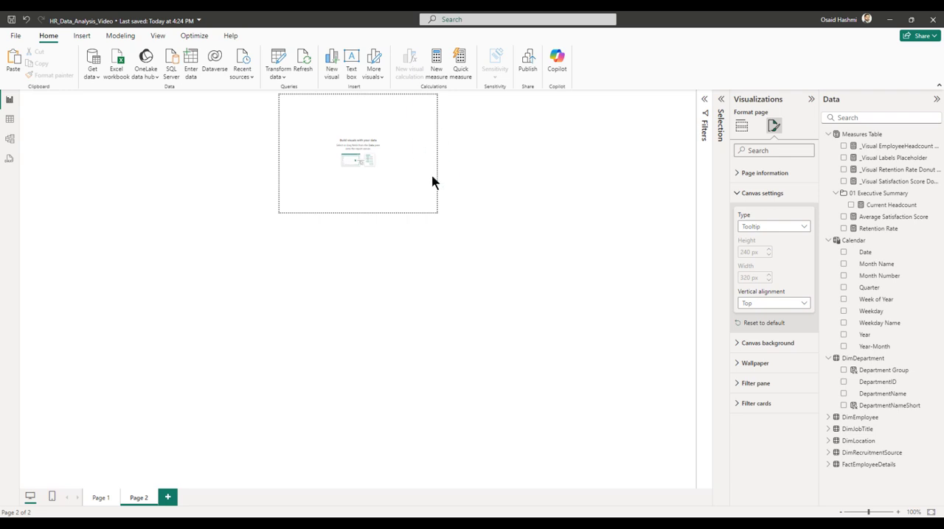
Paste the bar chart in the lower part of the tooltip page and remove the placeholder measure from its X-axis.
key(ctrl+v)
drag(395, 162, 385, 161)
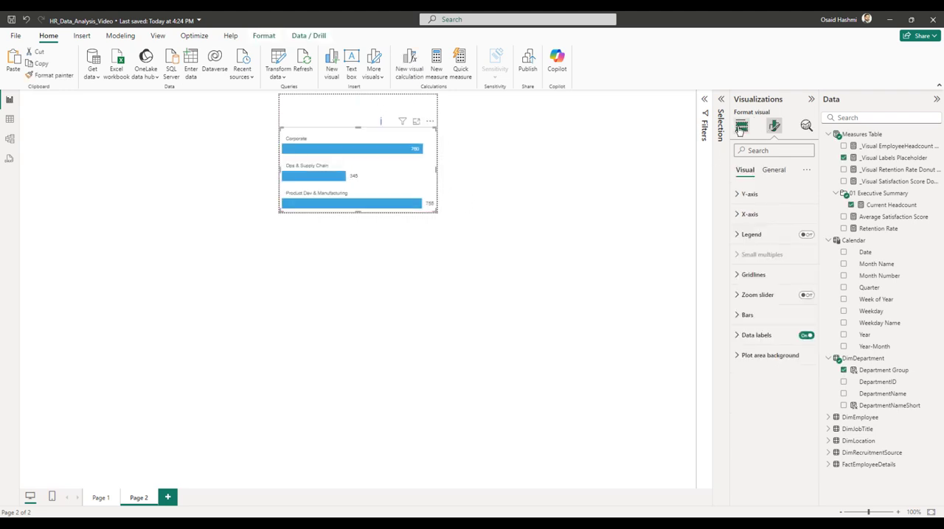
click(741, 126)
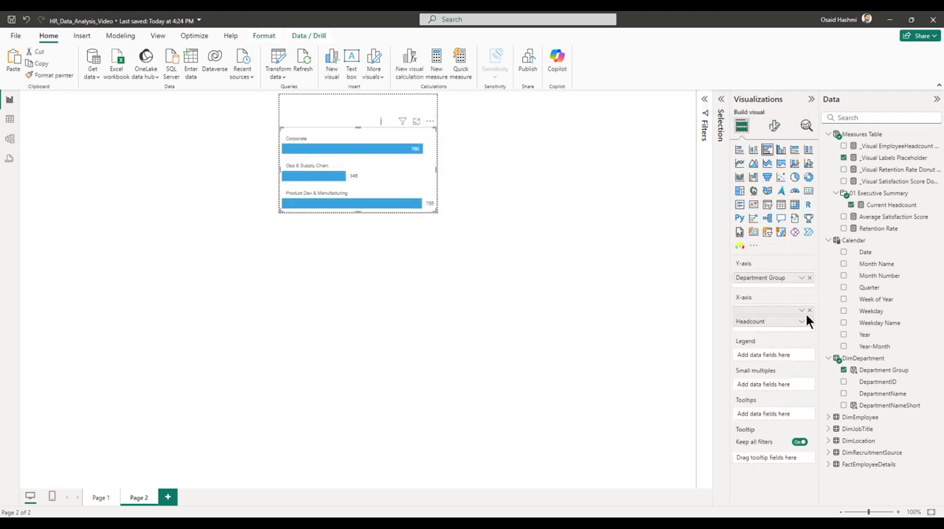
click(809, 311)
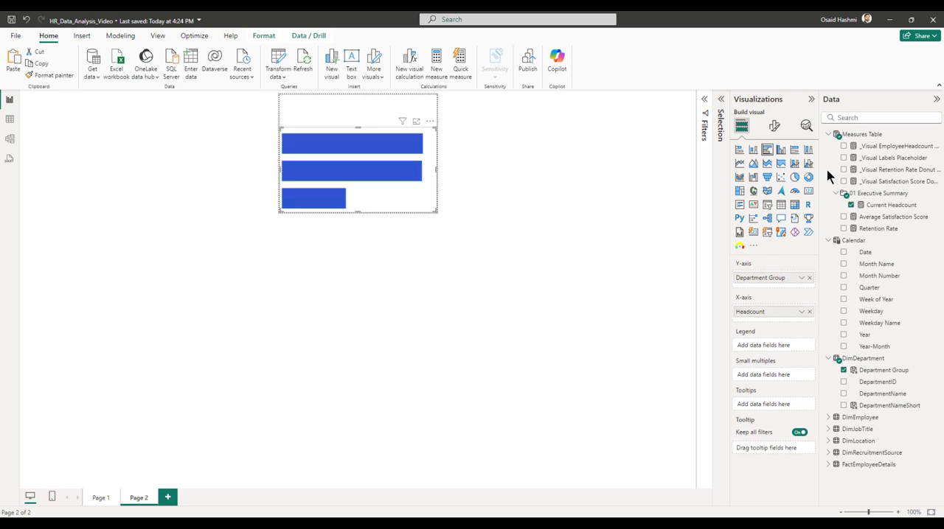
Set the tooltip chart's bar colour to light blue for all categories.
click(775, 126)
click(751, 315)
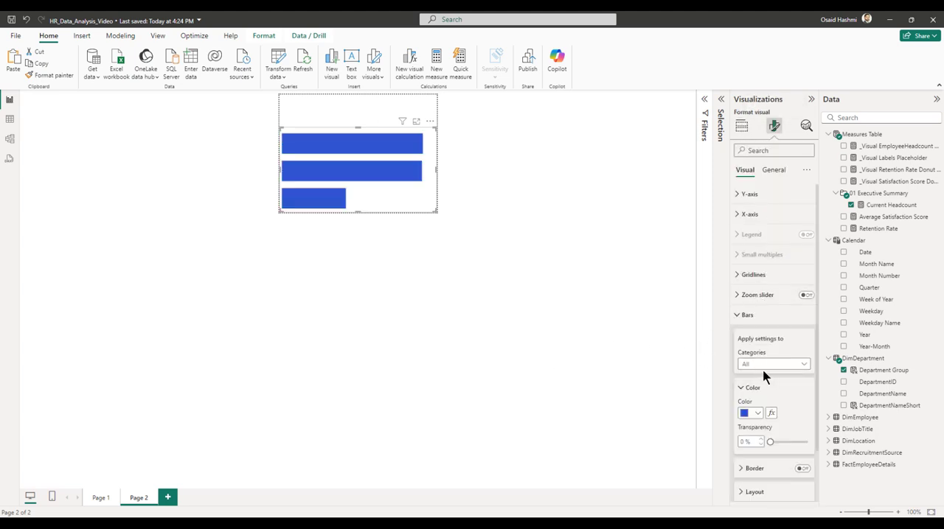
click(760, 413)
click(792, 260)
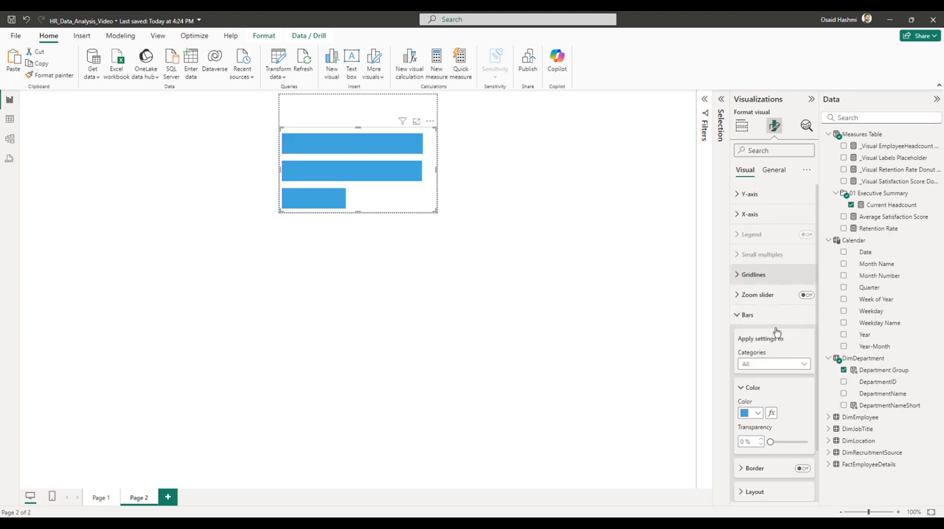
click(744, 314)
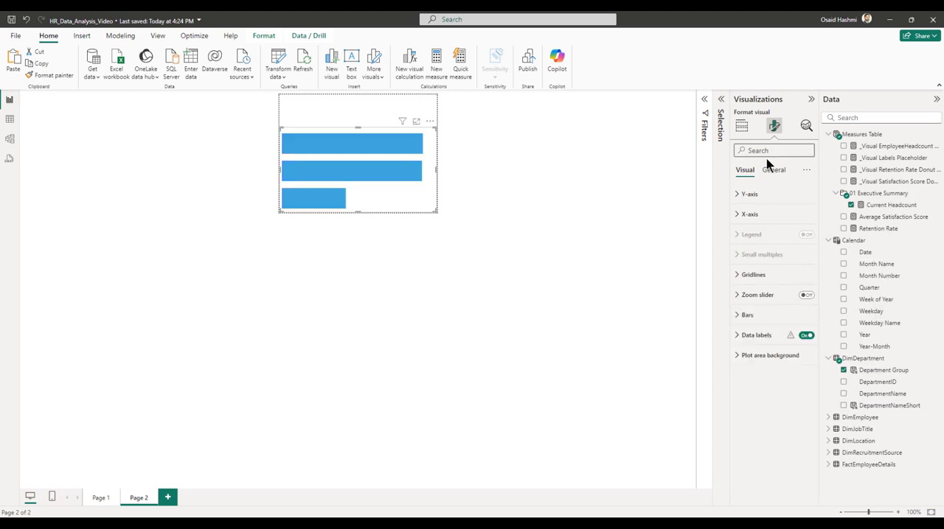
Replace Department Group with DepartmentNameShort as the tooltip chart's category field.
click(741, 128)
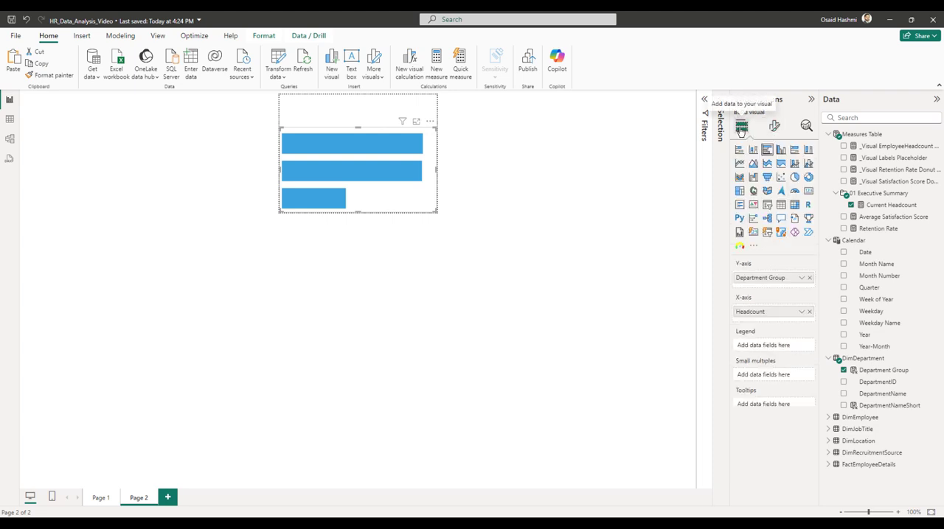
click(809, 278)
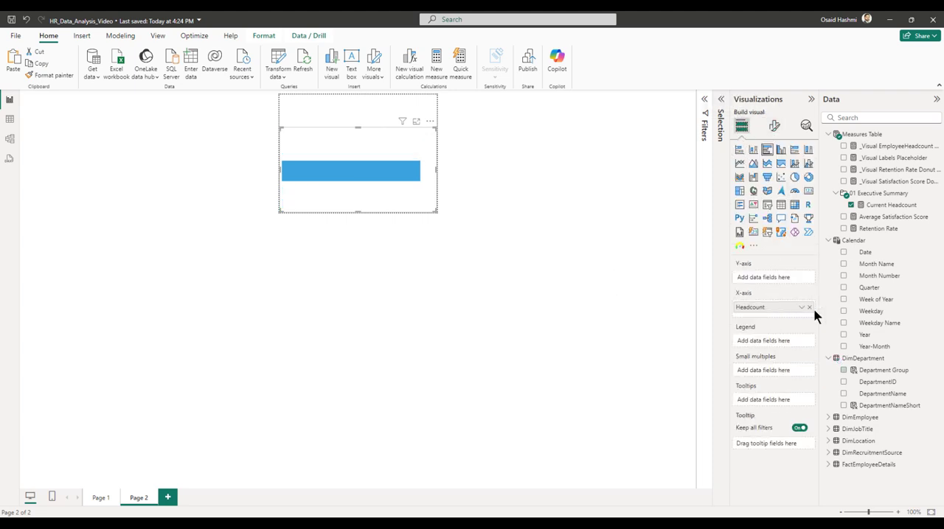
click(844, 405)
Show the department names on the tooltip chart's Y-axis and turn on the value in its data labels.
click(774, 127)
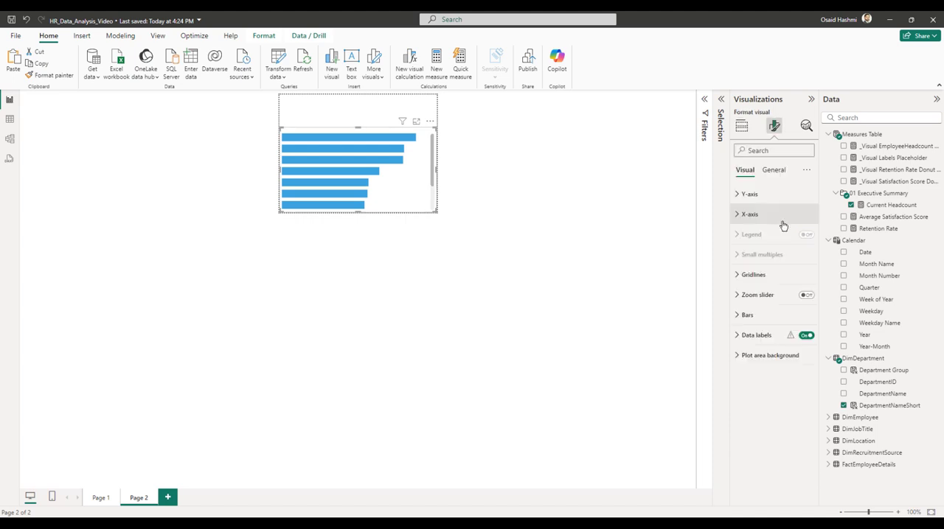
click(746, 197)
click(801, 218)
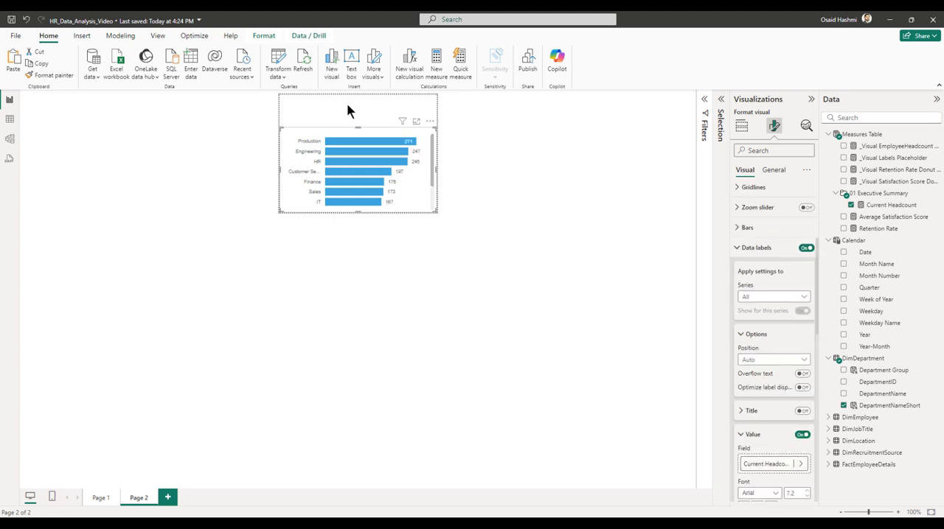
Add a centred text box reading "Headcount" in Arial size 14 above the tooltip page's bar chart.
click(348, 111)
click(350, 59)
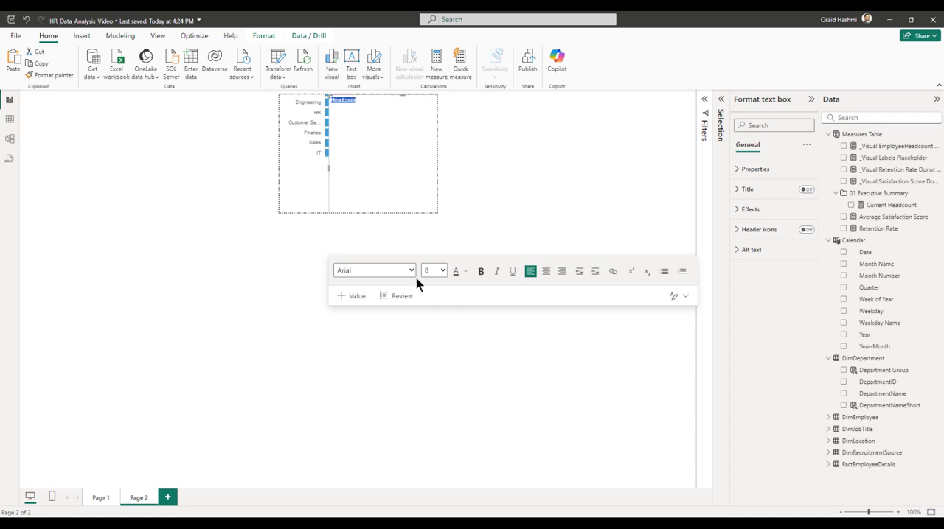
click(443, 271)
click(428, 96)
click(362, 111)
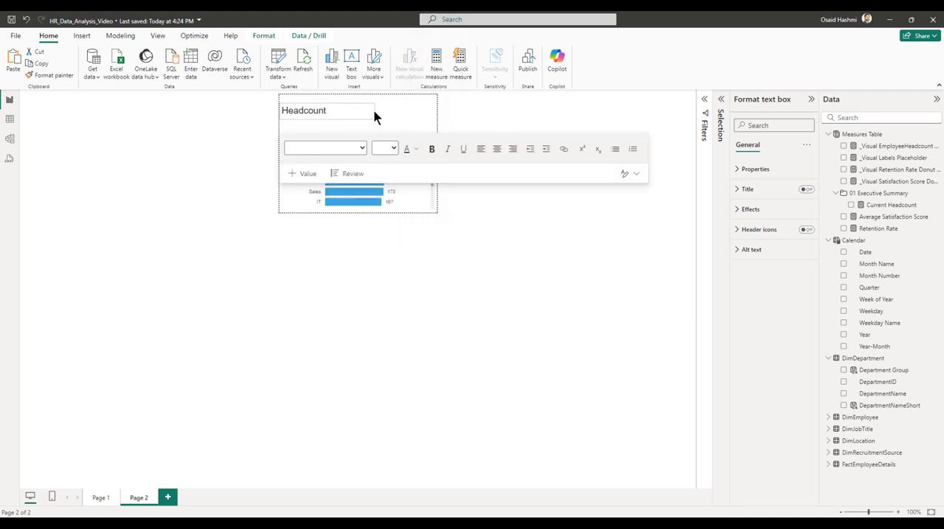
click(496, 149)
drag(349, 111, 334, 110)
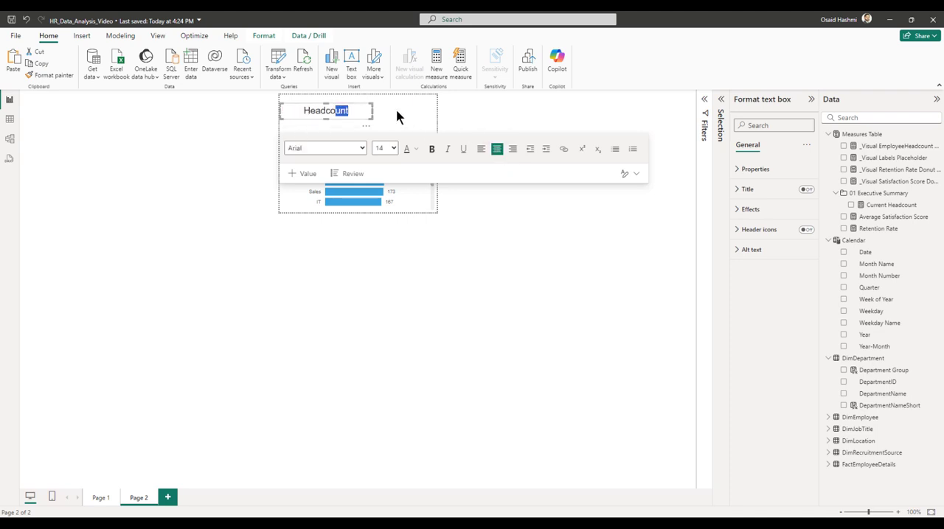
click(370, 131)
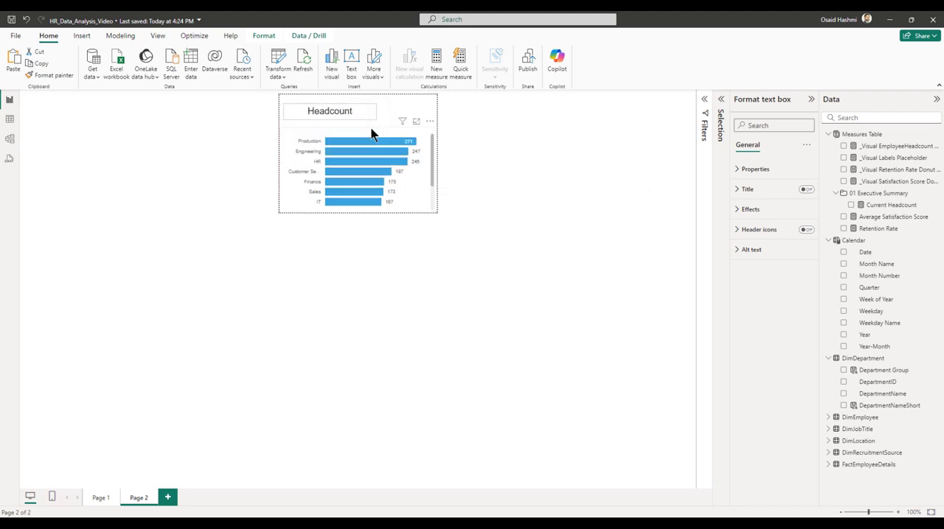
Add a card showing Current Headcount beside the Headcount heading and turn off its category label.
click(581, 133)
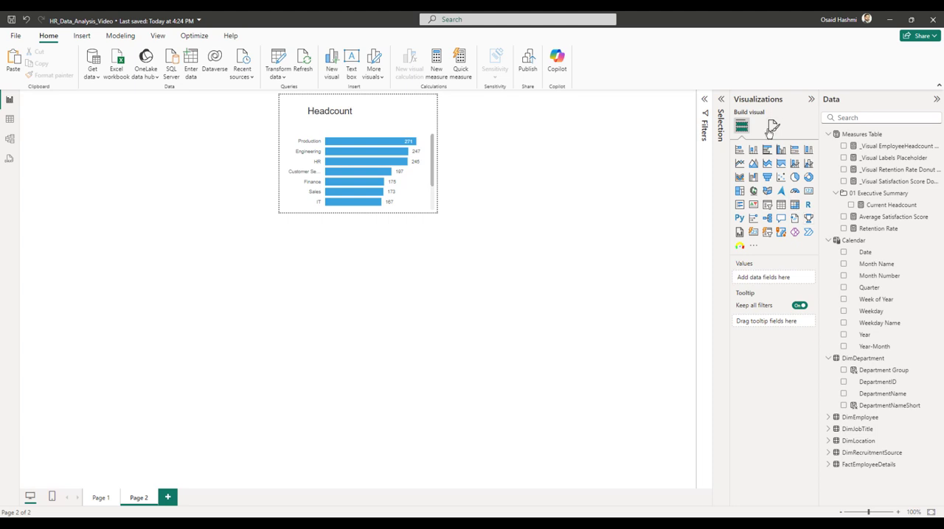
click(808, 191)
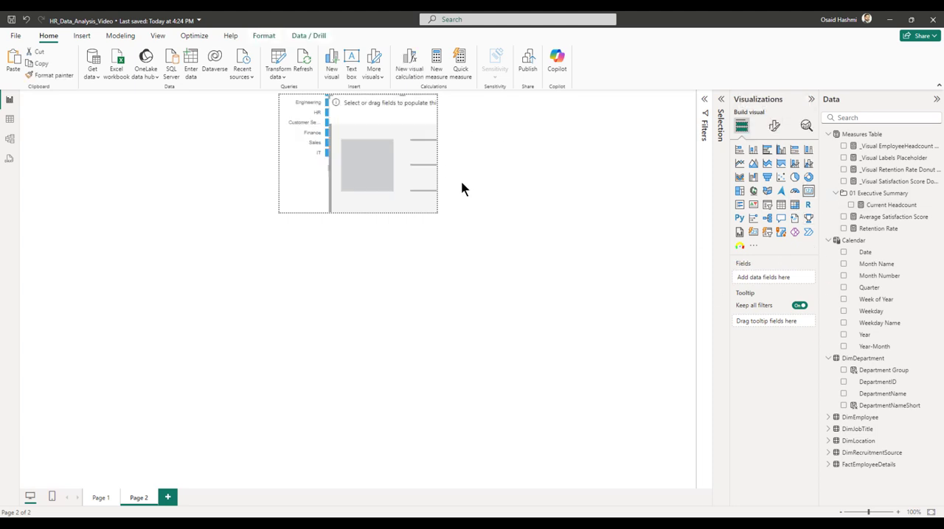
click(851, 205)
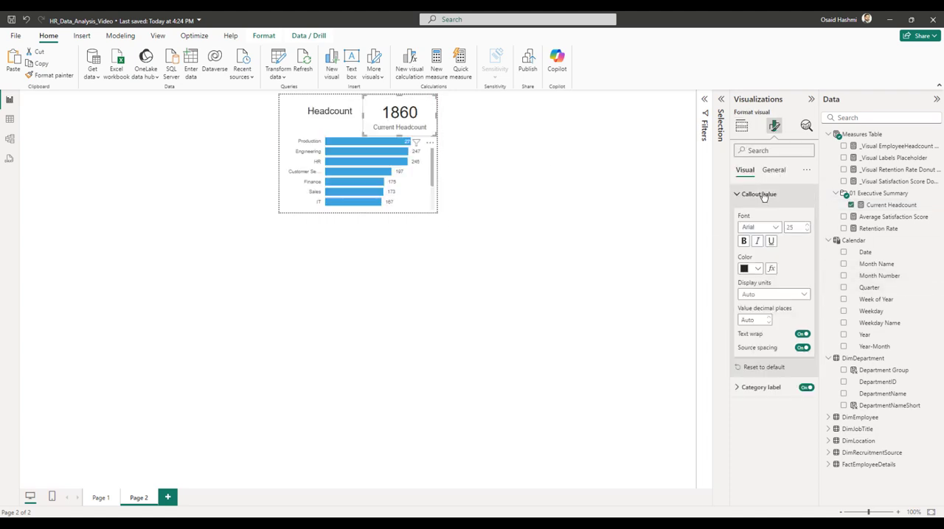
click(774, 194)
click(808, 216)
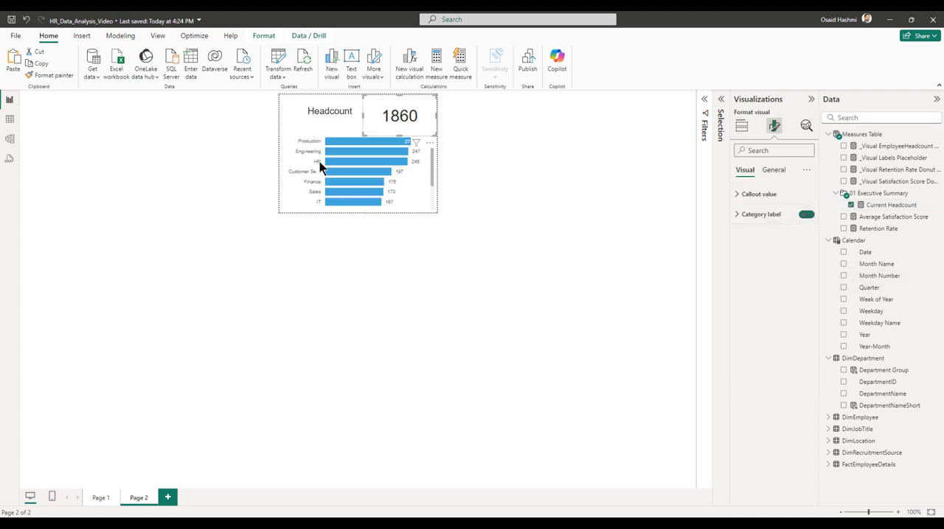
click(656, 322)
Set the department group chart's tooltip on Page 1 to the report page Page 2 and preview it on the bars.
click(100, 497)
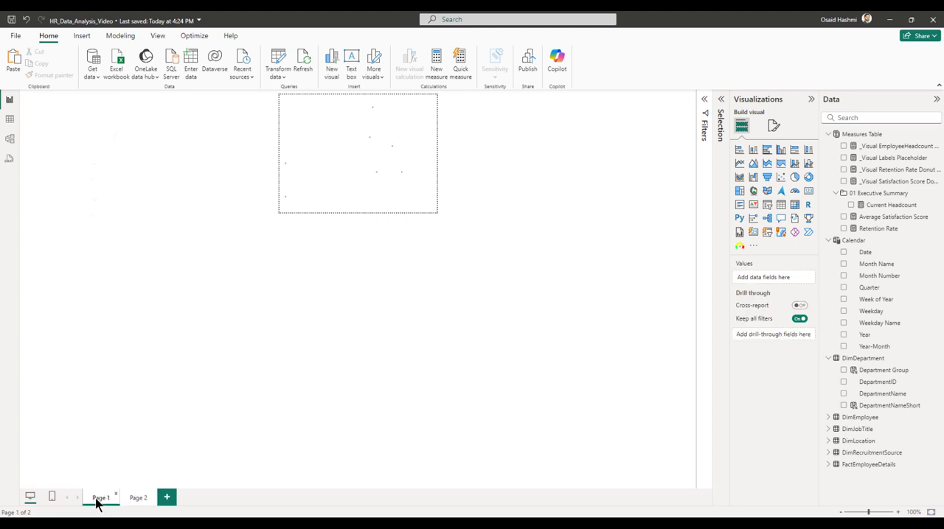
click(188, 249)
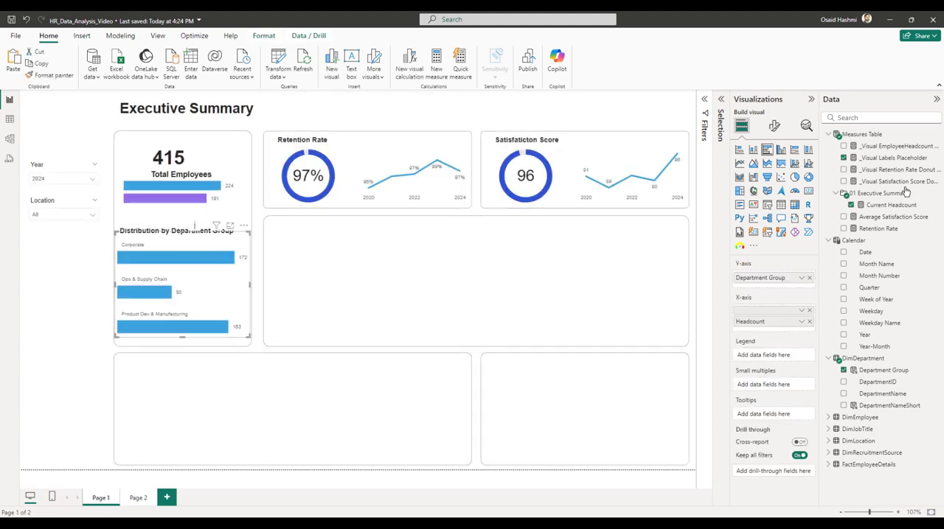
click(774, 132)
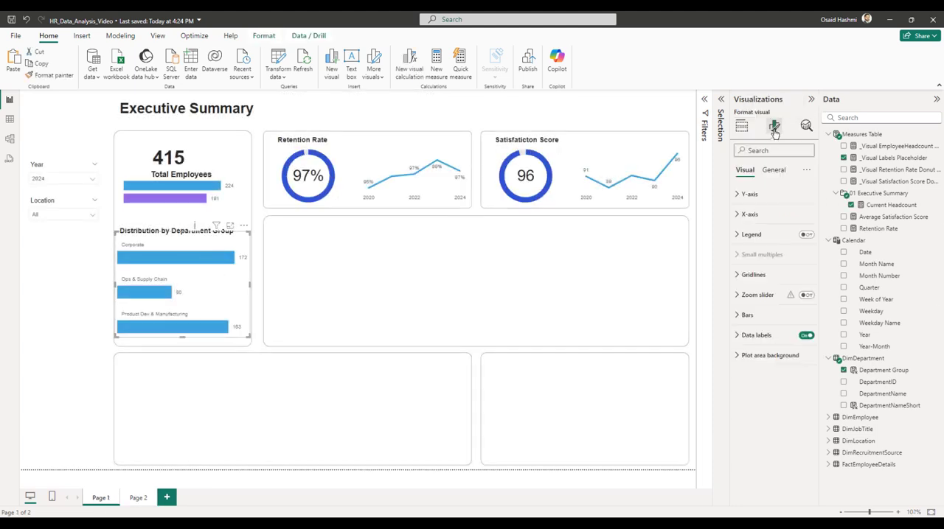
click(773, 170)
click(767, 296)
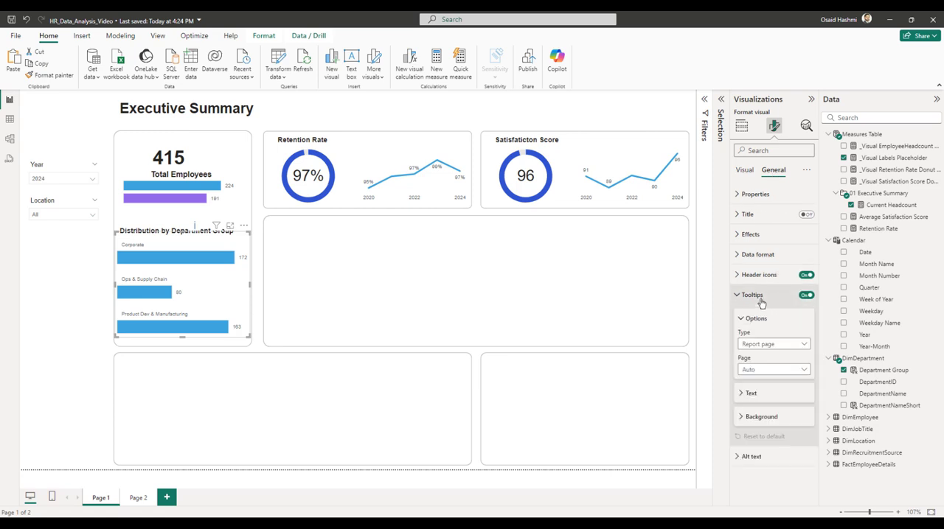
click(763, 350)
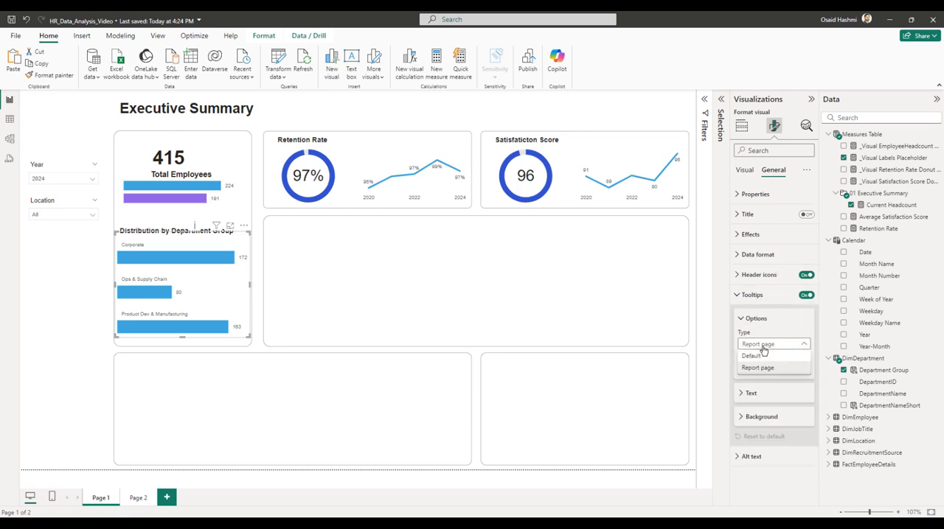
click(763, 369)
click(763, 372)
click(760, 396)
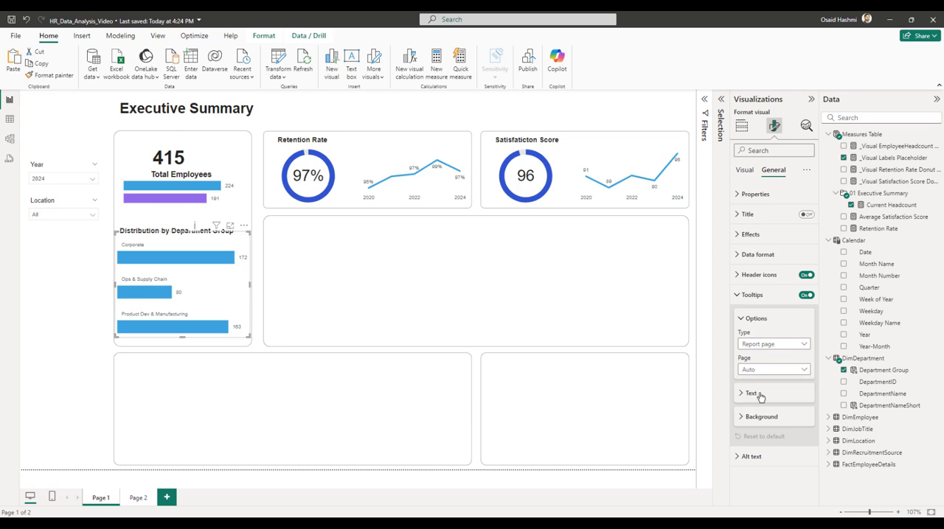
mouse_move(189, 267)
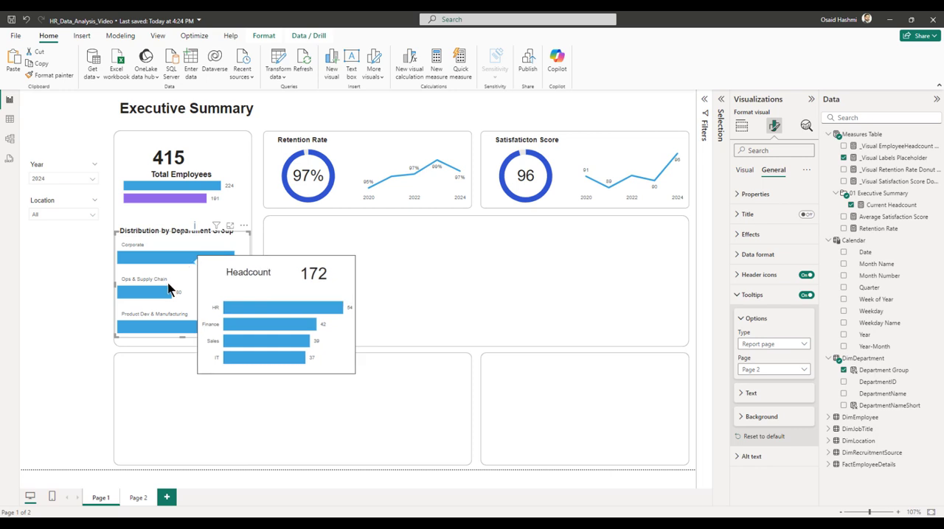
mouse_move(165, 290)
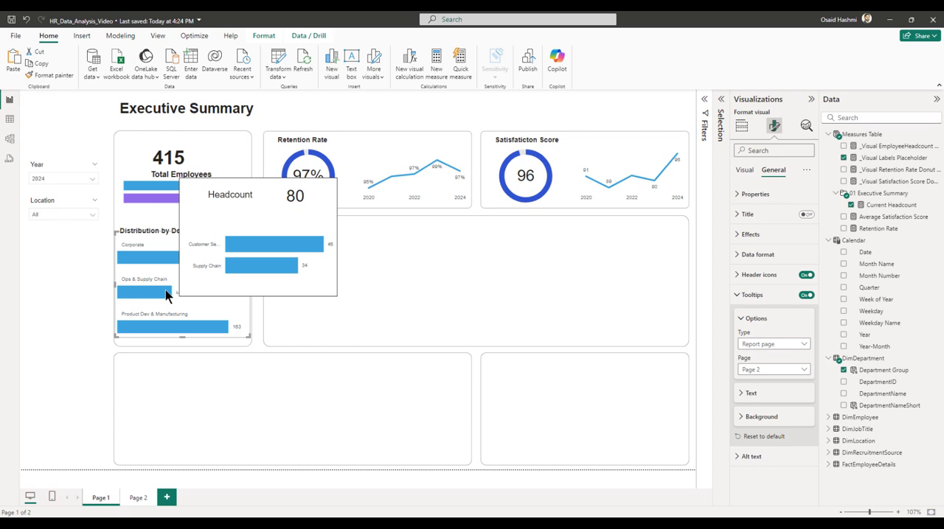
Set the maximum width of the tooltip chart's Y-axis values to 34 % and preview the tooltip on Page 1.
click(138, 497)
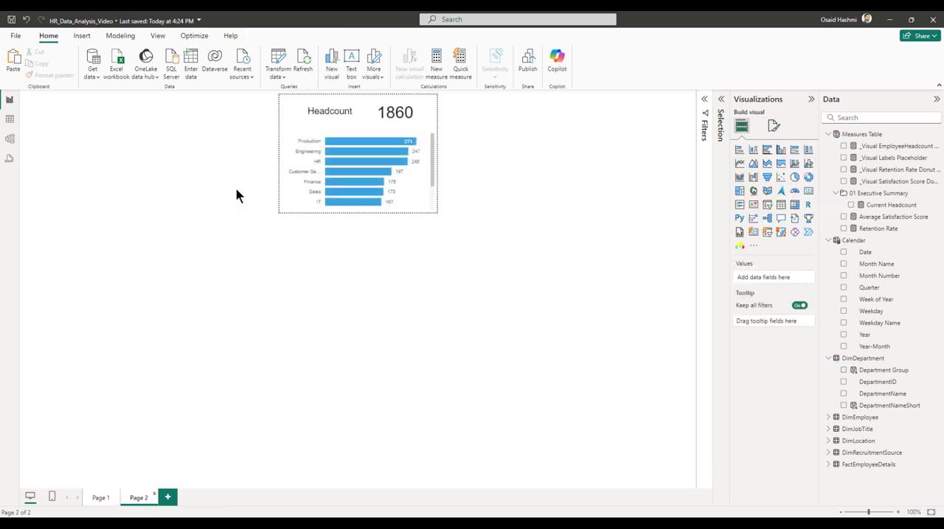
click(407, 194)
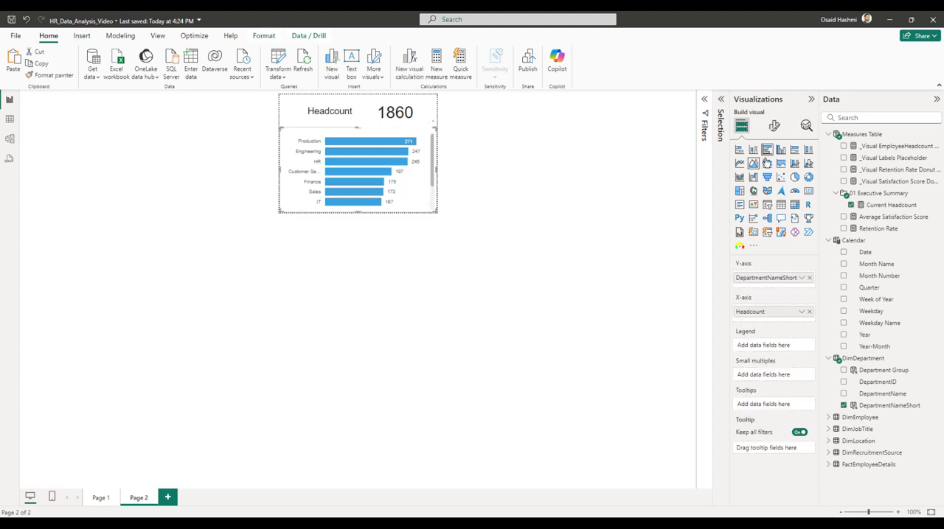
click(774, 126)
click(746, 194)
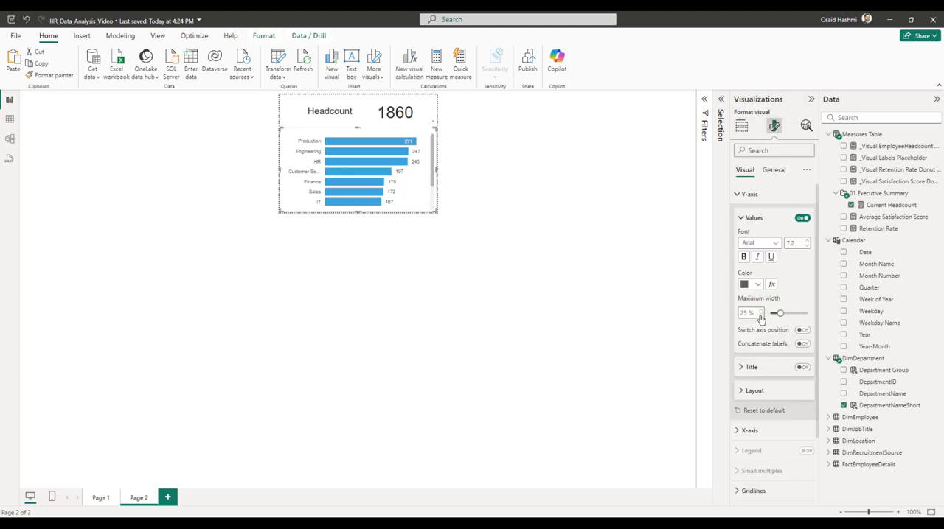
text(30)
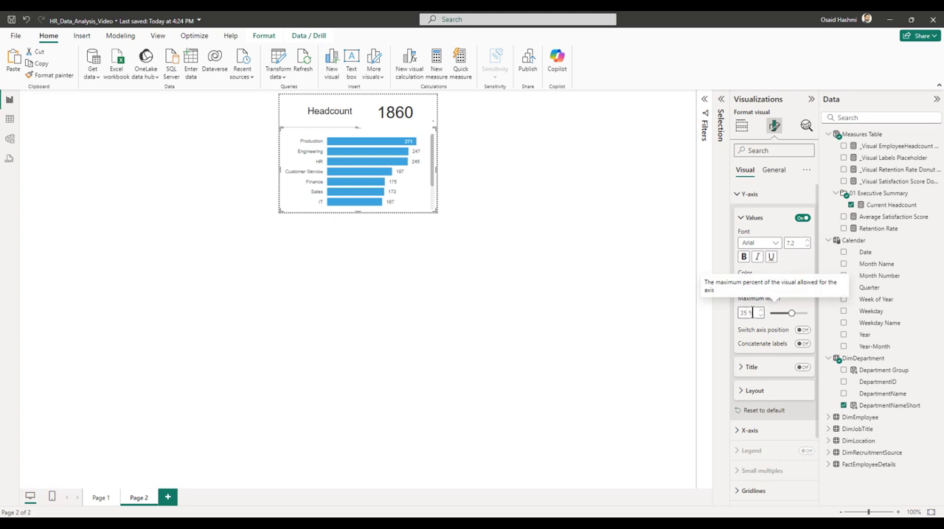
scroll(418, 174, down, 2)
click(101, 498)
mouse_move(161, 329)
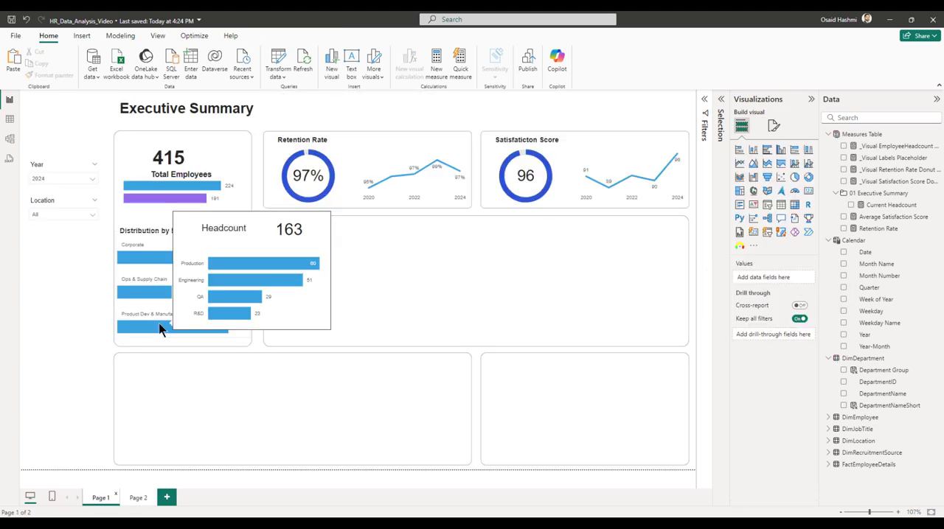
Turn on the Y-axis title of the Page 2 bar chart and rename its DepartmentNameShort field to "Department".
click(138, 499)
click(324, 177)
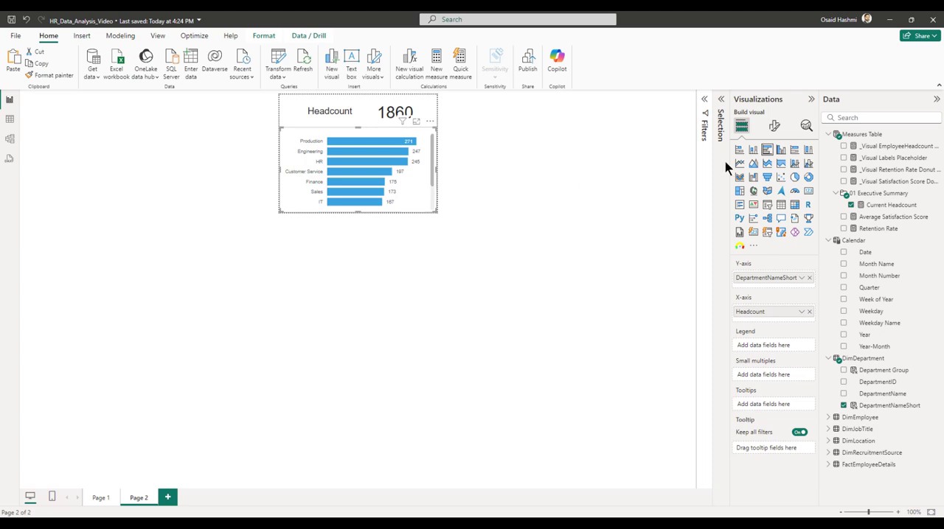
click(774, 127)
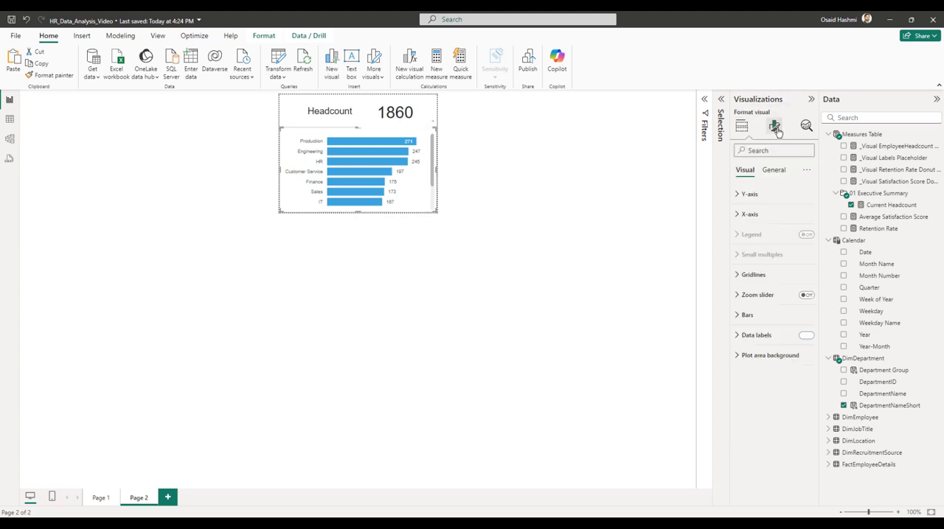
click(738, 195)
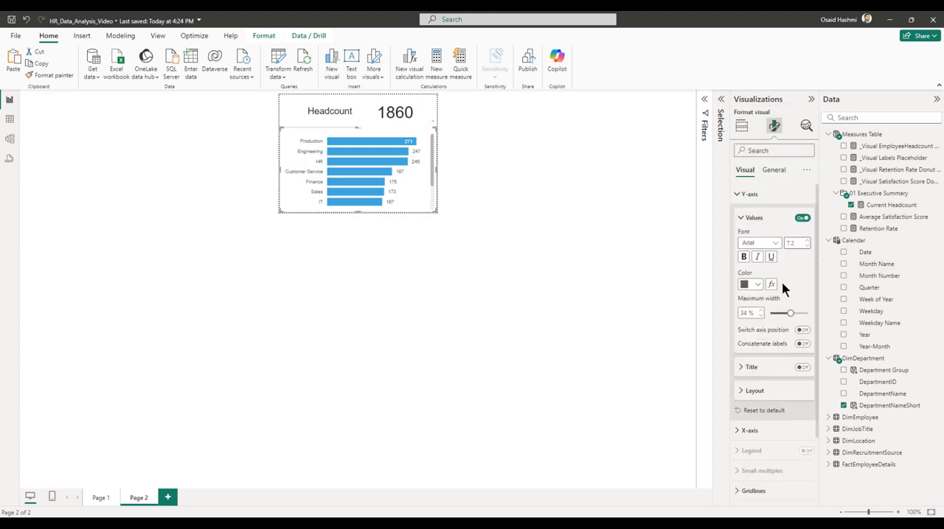
click(801, 367)
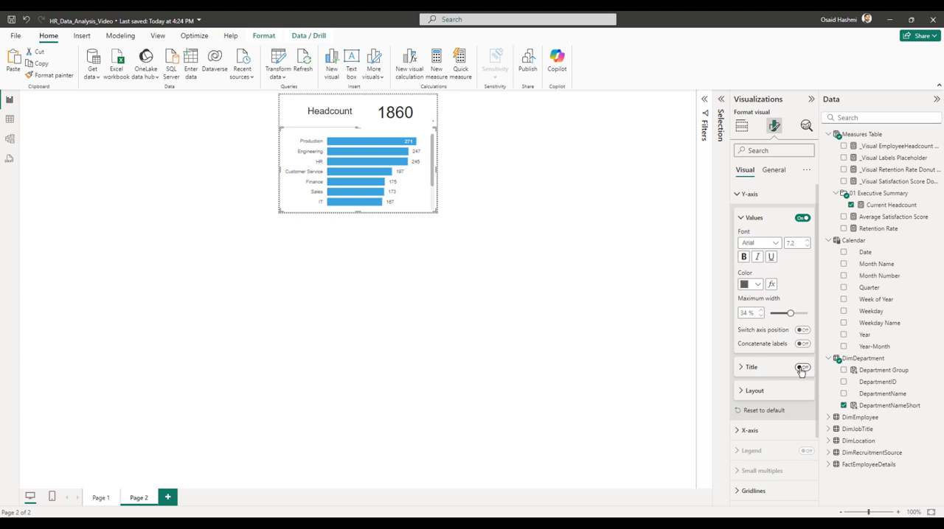
click(741, 125)
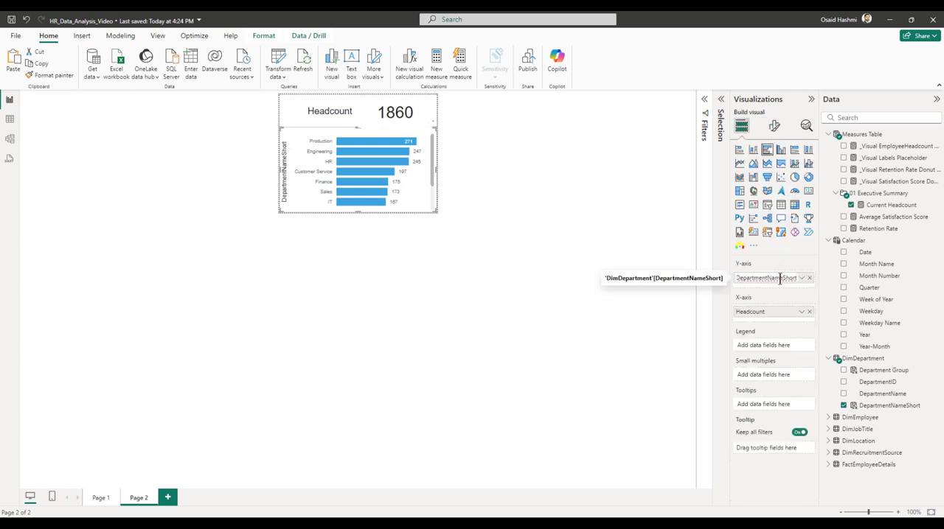
double_click(780, 278)
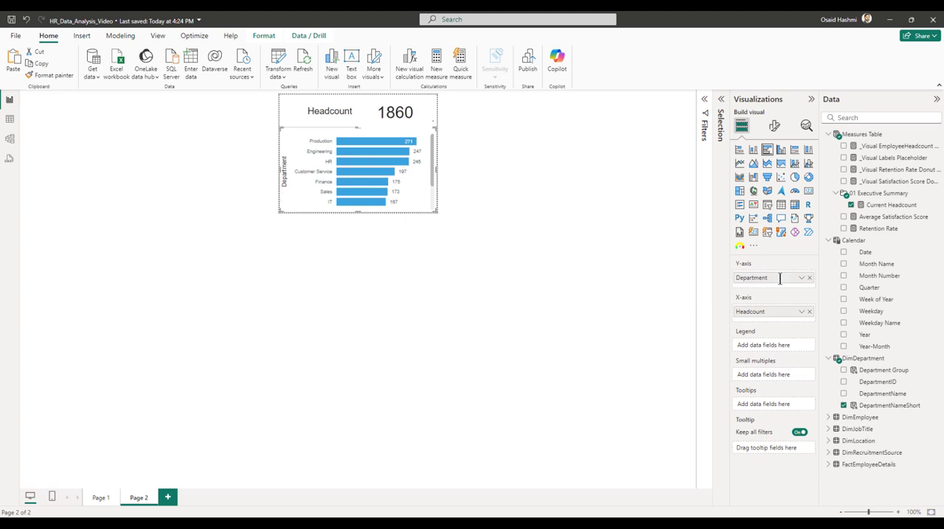
key(Return)
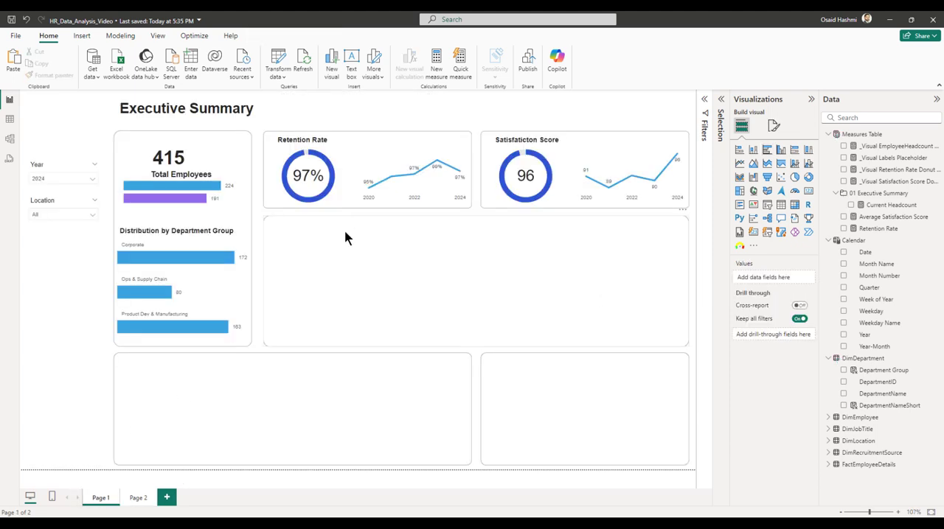
Duplicate the Retention Rate heading on Page 1 and place the copy at the top of the empty panel below it.
click(384, 147)
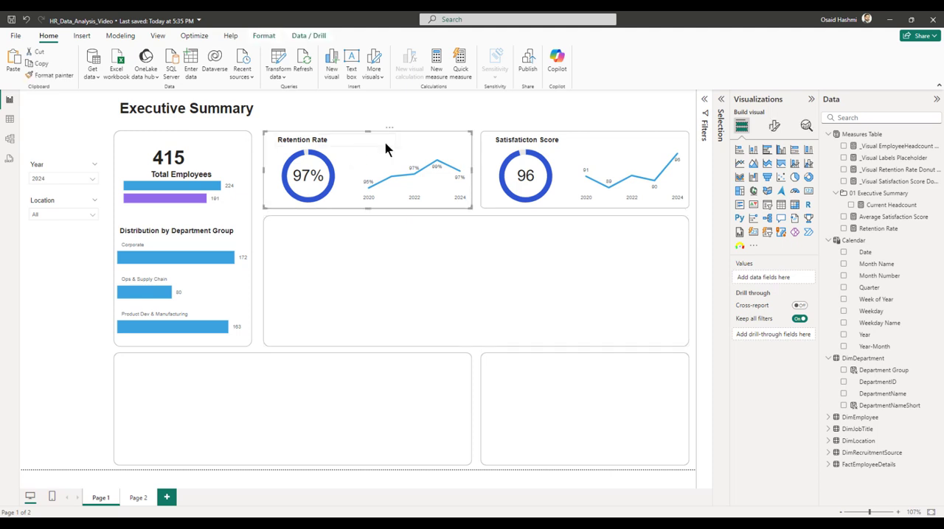
click(342, 144)
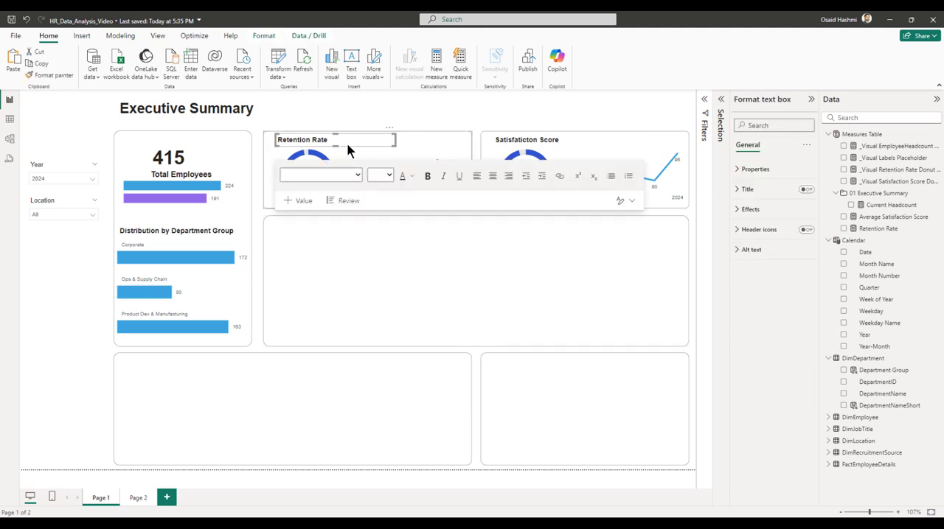
key(ctrl+v)
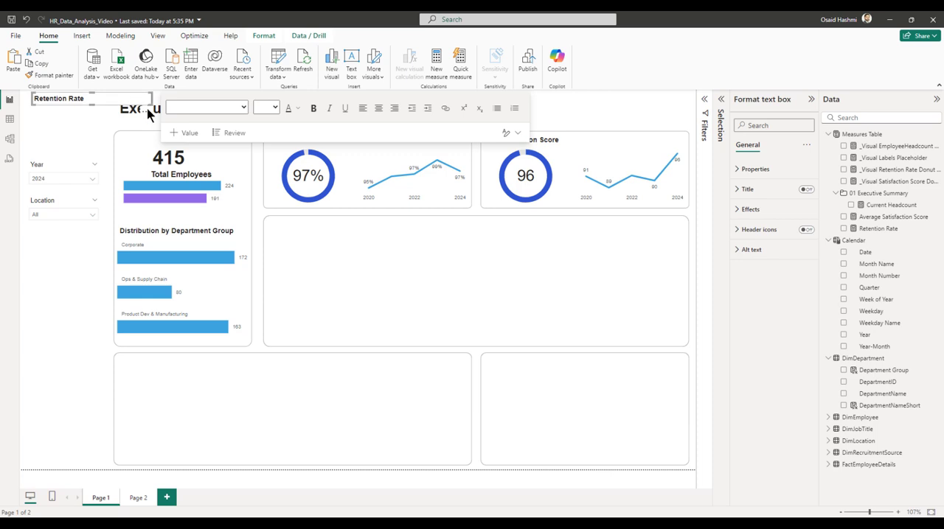
drag(148, 118, 385, 240)
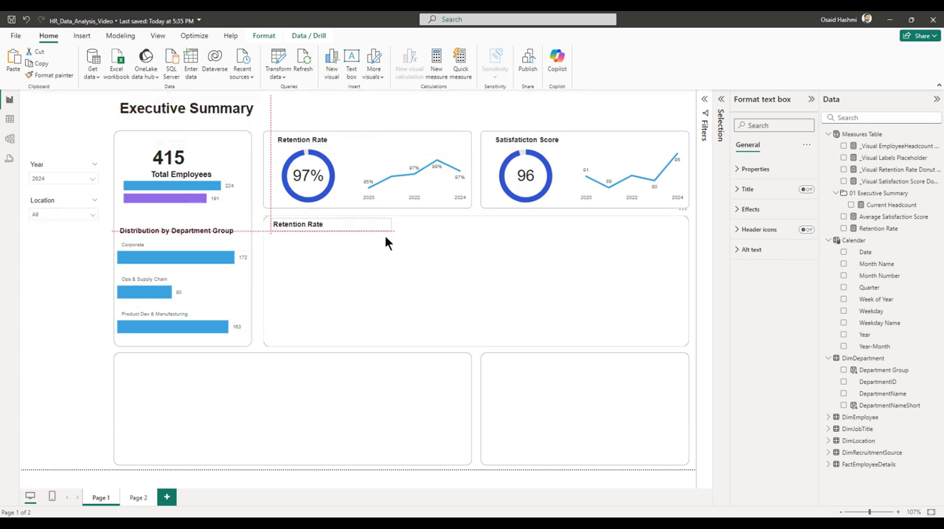
Widen the copied heading and change its text to "Average Salary by Department".
click(315, 225)
double_click(314, 225)
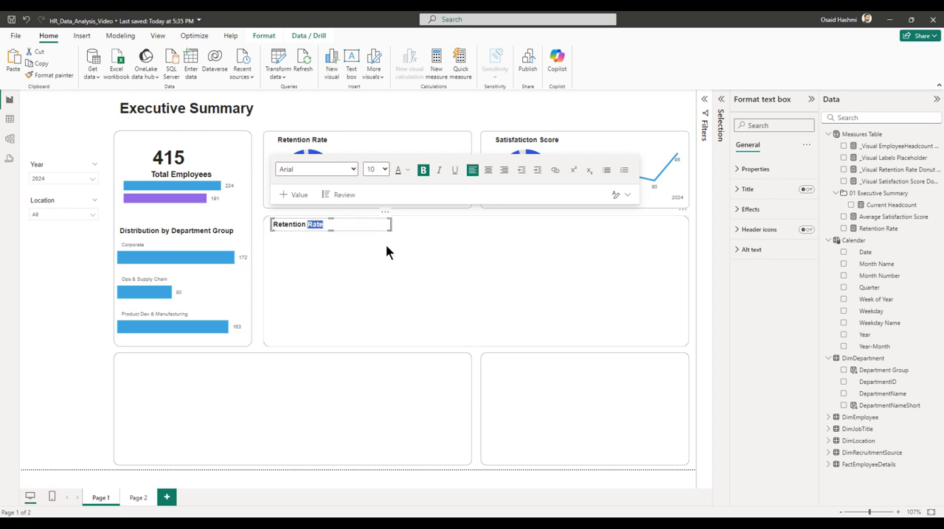
drag(390, 225, 460, 224)
click(355, 222)
key(ctrl+a)
text(Av)
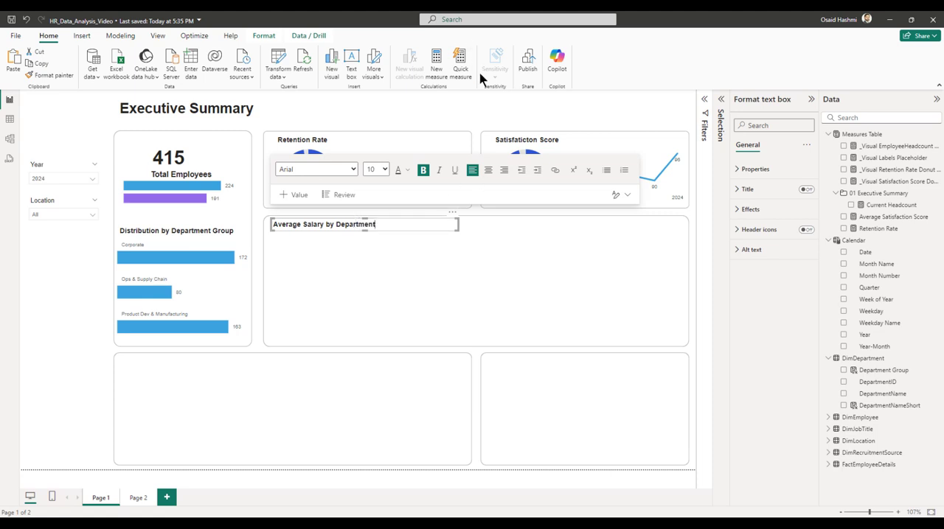
Add a clustered bar chart and fit it under the Average Salary by Department heading, matching the heading's width.
click(476, 118)
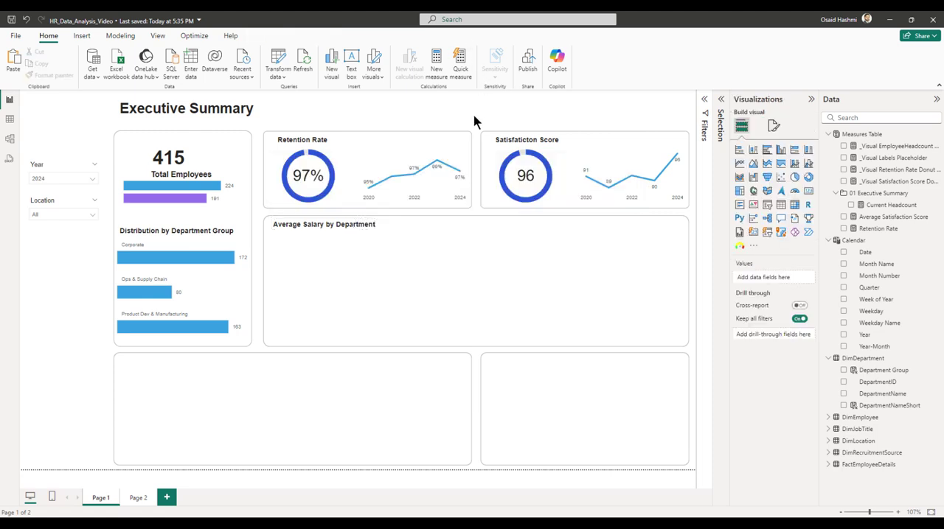
click(767, 150)
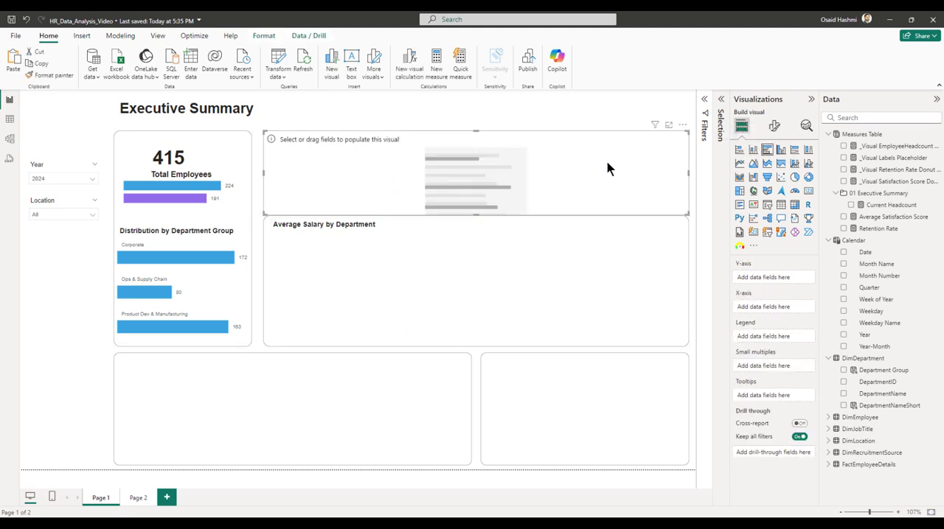
drag(609, 169, 384, 286)
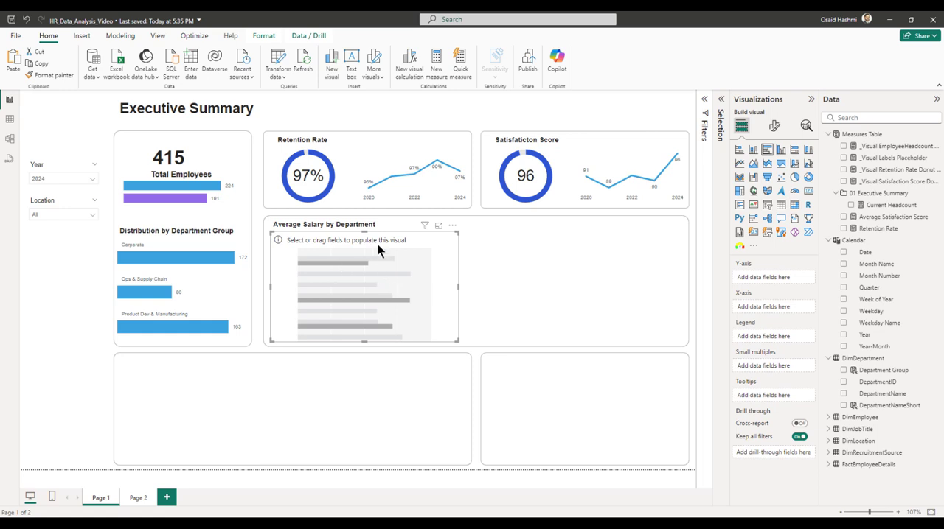
Create a new measure in the Measures Table named "Average Base Salary".
right_click(869, 134)
click(818, 154)
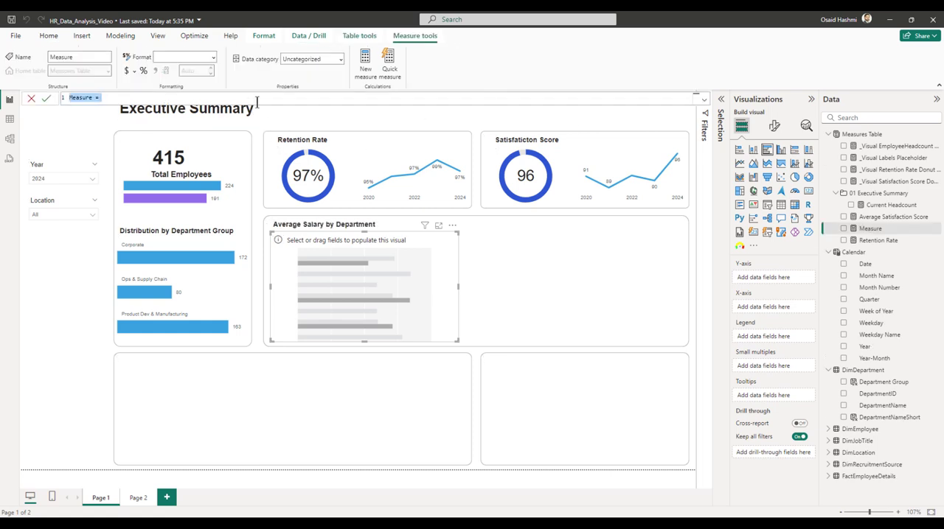
text(Average B)
key(shift+Return)
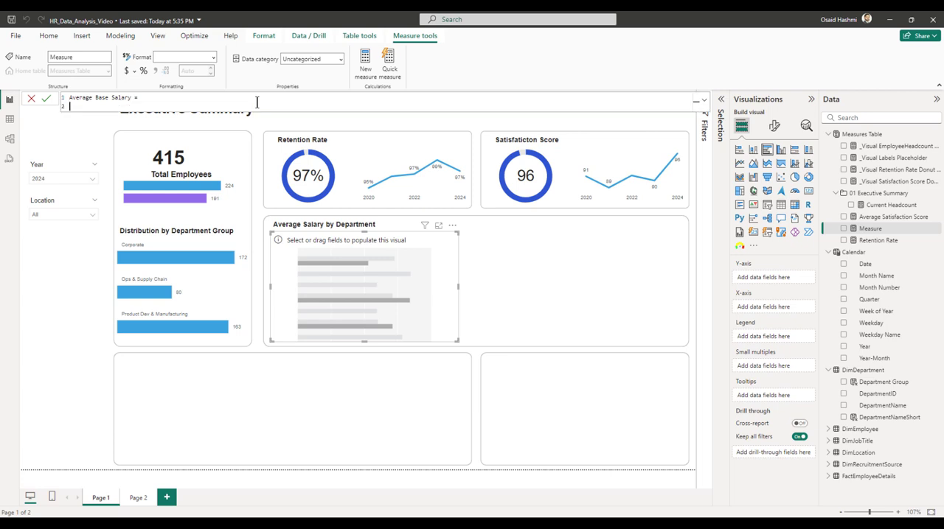
Start the measure's formula with CALCULATE over the AVERAGE of FactEmployeeDetails[BaseSalary].
text(calcu)
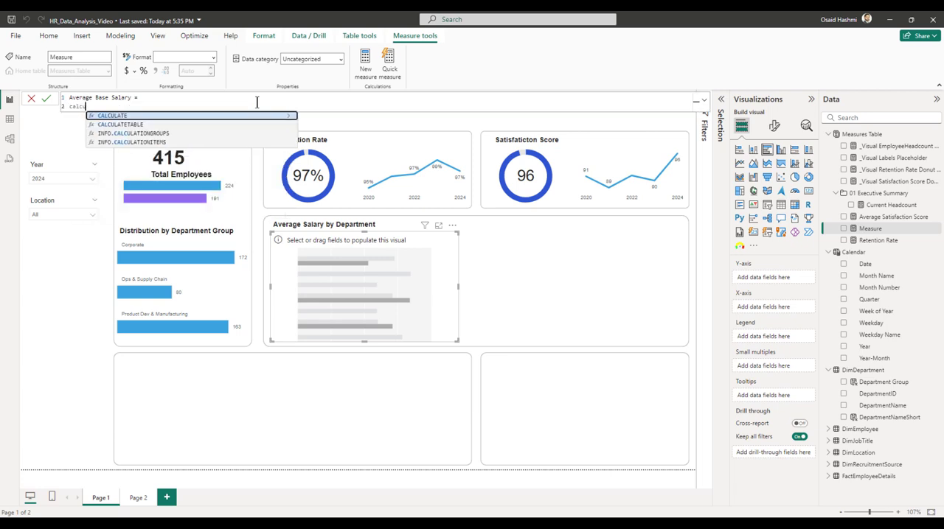
key(Tab)
key(shift+Return)
text(average)
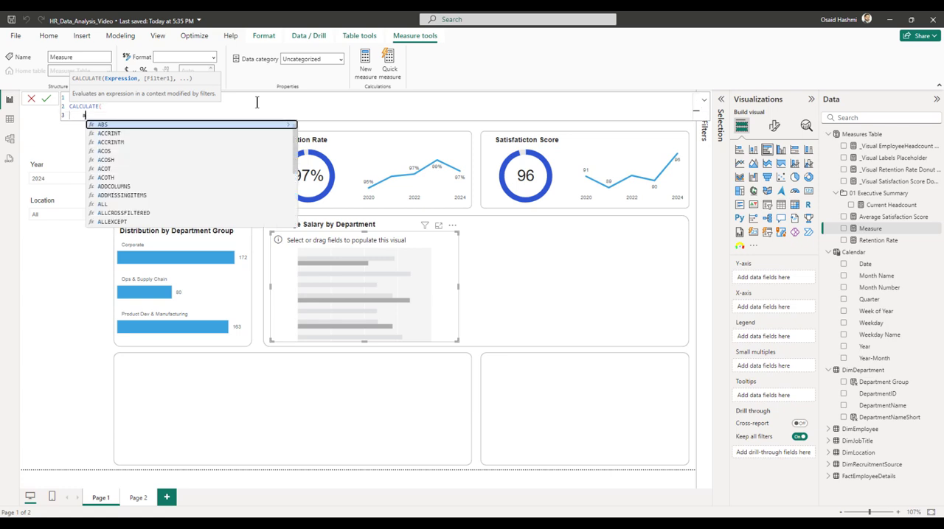
key(Tab)
text(FactEmployeeDetails[BaseSalary])
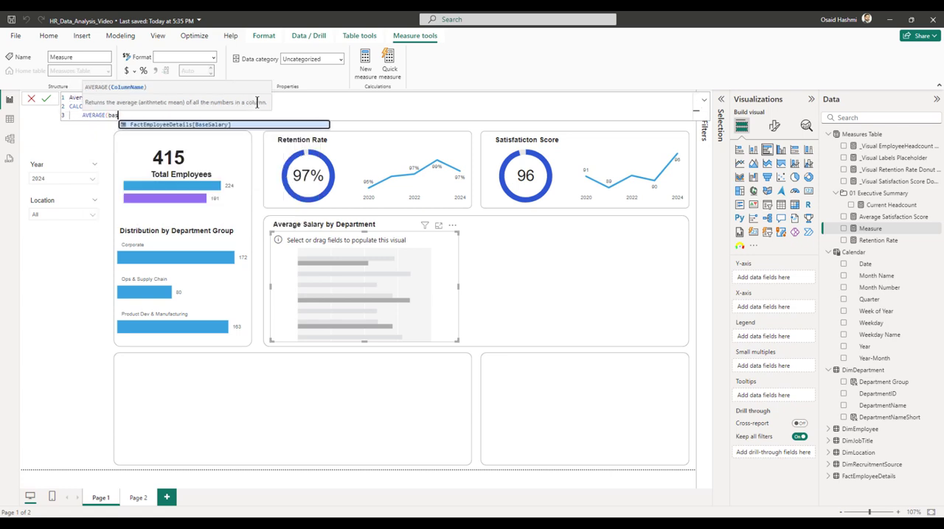
key(Tab)
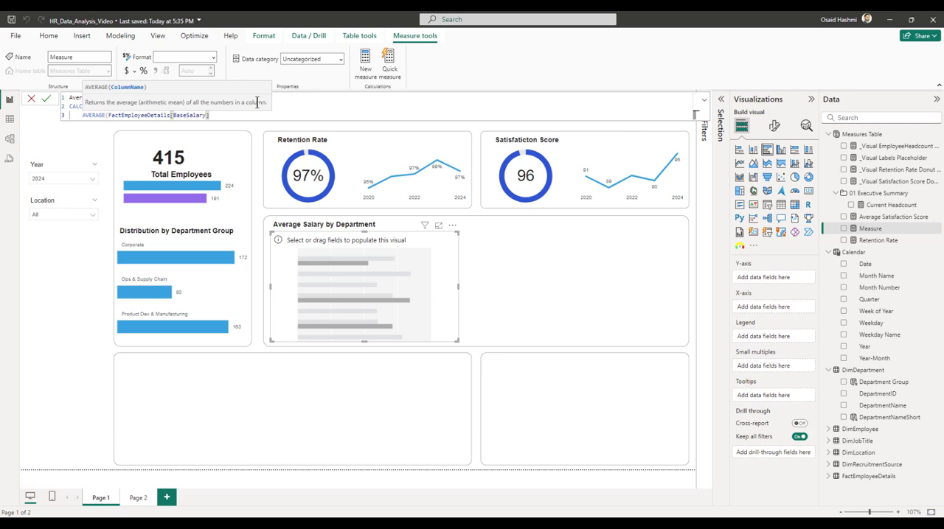
text(),)
key(shift+Return)
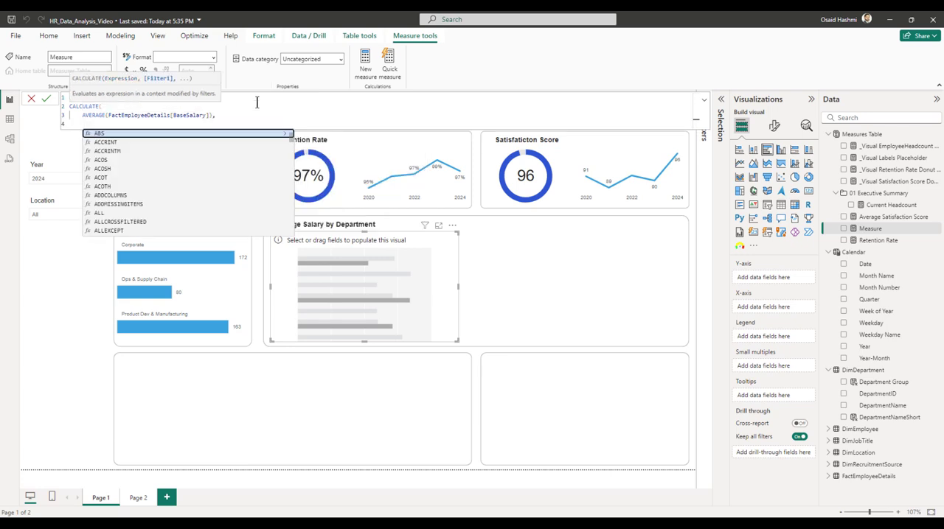
Add an ISBLANK filter on FactEmployeeDetails[TerminationDate], close the CALCULATE expression and commit the measure.
text(isbla)
key(Tab)
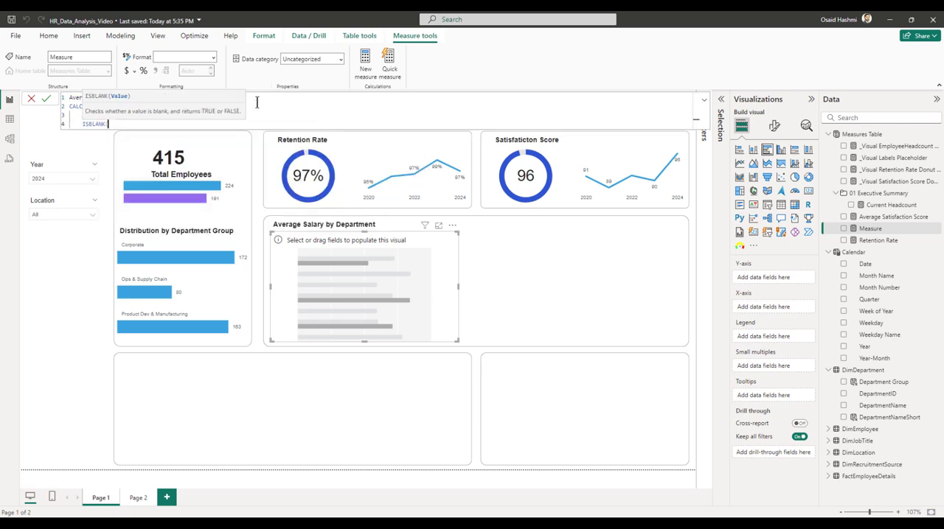
text(termination)
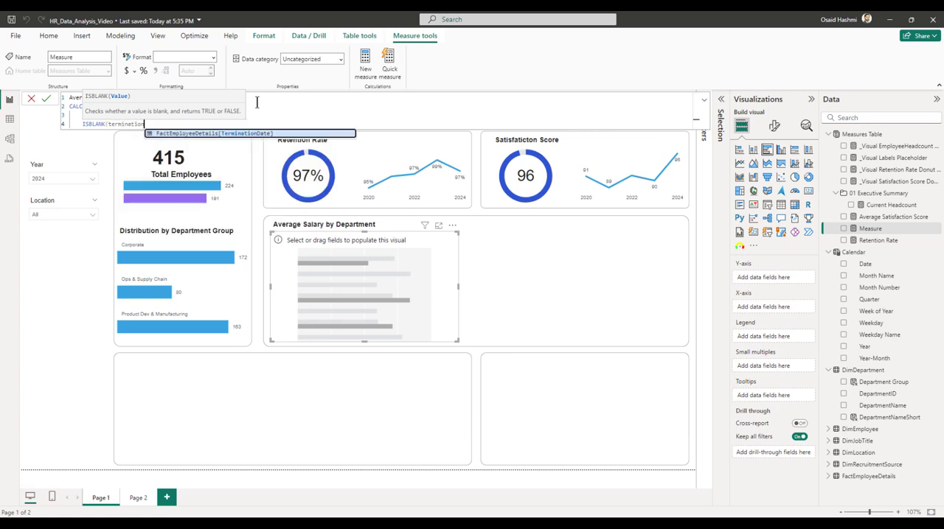
key(Tab)
text())
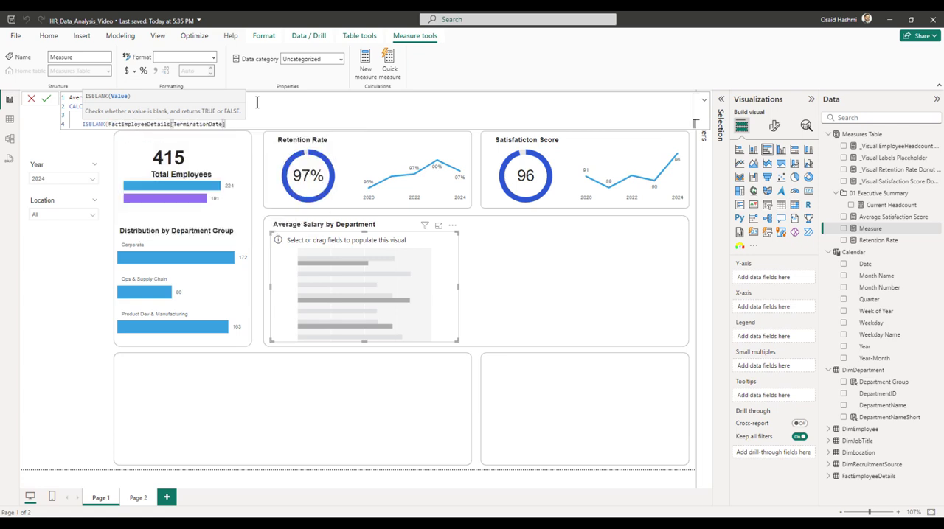
key(shift+Return)
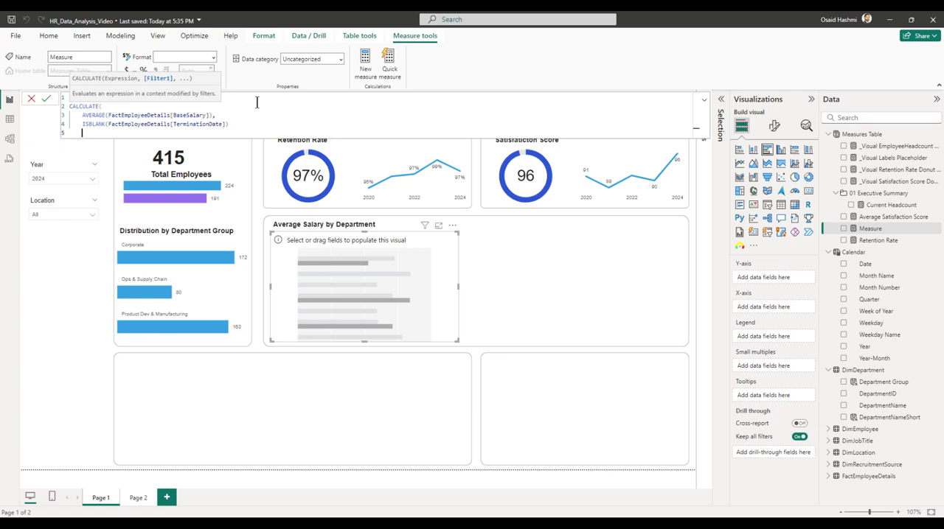
text())
key(Return)
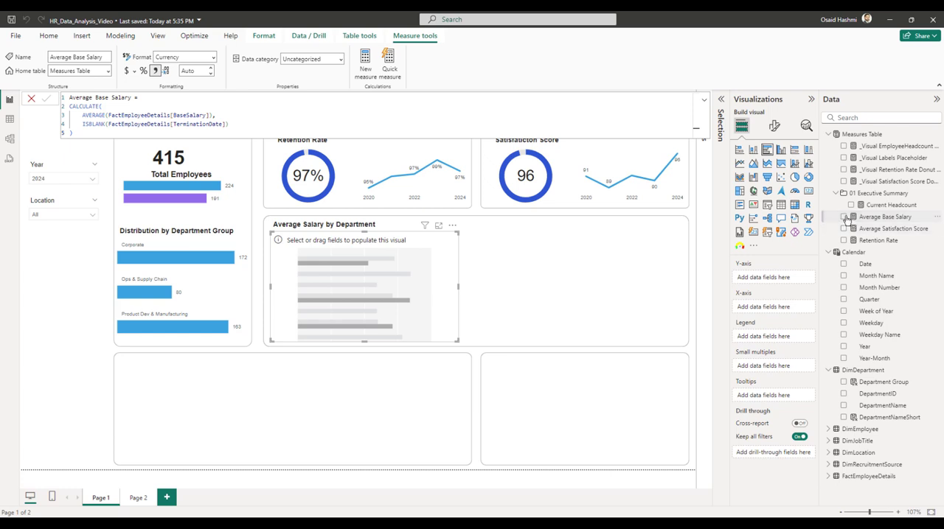
Add Average Base Salary to the bar chart's X-axis and format the measure with 0 decimal places.
click(844, 217)
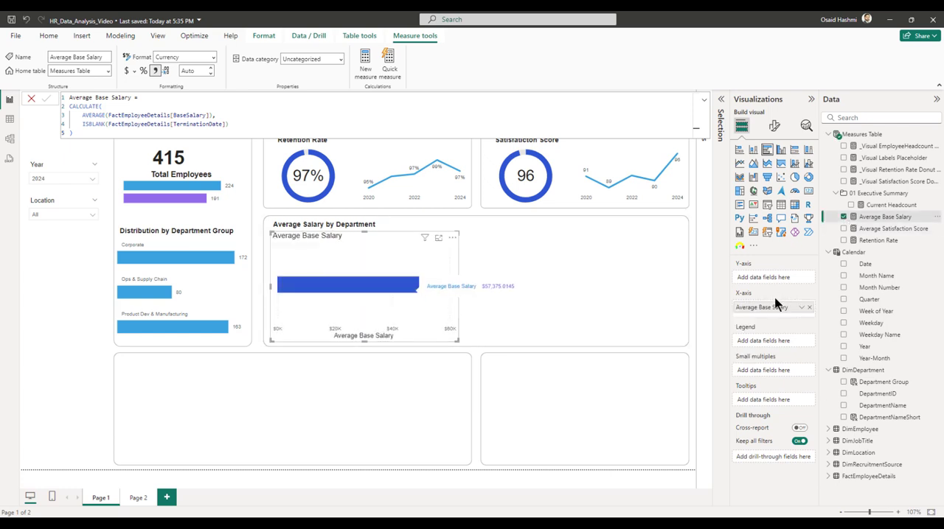
click(192, 72)
text(0)
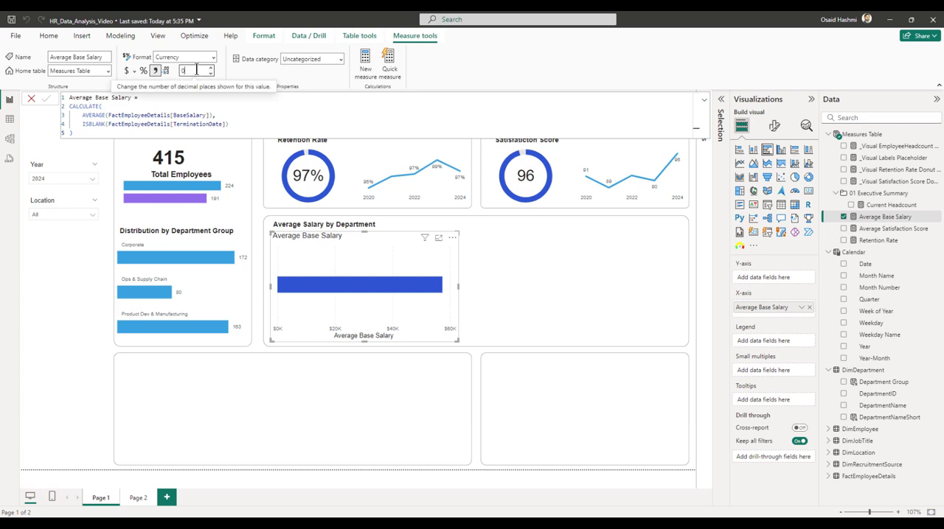
key(BackSpace)
key(Return)
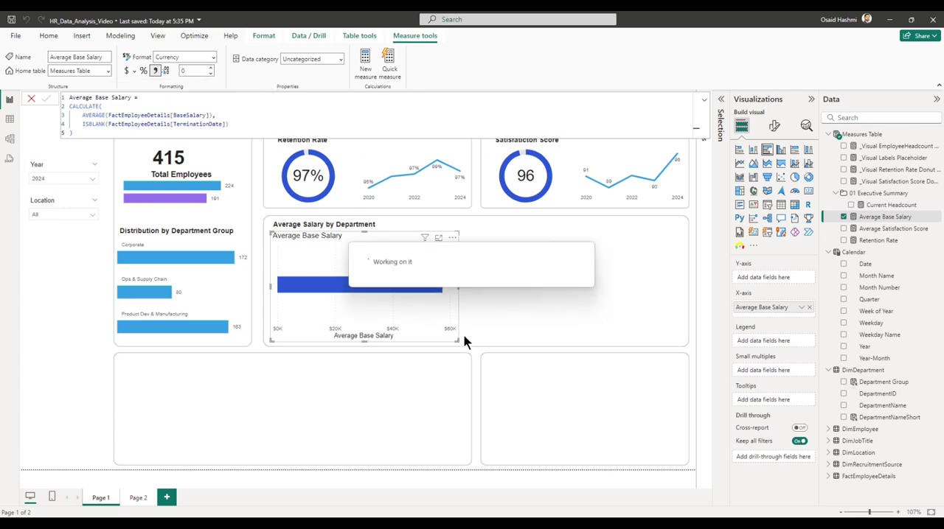
mouse_move(347, 290)
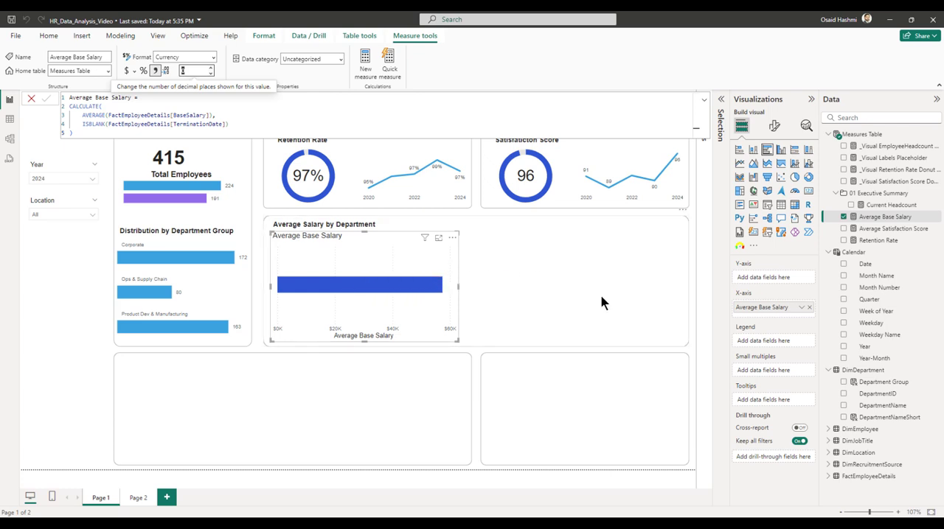
Turn off the built-in title of the average salary bar chart.
click(773, 126)
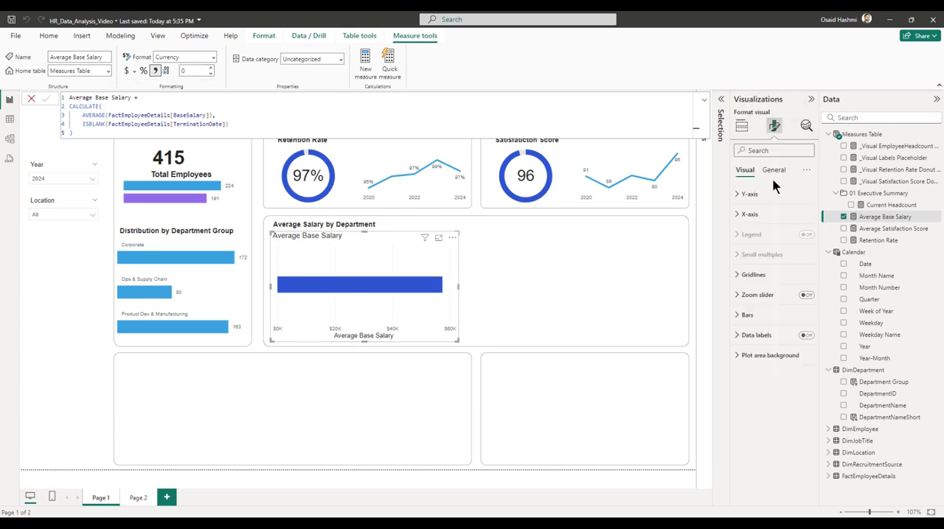
click(768, 172)
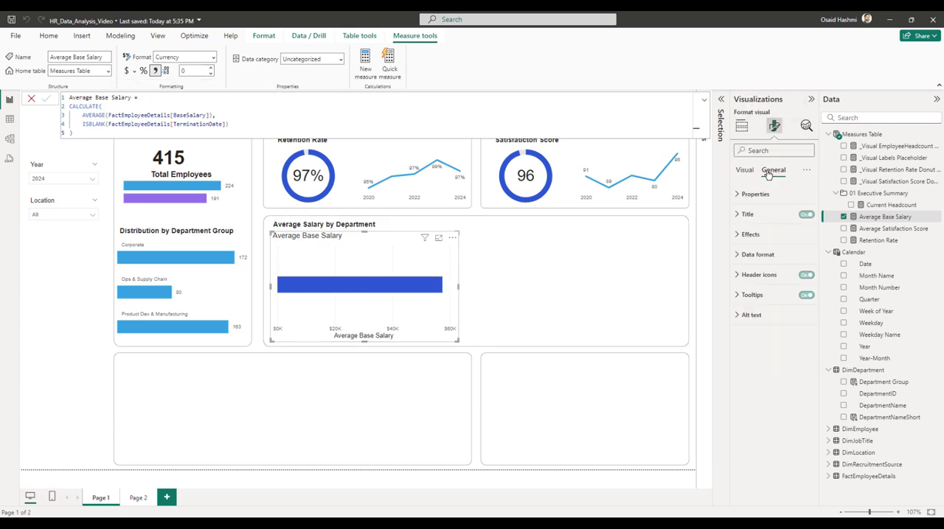
click(806, 215)
click(746, 236)
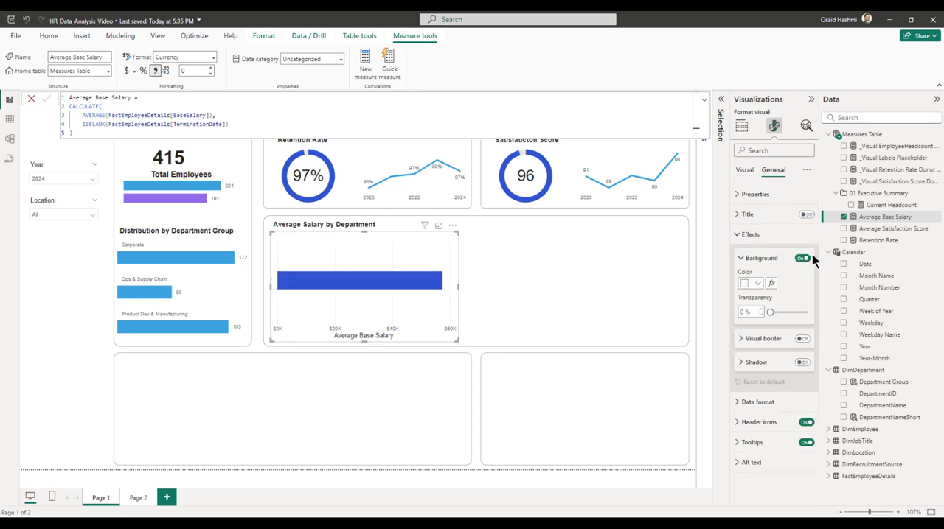
click(749, 234)
Turn off the X-axis title and X-axis values of the salary bar chart.
click(745, 170)
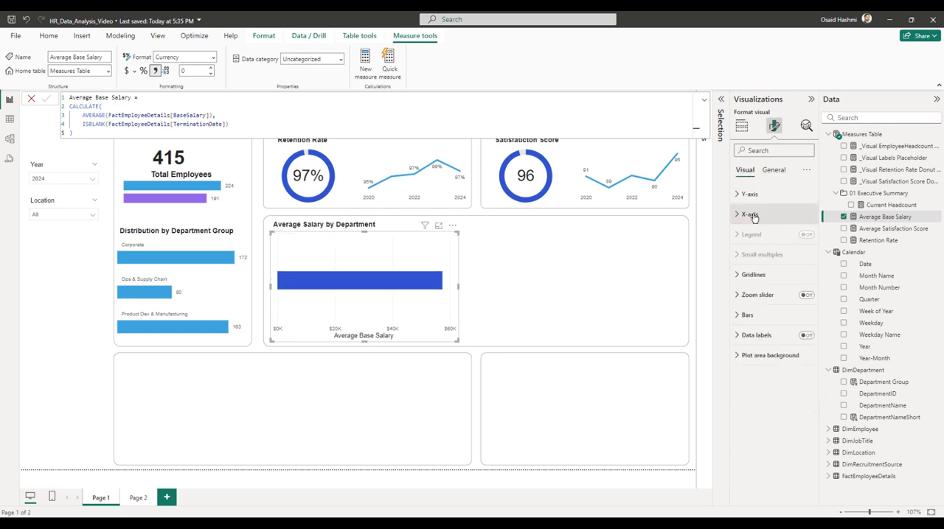
click(749, 215)
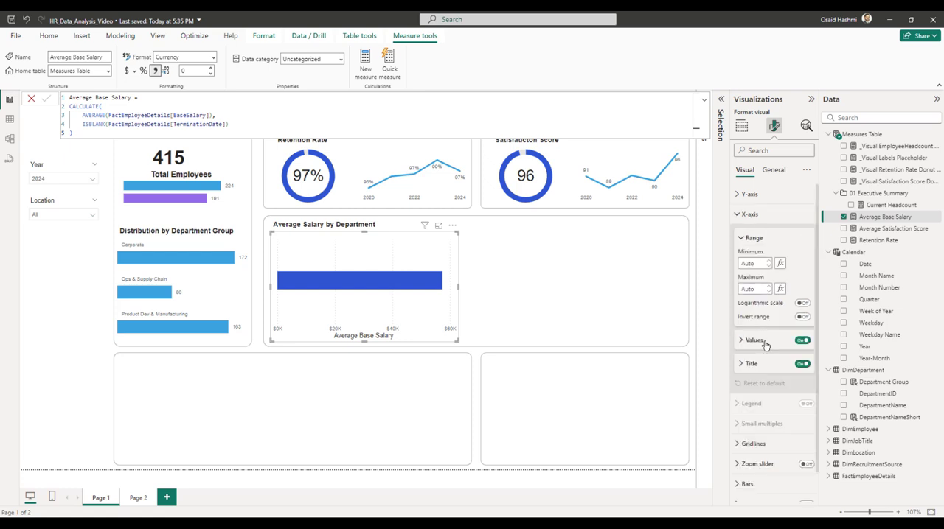
click(802, 364)
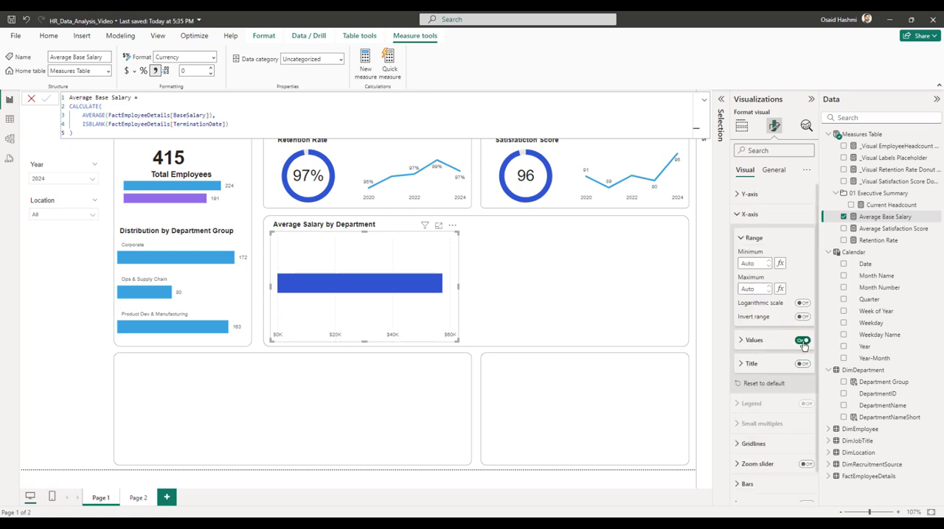
click(802, 340)
click(752, 217)
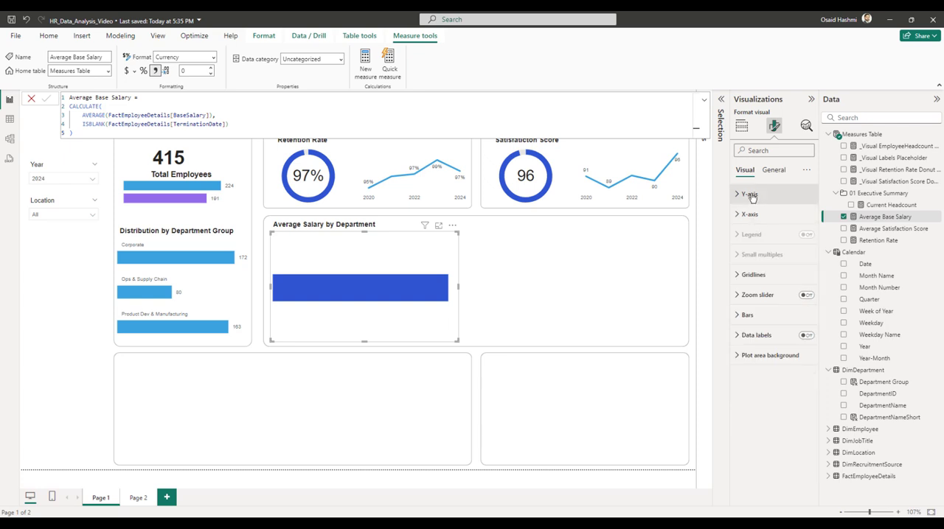
Put DepartmentNameShort on the bar chart's Y-axis and look through the listed departments.
click(750, 195)
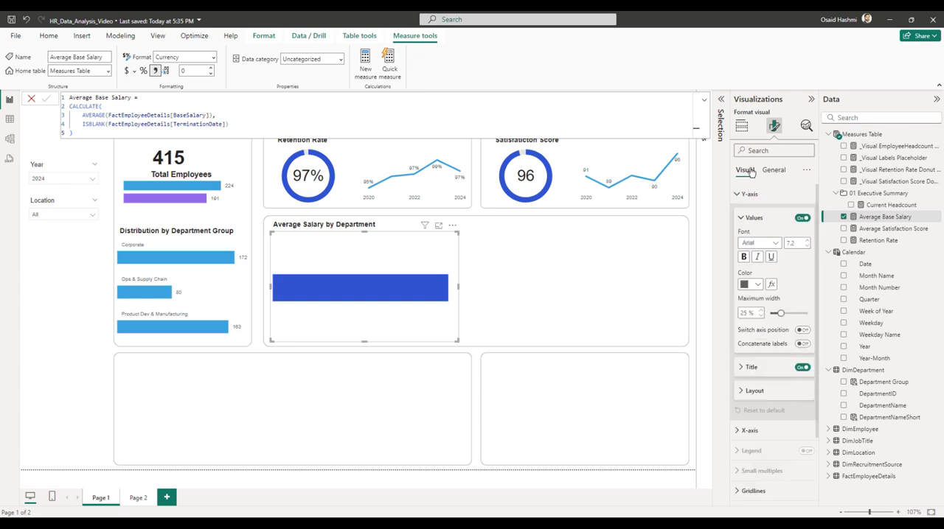
click(742, 127)
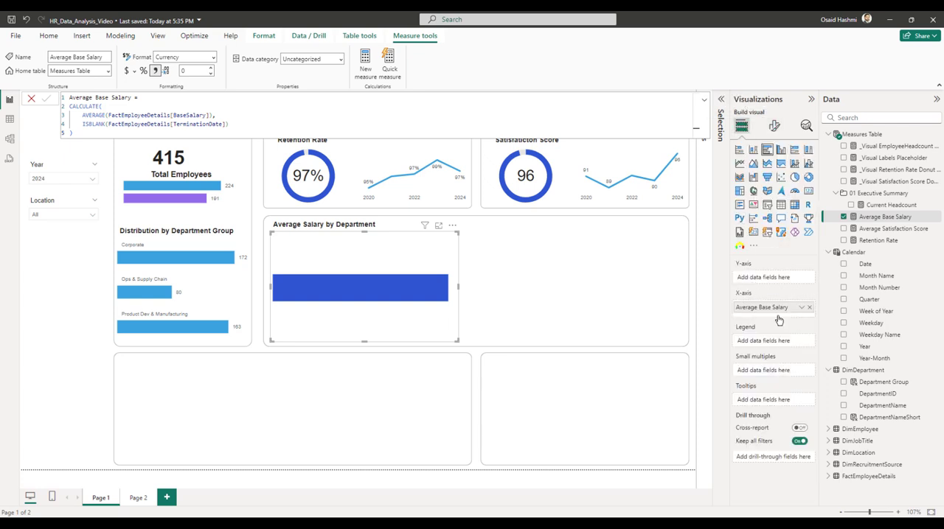
drag(871, 418, 772, 278)
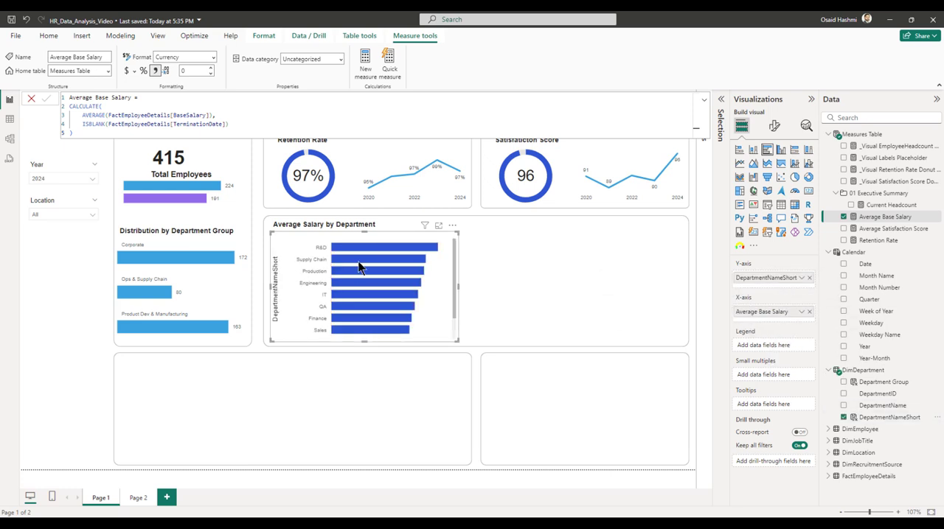
scroll(369, 306, down, 2)
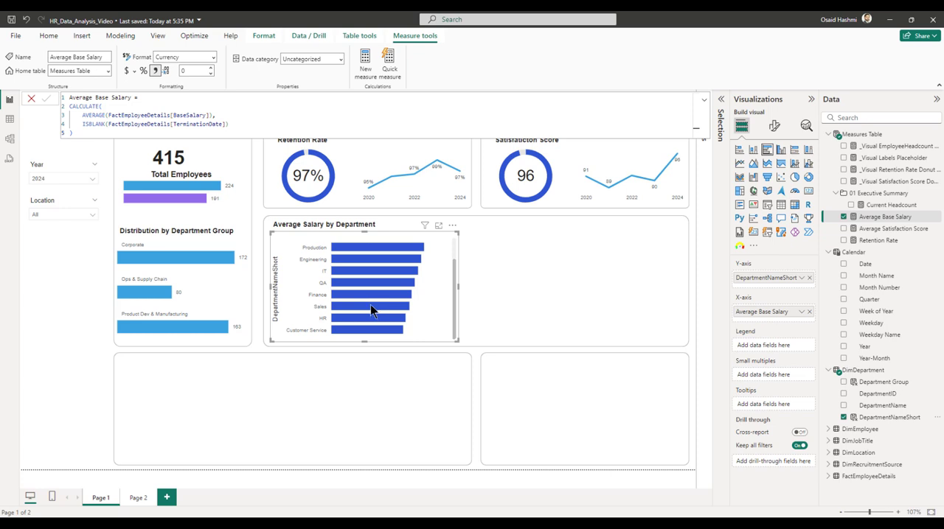
scroll(370, 311, up, 2)
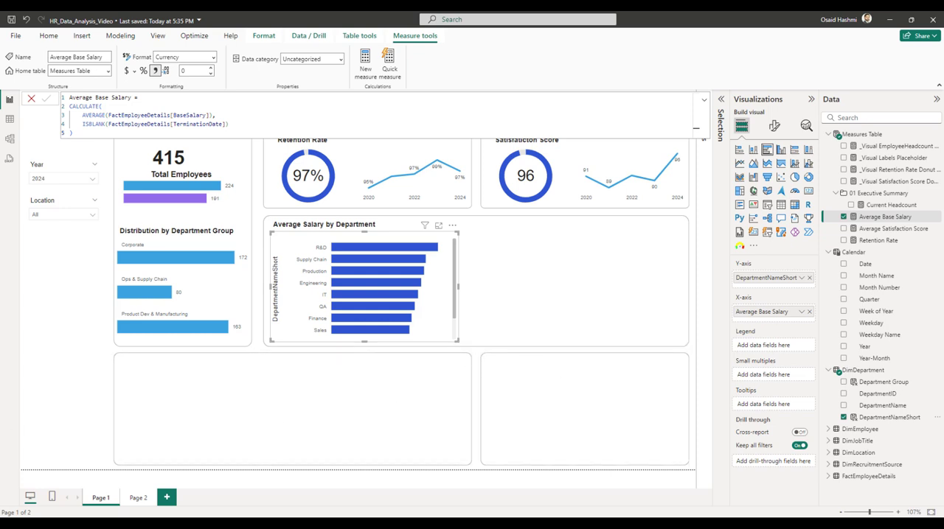
Set the salary bar chart's padding to 0 px on all four sides.
click(774, 127)
click(773, 170)
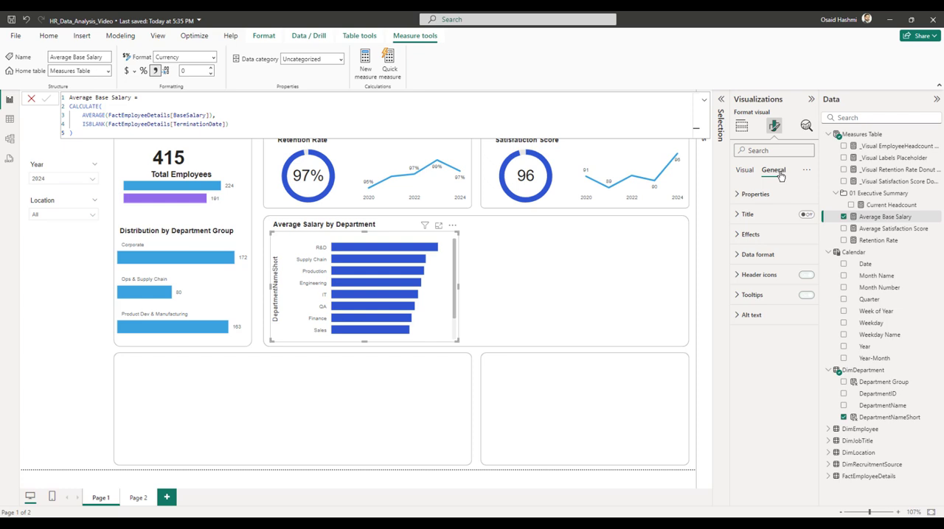
click(751, 235)
click(750, 234)
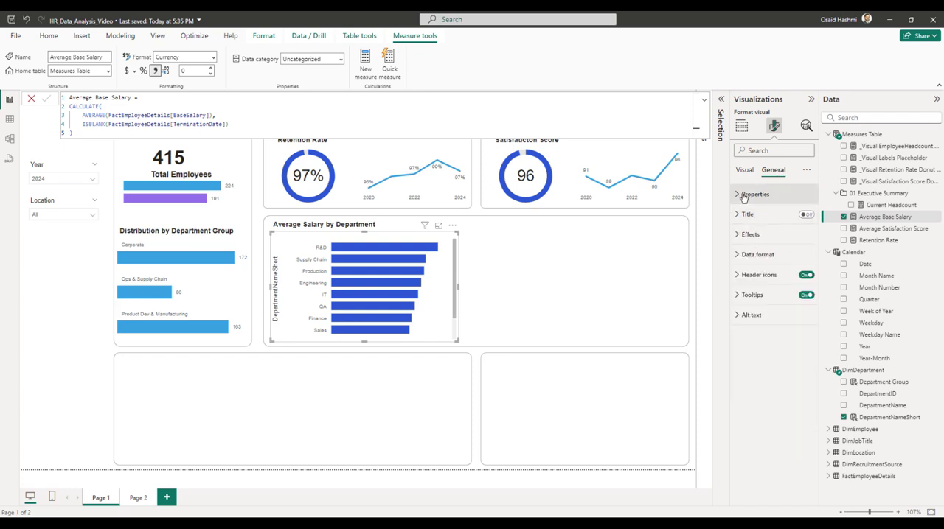
click(755, 194)
click(753, 330)
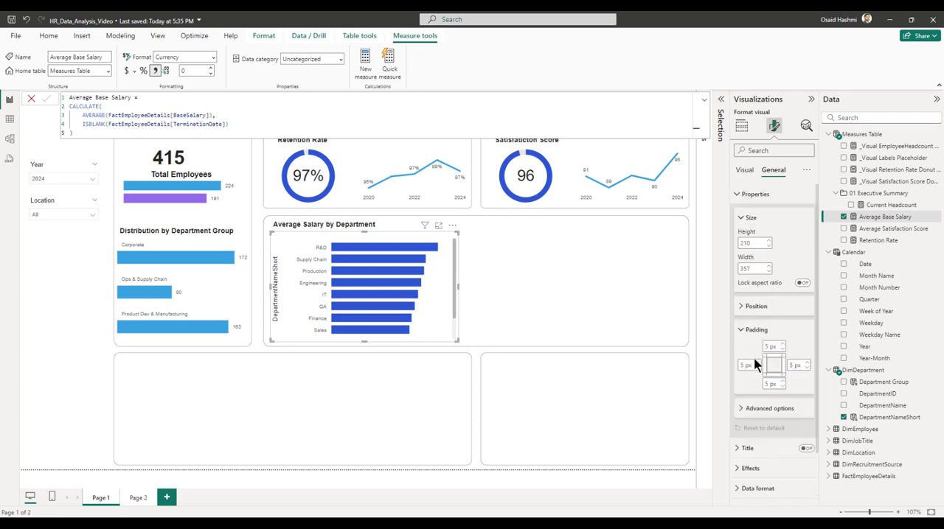
double_click(742, 366)
text(0)
double_click(767, 383)
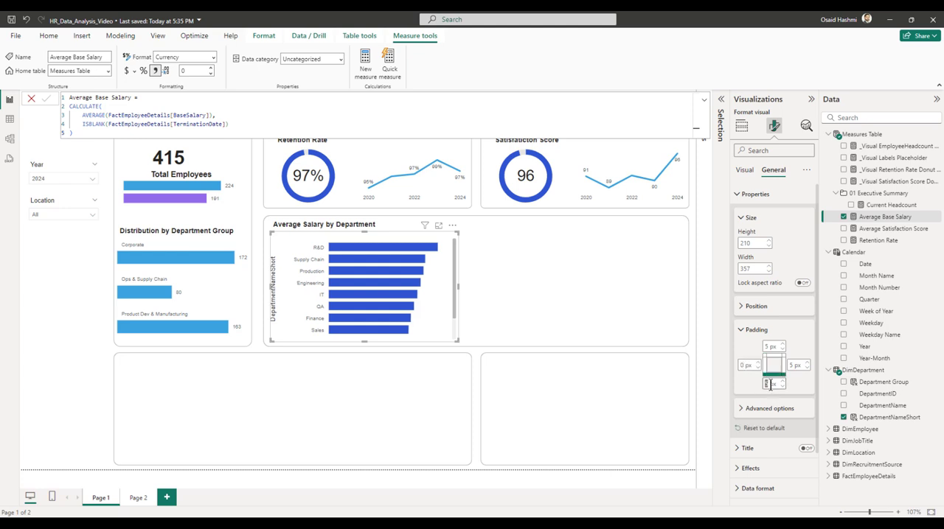
text(0)
double_click(769, 347)
text(0)
double_click(793, 366)
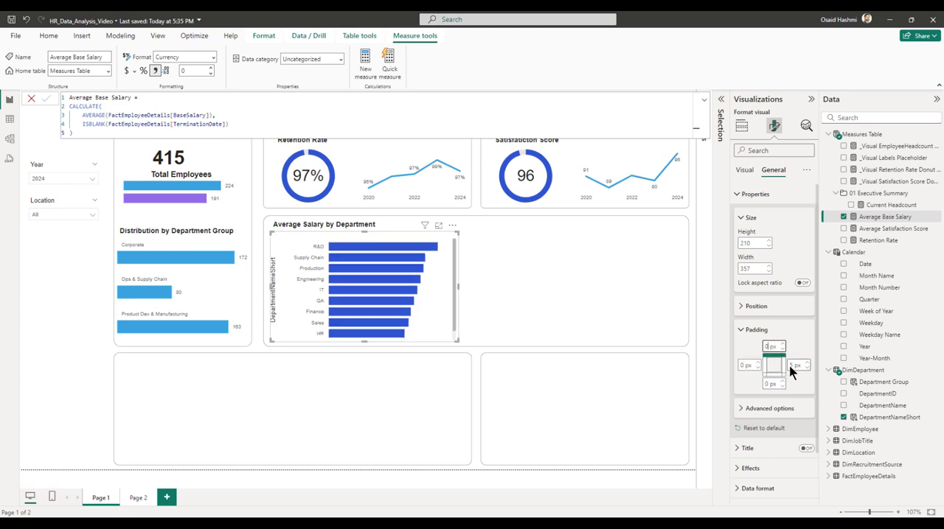
text(0)
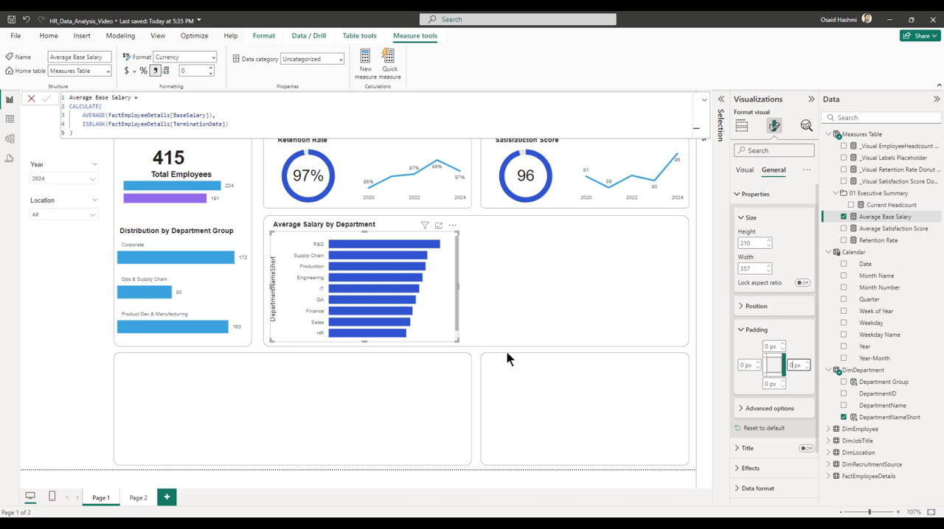
Turn off the Y-axis title of the salary bar chart, keeping the department labels.
click(744, 171)
click(759, 194)
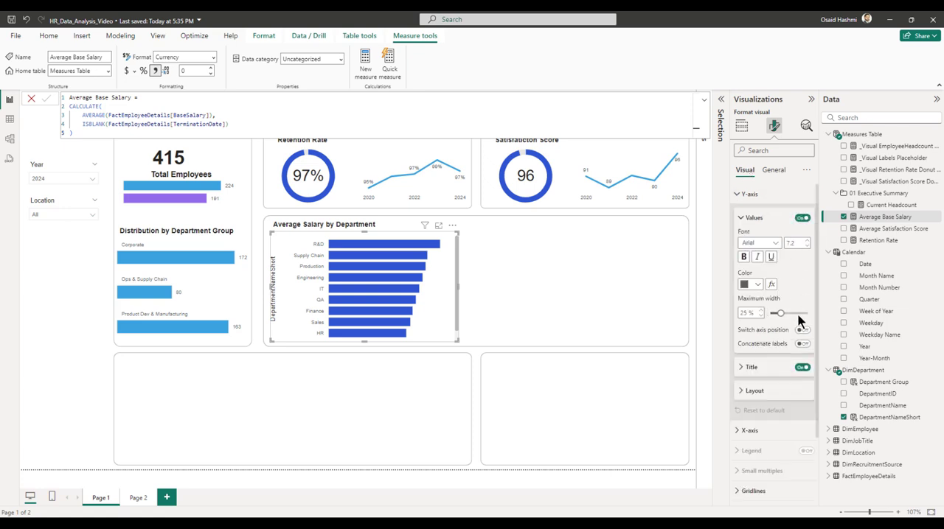
click(803, 368)
click(753, 219)
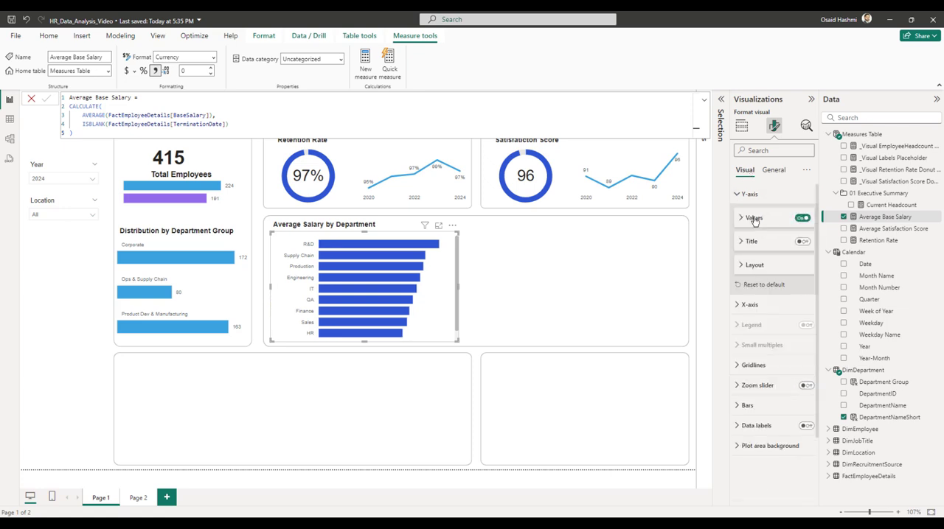
click(749, 195)
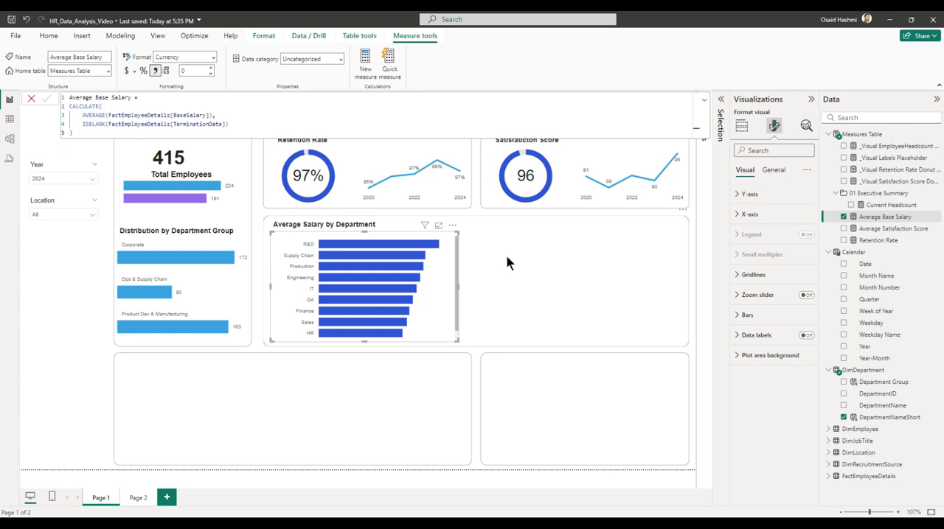
Size the salary bar chart to height 224 and width 372 at horizontal 477, vertical 258, and rename its Y-axis field to Department.
click(773, 171)
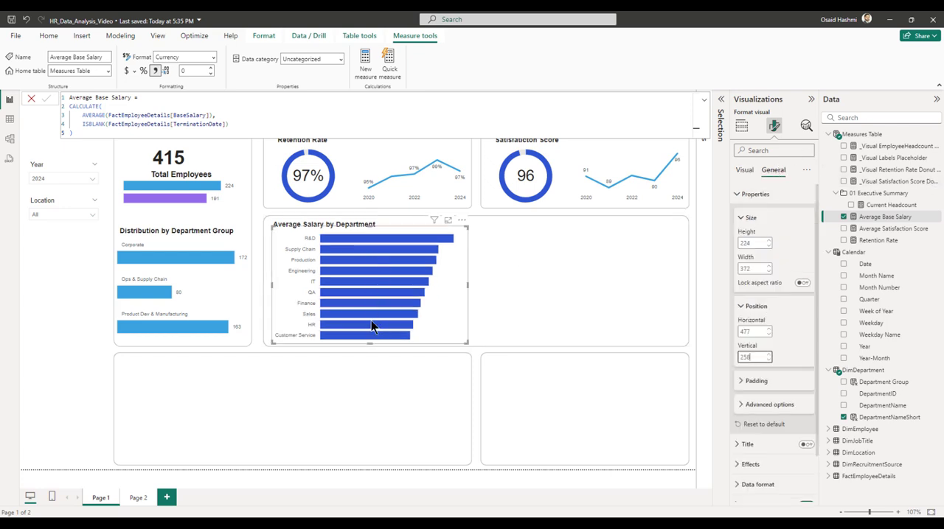
click(741, 126)
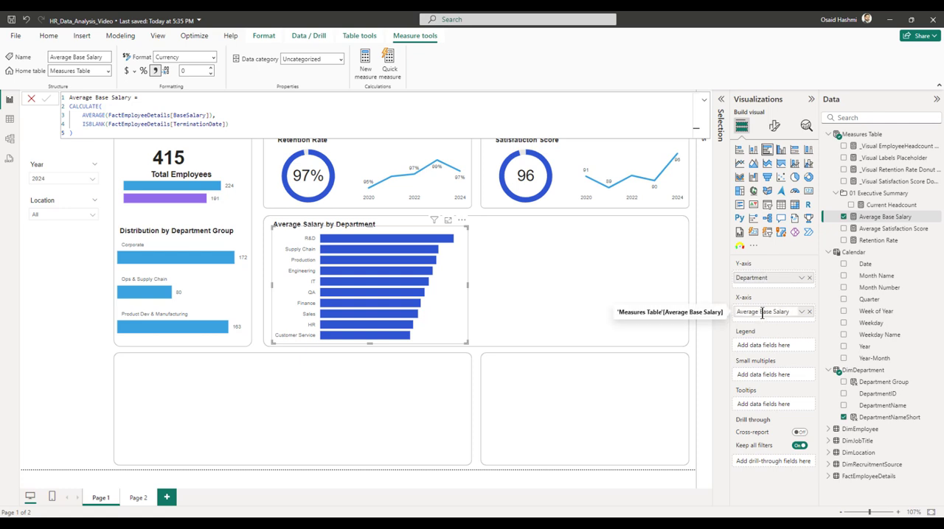
Change the bar color of all categories in the salary chart to the theme's light blue.
click(774, 126)
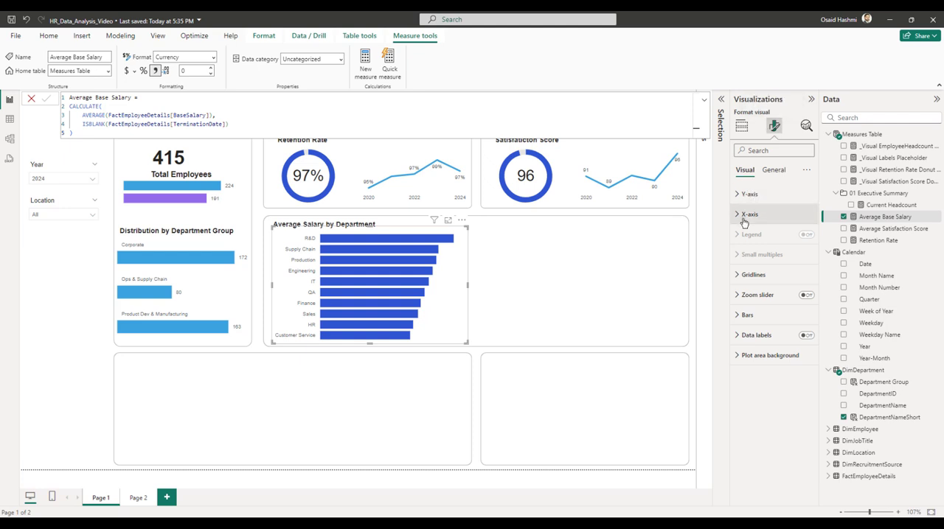
click(747, 315)
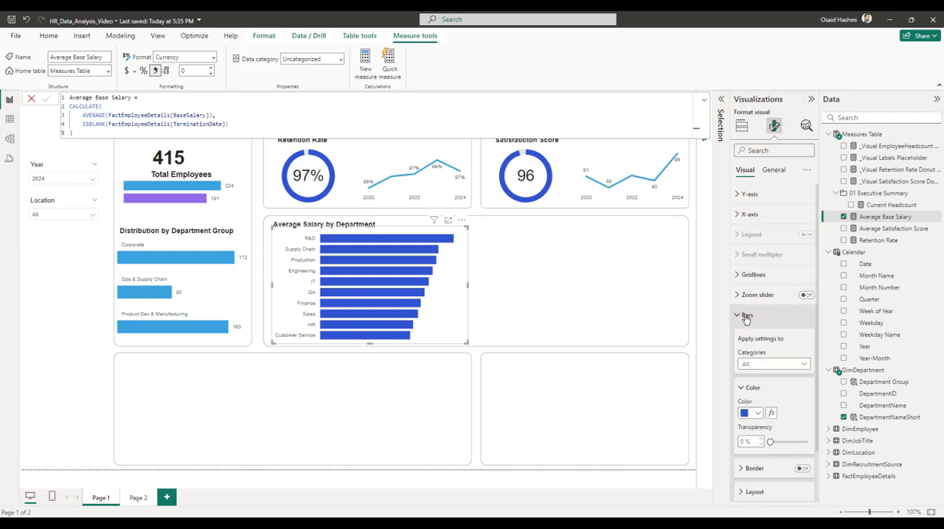
click(756, 364)
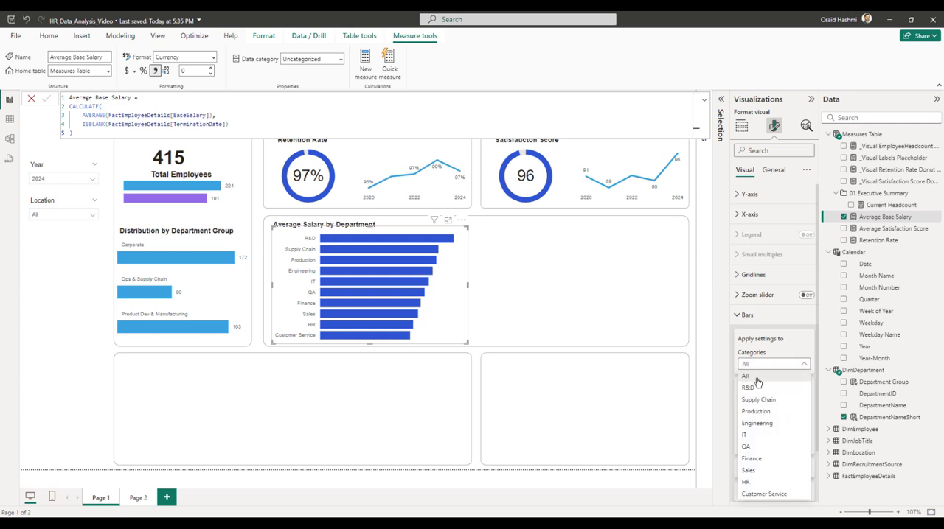
click(757, 378)
scroll(756, 379, down, 2)
click(754, 355)
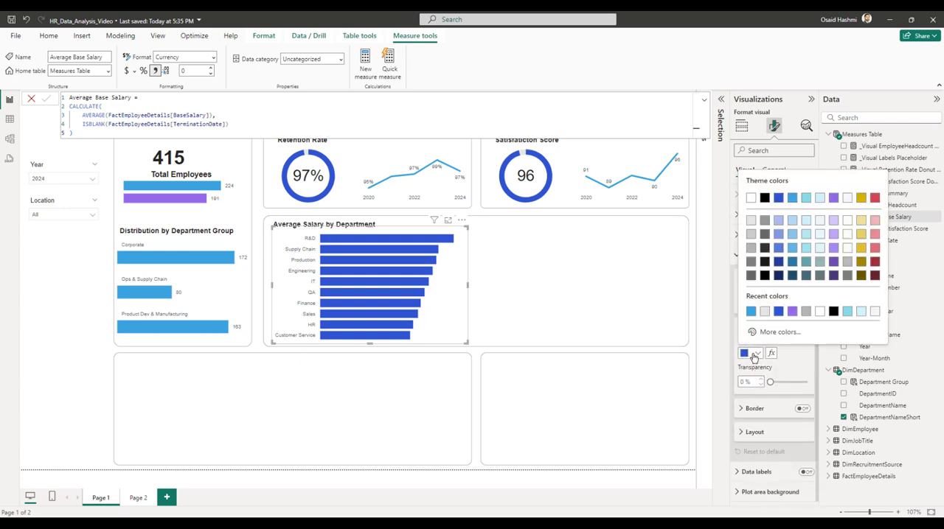
click(791, 201)
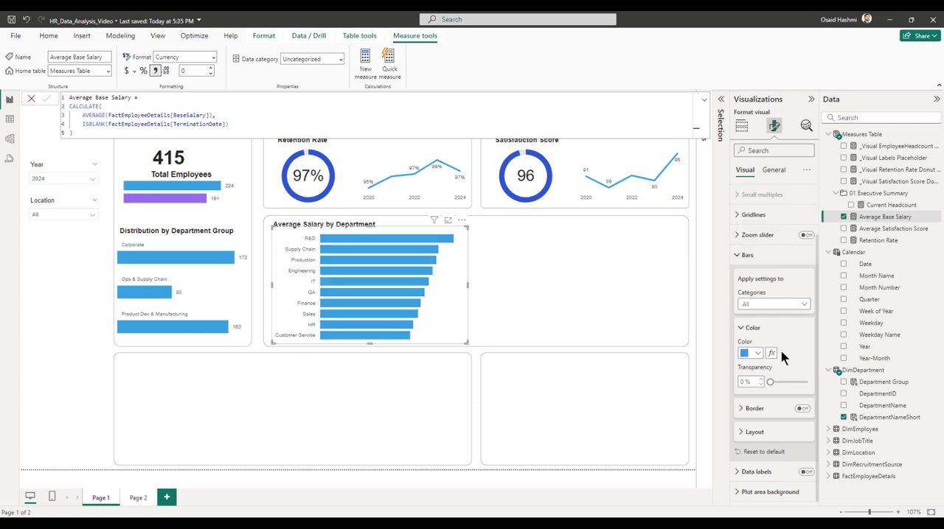
click(747, 256)
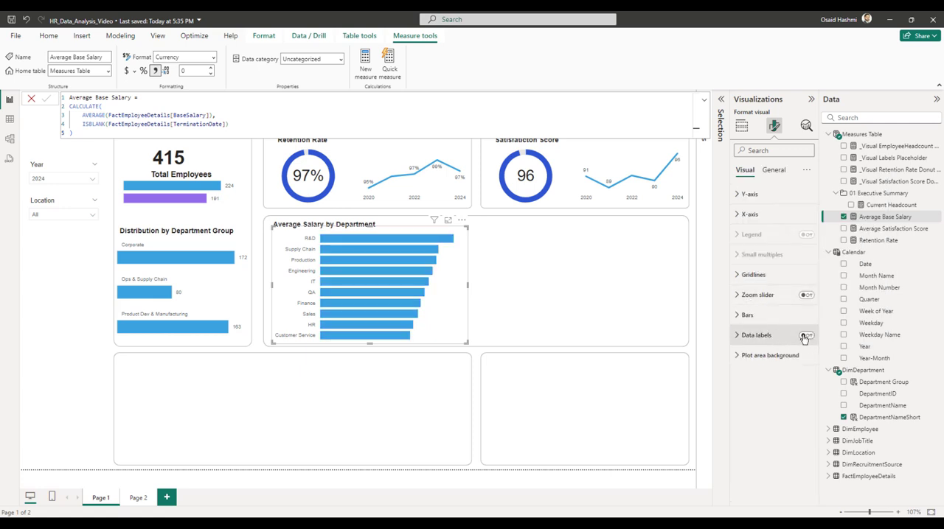
Turn on the salary chart's data labels and format their values in Thousands with 0 decimal places.
click(805, 336)
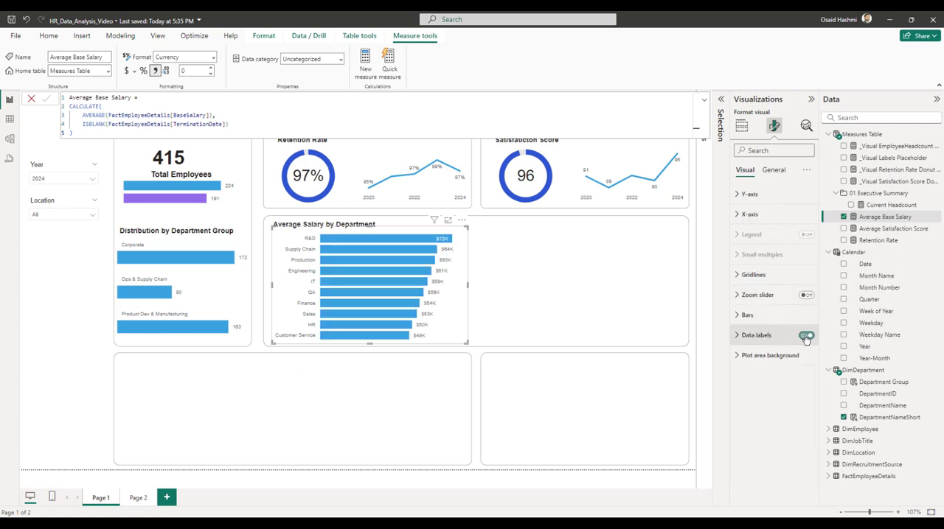
click(744, 342)
scroll(743, 343, down, 3)
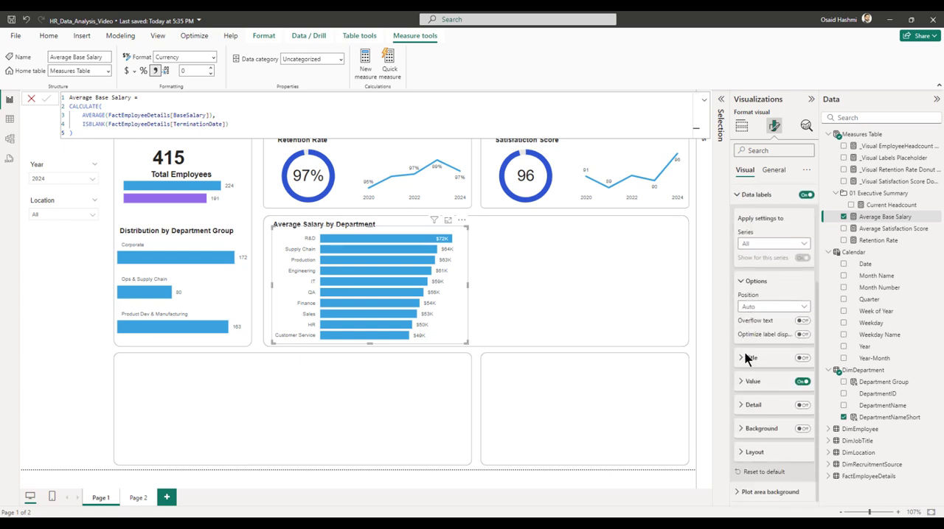
click(749, 382)
scroll(759, 400, down, 4)
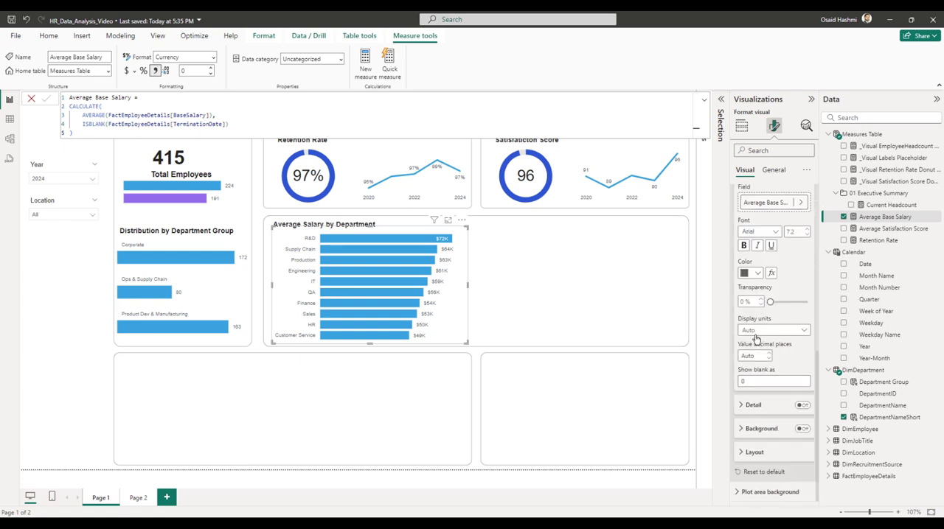
click(755, 338)
click(754, 358)
scroll(748, 258, up, 2)
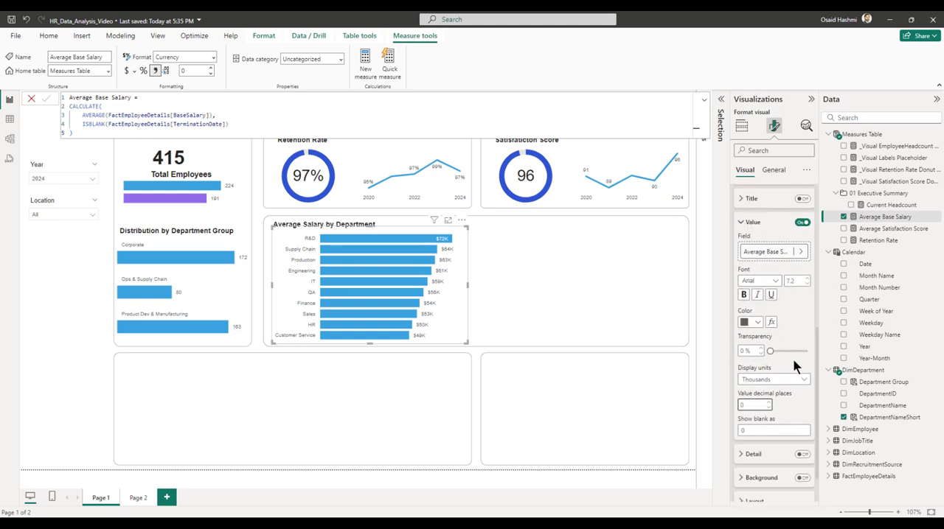
click(753, 222)
Set the position of the salary chart's data labels to Inside end.
click(759, 306)
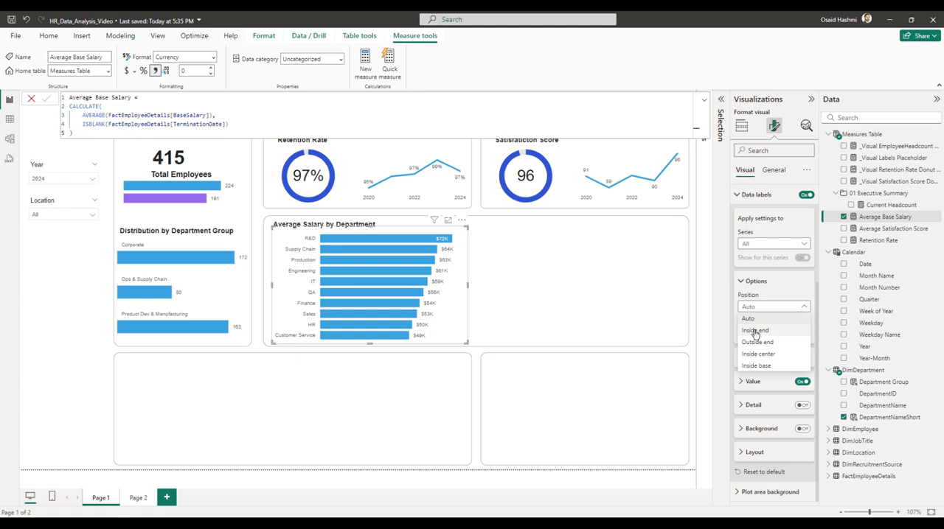
click(755, 331)
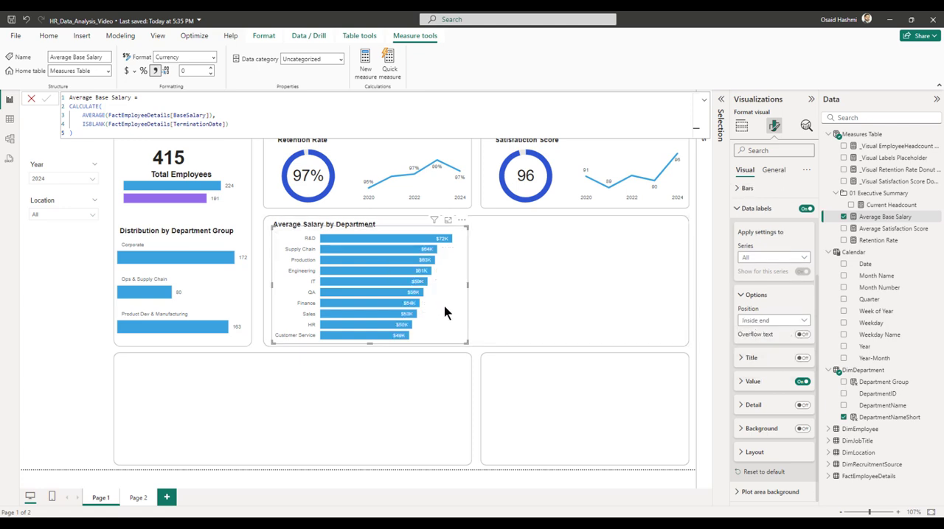
click(743, 210)
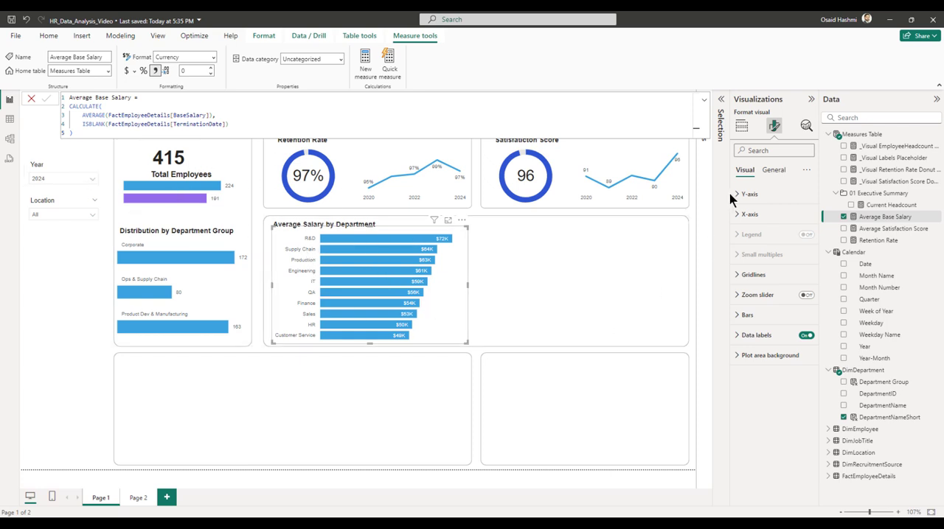
Add a constant line to the salary bar chart and name it Overall Average.
click(806, 127)
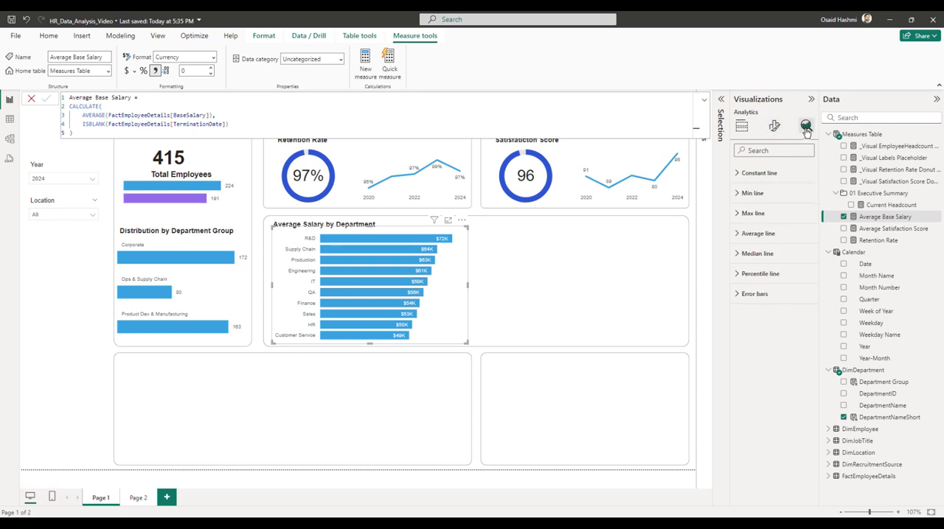
click(750, 174)
click(754, 210)
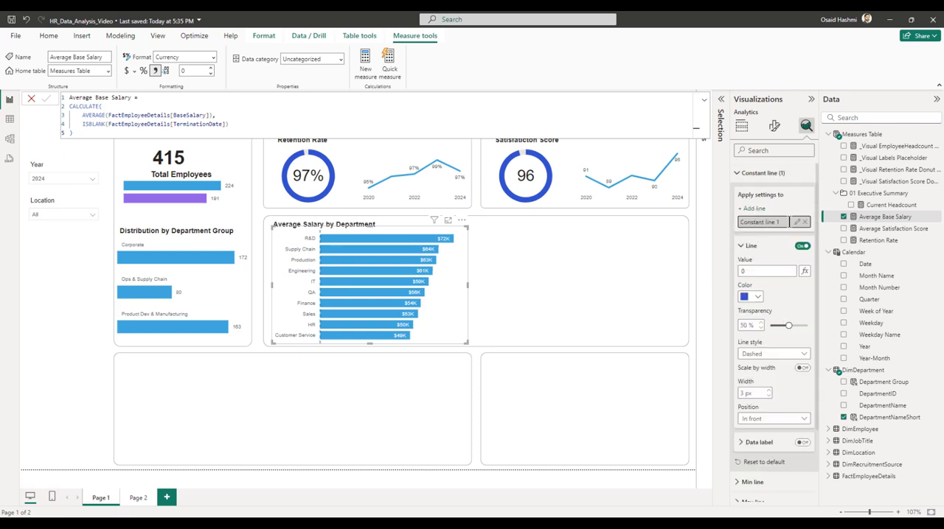
double_click(785, 221)
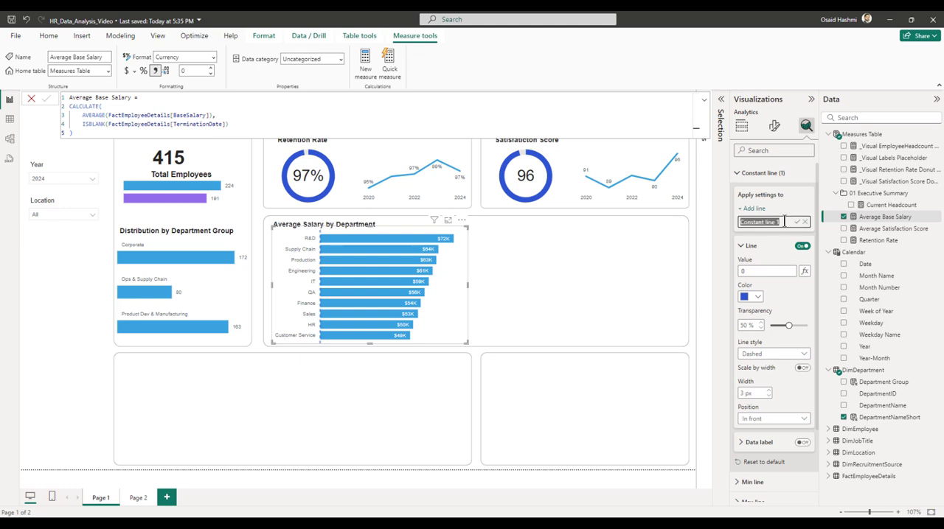
text(Overall Average)
key(Return)
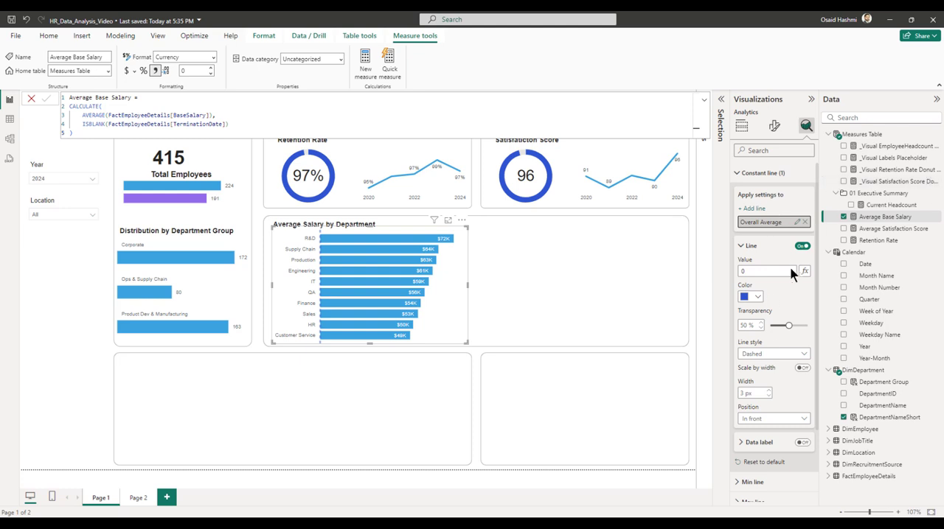
Color the Overall Average line purple and base its value on the Average Base Salary measure using the Field value format style.
click(760, 298)
click(832, 335)
click(804, 271)
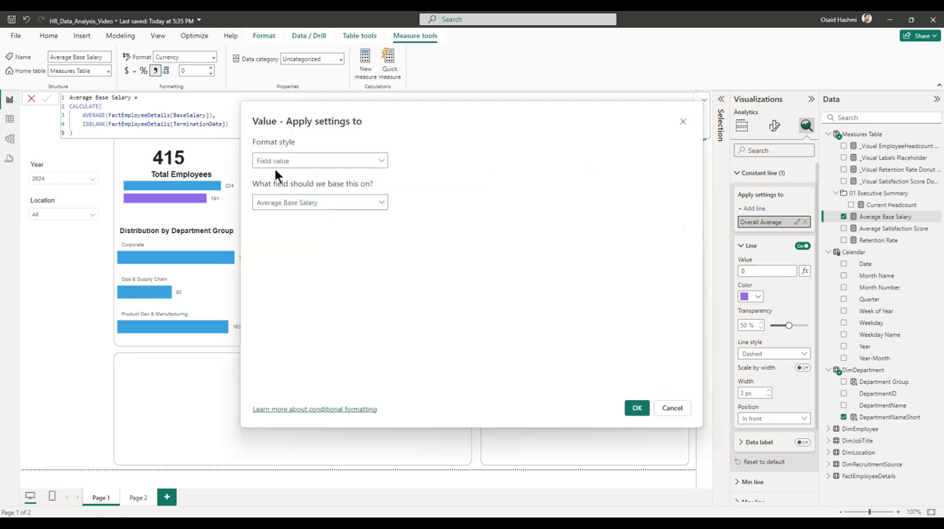
click(280, 162)
click(272, 177)
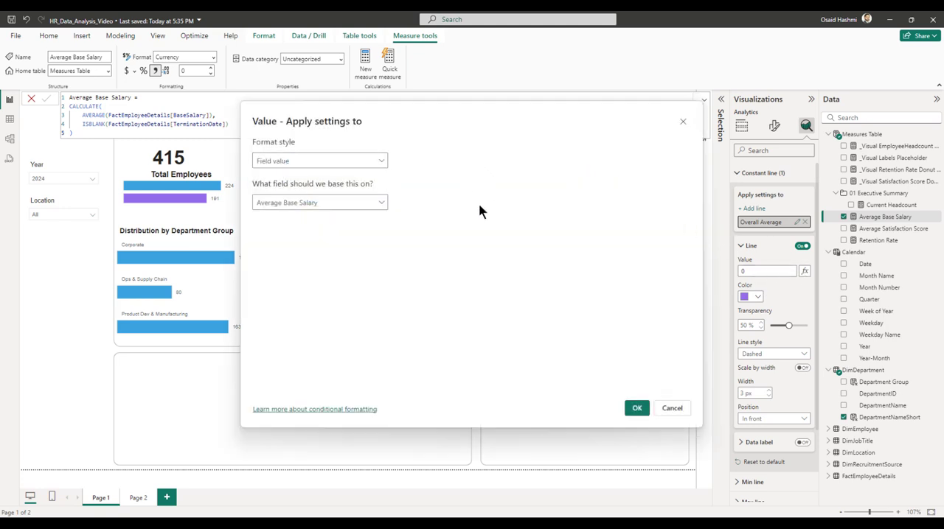
click(637, 408)
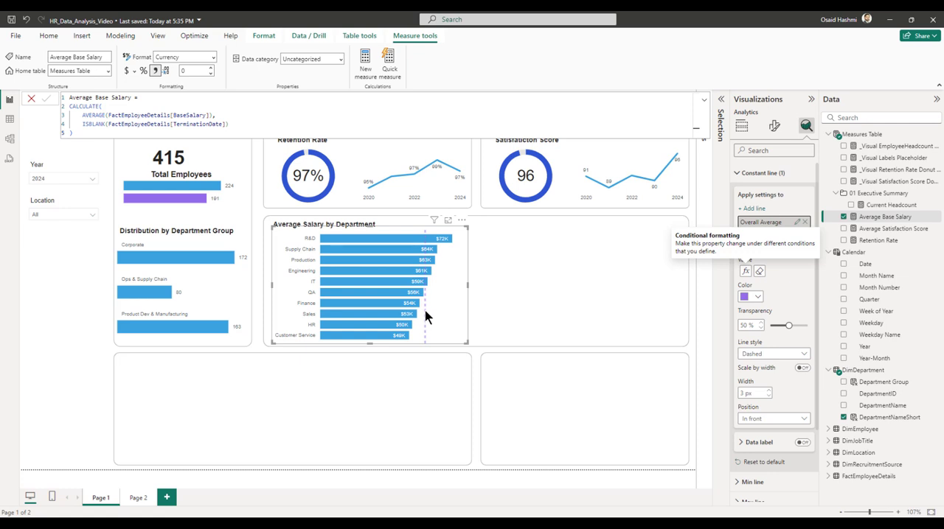
Set the Overall Average line's transparency to 0 % and turn on its data label.
drag(787, 325, 769, 326)
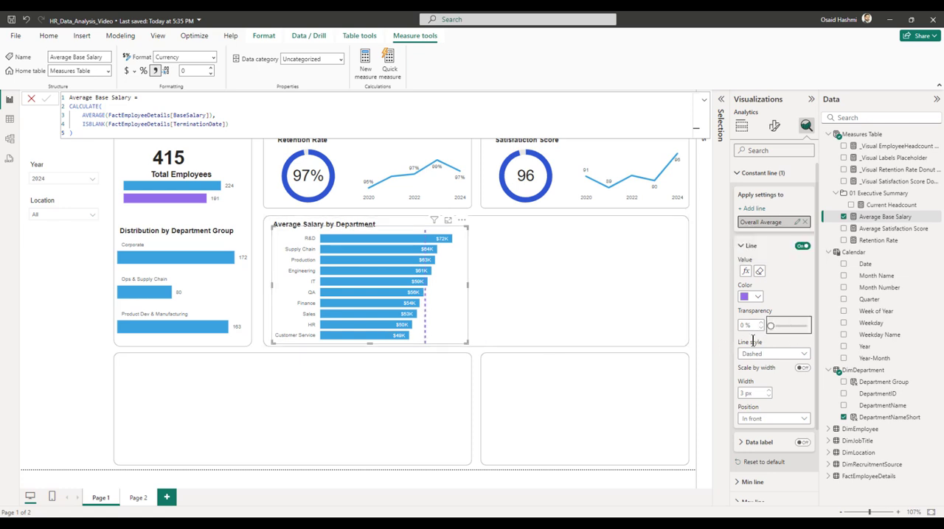
scroll(756, 358, down, 2)
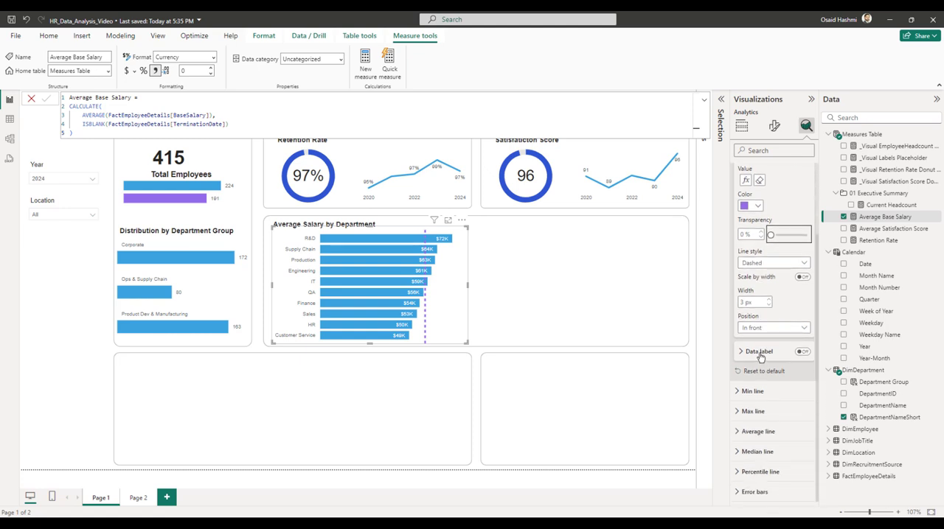
click(802, 352)
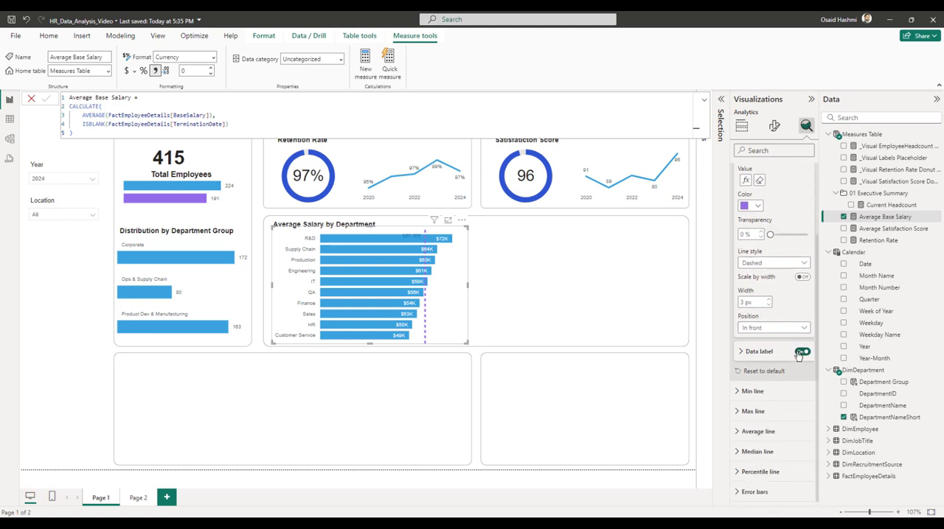
Position the Overall Average line's data label Right and Under, showing the data value in Thousands with 0 decimal places.
click(760, 352)
scroll(764, 355, down, 3)
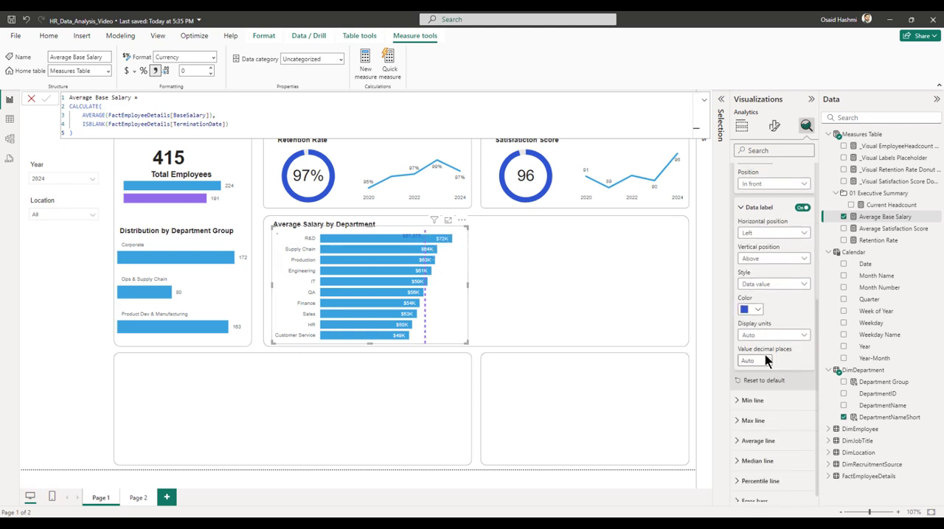
click(762, 230)
click(760, 253)
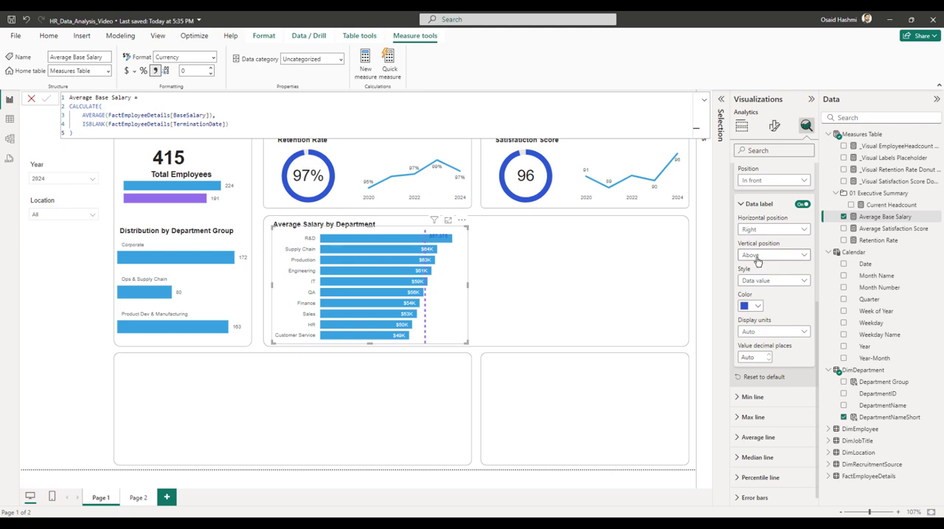
click(757, 260)
click(760, 281)
click(759, 331)
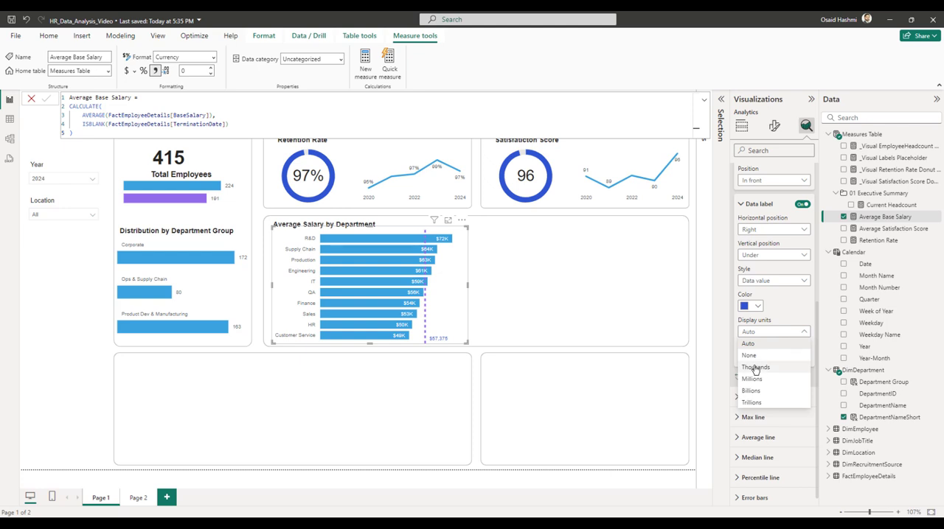
click(755, 367)
click(749, 357)
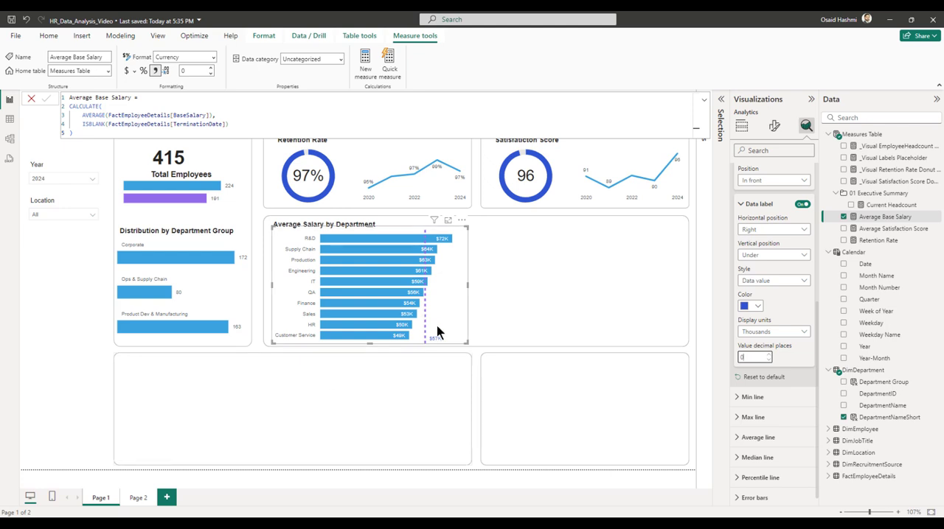
Create a new measure in the Measures Table named Average Base Salary (Overall).
click(774, 125)
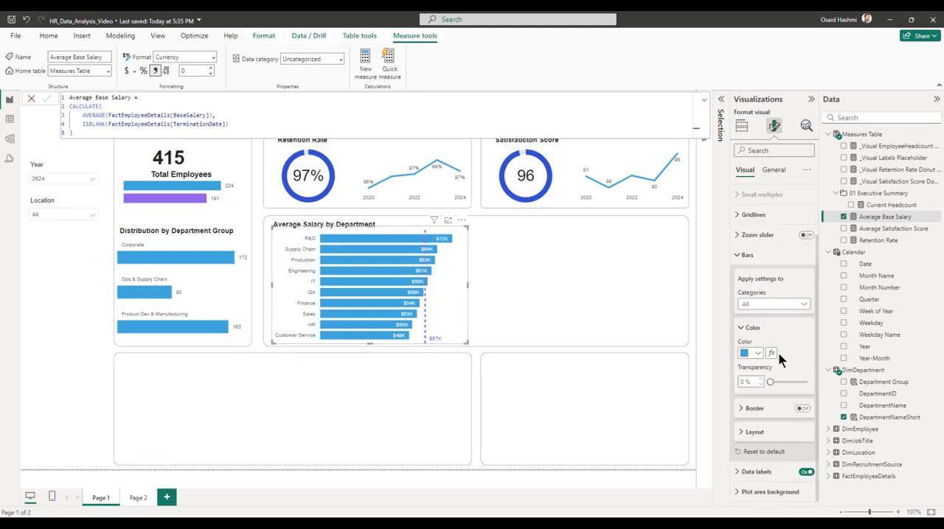
mouse_move(412, 300)
click(875, 217)
right_click(870, 134)
click(811, 151)
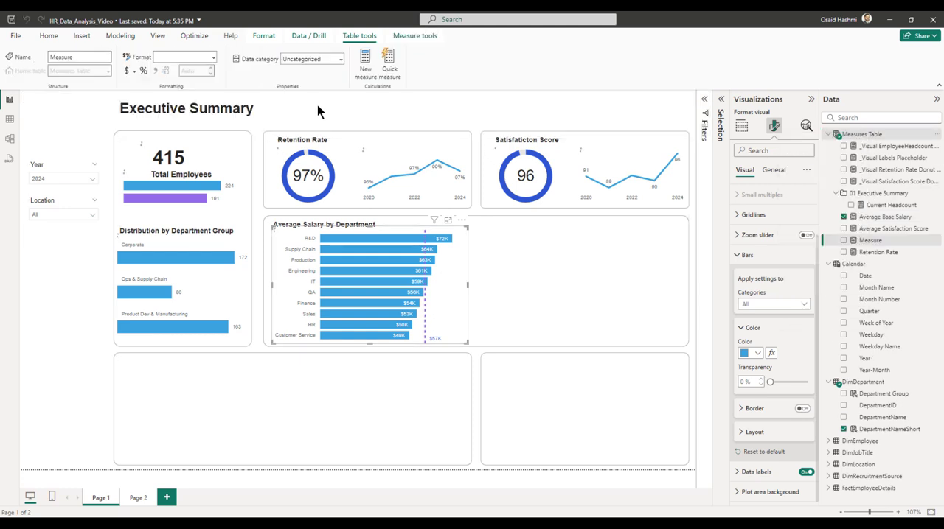
text(A)
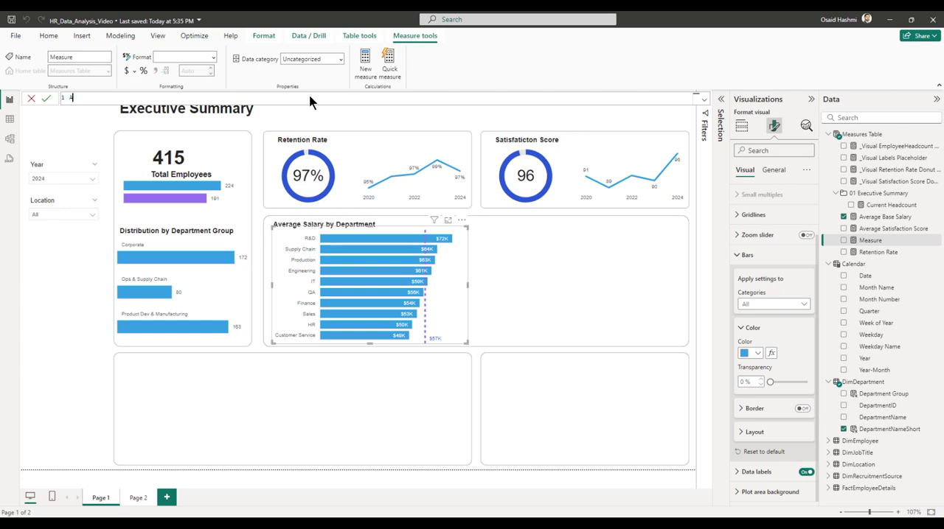
text(verage Base Salary (Overall) =)
key(shift+Return)
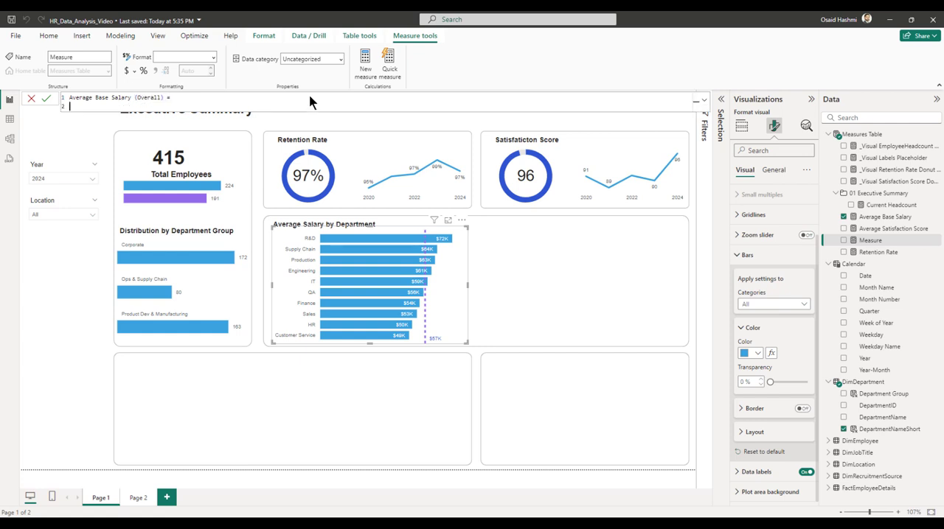
Start the measure's formula with CALCULATE, averaging FactEmployeeDetails[BaseSalary] with the AVERAGE function as its expression.
text(calcu)
key(Tab)
key(shift+Return)
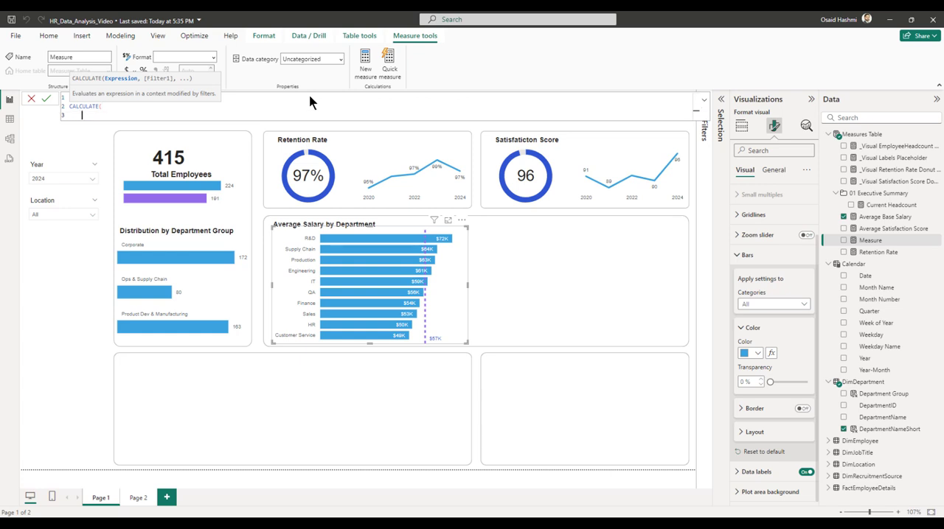
text(aveaage)
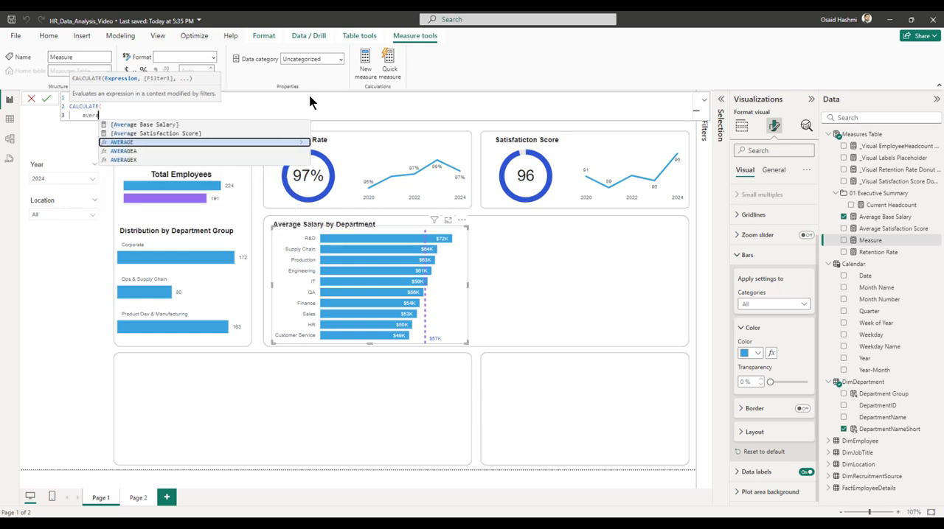
key(Up)
key(Up)
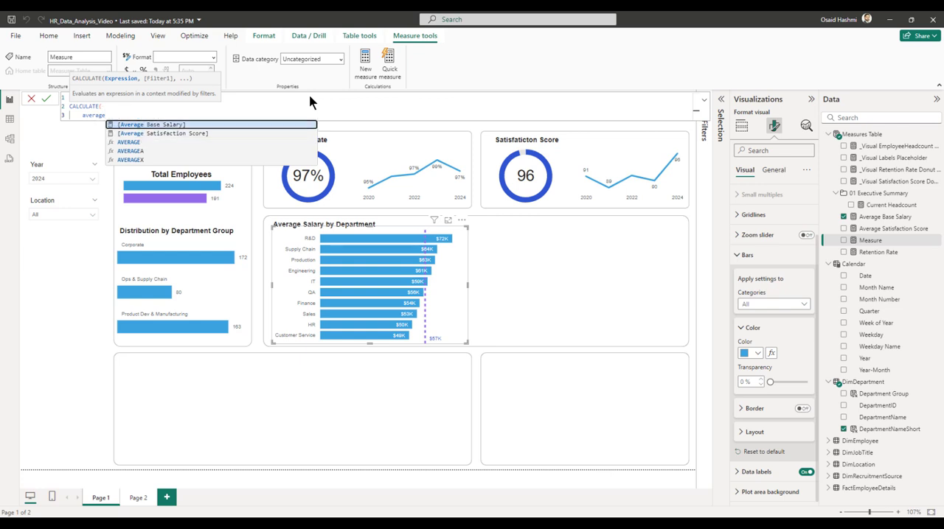
key(Down)
key(Down)
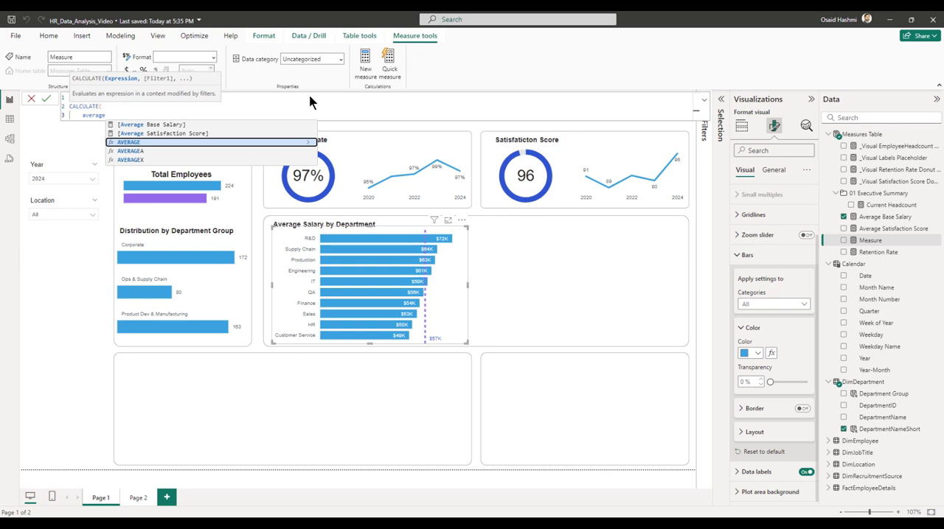
key(Tab)
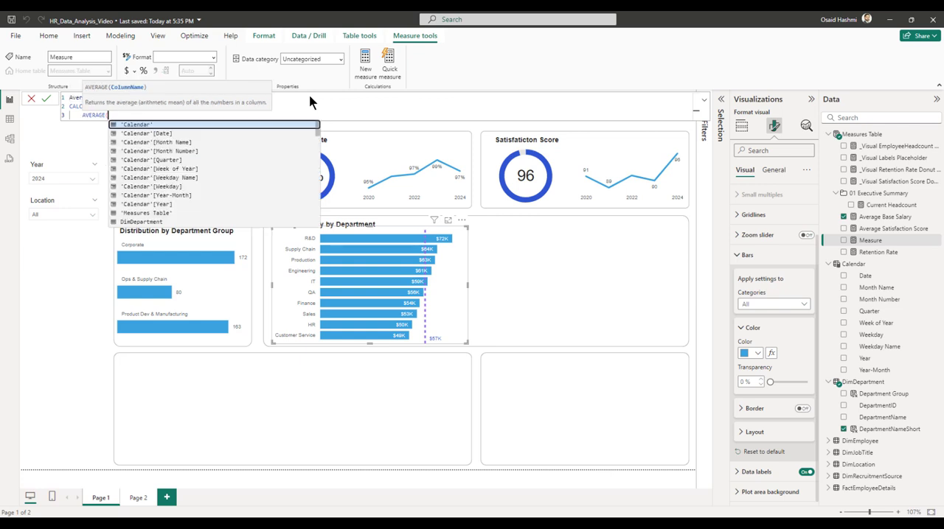
text(FactEmployeeDetails[BaseSalary]))
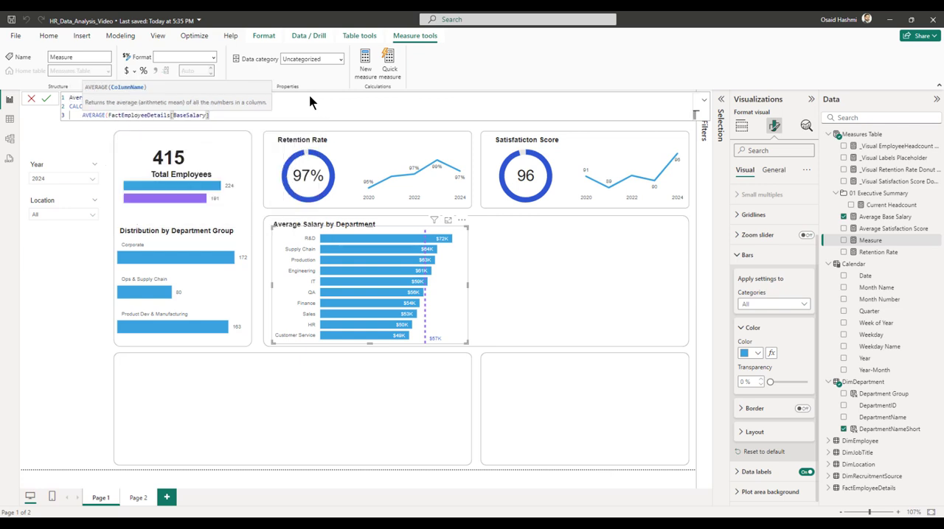
text(,)
key(shift+Return)
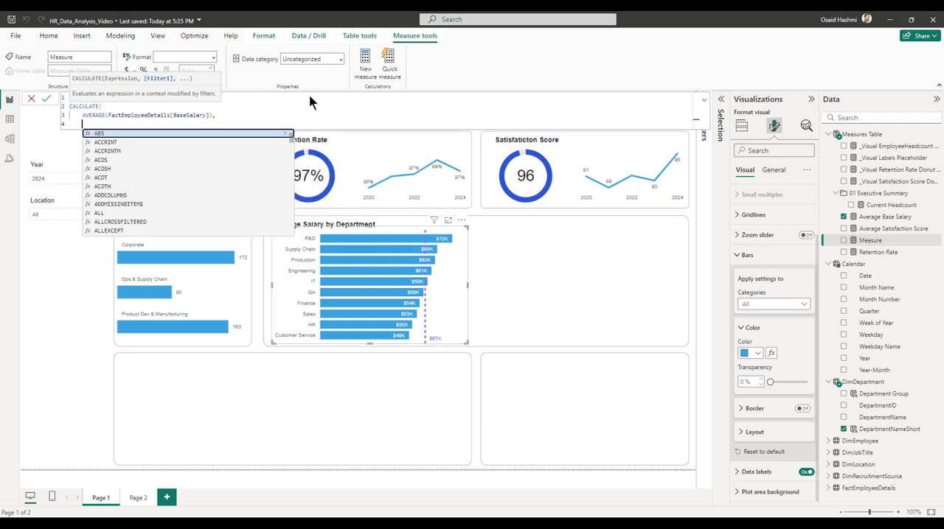
Add an ISBLANK filter on FactEmployeeDetails[TerminationDate] to the CALCULATE formula.
text(isb)
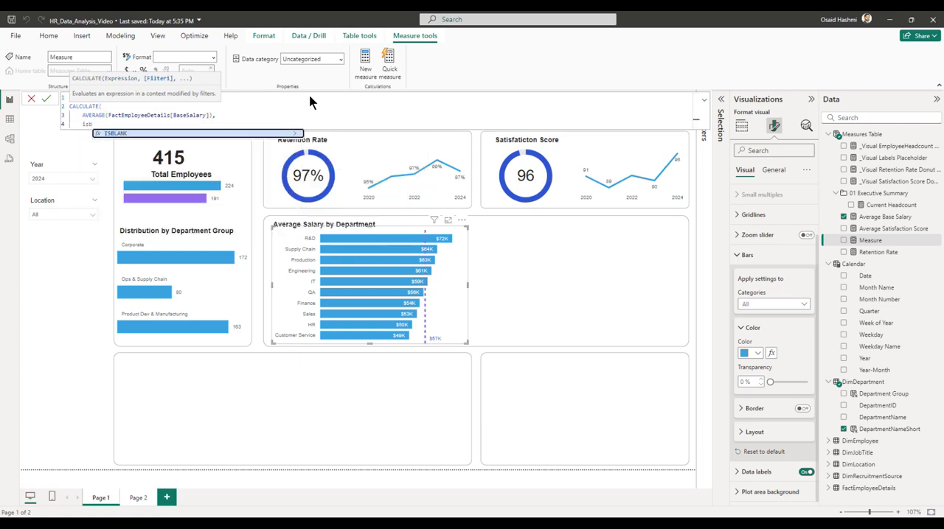
key(Tab)
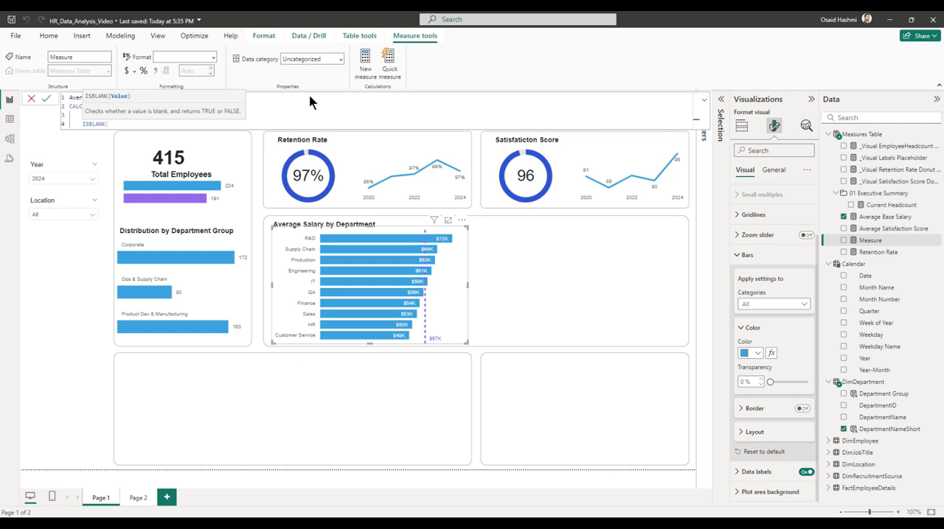
text(termi)
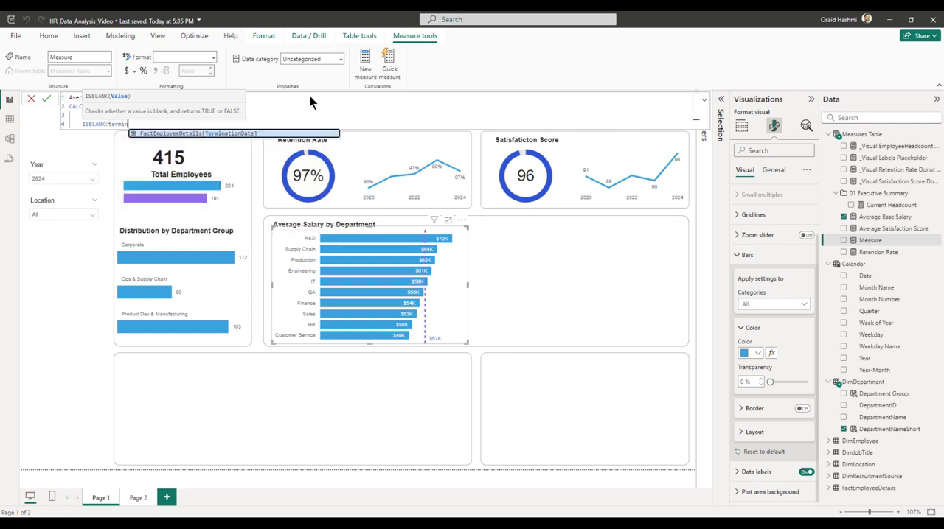
key(Tab)
text(),)
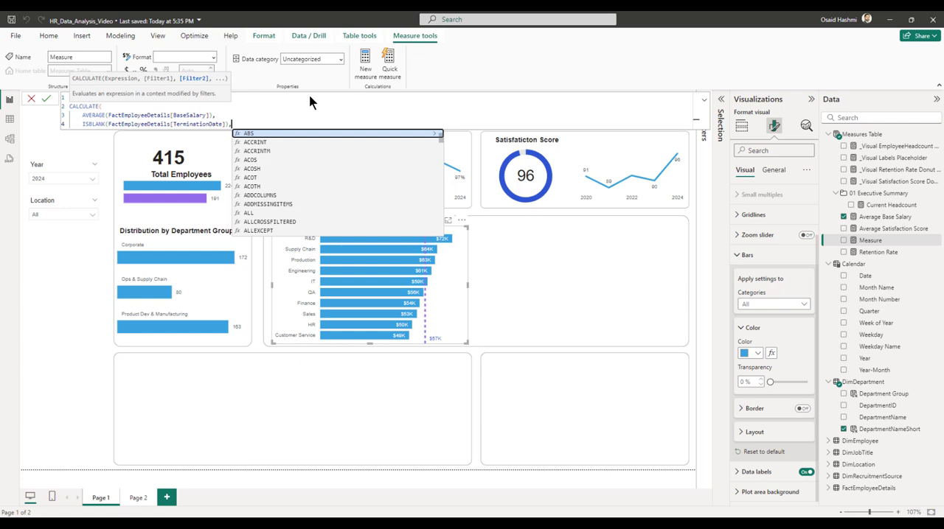
key(shift+Return)
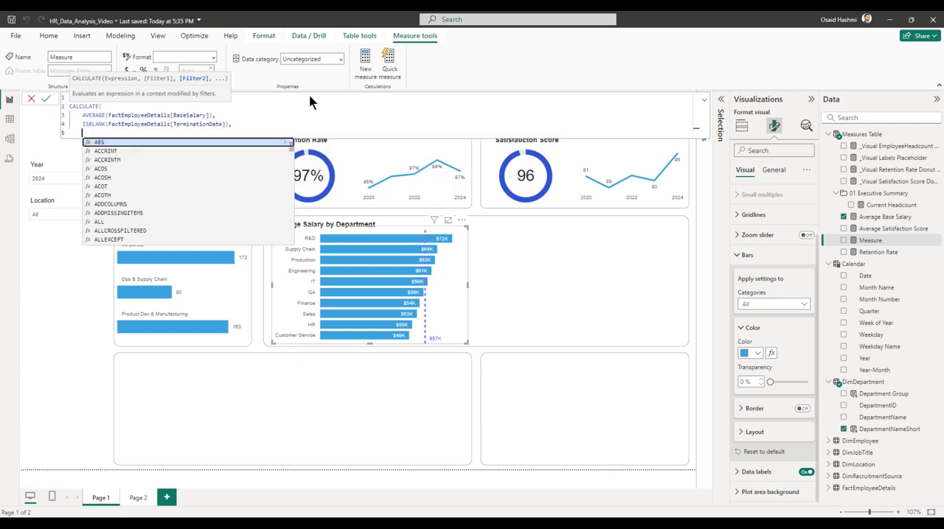
Add REMOVEFILTERS(FactEmployeeDetails) as the next filter argument of the CALCULATE formula.
text(remove)
key(Tab)
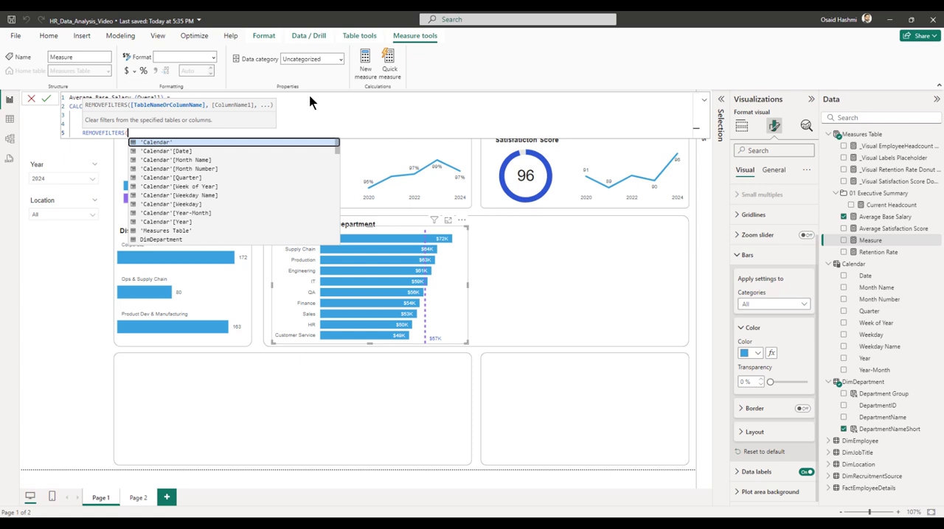
text(fact)
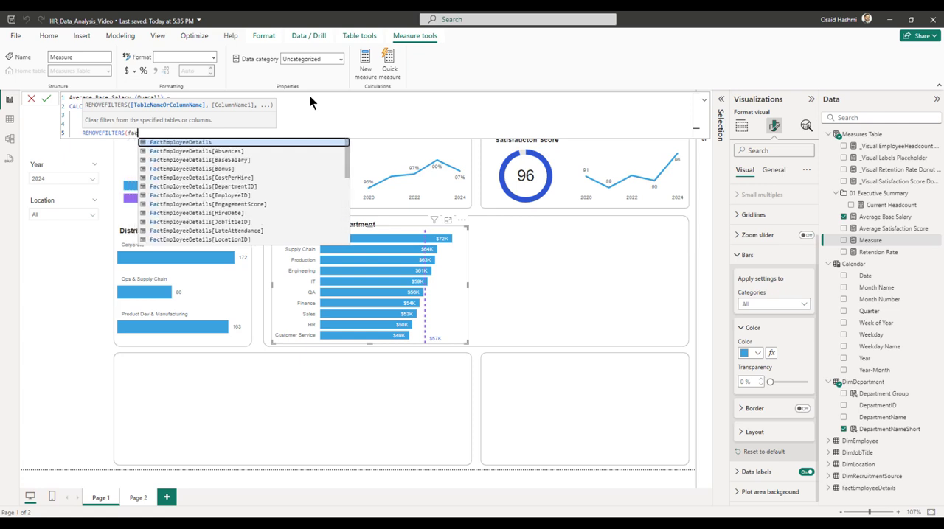
key(Tab)
text(),)
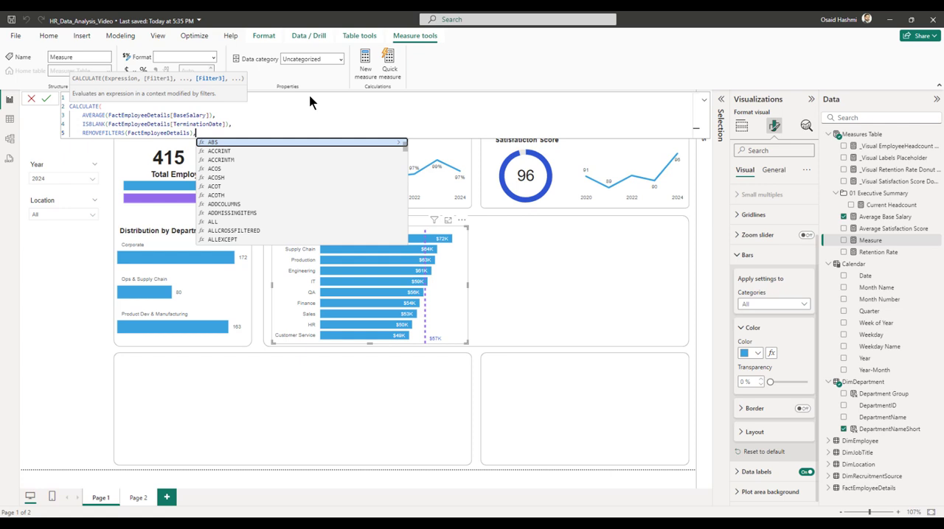
key(shift+Return)
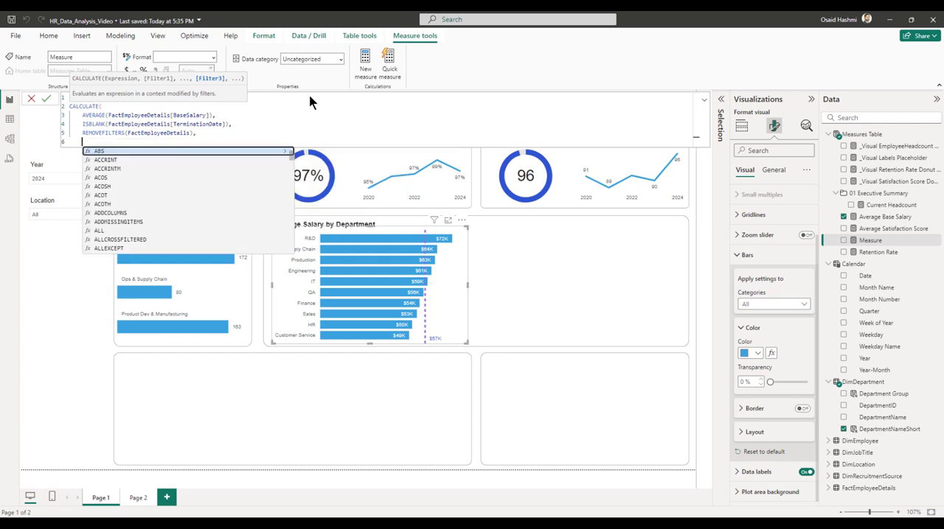
Add VALUES('Calendar'[Year]) as the last filter argument, close the CALCULATE formula and commit the measure.
text(valu)
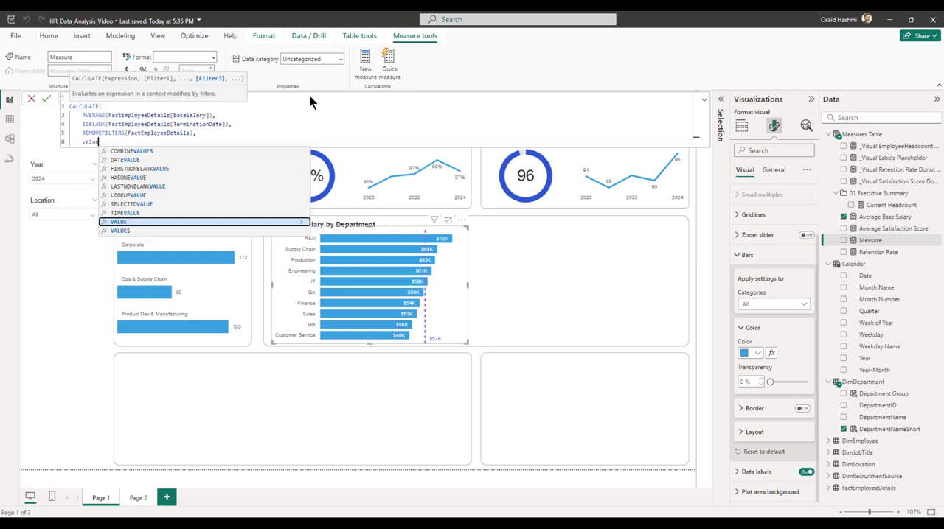
text(e)
key(Down)
key(Tab)
text(calenda)
key(Tab)
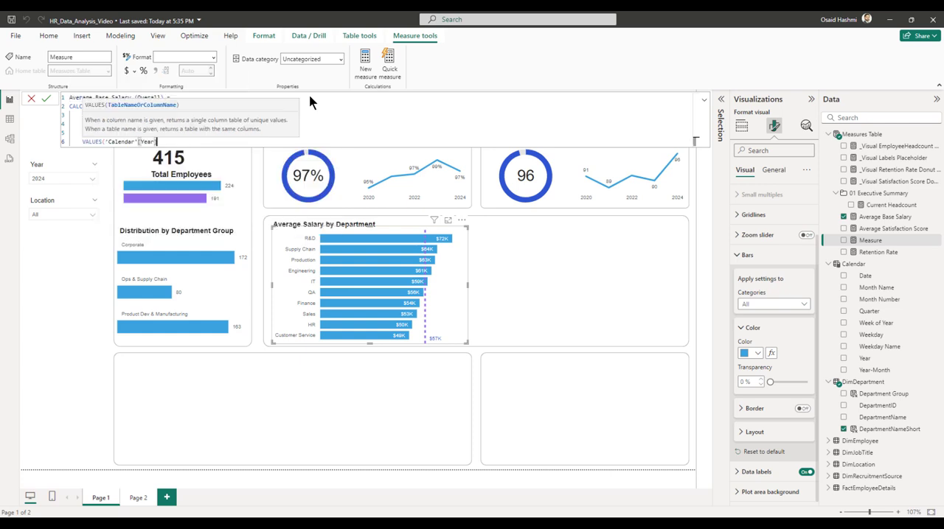
text())
key(Return)
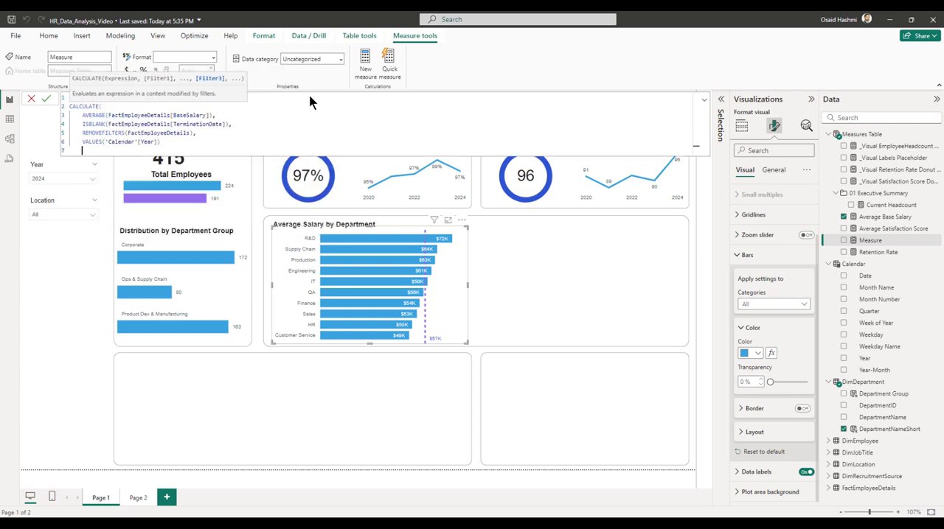
text())
key(Return)
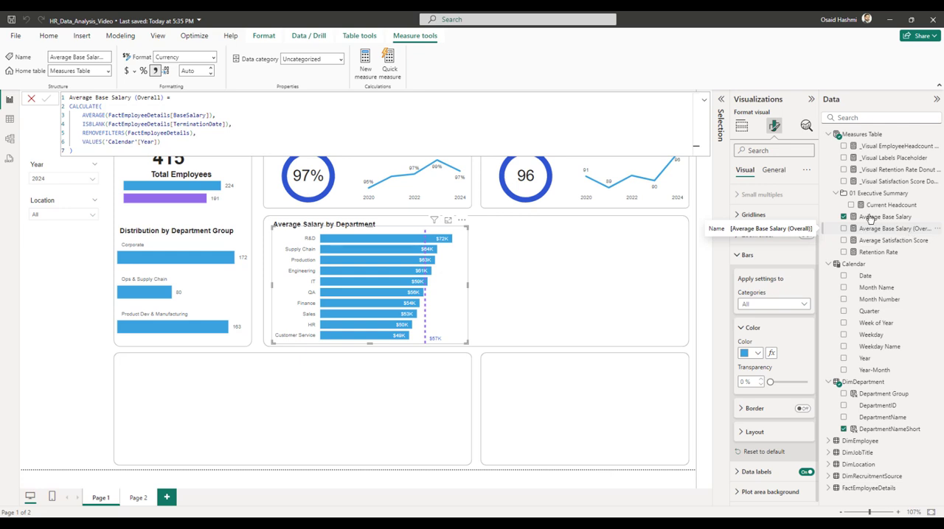
Create another new measure in the Measures Table named Avearge Base Salary (Variance).
right_click(859, 138)
click(797, 155)
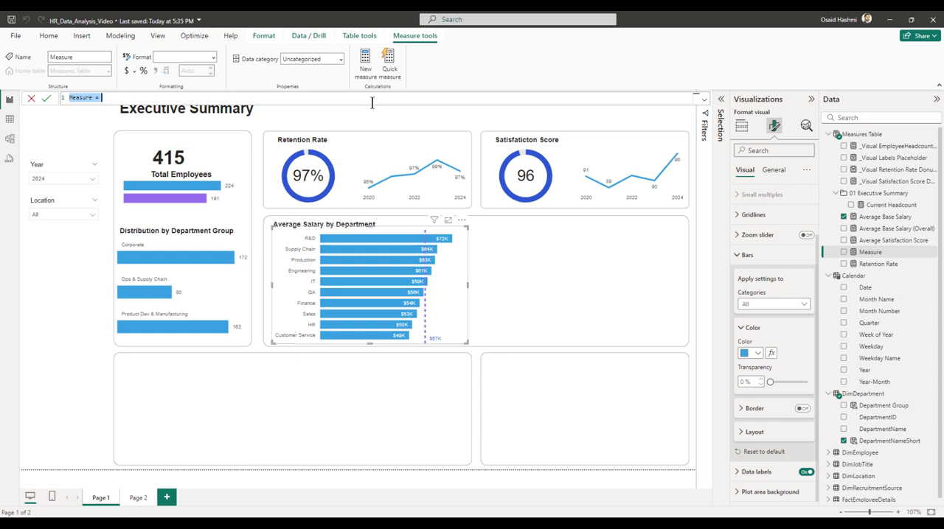
text(Avear)
text(ge Base Salary (Variance)
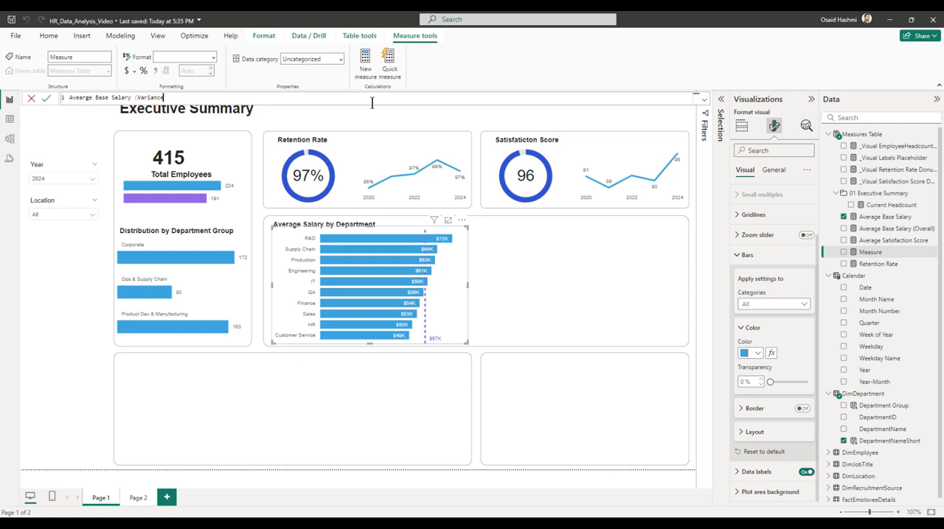
text() = averag)
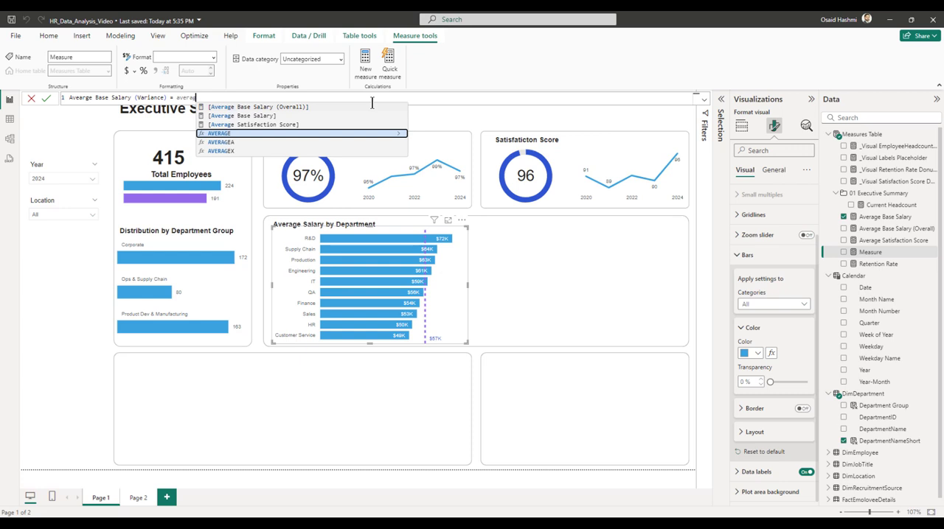
Define the variance measure as [Average Base Salary] - [Average Base Salary (Overall)], commit it and select it in the Measures Table.
key(Up)
key(Up)
key(Tab)
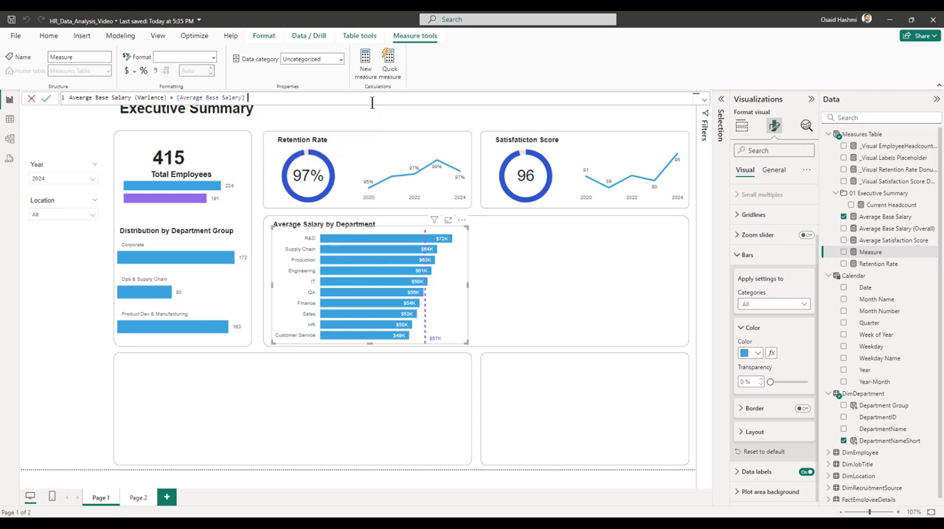
text(- average)
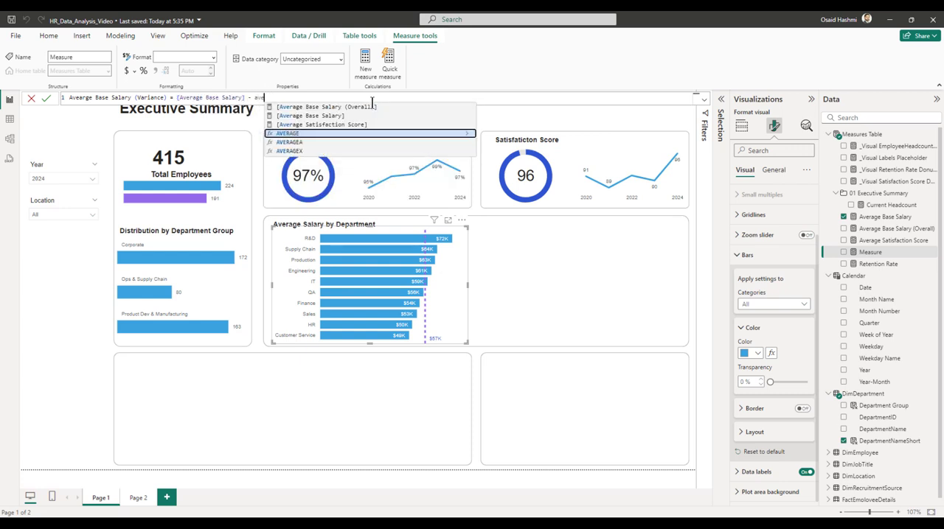
key(Up)
key(Up)
key(Up)
key(Tab)
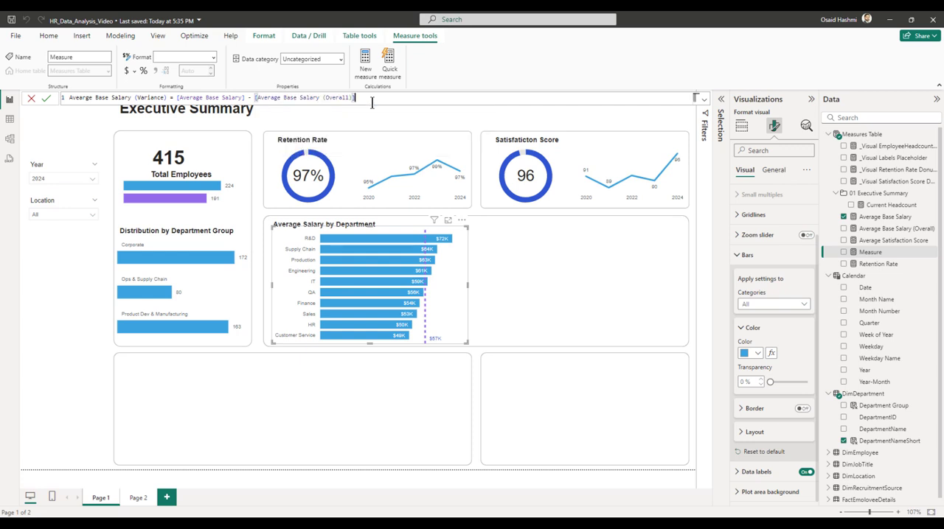
key(Return)
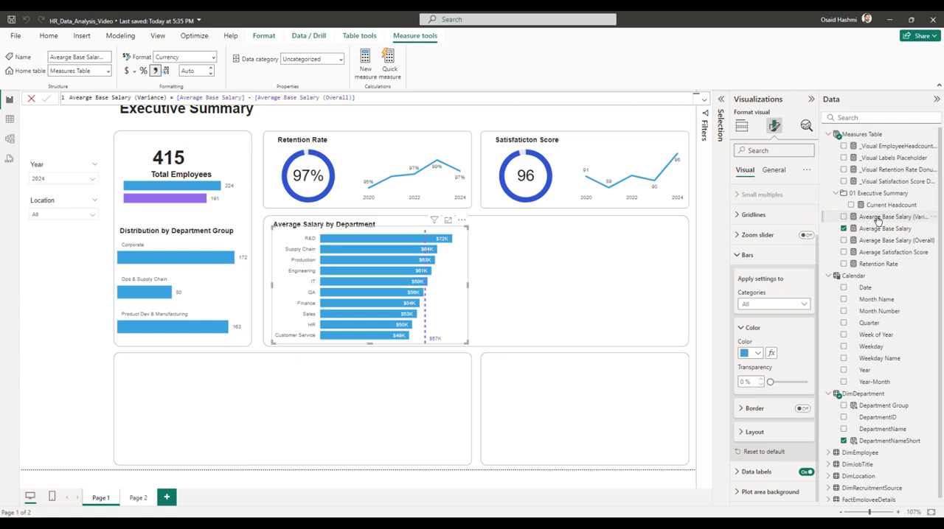
click(883, 218)
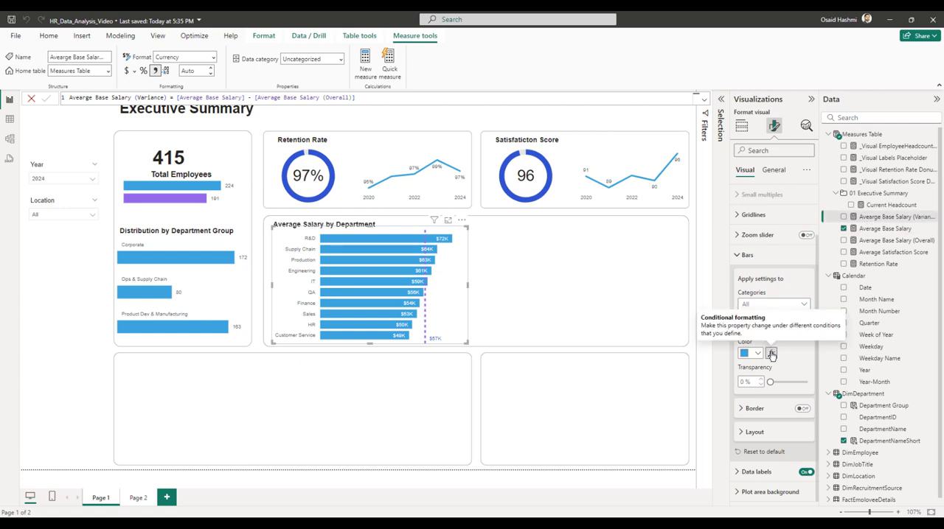
Set the salary chart's bar color conditional formatting to the Rules style, based on the Avearge Base Salary (Variance) measure.
click(771, 353)
click(295, 161)
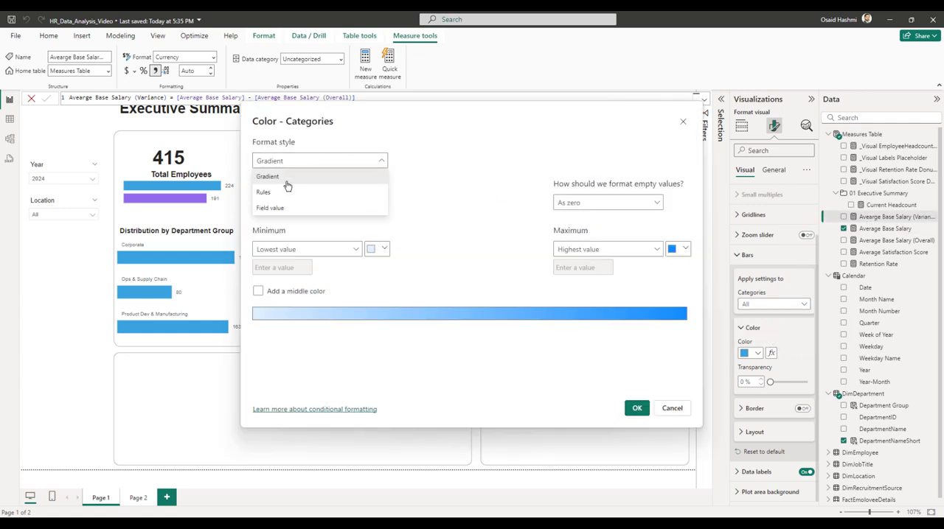
click(286, 192)
click(302, 204)
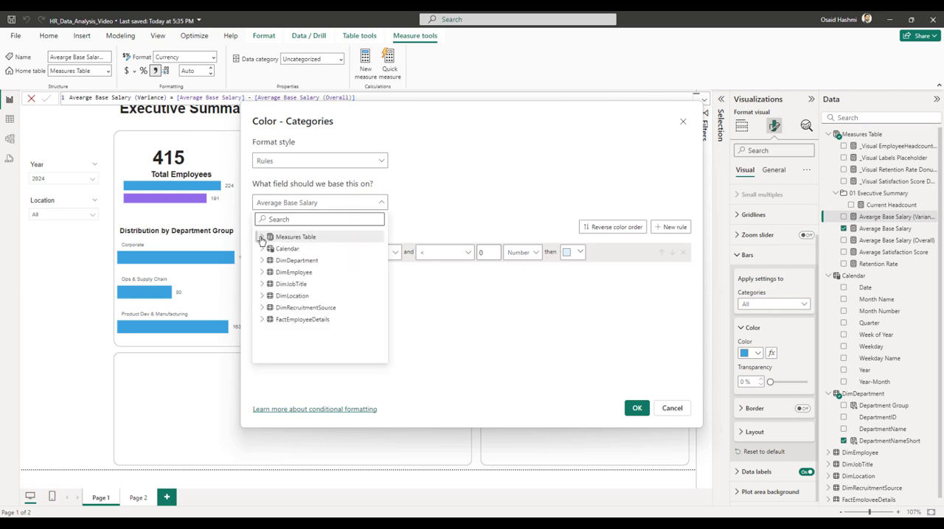
click(263, 237)
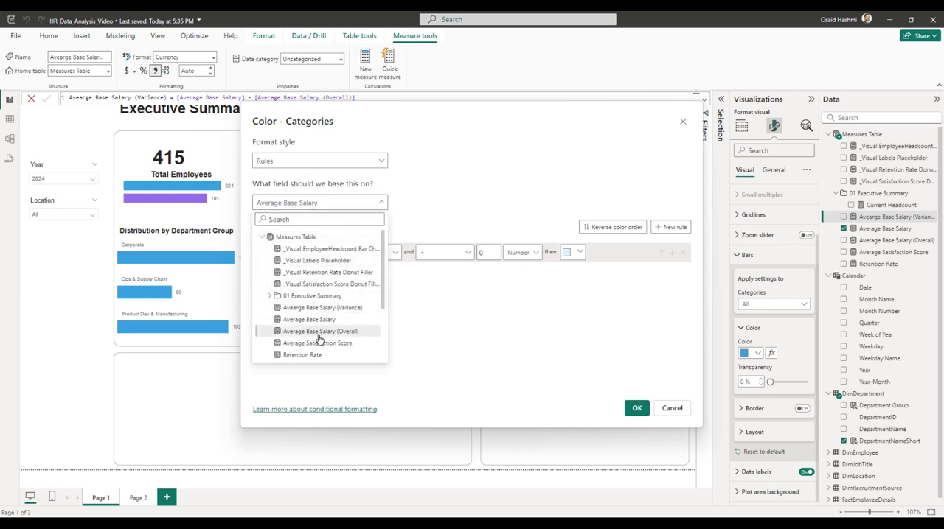
click(335, 308)
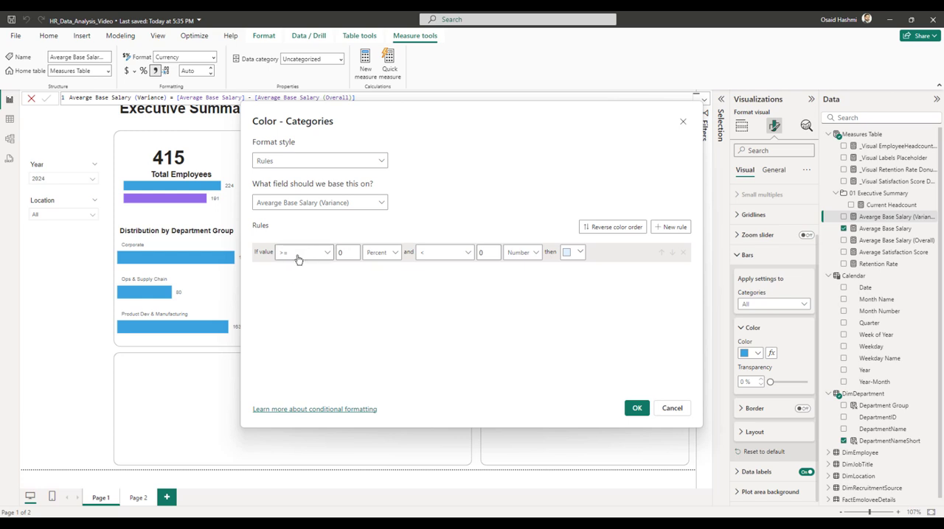
Define the first color rule: values >= Min (Number) and < 0 (Number) get the light turquoise theme color.
click(342, 252)
text(Min)
click(389, 253)
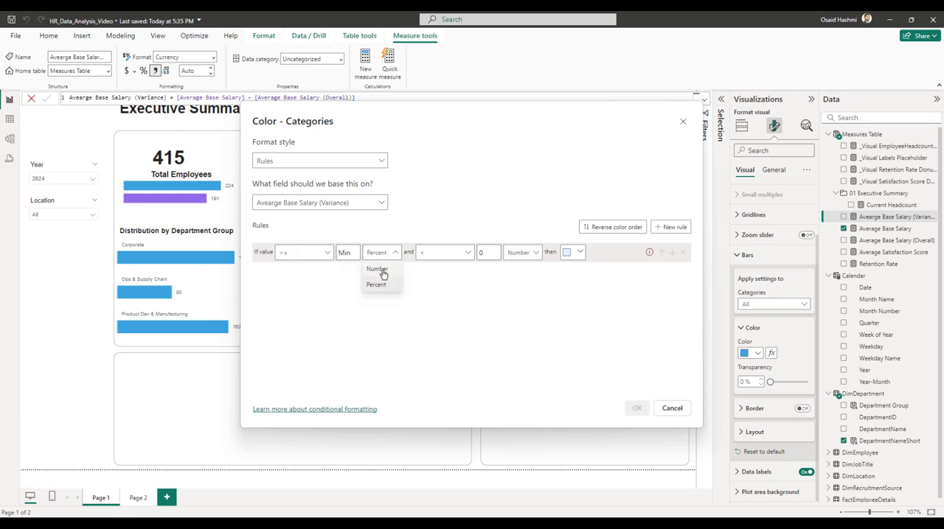
click(374, 268)
click(580, 253)
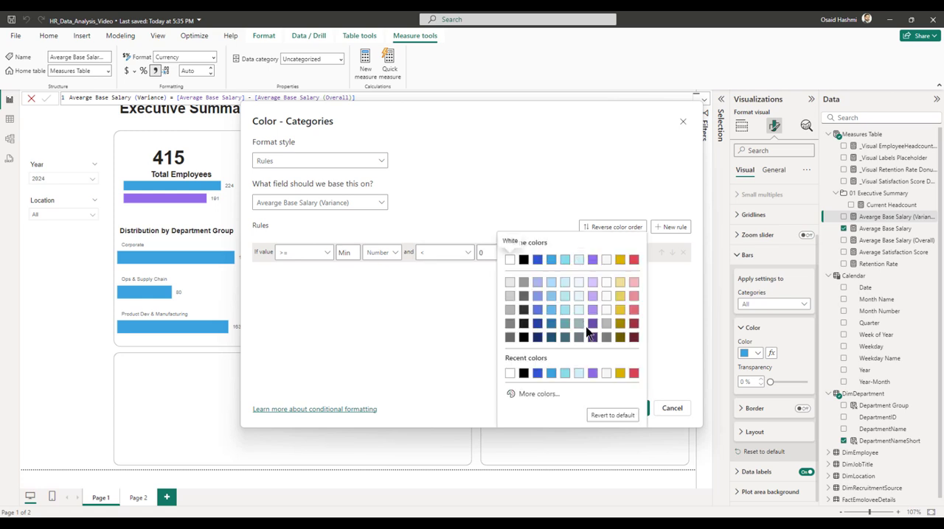
click(564, 261)
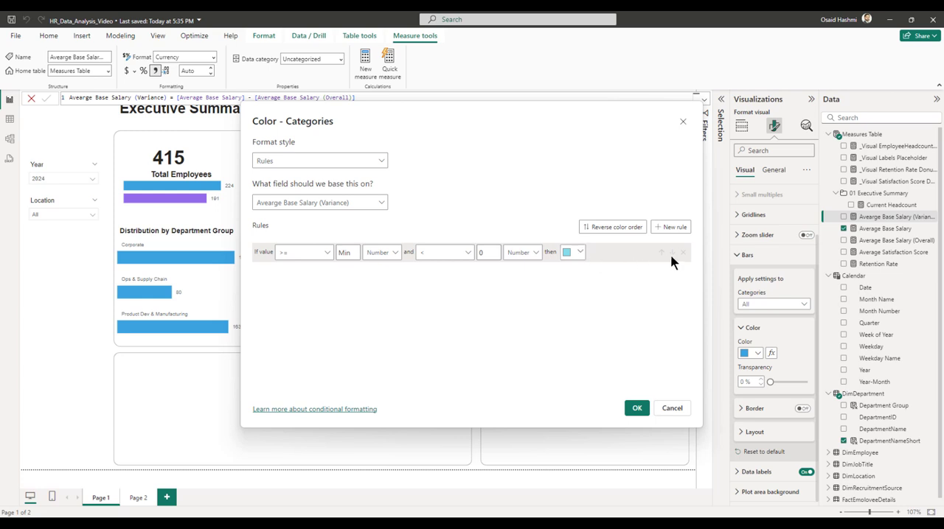
Add a second color rule making values >= 0 (Number) and < Max (Number) blue, and apply the formatting.
click(670, 227)
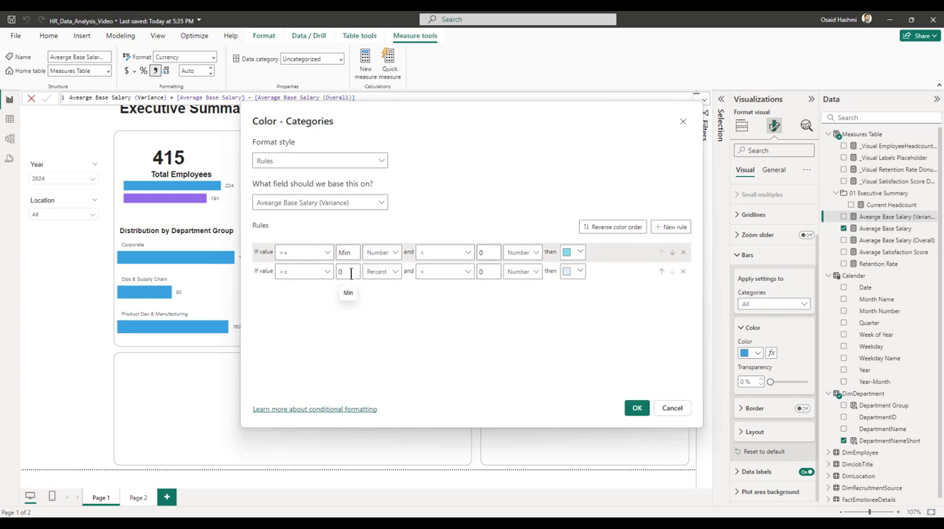
click(394, 272)
click(372, 289)
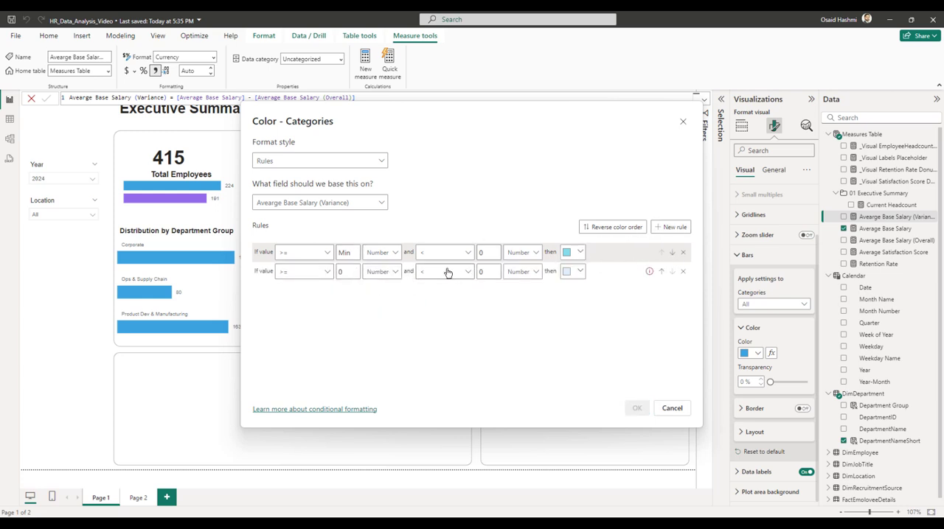
click(487, 273)
key(BackSpace)
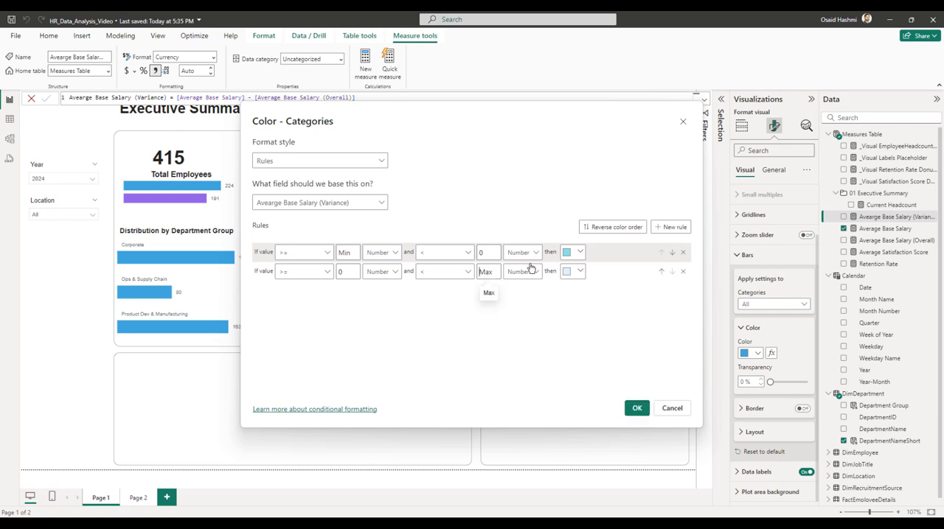
click(569, 272)
click(551, 133)
click(636, 408)
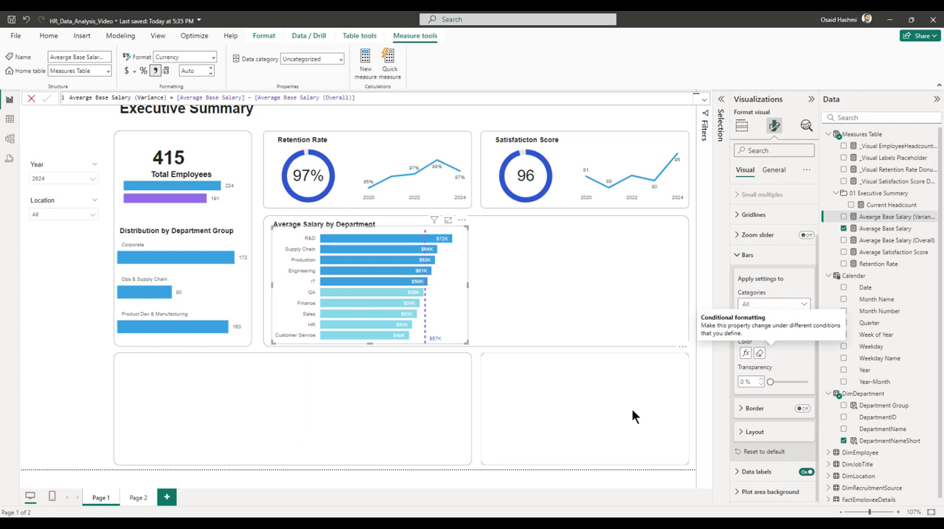
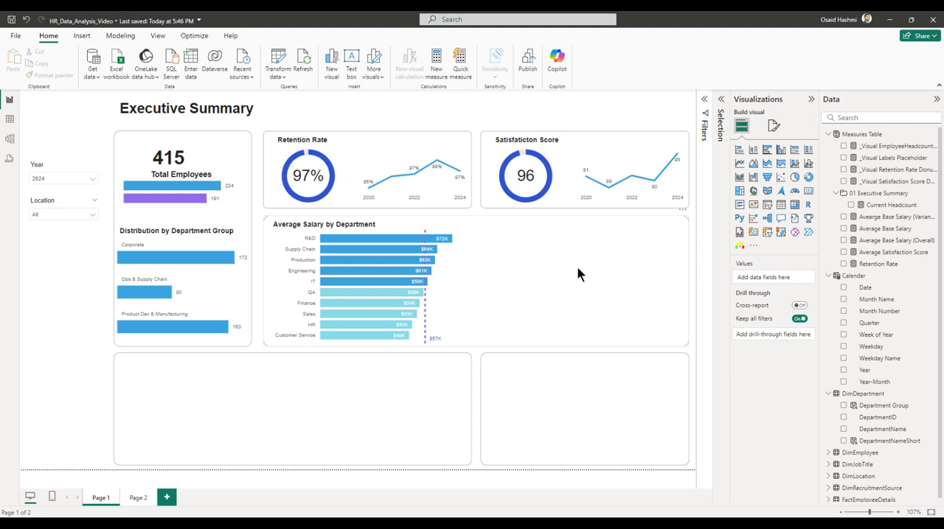
Insert a table visual over the Average Salary by Department chart and add the DepartmentNameShort field.
click(781, 205)
drag(667, 140, 673, 246)
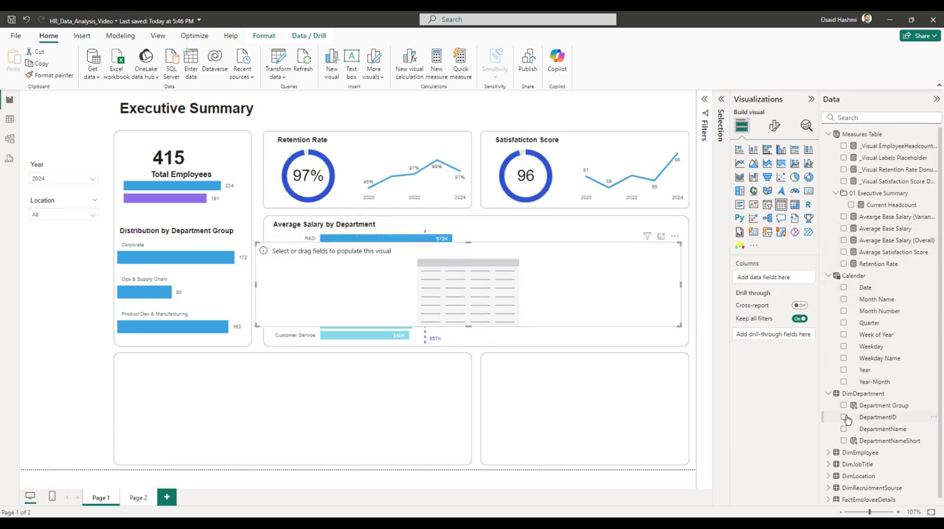
click(843, 441)
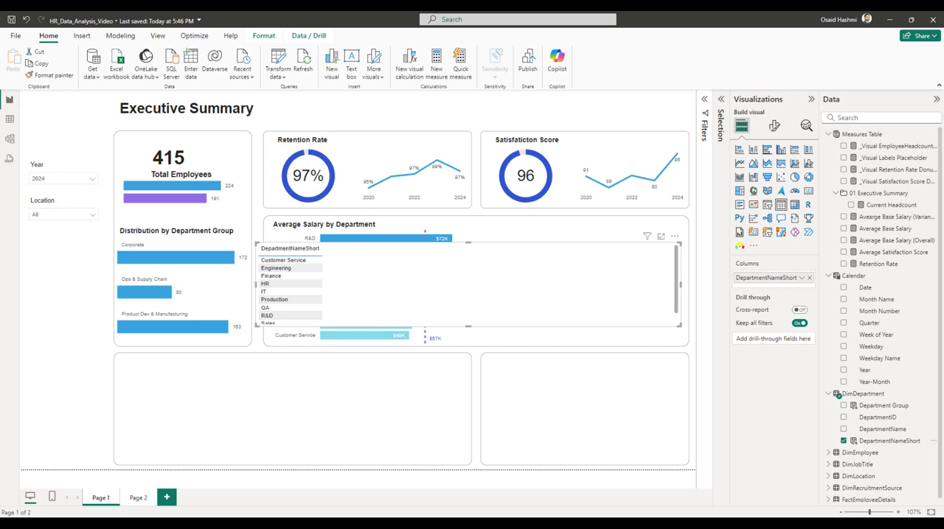
Start a new measure named Average Performance Rating in the Measures Table.
click(858, 134)
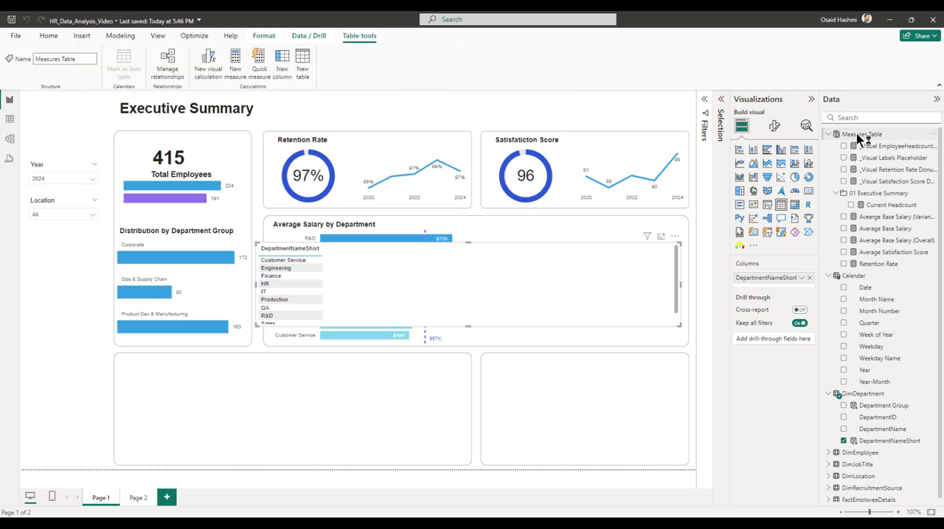
right_click(858, 137)
click(460, 124)
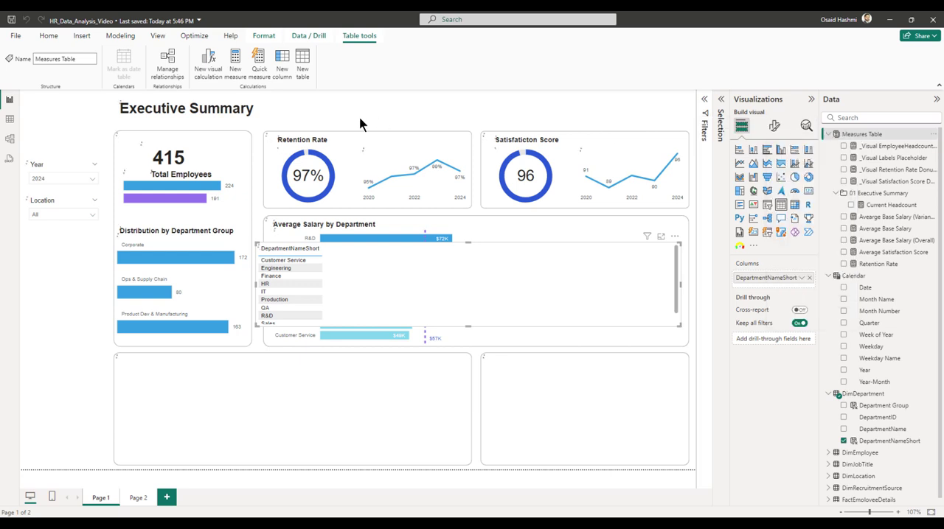
text(Average )
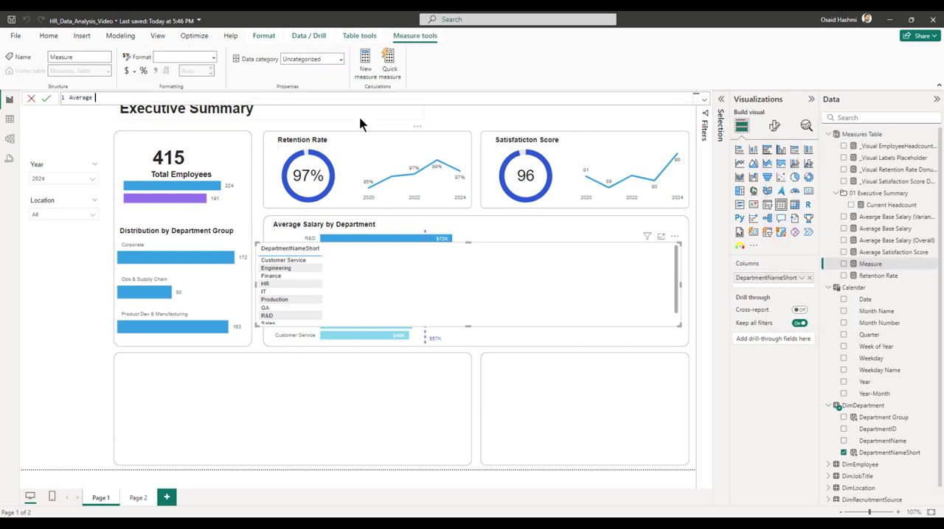
text(Performance Rating =)
key(shift+Return)
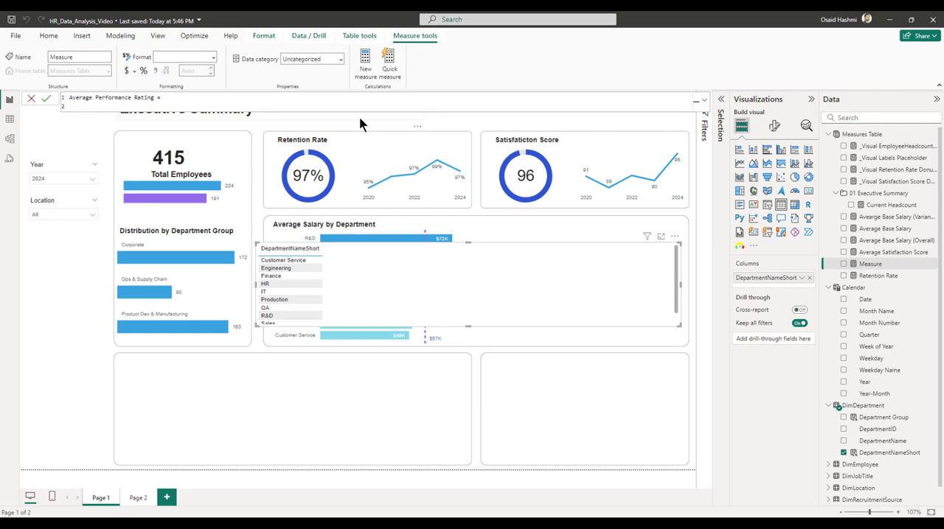
Define the measure as AVERAGE(FactEmployeeDetails[PerformanceRating]) and commit it.
text(avear)
key(BackSpace)
key(BackSpace)
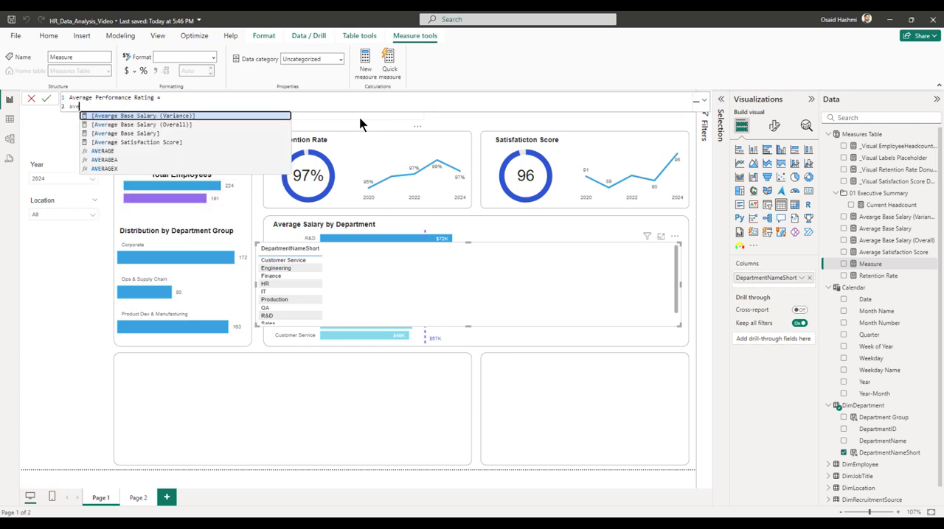
text(ra)
key(Tab)
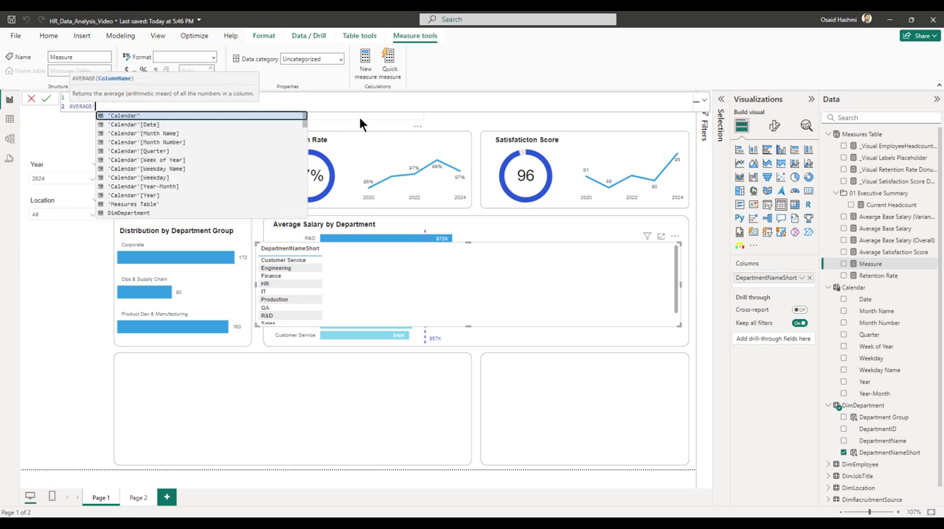
text(FactEmployeeDetails[PerformanceRating])
key(Tab)
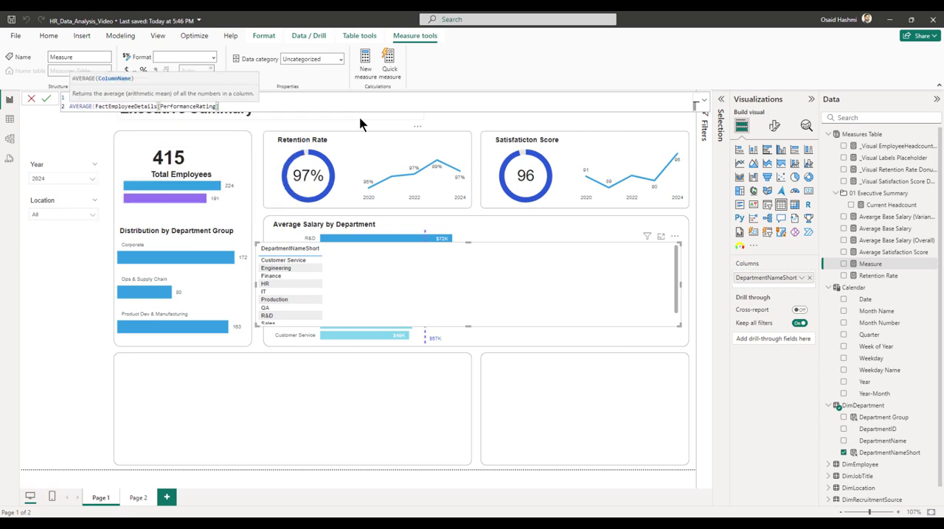
text())
key(Return)
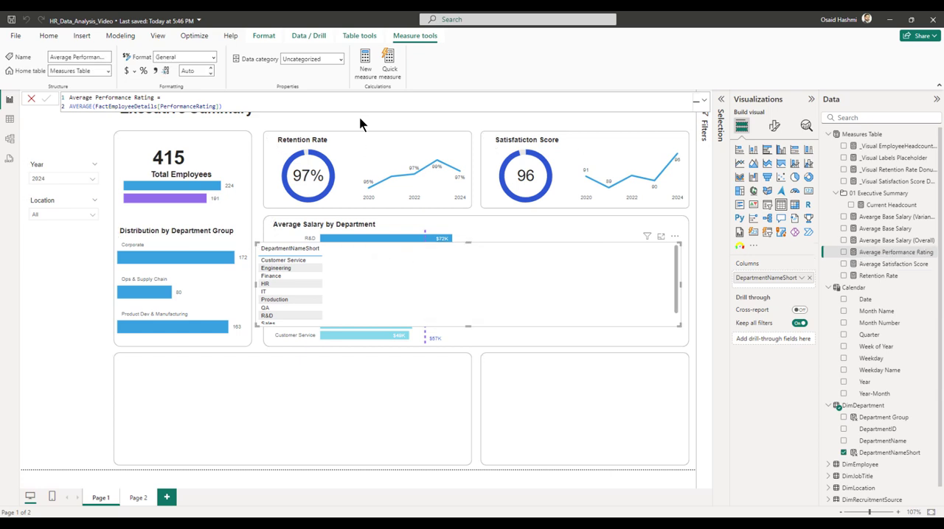
Add Average Performance Rating to the department table and sort the rows by it in descending order.
click(844, 252)
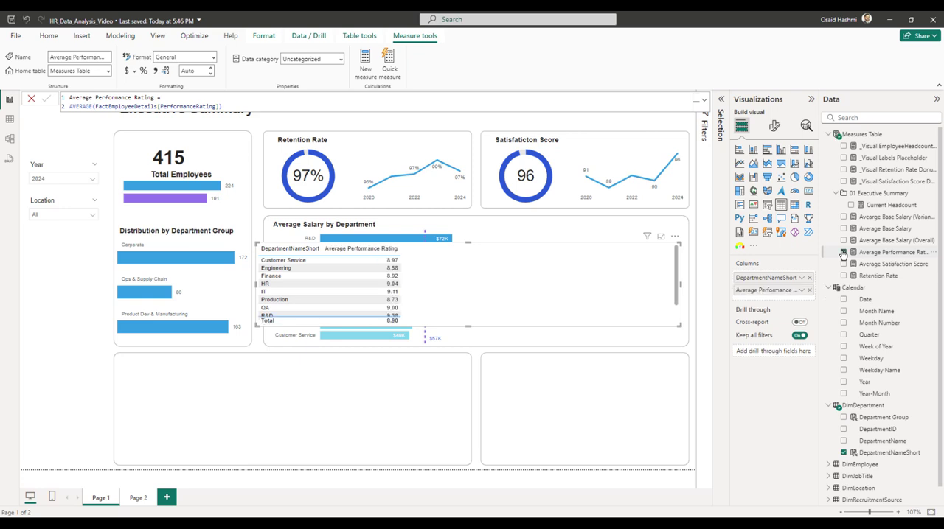
click(348, 251)
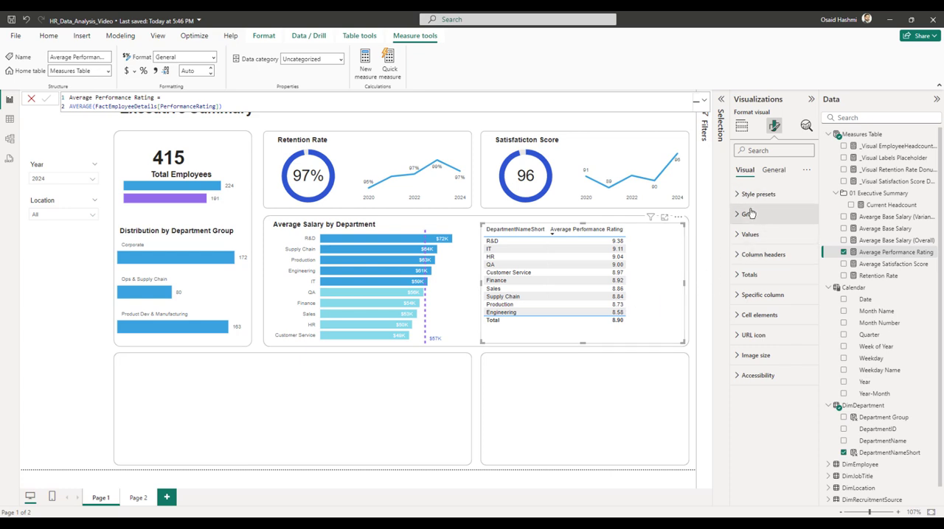
Set the row padding in the table's grid options to 2.
click(746, 215)
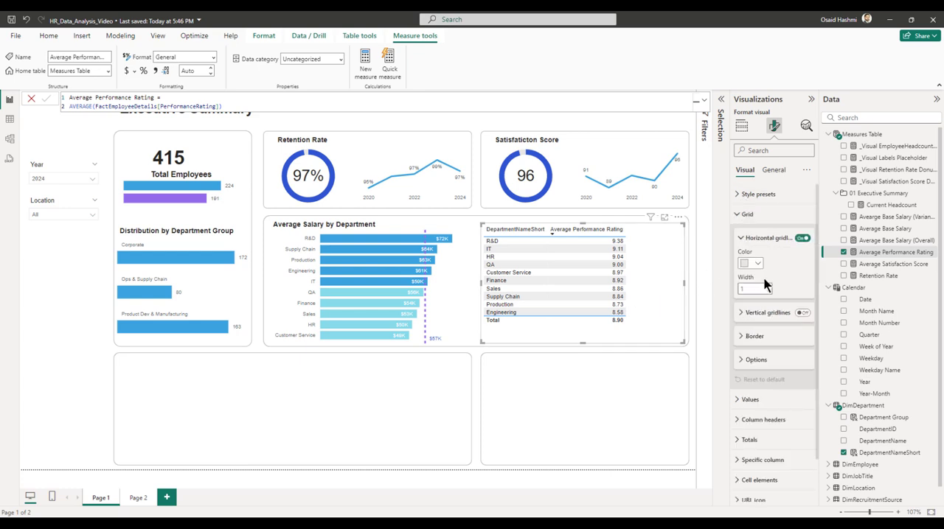
click(751, 366)
scroll(763, 376, down, 1)
scroll(764, 377, down, 1)
click(755, 287)
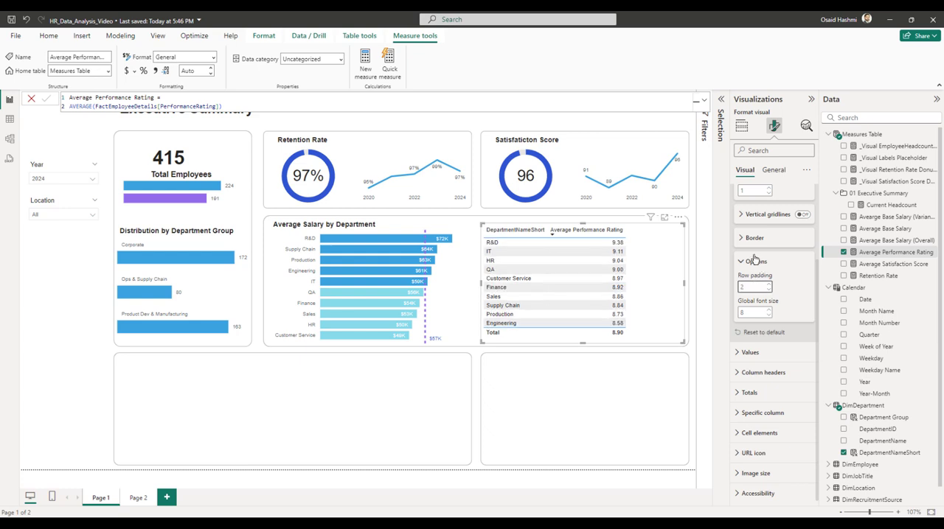
click(755, 262)
Turn off the table's totals row and set the alternate background color of its values to white.
click(760, 398)
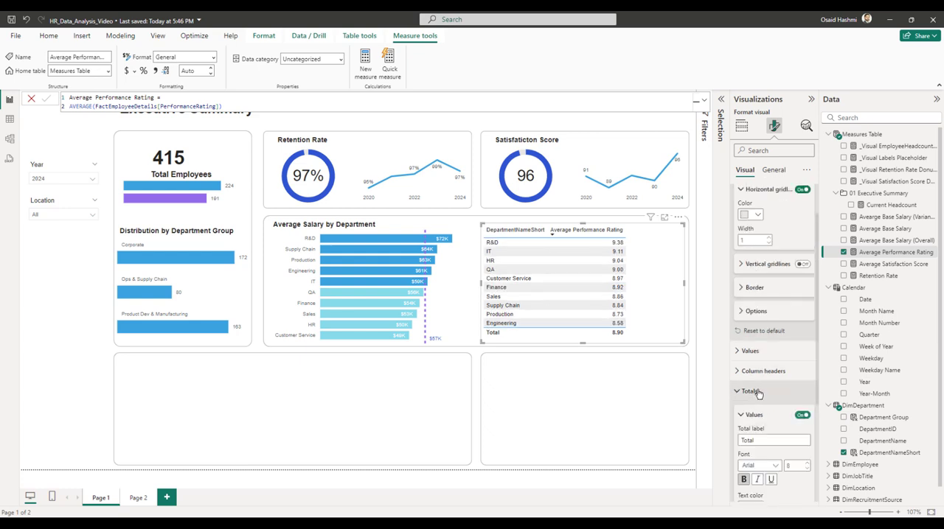
click(802, 269)
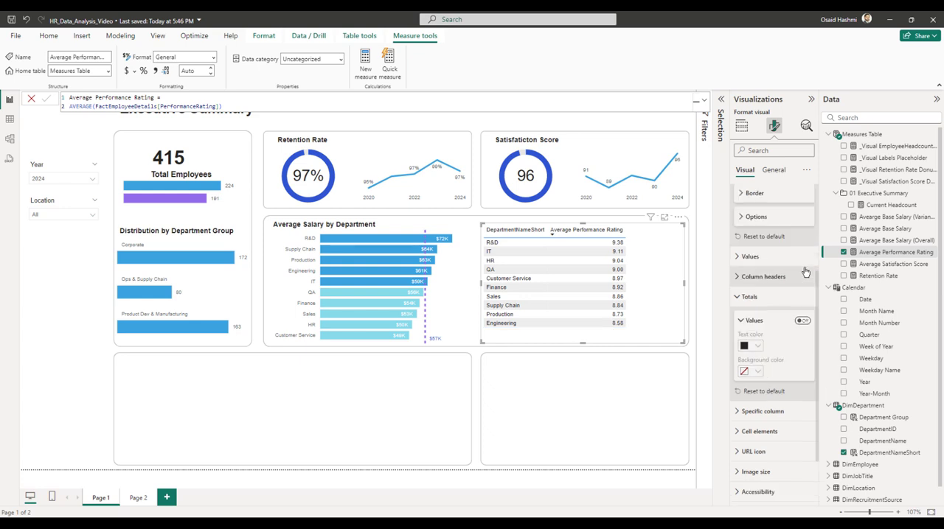
click(750, 256)
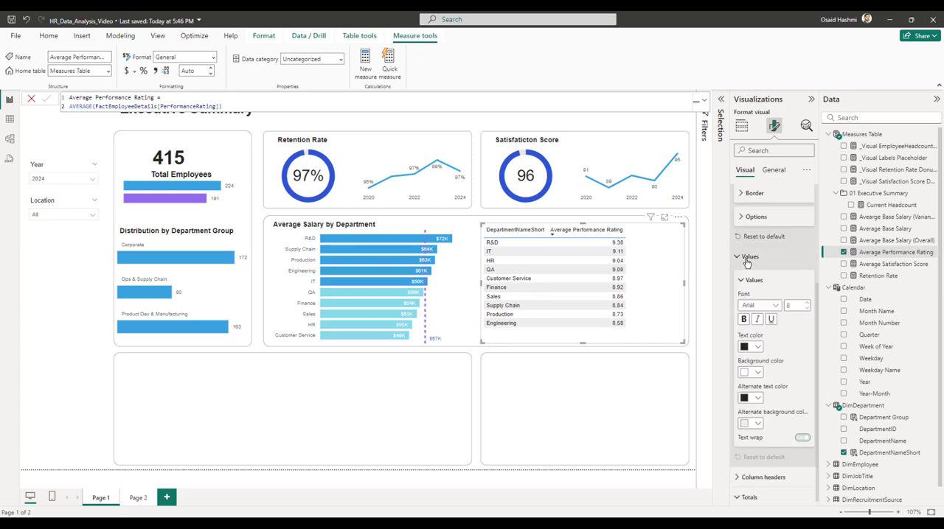
scroll(756, 376, down, 1)
click(756, 375)
click(750, 220)
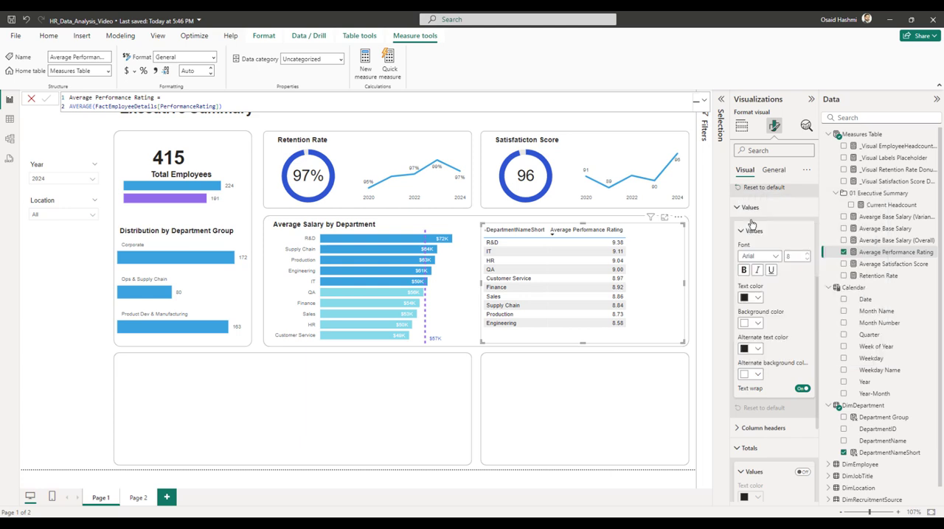
Set the table's horizontal gridline color to white.
scroll(774, 306, up, 5)
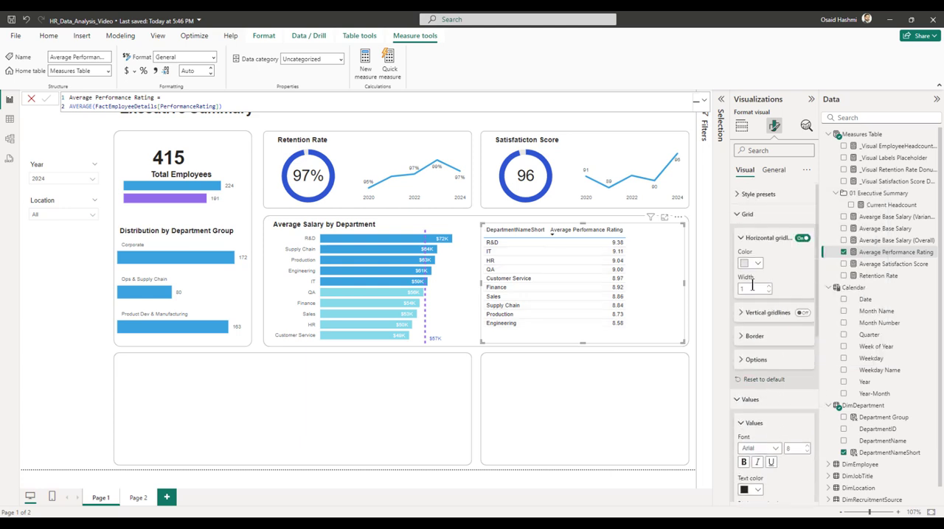
click(751, 263)
click(751, 298)
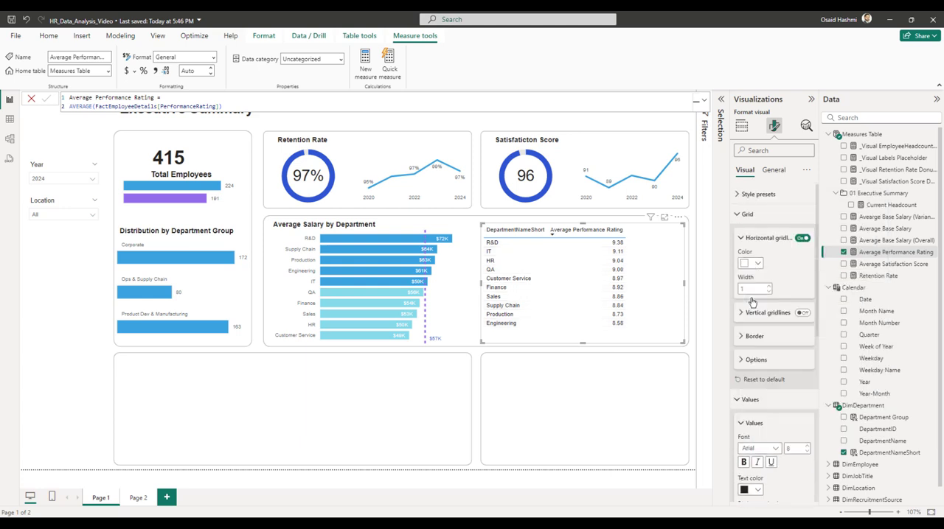
click(757, 405)
click(753, 240)
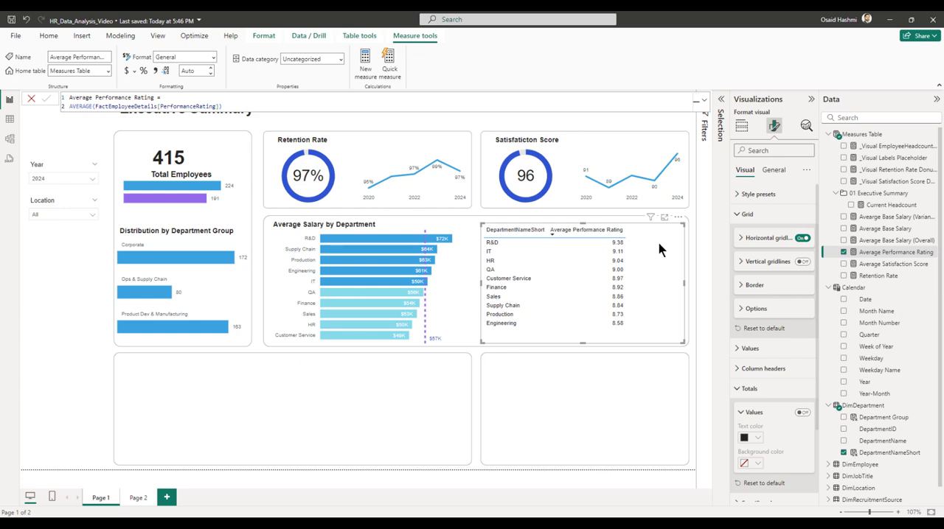
Start another measure in the Measures Table named Visual Performance Rating Circles.
right_click(859, 135)
click(793, 154)
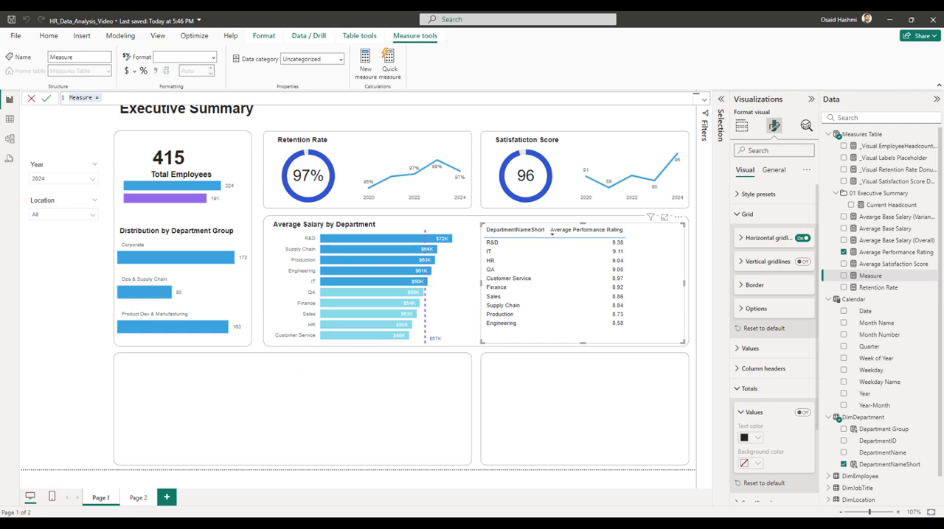
click(116, 96)
key(ctrl+a)
text(Vie)
text(ual )
text(Perform)
text(ance Rating C)
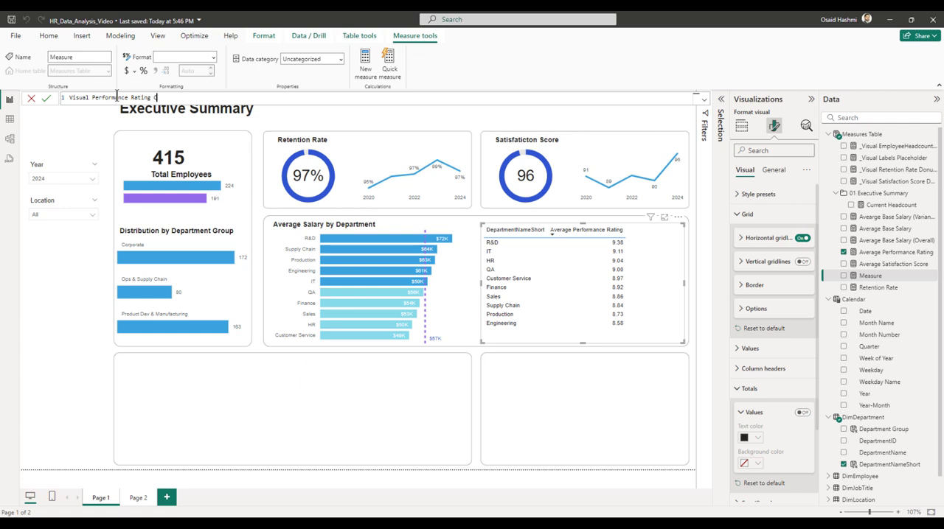
text(ircles =)
key(shift+Return)
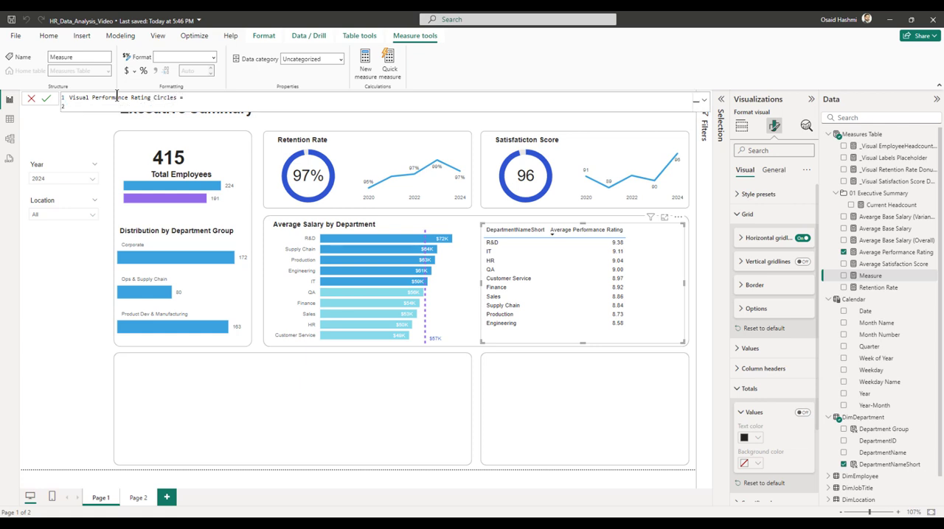
Add the comment "// svg essentials" as the second line of the measure's formula.
text(// svg essentials)
key(shift+Return)
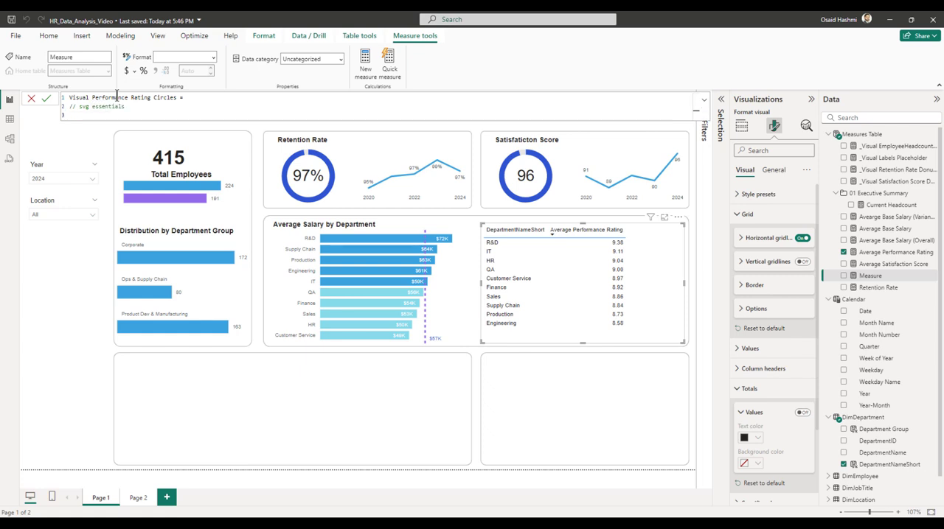
Declare the svg_start variable with the SVG data URI opening tag and viewBox '-0 0 1000 100'.
text(VAR =)
key(BackSpace)
text(svg_start = "data:image/svg+xml;utf8,<svg xmlns='http://www.w3.org/2000/svg' viewBox='-0 0 1000 100'>")
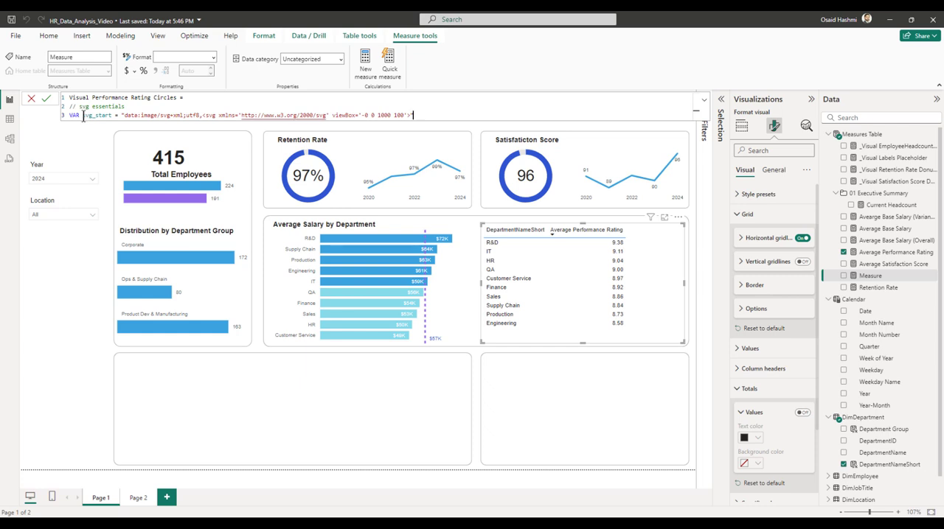
drag(203, 115, 215, 112)
mouse_move(377, 115)
mouse_down()
mouse_move(403, 115)
mouse_move(386, 114)
mouse_up()
click(397, 114)
click(403, 114)
drag(377, 115, 389, 115)
click(414, 115)
text(")
key(shift+Return)
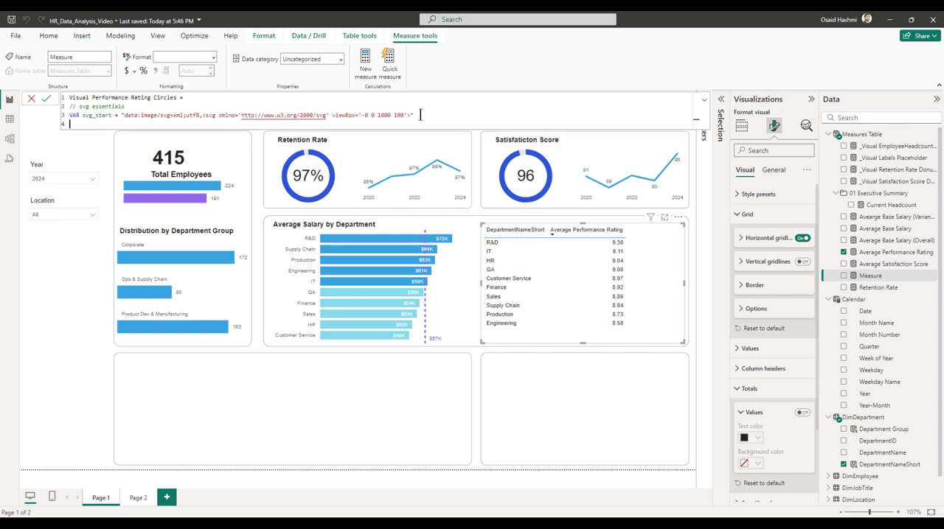
Declare the svg_end variable as "</svg>" on the line below svg_start.
text(var)
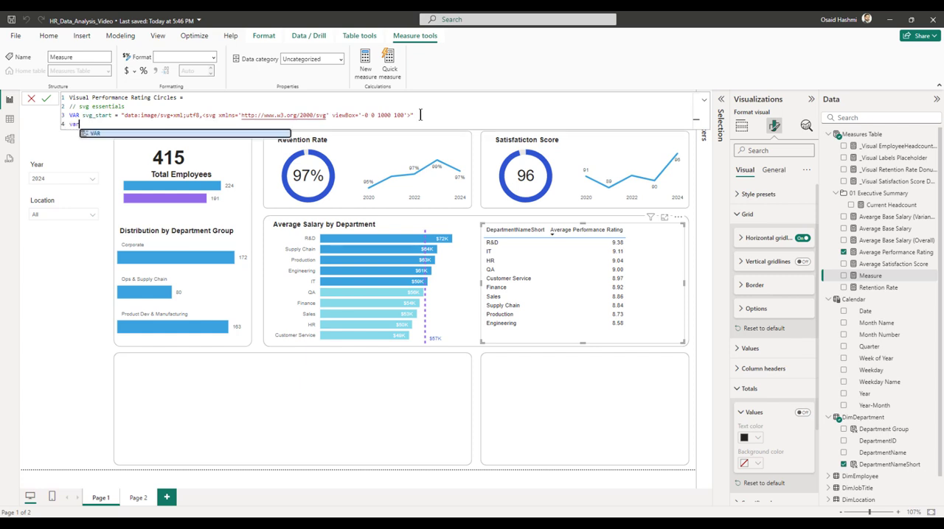
key(BackSpace)
key(BackSpace)
key(BackSpace)
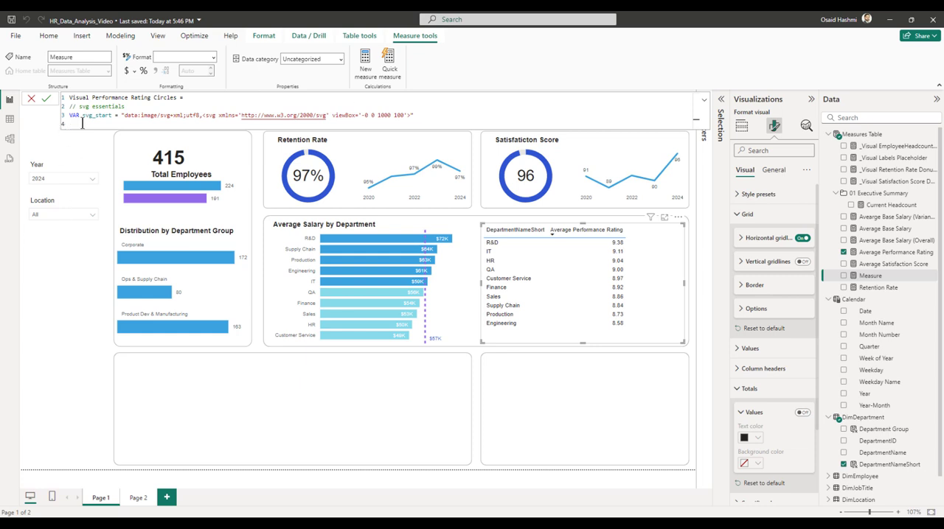
text(VAR svg_end = "</svg>")
key(shift+Return)
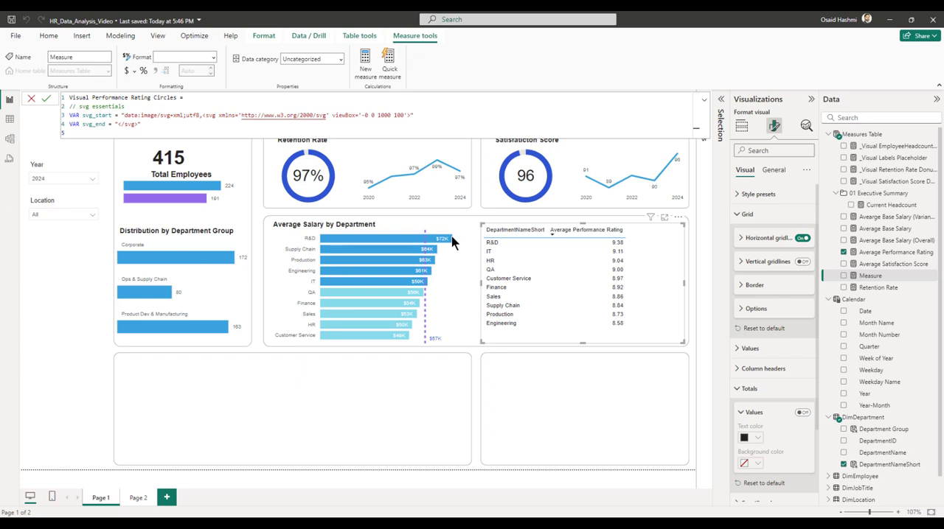
Add the Circle1 path variable and a Circle10 variable that repeats it through CONCATENATEX over GENERATESERIES(0,900,100).
text(VAR Circle1 = "<path d='M 50,10 A 30,30 0 1,1 49.99,10 Z' />")
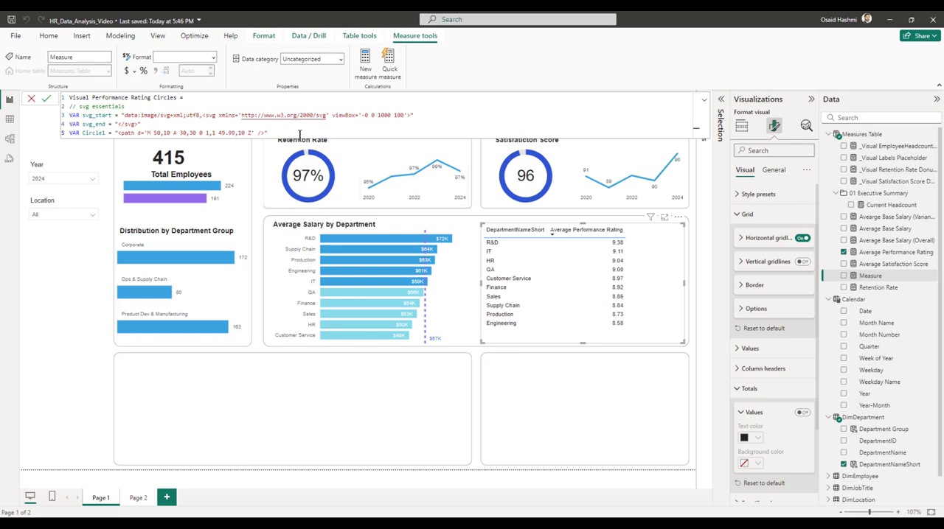
text(VAR Circle10 = CONCATENATEX(     GENERATESERIES(0,900,100),     "<g transform='translate(" & [Value] & ",0)'>" & Circle1 & "</g>"     ))
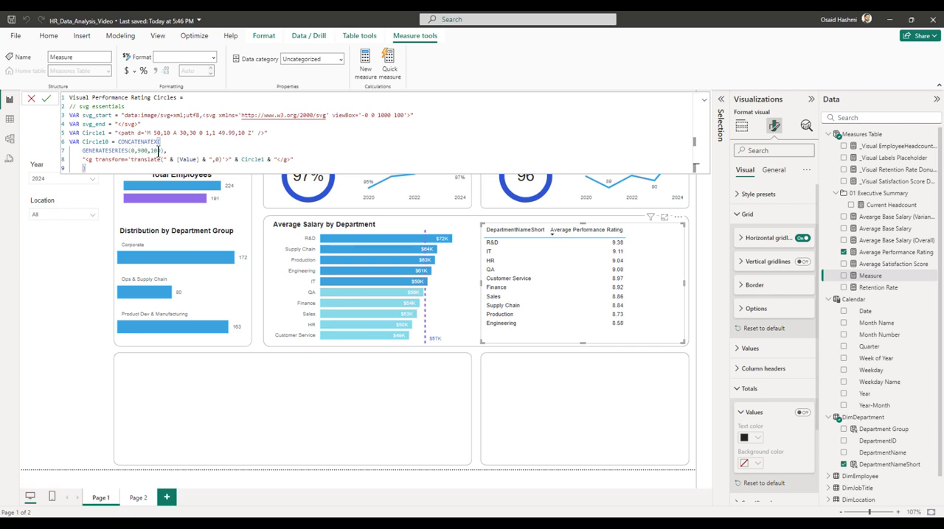
click(134, 151)
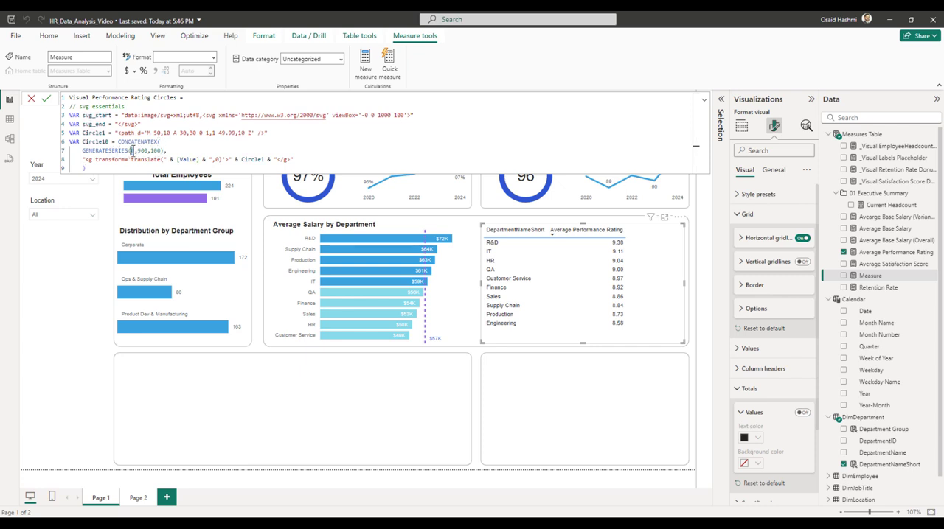
double_click(142, 150)
text(900)
Add a Defs section with ClipWidth as [Average Performance Rating] * 100 and a StarClip clipPath rectangle using that width.
click(99, 169)
text(// Defs VAR ClipWidth = [Average Performance Rating] * 100 VAR Defs = "<defs><clipPath id='StarClip'> <rect x='0' y='0' height='100' width='" & ClipWidth & "' /> </clipPath></defs>")
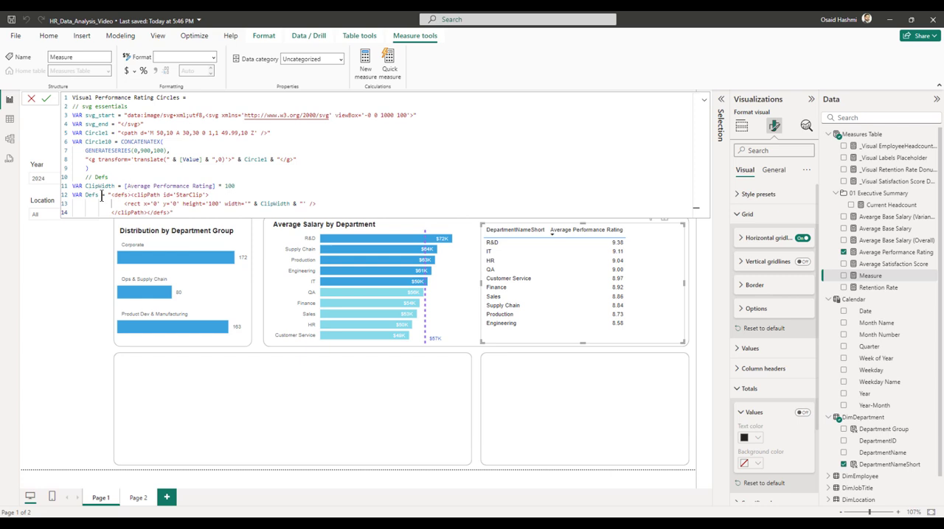
click(86, 182)
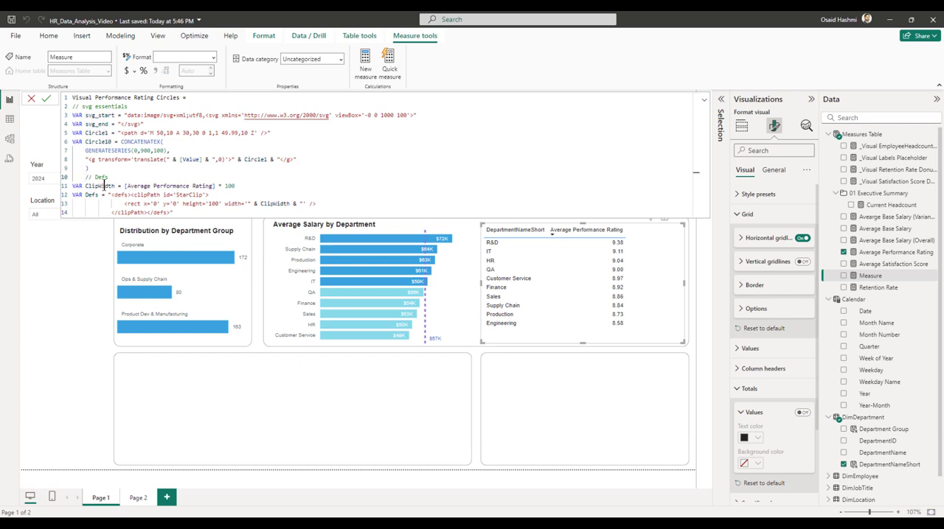
Remove the indent before the Defs comment and check the StarClip rectangle's height against the viewBox height in svg_start.
key(Up)
key(BackSpace)
drag(380, 115, 393, 115)
click(149, 194)
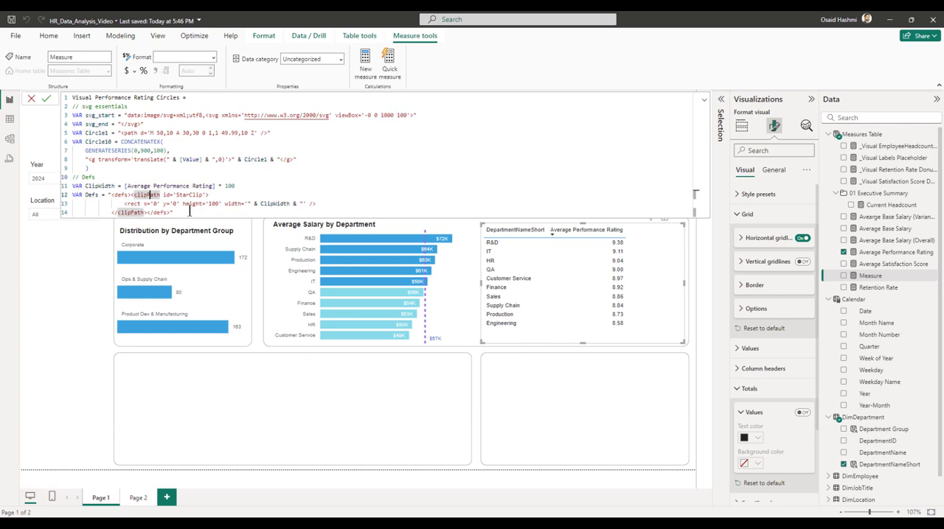
click(189, 211)
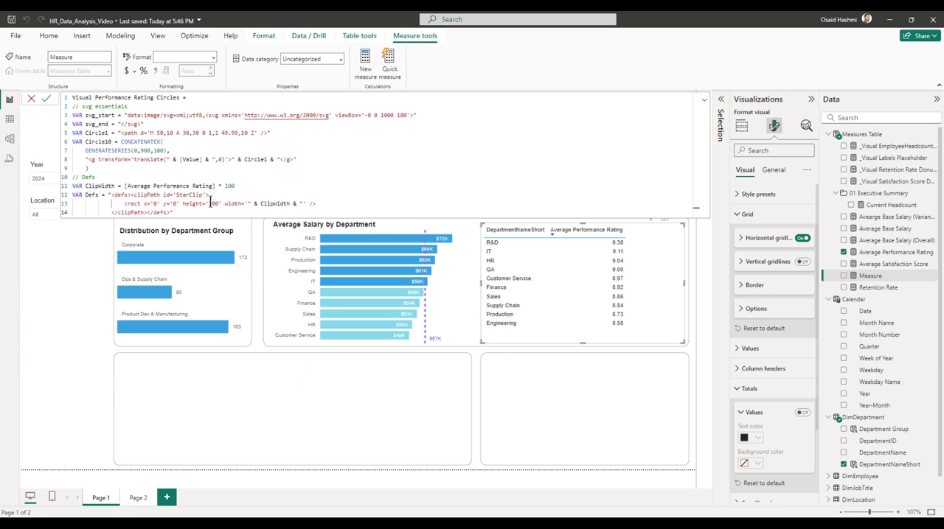
drag(380, 115, 395, 115)
double_click(400, 116)
double_click(213, 203)
Add a Colored Stars section with GreyCircles (White fill, stroke #2F55D0, width 2) and FilledCircles (fill #87DAE9, clipped by StarClip), both drawing Circle10.
click(191, 212)
text(// Colored Stars VAR GreyCircles = "<g fill='White' stroke-width='2' stroke='#2F5500'>" & Circle10 & "</g>" VAR FilledCircles = "<g fill='#870AE9' clip-path='url(#StarClip)'>" & Circle10 & "</g>")
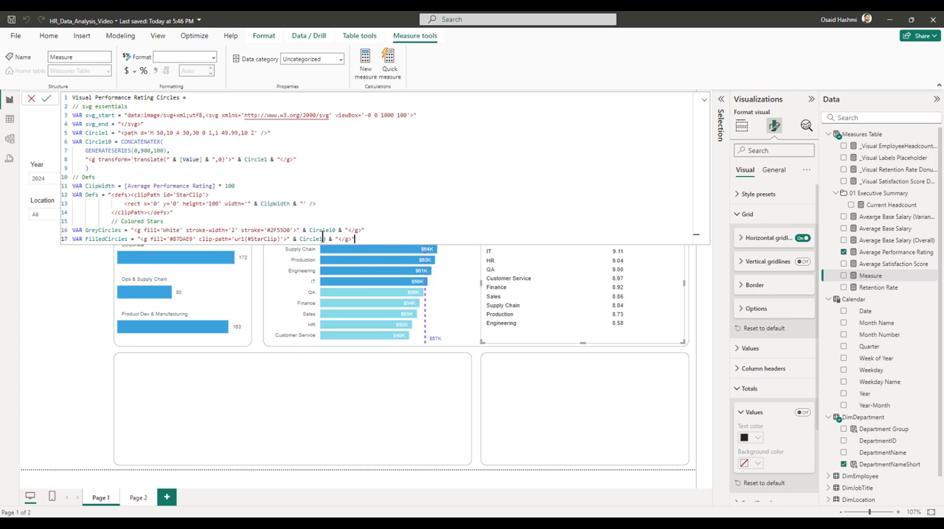
drag(177, 238, 192, 238)
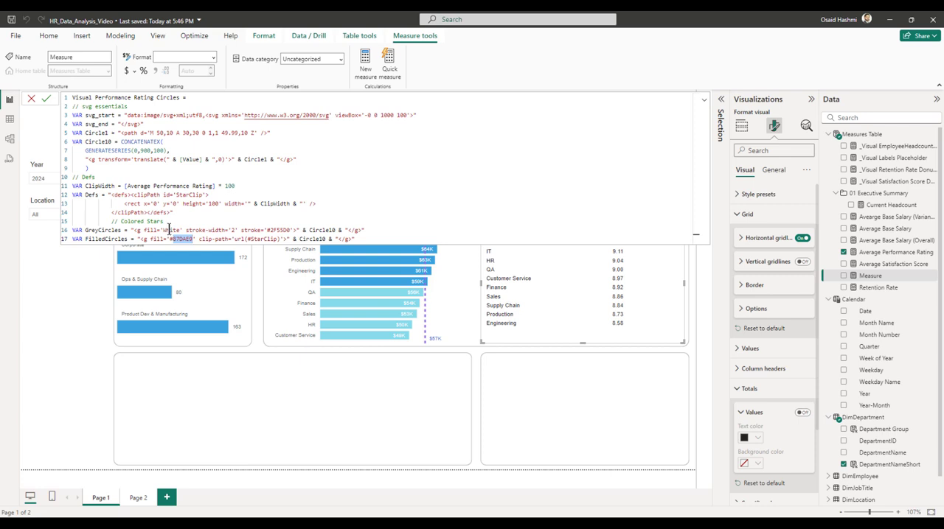
double_click(169, 230)
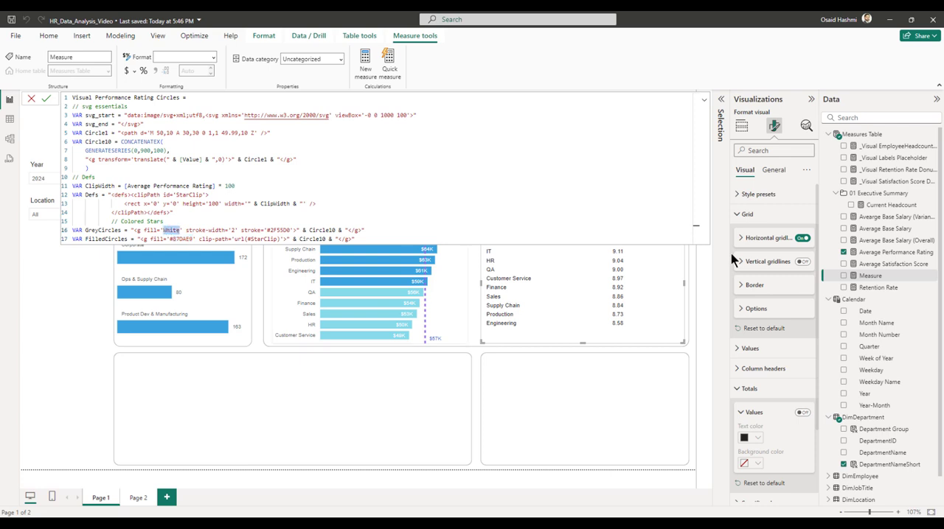
End the measure with RETURN svg_start & Defs & GreyCircles & FilledCircles & svg_end and commit it.
click(374, 236)
key(Return)
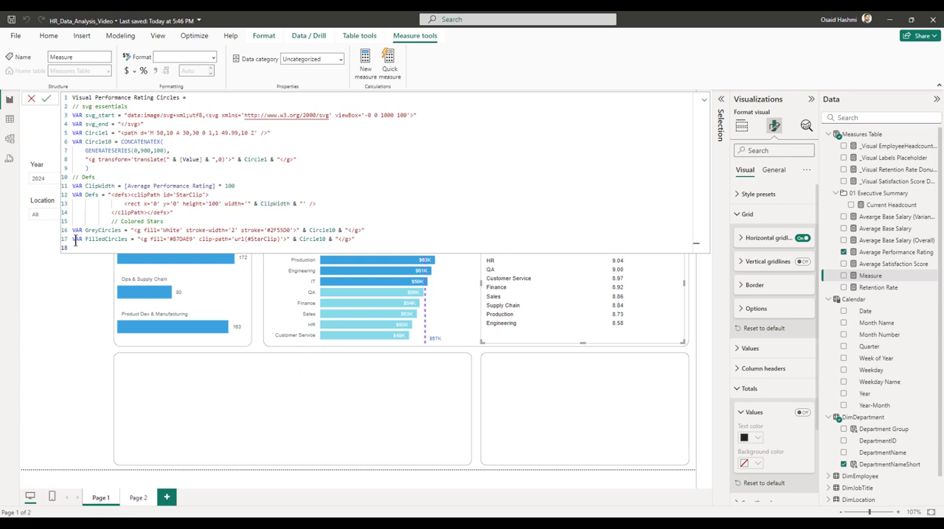
text(RETURN svg_start & Defs & GreyCircles & FilledCircles & svg_end)
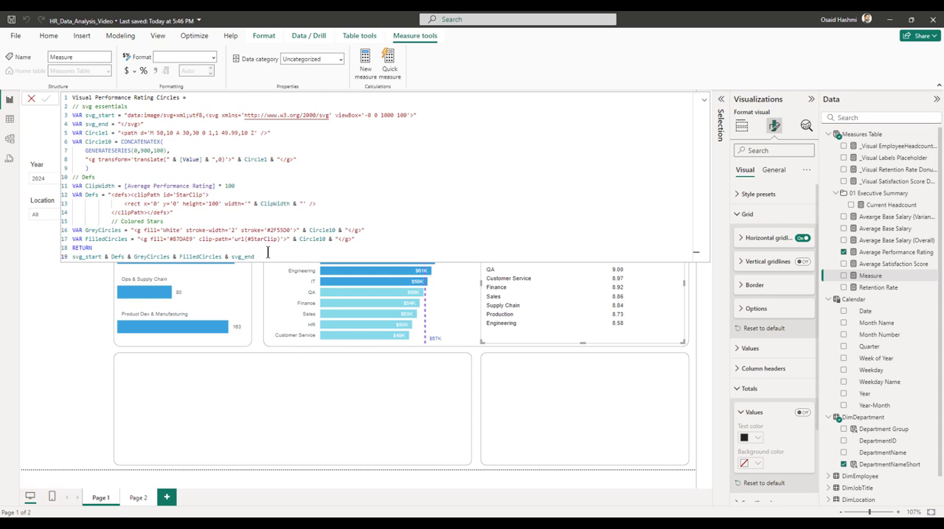
key(Return)
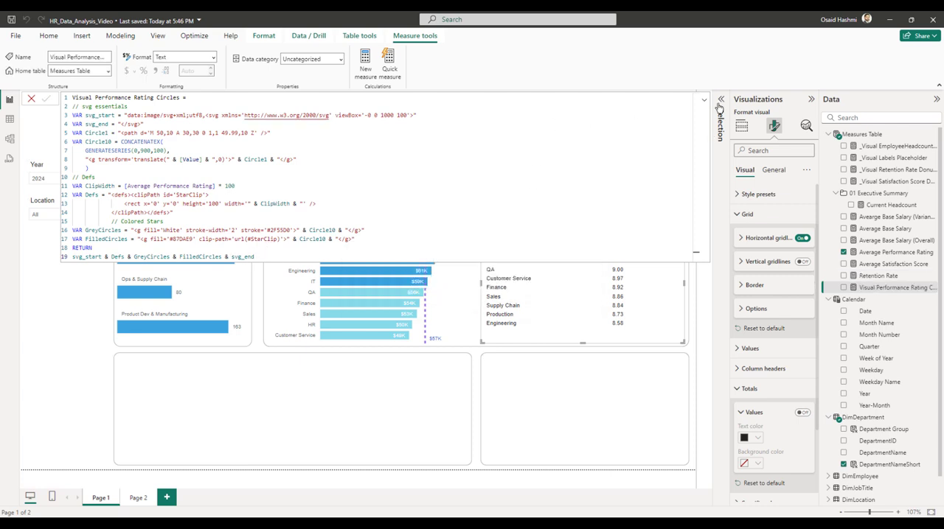
Collapse the formula editor and add the Visual Performance Rating Circles measure to the department rating table.
click(704, 100)
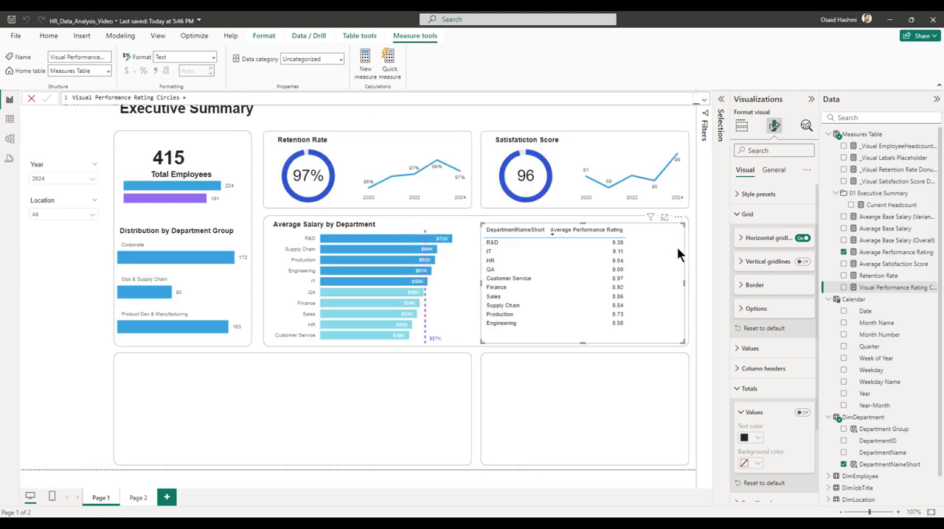
click(844, 288)
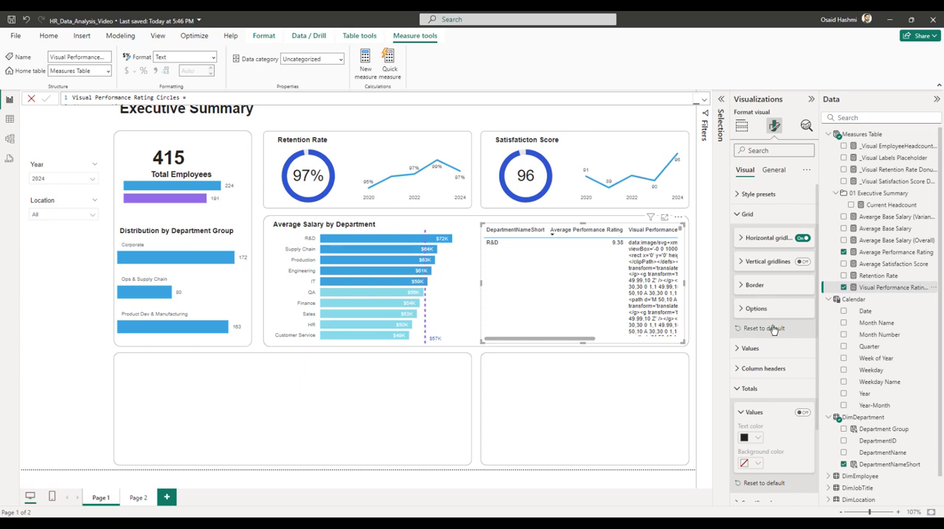
drag(582, 339, 679, 341)
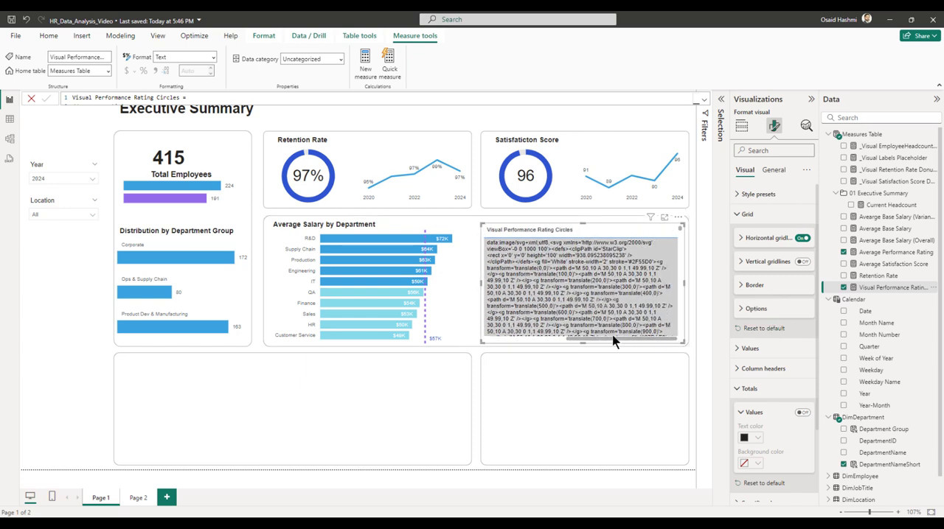
click(693, 378)
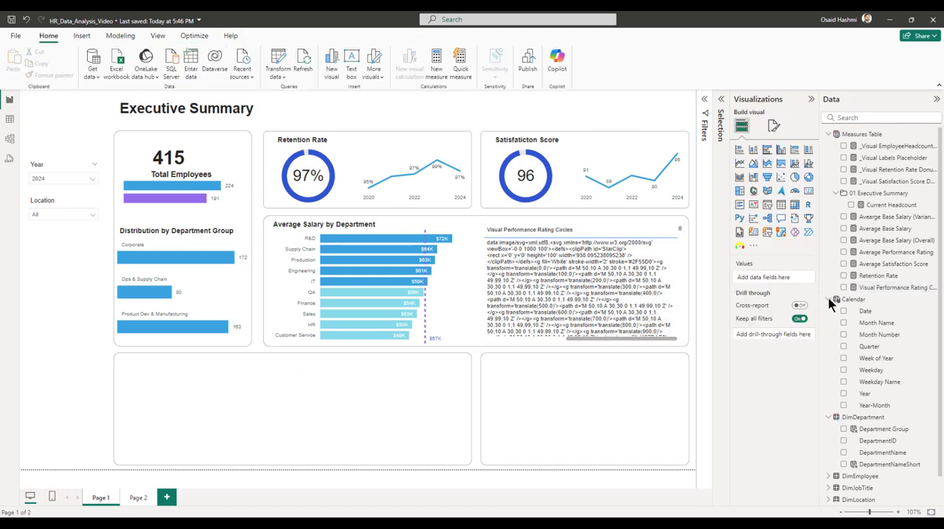
Set the data category of the Visual Performance Rating Circles measure to Image URL.
click(882, 292)
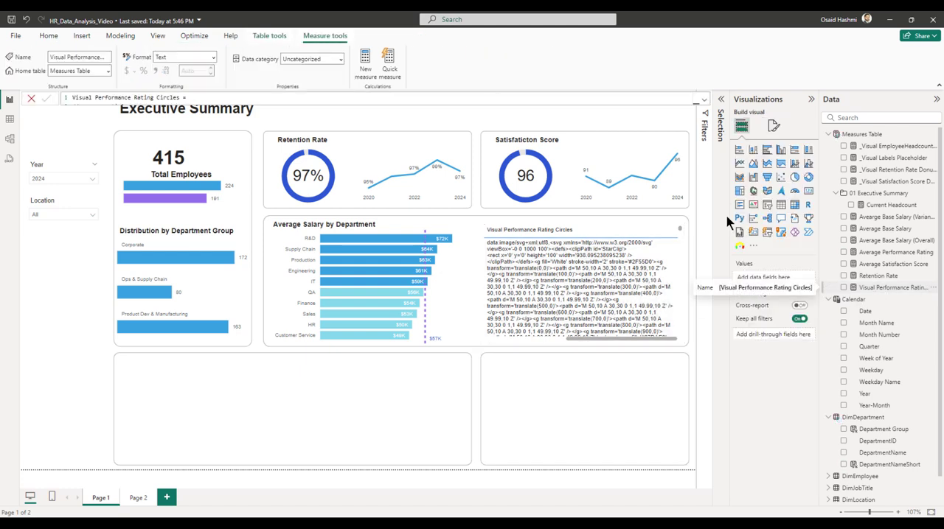
click(339, 59)
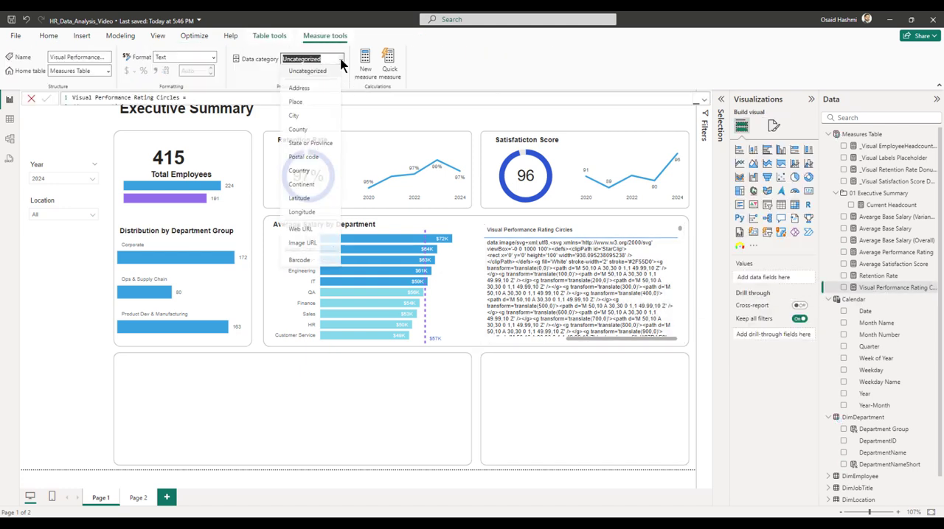
click(306, 243)
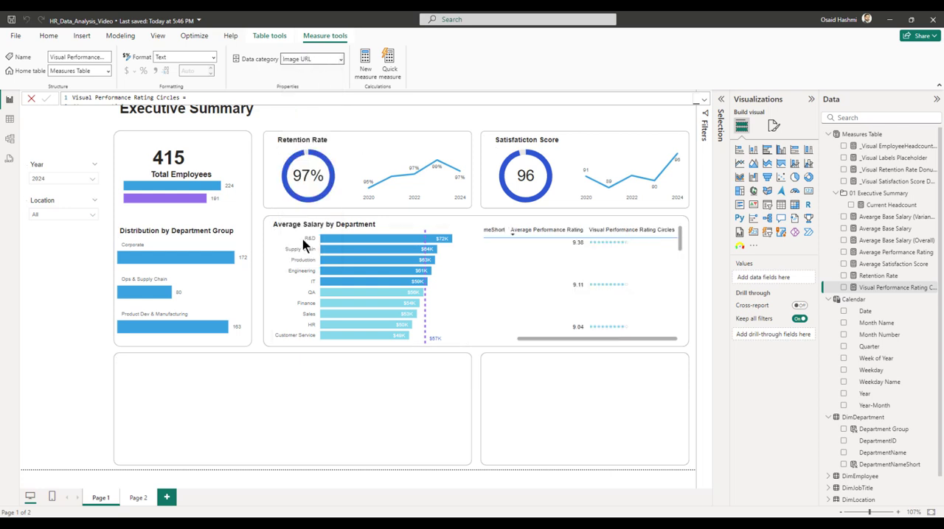
Set the rating table's image size to a height of 20 px and a width of 150 px.
click(611, 262)
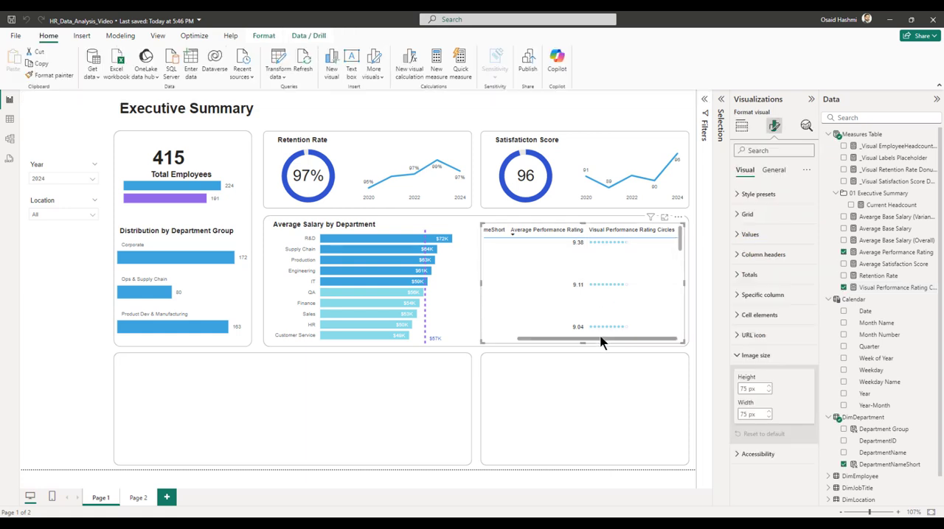
drag(600, 338, 500, 341)
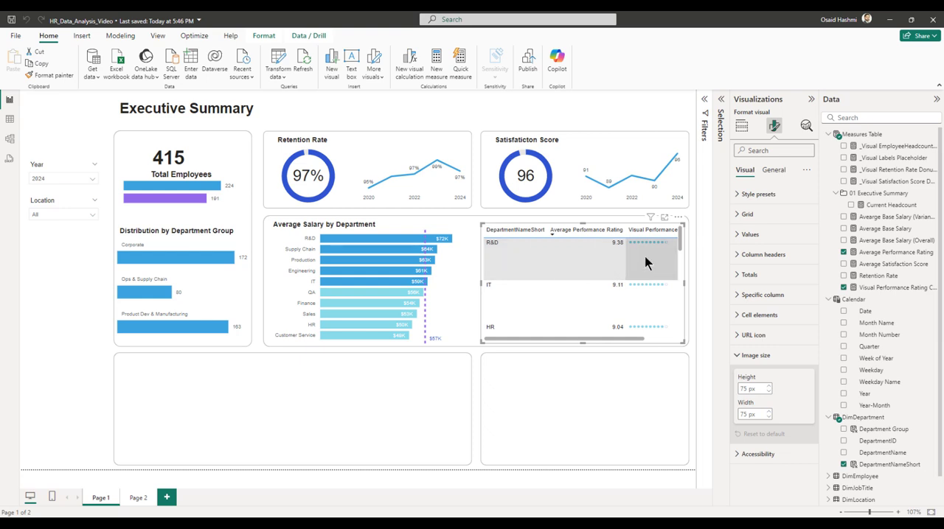
drag(626, 341, 674, 346)
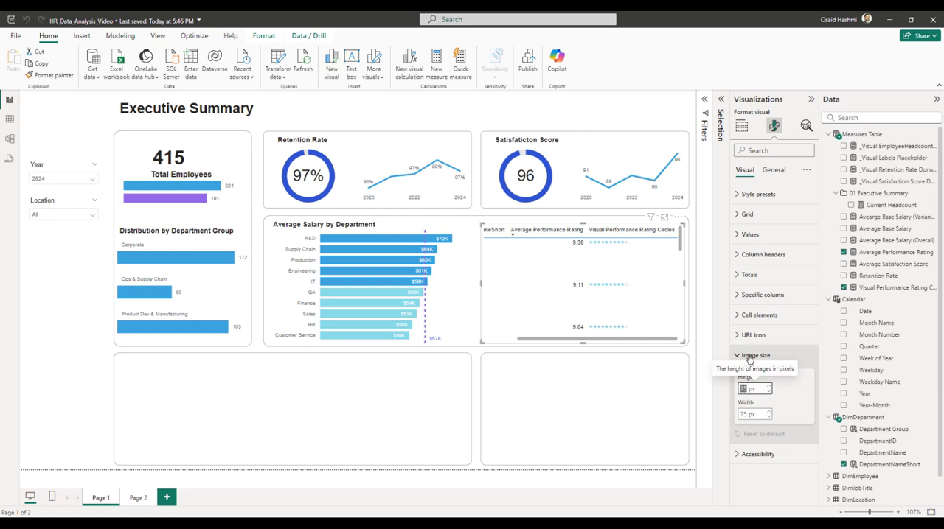
double_click(743, 387)
text(1)
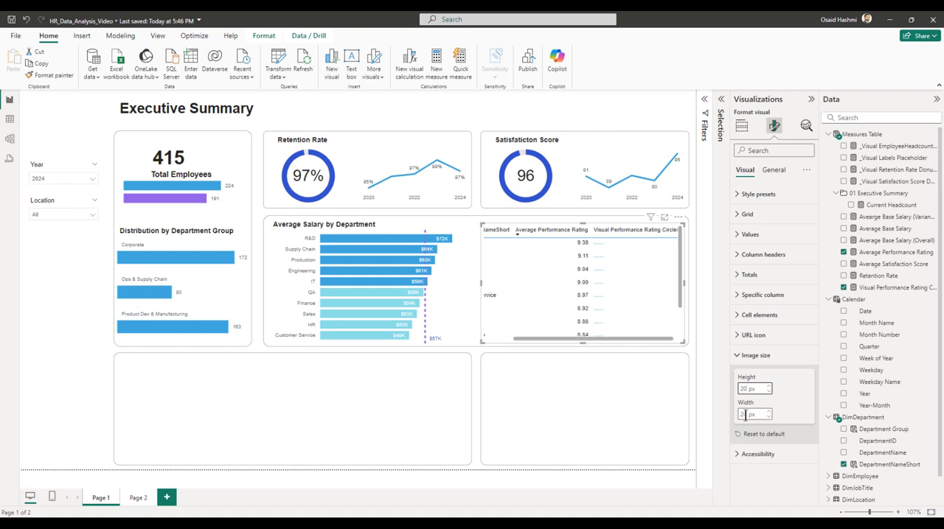
double_click(744, 415)
text(150)
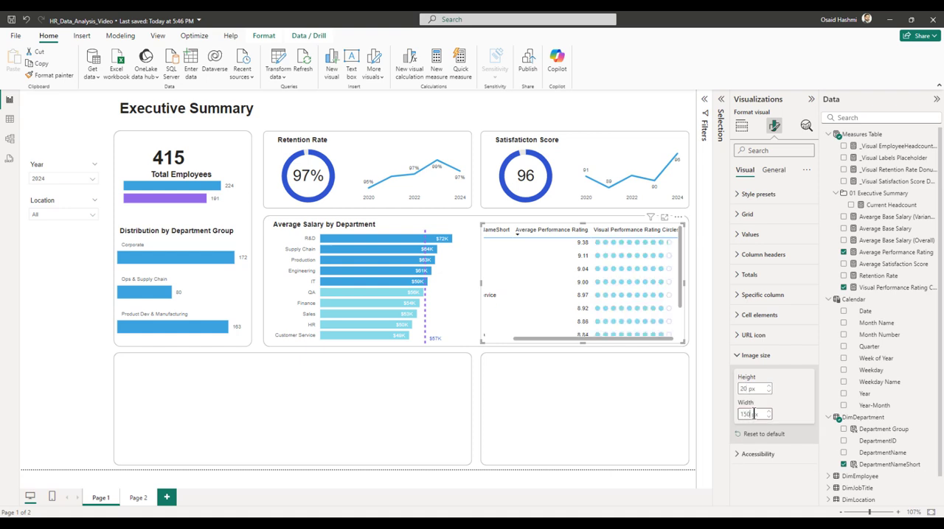
Set the row padding in the rating table's grid options to 0.
drag(620, 339, 674, 321)
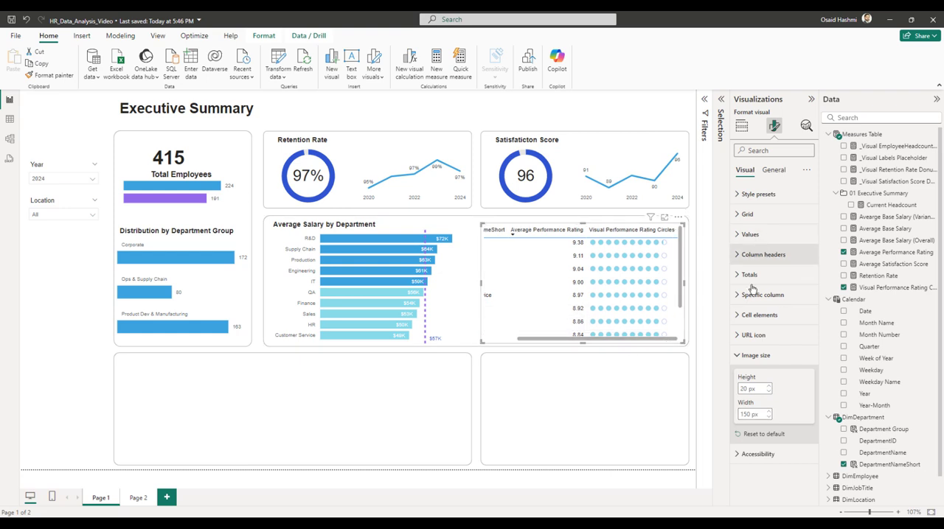
click(739, 356)
click(738, 215)
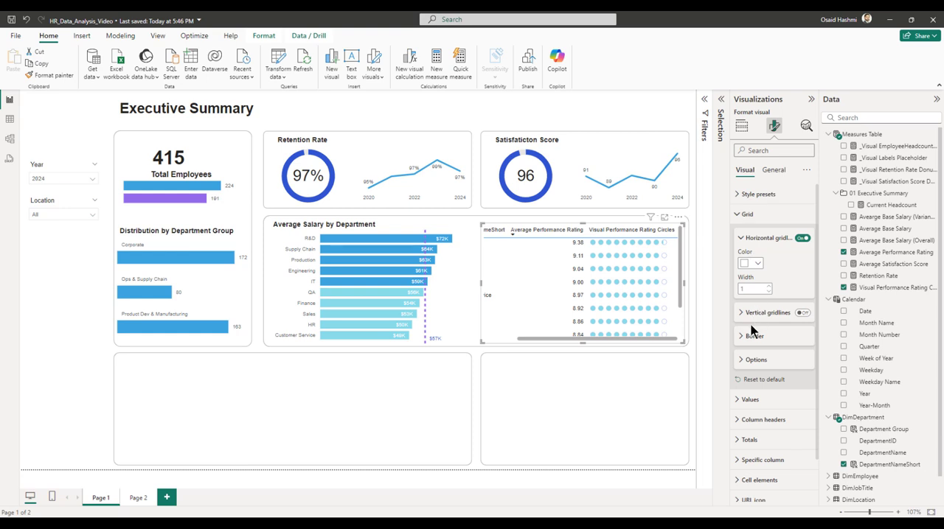
click(755, 361)
double_click(750, 384)
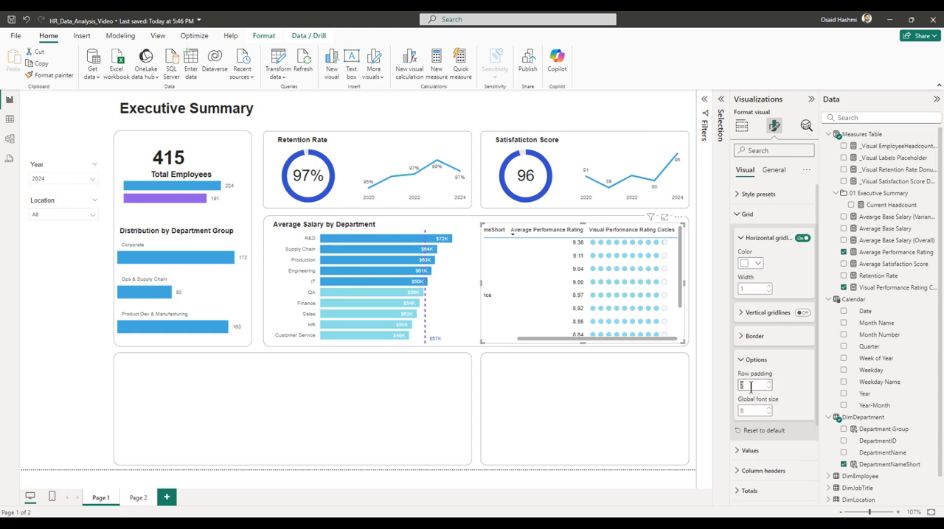
text(1)
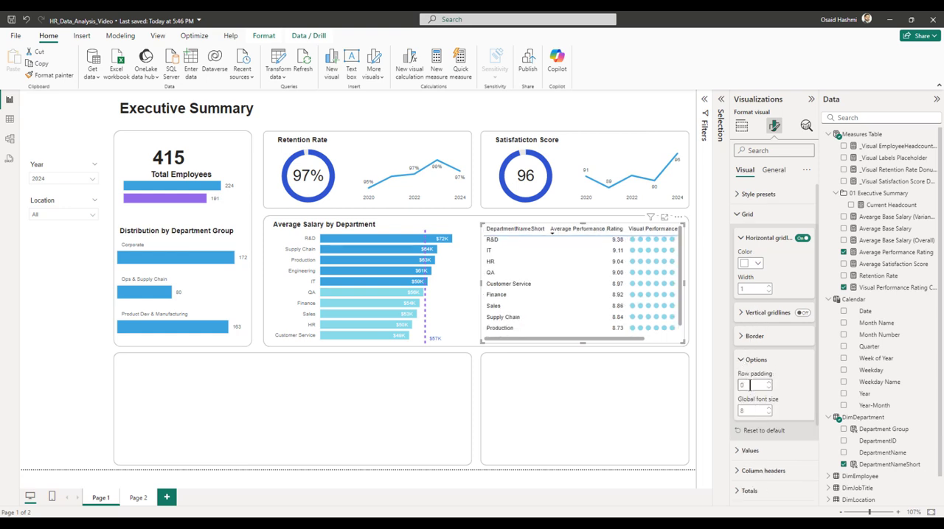
Blank the header of the DepartmentNameShort column in the rating table.
drag(563, 338, 646, 338)
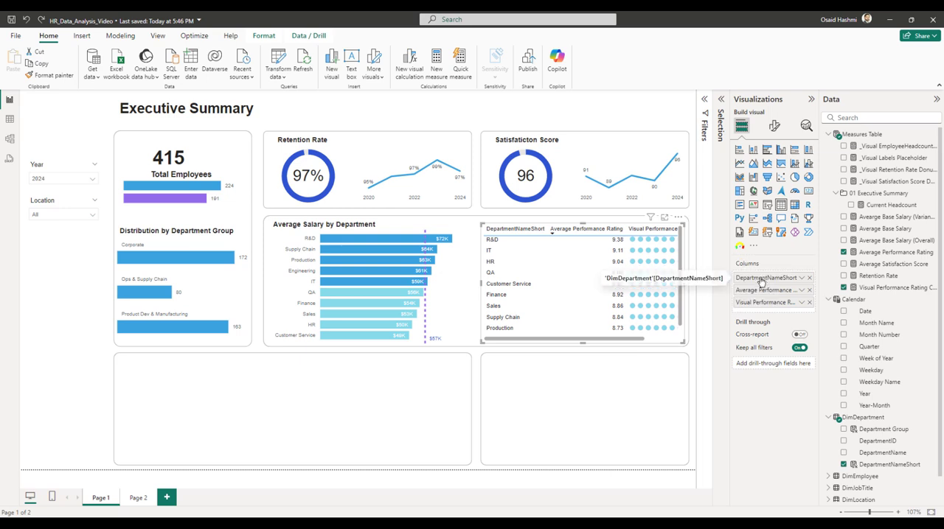
double_click(761, 278)
key(ctrl+a)
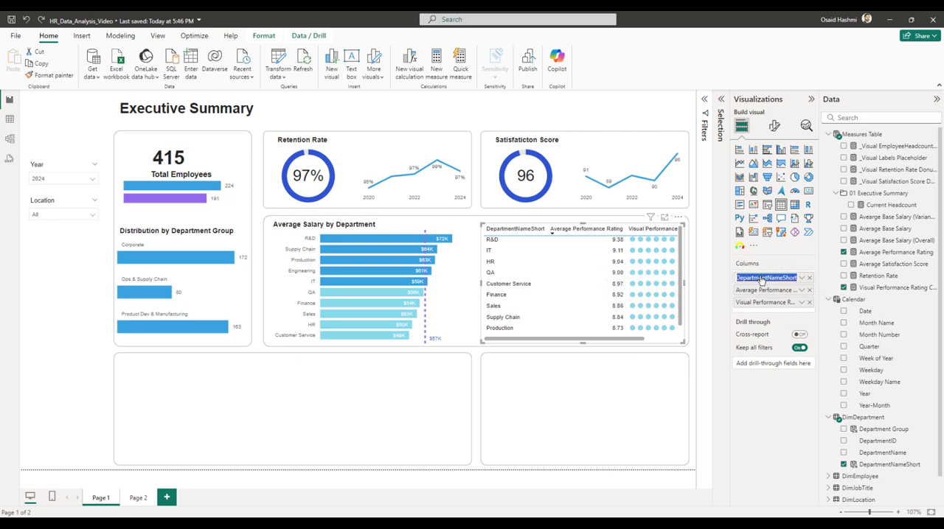
key(BackSpace)
key(Return)
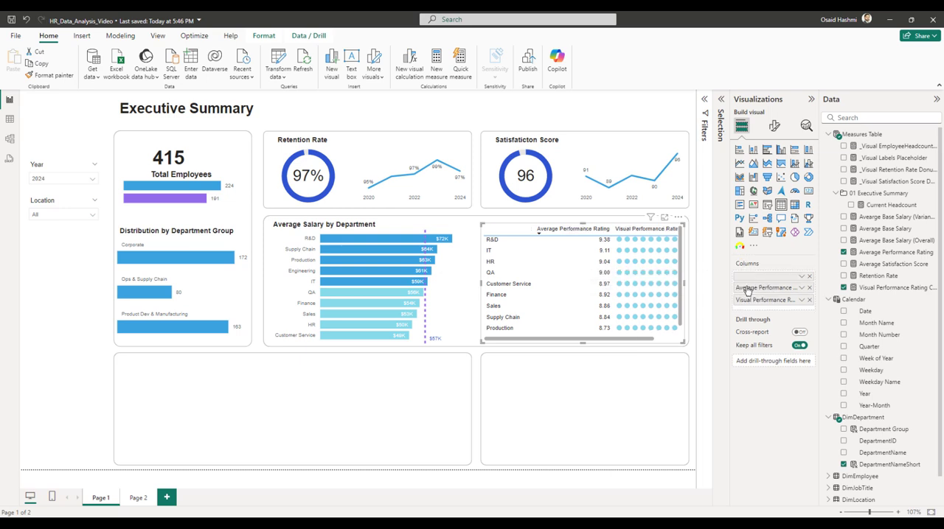
Blank the headers of the Average Performance Rating and Visual Performance Rating Circles columns in the rating table.
double_click(747, 288)
key(ctrl+a)
key(BackSpace)
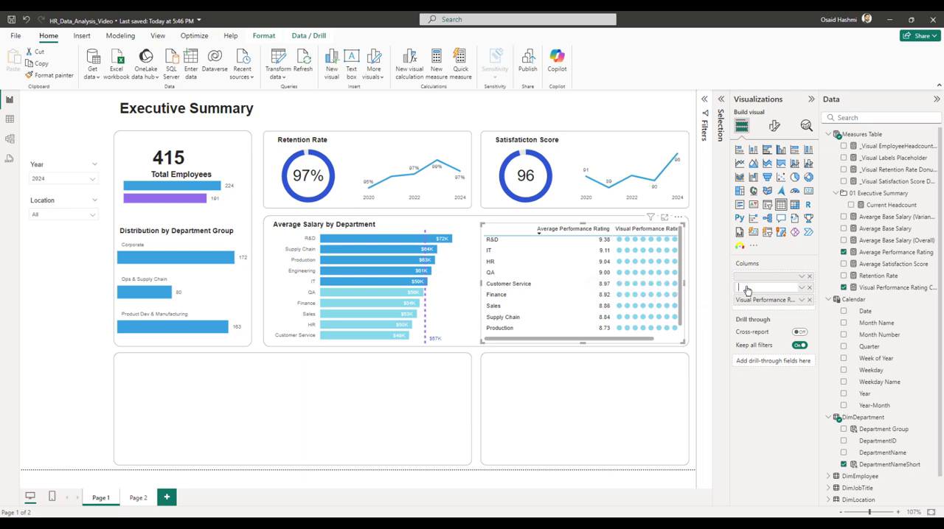
key(Return)
double_click(748, 297)
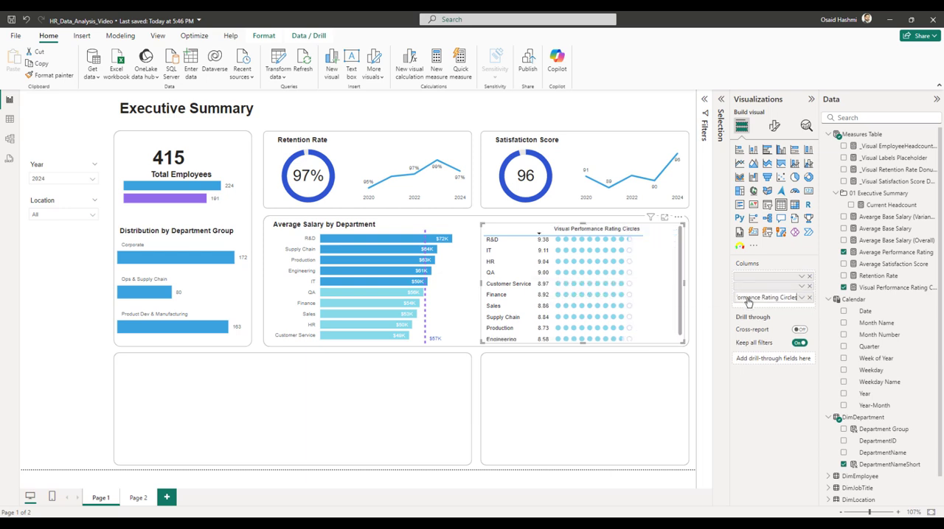
key(ctrl+a)
key(BackSpace)
key(Return)
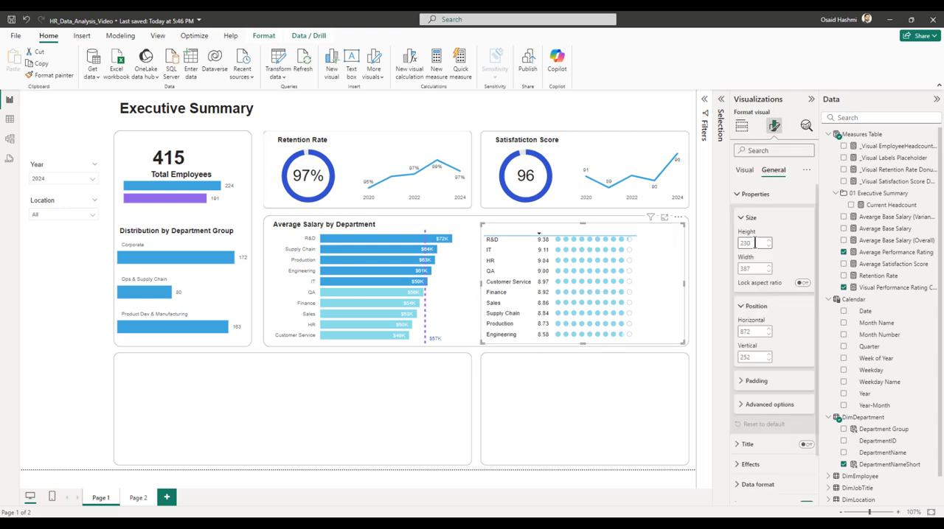
Shift the rating table slightly down and place a copy of the "Average Salary by Department" title text box above it.
click(692, 252)
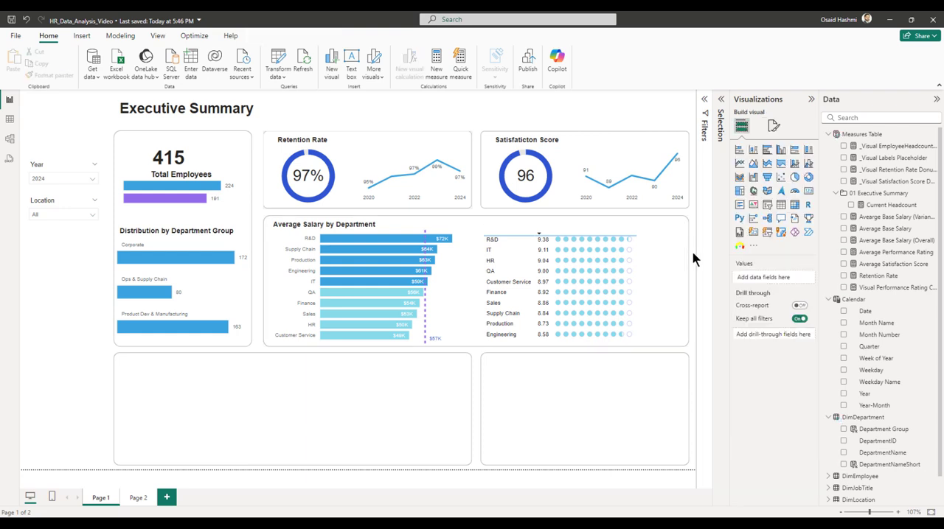
click(652, 276)
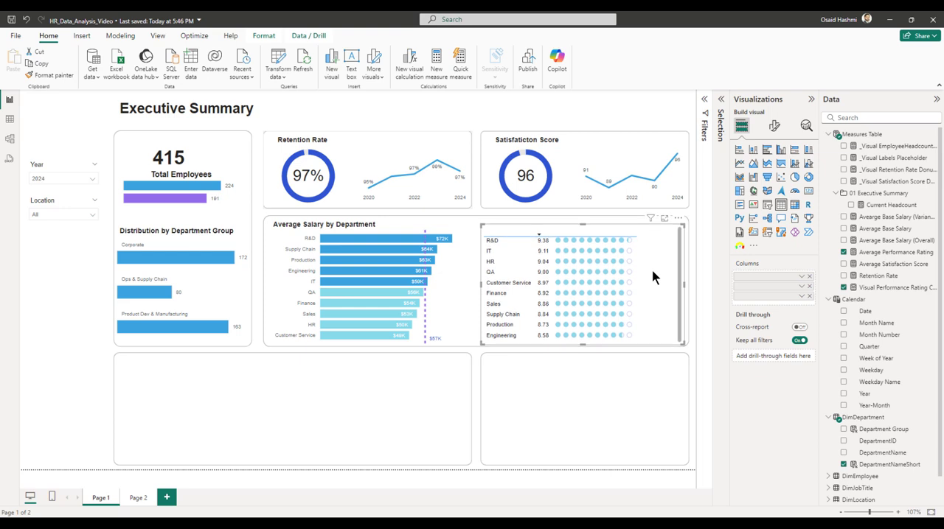
click(384, 230)
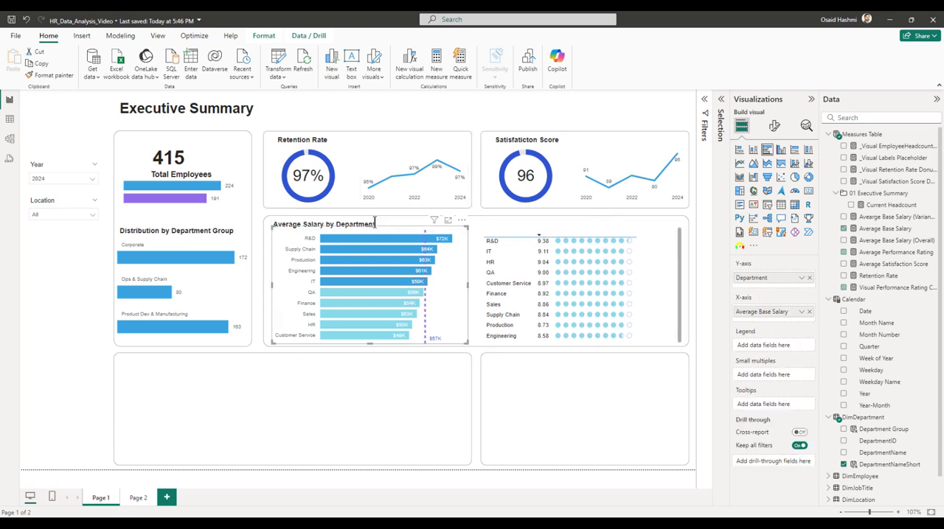
click(379, 225)
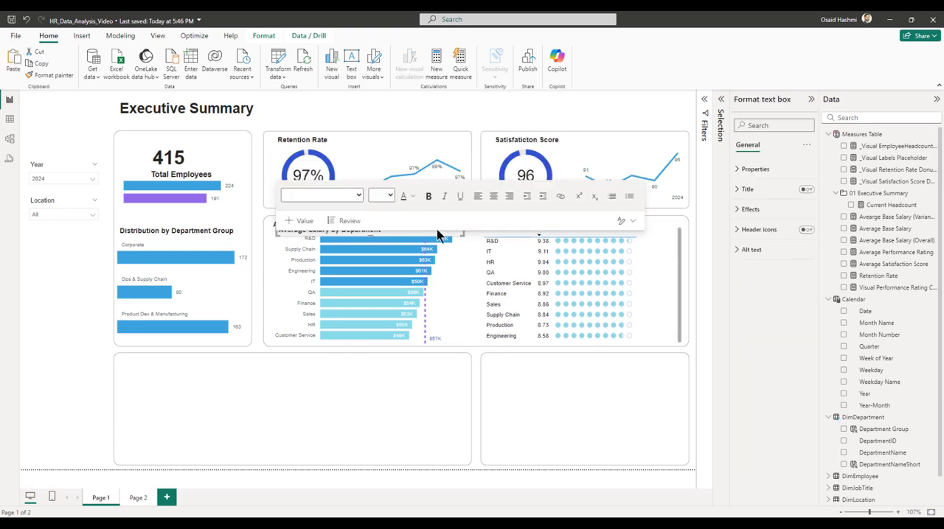
drag(459, 219, 665, 219)
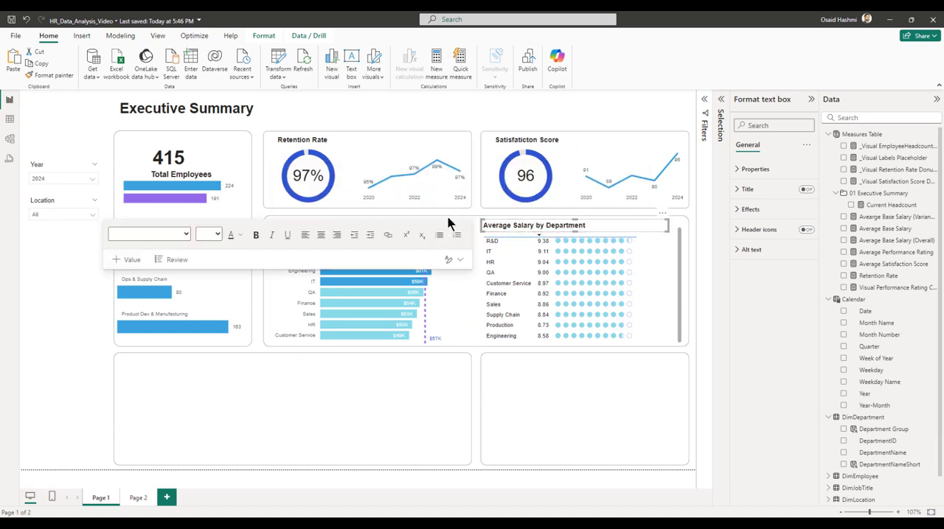
Align the copied title text box above the rating table to the top of the salary chart's title text box.
click(579, 117)
click(489, 225)
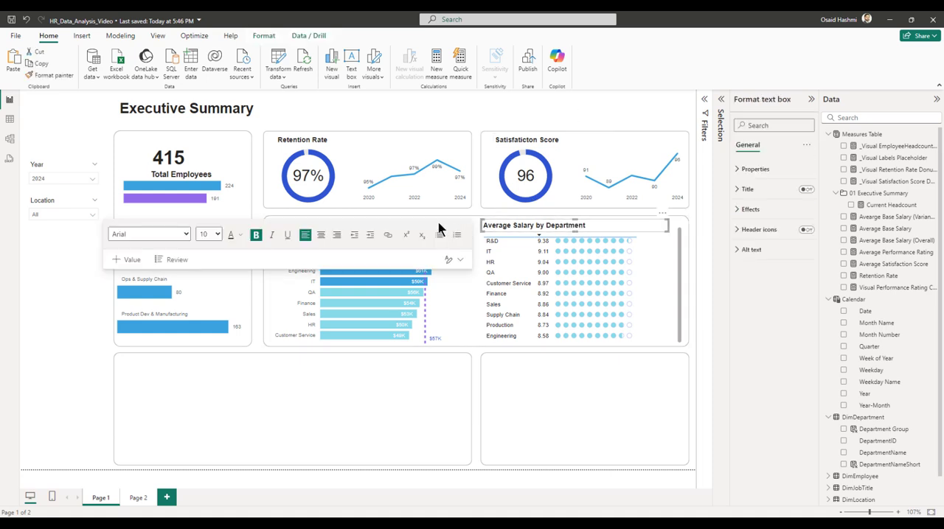
click(502, 116)
click(310, 221)
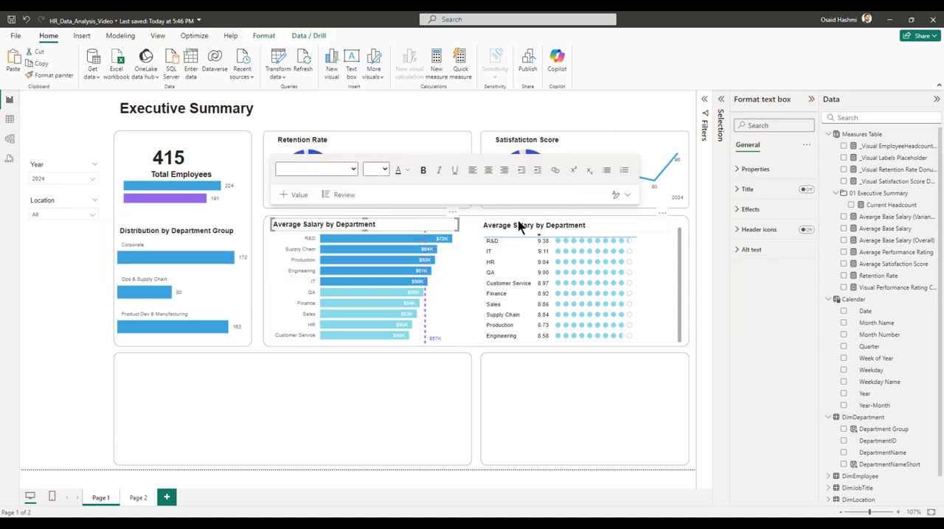
ctrl+click(516, 225)
click(264, 36)
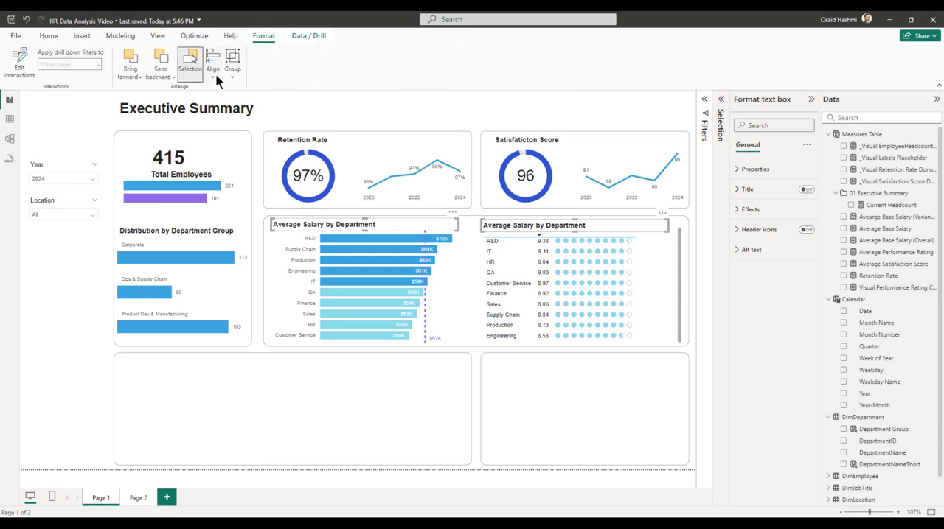
click(216, 76)
click(233, 145)
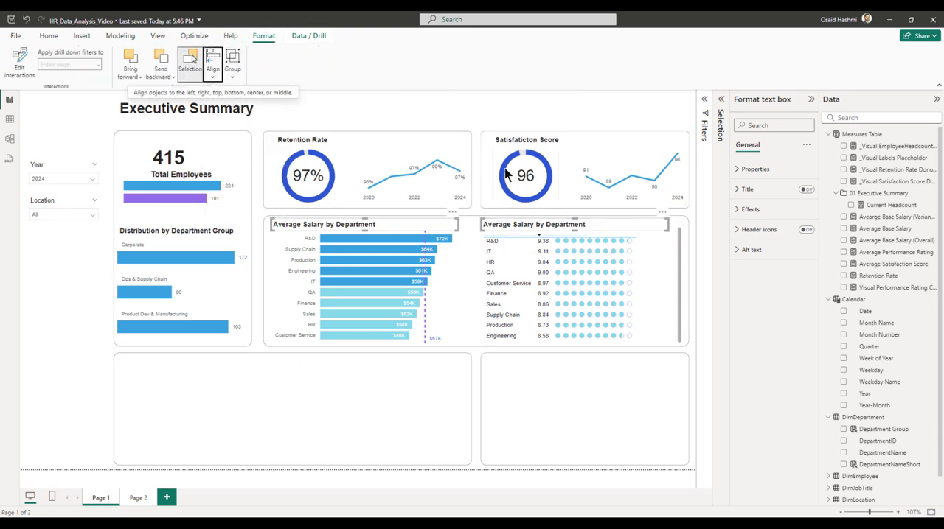
Change the title text above the rating table to "Average Performance Rating by Department".
click(565, 121)
click(509, 226)
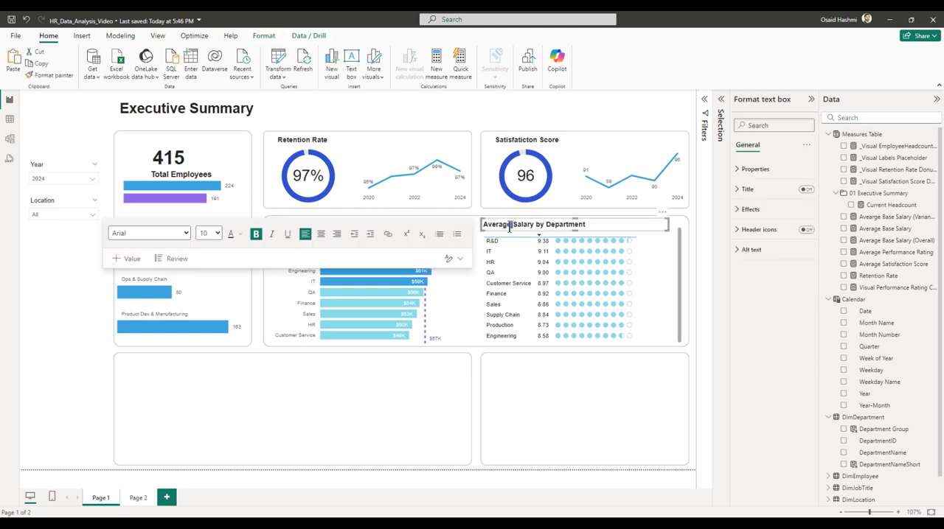
triple_click(509, 228)
text(Avear)
text(ge PEro)
text(rmance Rating by Dep)
text(artment)
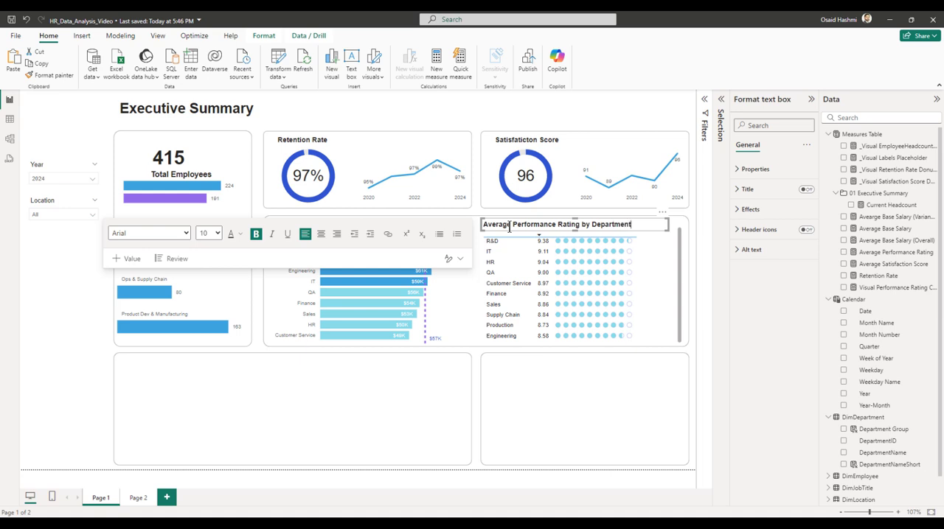
click(208, 391)
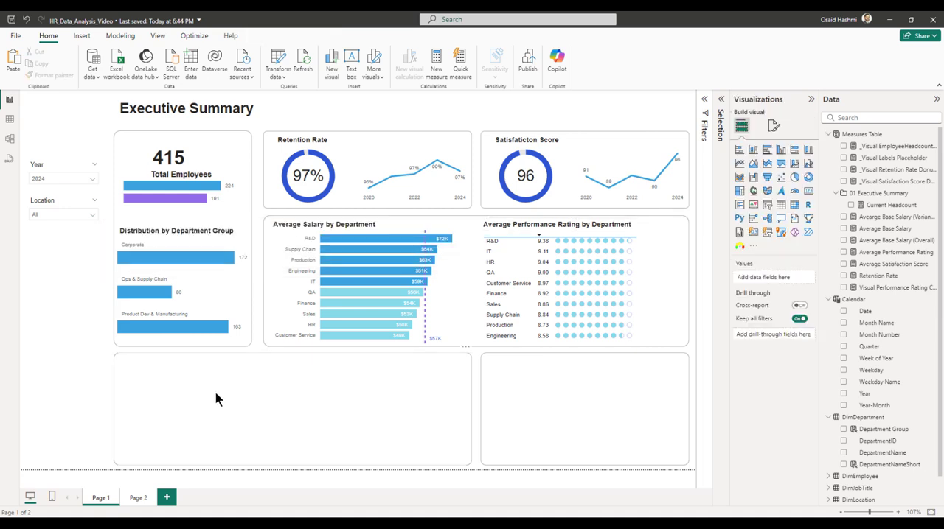
Duplicate the "Distribution by Department Group" title text box and place the copy near the upper edge of the wide empty card below.
click(180, 230)
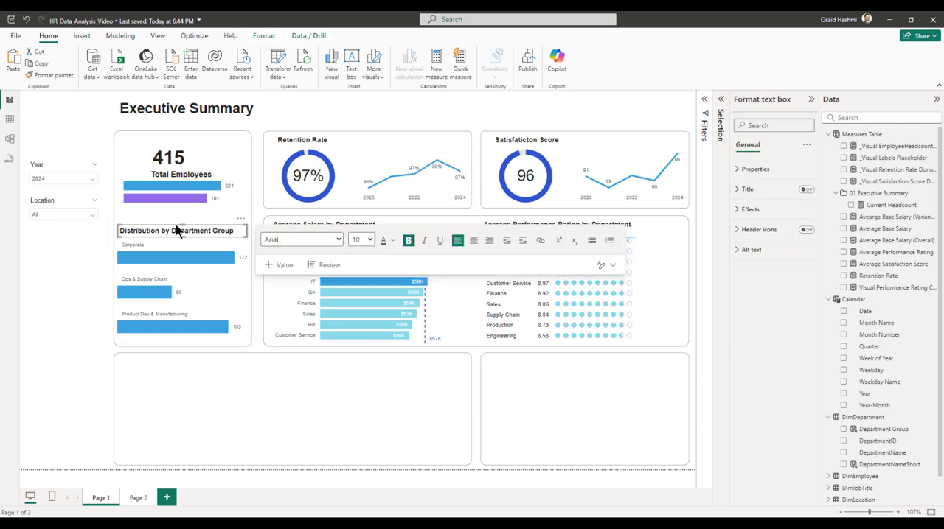
click(175, 234)
click(84, 263)
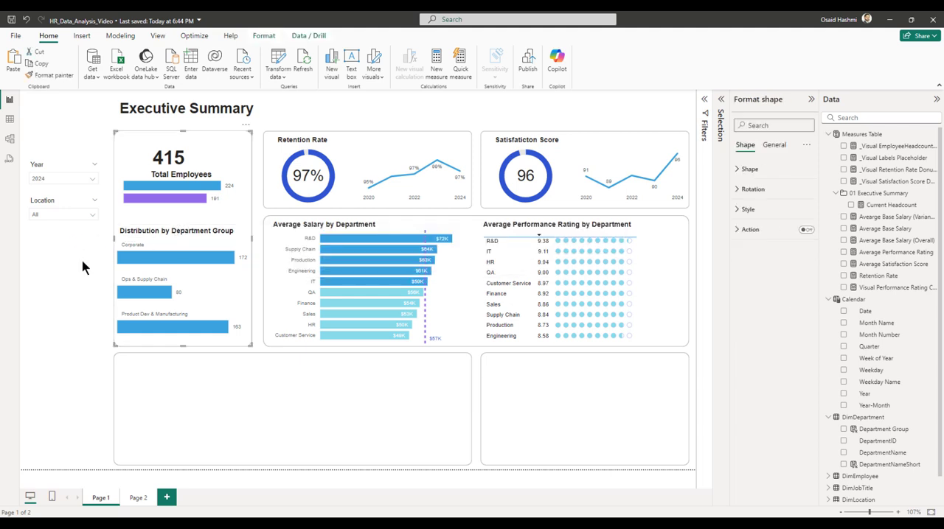
click(179, 228)
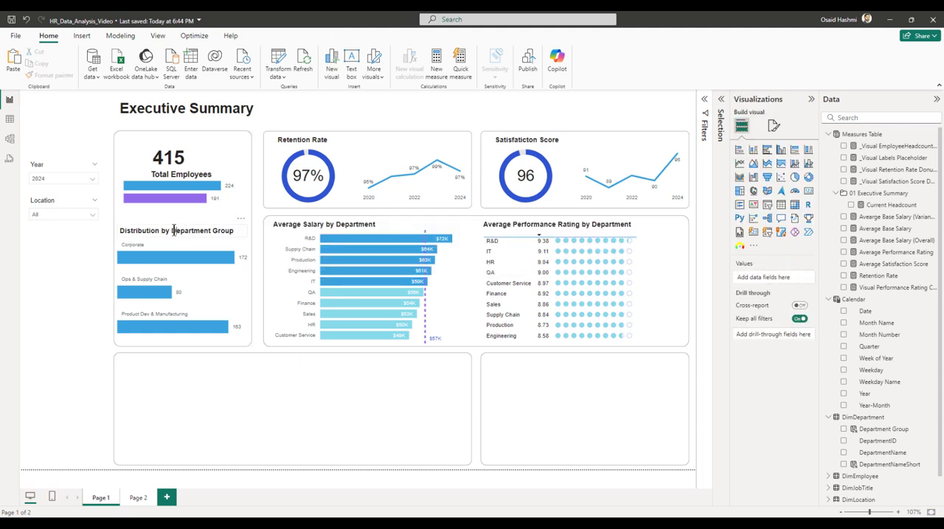
click(229, 224)
key(ctrl+c)
key(ctrl+v)
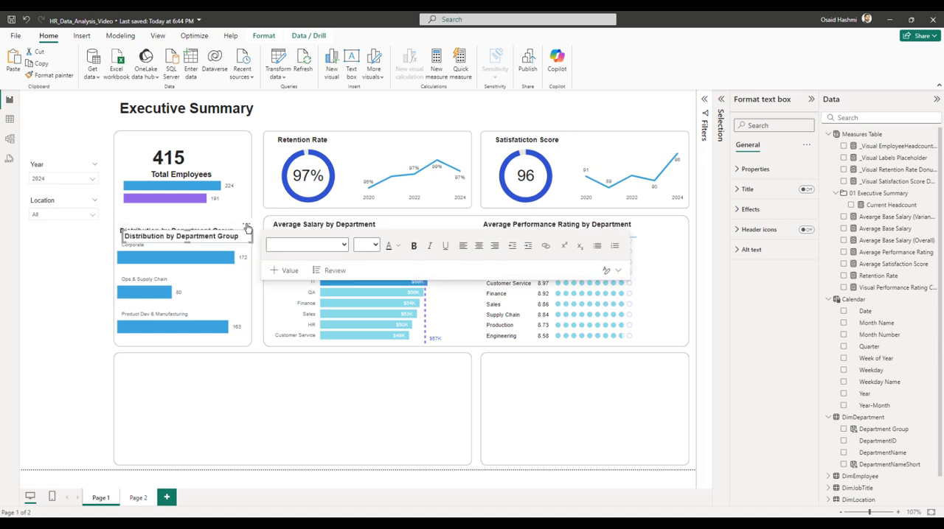
drag(247, 226, 272, 359)
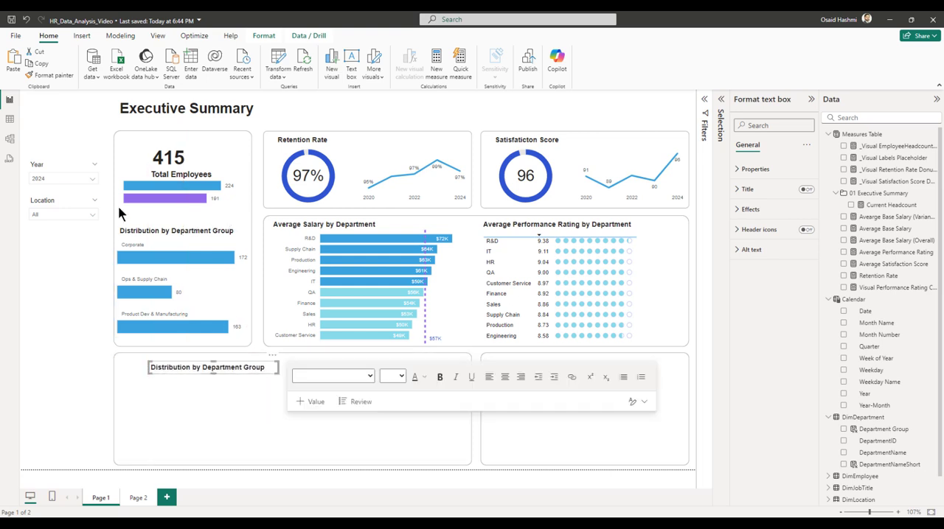
Left-align the copied title in the wide empty card with the original "Distribution by Department Group" title.
ctrl+click(179, 229)
click(263, 35)
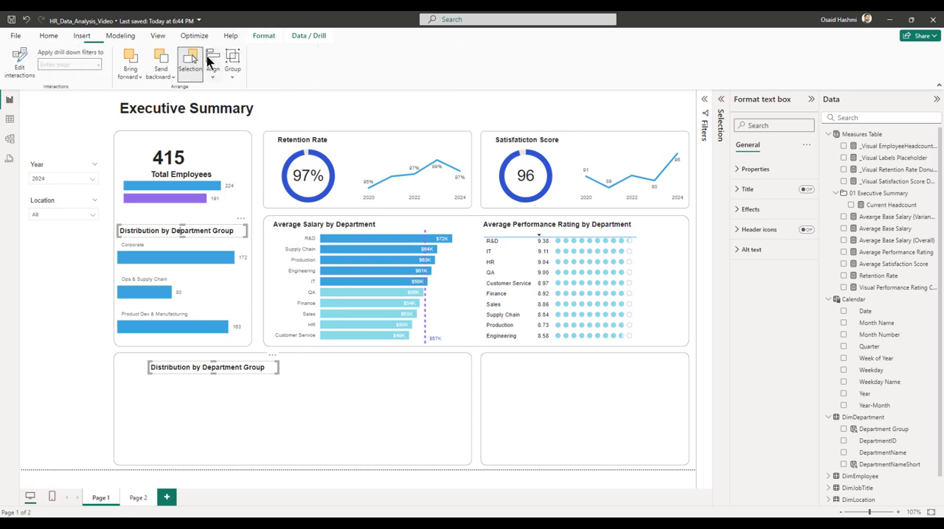
click(213, 70)
click(240, 94)
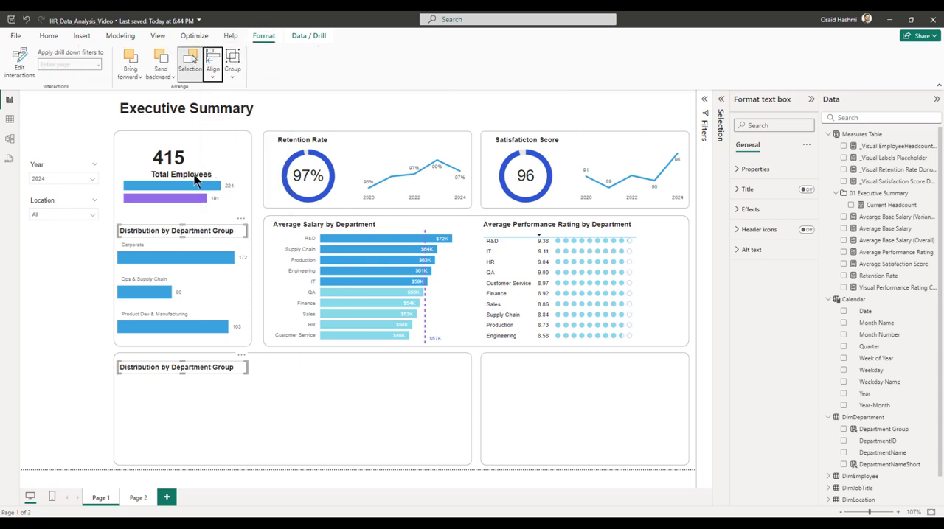
click(230, 400)
Change the copied title's text in the wide empty card to "Time-Off Distribution".
click(143, 366)
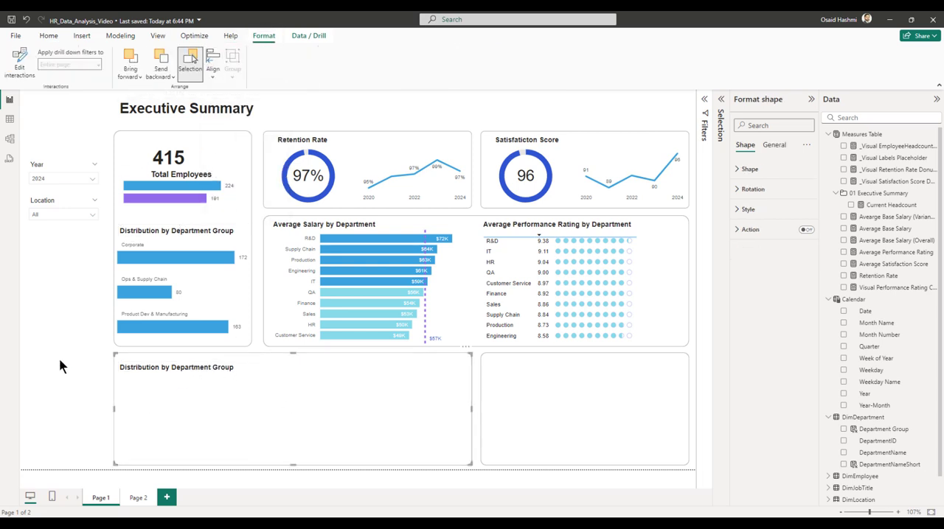
double_click(144, 368)
key(ctrl+a)
text(Time)
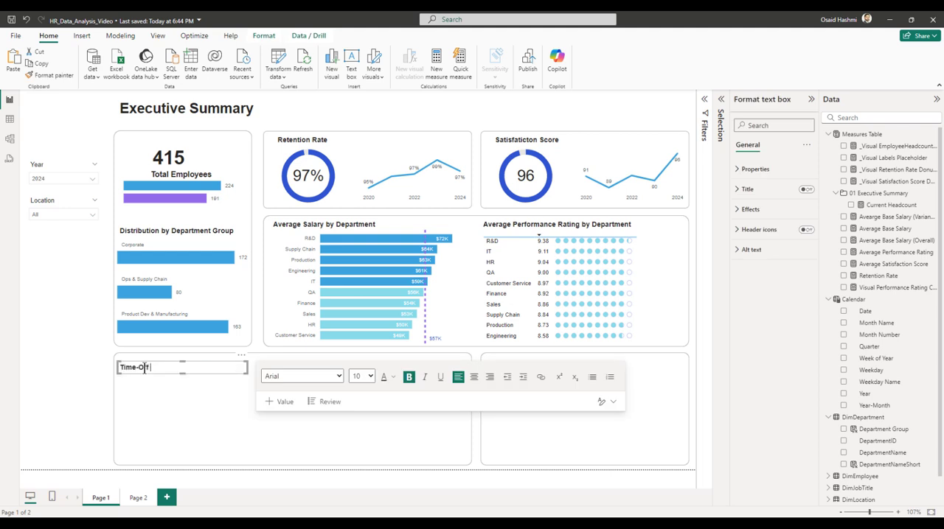
text(-Off Distribution)
click(74, 396)
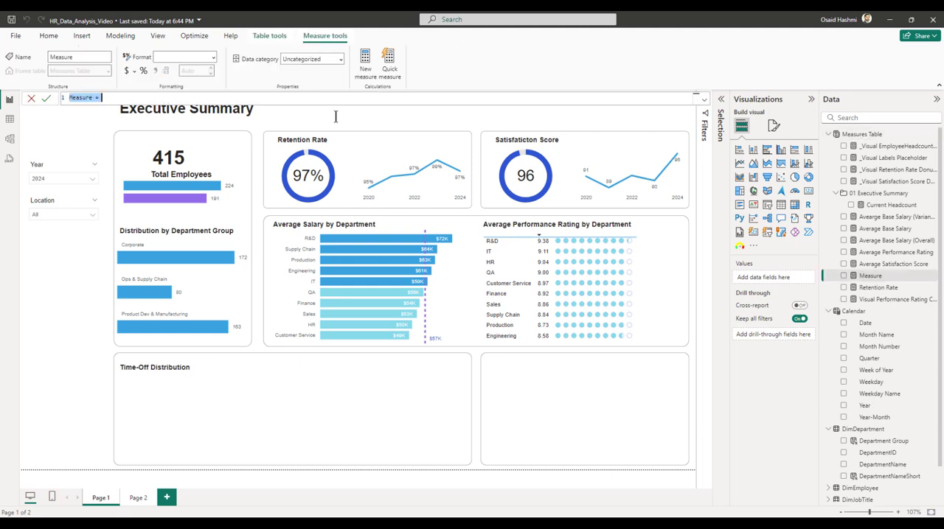
Define a new measure in the Measures Table: Total Vacations Remaining = SUM(FactEmployeeDetails[VacationLeaveRemain]).
text(Total Vacations Remaining)
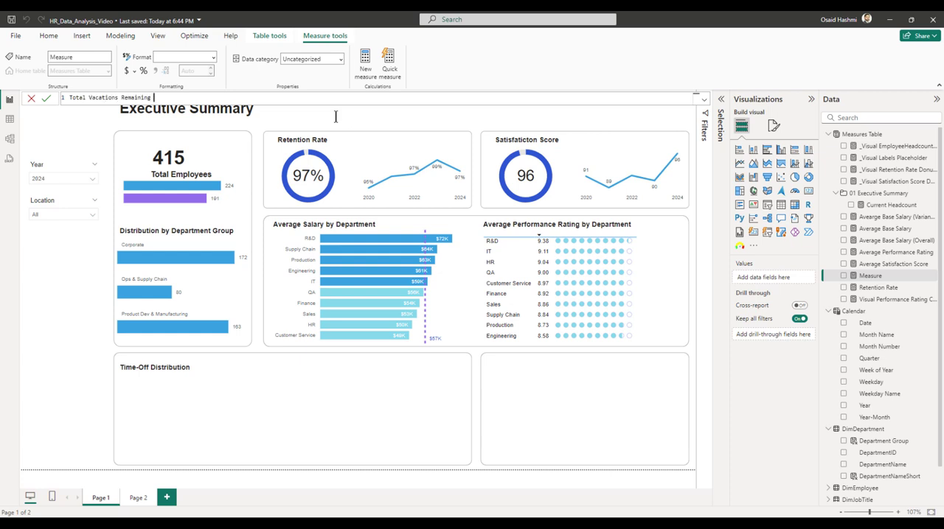
text( =)
key(shift+Return)
text(SUM()
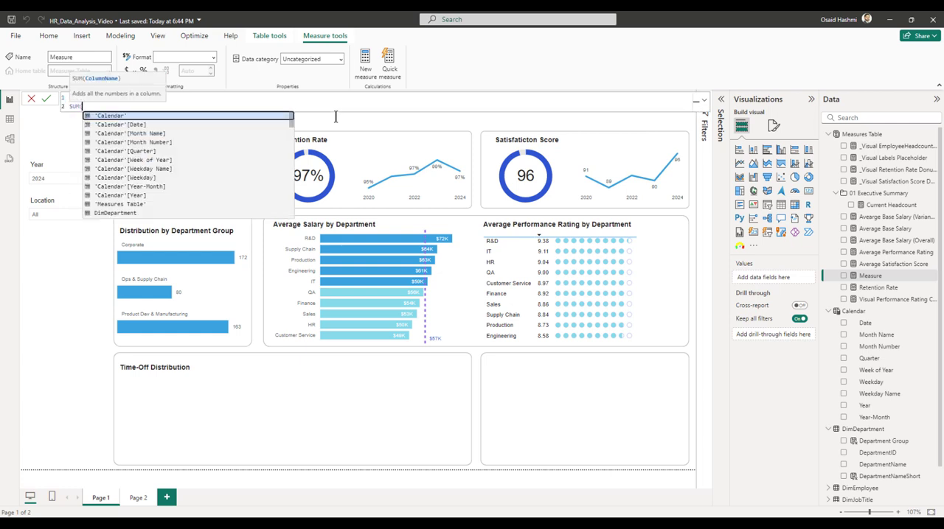
text(vac)
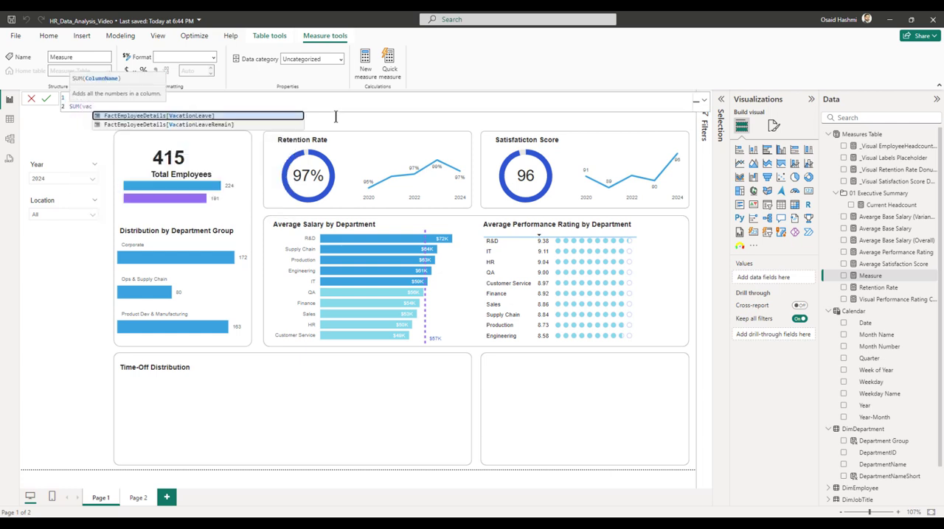
key(Down)
key(Tab)
text())
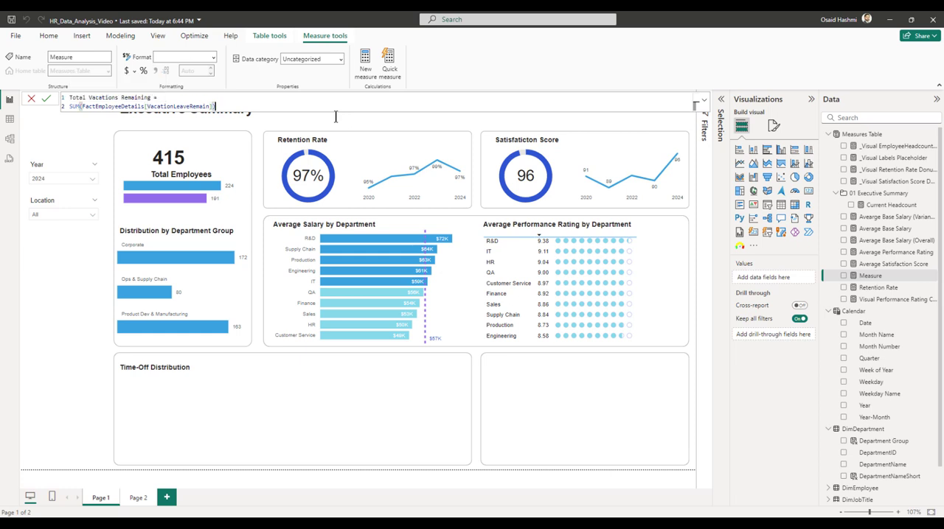
key(Return)
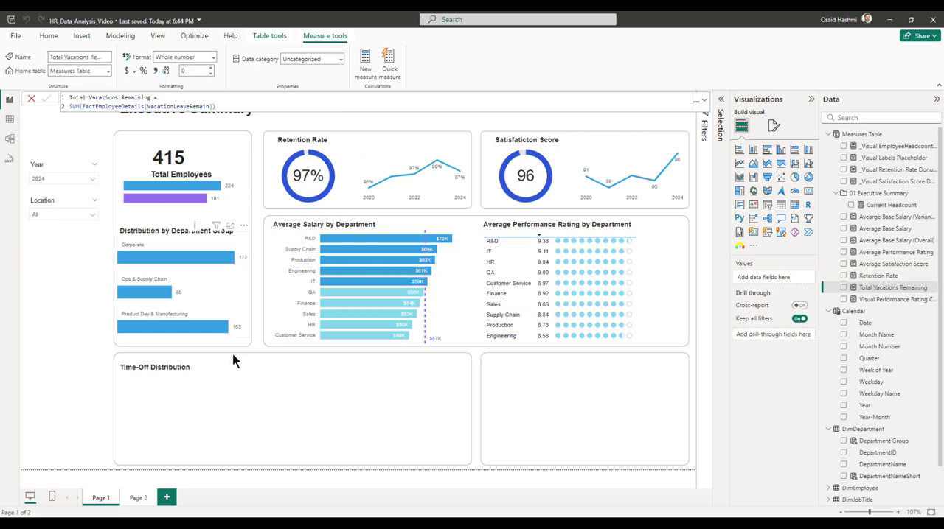
click(77, 333)
Create the measure Total Vacations Taken = sum(FactEmployeeDetails[VacationLeave]) in the Measures Table.
right_click(867, 139)
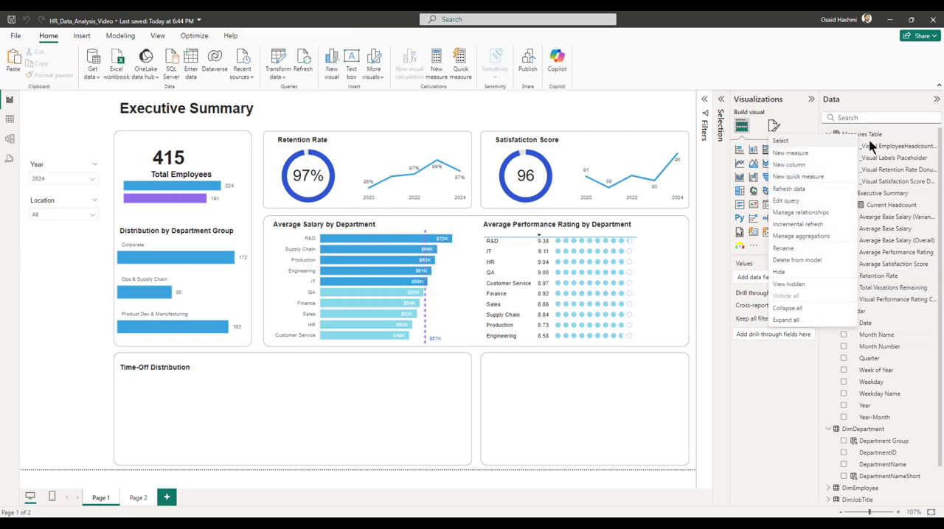
click(806, 150)
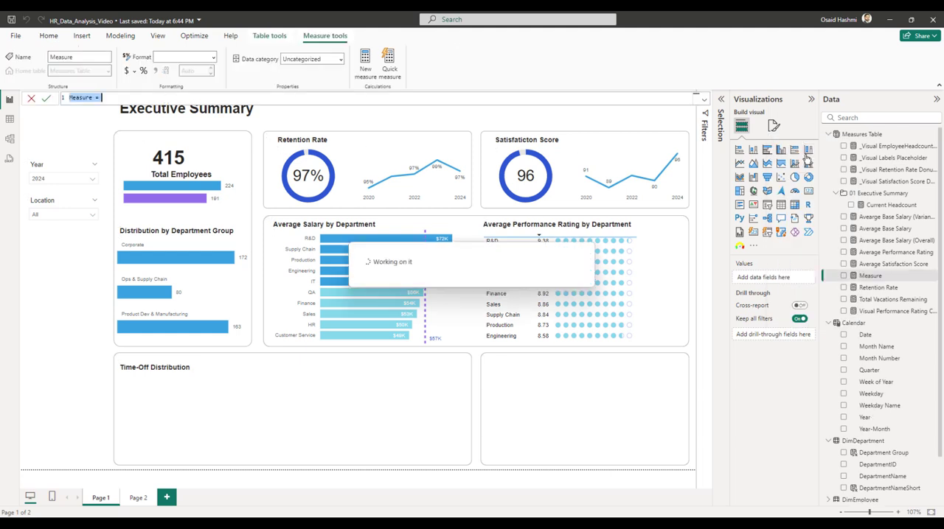
text(Total Vacation)
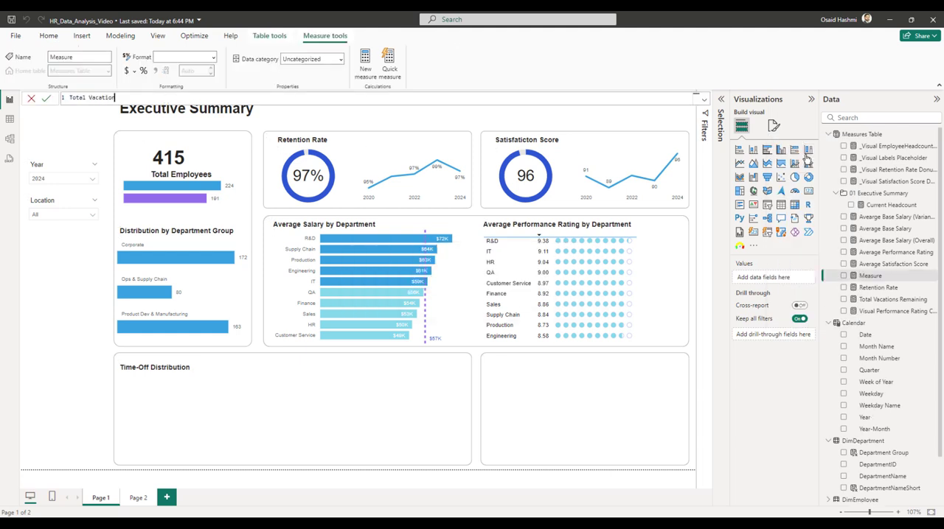
text(s Taken =)
key(shift+Return)
text(sum)
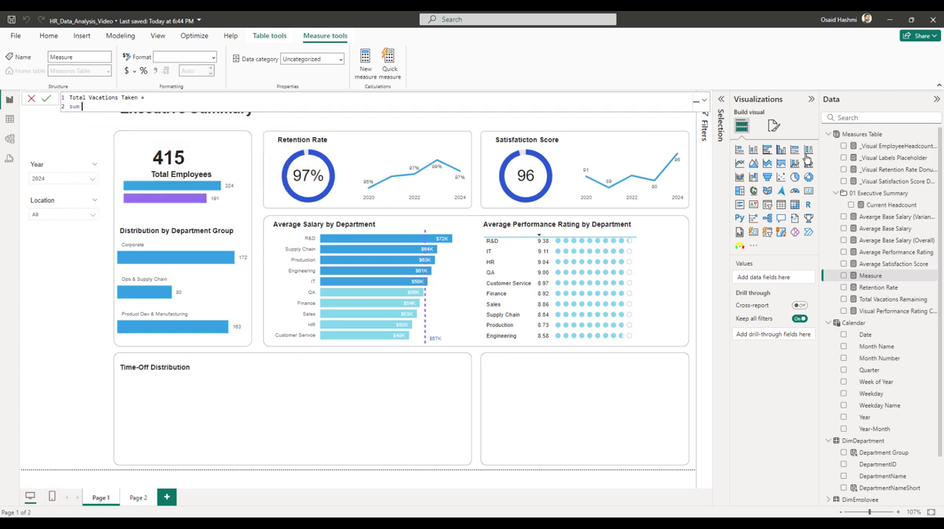
text((vacat)
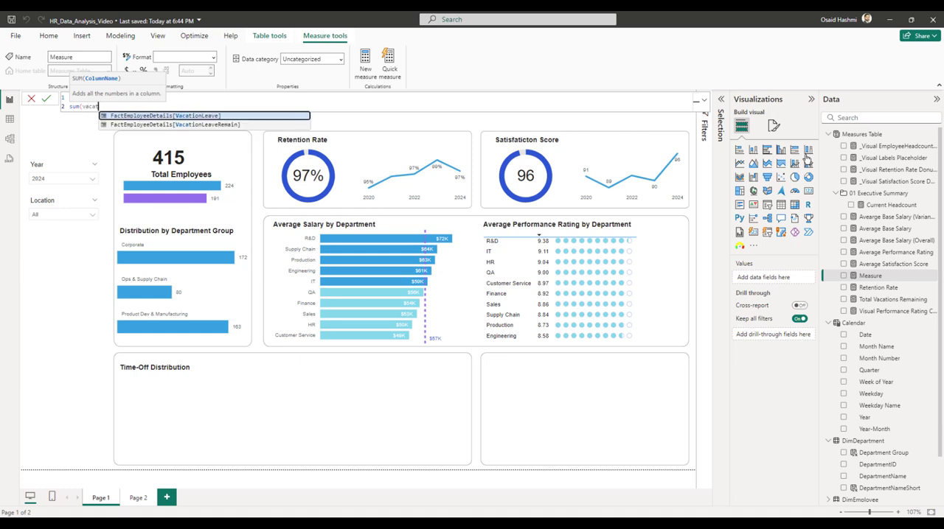
key(Tab)
text())
key(Return)
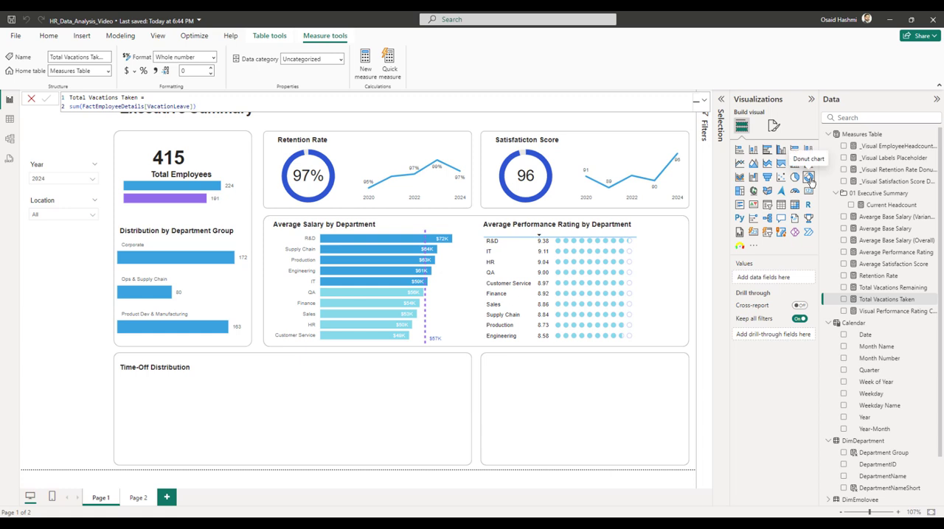
Insert a donut chart of Total Vacations Remaining and Total Vacations Taken and position it over the Time-Off Distribution card.
click(808, 178)
drag(490, 207, 344, 400)
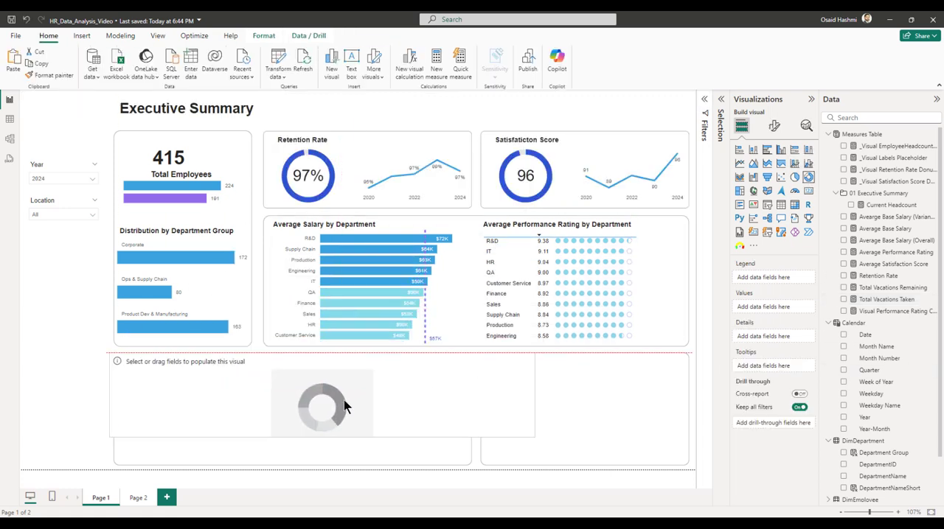
click(843, 287)
click(844, 299)
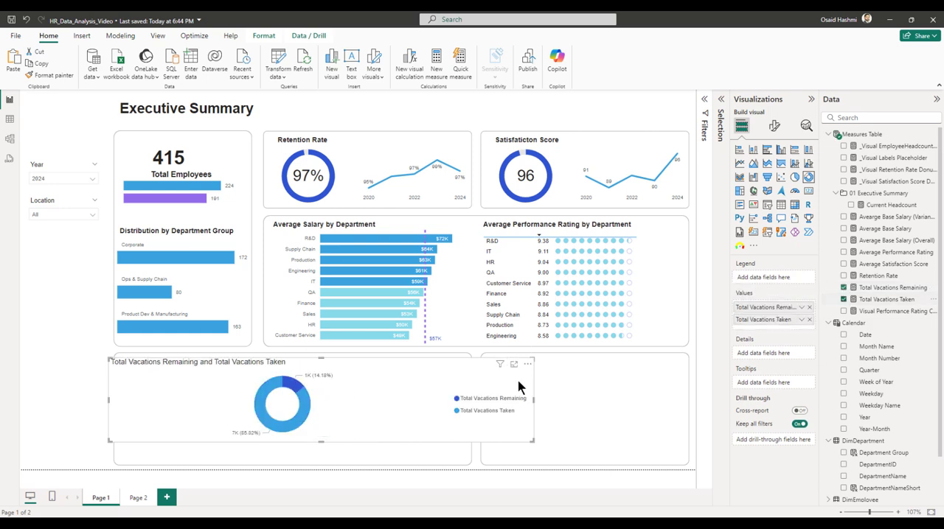
drag(392, 389, 286, 390)
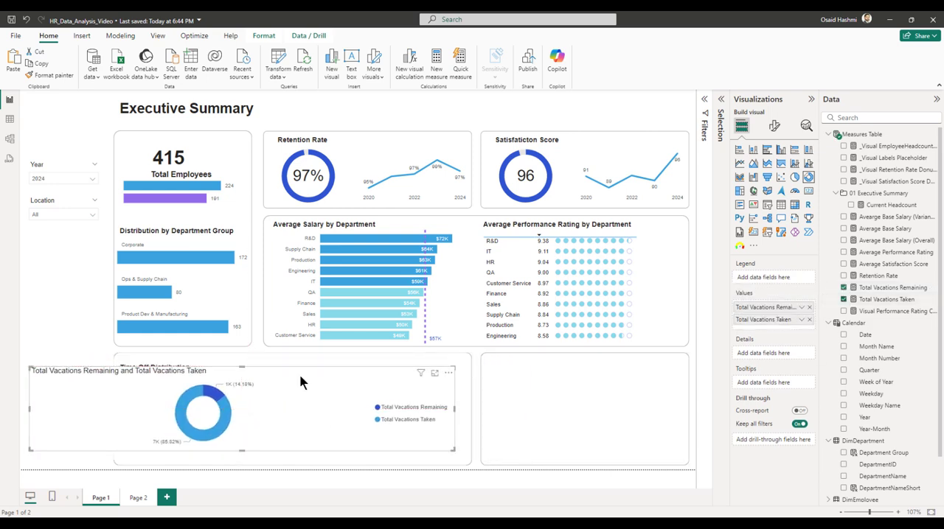
Set the vacation donut chart's legend position to Center left.
click(774, 126)
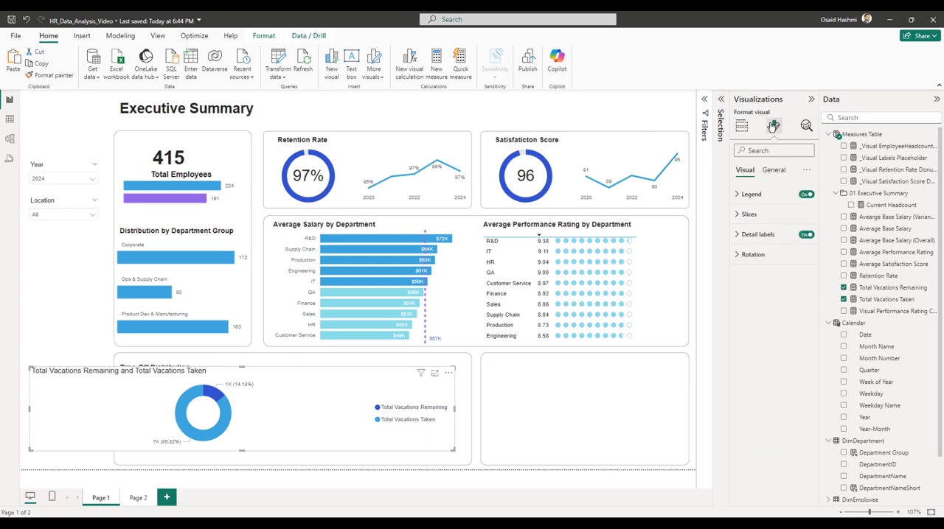
click(751, 196)
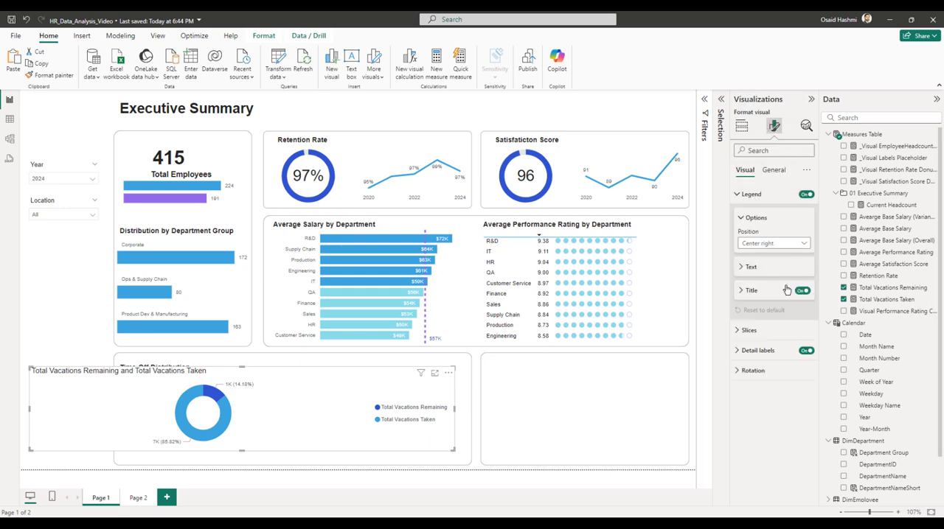
click(759, 242)
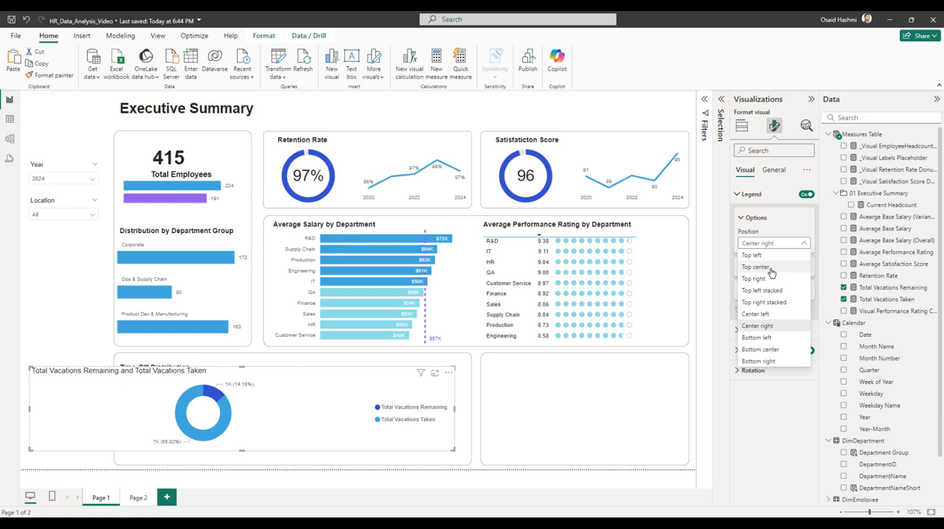
click(755, 315)
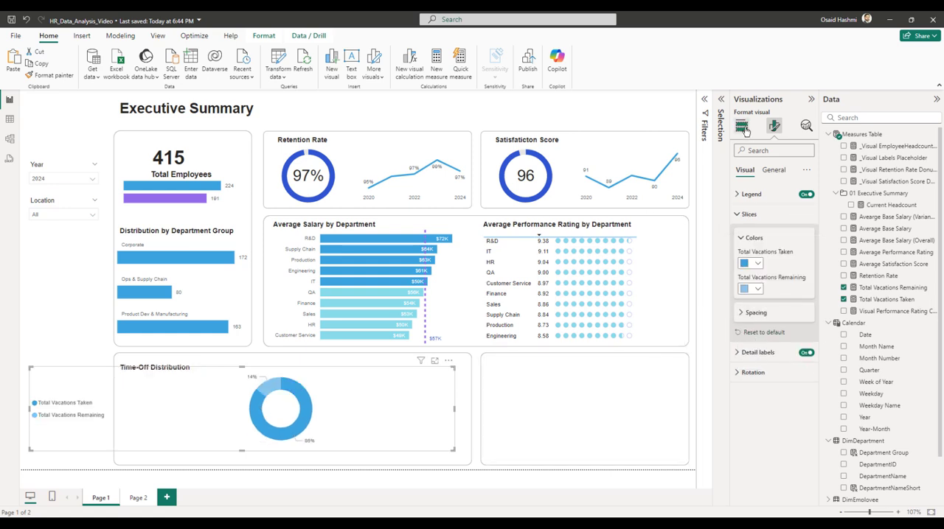
Rename the vacation donut chart's values to Taken and Remaining, and save the report.
click(742, 127)
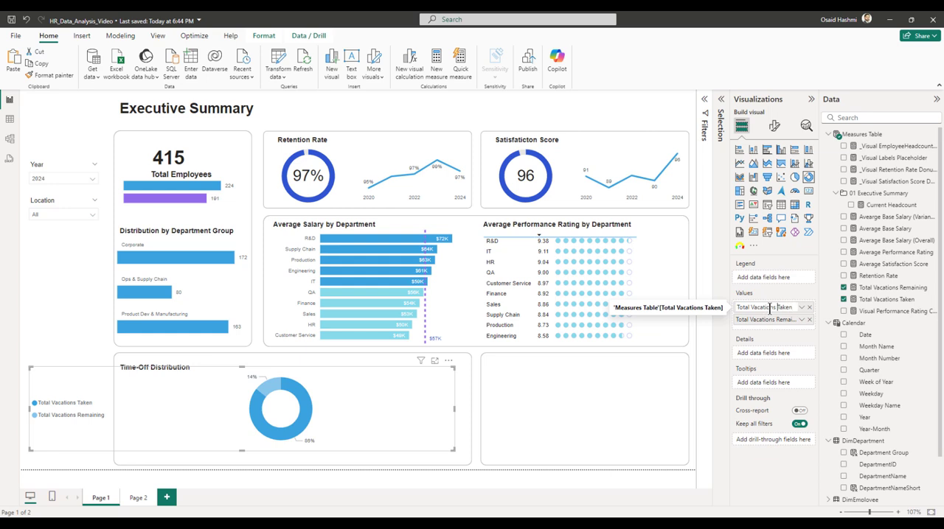
key(BackSpace)
key(BackSpace)
key(BackSpace)
key(BackSpace)
key(BackSpace)
key(BackSpace)
key(BackSpace)
key(BackSpace)
key(BackSpace)
key(BackSpace)
key(BackSpace)
key(BackSpace)
key(BackSpace)
key(BackSpace)
key(BackSpace)
key(BackSpace)
key(Return)
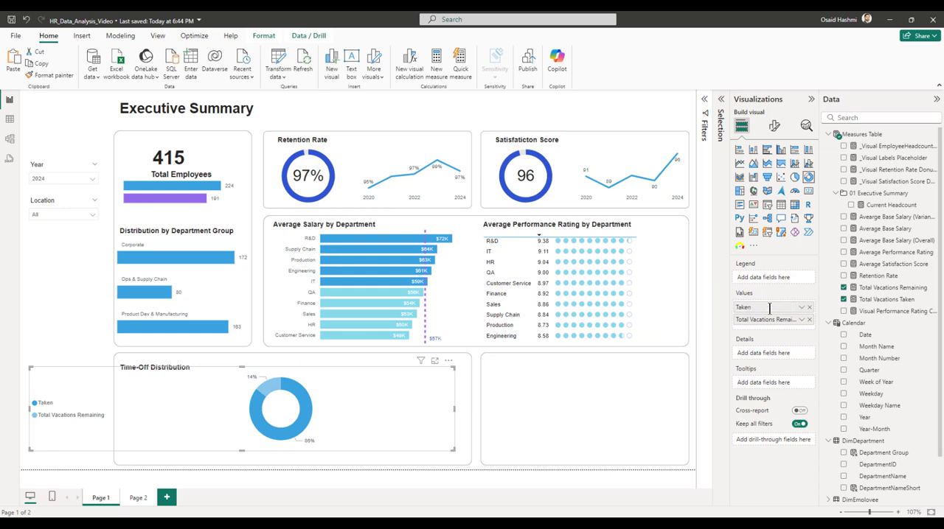
double_click(770, 320)
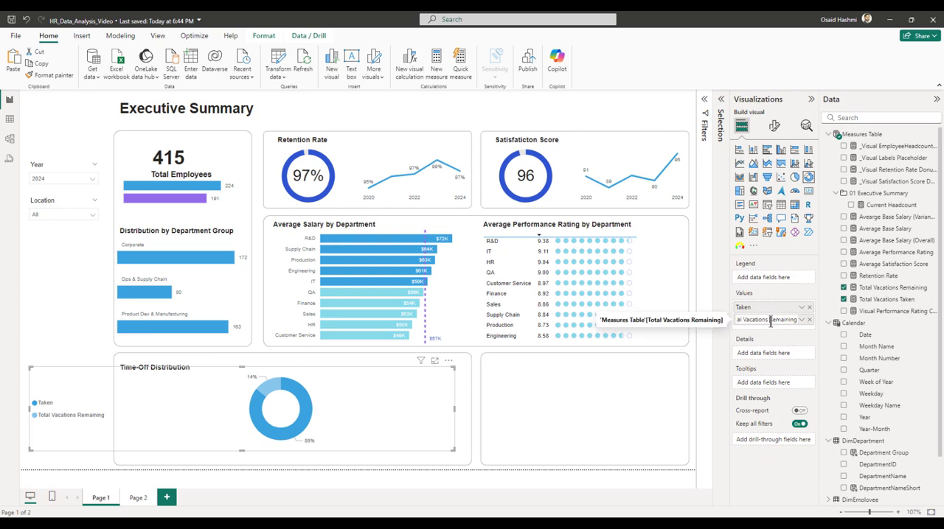
key(BackSpace)
key(BackSpace)
key(BackSpace)
key(BackSpace)
key(BackSpace)
key(BackSpace)
key(BackSpace)
key(BackSpace)
key(BackSpace)
key(BackSpace)
key(BackSpace)
key(BackSpace)
key(BackSpace)
key(BackSpace)
key(BackSpace)
key(BackSpace)
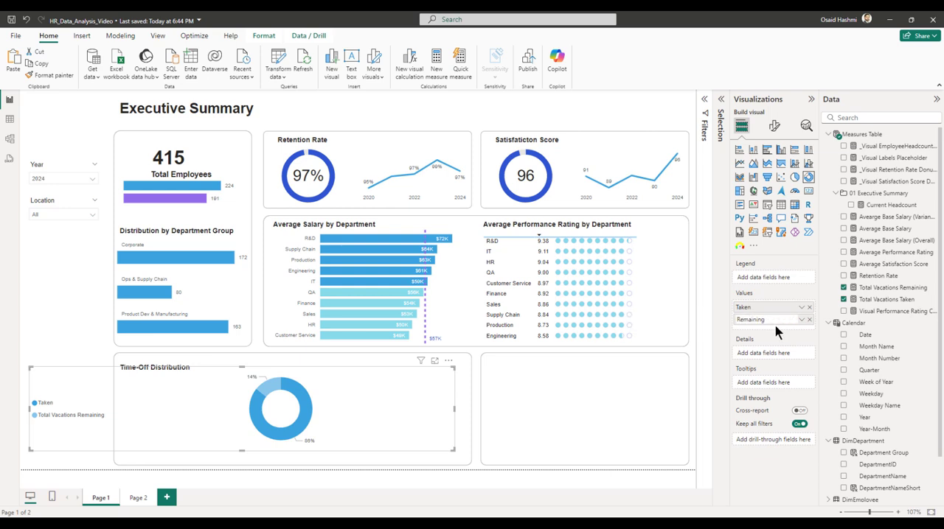
key(Return)
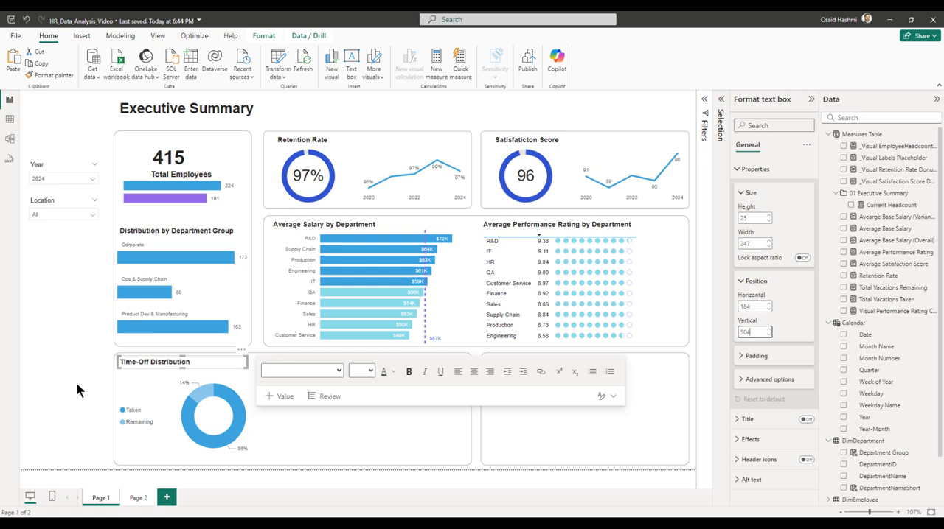
click(85, 391)
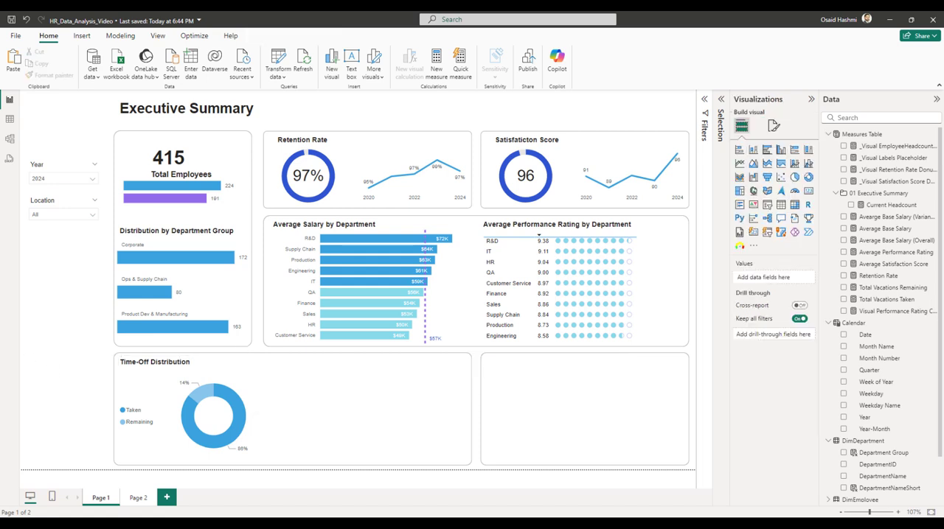
key(ctrl+s)
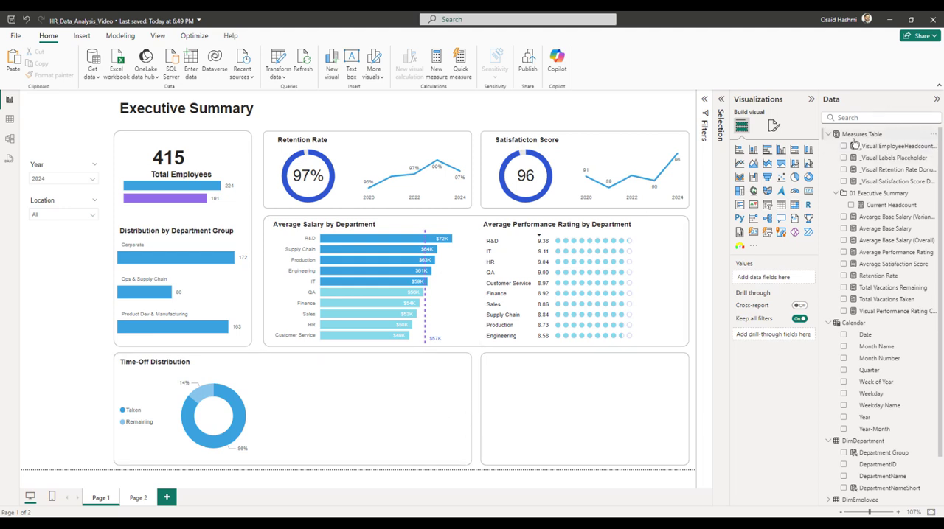
Create the measure Average Absenteeism = AVERAGE(FactEmployeeDetails[Absences]) in the Measures Table.
right_click(854, 140)
right_click(862, 136)
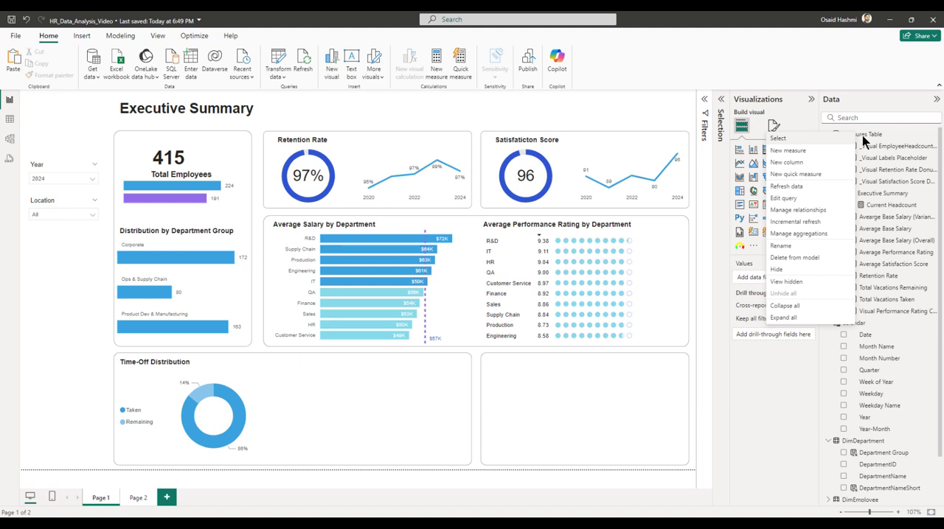
click(817, 150)
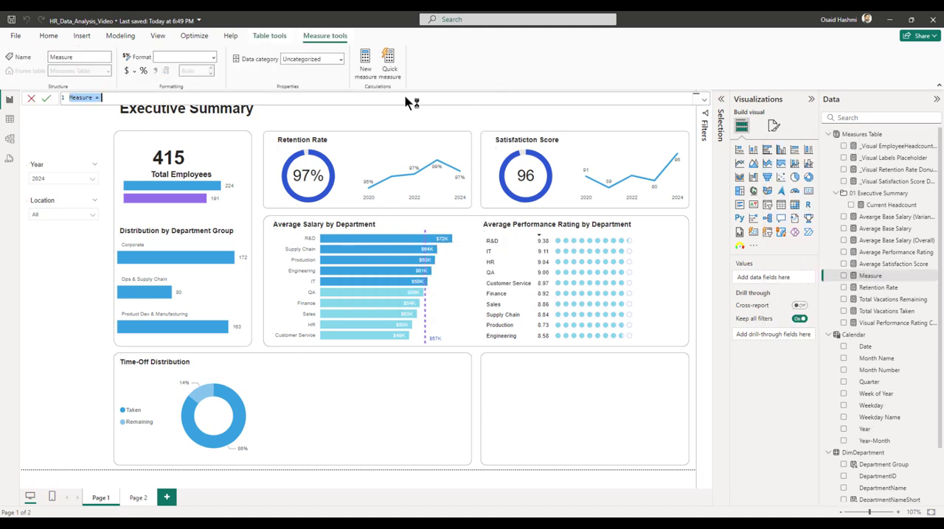
text(Average Absenteeism =)
key(shift+Return)
text(avera)
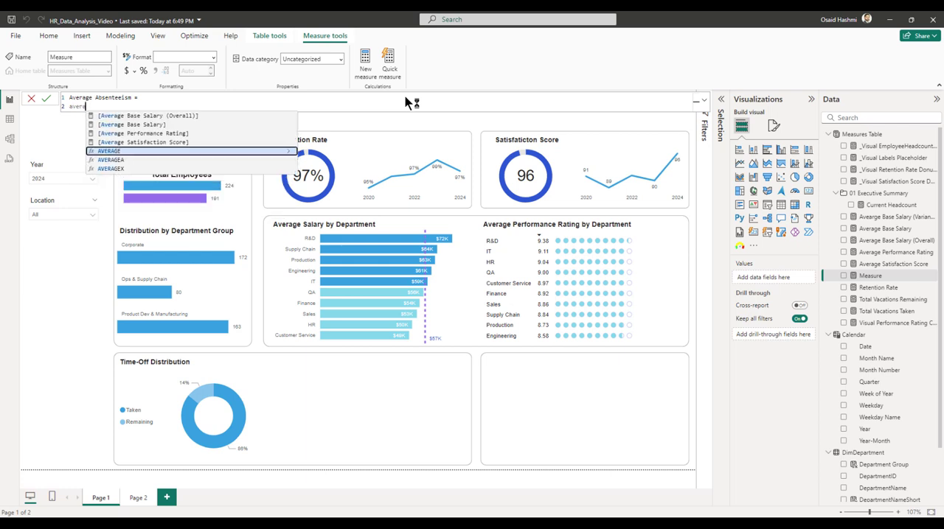
key(Tab)
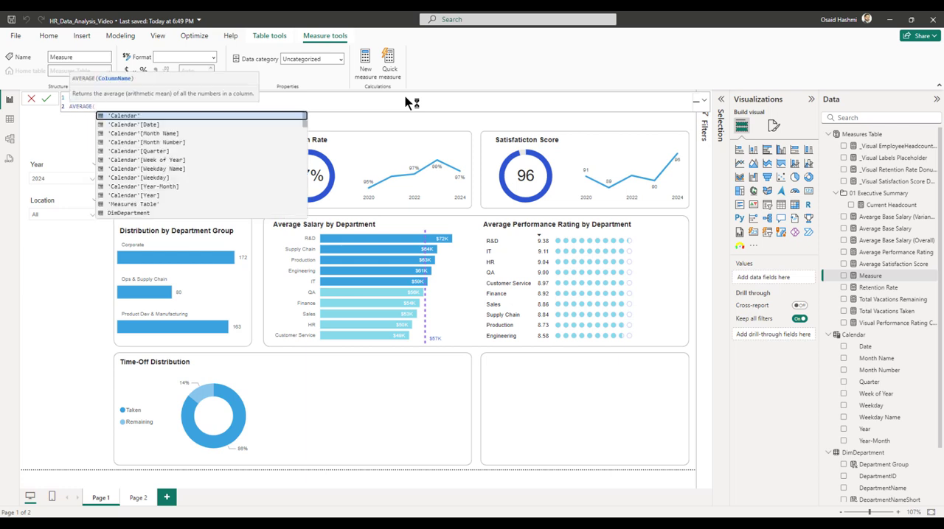
text(ab)
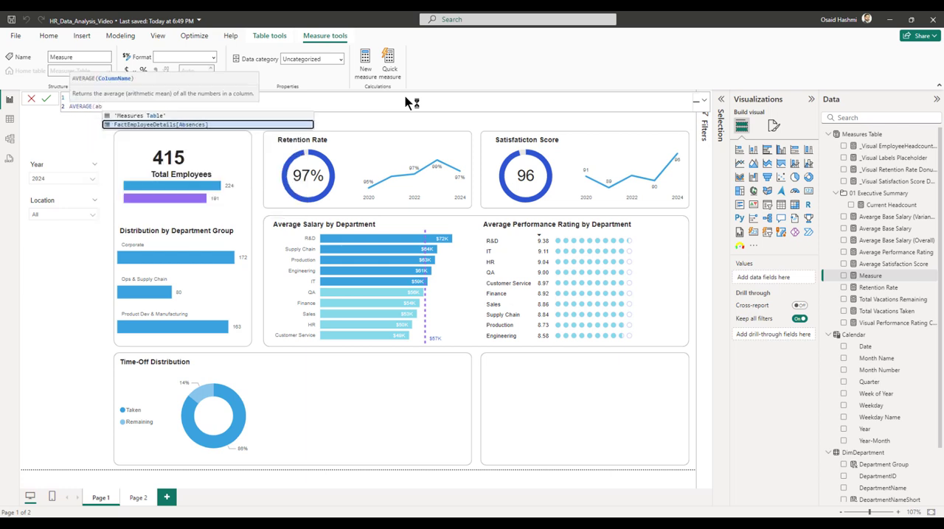
key(Tab)
key(Return)
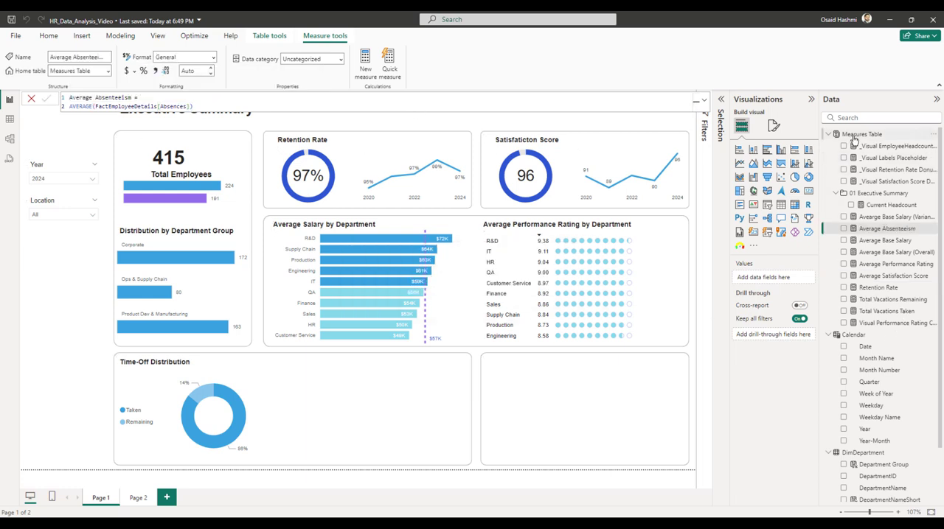
Define a new Measures Table measure: Average Sick Leaves = AVERAGE(FactEmployeeDetails[SickLeave]).
right_click(855, 137)
click(787, 153)
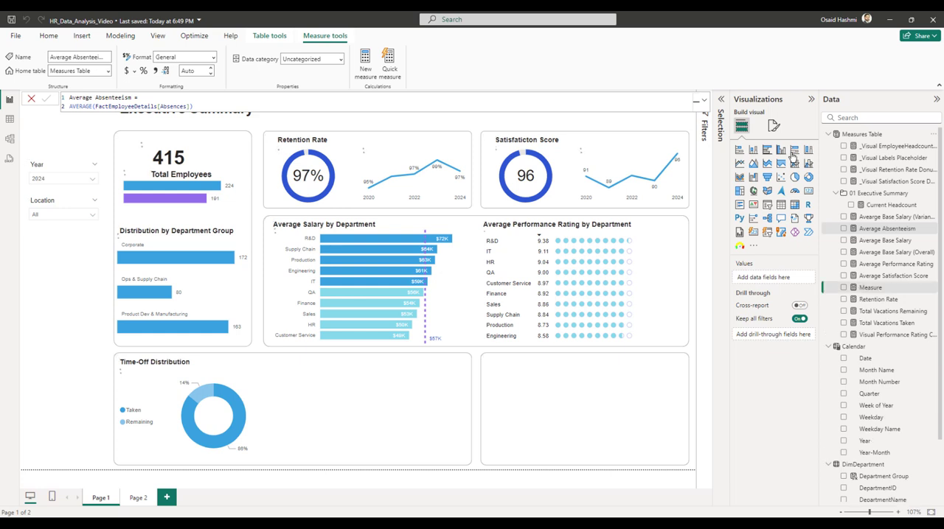
text(Avera)
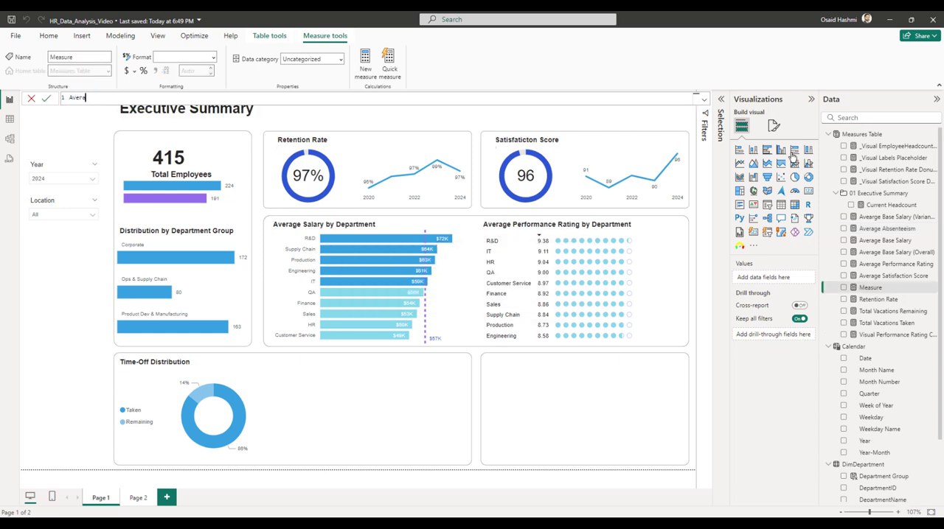
text(ge Sick Leaves =)
key(shift+Return)
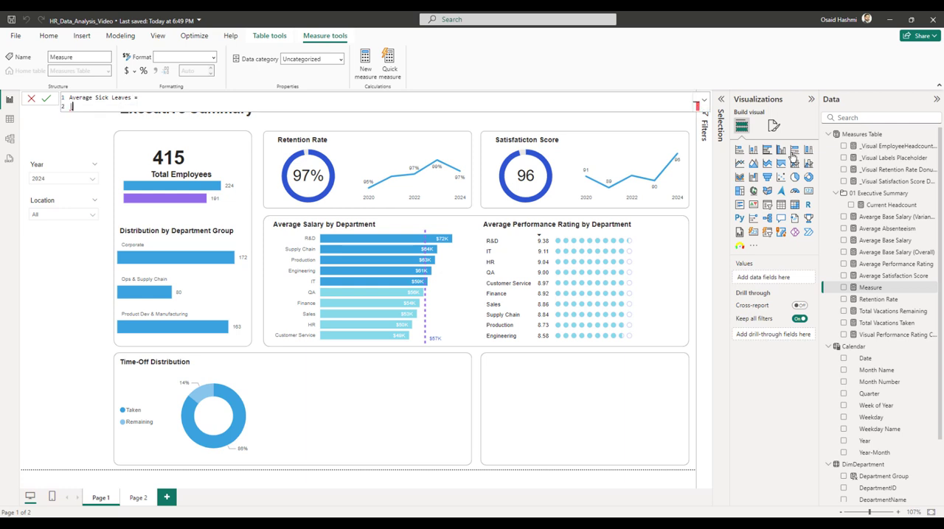
text(AVERAGE()
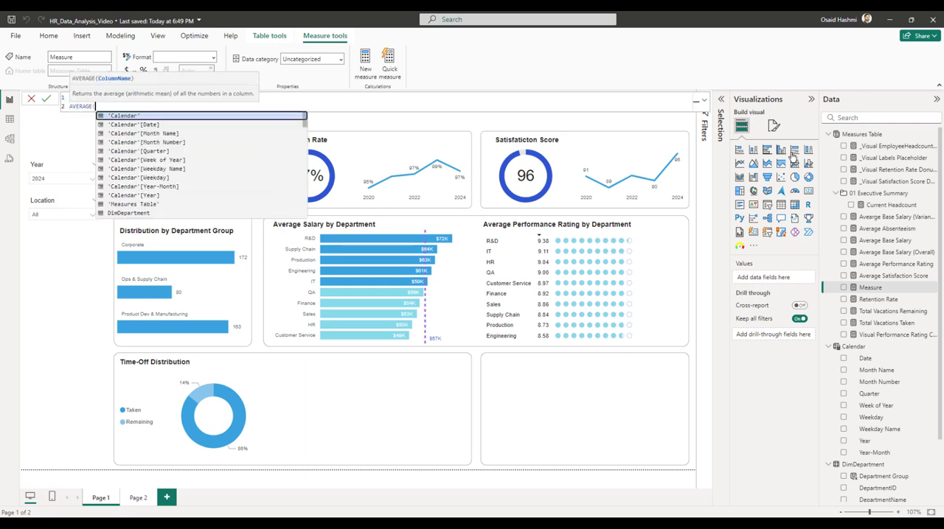
text(sick)
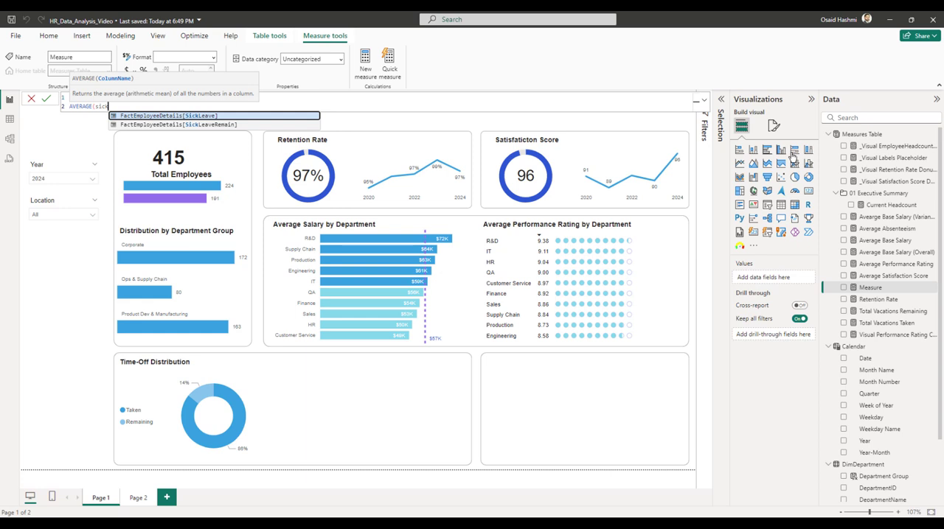
key(Tab)
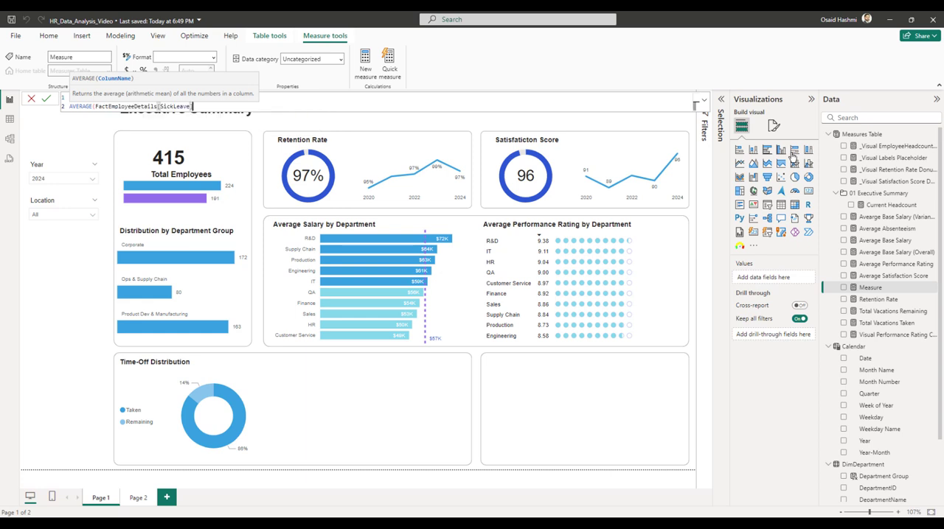
text())
key(Return)
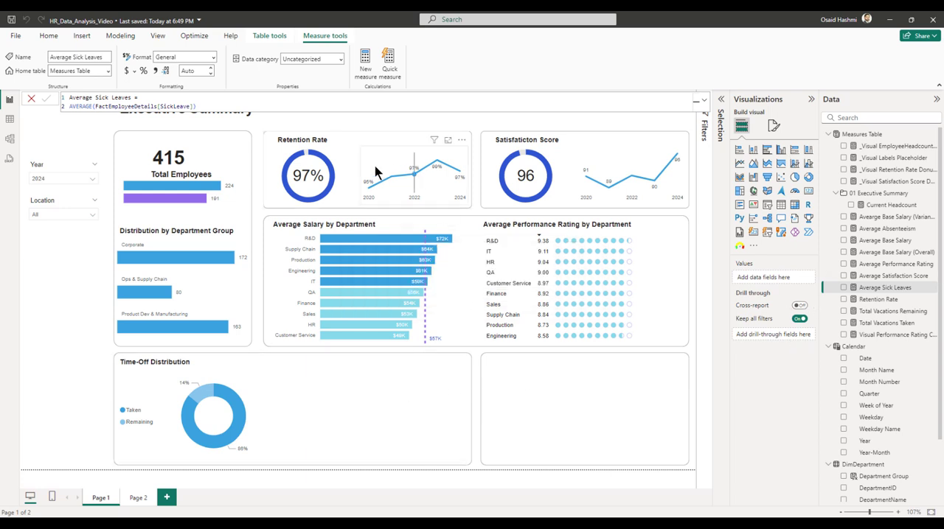
Duplicate the Satisfaction Score line chart and place the copy beside the donut chart in the Time-Off Distribution card.
click(613, 164)
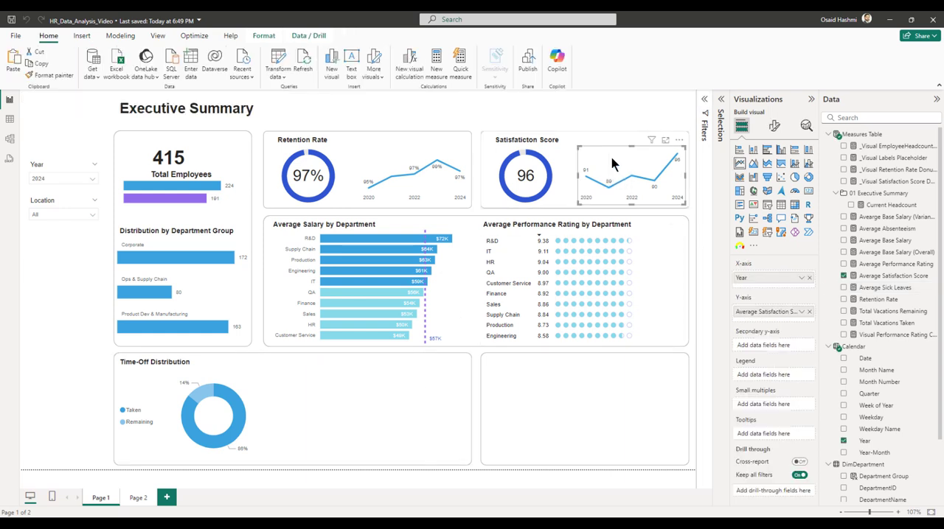
key(ctrl+v)
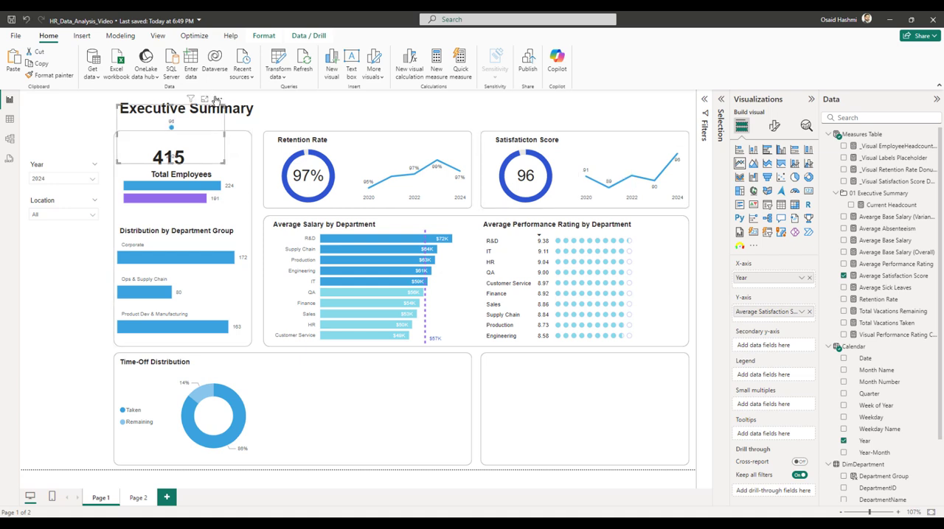
drag(217, 102, 449, 391)
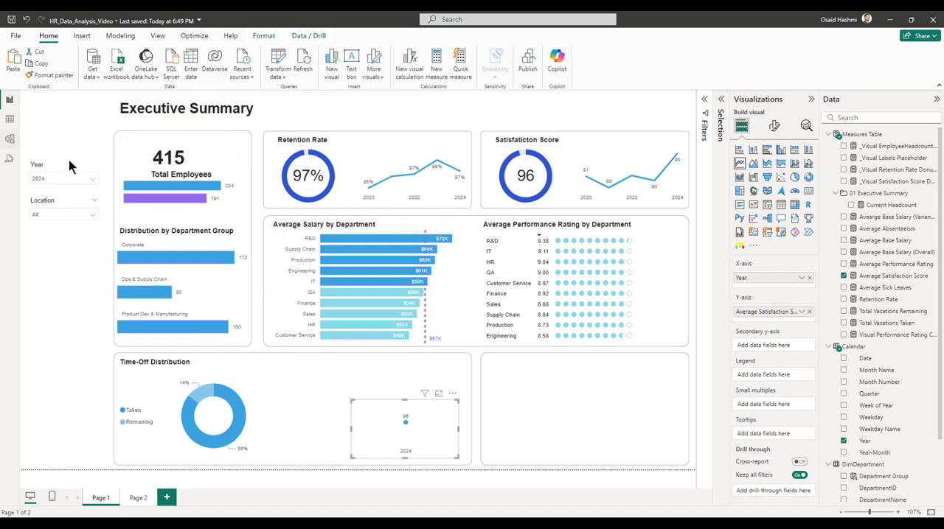
Edit the Year slicer's interactions so it does not filter the copied line chart.
click(50, 169)
click(263, 35)
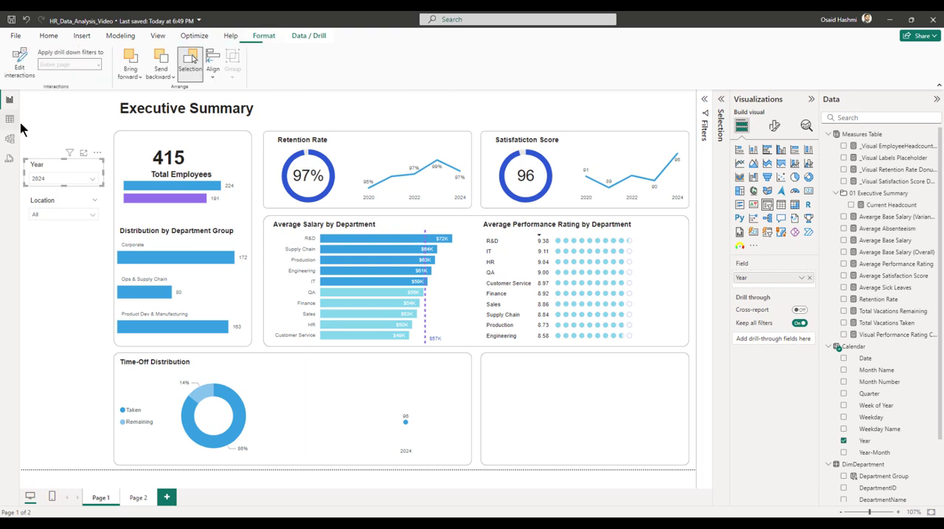
click(20, 65)
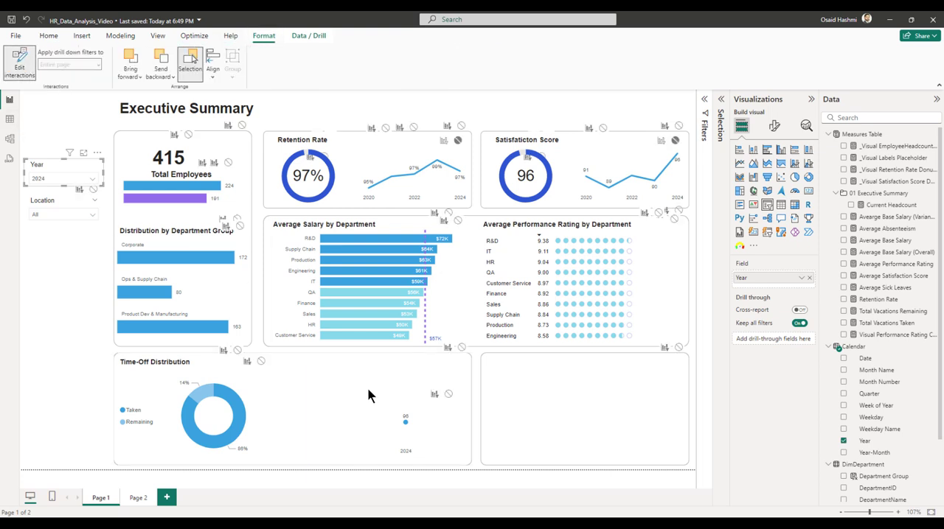
click(448, 394)
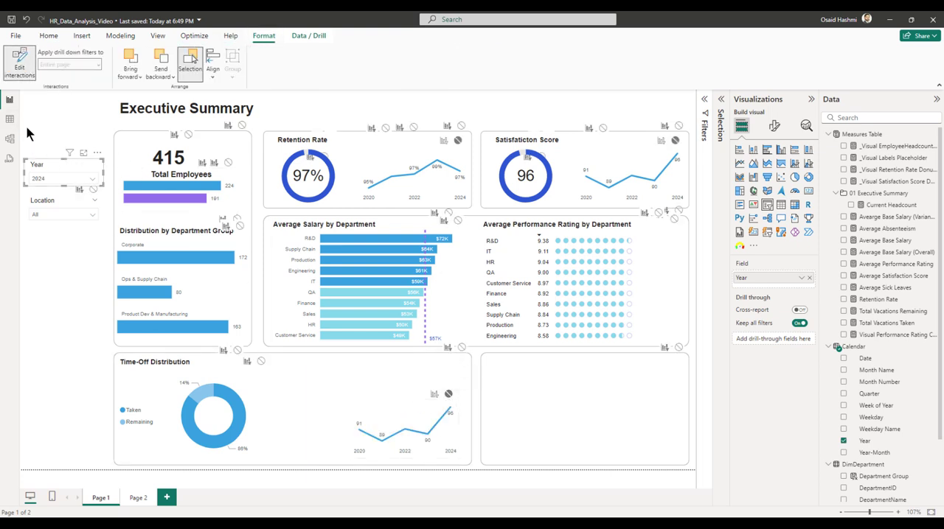
click(19, 64)
Replace the copied line chart's Y-axis measure with Average Absenteeism and Average Sick Leaves.
click(397, 418)
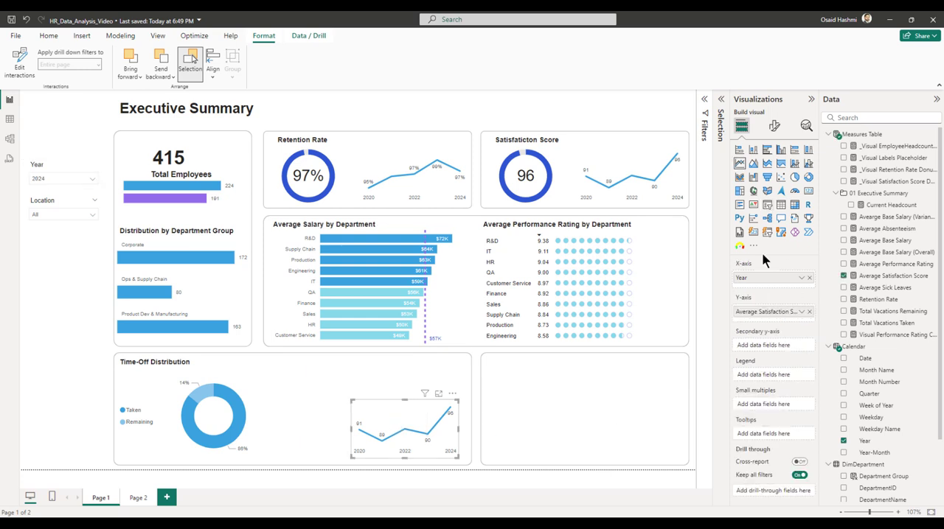
click(809, 311)
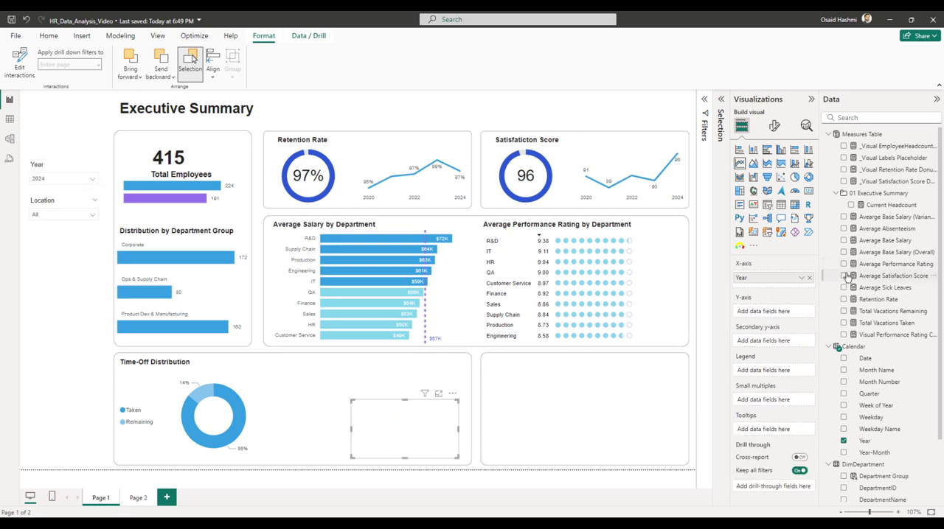
click(843, 229)
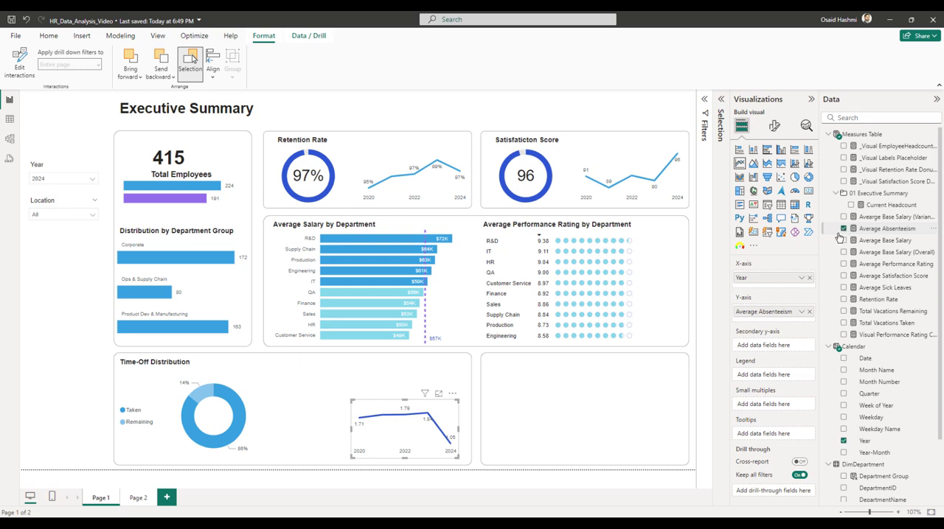
click(843, 287)
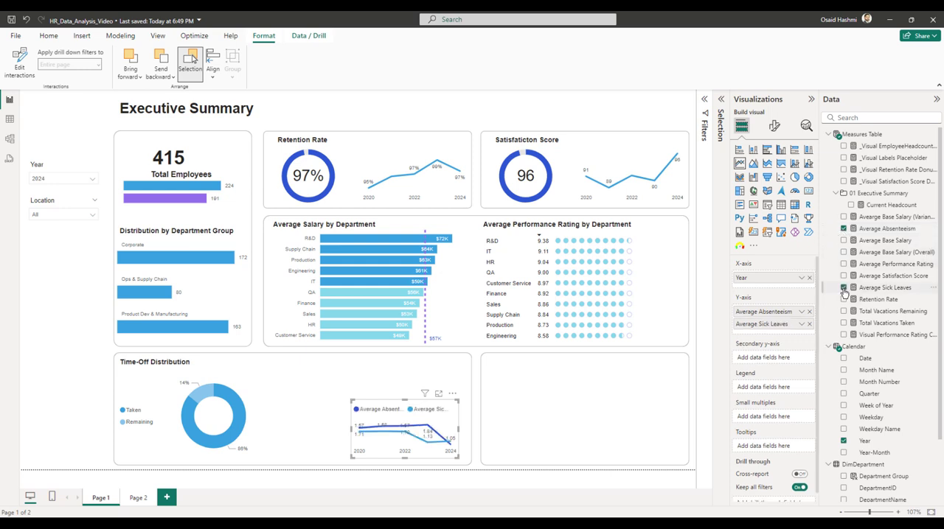
Duplicate the Time-Off Distribution title above the new line chart and change its text to "Average Absences and Sick Leaves".
click(217, 362)
click(384, 361)
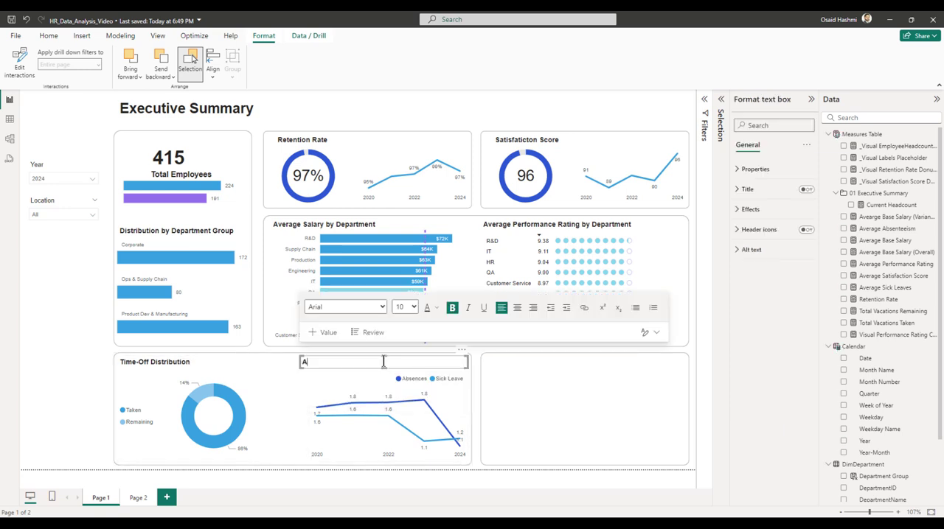
text(Average Absences and Sick Leav)
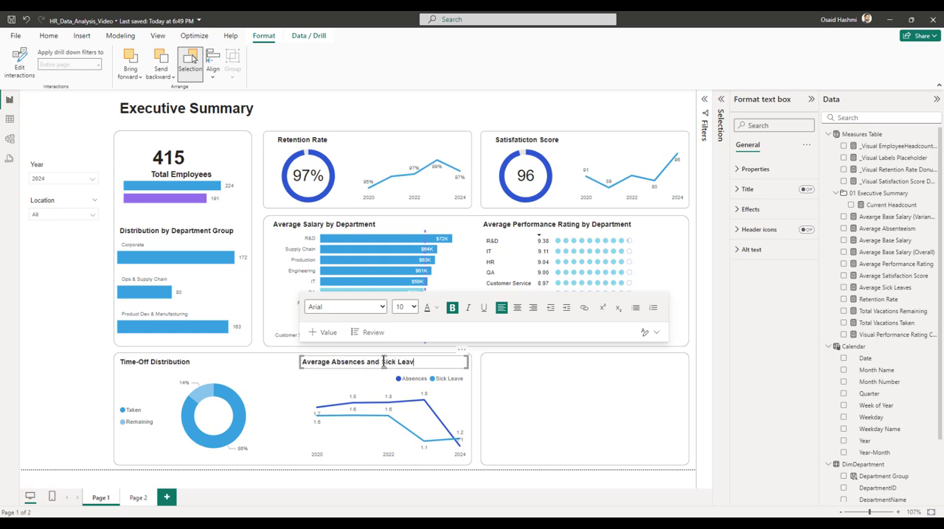
text(es)
click(531, 111)
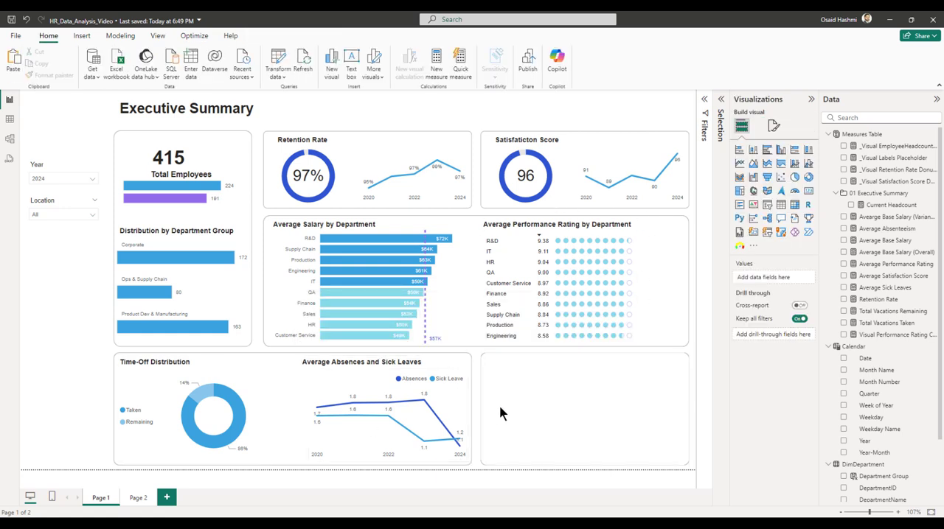
Insert a 100% stacked column chart and fit it into the empty card beside the Average Absences and Sick Leaves chart.
mouse_move(465, 408)
click(561, 410)
click(652, 120)
click(808, 153)
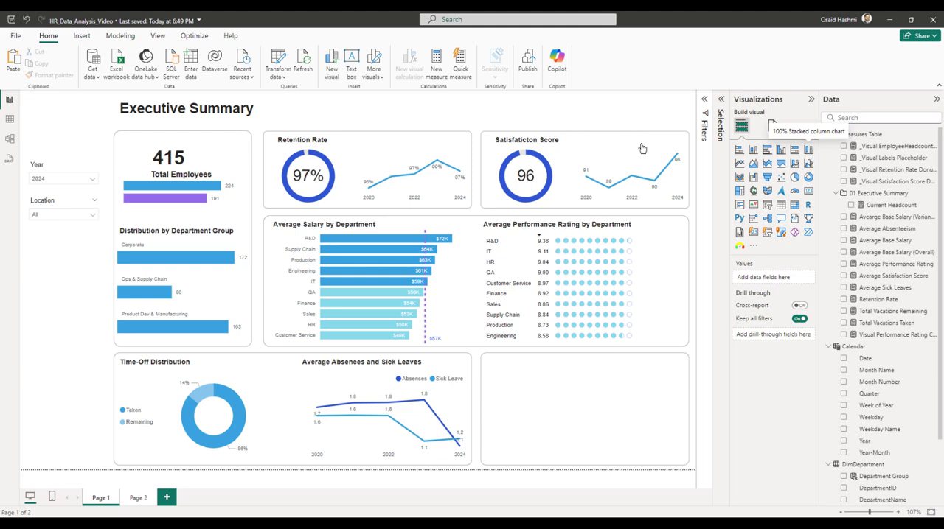
drag(489, 154, 486, 400)
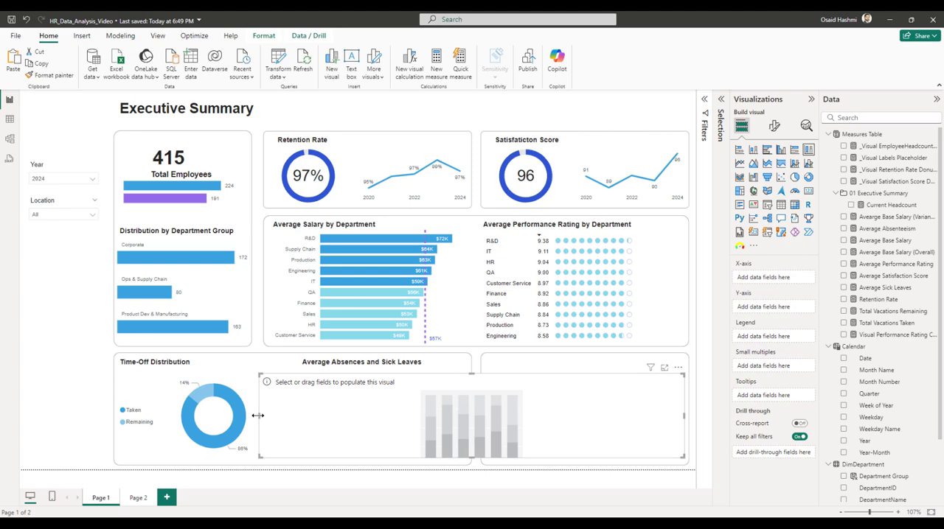
drag(260, 415, 484, 415)
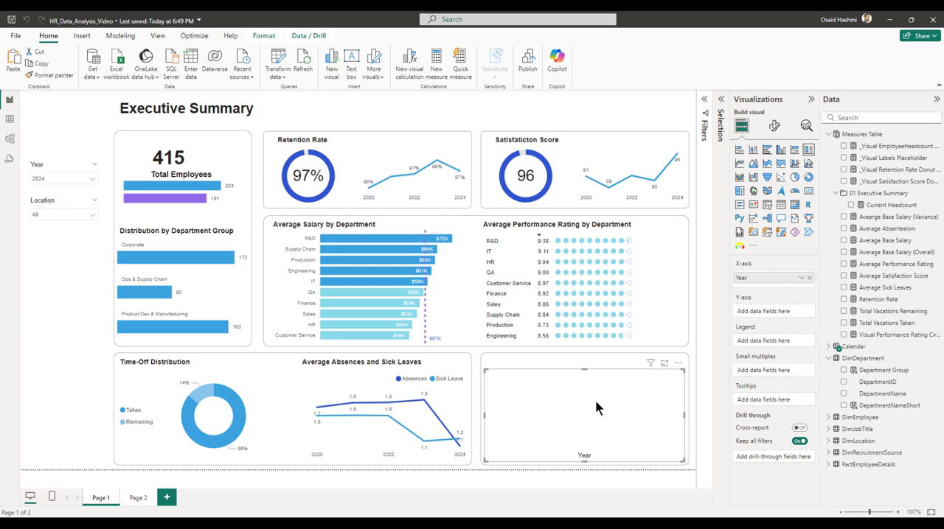
Create a measure "Total Mandatory Trainings Completed" in the Measures Table that sums FactEmployeeDetails[MandatoryTrainingsCompleted].
right_click(859, 135)
click(807, 153)
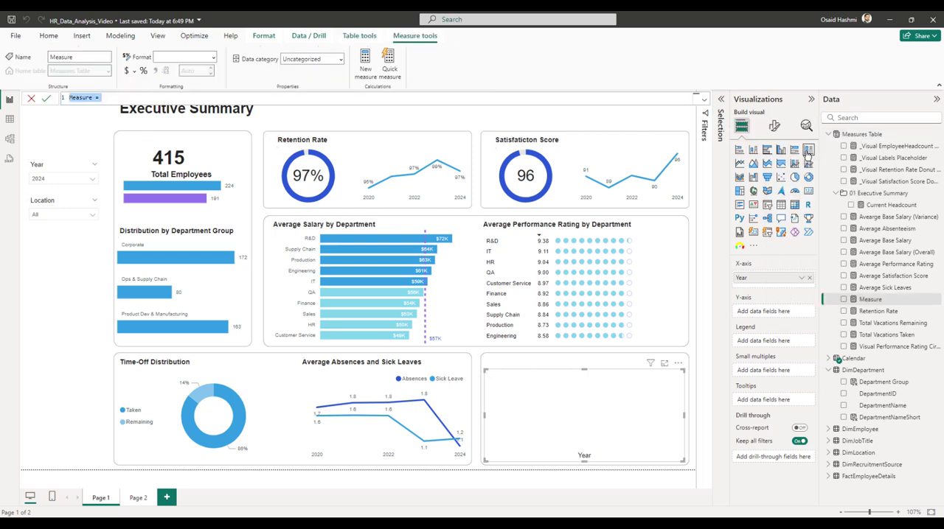
text(Total Mandatory Training)
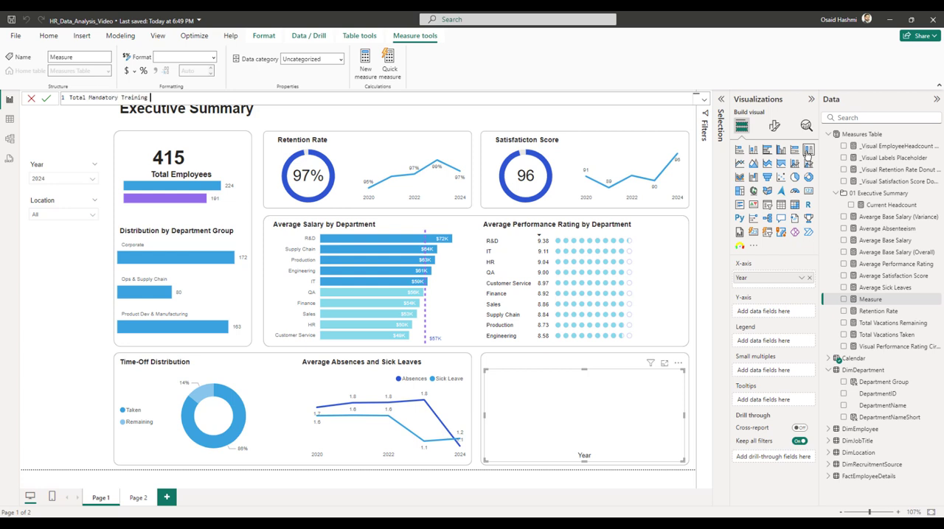
text(s Completed =)
key(shift+Return)
text(SUM()
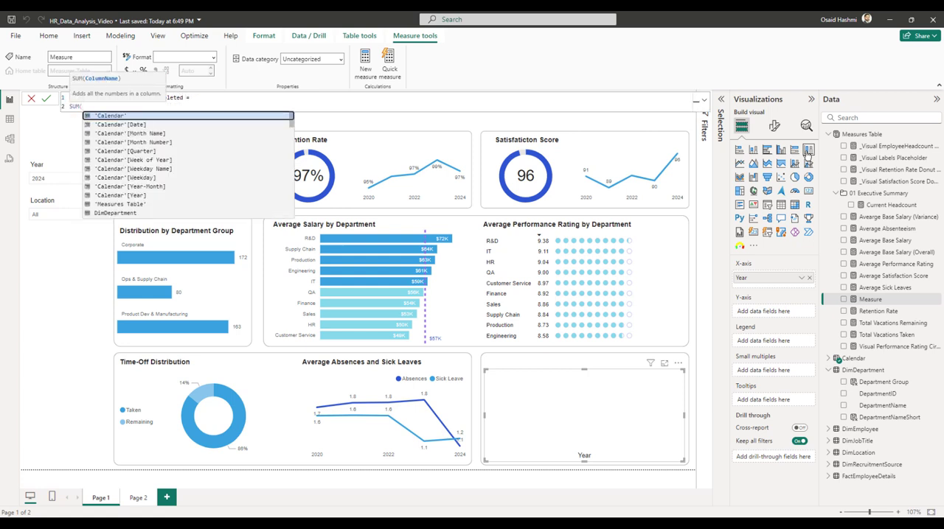
text(manda)
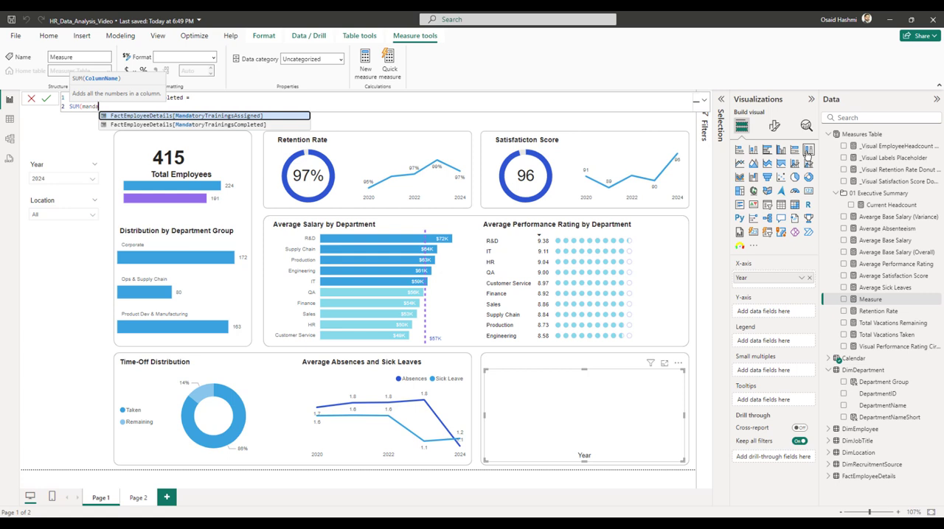
key(Down)
key(Tab)
text())
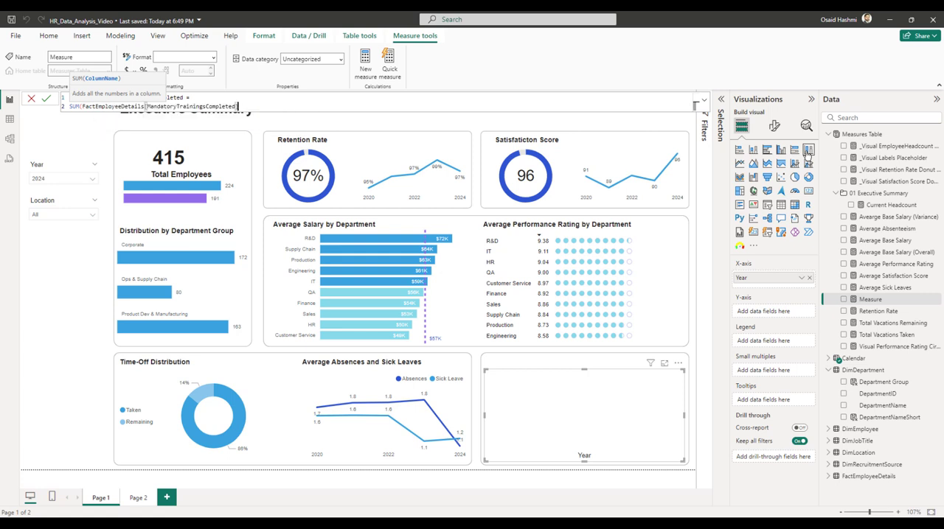
key(Return)
Create a measure "Total Mandatory Trainings Assigned" in the Measures Table that sums FactEmployeeDetails[MandatoryTrainingsAssigned].
right_click(855, 139)
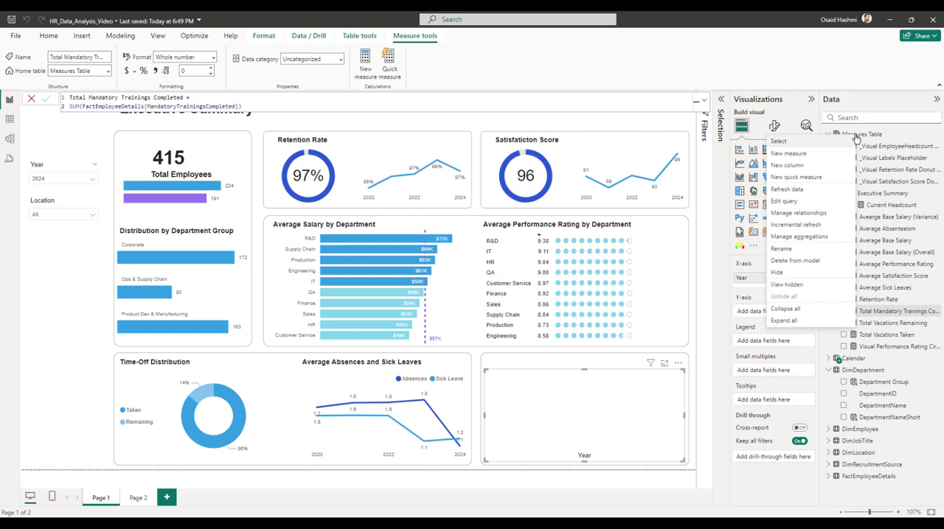
click(800, 153)
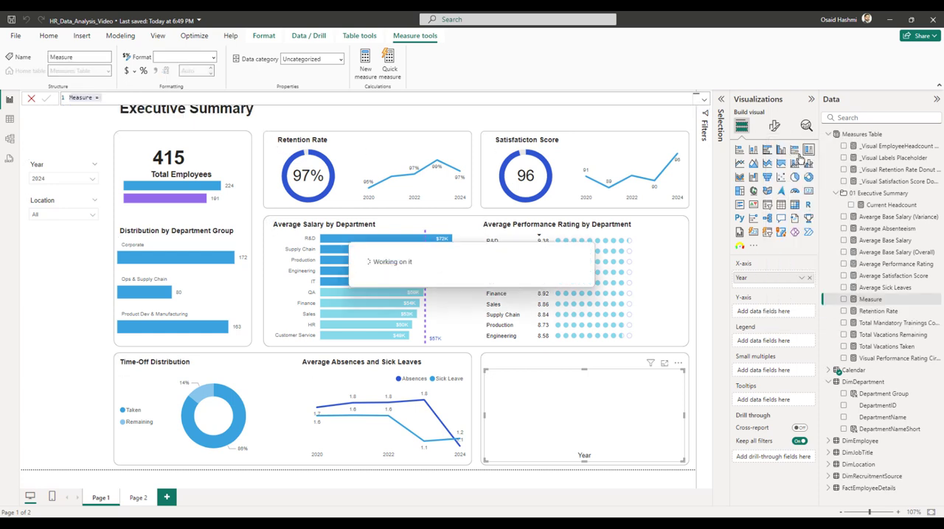
text(Total Ma)
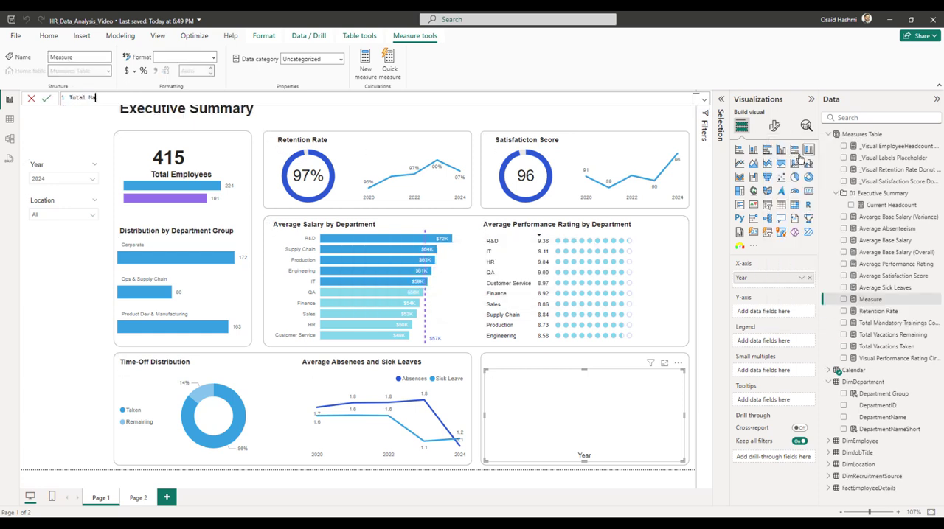
text(ndatory Trainings Assigned =)
key(shift+Return)
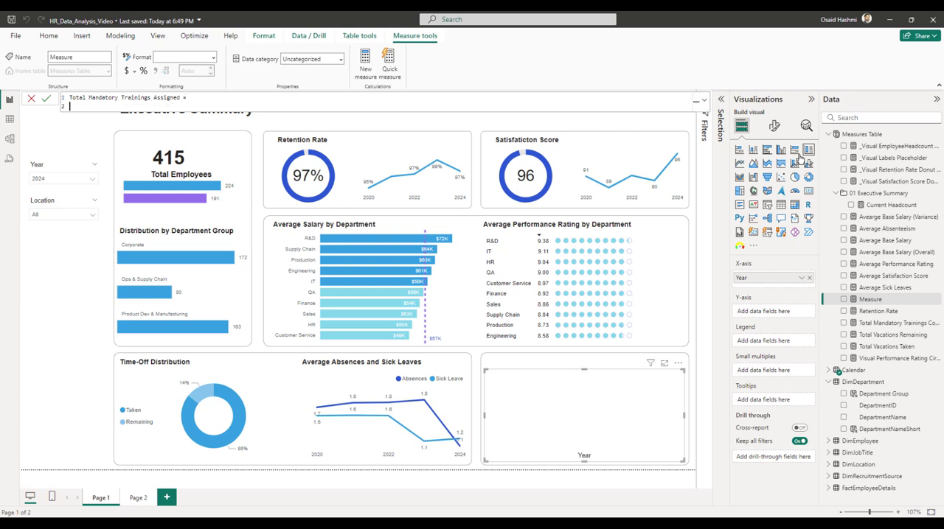
text(SUM()
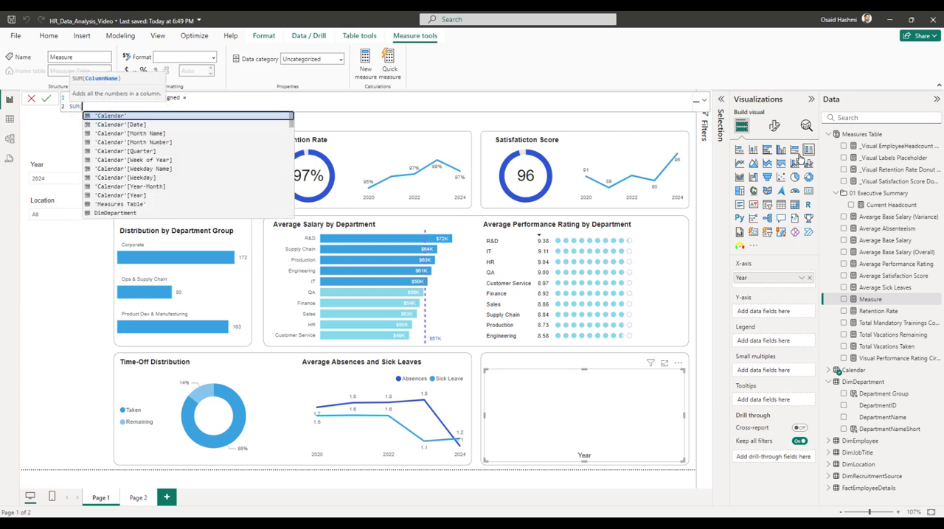
text(manda)
key(Tab)
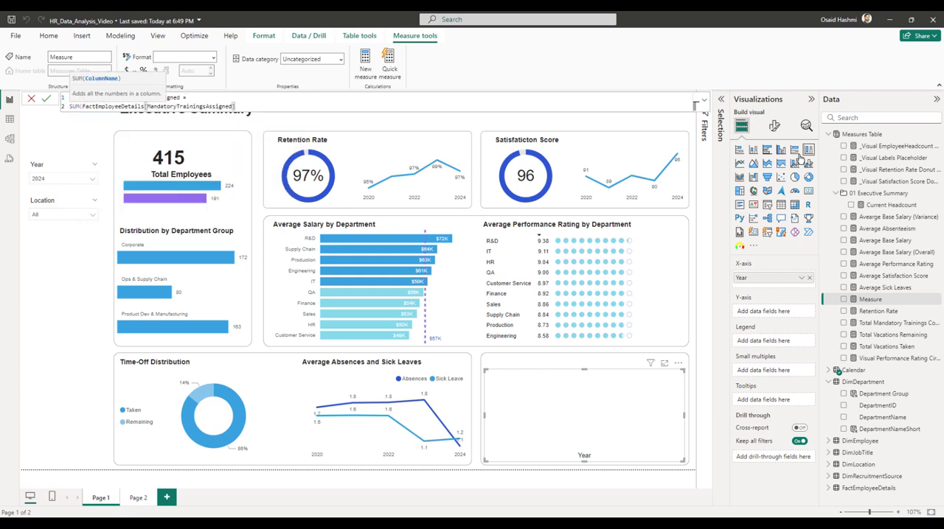
text())
key(Return)
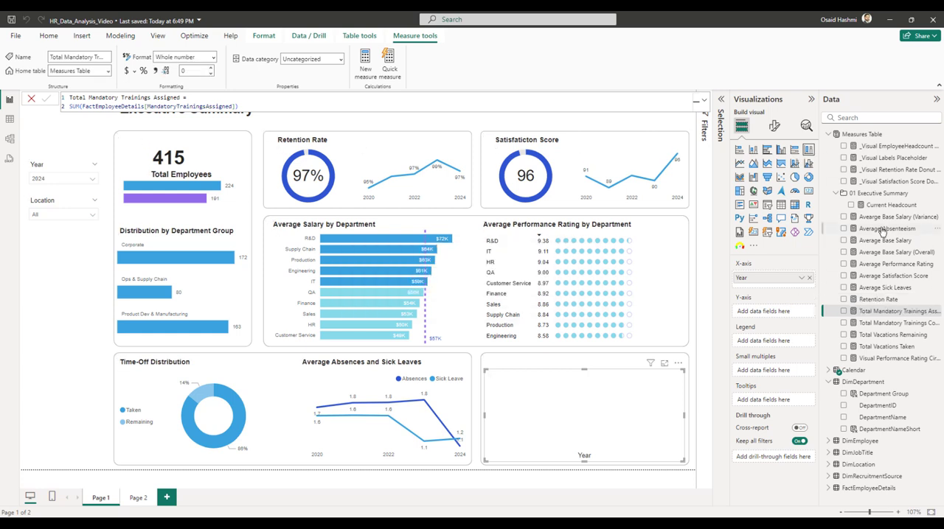
Start a new measure in the Measures Table named "Mandatory Training Completion Rate".
right_click(855, 136)
click(870, 155)
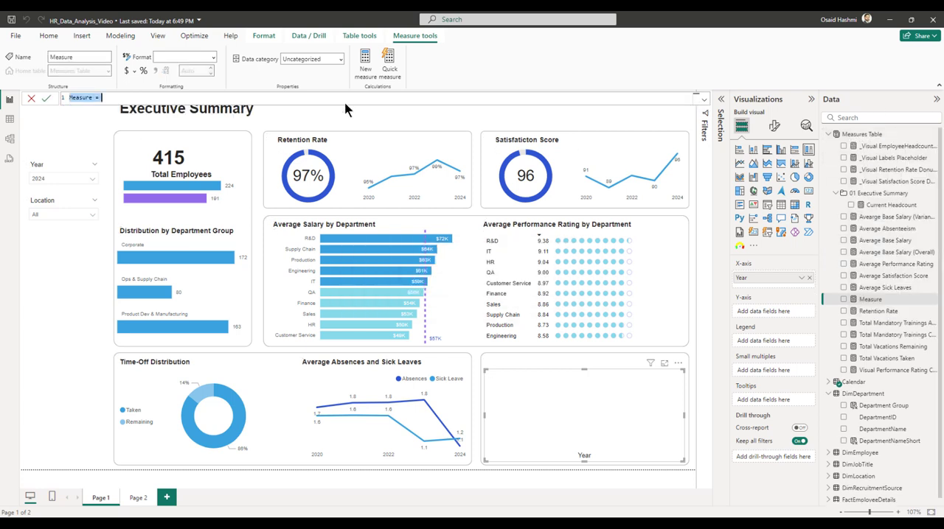
text(Mandatory Tra)
key(BackSpace)
key(BackSpace)
key(BackSpace)
text(aningCompleti)
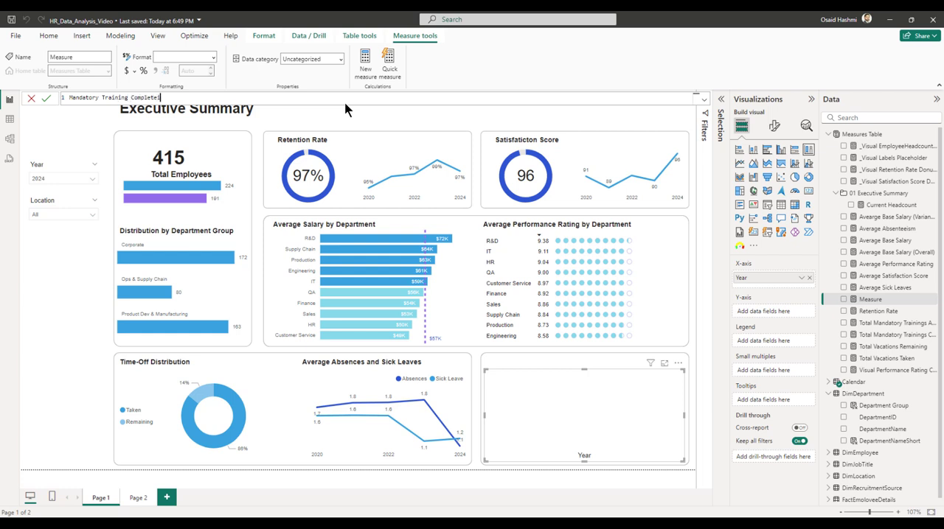
text(o)
text(on Rate =)
key(shift+Return)
Define the completion rate with DIVIDE, using [Total Mandatory Trainings Completed] over [Total Mandatory Trainings Assigned] and 0 as the alternate result.
text(DIVIDE()
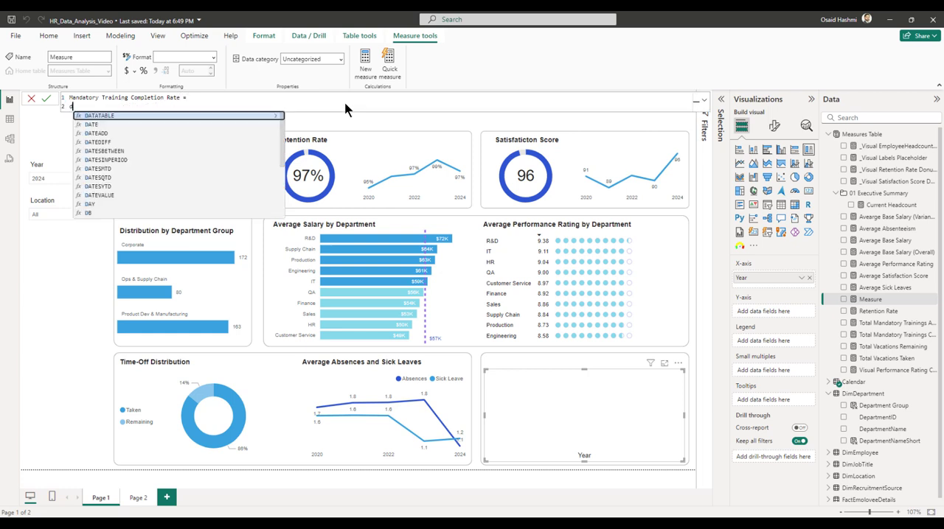
key(shift+Return)
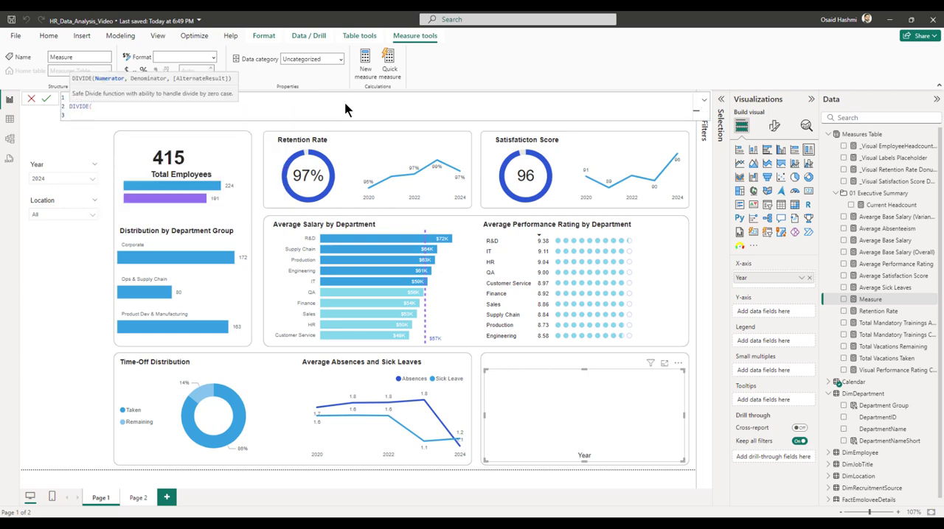
text(mand)
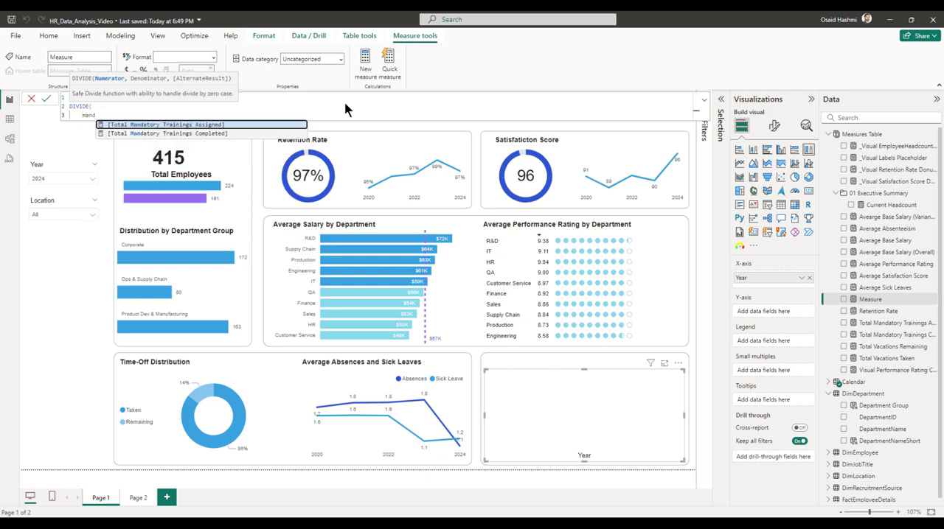
key(Down)
key(Tab)
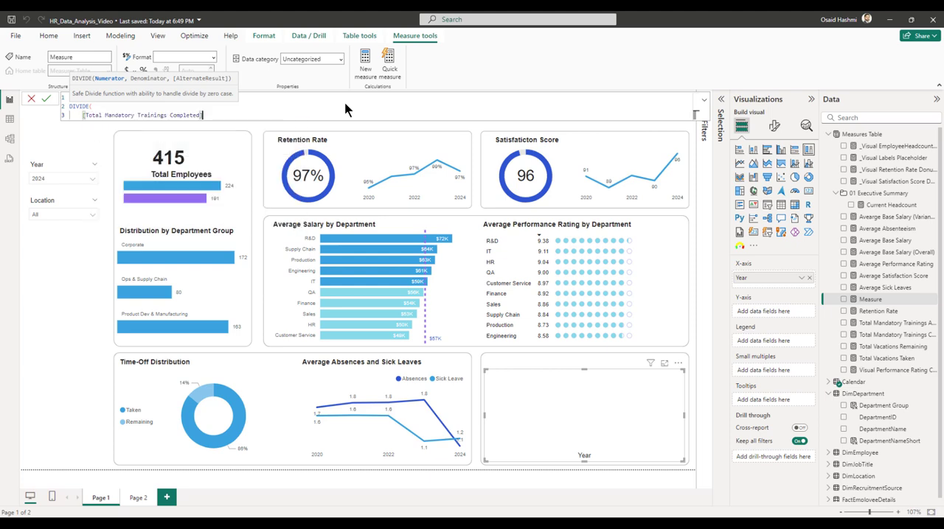
text(,)
key(shift+Return)
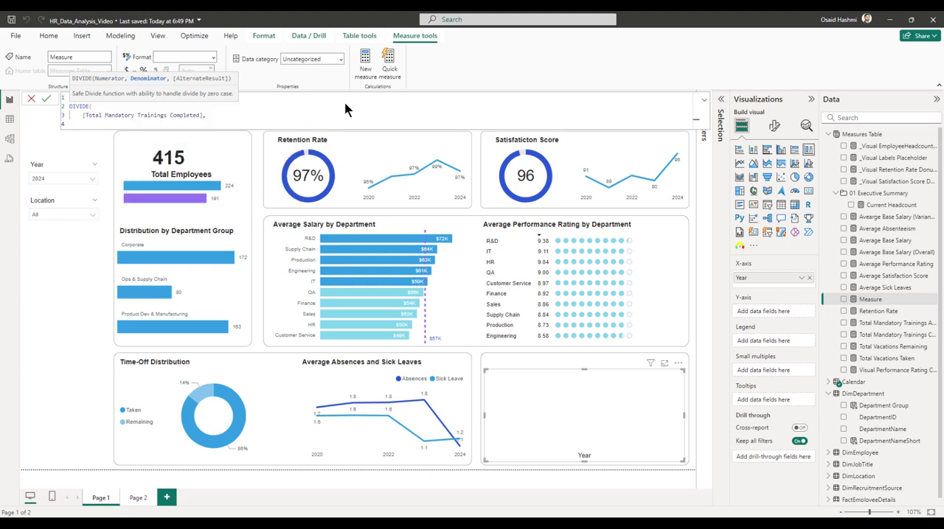
text(mand)
key(Tab)
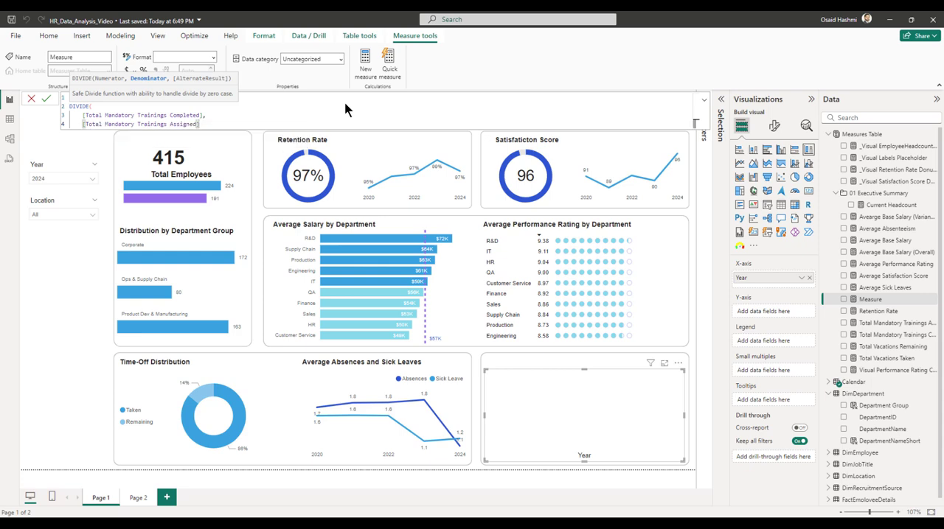
text(,)
key(shift+Return)
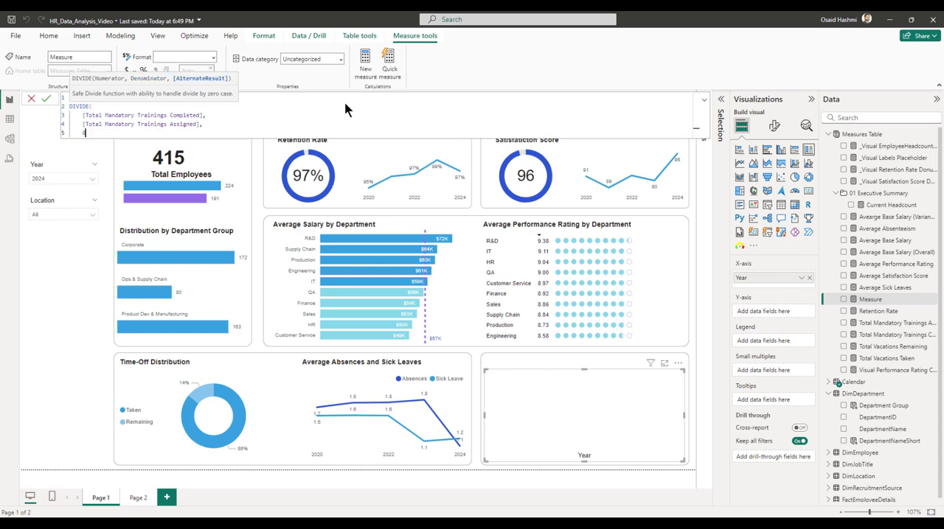
text(0)
key(shift+Return)
text())
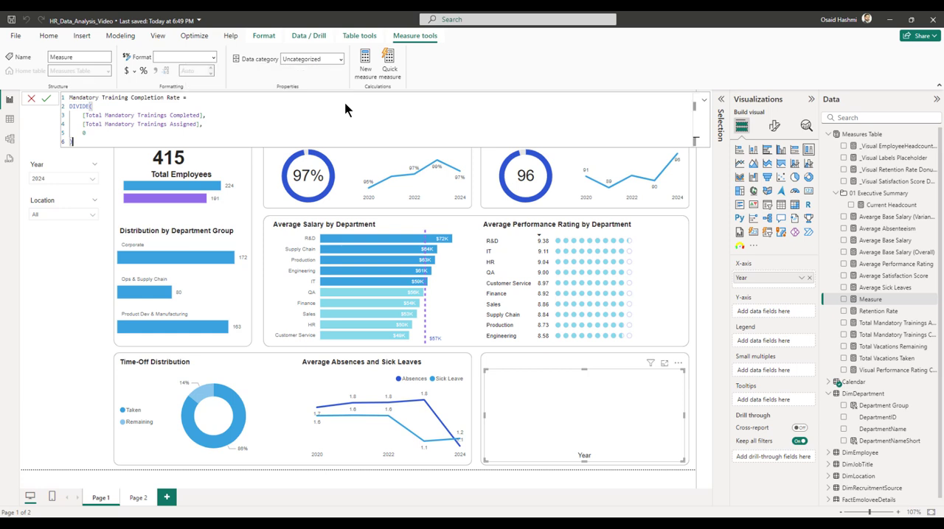
key(Return)
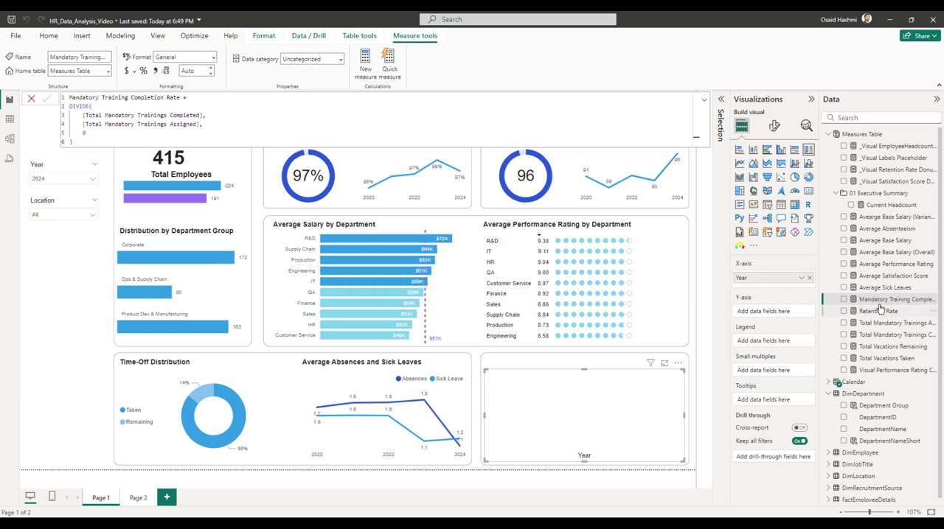
Format the Mandatory Training Completion Rate measure as a percentage with 1 decimal and add it to the stacked column chart's Y-axis.
click(144, 71)
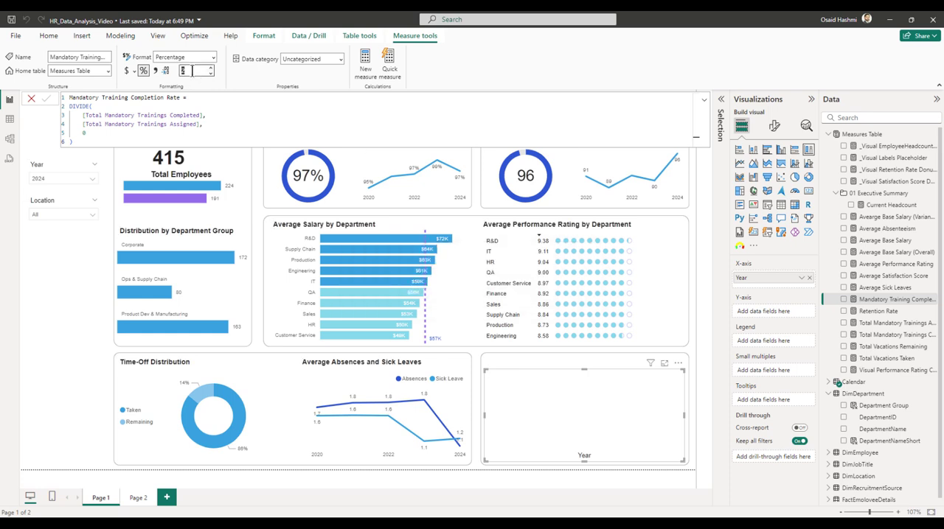
click(211, 73)
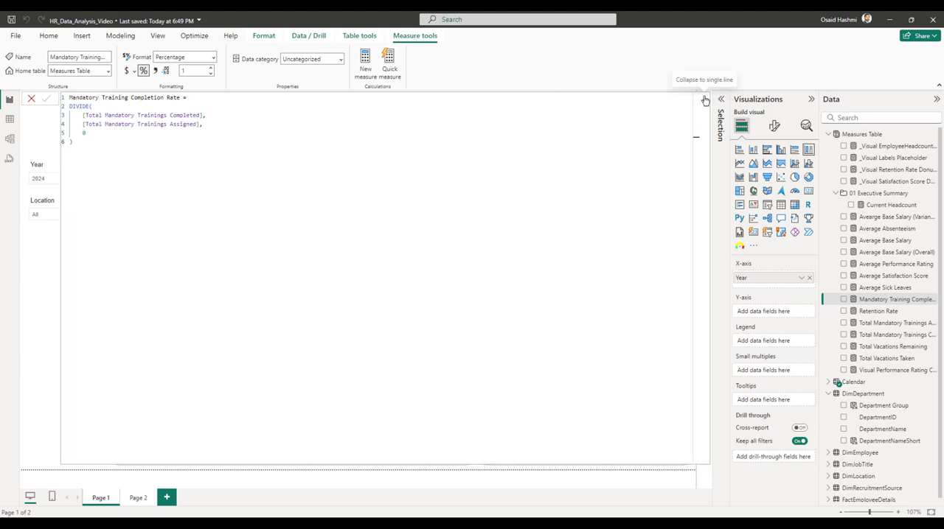
click(704, 102)
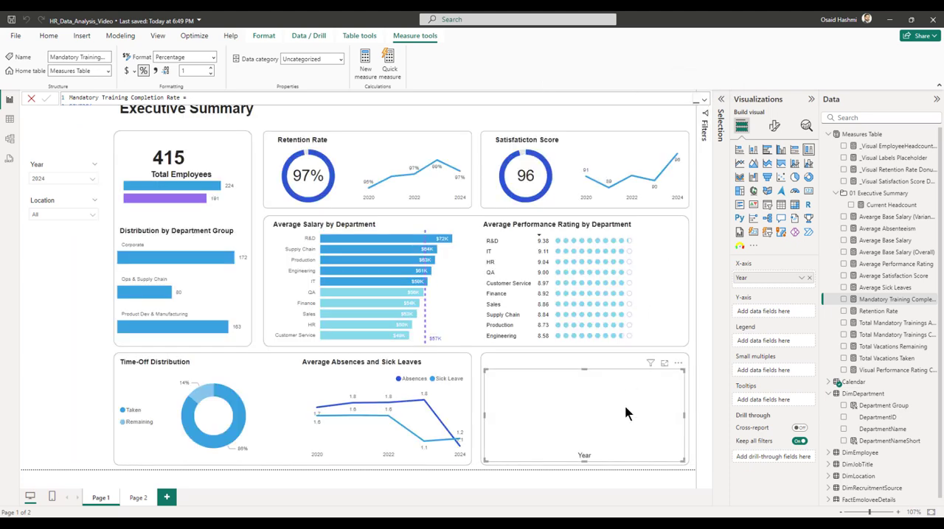
click(843, 299)
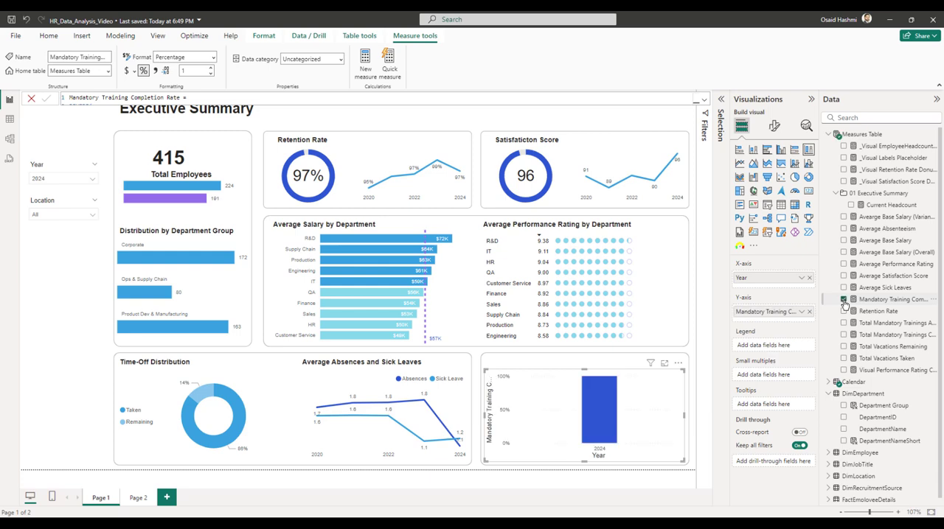
mouse_move(595, 399)
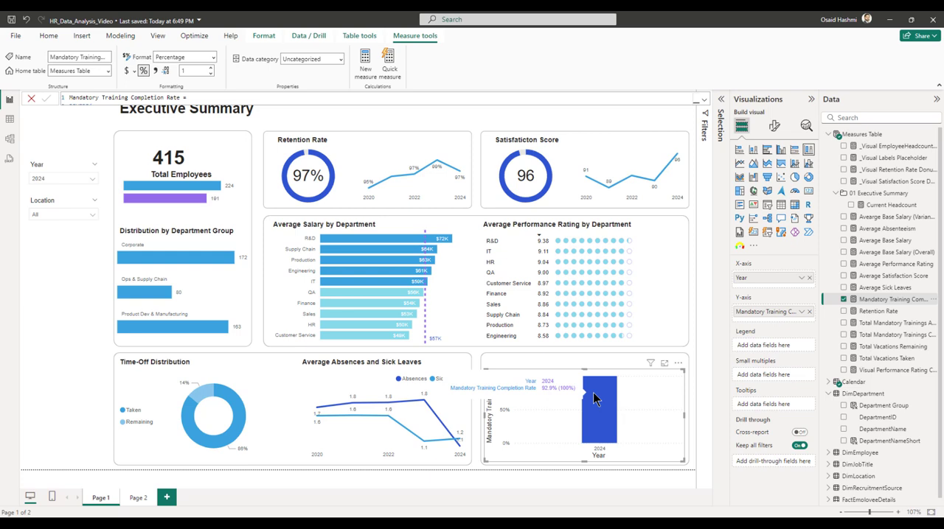
Edit the Year slicer's interactions so it does not filter the mandatory training column chart.
click(48, 164)
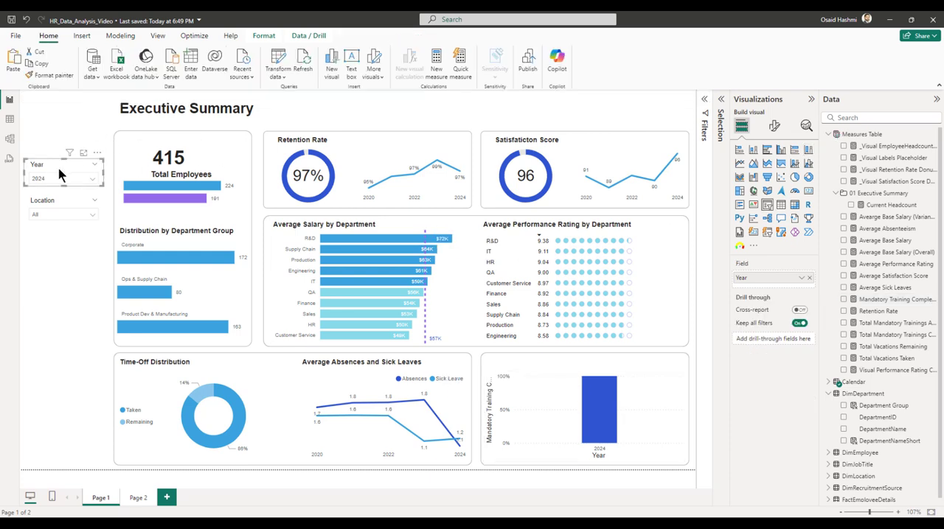
click(265, 35)
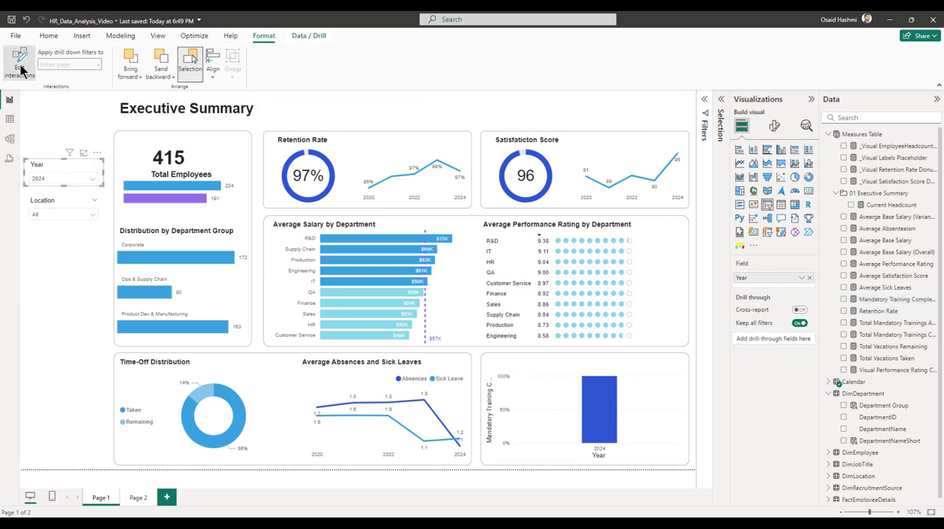
click(20, 63)
click(674, 364)
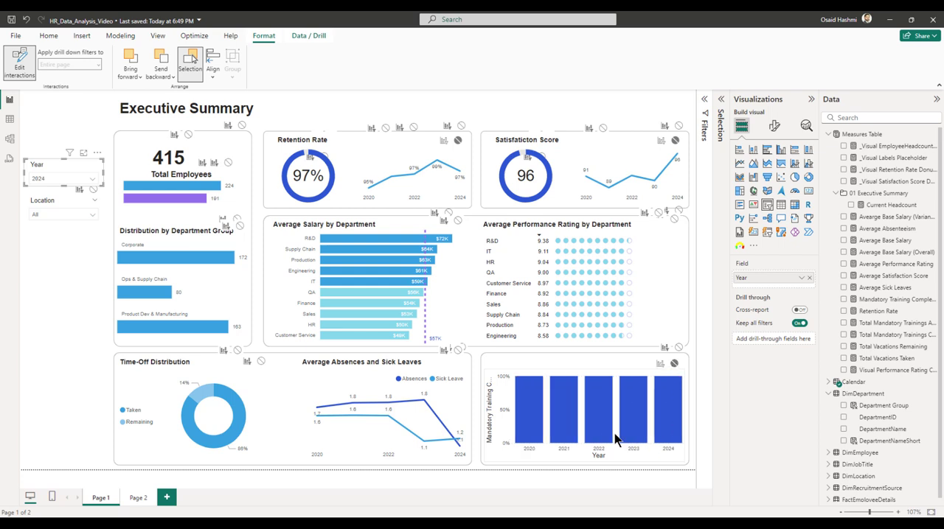
click(22, 69)
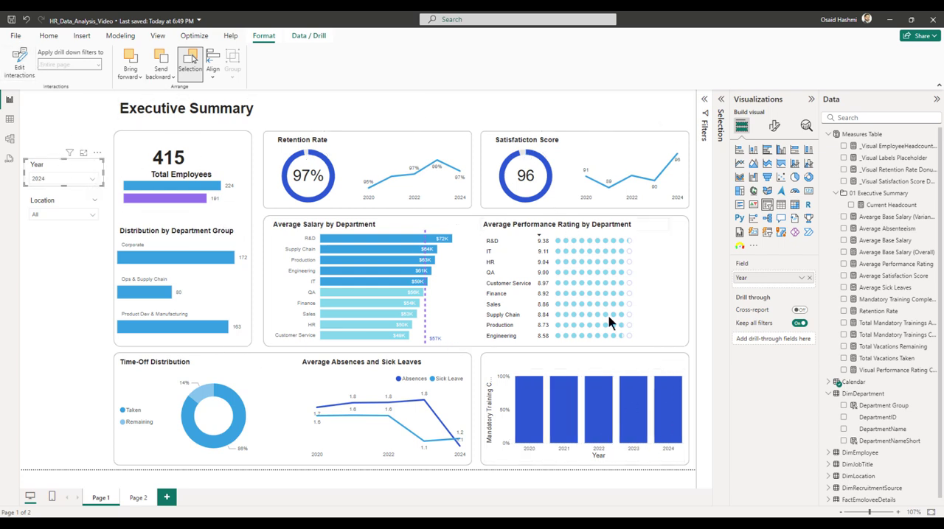
Turn off the Y-axis title of the mandatory training column chart.
click(594, 378)
click(774, 125)
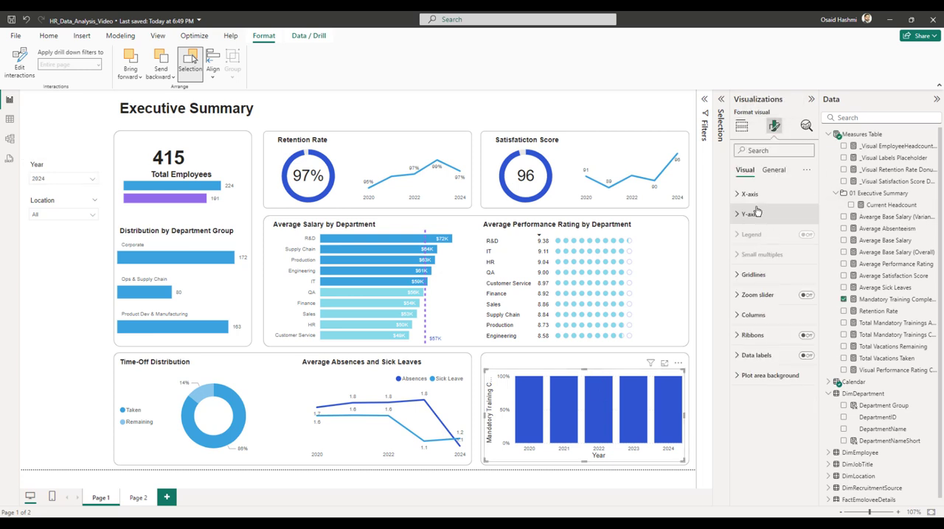
click(749, 214)
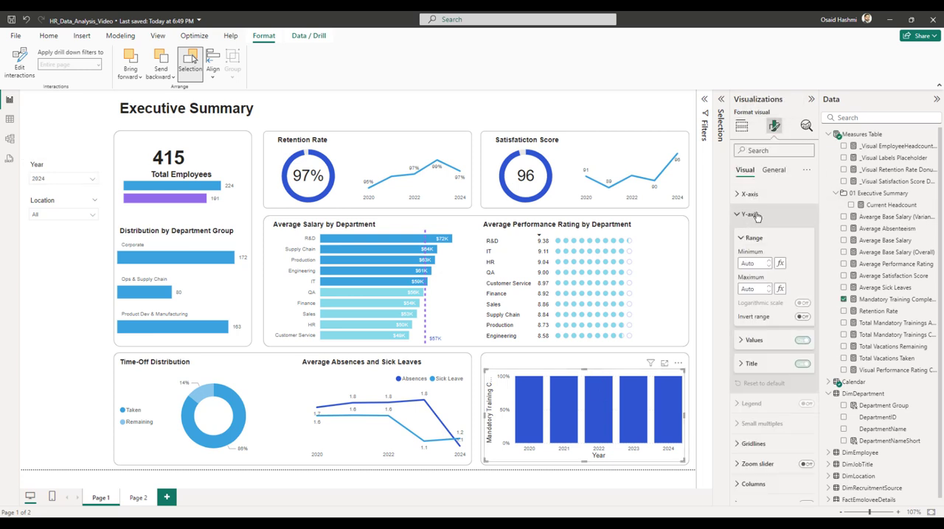
click(802, 365)
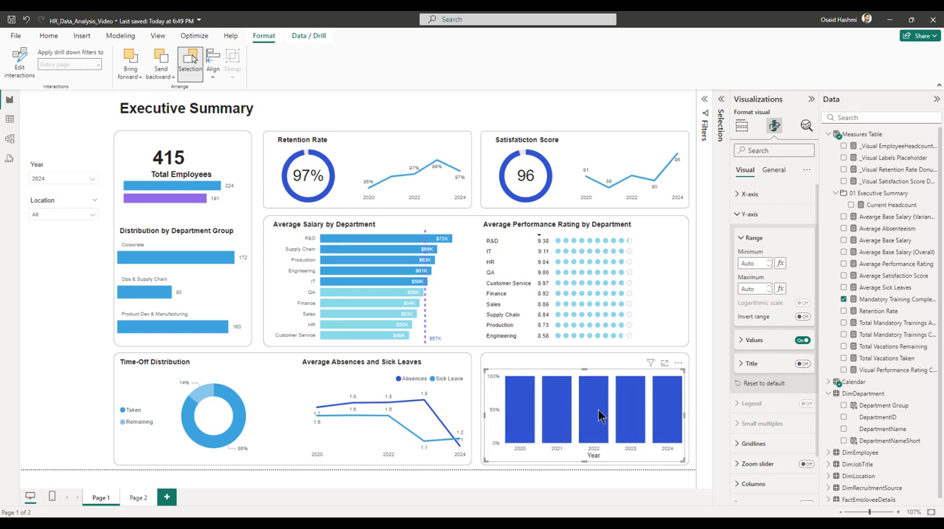
Turn on the data labels of the mandatory training column chart.
click(749, 214)
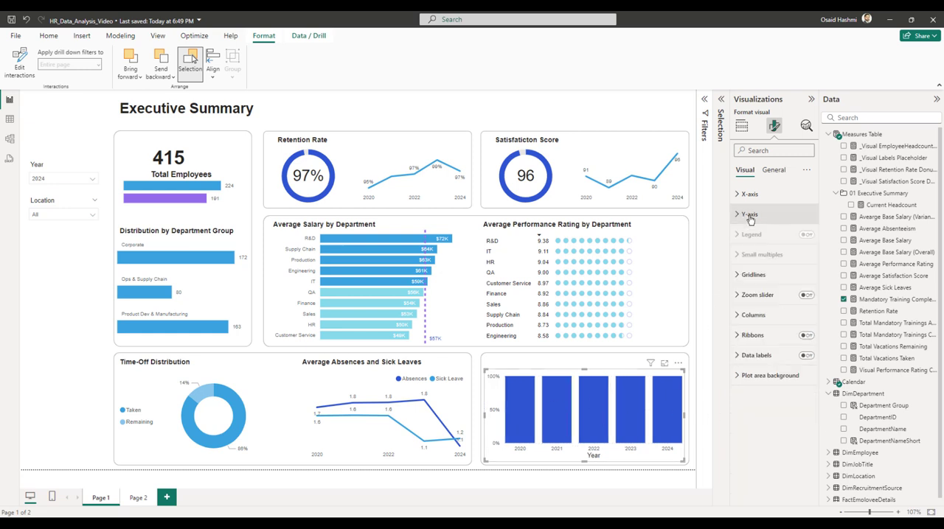
click(806, 356)
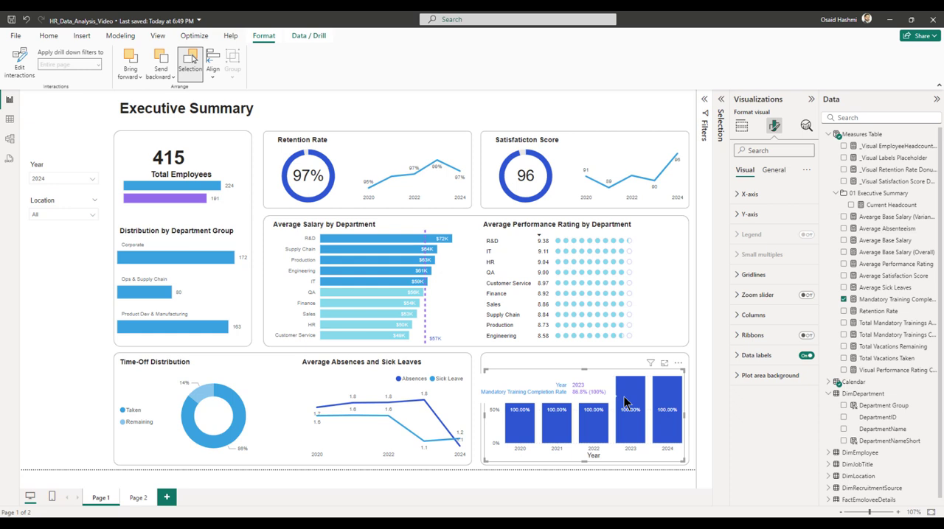
Create a new measure in the Measures Table named _Visual Mandatory Training Completion Filler.
right_click(860, 135)
click(807, 152)
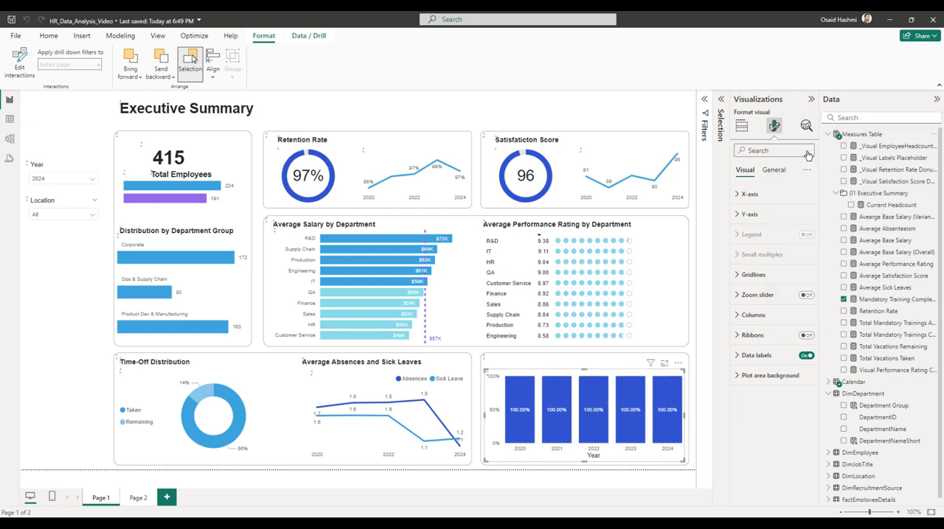
text(_V)
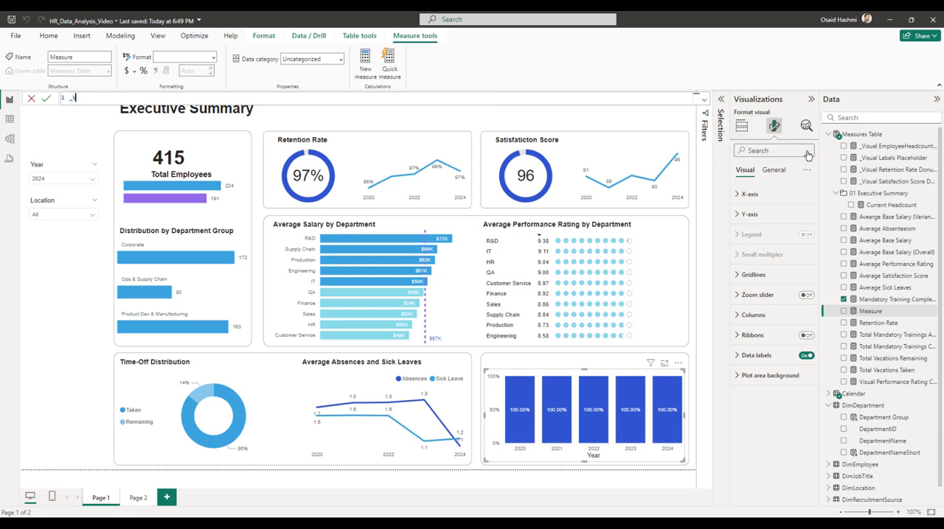
text(isual Mandatory Training Completion Fil)
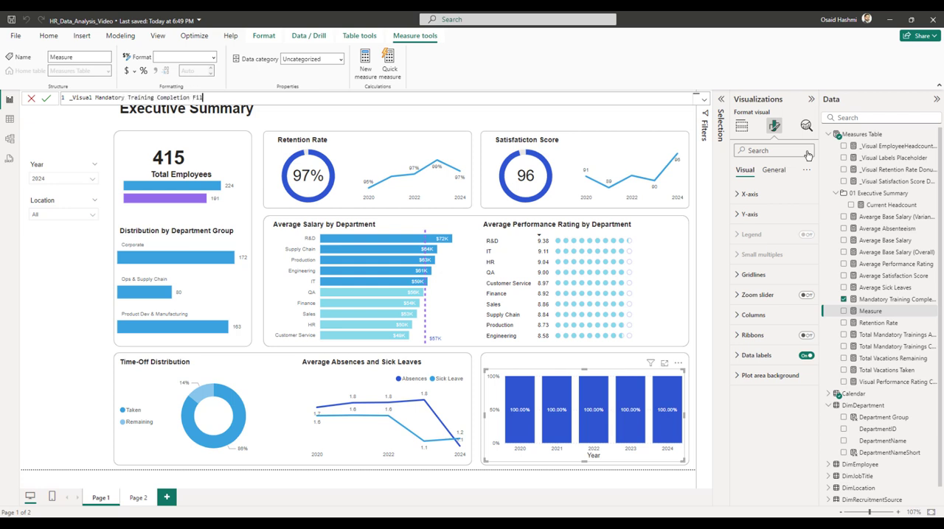
text(ler =)
key(shift+Return)
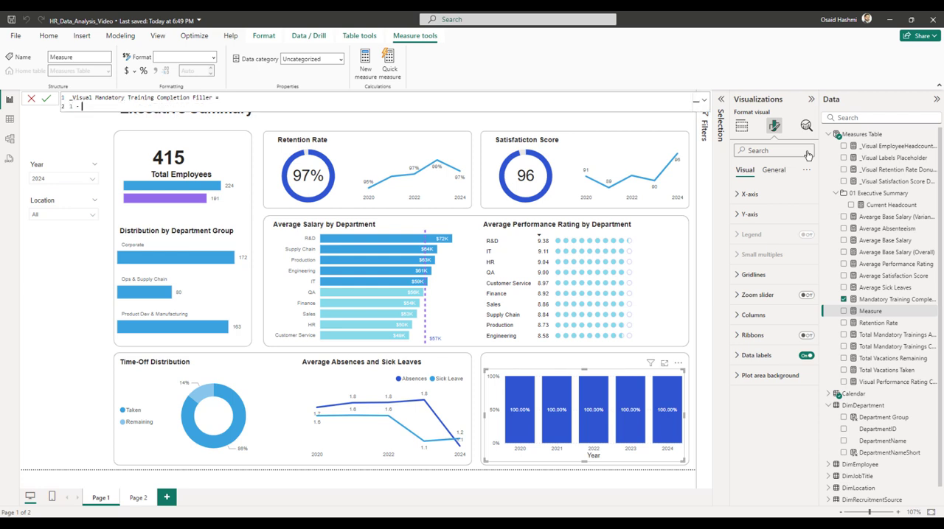
Define the filler measure as 1 - [Mandatory Training Completion Rate] and add it to the column chart's Y-axis below the completion rate.
text(1 - manda)
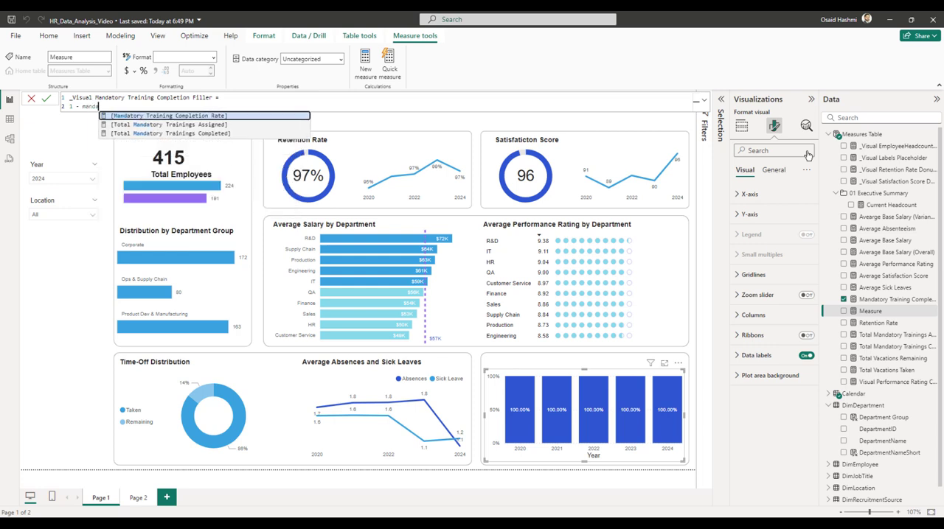
key(Tab)
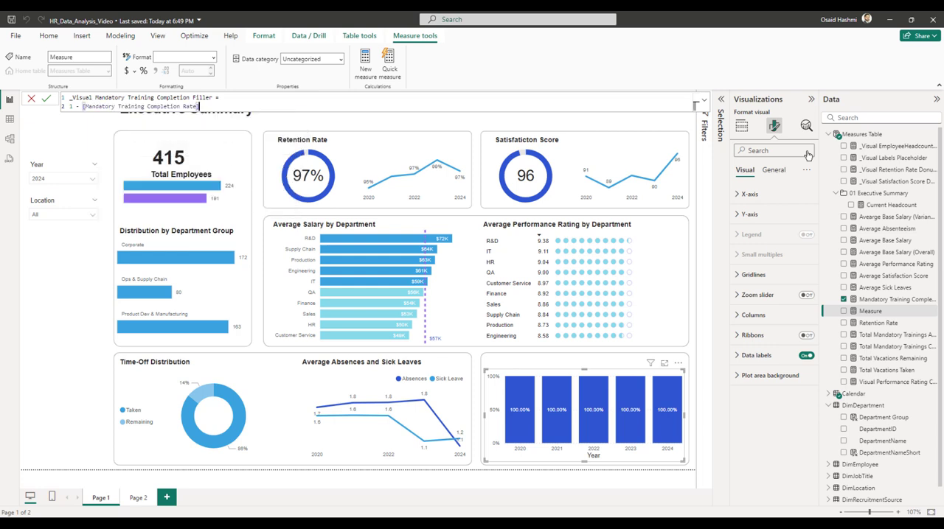
key(Return)
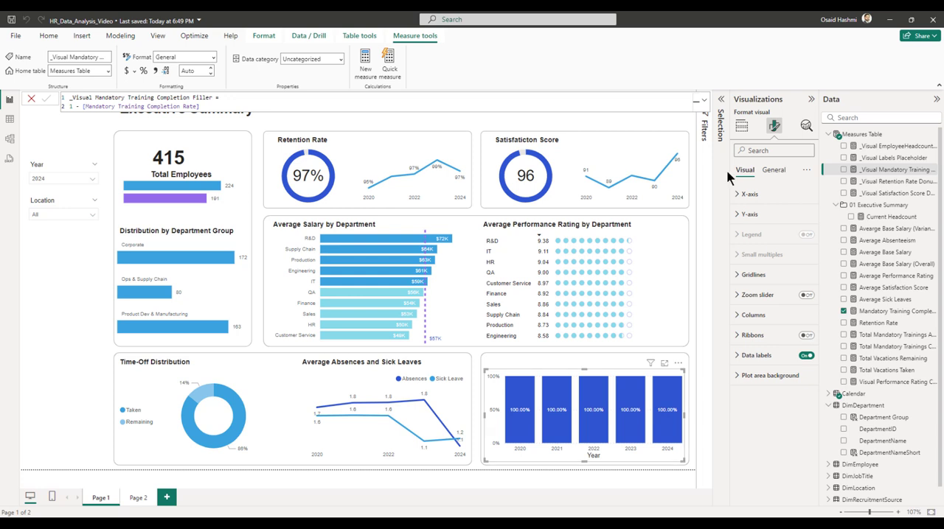
click(741, 126)
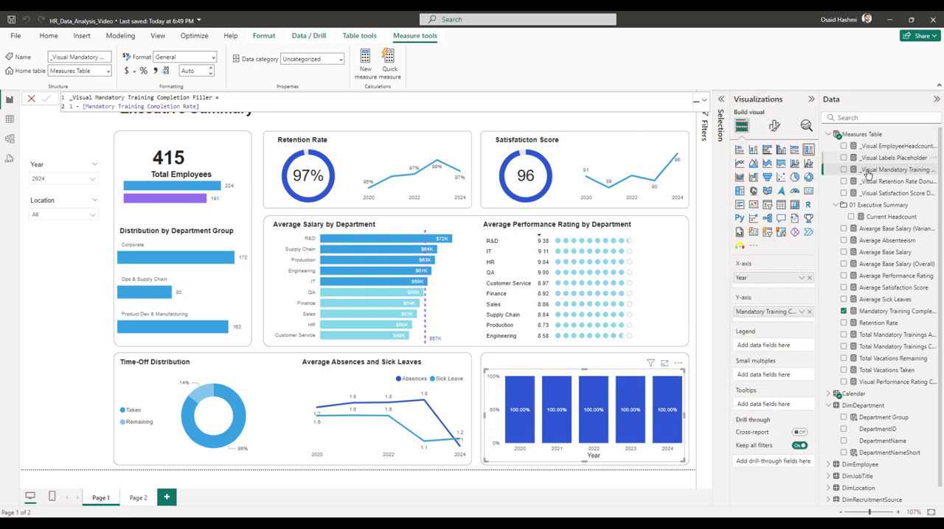
drag(866, 171, 778, 322)
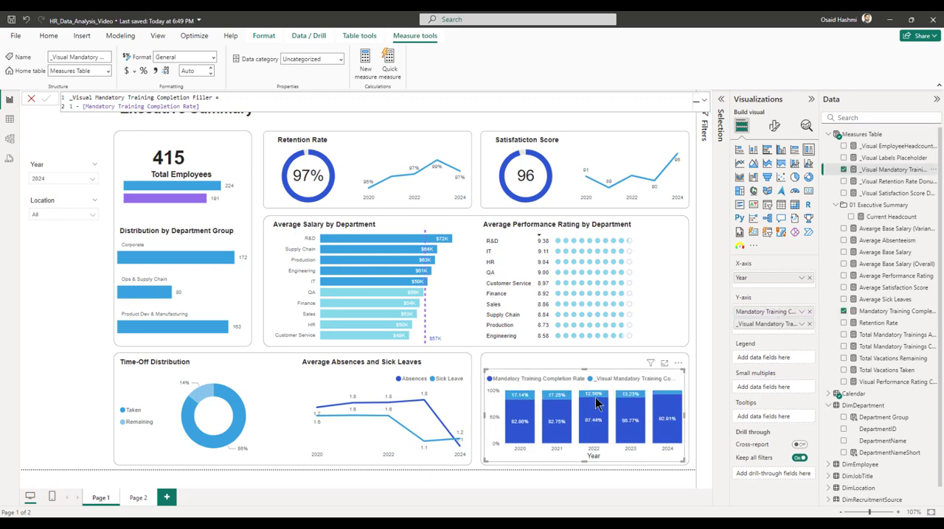
Set the column color of the _Visual Mandatory Training Completion Filler series to light gray.
click(775, 130)
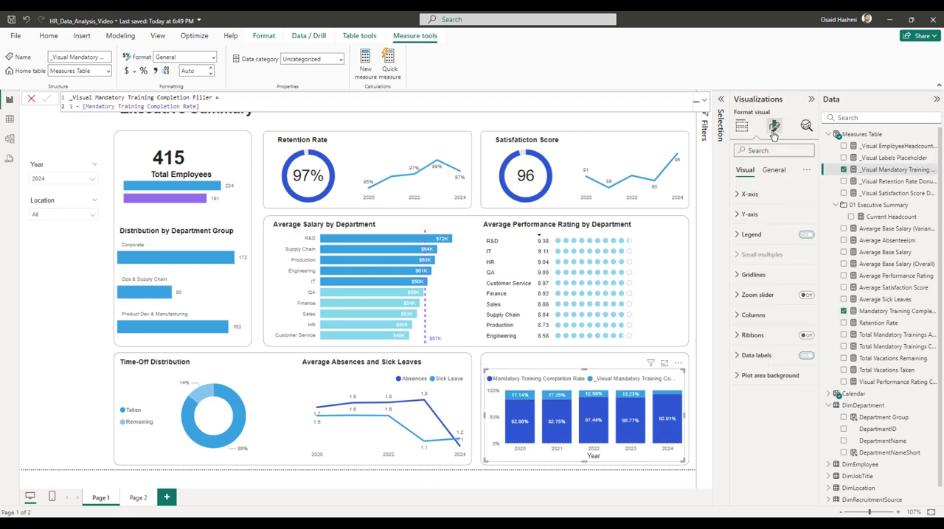
click(744, 317)
scroll(745, 317, down, 3)
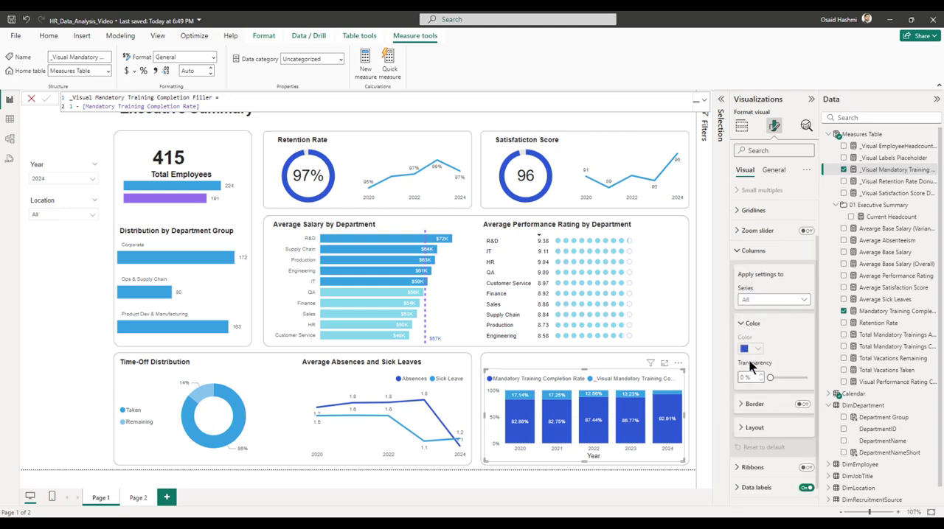
click(773, 284)
click(760, 321)
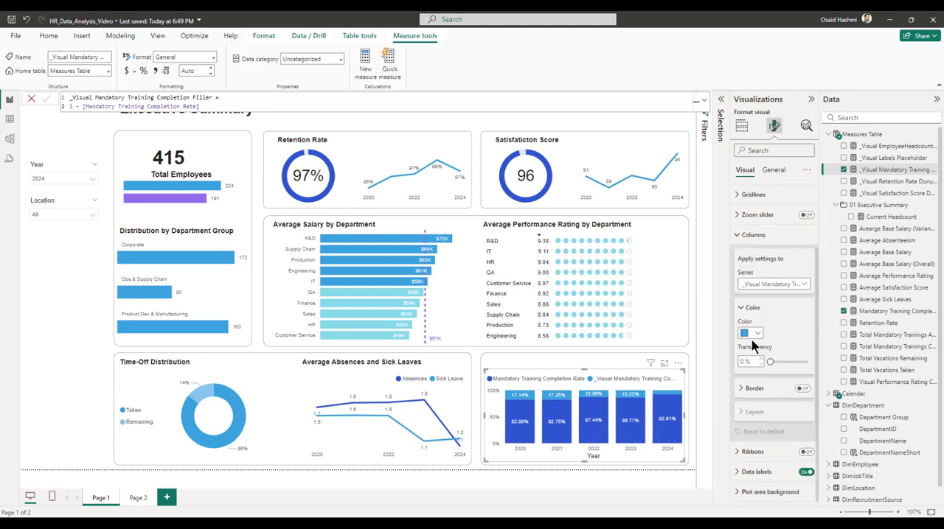
click(750, 333)
click(753, 389)
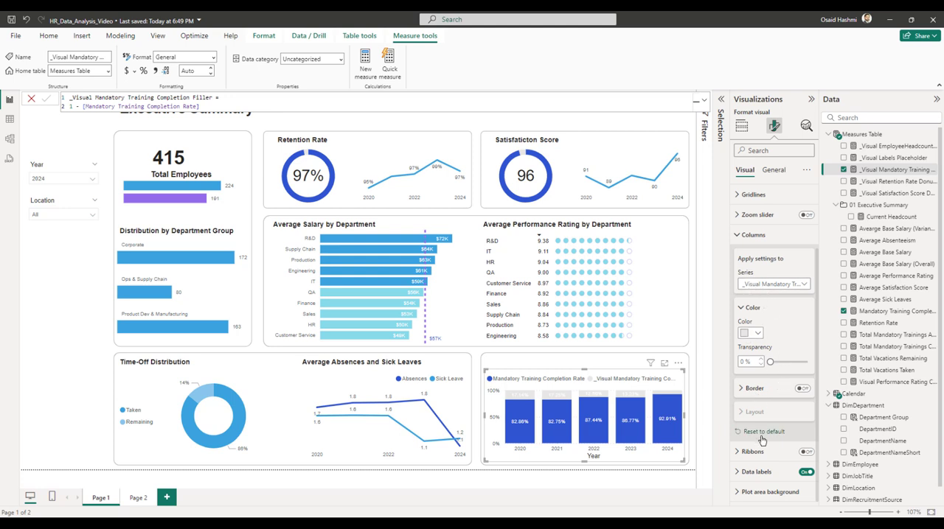
Hide the data labels of the _Visual Mandatory Training Completion Filler series in the column chart.
click(759, 472)
scroll(760, 458, down, 5)
scroll(770, 398, up, 3)
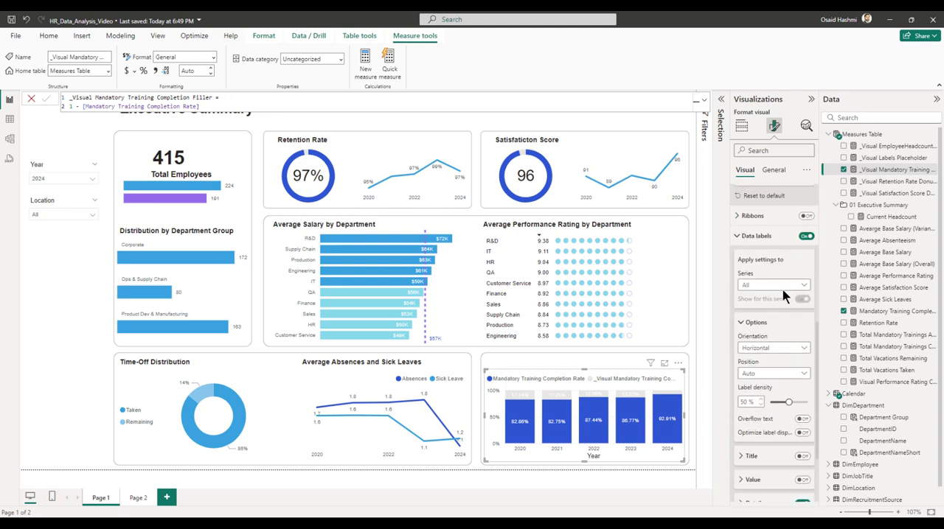
click(773, 285)
click(757, 323)
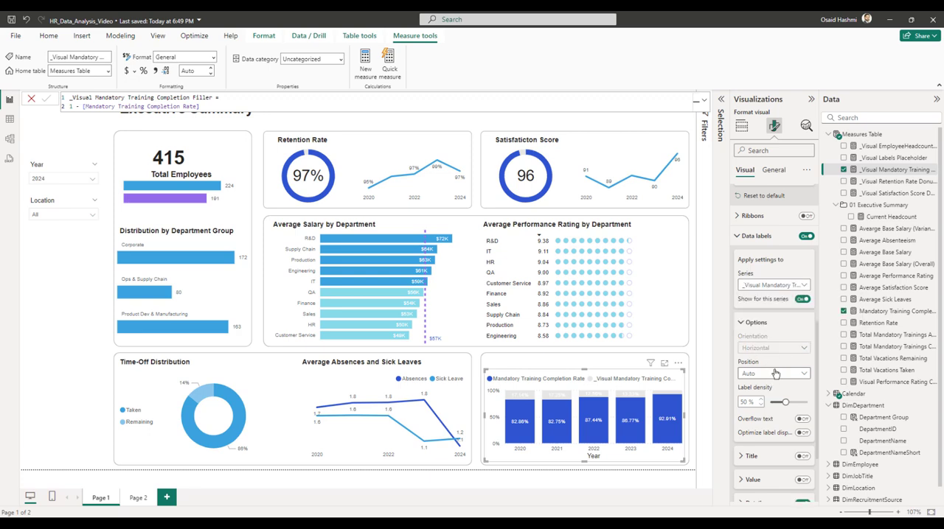
click(745, 236)
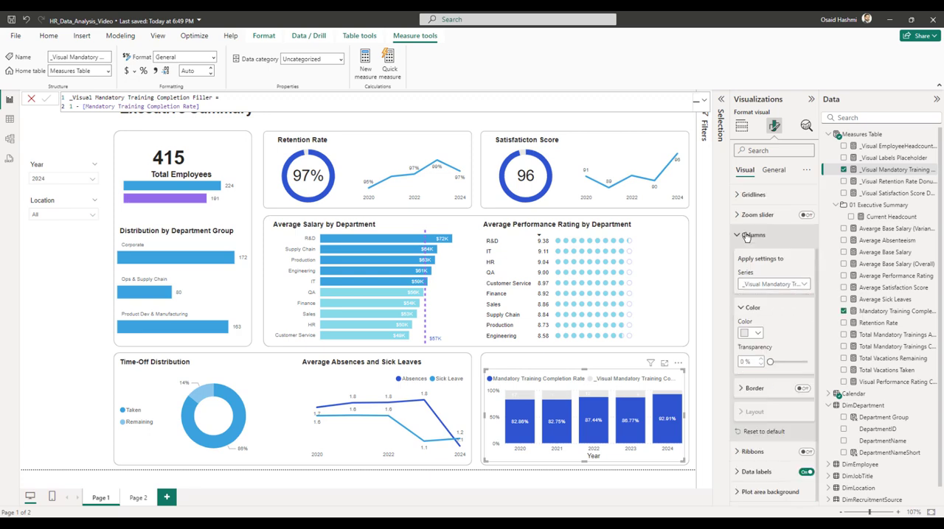
scroll(762, 270, up, 2)
click(753, 317)
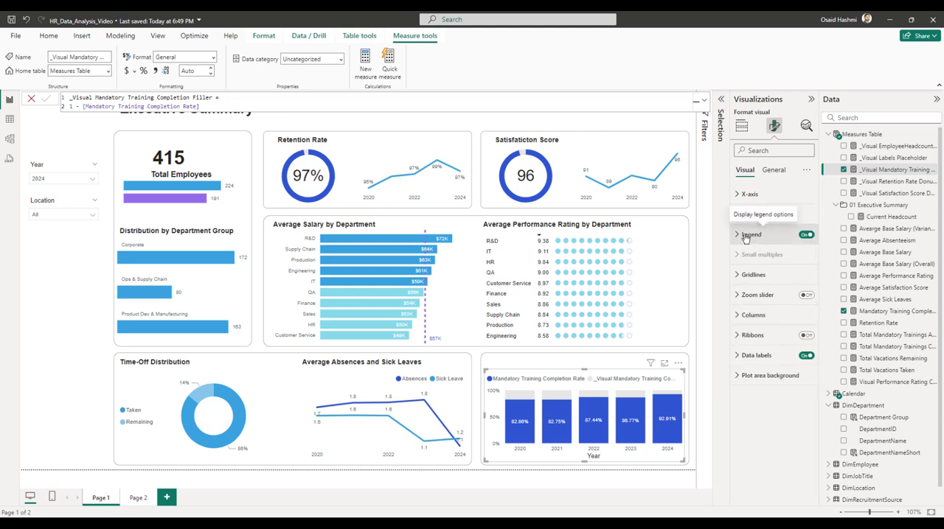
Set the column color of the Mandatory Training Completion Rate series to the lighter blue and turn off the chart's legend.
click(749, 319)
click(753, 285)
click(752, 308)
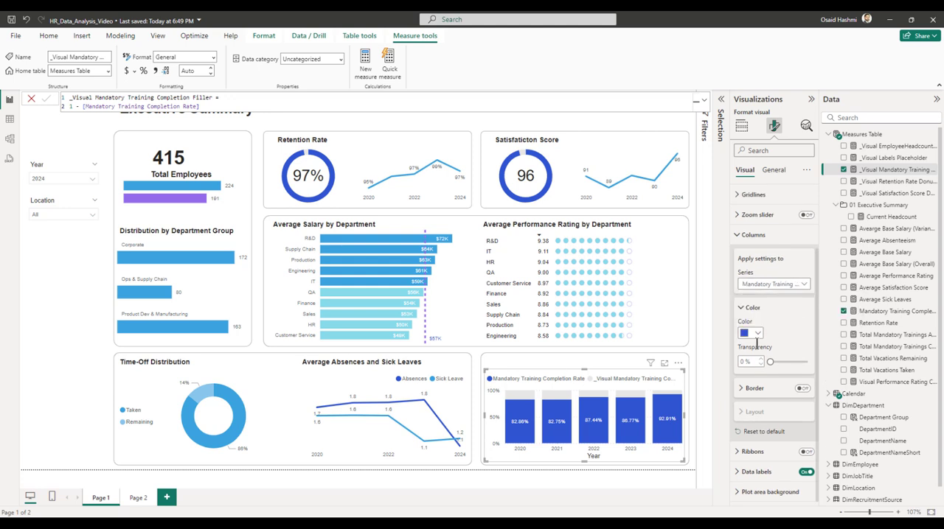
click(753, 333)
click(793, 368)
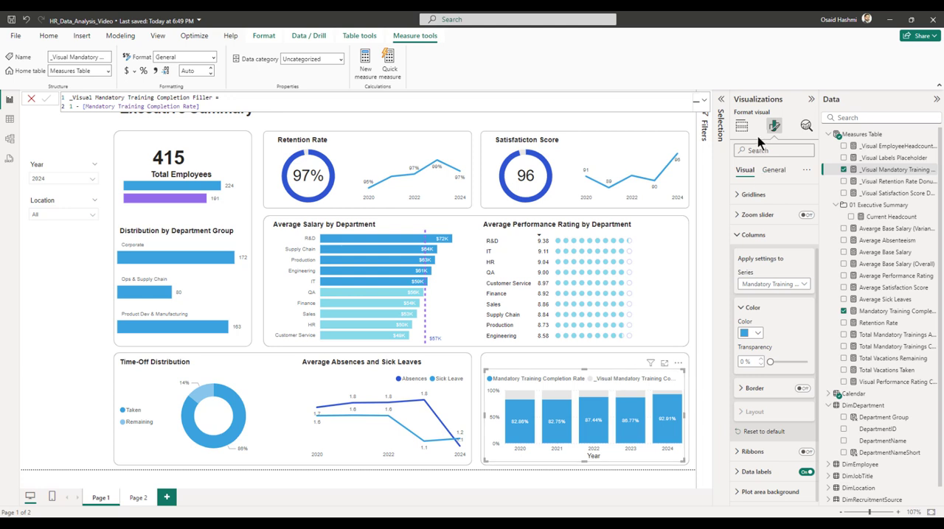
click(747, 243)
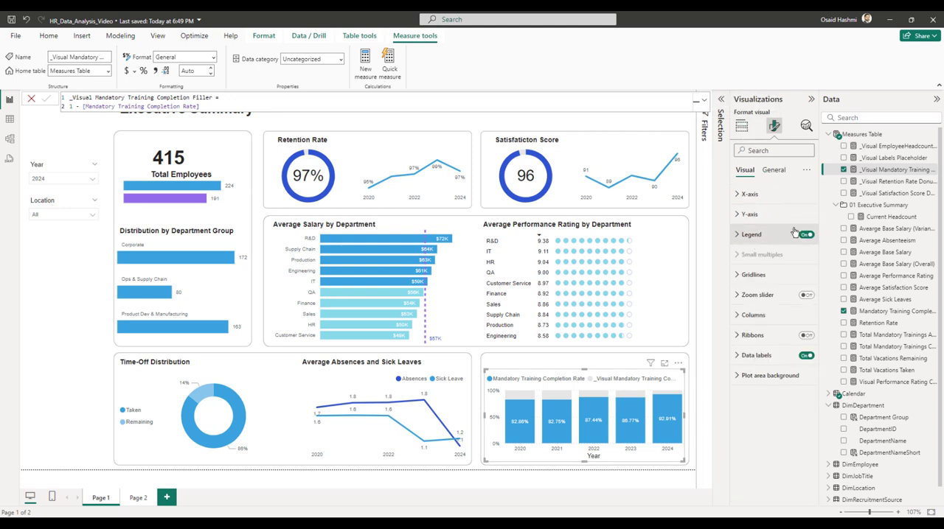
click(806, 235)
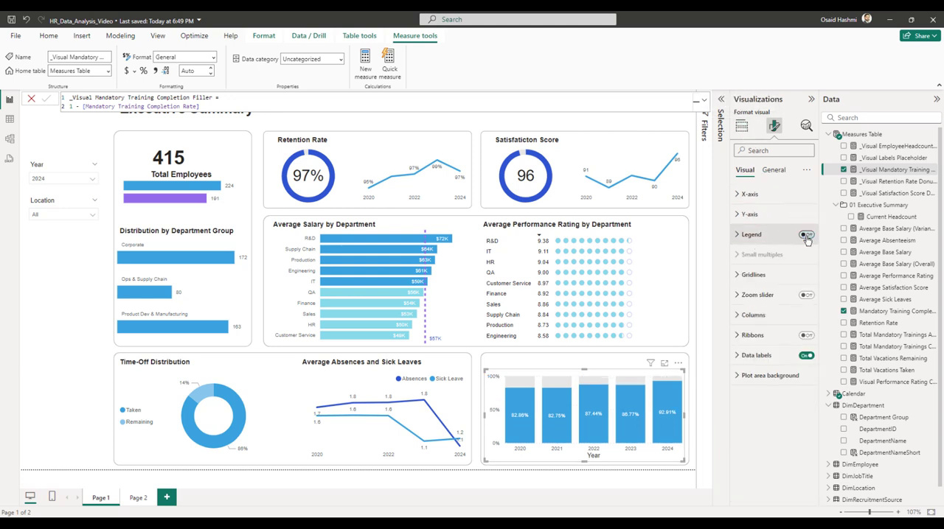
Enter "Mandatory Training Completion by Year" as the heading above the column chart and shift its text box slightly to the left.
text(M)
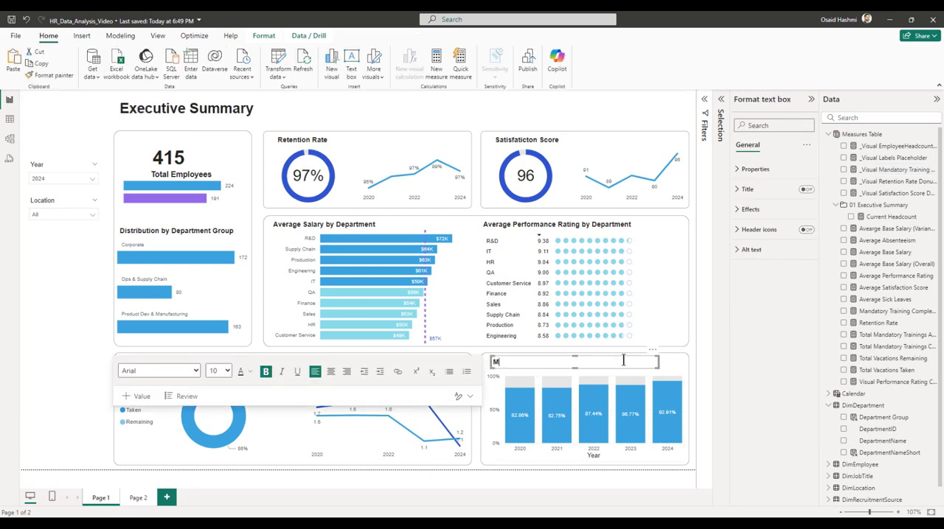
text(andatory Training Completion Rate b)
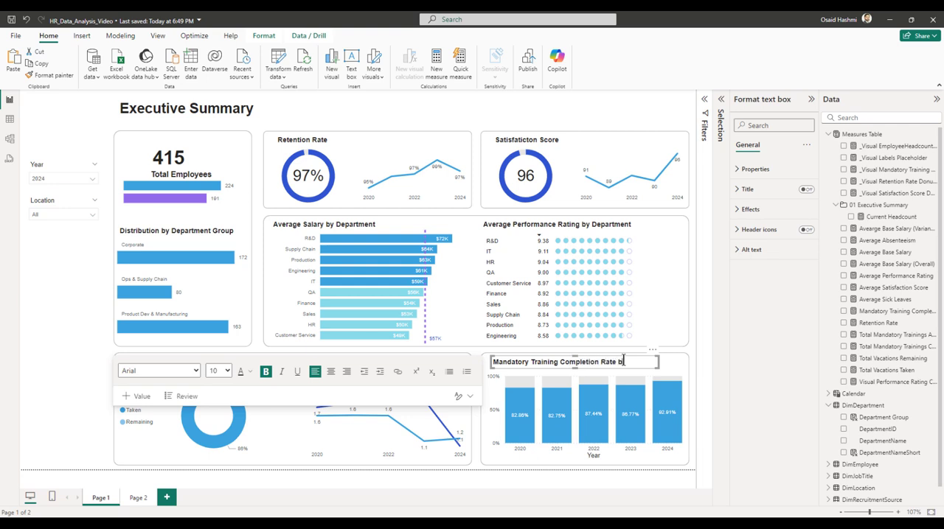
text(y YEar)
key(BackSpace)
text(ea)
key(BackSpace)
key(BackSpace)
key(BackSpace)
key(BackSpace)
key(BackSpace)
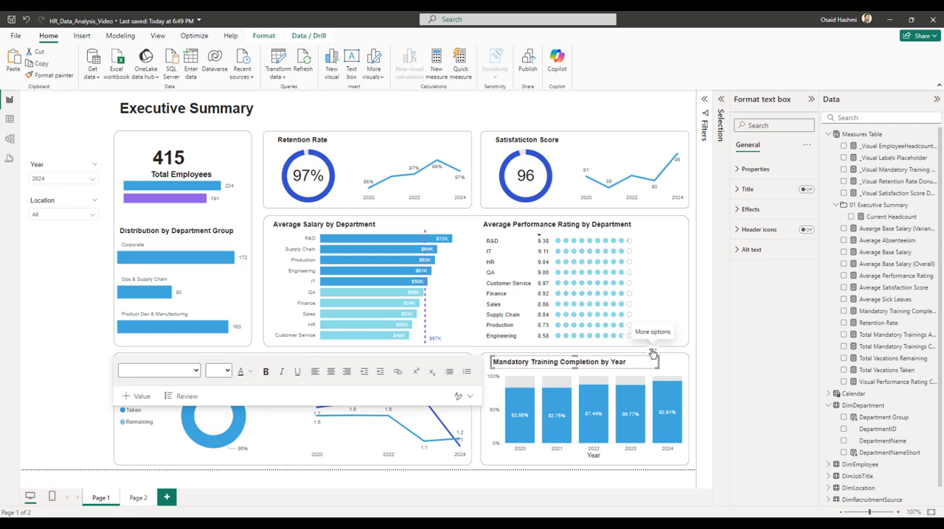
click(651, 354)
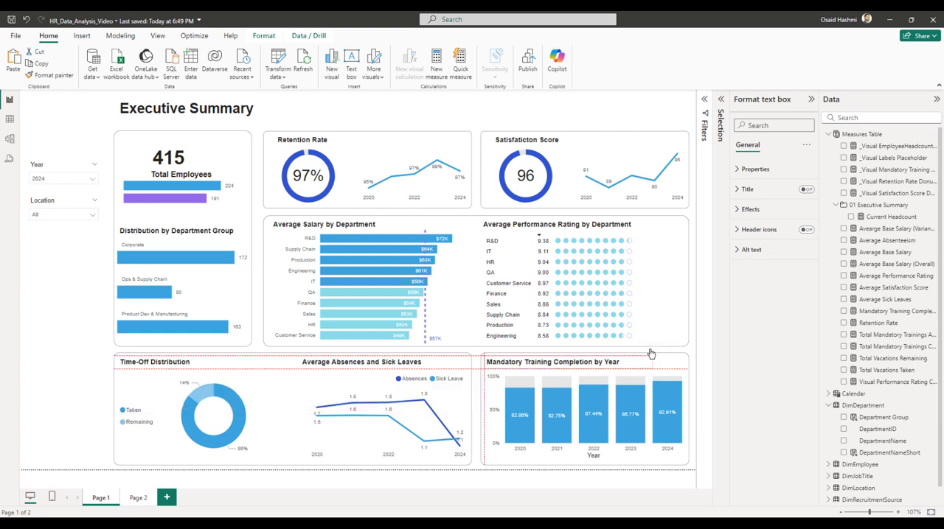
click(93, 338)
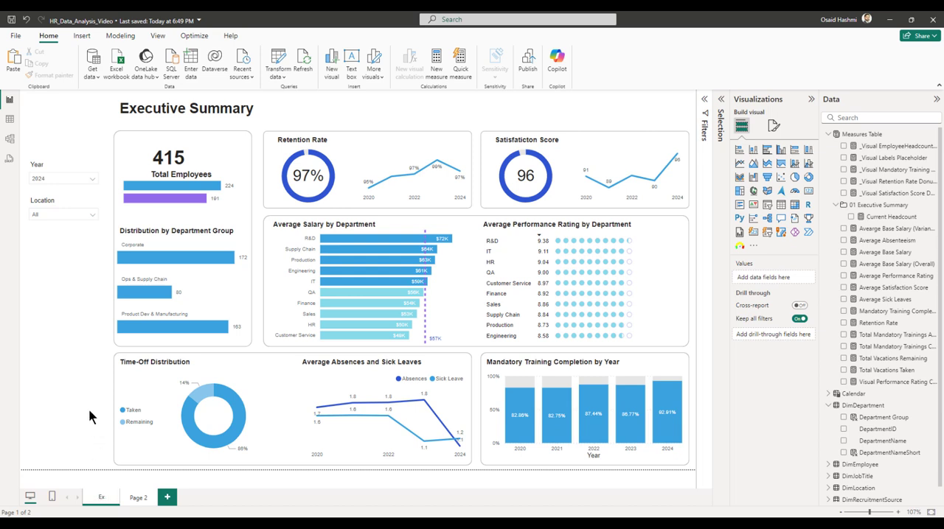
Rename Page 1 as Executive Summary.
text(utive Summary)
key(Return)
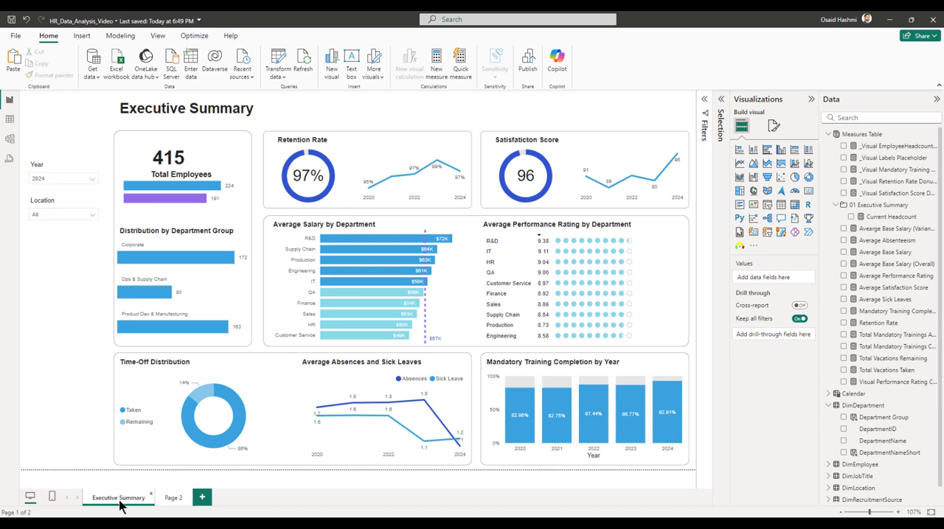
Rename Page 2 as Tooltip - HeadcountByDept.
click(172, 499)
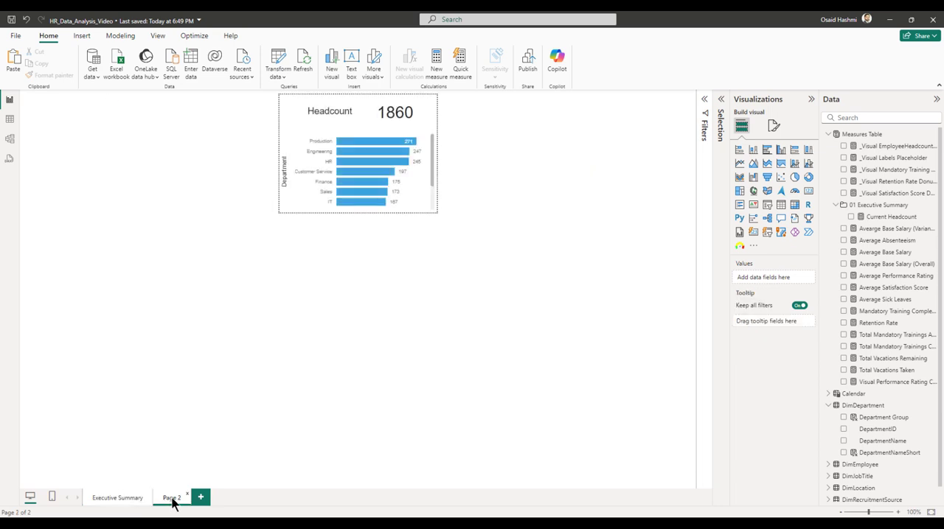
double_click(172, 500)
text(Tooltip -)
text(HeadcountByDept)
key(Return)
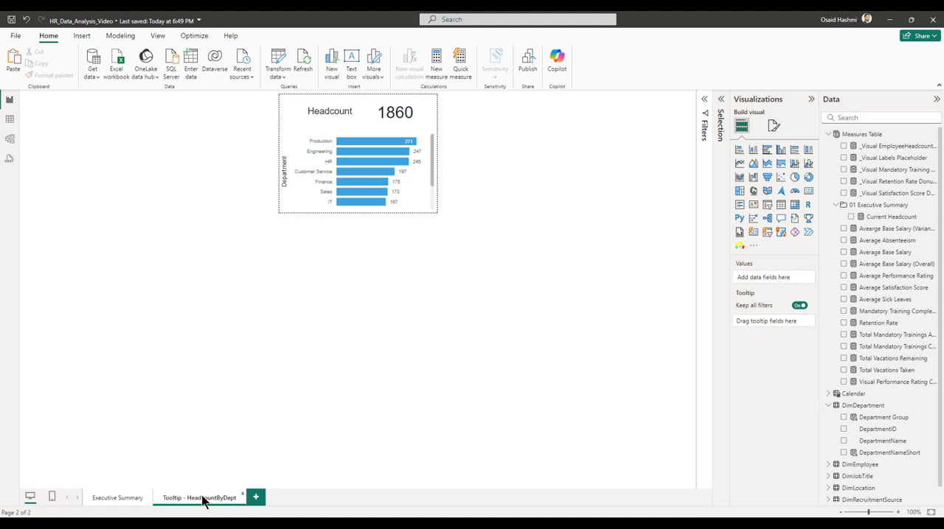
Hide the headcount tooltip page and return to the Executive Summary page to check the tooltip.
right_click(203, 500)
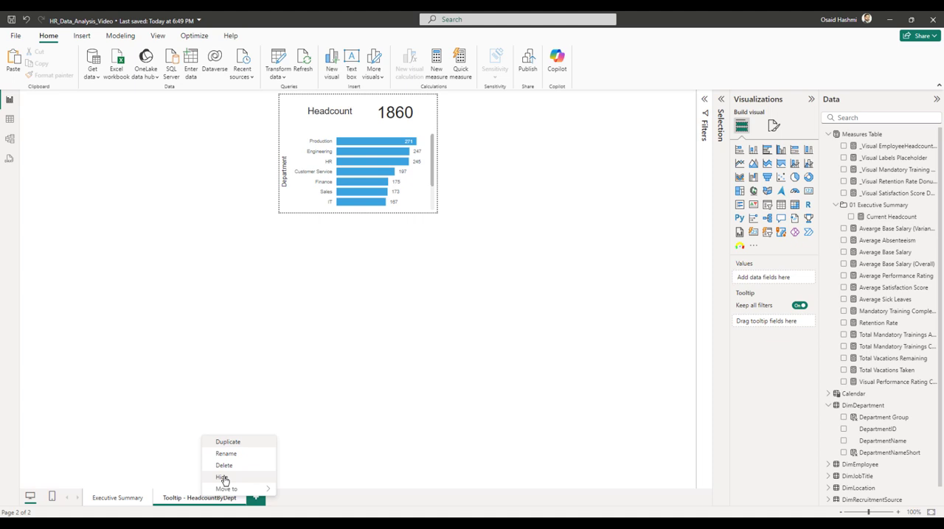
click(222, 478)
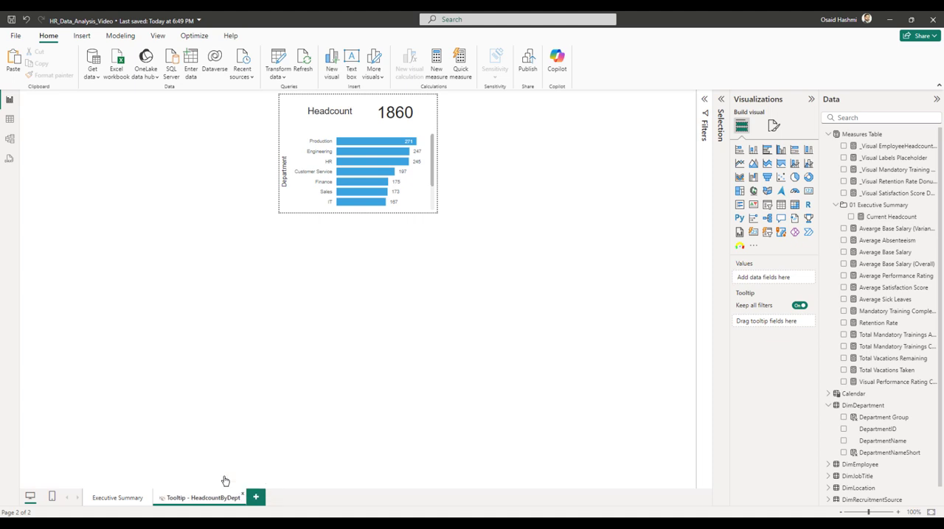
click(108, 501)
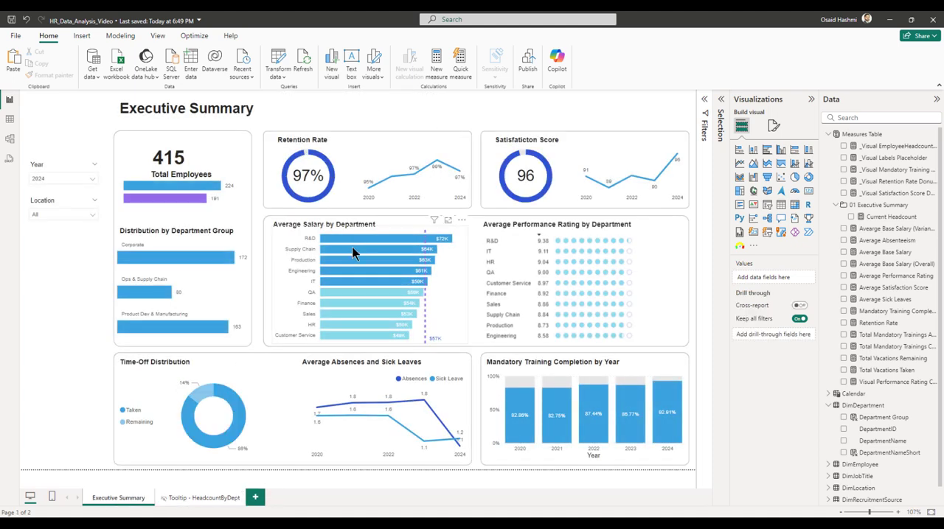
mouse_move(347, 239)
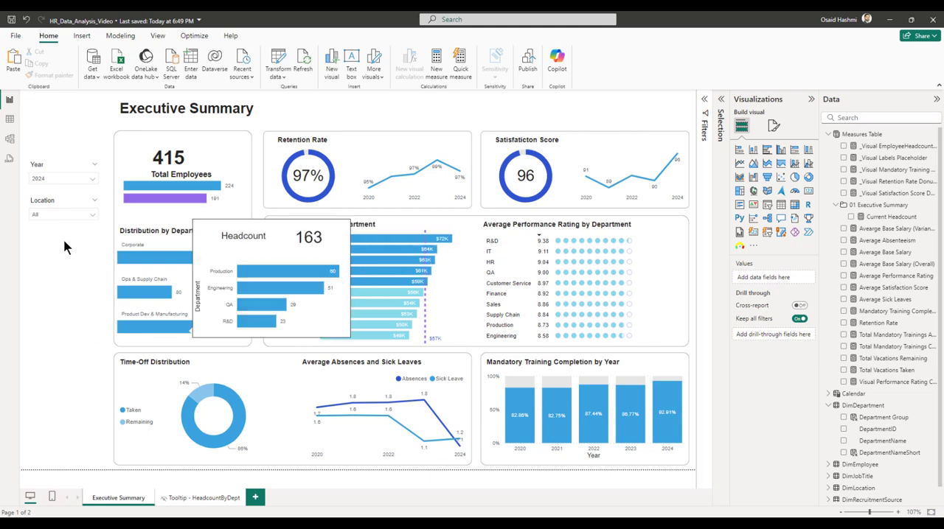
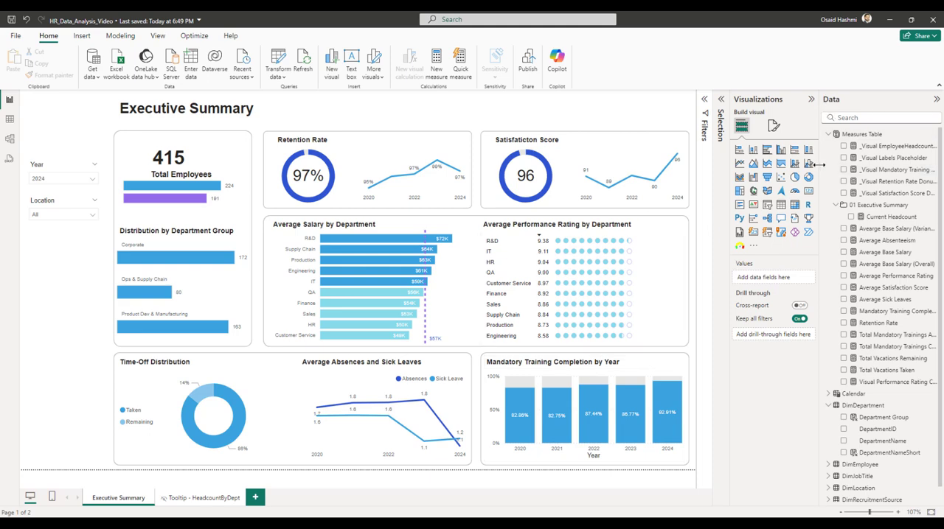
Widen the Data pane and assign the _Visual EmployeeHeadcount Bar Chart Labels measure to the display folder 00 Visuals in the model view.
drag(817, 166, 739, 171)
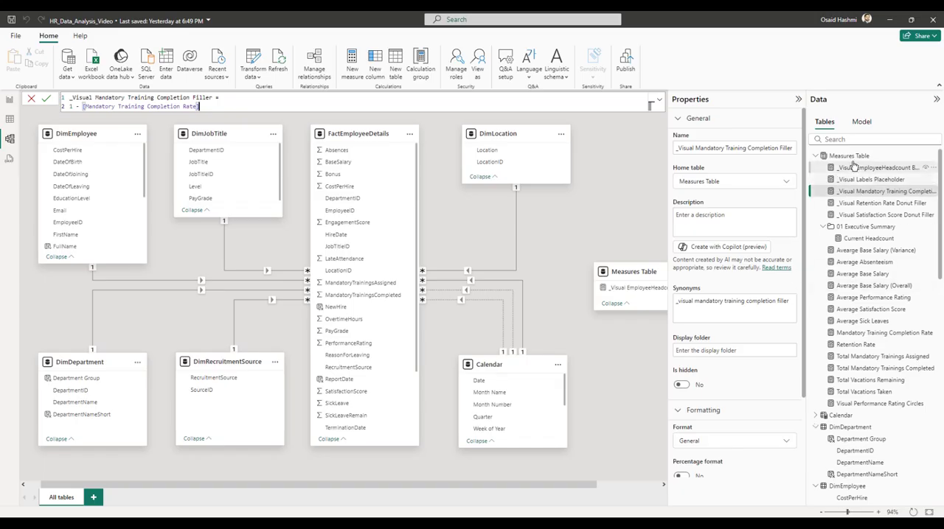
click(853, 169)
click(741, 350)
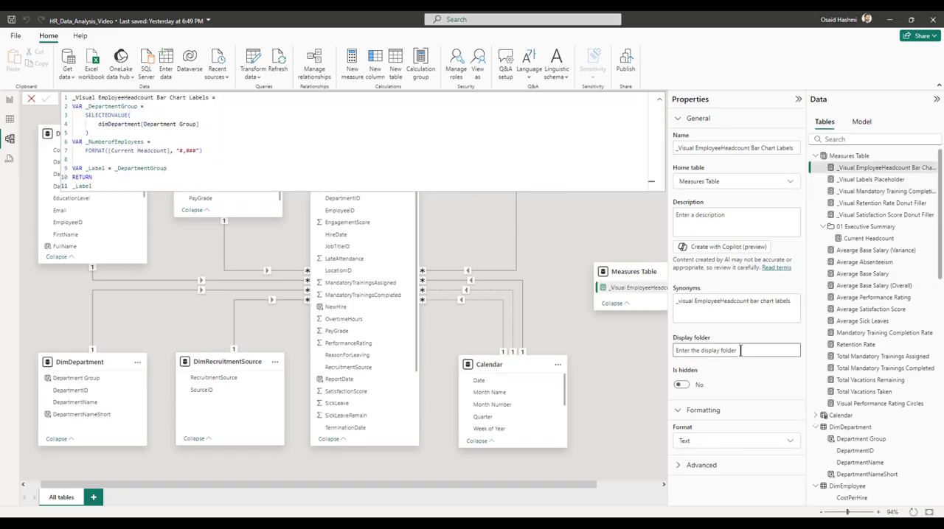
text(00 Visuals)
Move the remaining four measures prefixed _Visual into the 00 Visuals folder and collapse that folder.
click(840, 181)
ctrl+click(841, 180)
ctrl+click(841, 192)
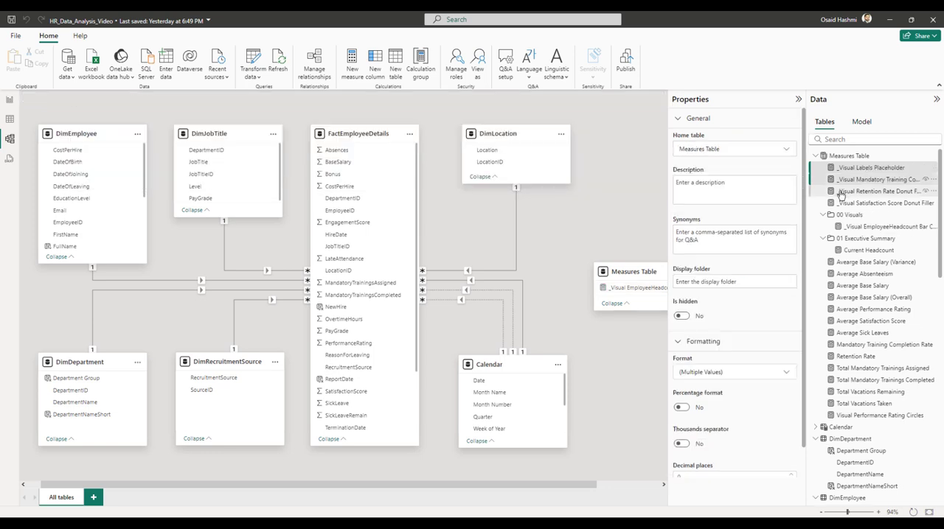
ctrl+click(841, 204)
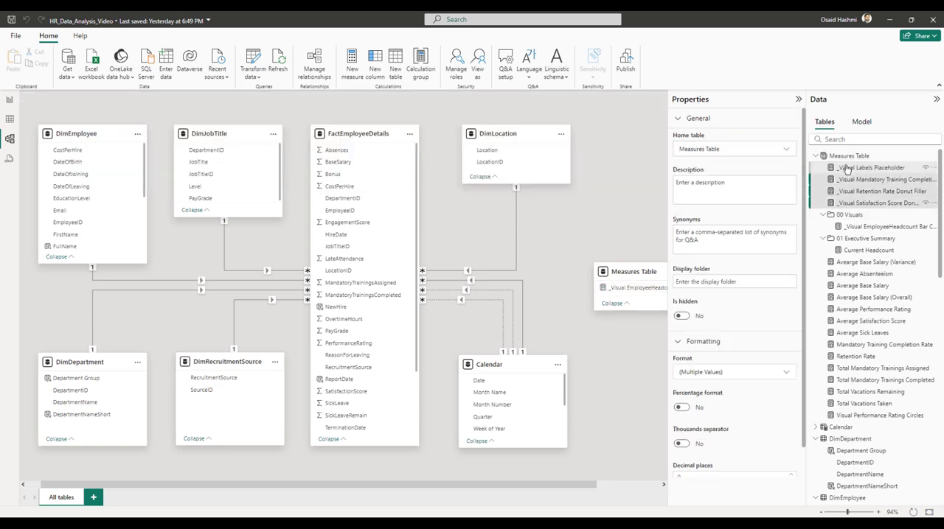
drag(847, 170, 847, 219)
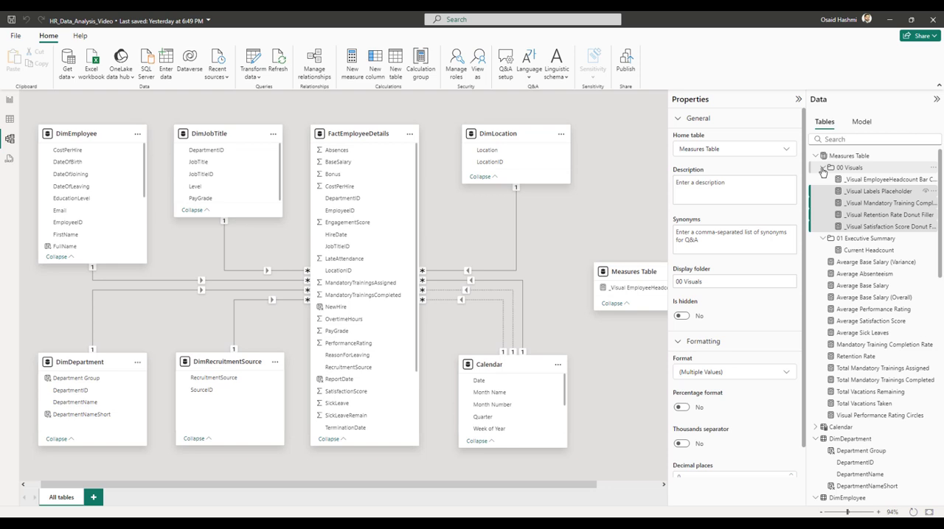
click(822, 171)
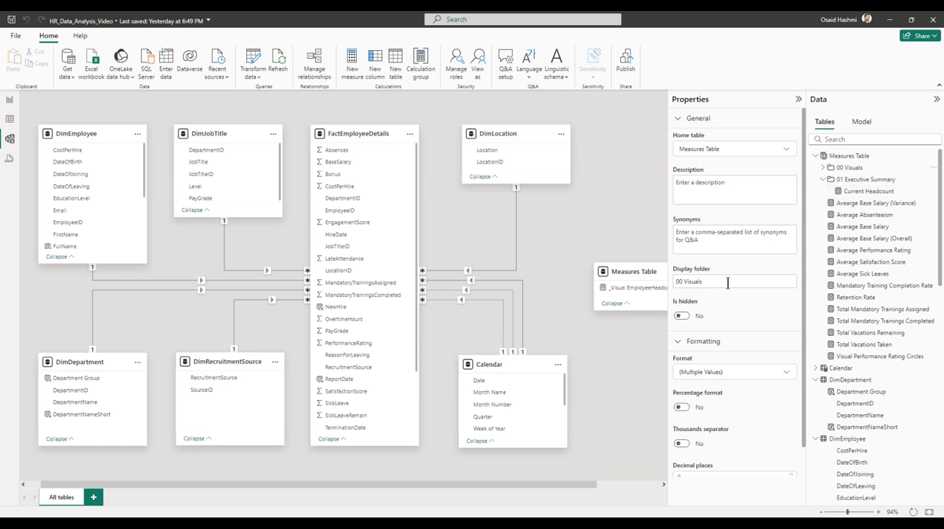
Assign Average Performance Rating to the display folder 02 Performance, and move Average Satisfaction Score into the same folder.
click(846, 252)
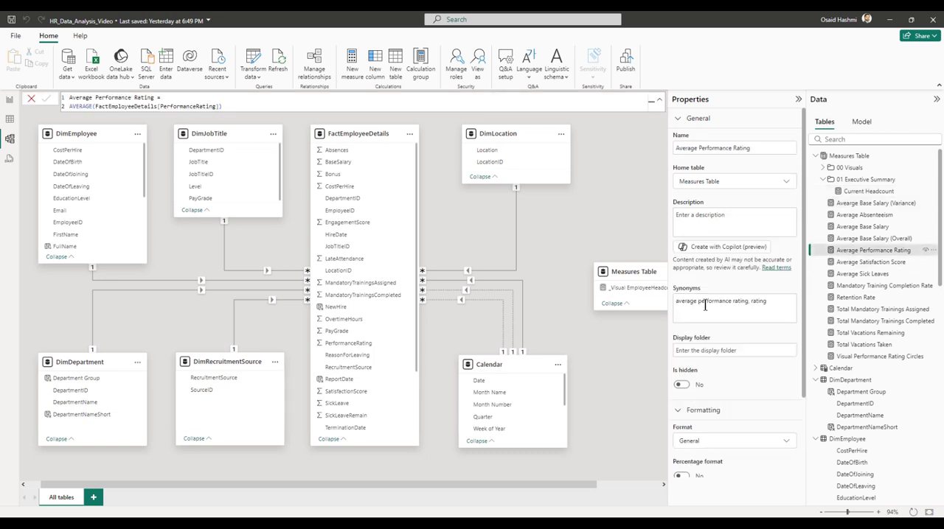
click(750, 352)
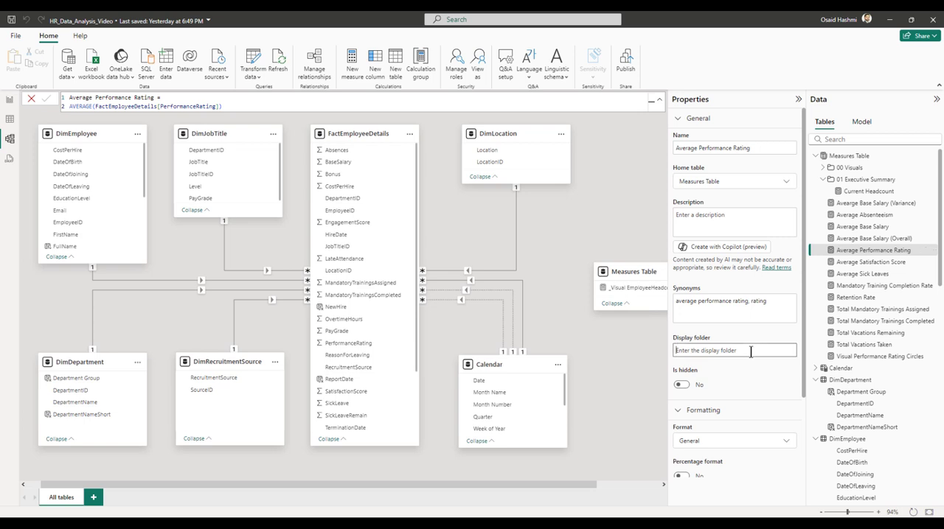
text(02 Performance)
key(Return)
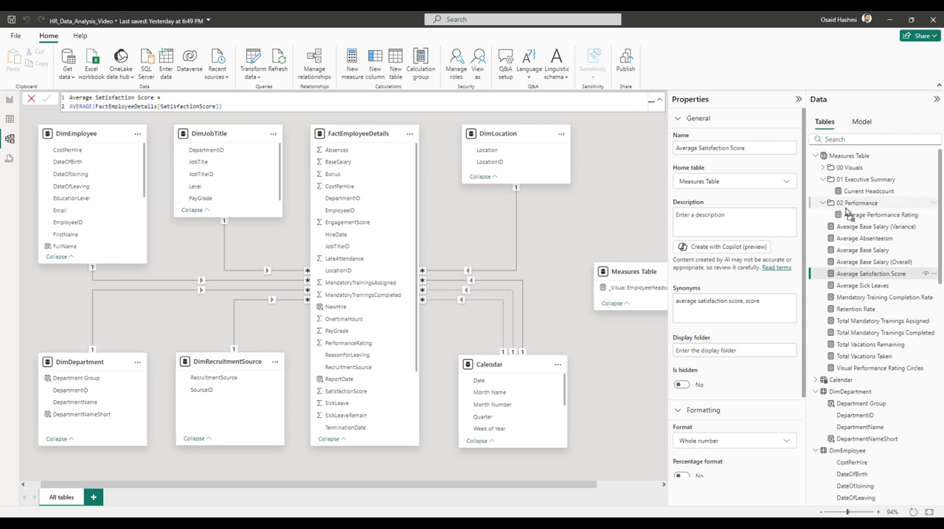
click(858, 215)
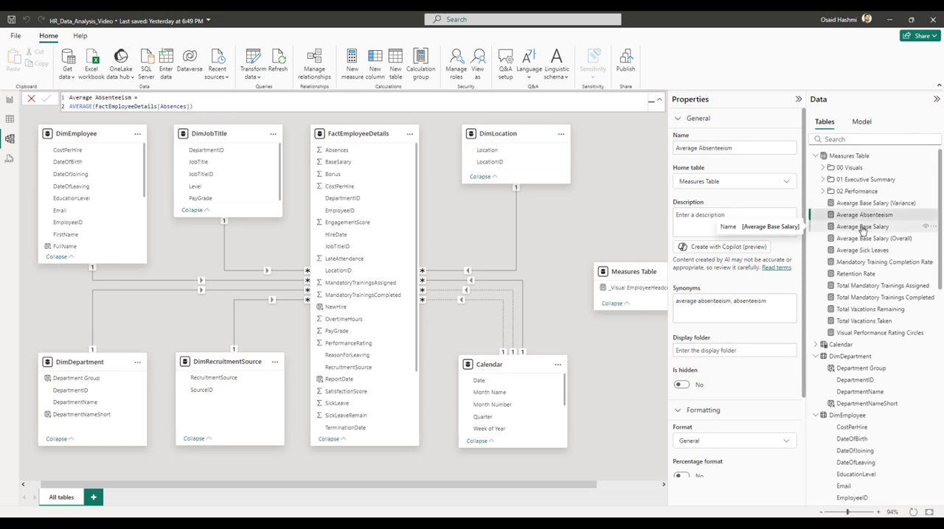
Assign Average Base Salary to the display folder 03 Compensation, and move its variance and overall measures into that folder.
click(863, 227)
click(725, 350)
text(02)
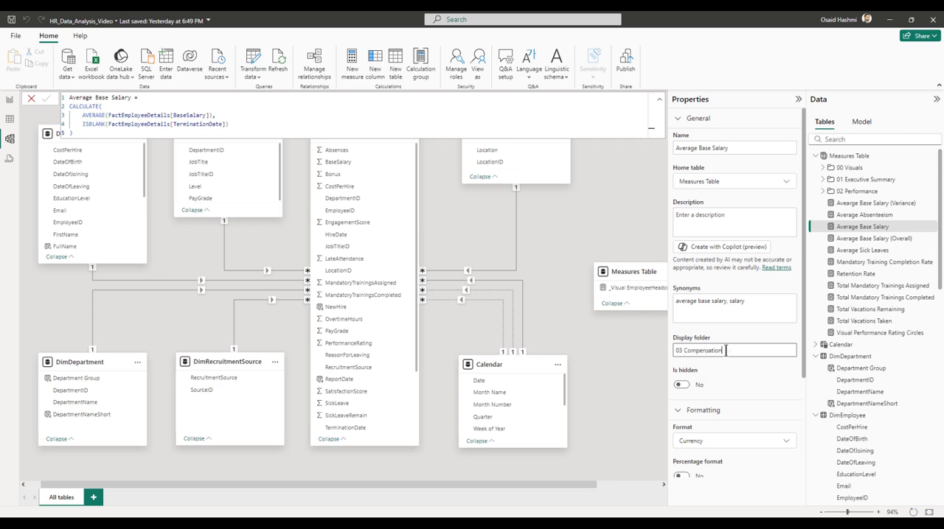
key(Return)
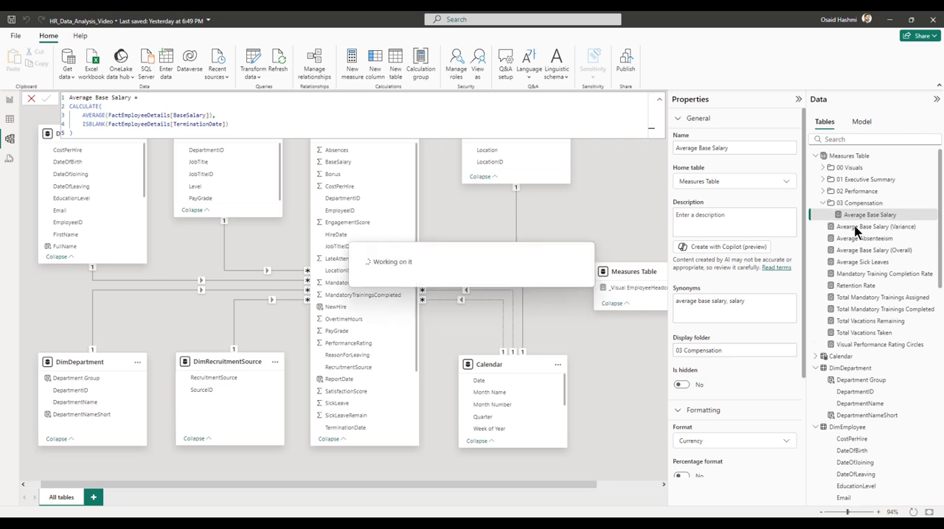
drag(854, 229, 856, 207)
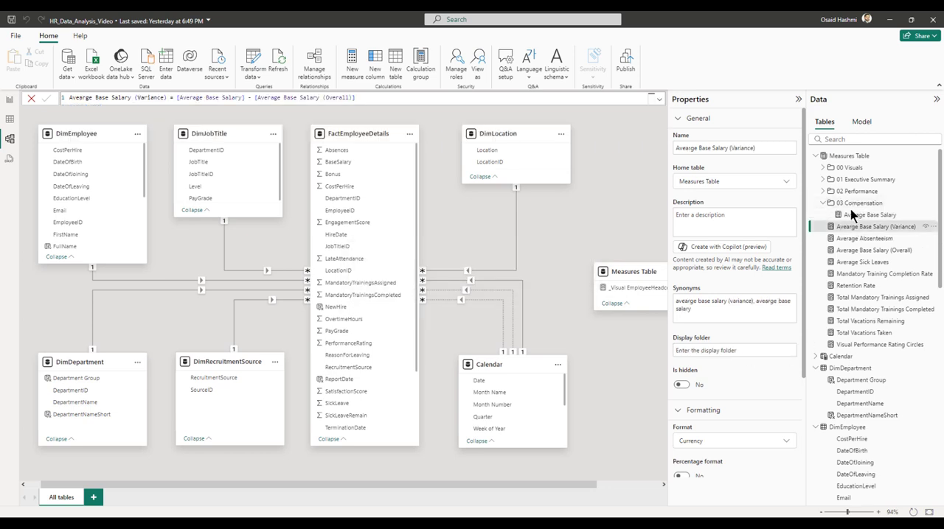
drag(863, 252, 858, 204)
Assign the Mandatory Training Completion Rate measure to the display folder 06 Engagement & Training.
click(856, 251)
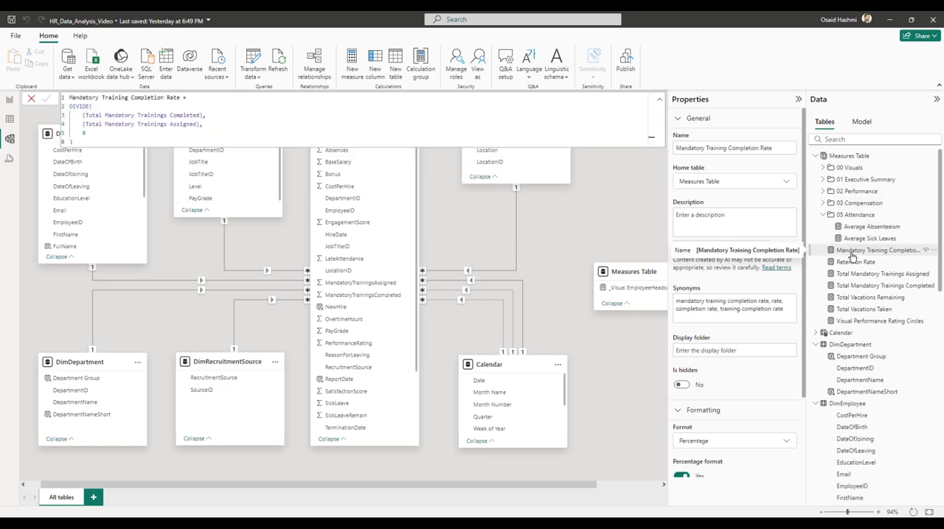
click(743, 351)
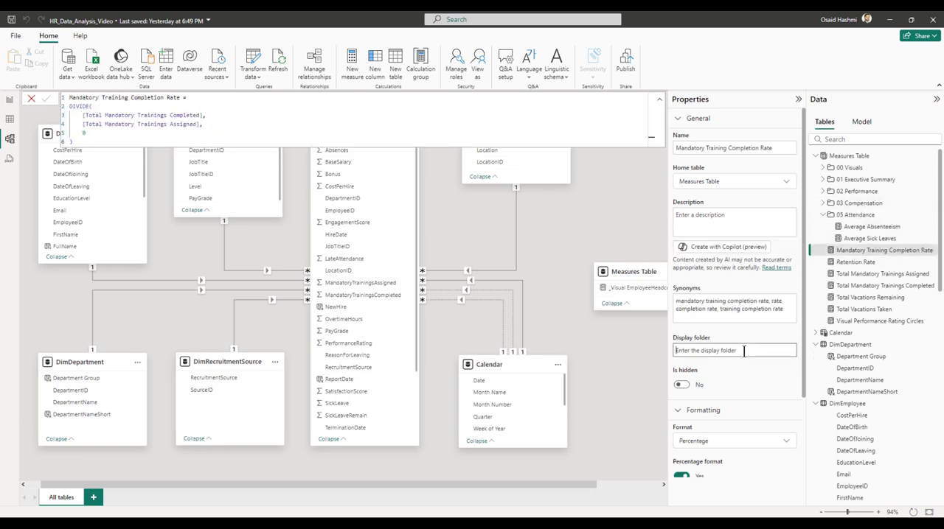
text(06 Engagement & Training)
key(Return)
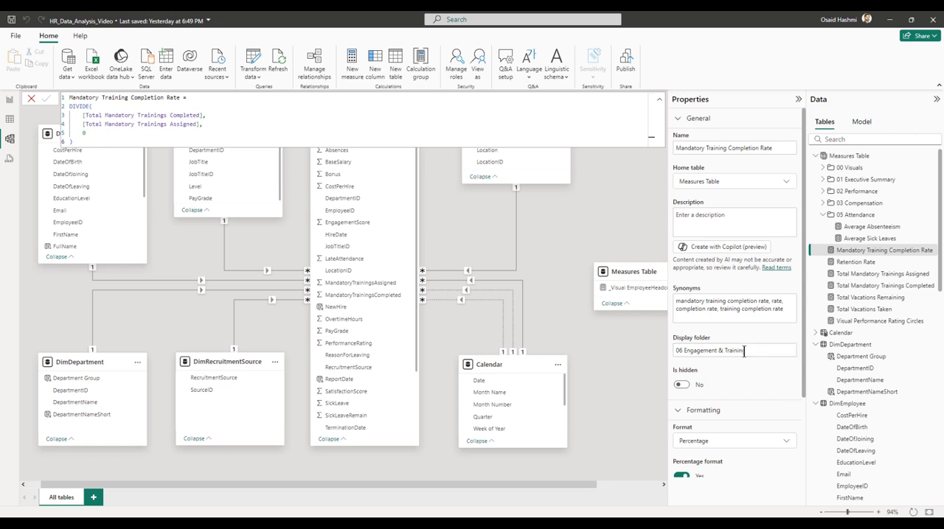
Assign the Retention Rate measure to the display folder 04 Employee Turnover.
right_click(850, 275)
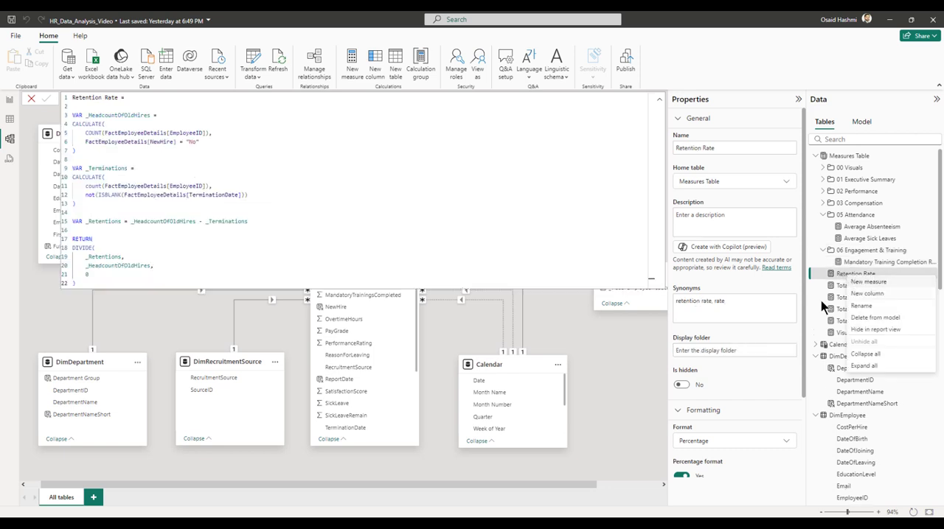
click(732, 352)
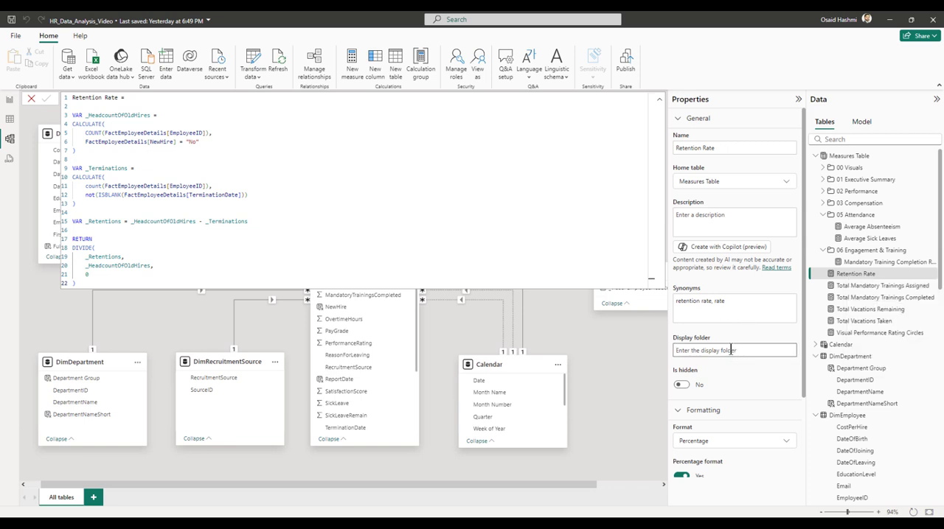
text(04 Employee Turnover)
key(Return)
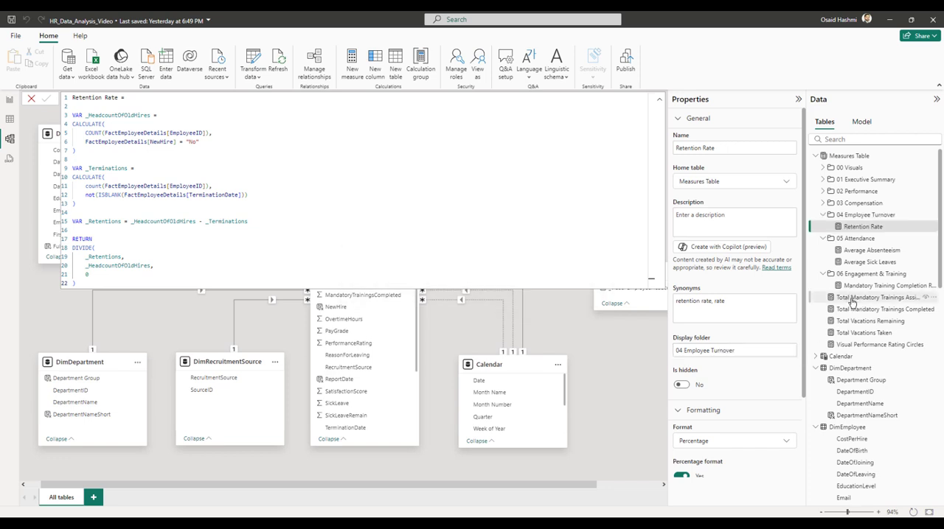
Move the two total mandatory training measures into 06 Engagement & Training and the two total vacation measures into 05 Attendance.
click(848, 298)
ctrl+click(851, 310)
drag(852, 311, 853, 275)
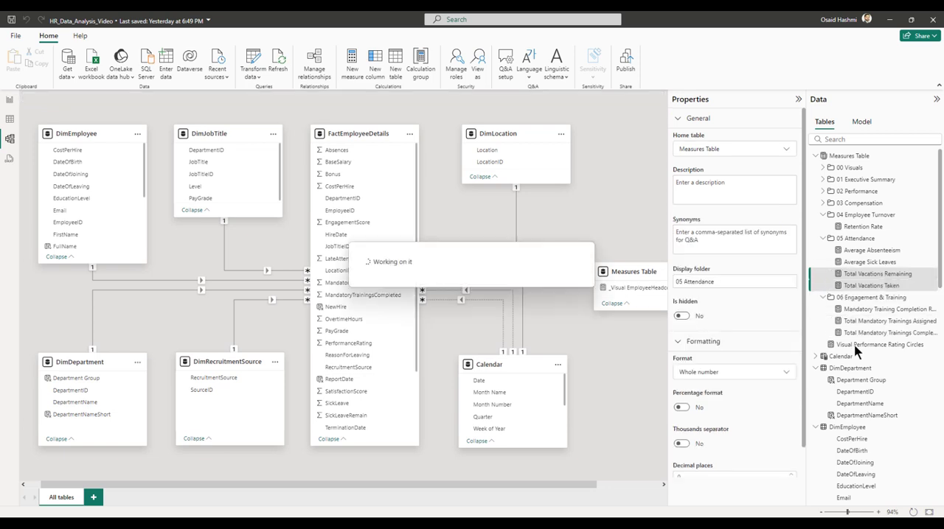
Rename Visual Performance Rating Circles as _Visual Performance Rating Circles and place it in the 00 Visuals folder.
click(863, 345)
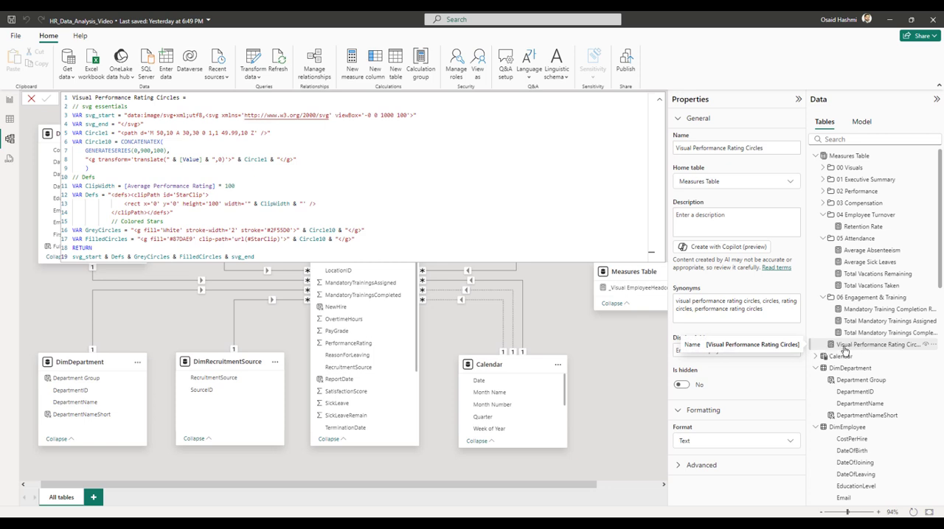
click(822, 168)
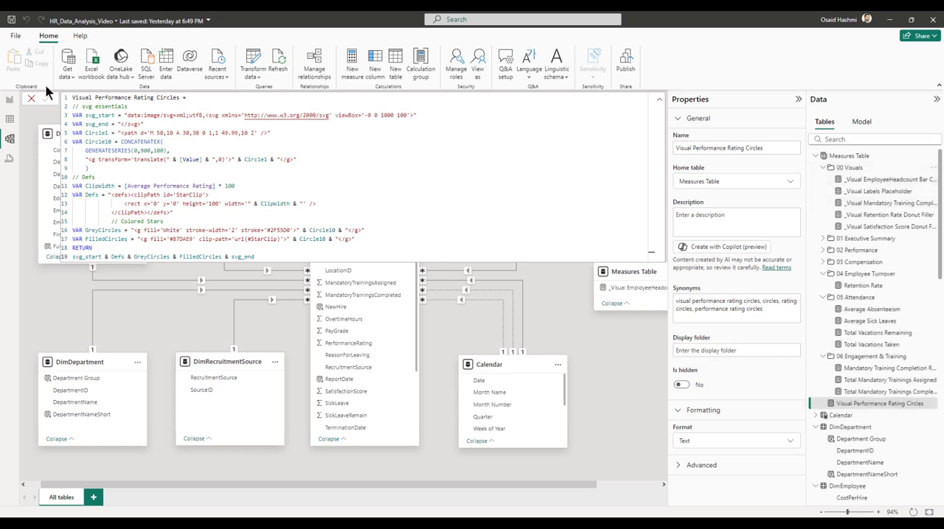
double_click(72, 97)
key(Home)
text(_)
key(Return)
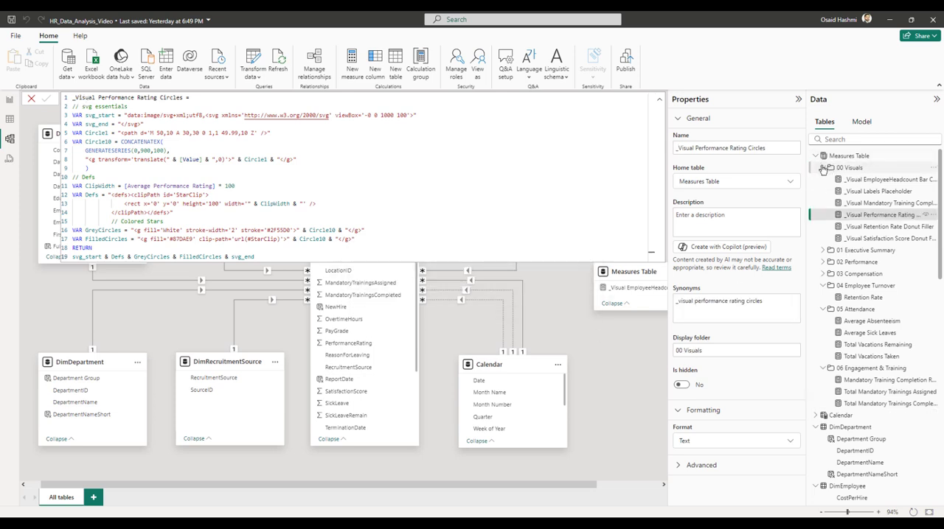
Collapse the formula bar and the expanded measure folders, and return to the report view.
click(659, 98)
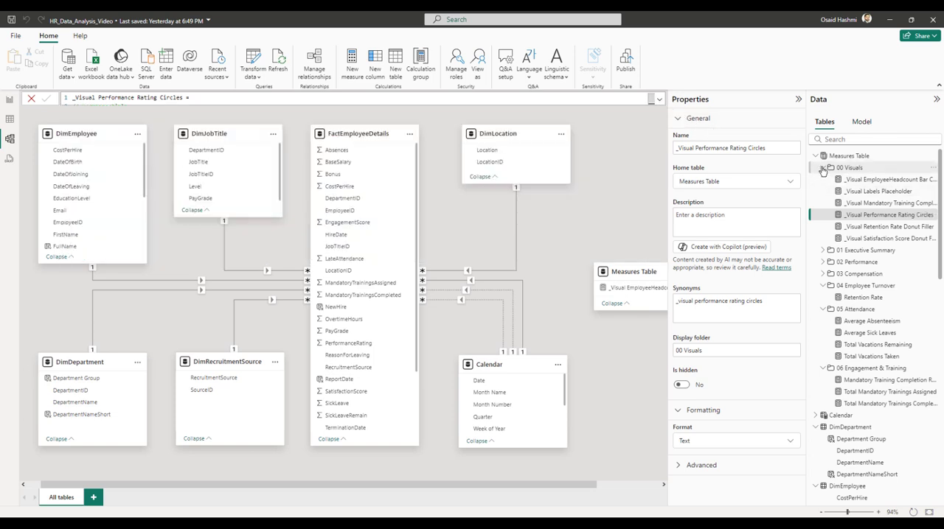
click(823, 167)
click(822, 214)
click(823, 226)
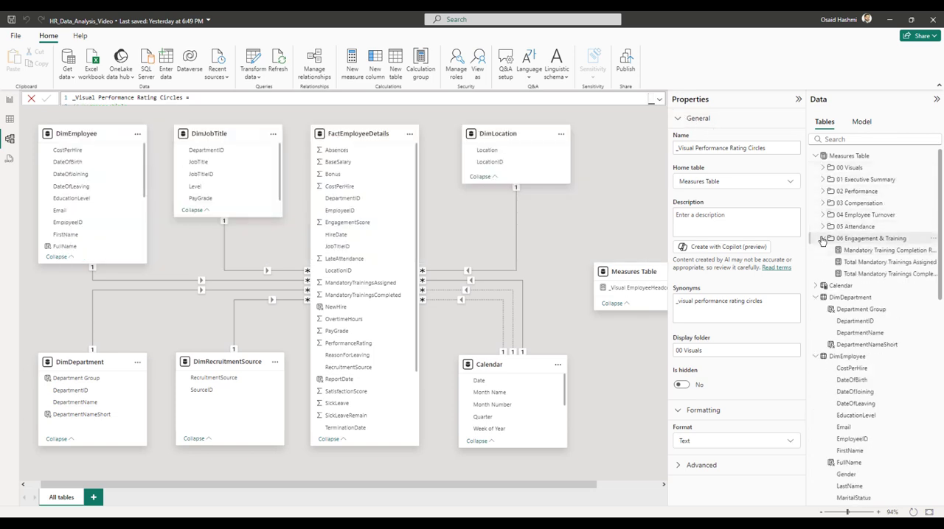
click(822, 238)
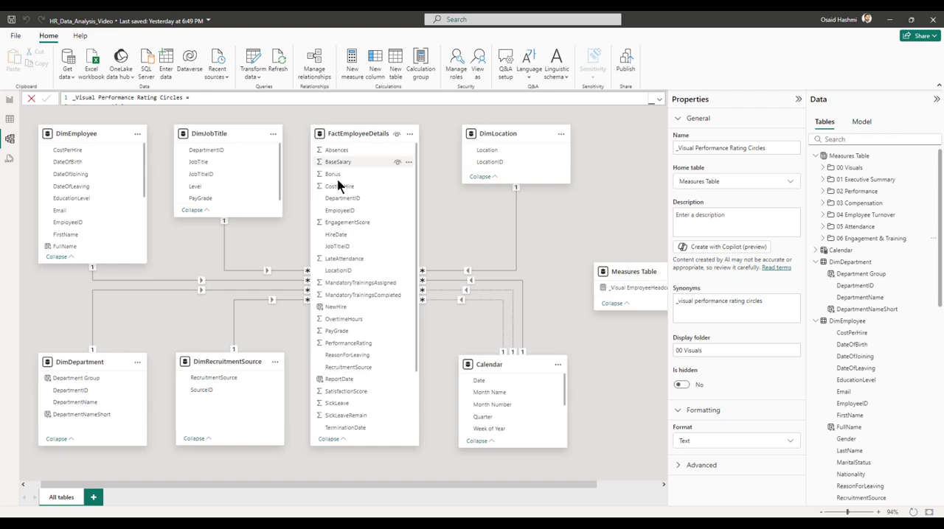
click(10, 99)
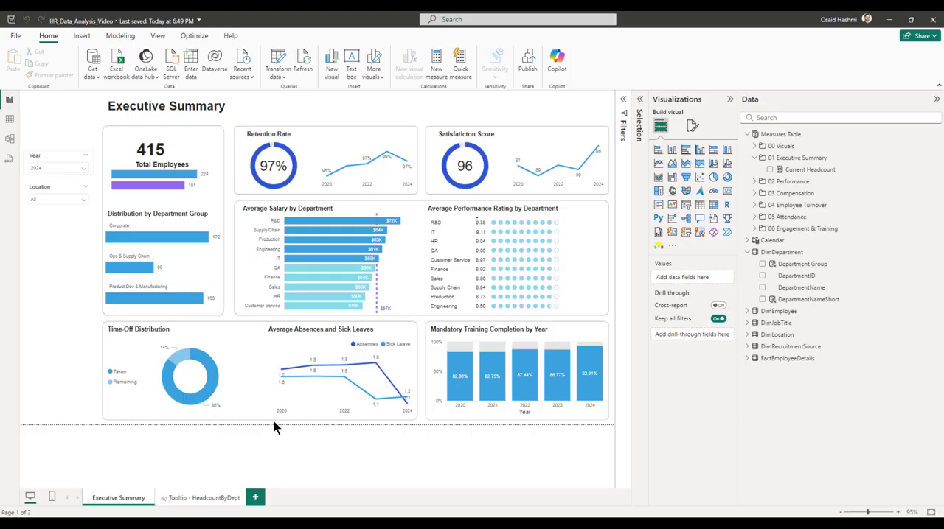
Add report pages named Performance, Compensation, Employee Turnover and Engagement & Training, placed before the headcount tooltip page.
click(255, 498)
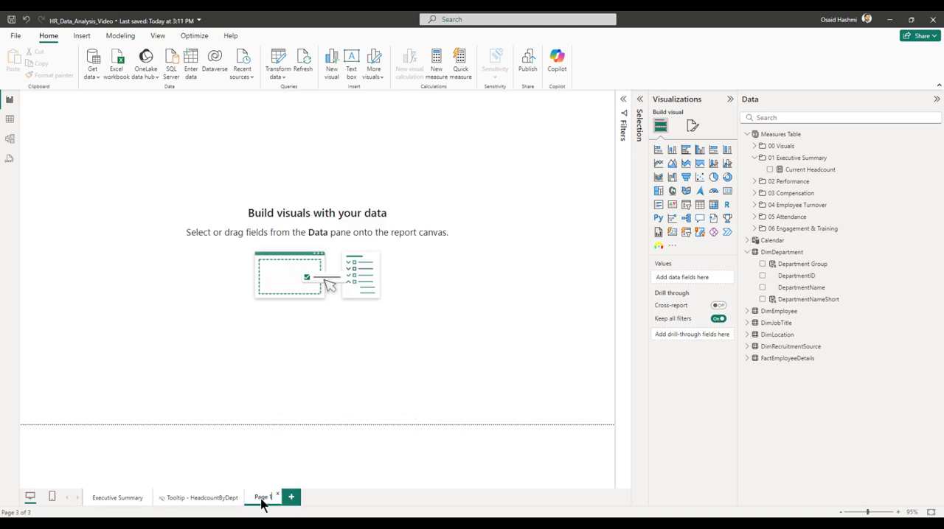
double_click(261, 498)
text(Performance)
key(Return)
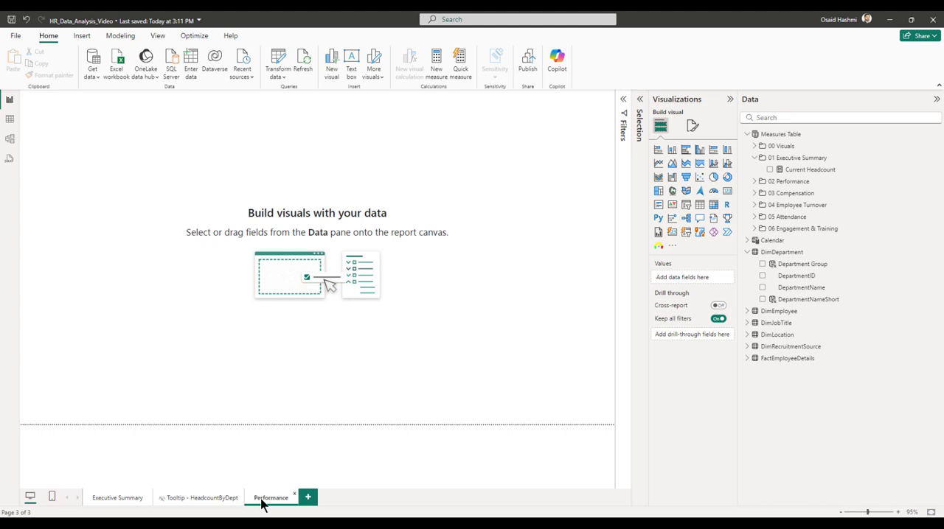
click(308, 499)
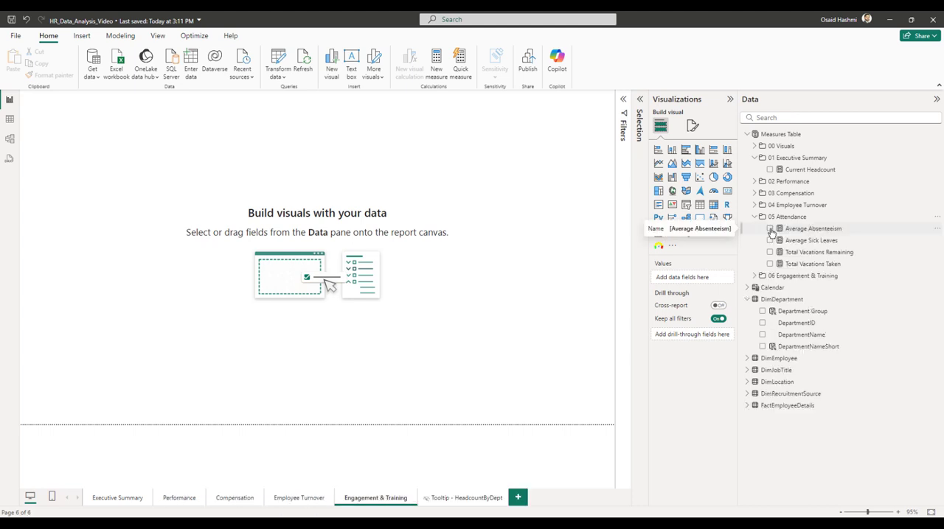
Move all four measures of the 05 Attendance folder into the 01 Executive Summary folder in the model view.
click(770, 230)
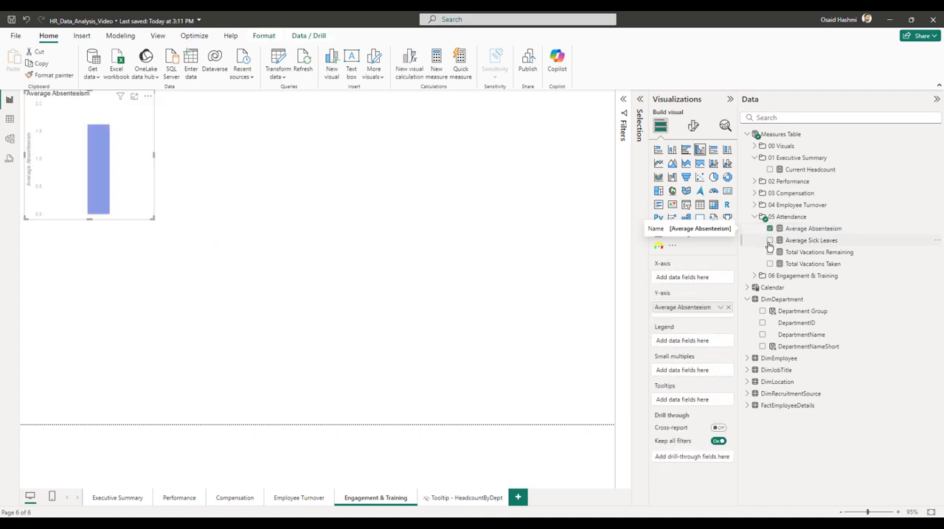
click(10, 140)
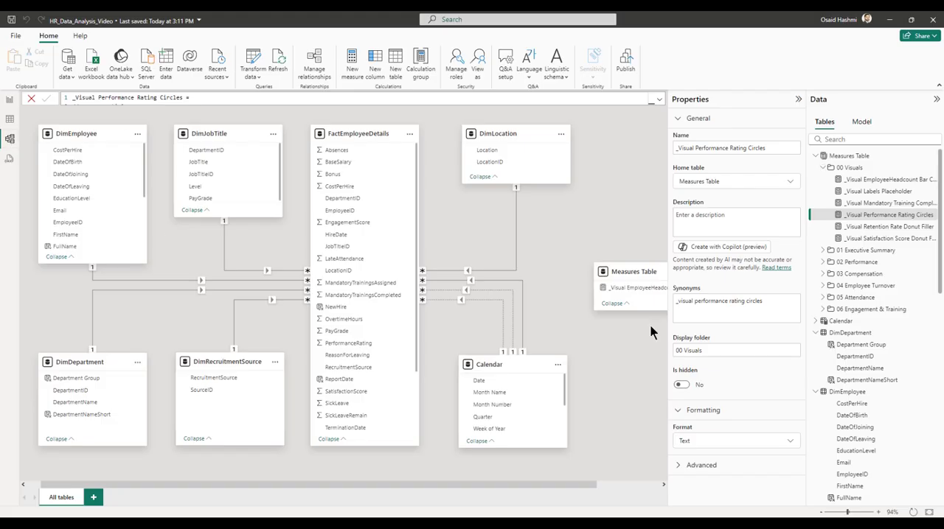
click(822, 298)
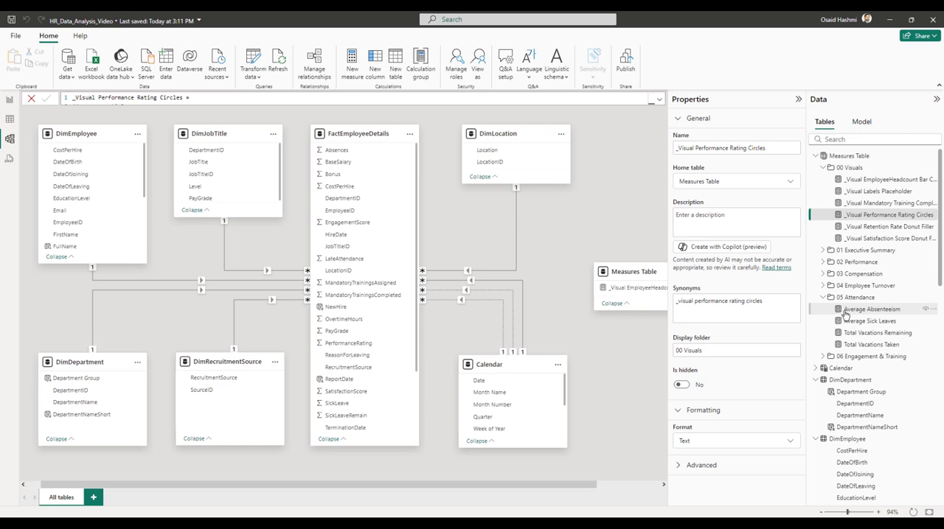
click(844, 313)
ctrl+click(848, 321)
ctrl+click(849, 333)
ctrl+click(850, 345)
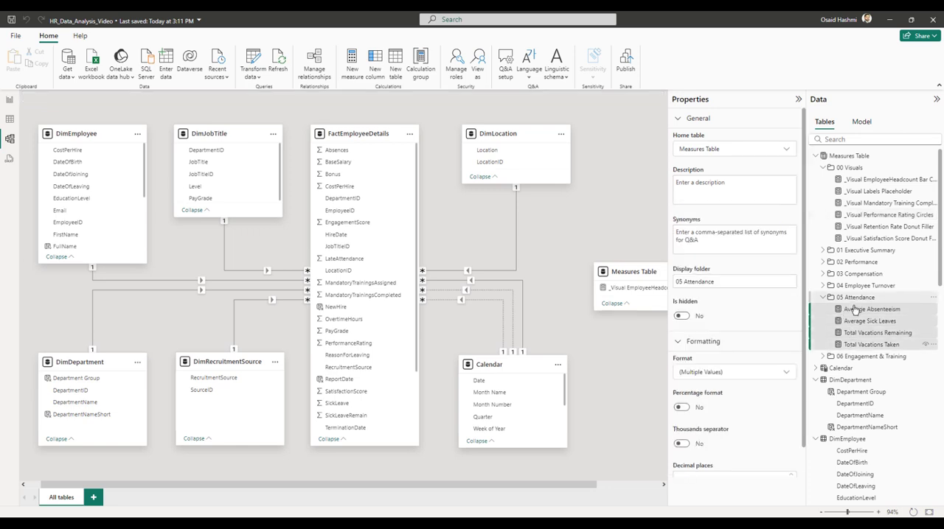
drag(851, 315, 855, 251)
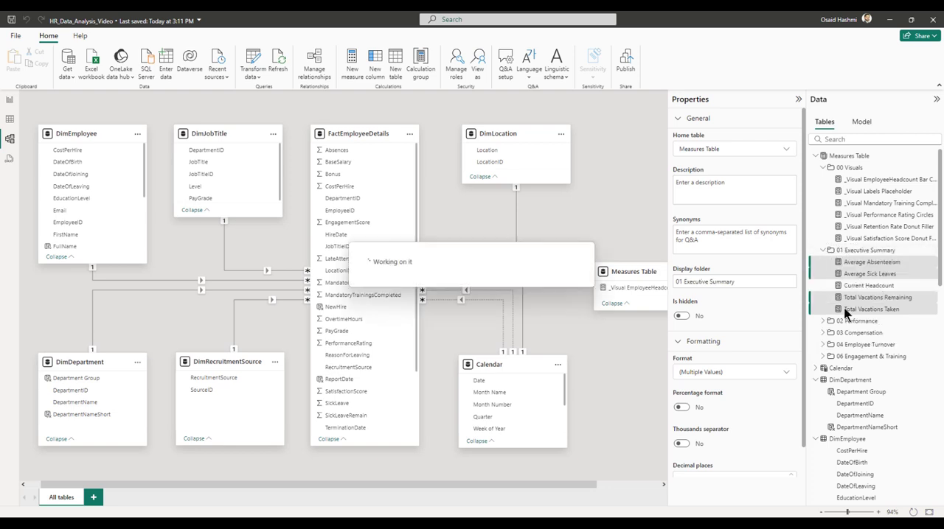
click(841, 361)
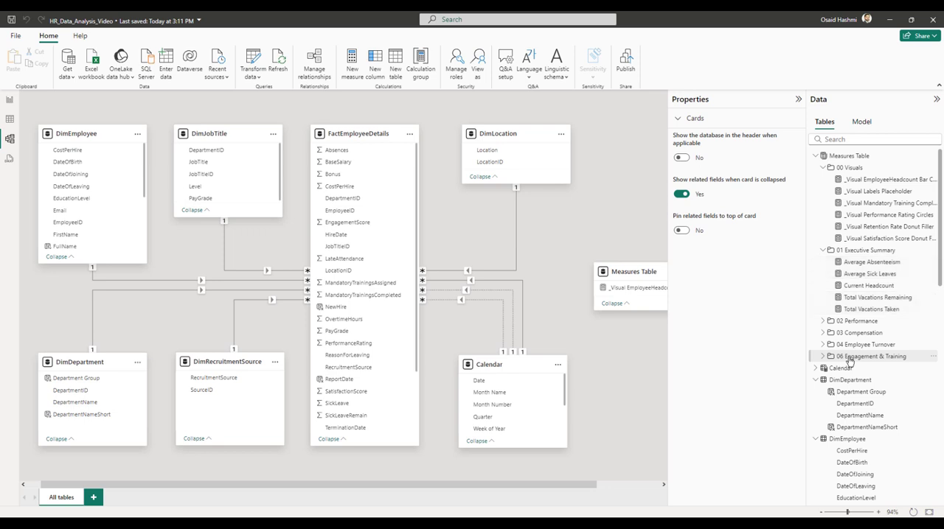
Open the display folder name of the Mandatory Training Completion Rate measure for editing.
click(823, 357)
click(848, 368)
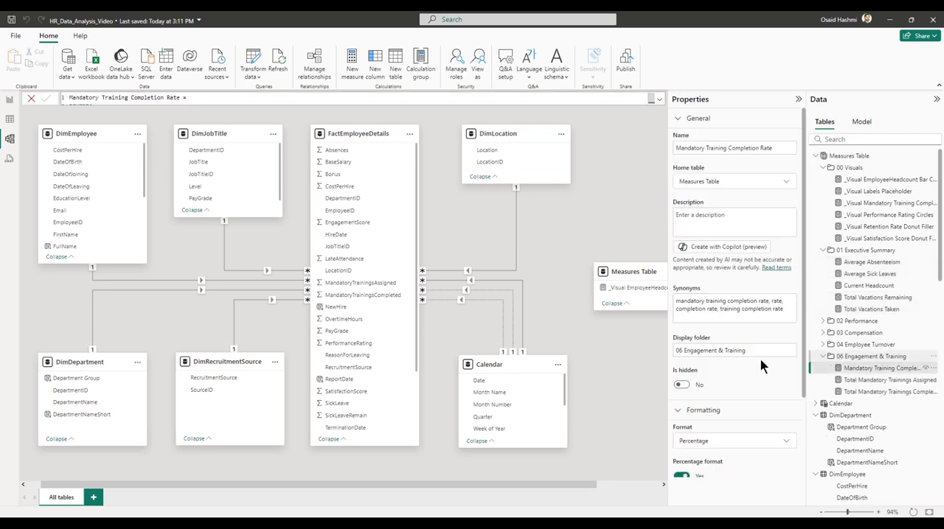
click(683, 351)
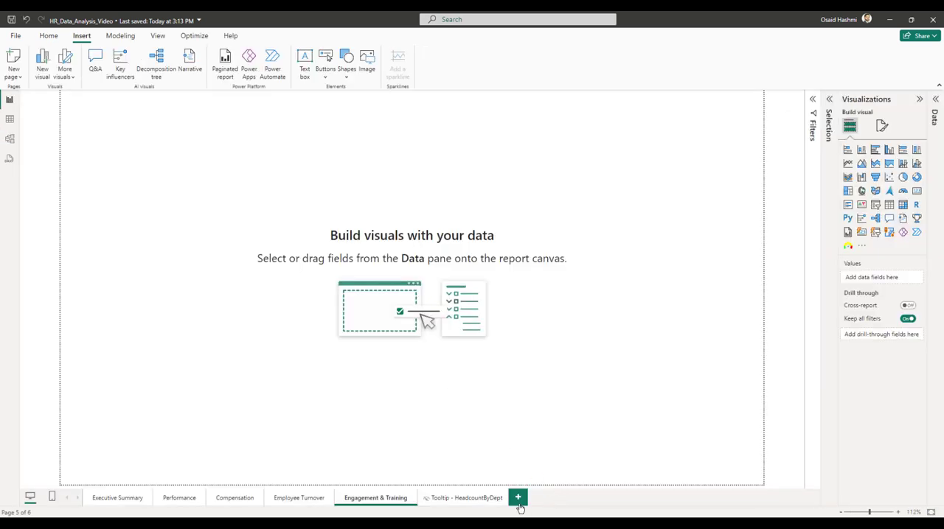
Try adding another report page placed before the headcount tooltip page.
click(518, 497)
double_click(523, 499)
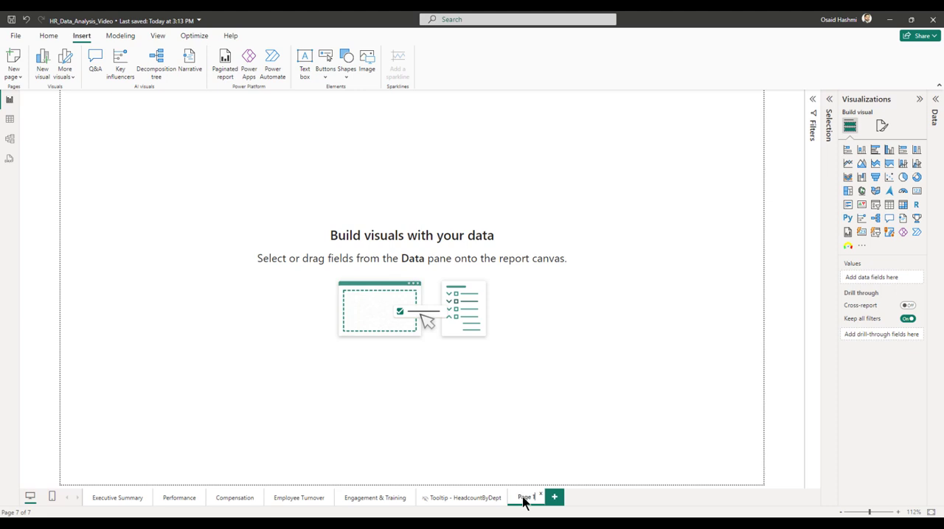
text(Details)
key(Return)
drag(523, 498, 421, 495)
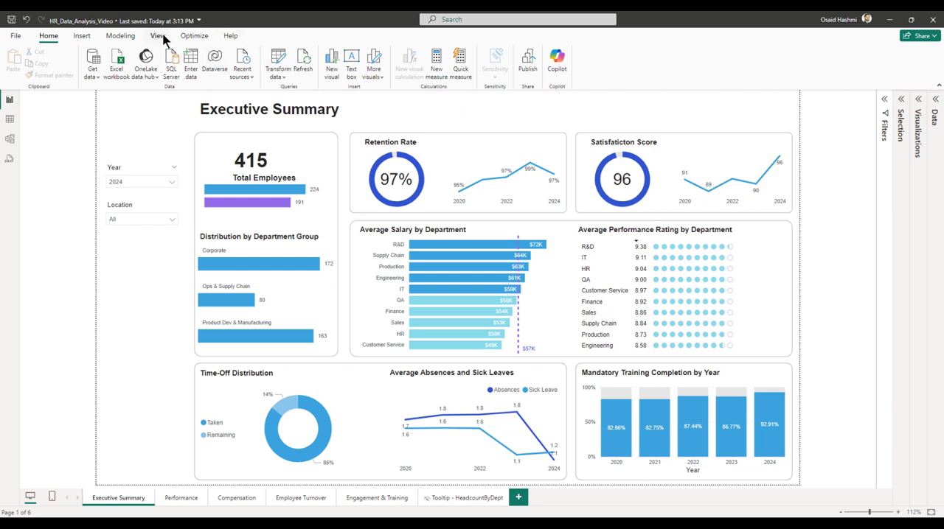
Insert a blank button on the Executive Summary page, about 152 wide and 40 high, below the Location slicer.
click(82, 35)
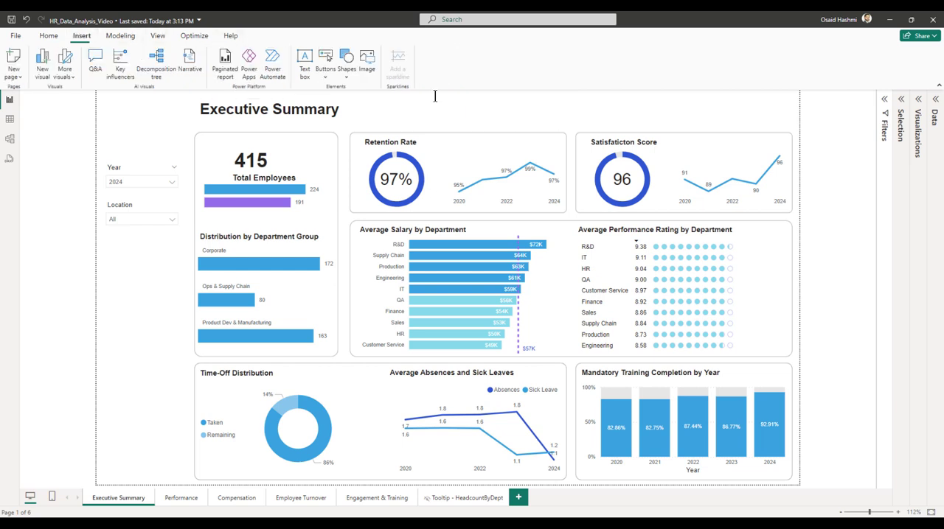
click(326, 72)
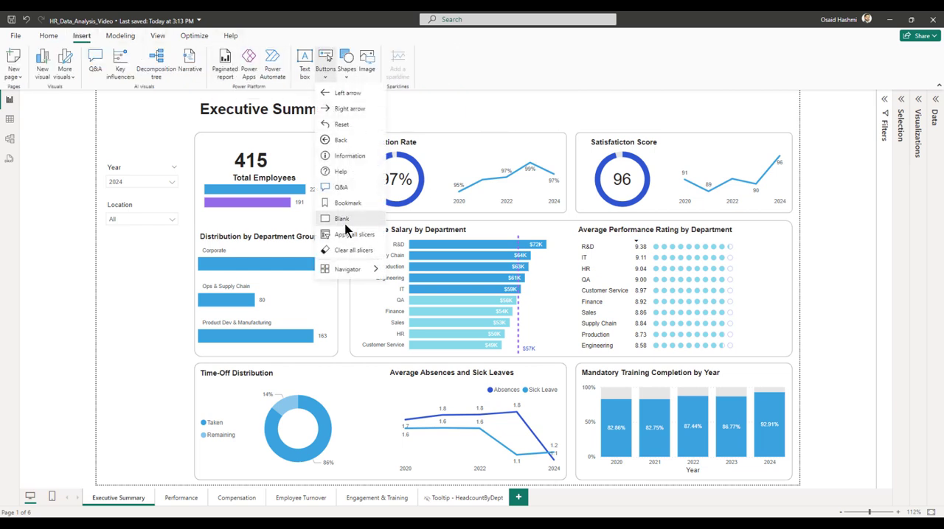
click(342, 219)
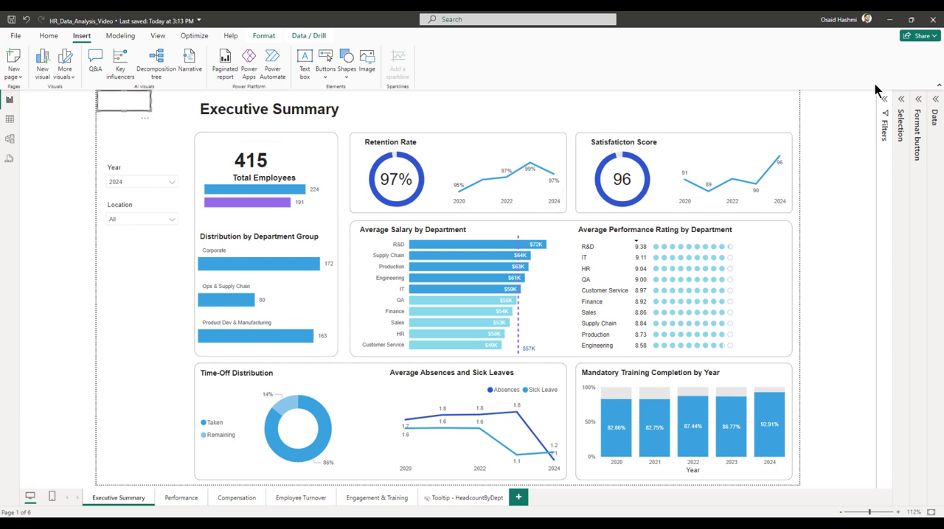
click(917, 111)
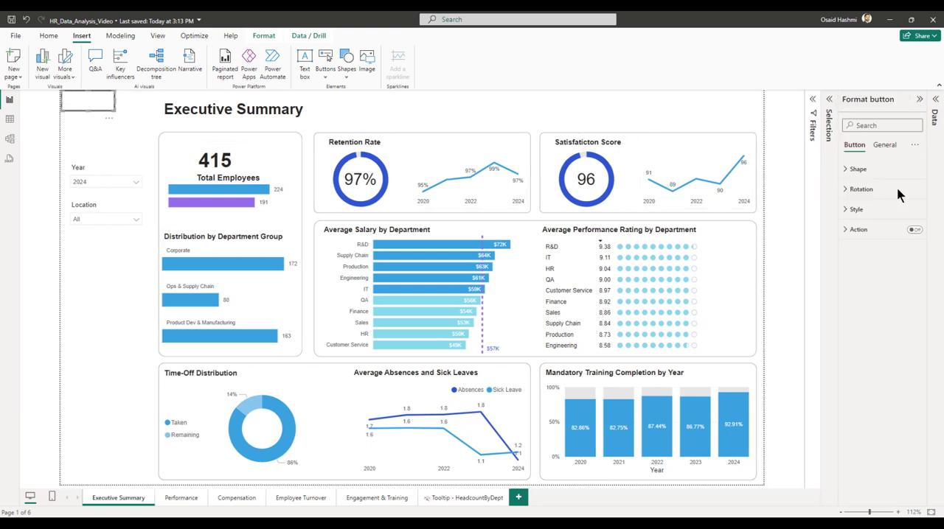
click(884, 145)
click(862, 169)
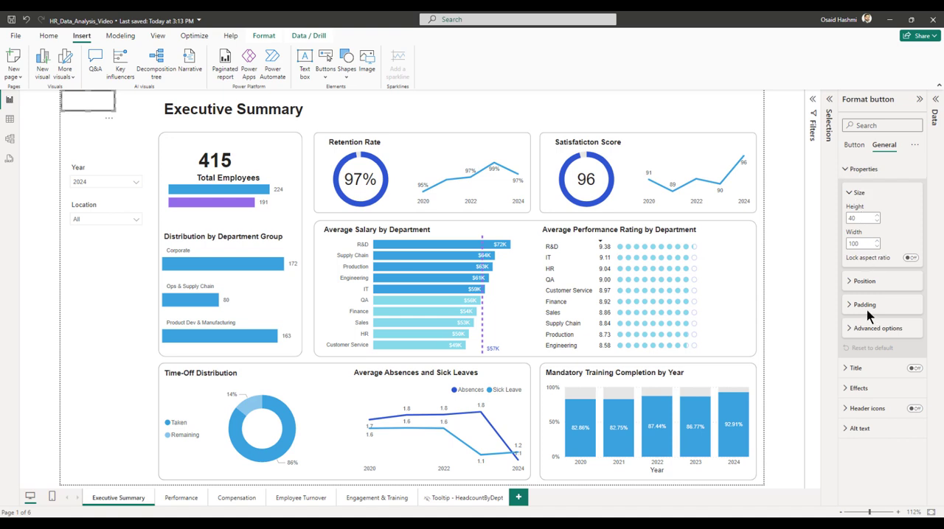
click(857, 284)
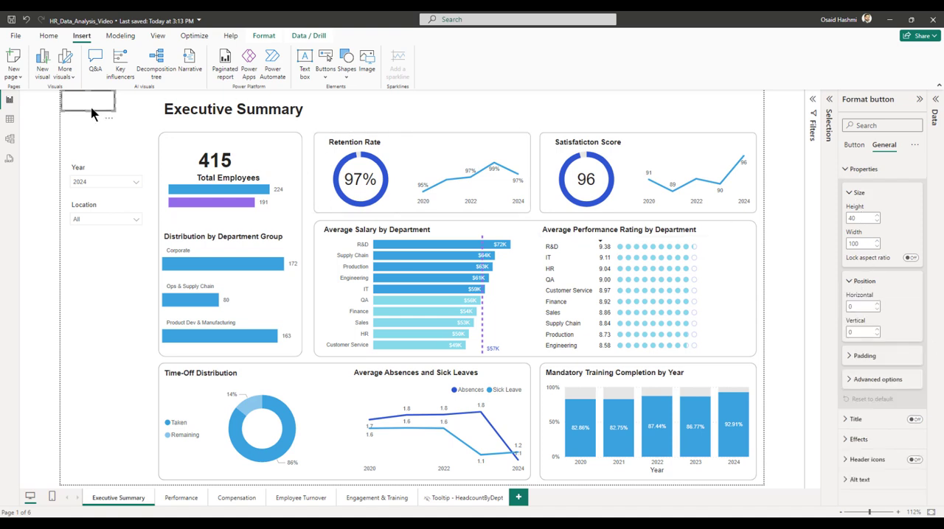
drag(110, 116, 148, 305)
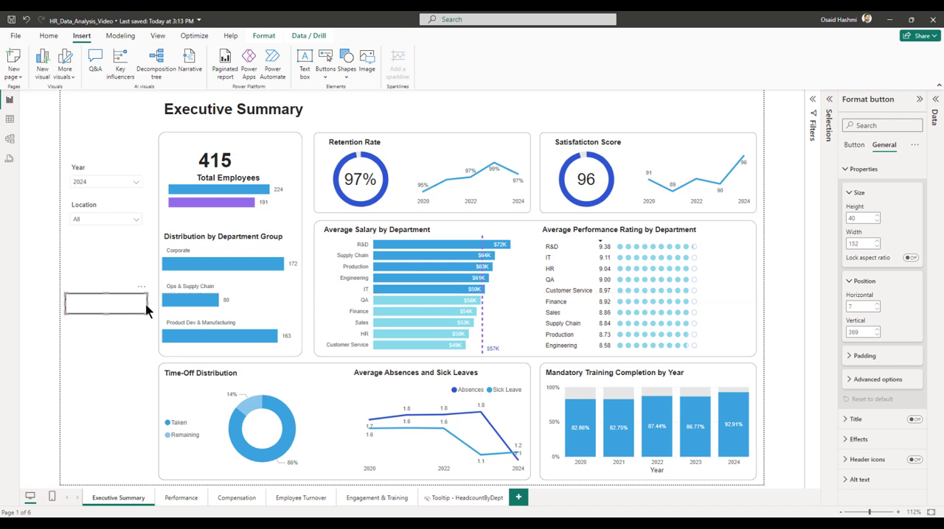
Widen the blank button across the sidebar and shift it horizontally until it sits flush with the page's left edge.
double_click(860, 243)
click(863, 244)
key(Return)
double_click(864, 306)
key(Down)
key(Down)
click(901, 336)
Turn off the border and the icon in the blank button's style settings.
click(853, 148)
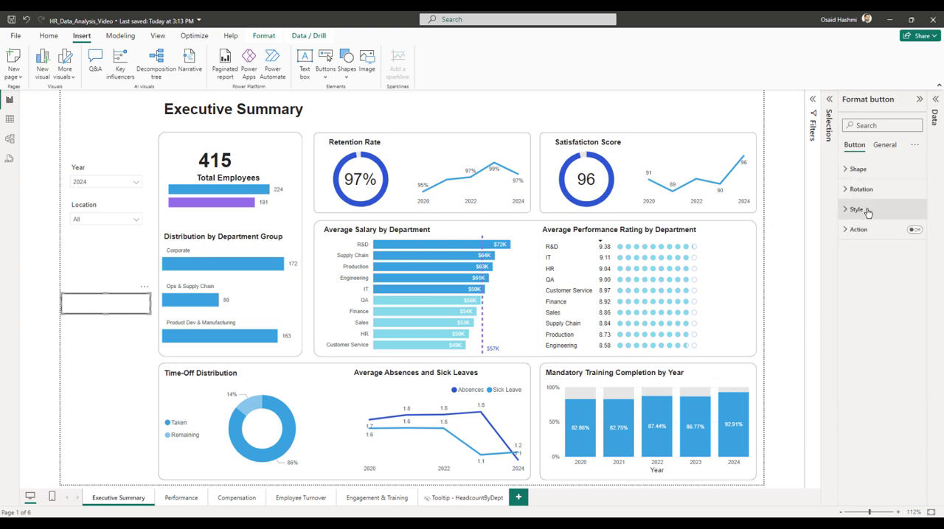
click(848, 170)
click(853, 323)
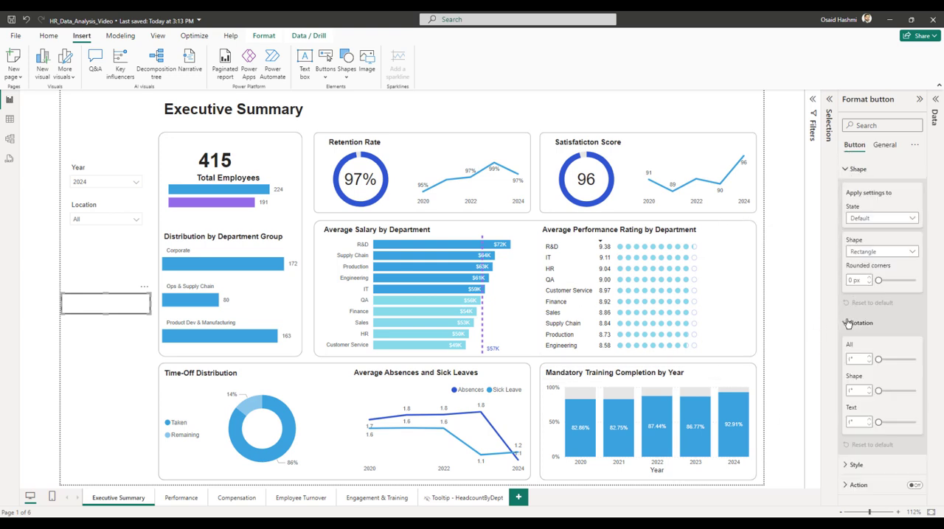
click(850, 463)
scroll(859, 408, down, 5)
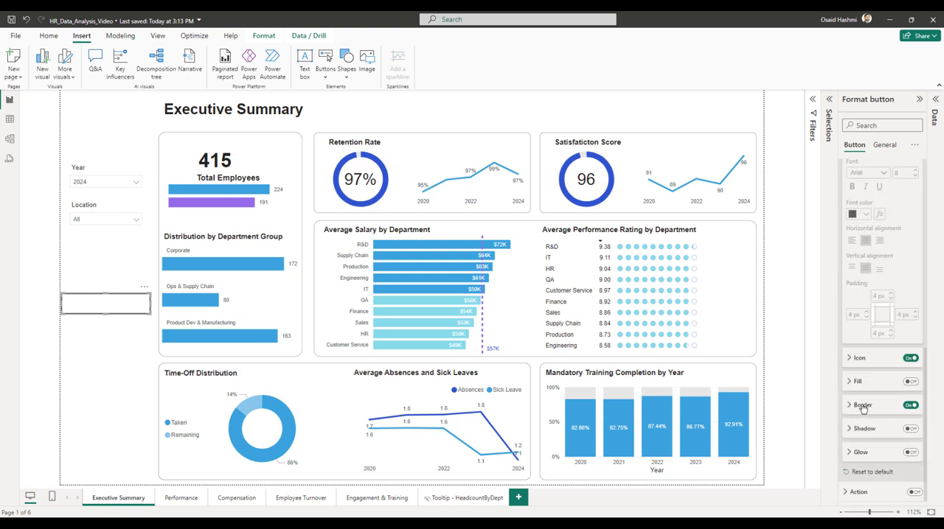
click(910, 405)
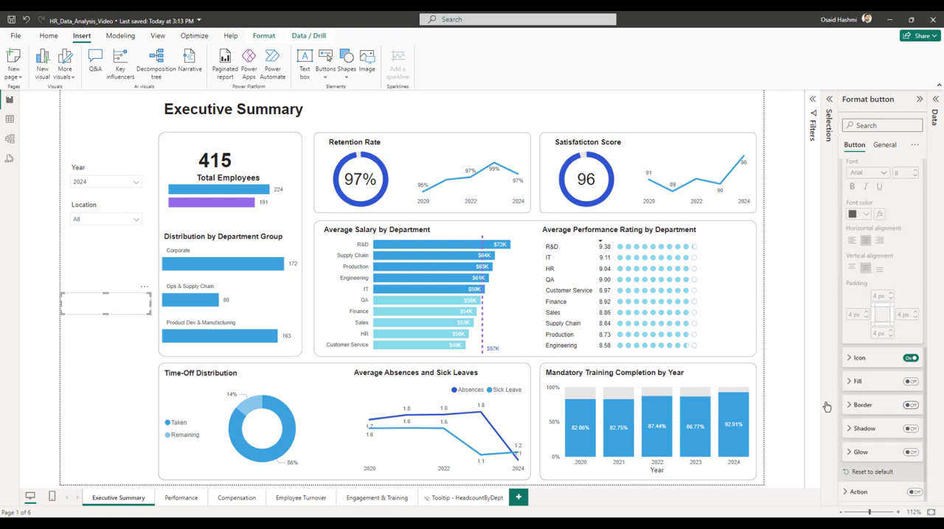
click(910, 358)
Fill the button with the image Summary_selected.svg, using the Fit image setting and 0% transparency.
click(847, 382)
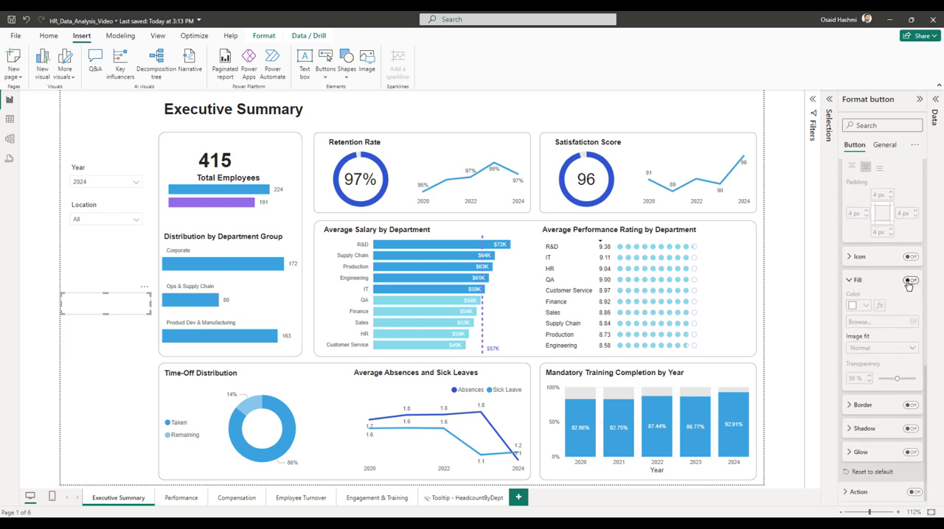
click(910, 281)
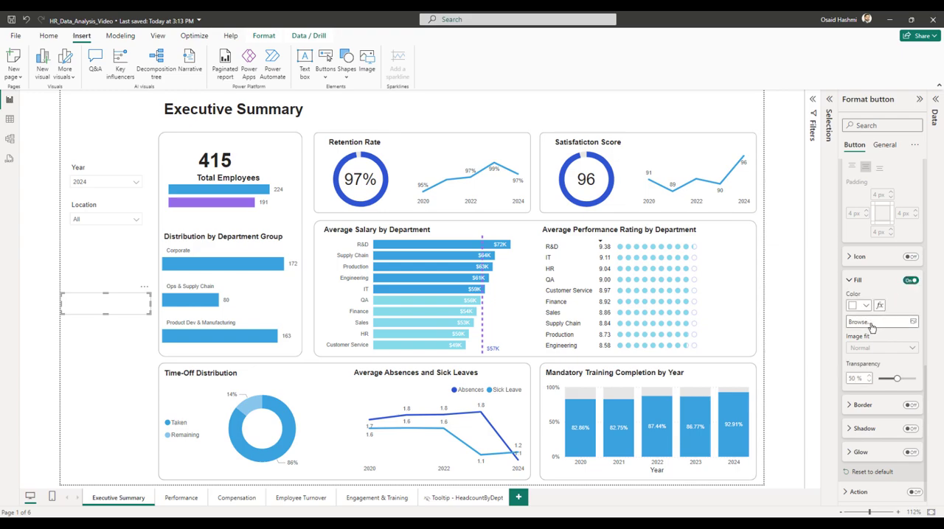
click(913, 322)
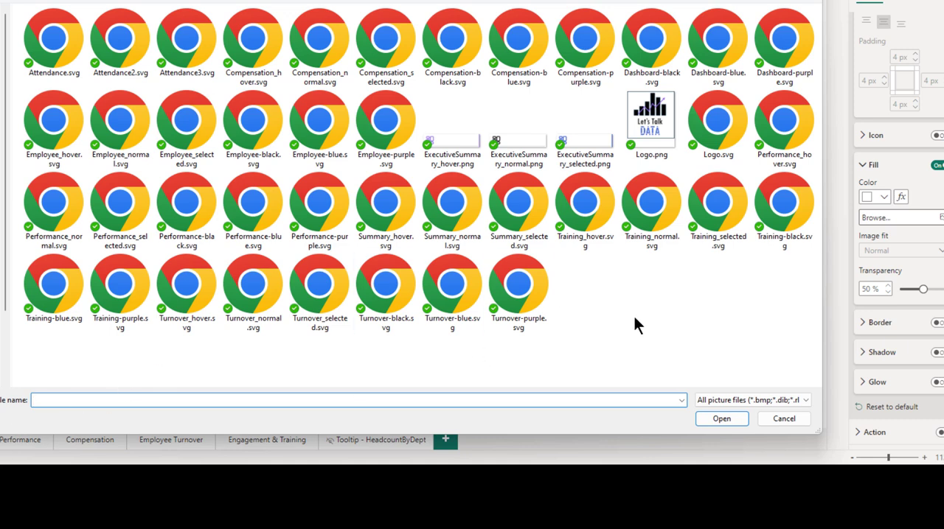
click(522, 210)
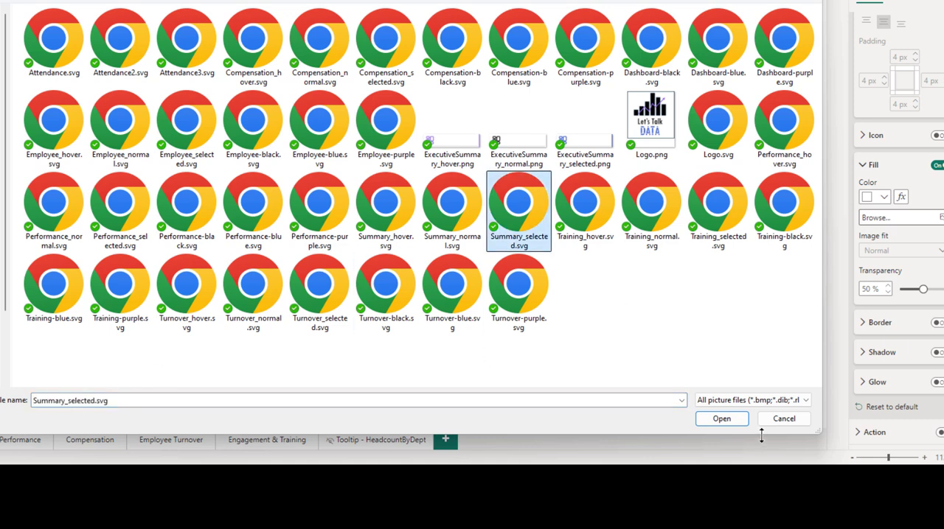
click(712, 426)
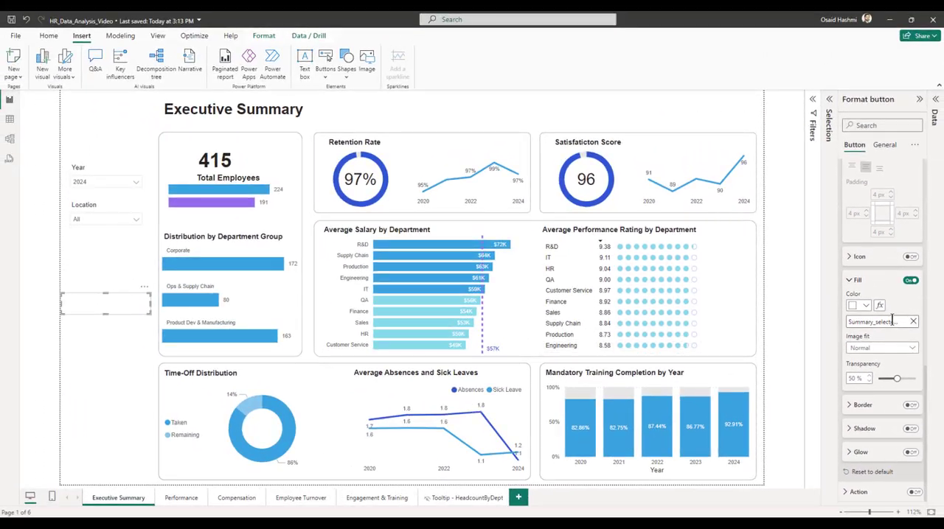
click(881, 348)
click(870, 372)
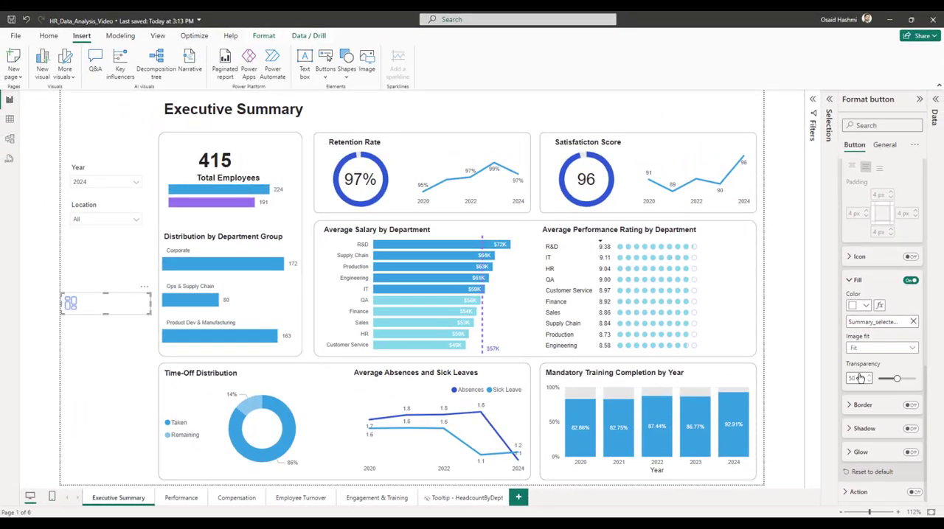
drag(898, 378, 878, 379)
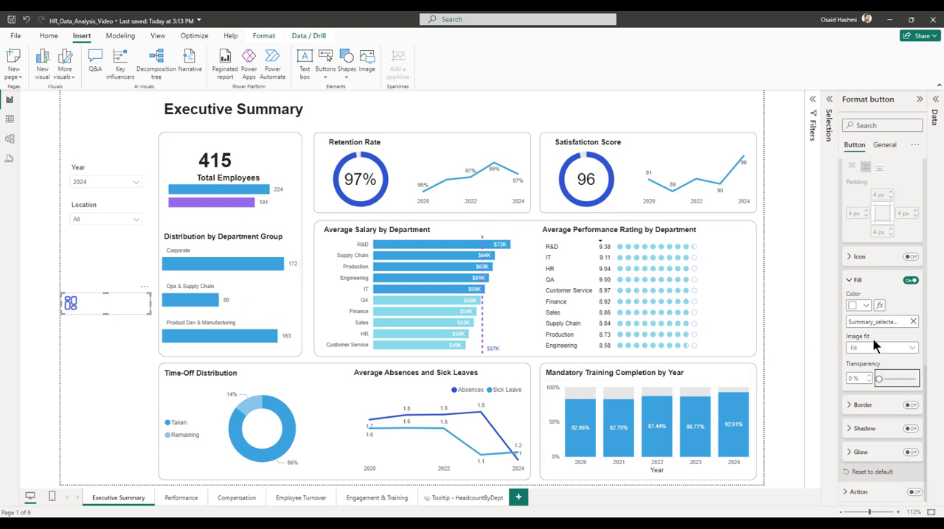
Enable the button's text, enter Executive Summary as its label and set the label's left padding to 14 px.
scroll(886, 377, down, 6)
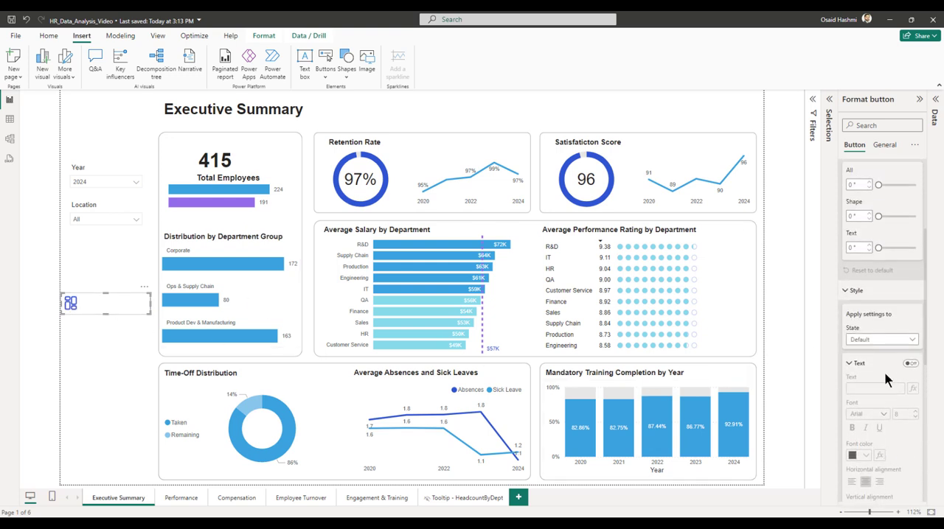
click(867, 391)
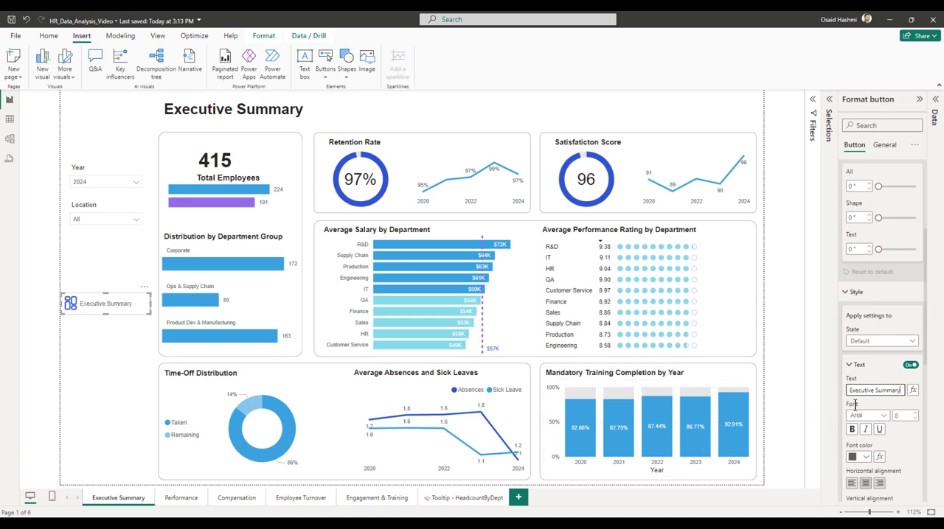
scroll(879, 411, down, 3)
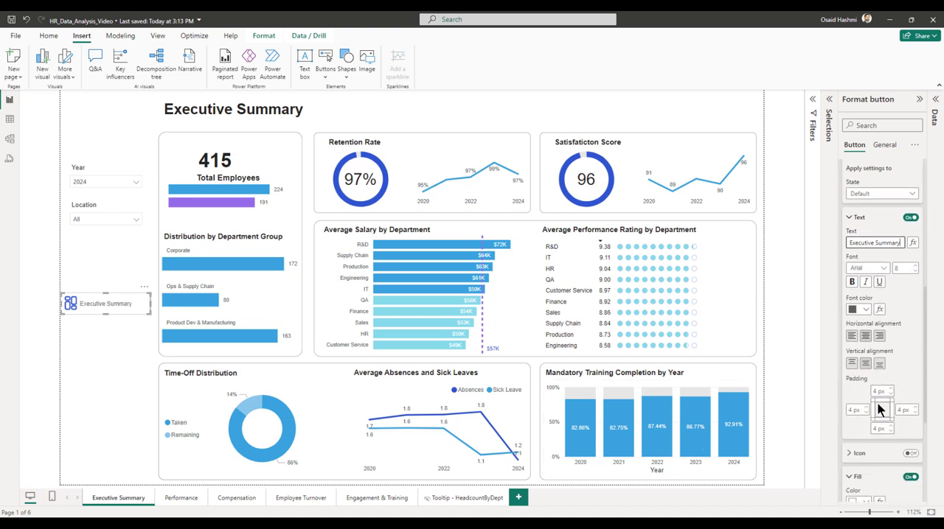
click(853, 411)
key(Up)
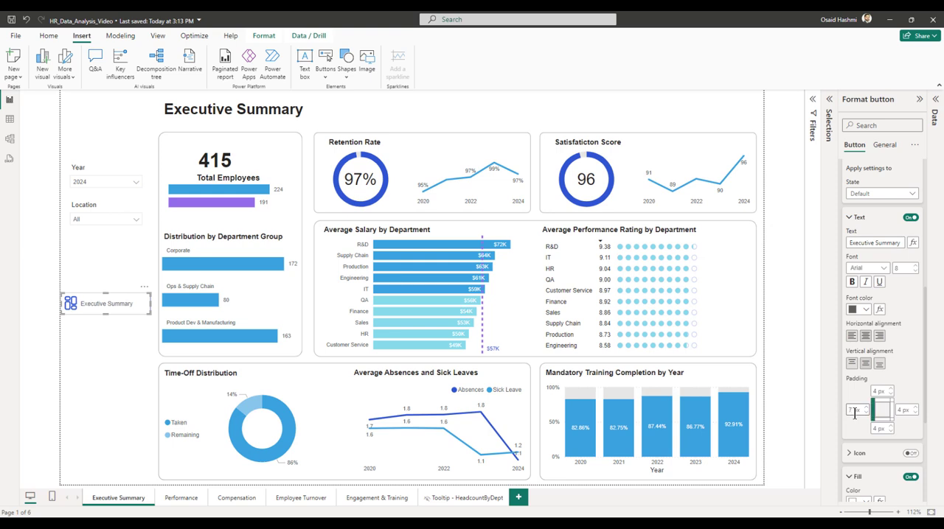
key(Up)
key(Up)
scroll(907, 338, down, 5)
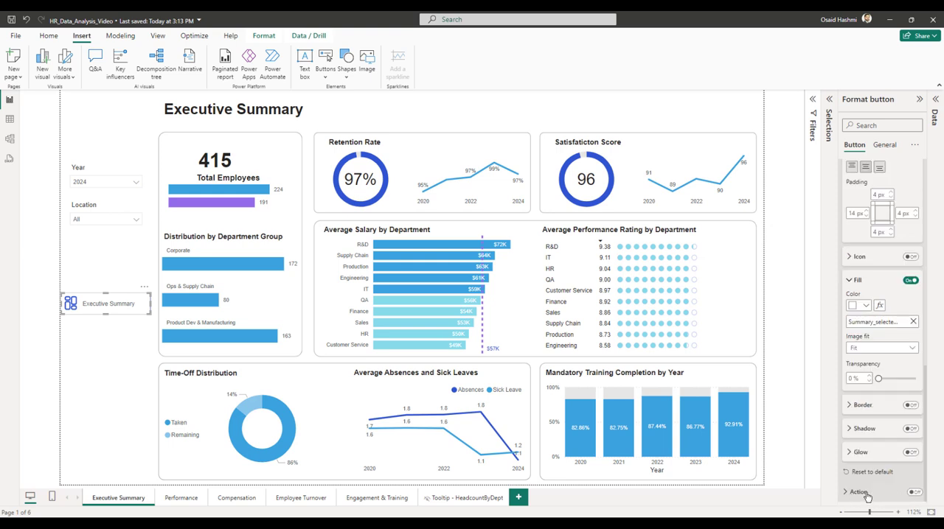
Enable the button's action with the Page navigation type and turn off its tooltip.
click(914, 492)
scroll(879, 446, down, 3)
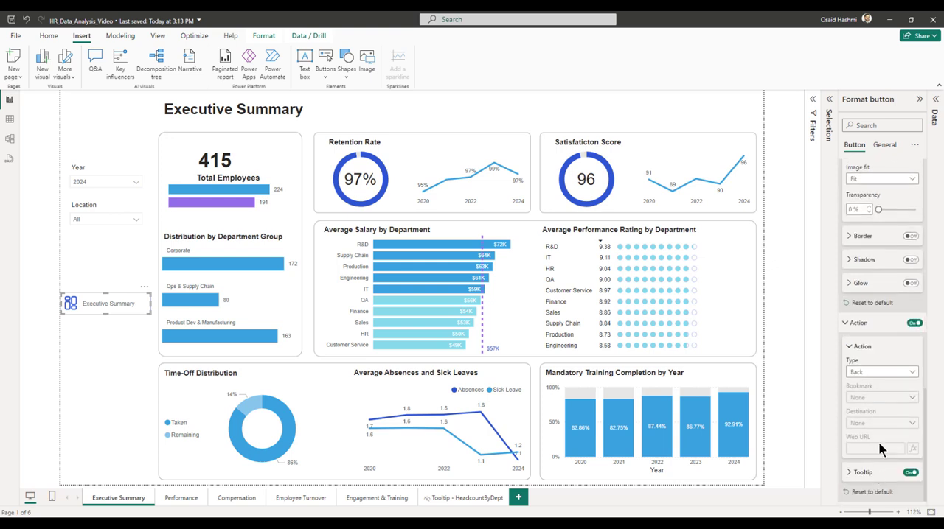
click(864, 373)
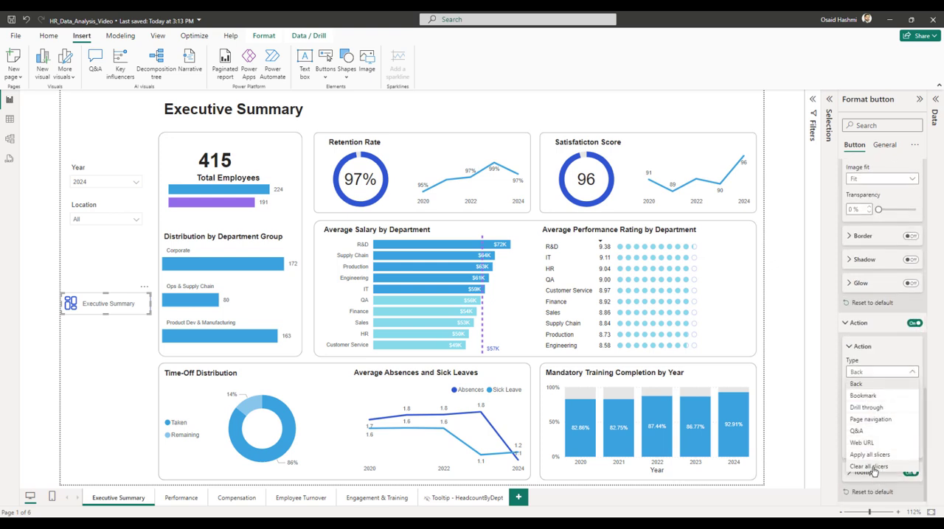
click(867, 419)
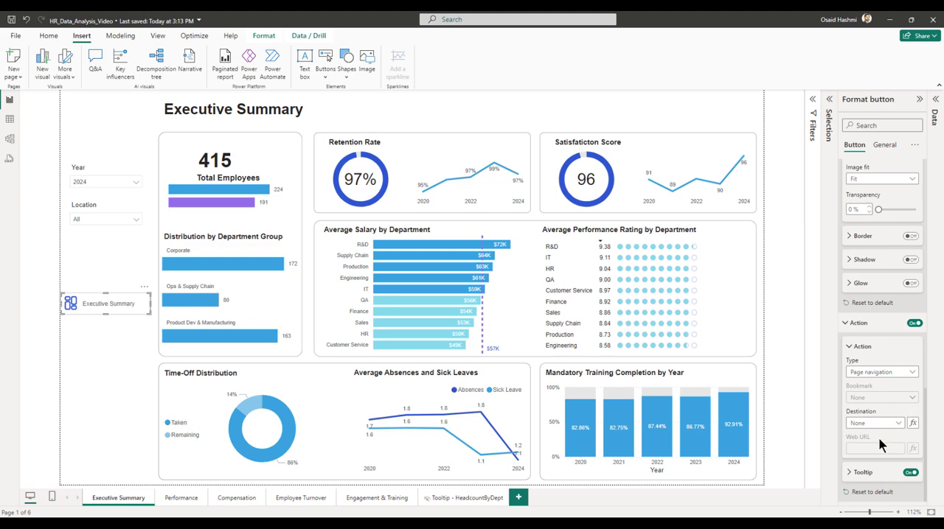
scroll(878, 439, down, 5)
scroll(879, 441, up, 5)
click(911, 473)
scroll(872, 451, up, 10)
click(143, 339)
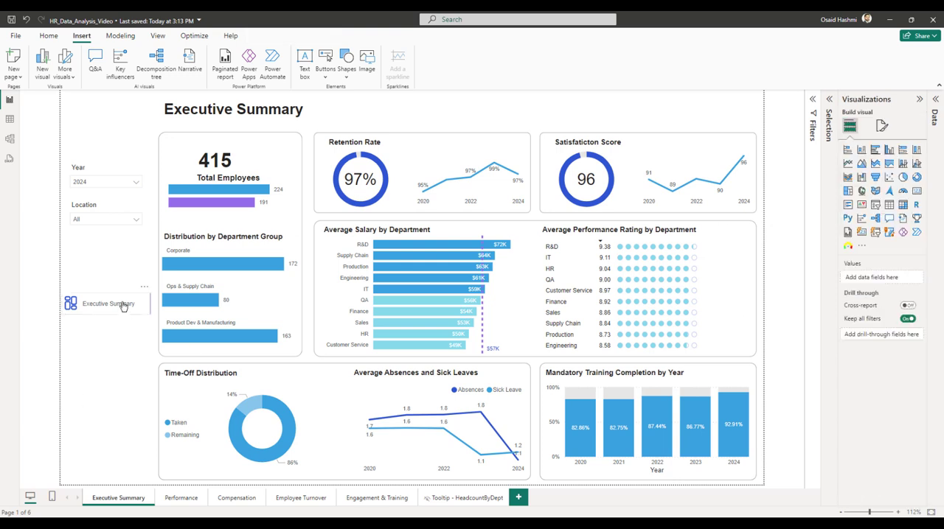
Duplicate the Executive Summary button and place the copy directly beneath the original, aligned with it.
click(124, 307)
key(ctrl+c)
key(ctrl+v)
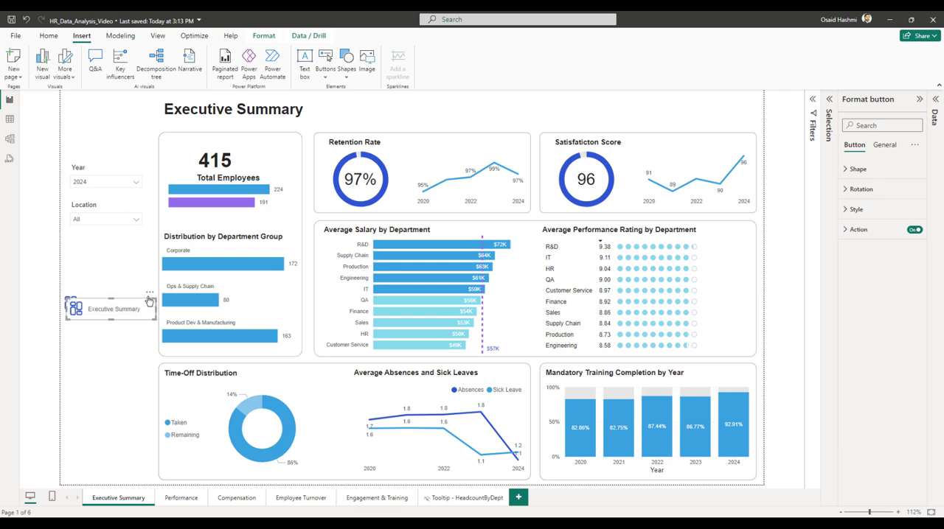
drag(150, 295, 140, 315)
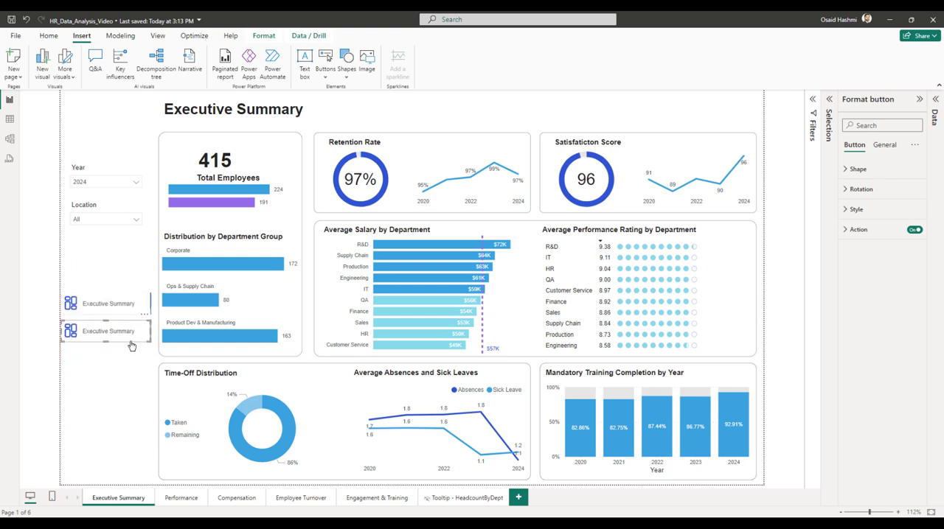
click(121, 358)
Remove the Summary_selected.svg fill image from the Default state of the second sidebar button.
click(114, 332)
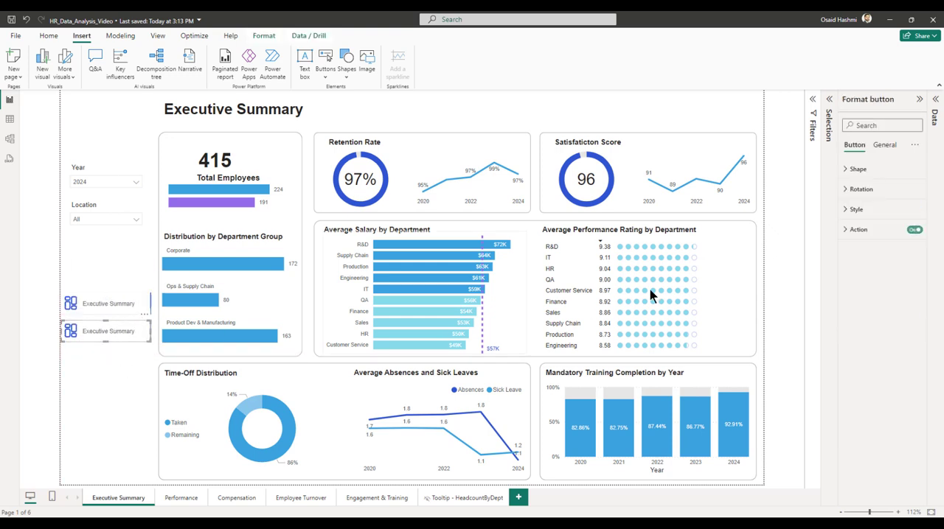
click(885, 147)
click(854, 146)
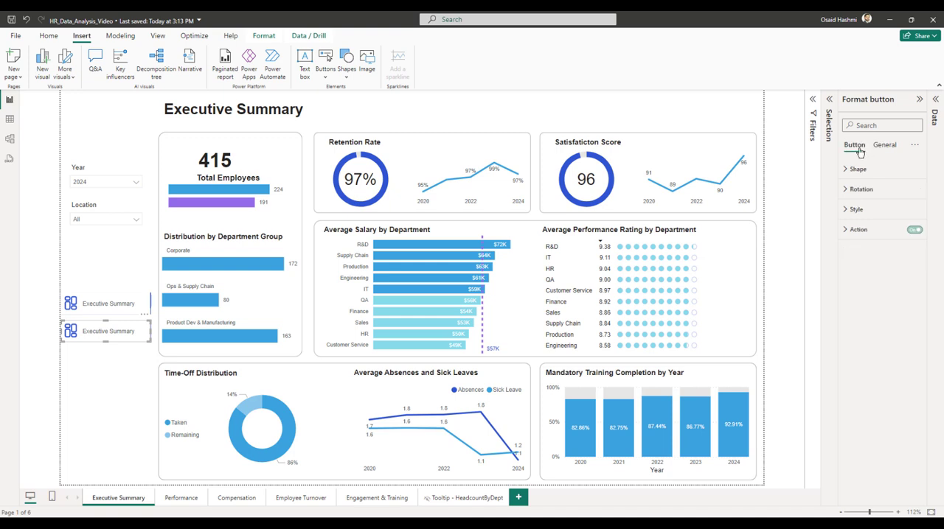
click(856, 211)
scroll(882, 323, down, 1)
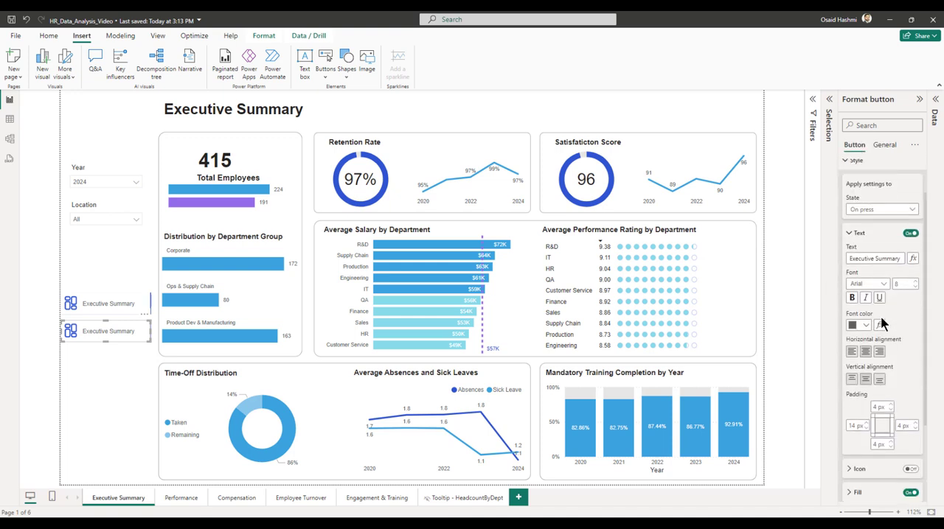
click(868, 212)
click(861, 223)
scroll(875, 324, down, 2)
click(875, 380)
scroll(892, 357, down, 2)
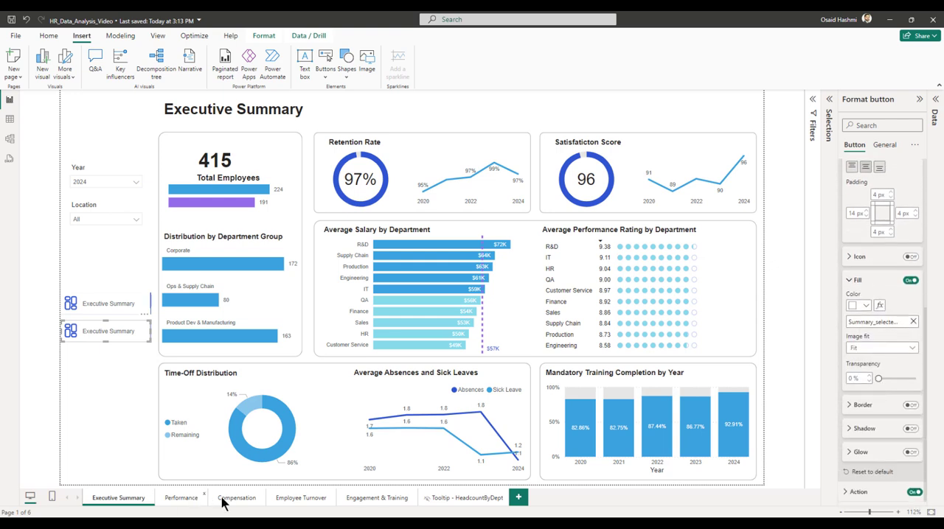
click(913, 322)
Fill the second button's Default state with Performance_normal.svg, using the Fit image setting.
click(874, 323)
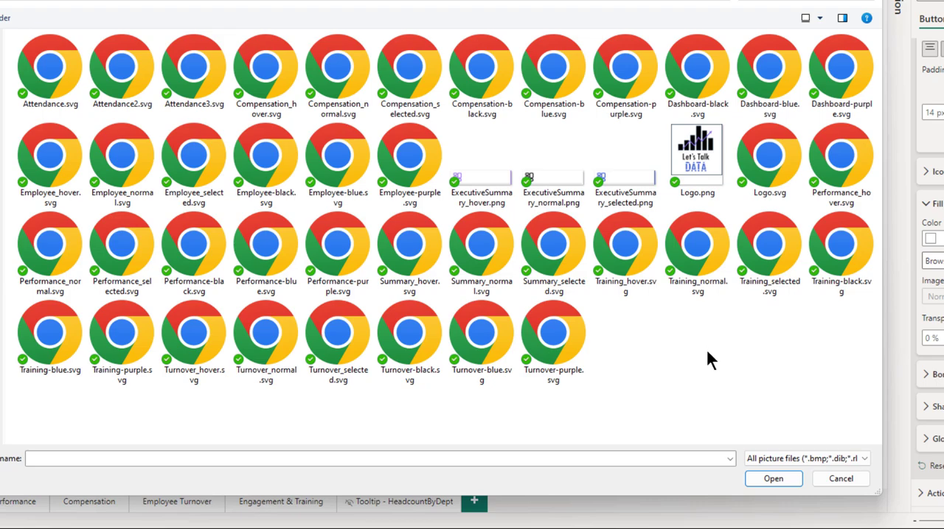
click(50, 260)
click(771, 479)
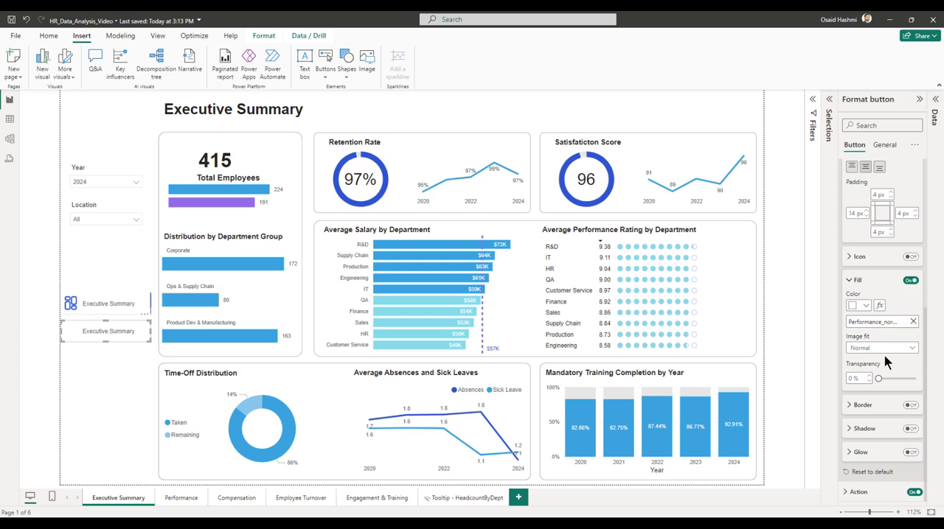
click(851, 348)
click(863, 372)
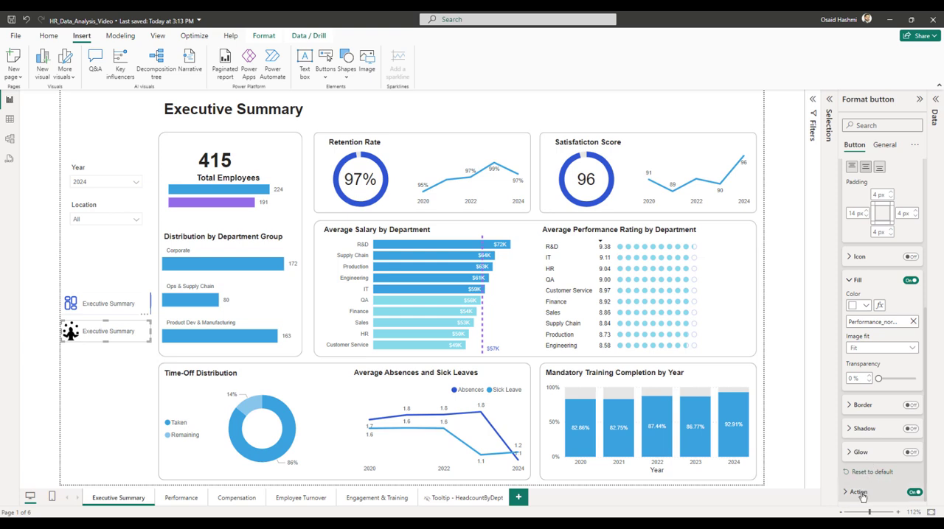
Set the second button's page navigation destination to the Performance page.
click(885, 492)
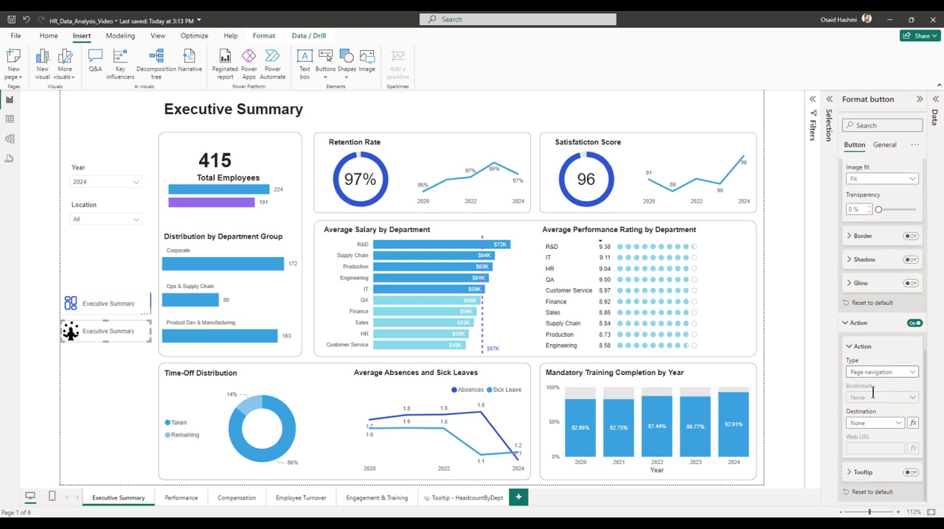
click(863, 426)
click(868, 448)
Replace the second button's On hover fill image with Performance_hover.svg, using the Fit image setting.
scroll(887, 447, up, 10)
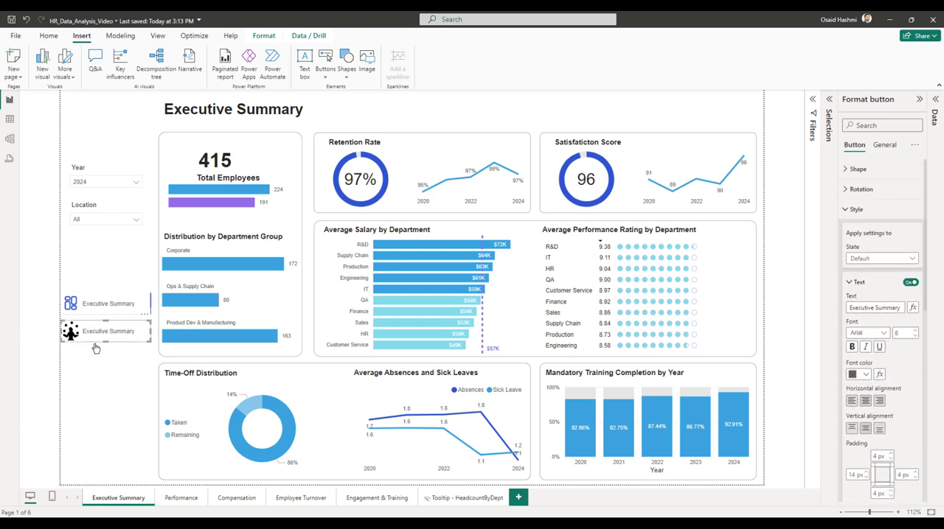
click(877, 258)
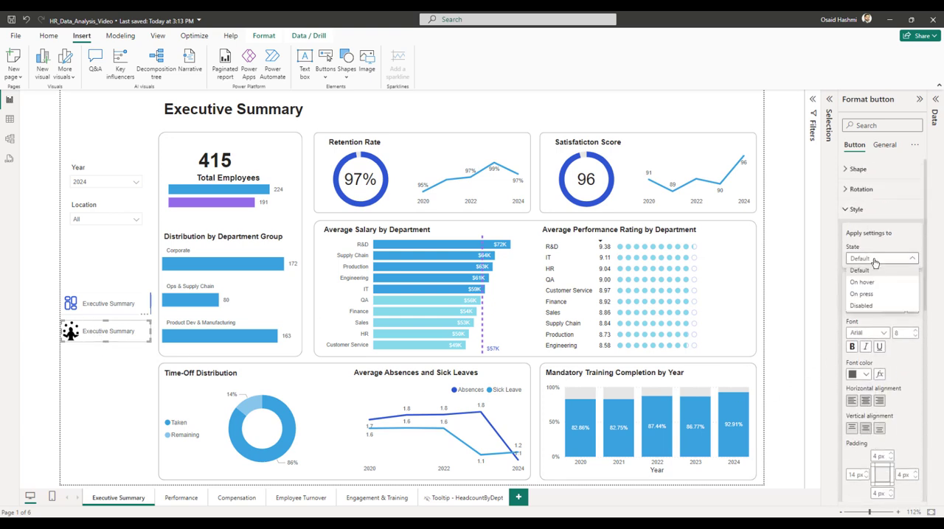
click(861, 282)
scroll(867, 321, down, 5)
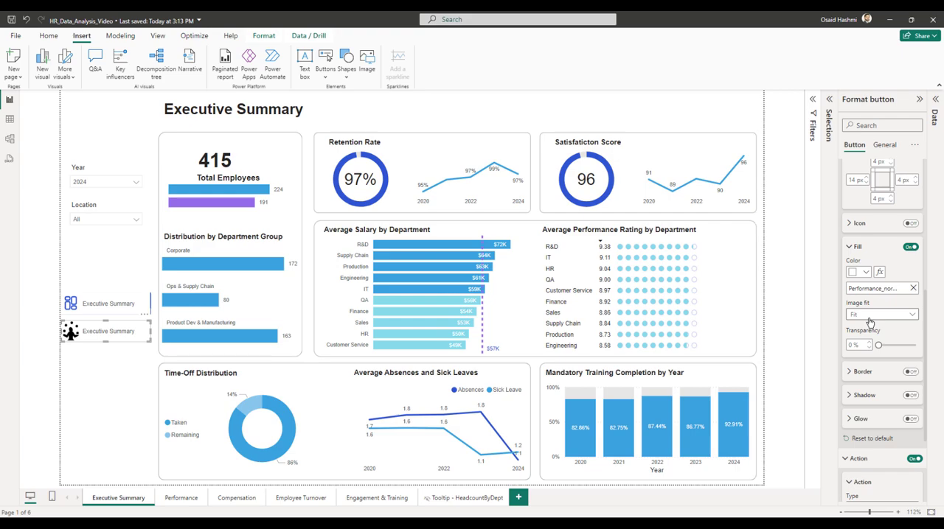
click(914, 292)
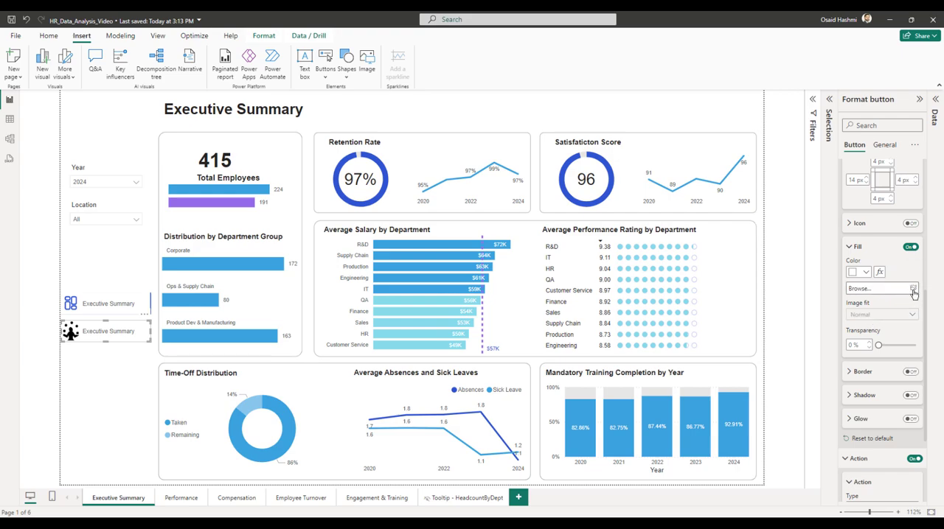
click(913, 292)
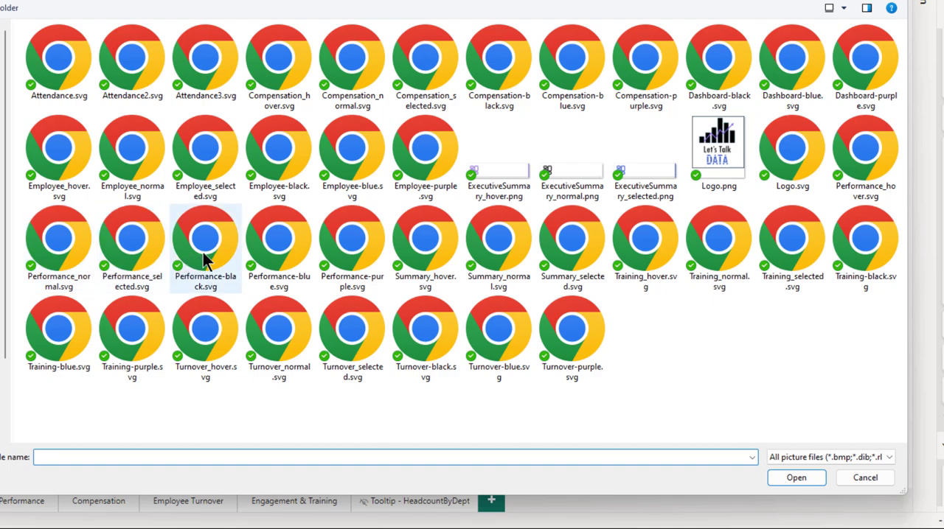
click(865, 177)
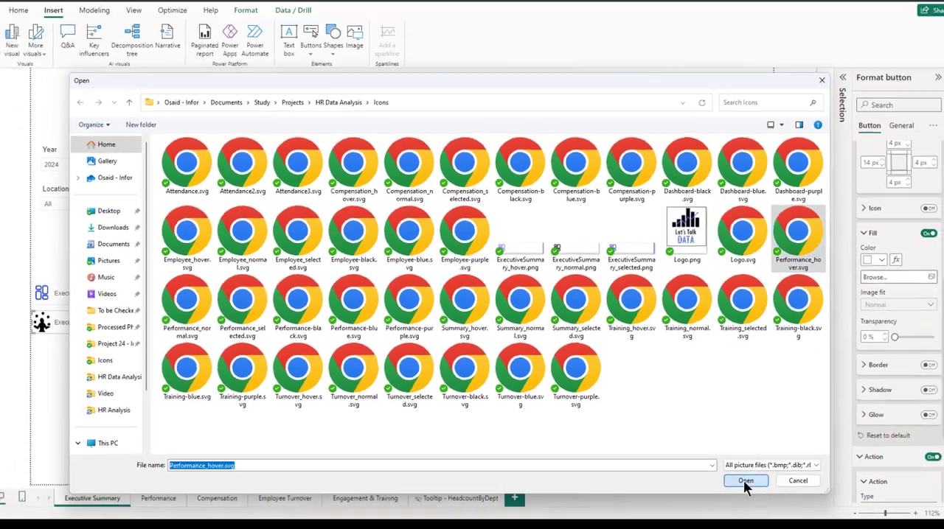
click(789, 477)
click(882, 314)
click(864, 340)
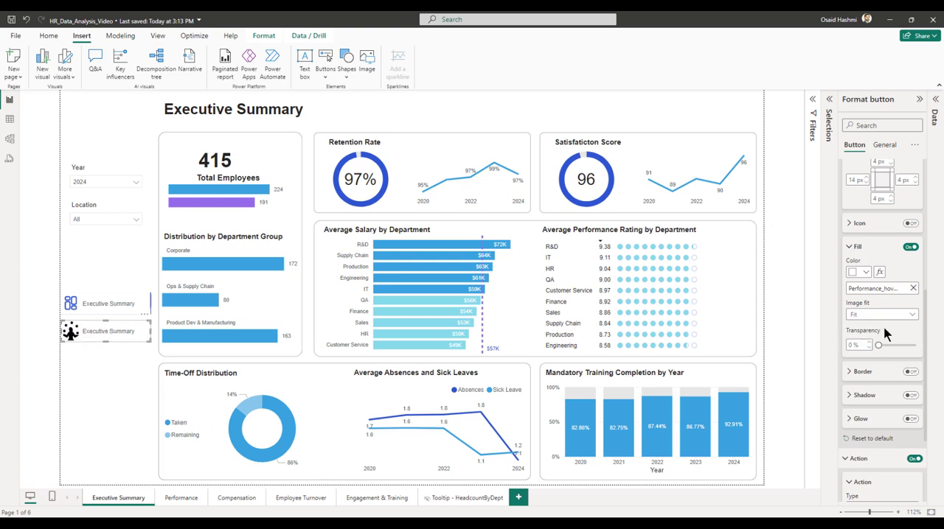
Check the second button's destination and hover image, and stack four duplicates of the button beneath it.
scroll(882, 337, down, 3)
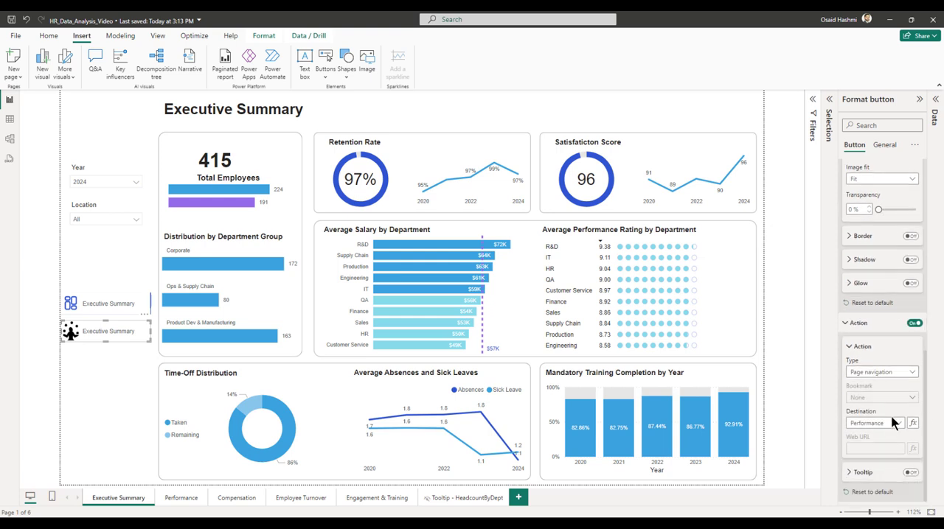
scroll(891, 457, up, 8)
click(111, 394)
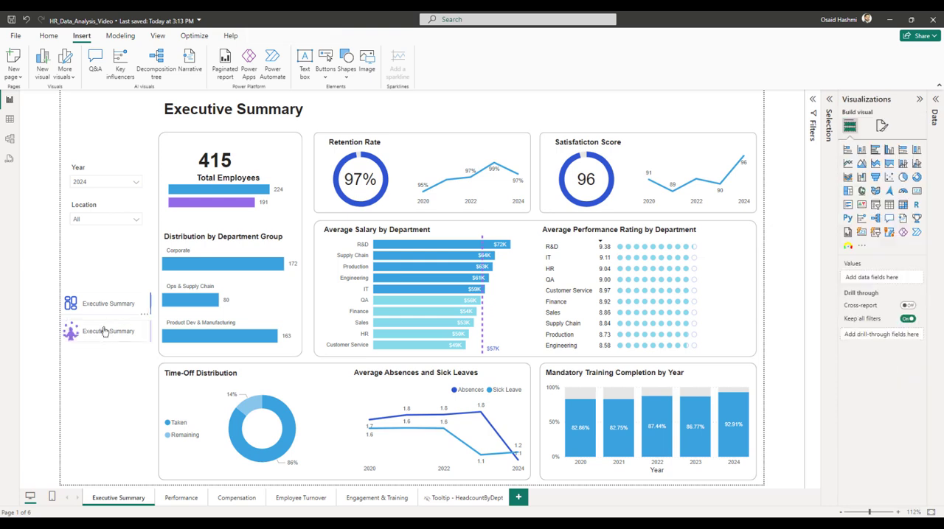
click(104, 332)
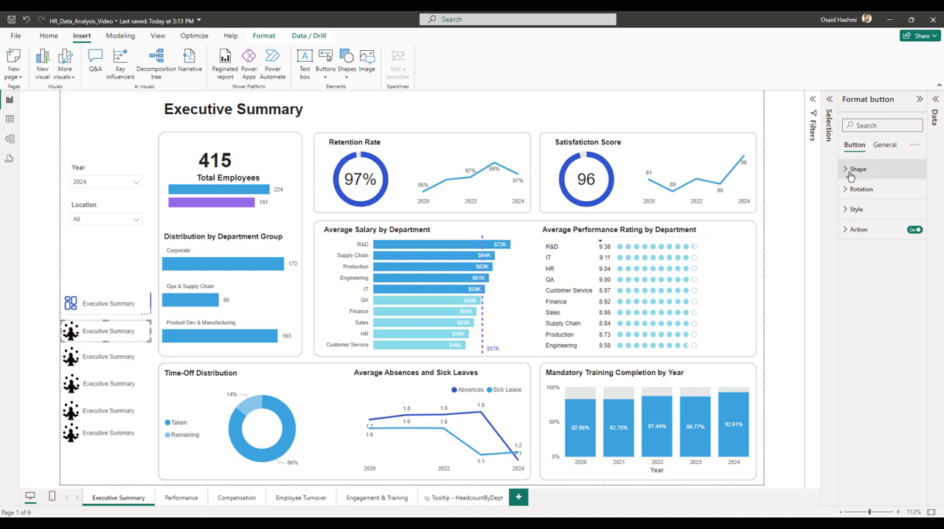
Change the second button's On hover label to Performance.
click(855, 209)
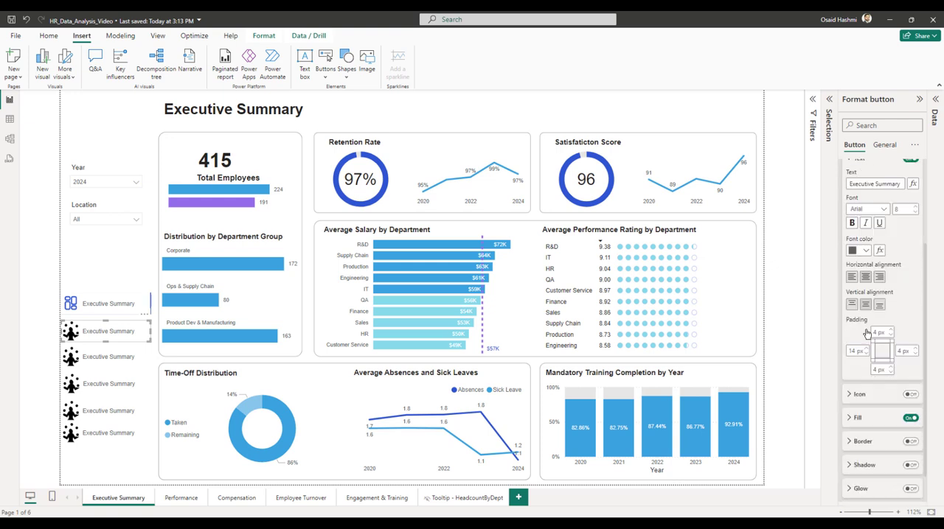
click(899, 308)
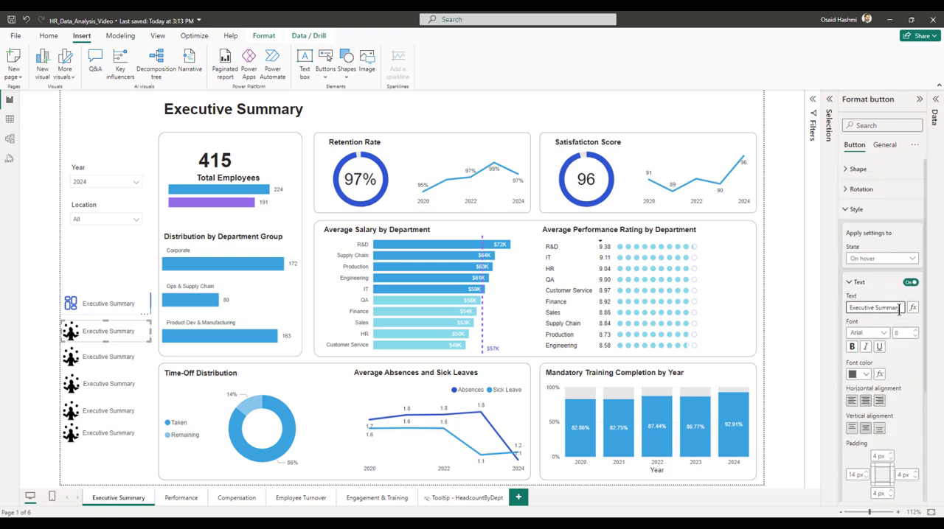
key(ctrl+a)
text(P)
click(906, 321)
Label the second button's Default state Performance, left-aligned with enough left padding to clear the icon.
click(881, 259)
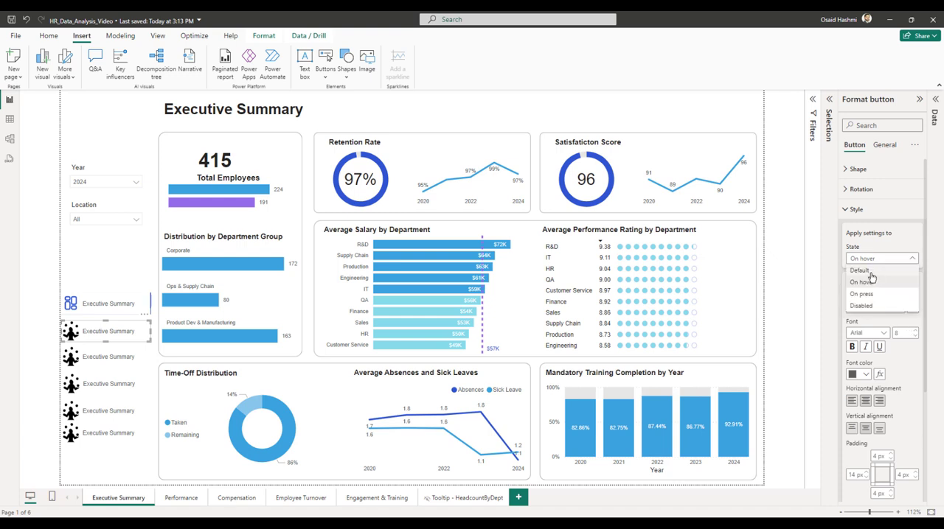
click(868, 272)
double_click(887, 309)
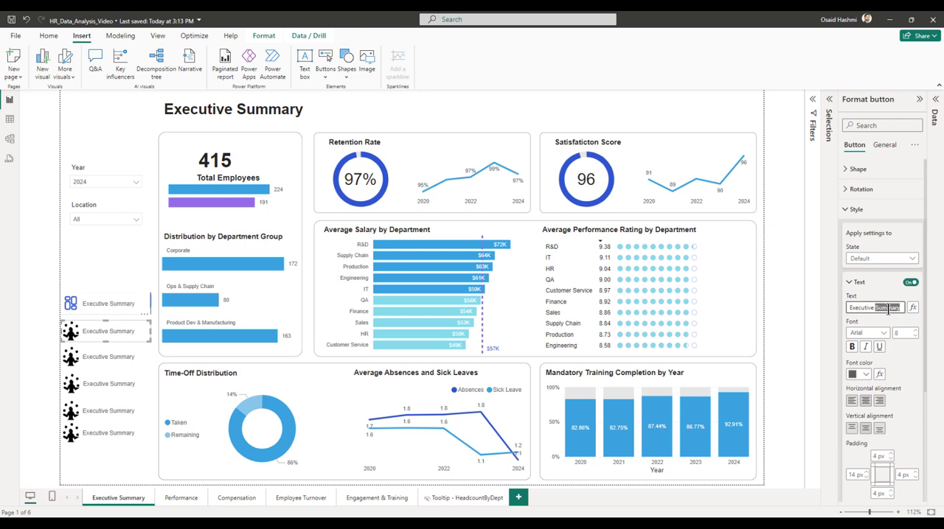
key(ctrl+a)
text(P)
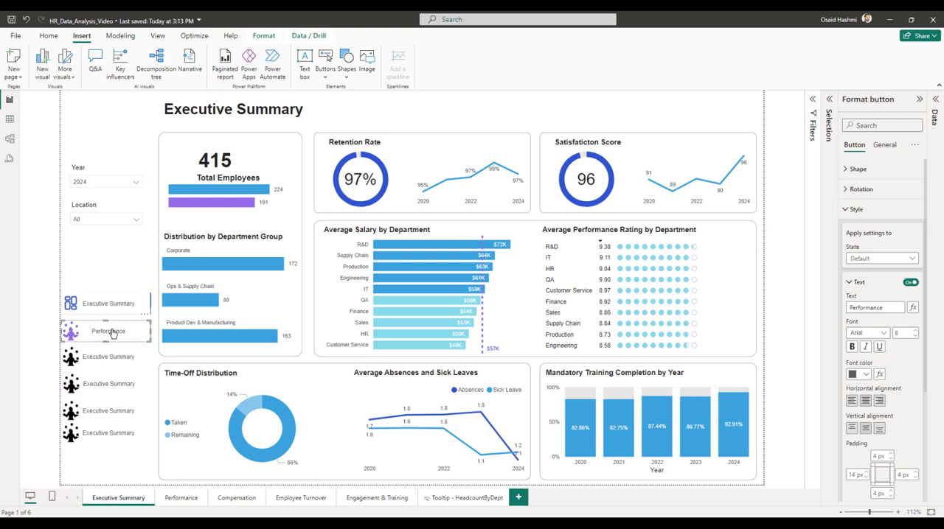
click(852, 401)
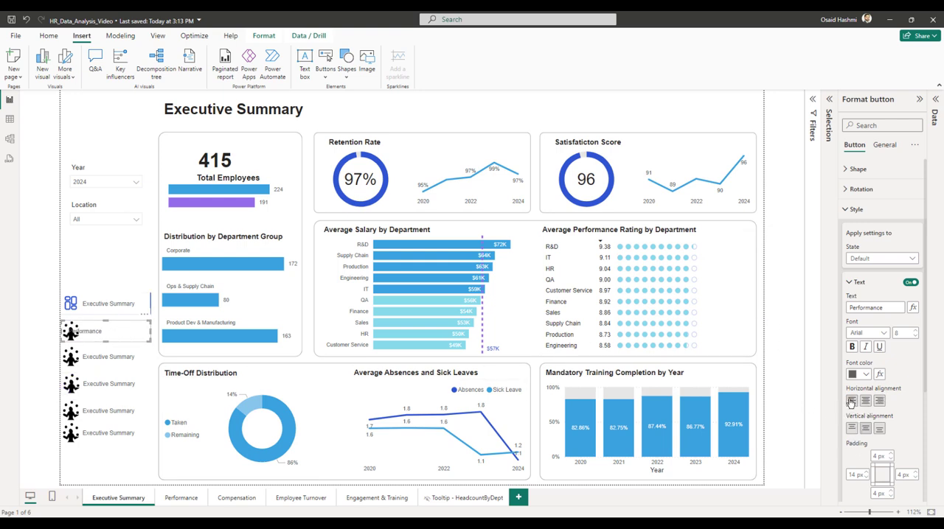
click(856, 475)
Left-align the Executive Summary button's label and set its left padding to 38 px.
click(94, 309)
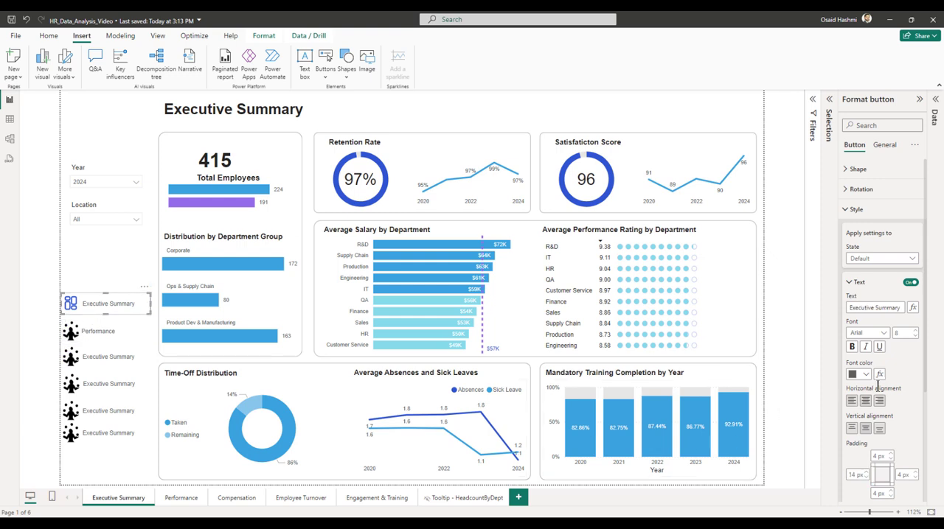
click(852, 403)
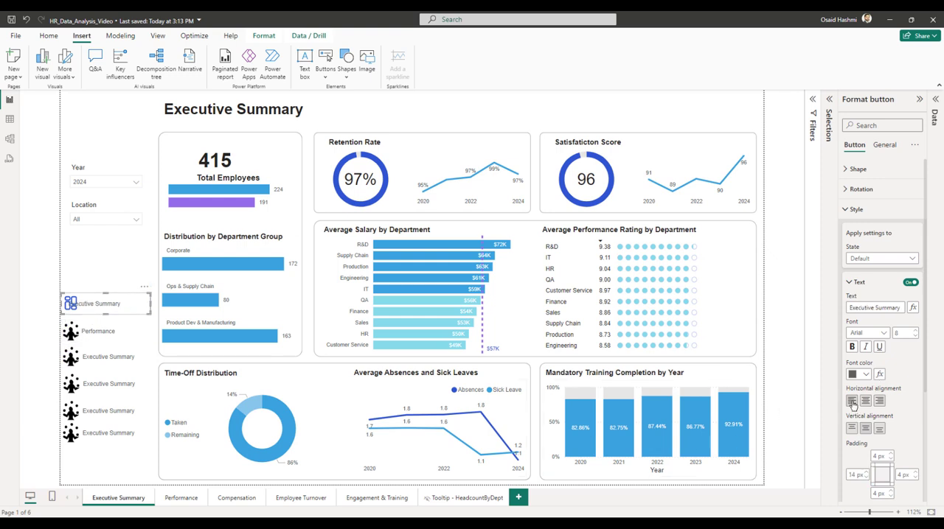
click(855, 475)
text(32)
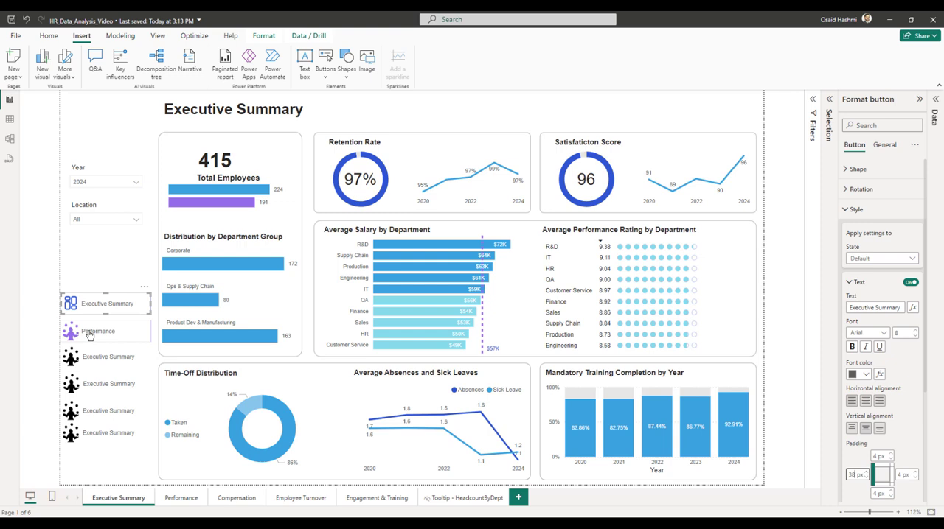
Test the Performance button's page navigation and return to the Executive Summary page.
ctrl+click(89, 336)
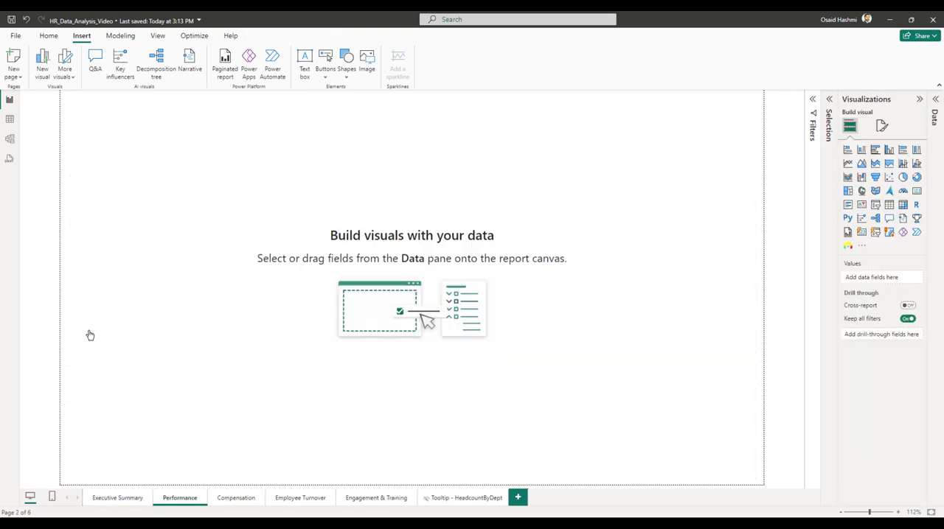
click(120, 500)
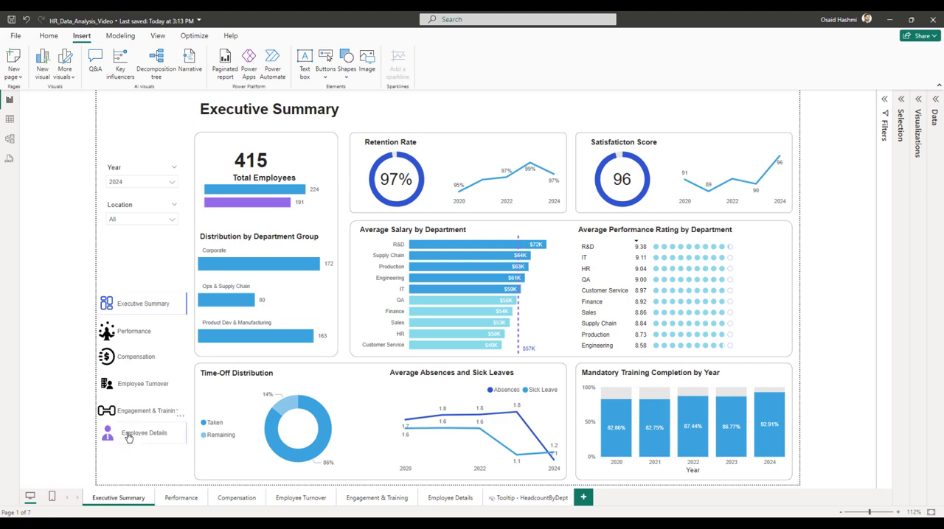
click(119, 499)
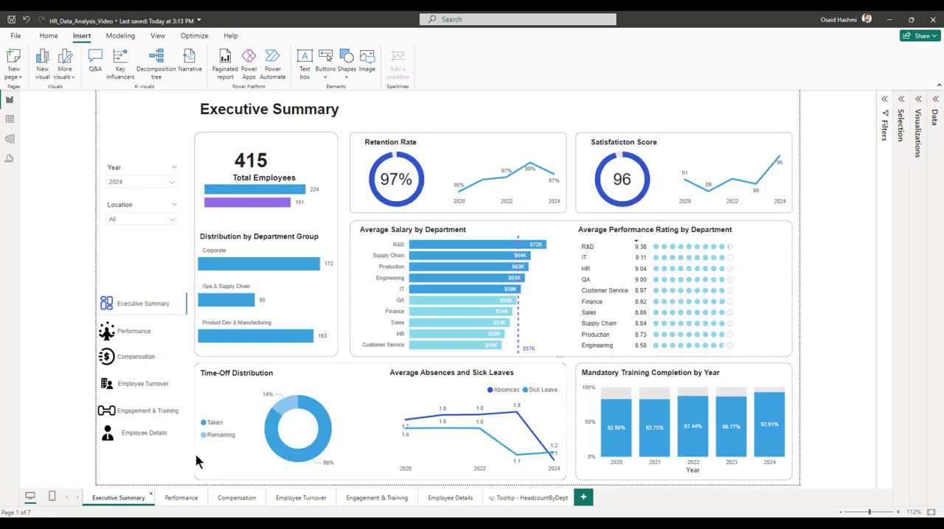
Select all six sidebar navigation buttons and distribute them vertically.
drag(101, 461, 213, 264)
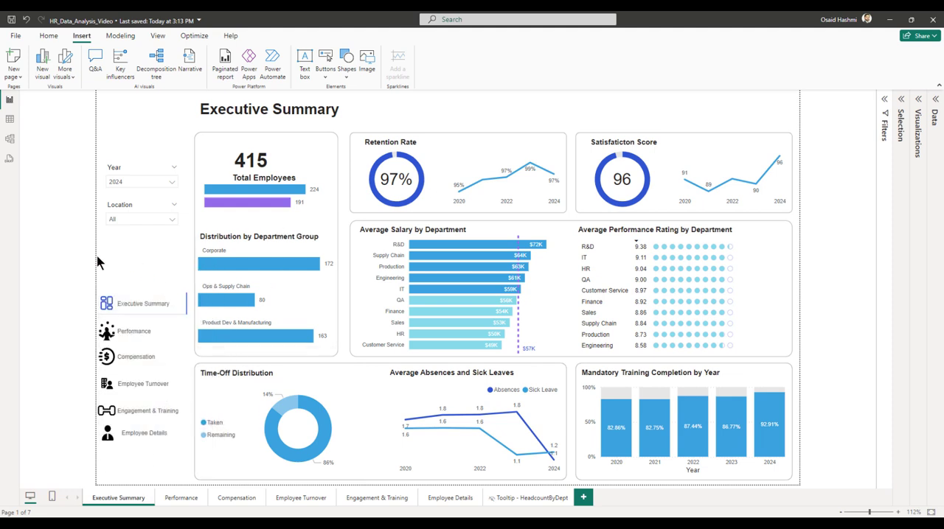
drag(107, 267, 188, 457)
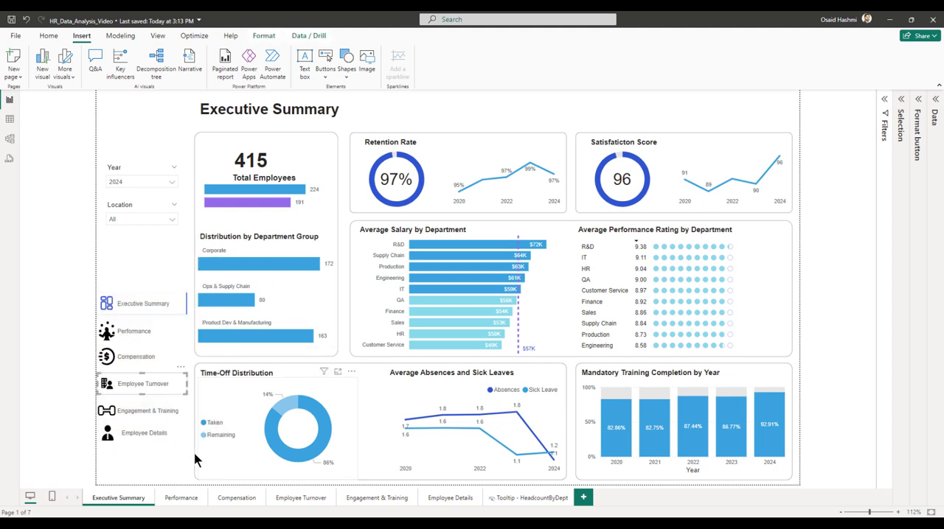
click(181, 271)
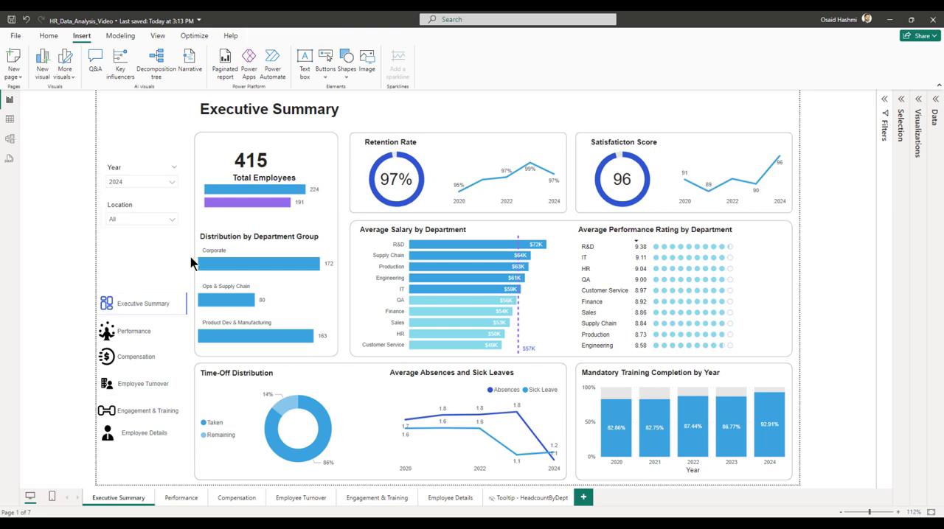
drag(191, 262, 84, 479)
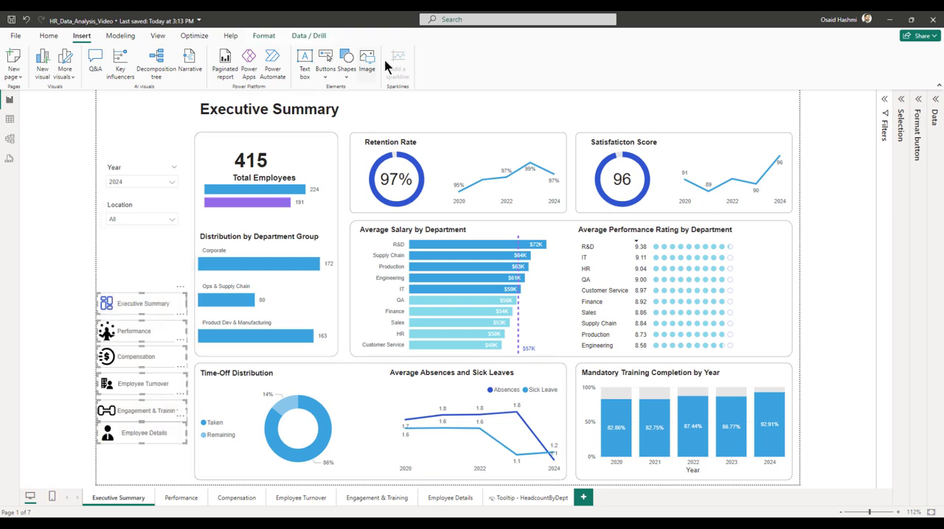
click(264, 35)
click(211, 65)
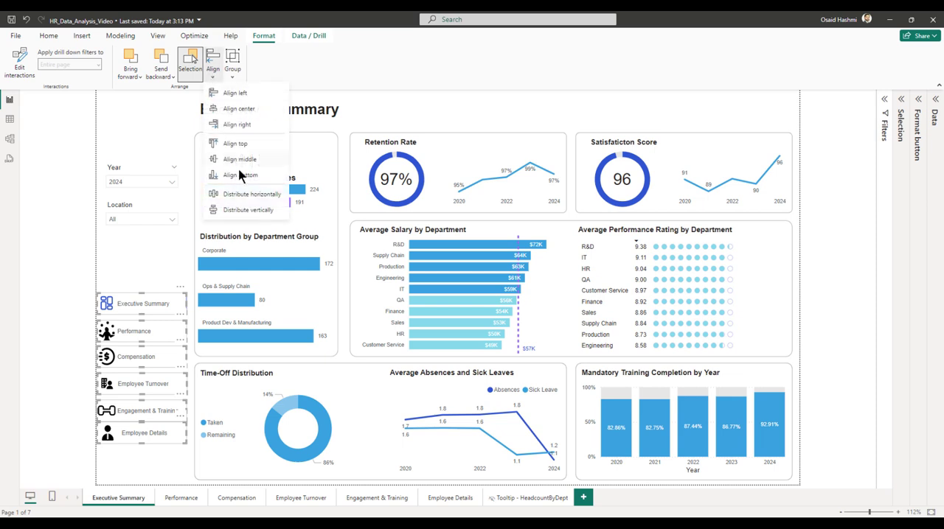
click(236, 211)
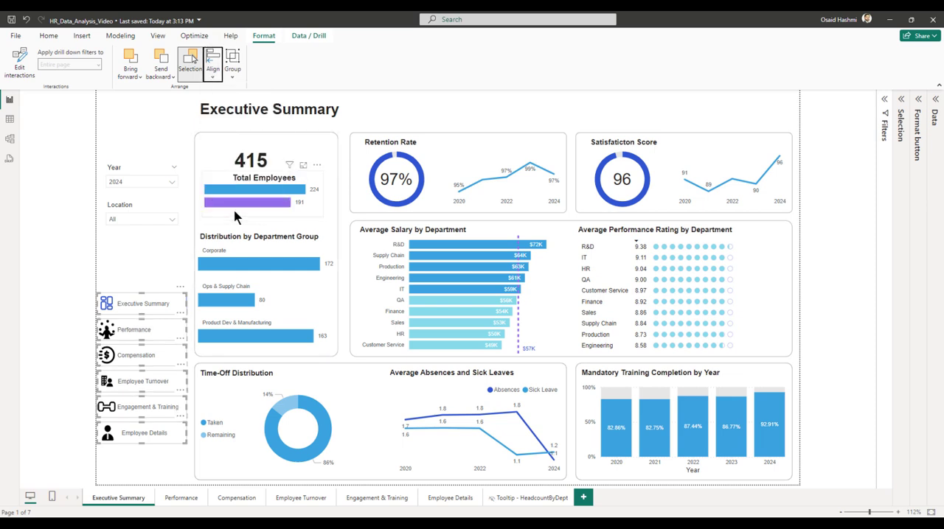
Align the six navigation buttons to their left edges and clear the selection.
click(214, 67)
click(237, 93)
click(181, 266)
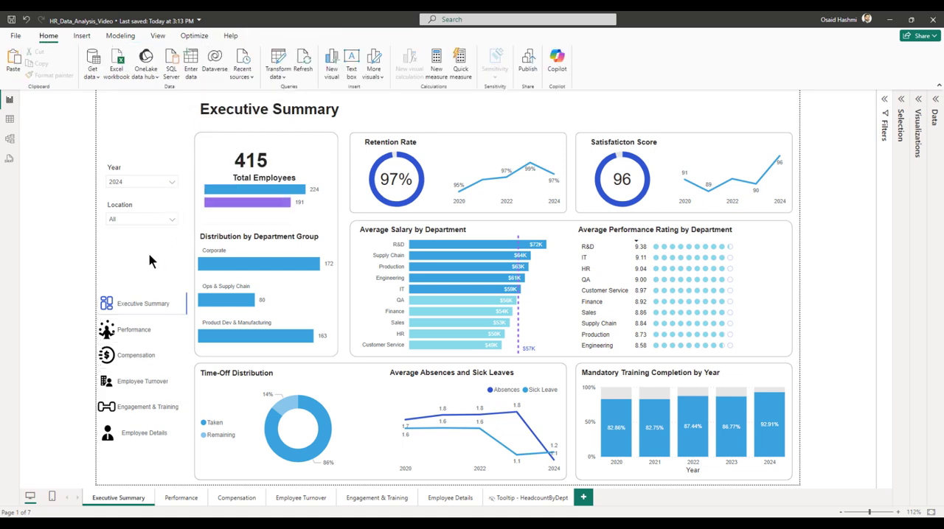